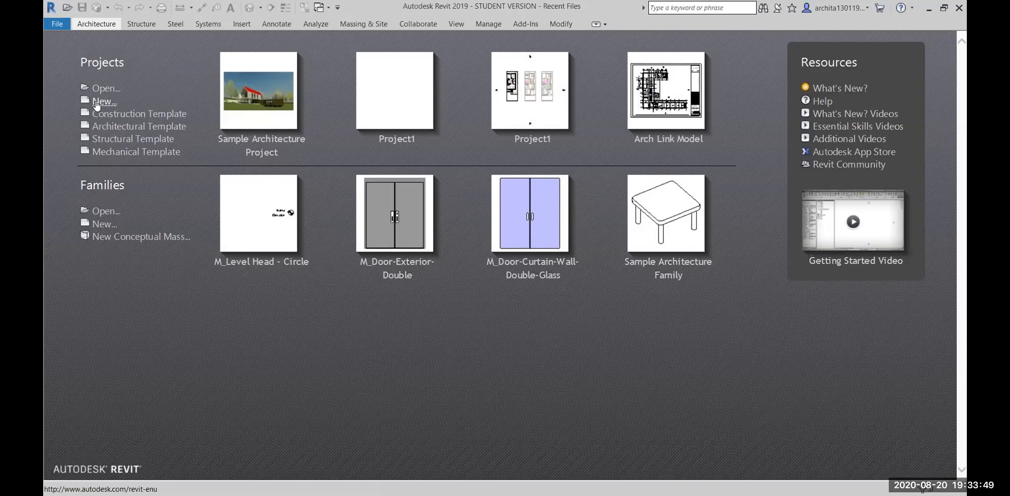
Create a new project from the Architectural Template.
{"action": "left_click", "coordinate": [97, 101]}
{"action": "left_click", "coordinate": [542, 166]}
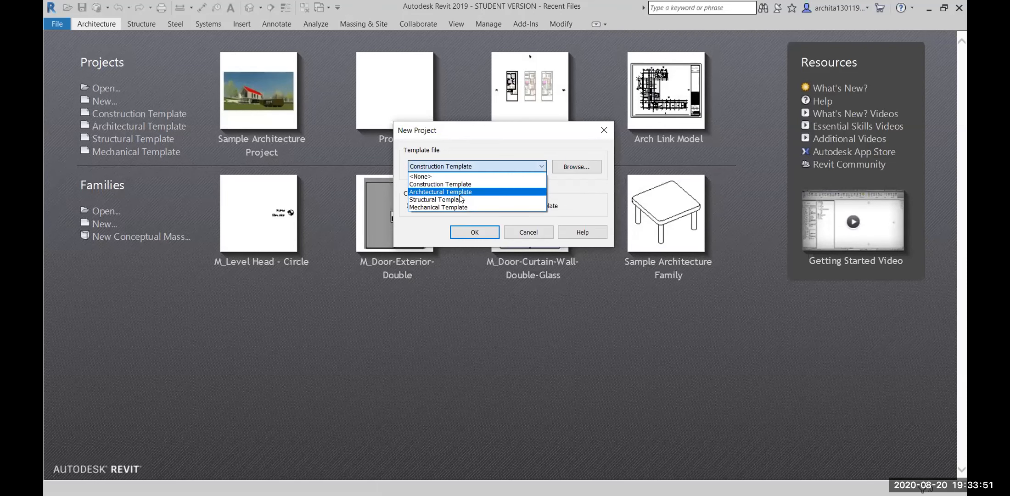
{"action": "left_click", "coordinate": [460, 195]}
{"action": "left_click", "coordinate": [470, 233]}
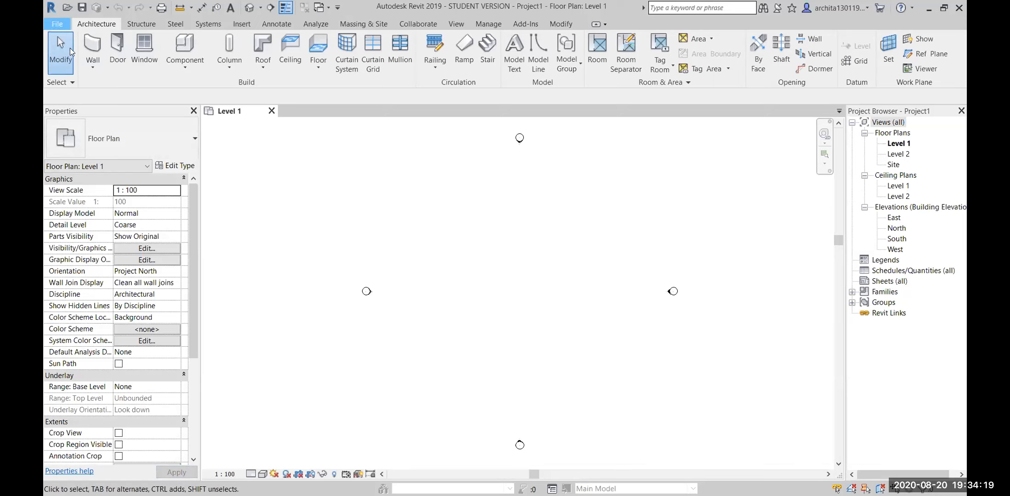
Create a new conceptual mass family from the Metric Mass.rft template.
{"action": "left_click", "coordinate": [57, 23]}
{"action": "mouse_move", "coordinate": [118, 71]}
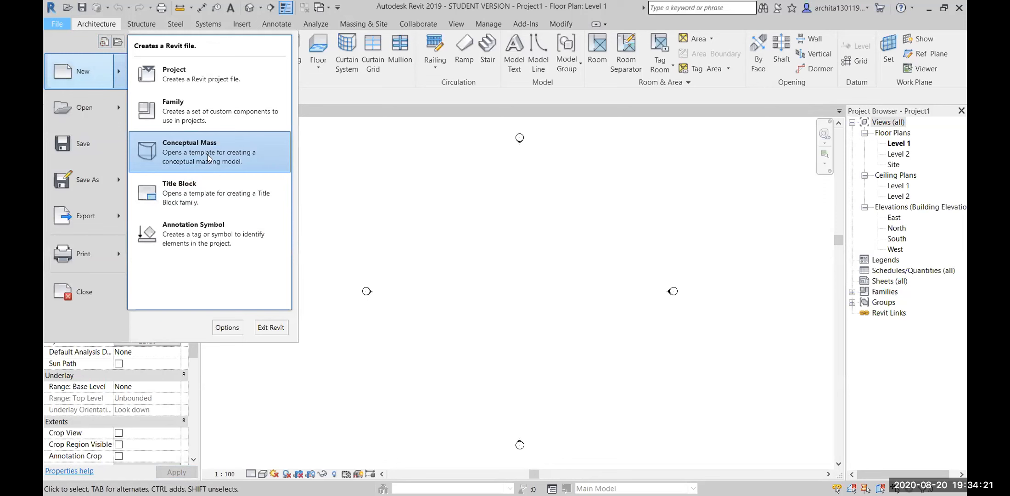
{"action": "left_click", "coordinate": [208, 153]}
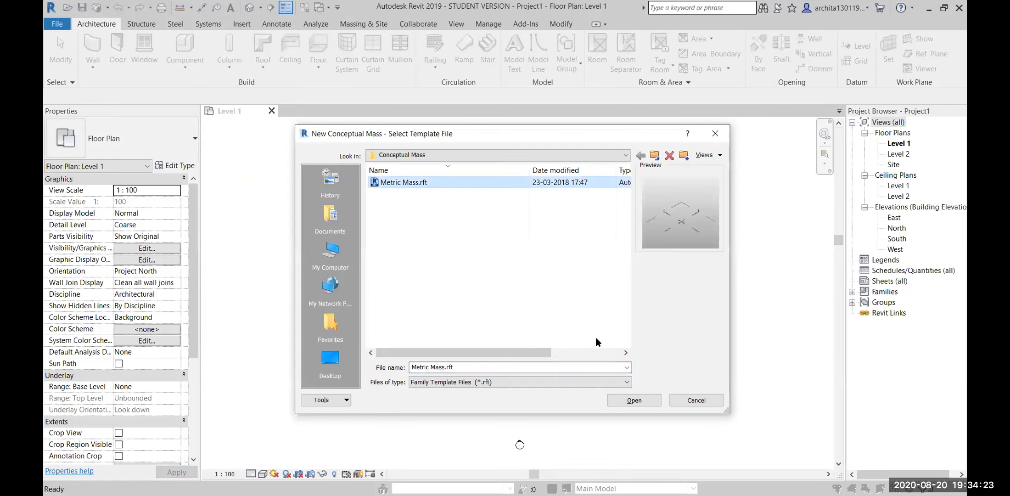
{"action": "left_click", "coordinate": [633, 399]}
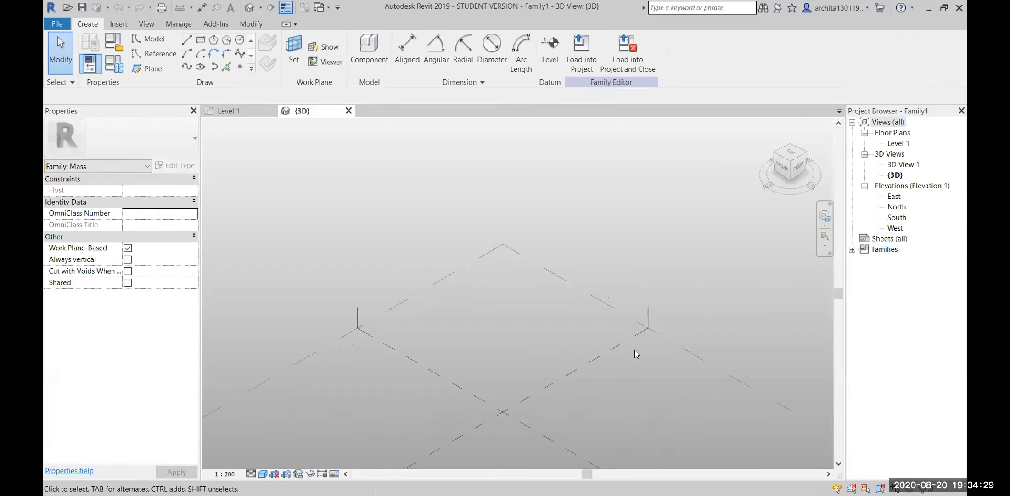
{"action": "middle_click_drag", "start_coordinate": [622, 290], "coordinate": [653, 311], "text": "shift"}
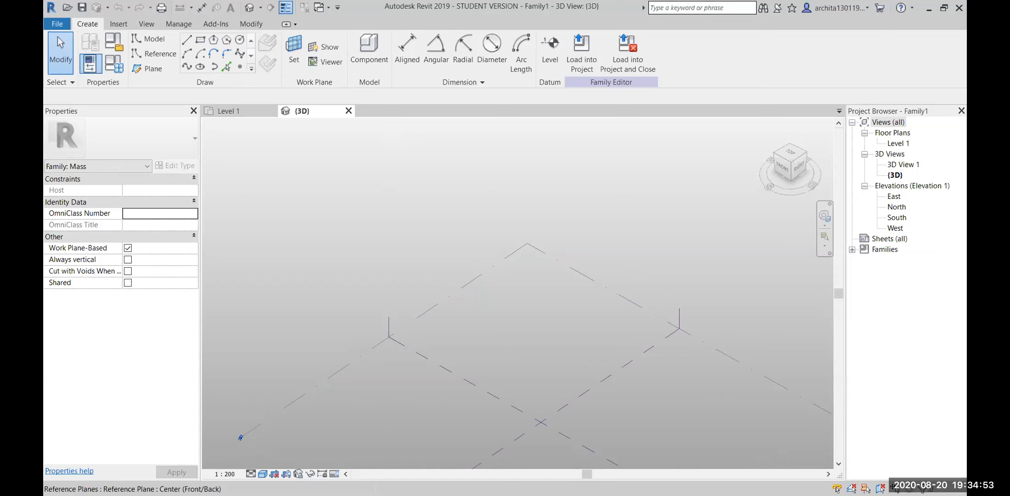
{"action": "scroll", "coordinate": [526, 347], "scroll_direction": "up", "scroll_amount": 2}
{"action": "scroll", "coordinate": [527, 347], "scroll_direction": "down", "scroll_amount": 1}
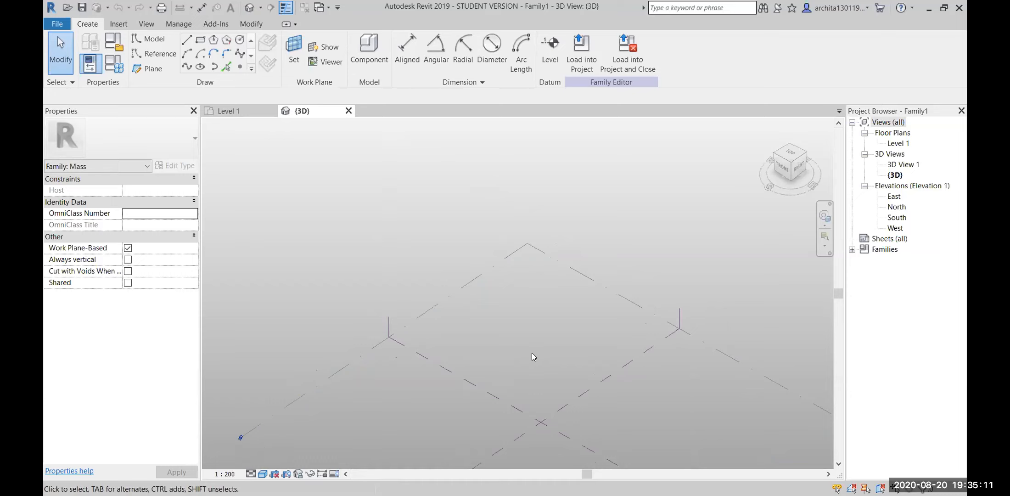
{"action": "left_click", "coordinate": [57, 27]}
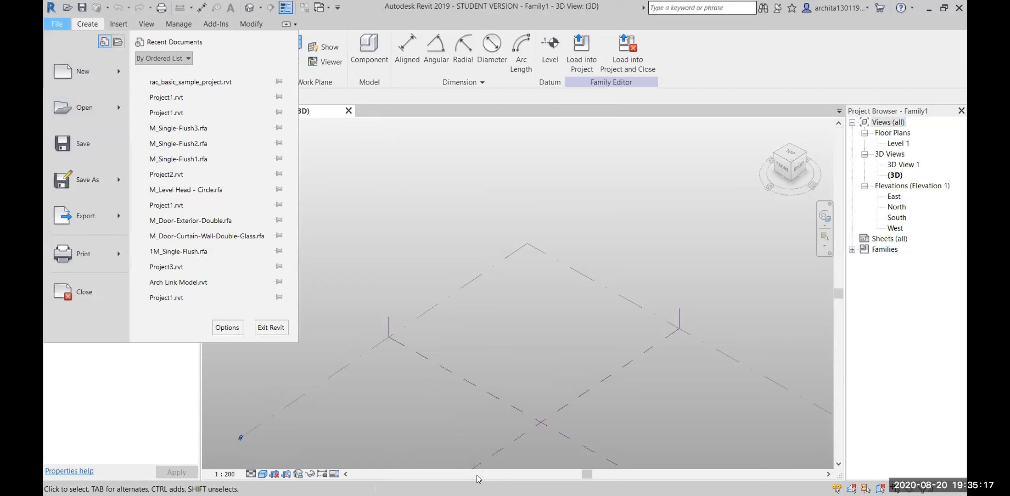
{"action": "key", "text": "Escape"}
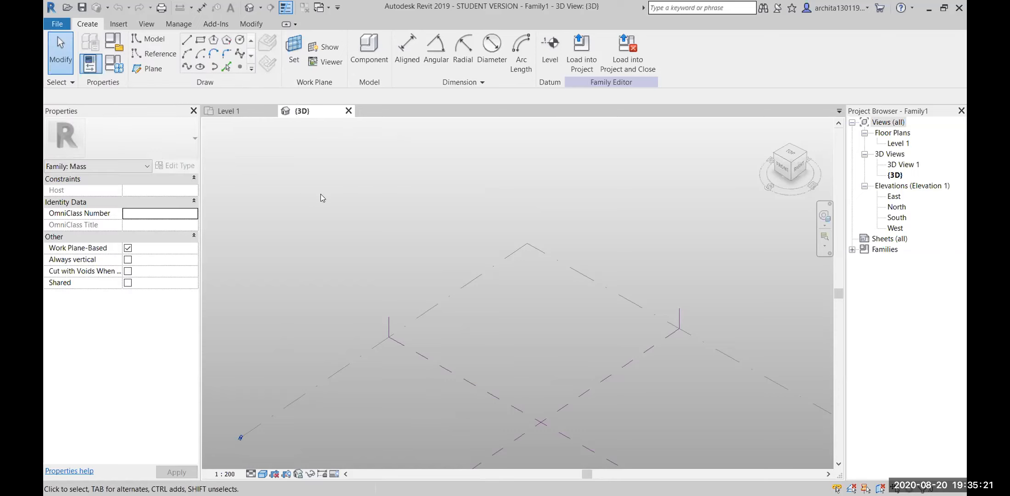
Browse the English family templates for a new family down to the Conceptual Mass folder, leaving without opening a template.
{"action": "left_click", "coordinate": [57, 25]}
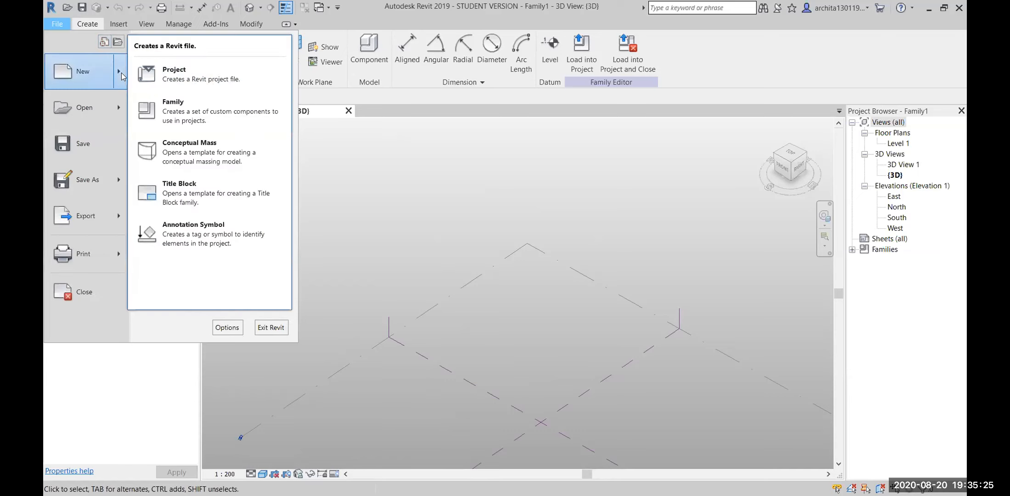
{"action": "mouse_move", "coordinate": [122, 76]}
{"action": "left_click", "coordinate": [172, 101]}
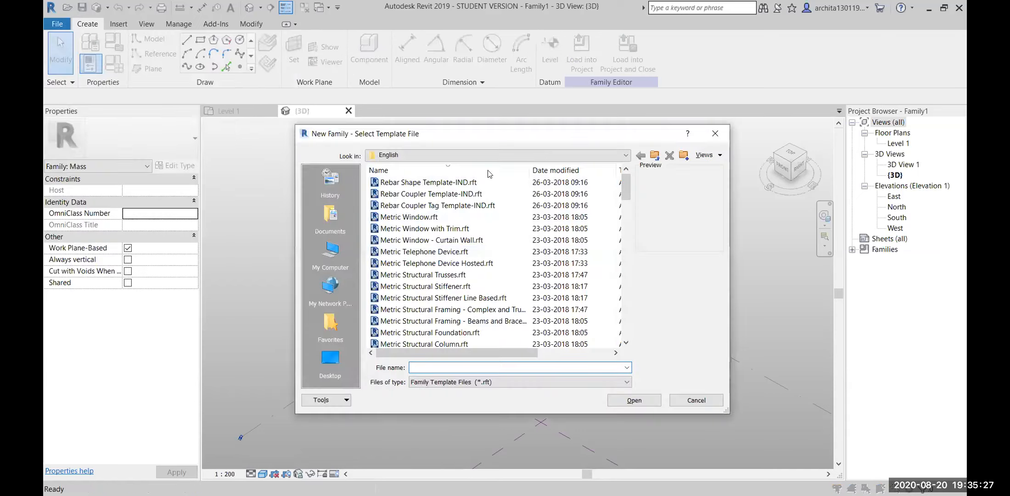
{"action": "left_click_drag", "start_coordinate": [561, 142], "coordinate": [611, 137]}
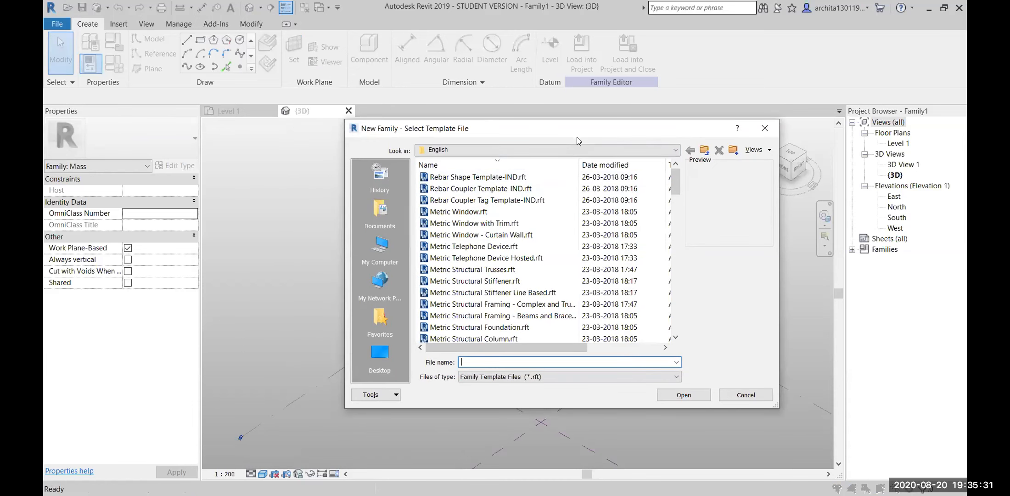
{"action": "left_click", "coordinate": [570, 150]}
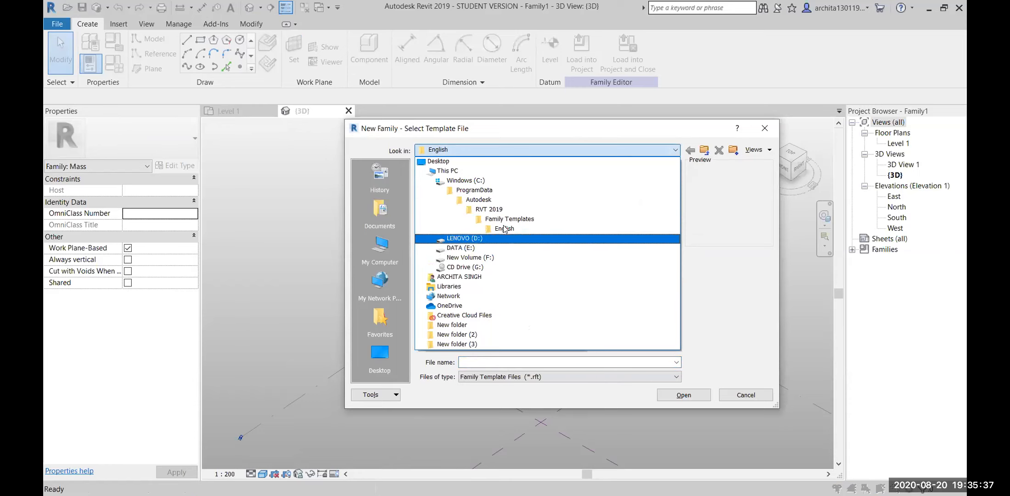
{"action": "left_click", "coordinate": [545, 228]}
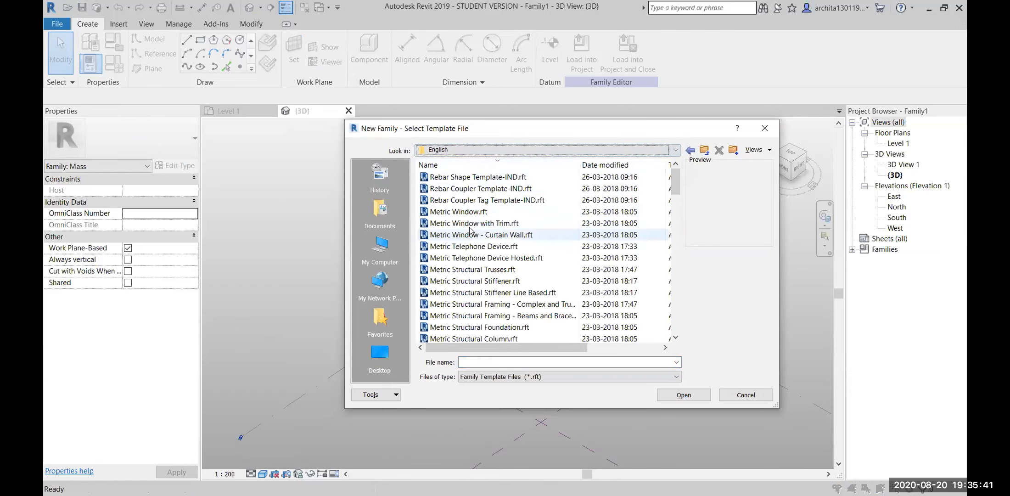
{"action": "scroll", "coordinate": [471, 231], "scroll_direction": "down", "scroll_amount": 15}
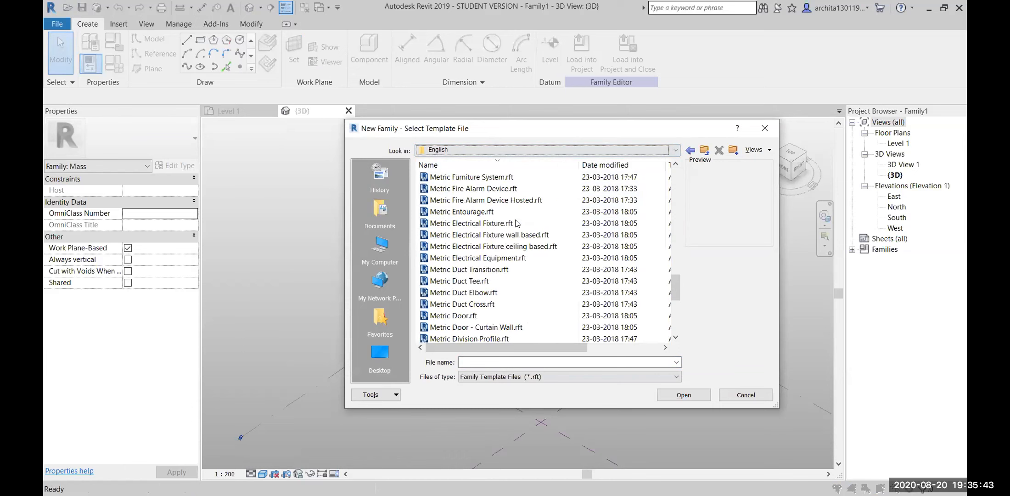
{"action": "scroll", "coordinate": [516, 224], "scroll_direction": "down", "scroll_amount": 6}
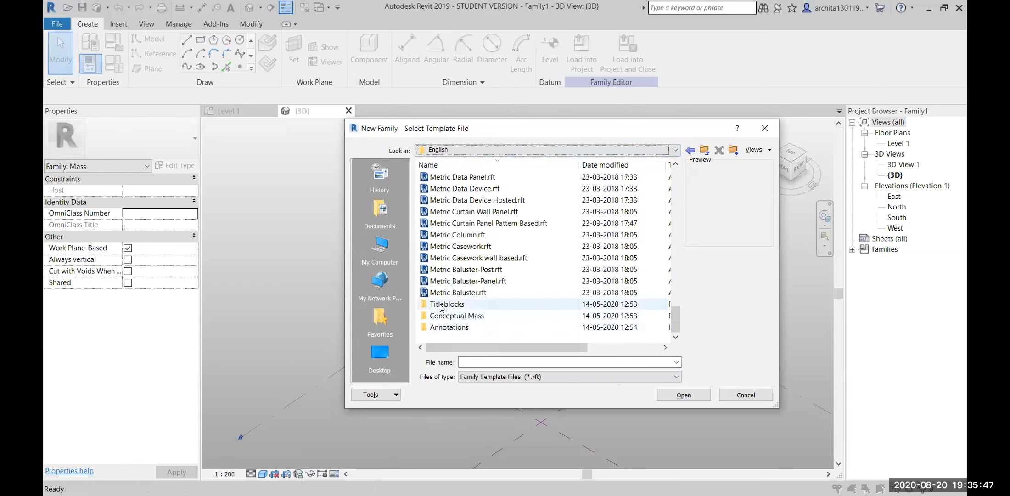
{"action": "double_click", "coordinate": [472, 317]}
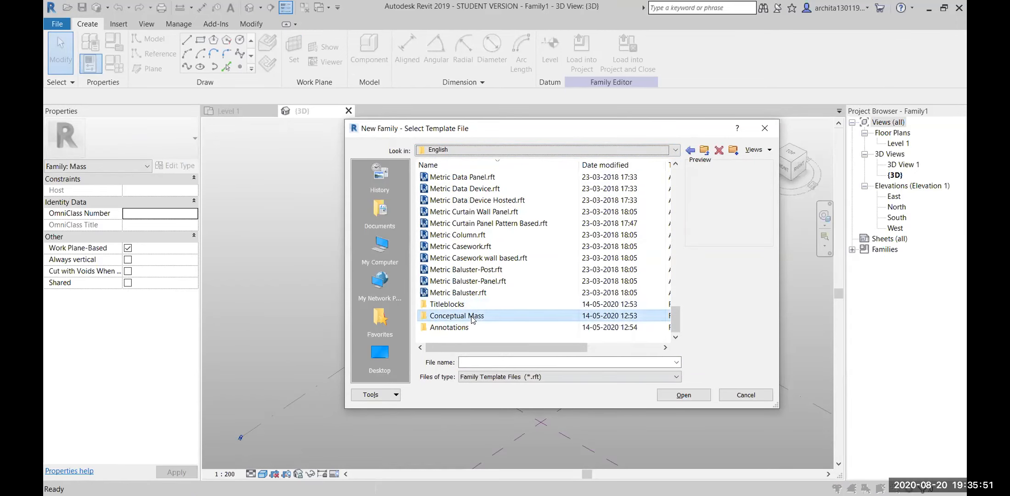
{"action": "left_click", "coordinate": [764, 128]}
Sketch a freehand rectangle in the 3D view on Level 1, within one quadrant between the center reference planes.
{"action": "scroll", "coordinate": [726, 253], "scroll_direction": "down", "scroll_amount": 1}
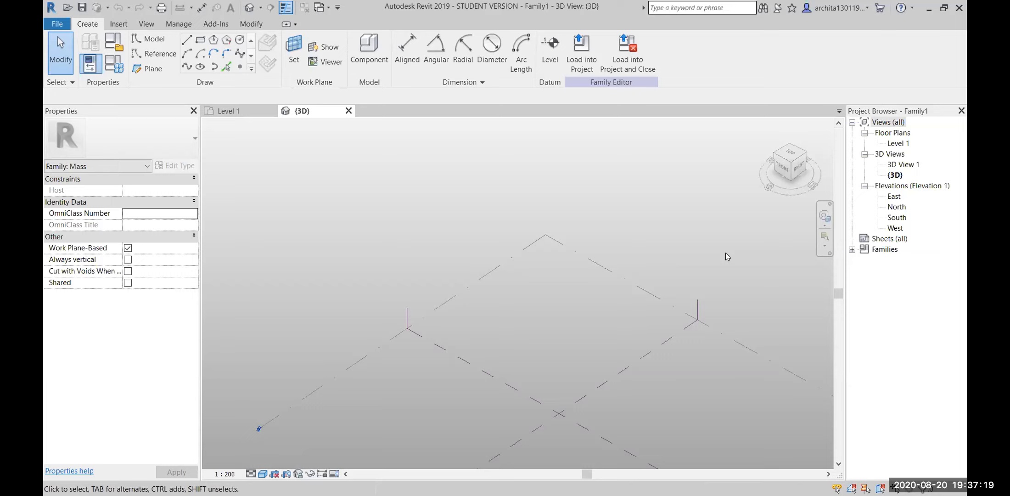
{"action": "scroll", "coordinate": [638, 290], "scroll_direction": "down", "scroll_amount": 3}
{"action": "middle_click_drag", "start_coordinate": [546, 343], "coordinate": [495, 294], "text": "shift"}
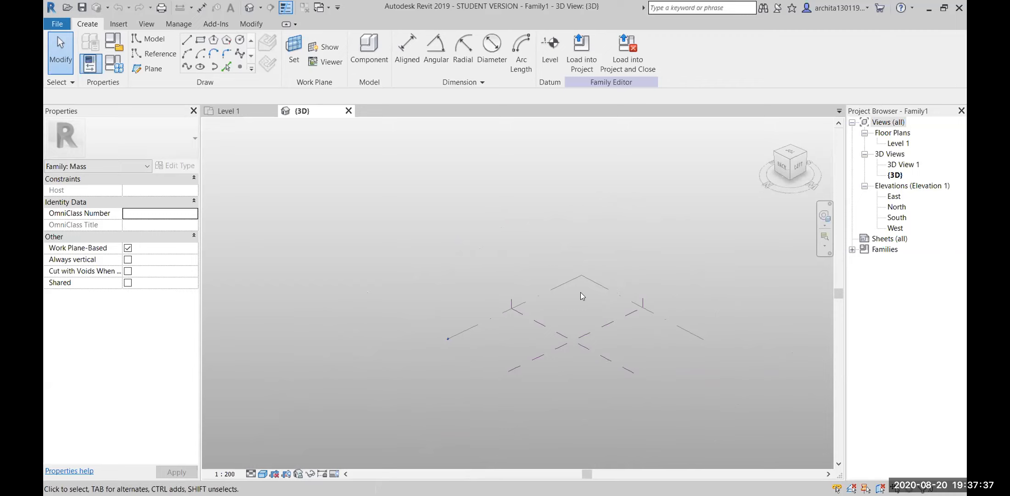
{"action": "scroll", "coordinate": [607, 326], "scroll_direction": "down", "scroll_amount": 3}
{"action": "scroll", "coordinate": [607, 326], "scroll_direction": "up", "scroll_amount": 4}
{"action": "scroll", "coordinate": [549, 335], "scroll_direction": "down", "scroll_amount": 2}
{"action": "middle_click_drag", "start_coordinate": [515, 353], "coordinate": [598, 345], "text": "shift"}
{"action": "scroll", "coordinate": [540, 288], "scroll_direction": "up", "scroll_amount": 4}
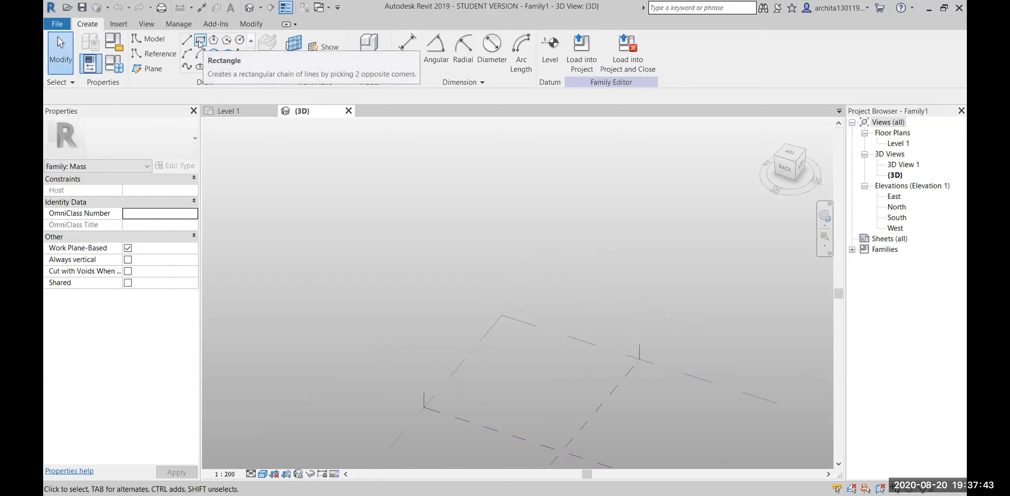
{"action": "left_click", "coordinate": [514, 343]}
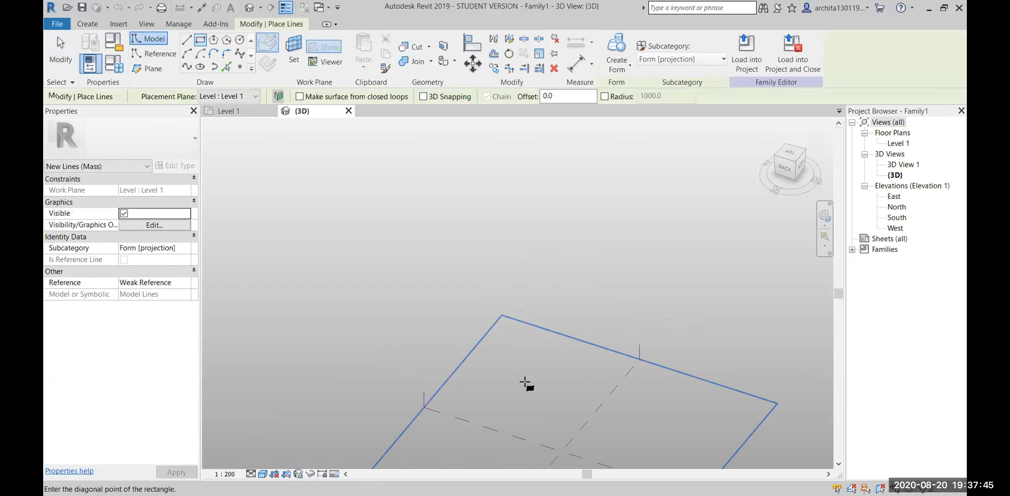
{"action": "left_click", "coordinate": [555, 419]}
{"action": "key", "text": "Escape"}
{"action": "key", "text": "Escape"}
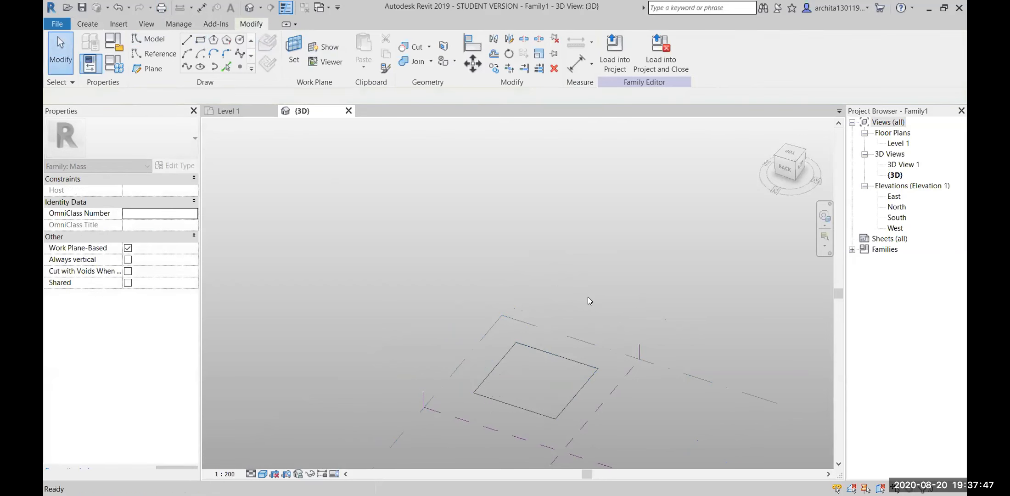
Create a solid form from the rectangle and stretch its top face upward into a taller box.
{"action": "left_click", "coordinate": [555, 354]}
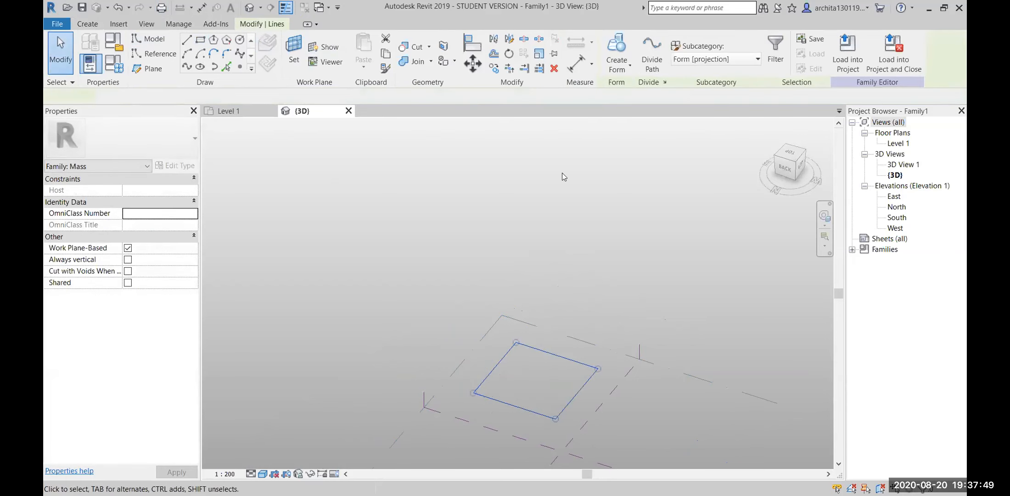
{"action": "left_click", "coordinate": [615, 51]}
{"action": "left_click_drag", "start_coordinate": [536, 338], "coordinate": [536, 302]}
{"action": "left_click", "coordinate": [693, 316]}
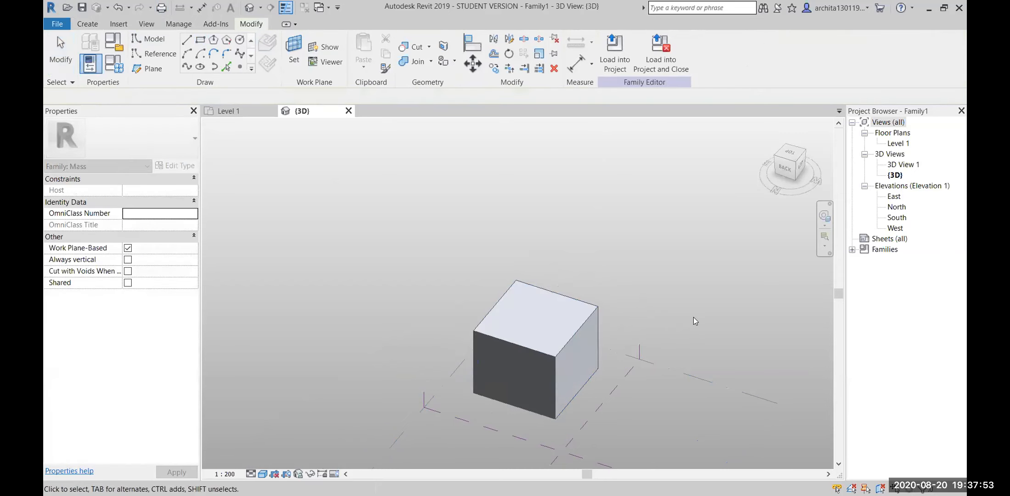
{"action": "middle_click_drag", "start_coordinate": [687, 392], "coordinate": [734, 377], "text": "shift"}
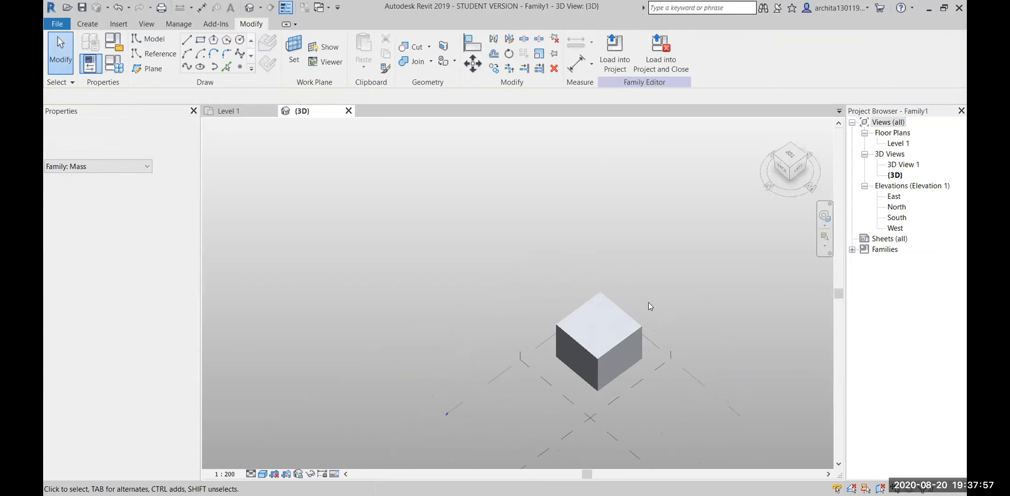
Open the mass family's Level 1 floor plan and delete the box form there.
{"action": "double_click", "coordinate": [897, 142]}
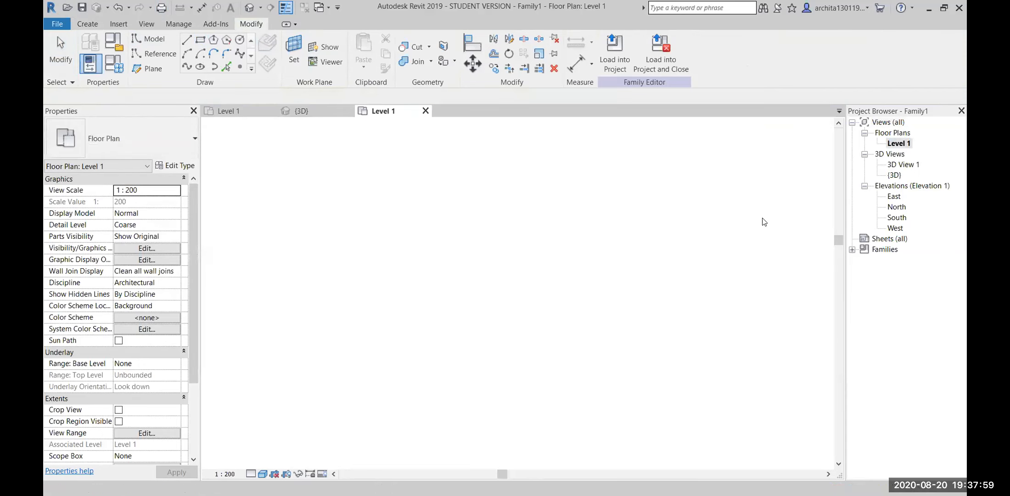
{"action": "middle_click_drag", "start_coordinate": [624, 329], "coordinate": [576, 321]}
{"action": "left_click_drag", "start_coordinate": [492, 313], "coordinate": [603, 427]}
{"action": "key", "text": "Delete"}
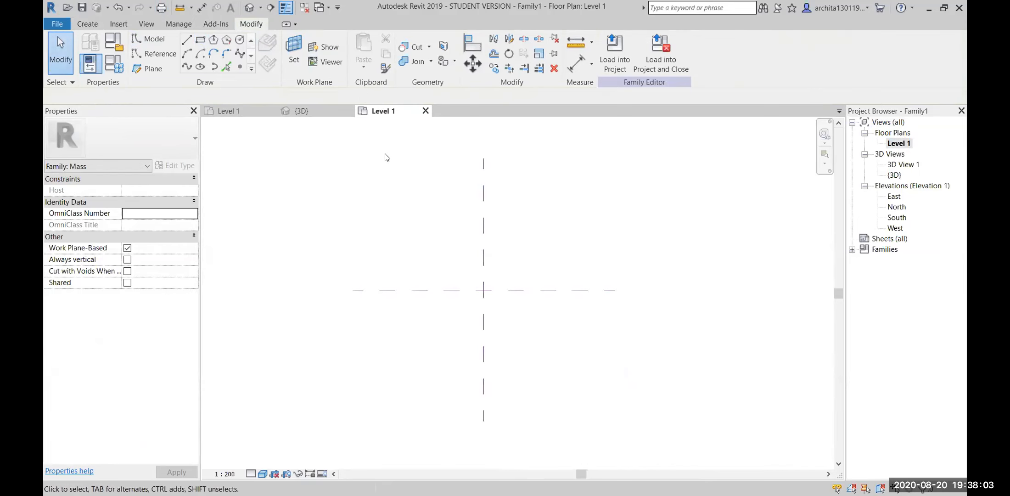
Draw a vertical reference plane to the right of the vertical center plane, matching its length.
{"action": "left_click", "coordinate": [147, 68]}
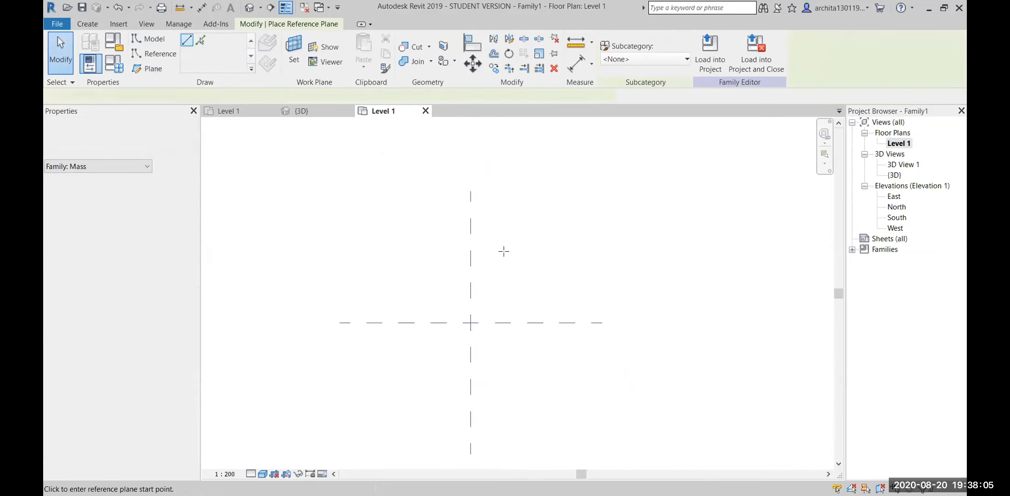
{"action": "scroll", "coordinate": [532, 244], "scroll_direction": "down", "scroll_amount": 2}
{"action": "middle_click_drag", "start_coordinate": [534, 243], "coordinate": [559, 251]}
{"action": "scroll", "coordinate": [560, 251], "scroll_direction": "up", "scroll_amount": 1}
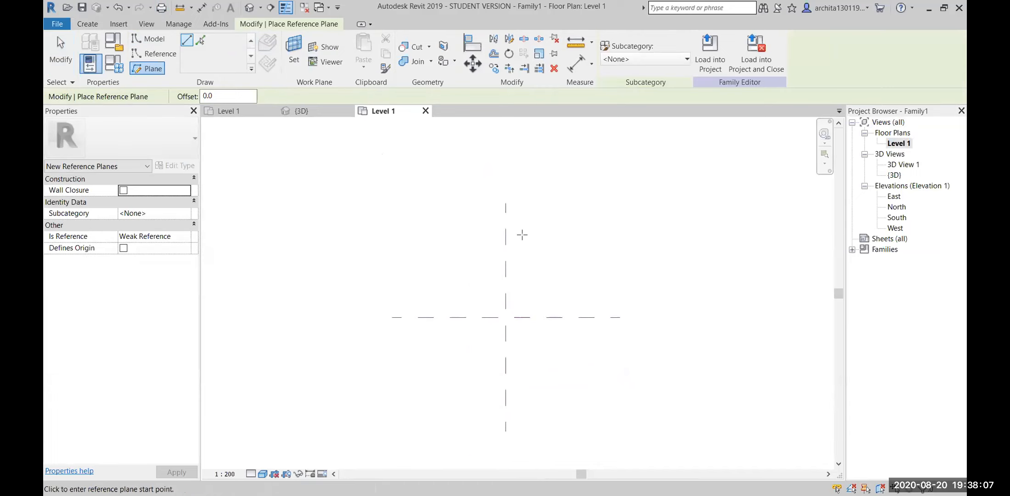
{"action": "left_click", "coordinate": [590, 203]}
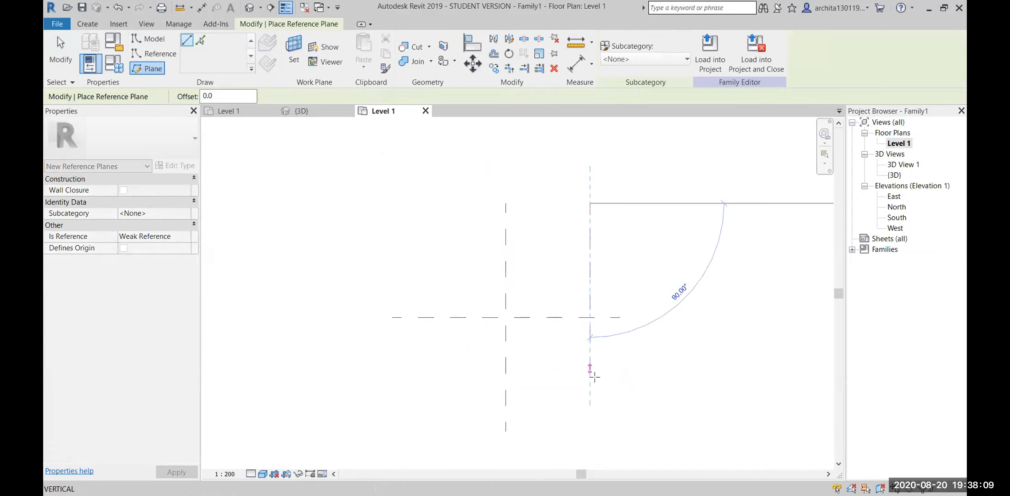
{"action": "left_click", "coordinate": [591, 431]}
Draw a horizontal reference plane above the horizontal center plane, crossing both vertical planes.
{"action": "left_click", "coordinate": [391, 316]}
{"action": "left_click", "coordinate": [392, 234]}
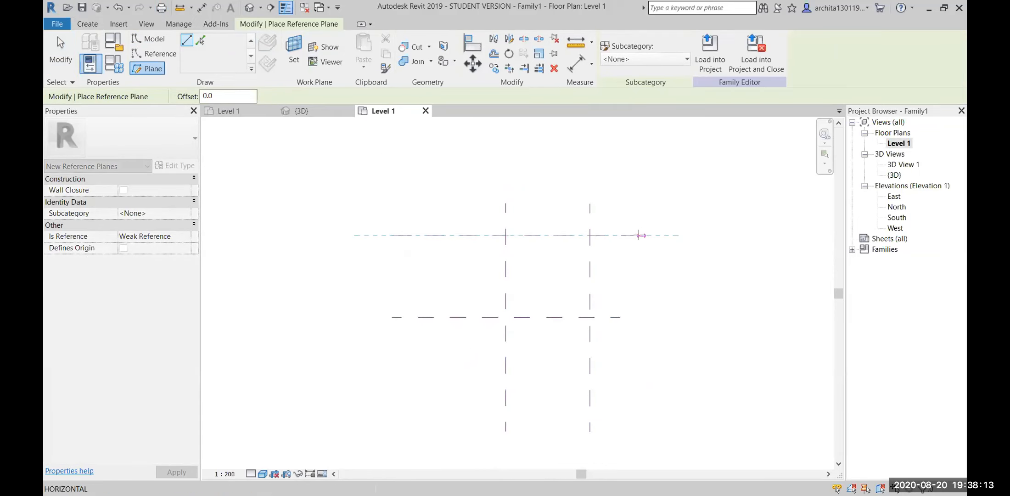
{"action": "left_click", "coordinate": [619, 235]}
{"action": "key", "text": "Escape"}
Sketch a freehand model-line rectangle on Level 1 inside the bay enclosed by the four reference planes.
{"action": "scroll", "coordinate": [725, 253], "scroll_direction": "up", "scroll_amount": 1}
{"action": "middle_click_drag", "start_coordinate": [545, 302], "coordinate": [523, 300]}
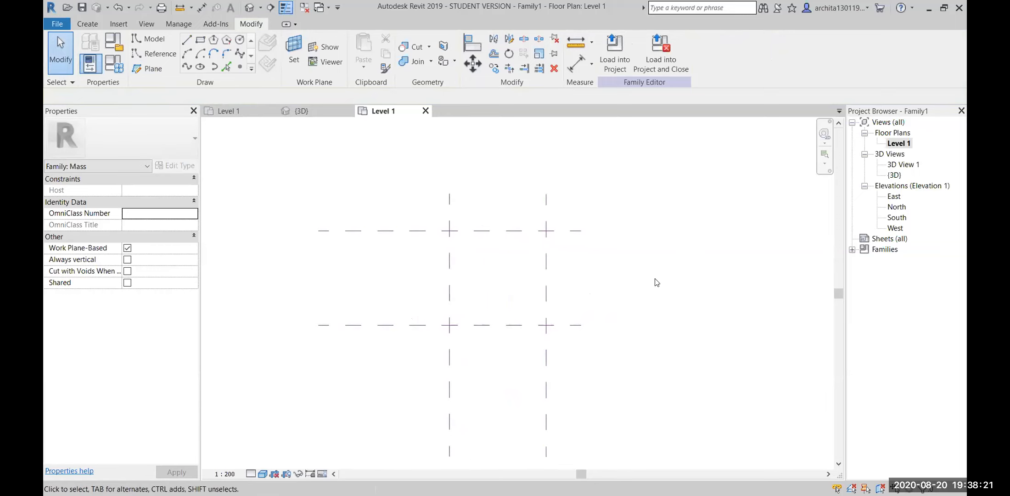
{"action": "left_click", "coordinate": [202, 41]}
{"action": "left_click", "coordinate": [475, 249]}
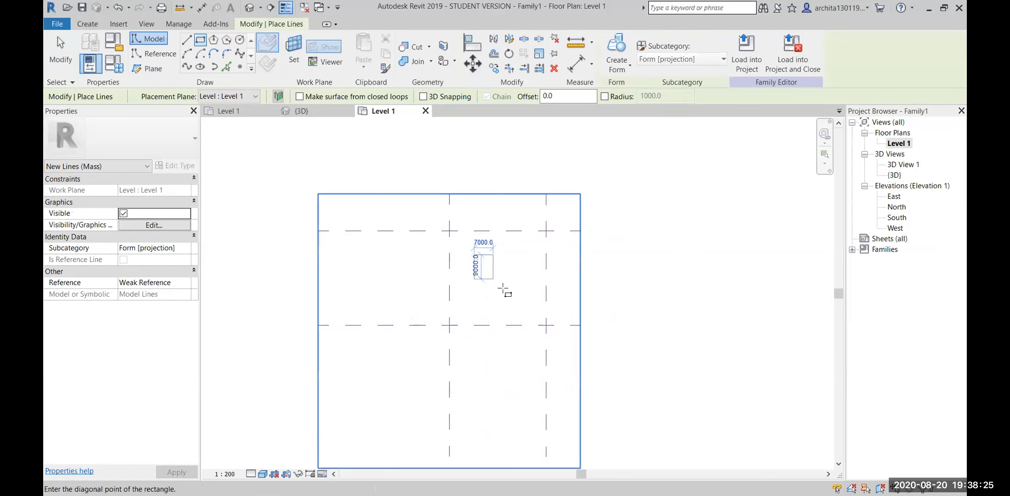
{"action": "left_click", "coordinate": [526, 298]}
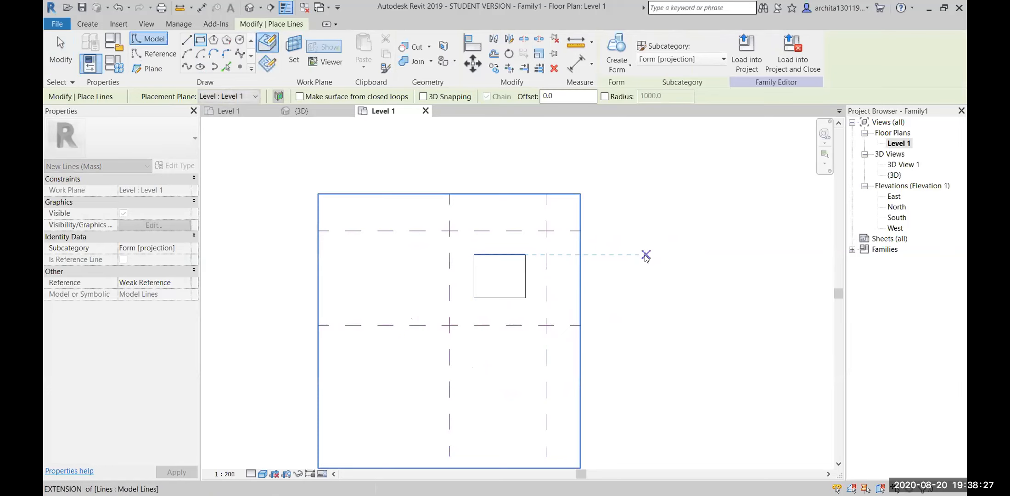
{"action": "key", "text": "Escape"}
{"action": "key", "text": "Escape"}
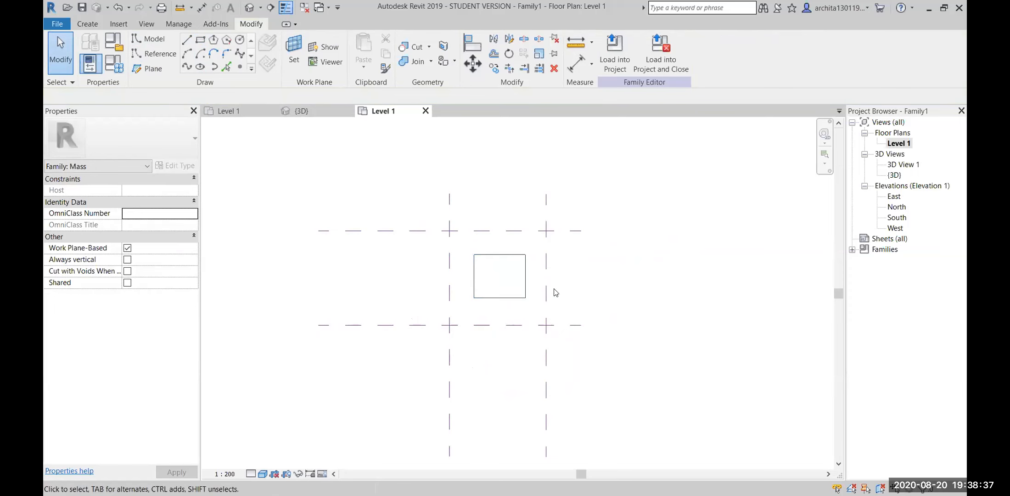
Create a solid form from the sketched rectangle in the 3D view.
{"action": "left_click", "coordinate": [301, 111]}
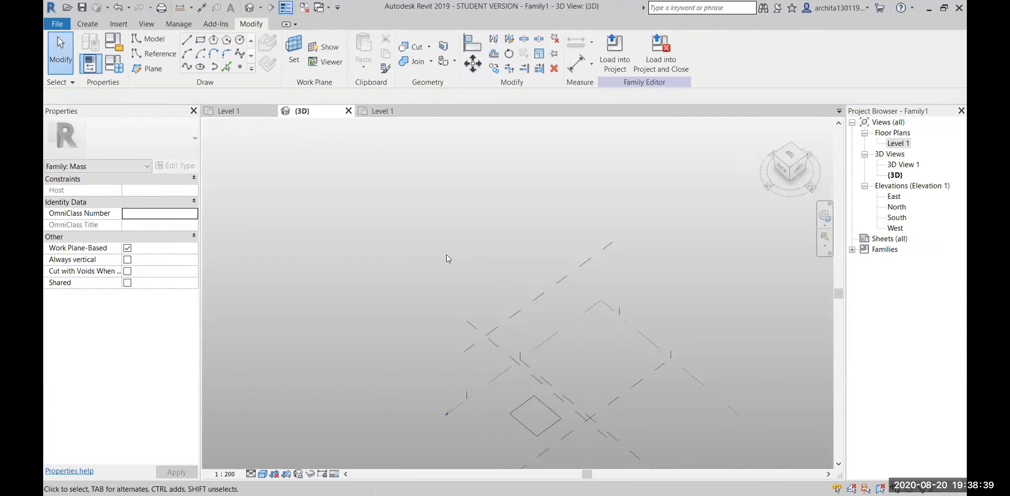
{"action": "left_click", "coordinate": [548, 397]}
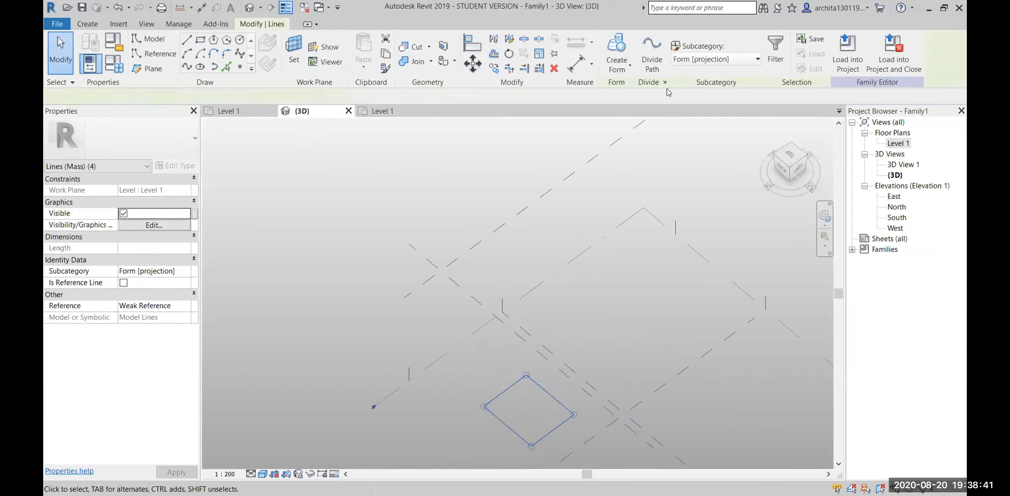
{"action": "left_click", "coordinate": [616, 48]}
{"action": "left_click", "coordinate": [598, 345]}
{"action": "middle_click_drag", "start_coordinate": [620, 364], "coordinate": [448, 345], "text": "shift"}
{"action": "left_click", "coordinate": [615, 192]}
{"action": "middle_click_drag", "start_coordinate": [615, 192], "coordinate": [576, 326], "text": "shift"}
{"action": "scroll", "coordinate": [576, 325], "scroll_direction": "up", "scroll_amount": 3}
{"action": "left_click", "coordinate": [586, 370]}
{"action": "middle_click_drag", "start_coordinate": [587, 373], "coordinate": [563, 382], "text": "shift"}
{"action": "left_click", "coordinate": [612, 176]}
{"action": "left_click", "coordinate": [664, 305]}
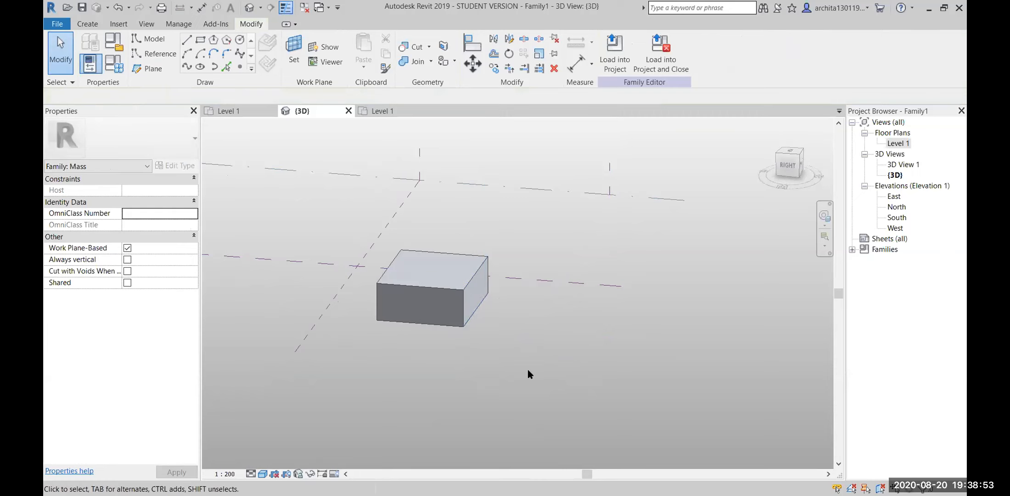
{"action": "scroll", "coordinate": [528, 372], "scroll_direction": "down", "scroll_amount": 1}
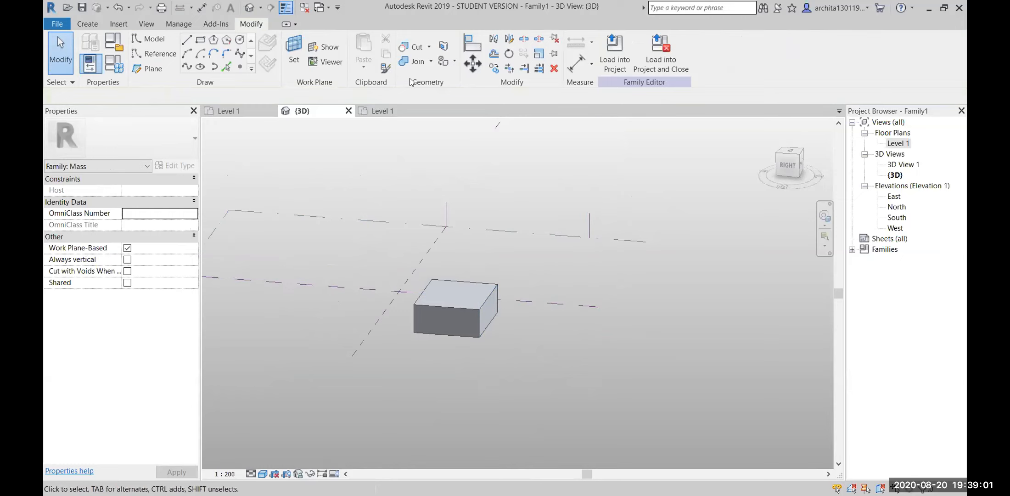
Align the first two side faces of the box form to their adjacent reference planes with the Align tool.
{"action": "left_click", "coordinate": [478, 45]}
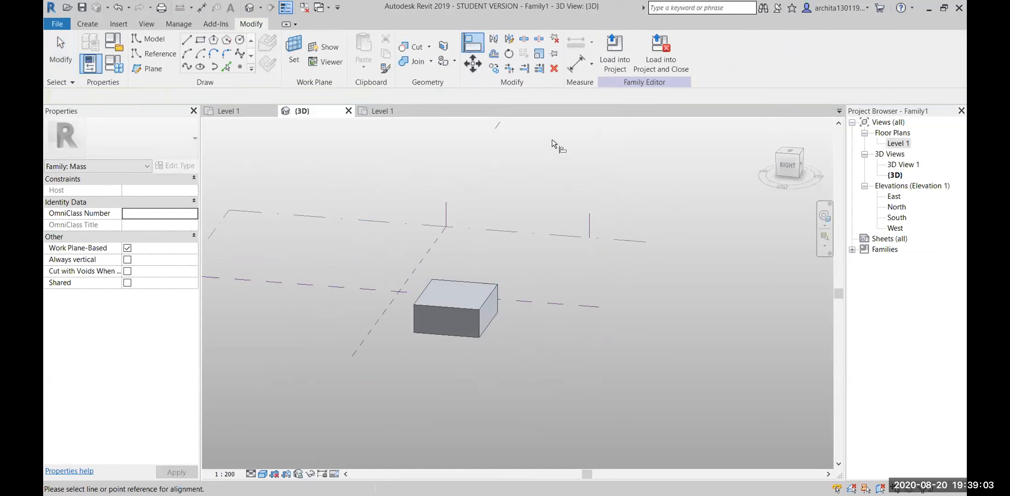
{"action": "left_click", "coordinate": [585, 226]}
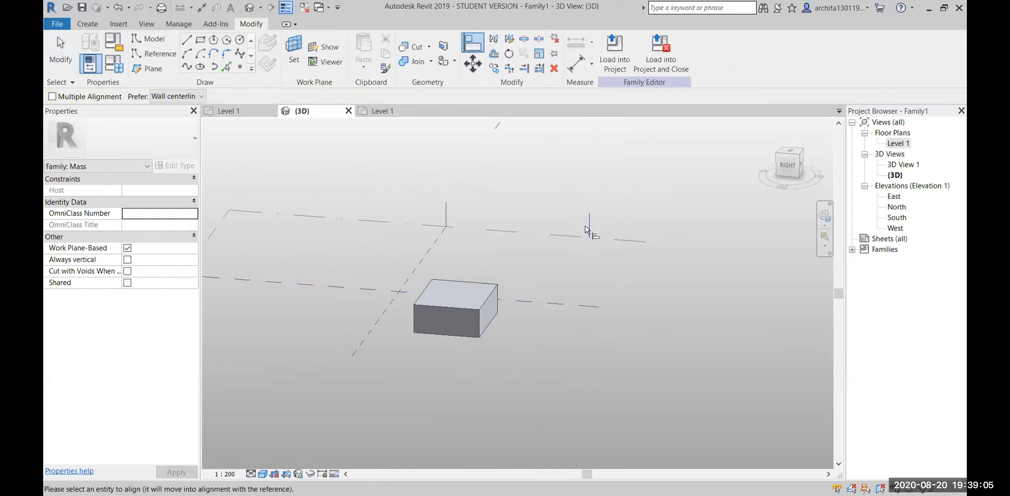
{"action": "left_click", "coordinate": [497, 296]}
{"action": "middle_click_drag", "start_coordinate": [579, 280], "coordinate": [813, 328], "text": "shift"}
{"action": "scroll", "coordinate": [551, 265], "scroll_direction": "up", "scroll_amount": 3}
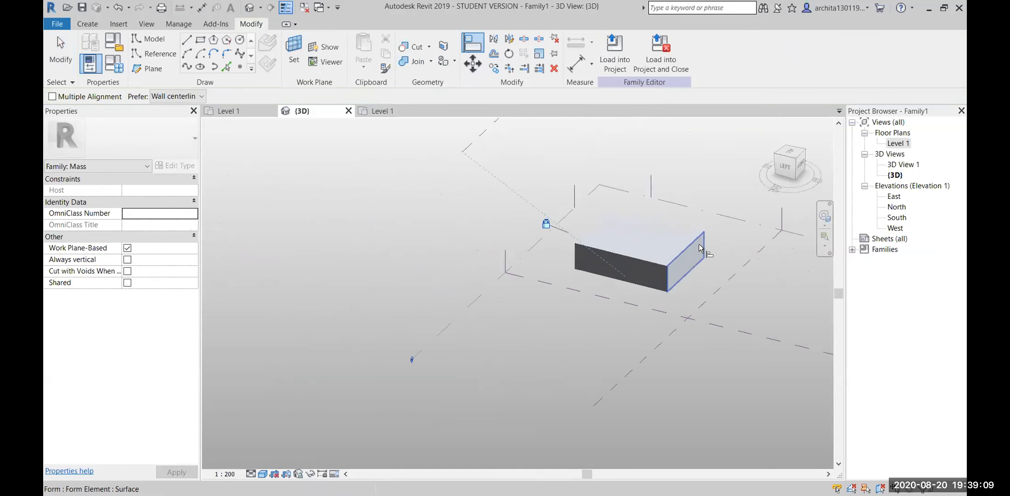
{"action": "left_click", "coordinate": [614, 323]}
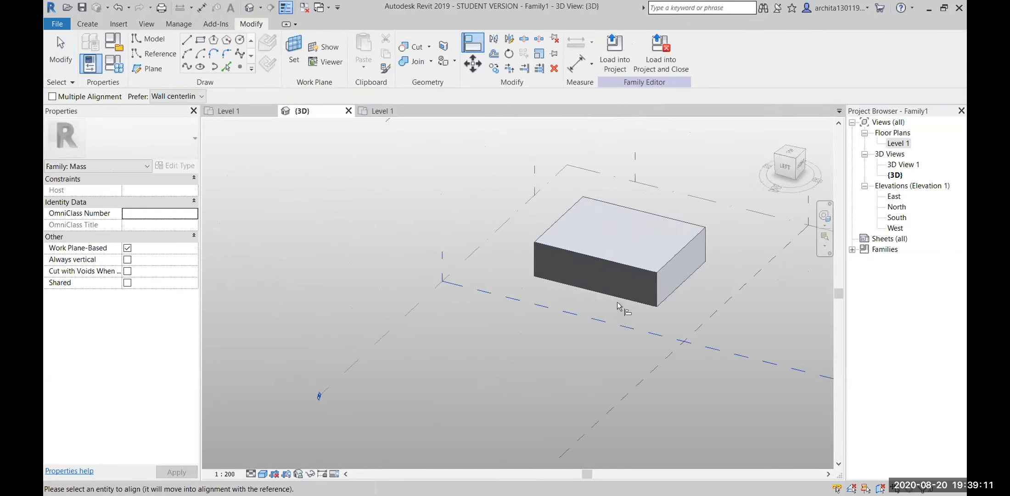
{"action": "left_click", "coordinate": [622, 265]}
Align the remaining two side faces of the box to their reference planes and finish aligning.
{"action": "middle_click_drag", "start_coordinate": [622, 266], "coordinate": [731, 318], "text": "shift"}
{"action": "left_click", "coordinate": [732, 319]}
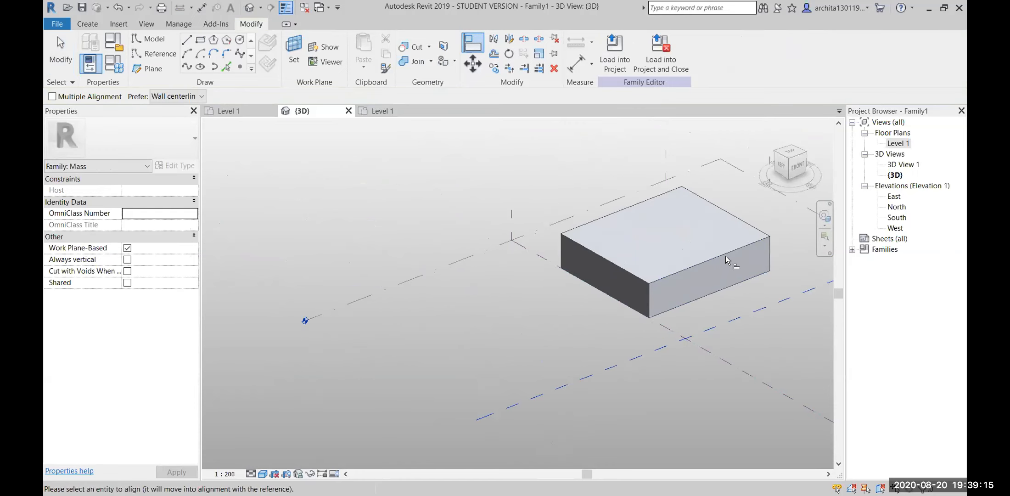
{"action": "left_click", "coordinate": [727, 261]}
{"action": "middle_click_drag", "start_coordinate": [677, 344], "coordinate": [296, 334], "text": "shift"}
{"action": "scroll", "coordinate": [500, 300], "scroll_direction": "down", "scroll_amount": 3}
{"action": "scroll", "coordinate": [730, 338], "scroll_direction": "up", "scroll_amount": 2}
{"action": "left_click", "coordinate": [723, 293]}
{"action": "left_click", "coordinate": [652, 303]}
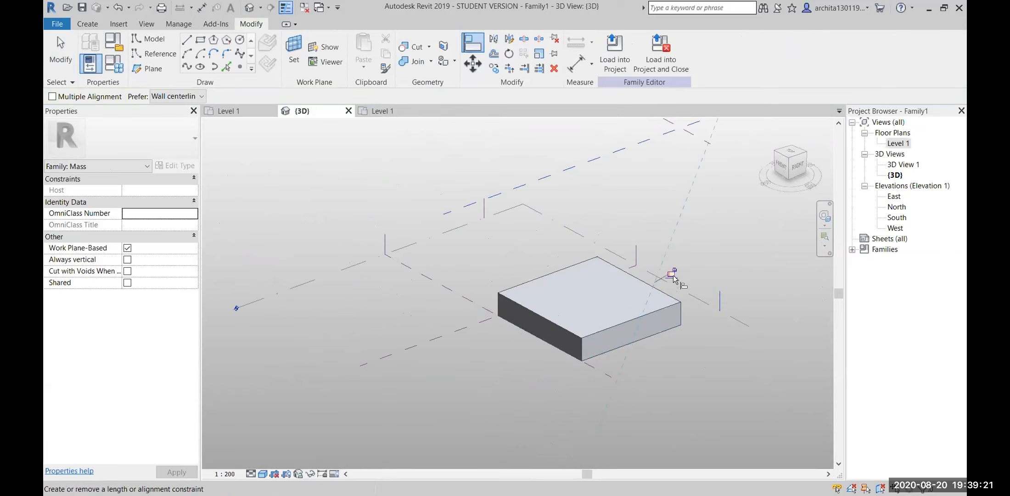
{"action": "key", "text": "Escape"}
{"action": "key", "text": "Escape"}
{"action": "scroll", "coordinate": [695, 343], "scroll_direction": "down", "scroll_amount": 2}
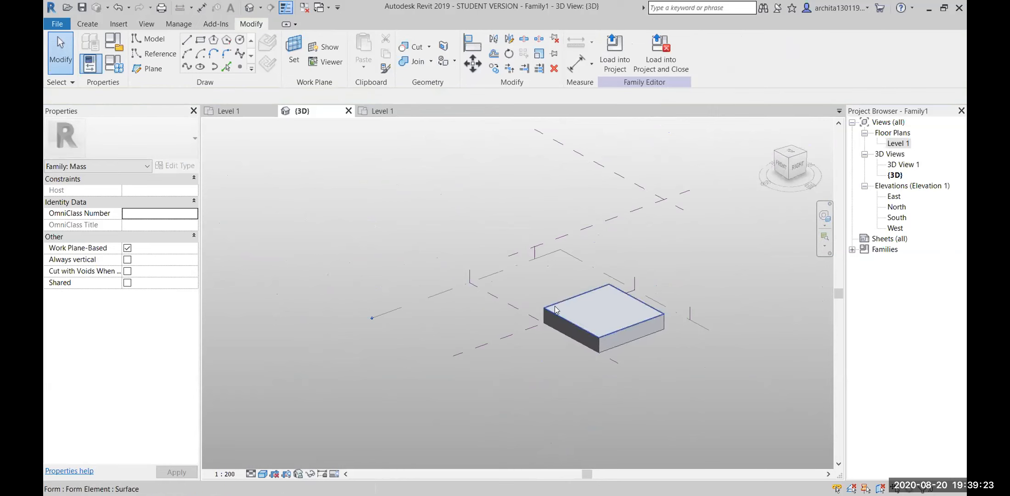
Open the Level 1 floor plan and place an aligned dimension between the two vertical reference planes above the form.
{"action": "double_click", "coordinate": [898, 144]}
{"action": "scroll", "coordinate": [505, 214], "scroll_direction": "up", "scroll_amount": 2}
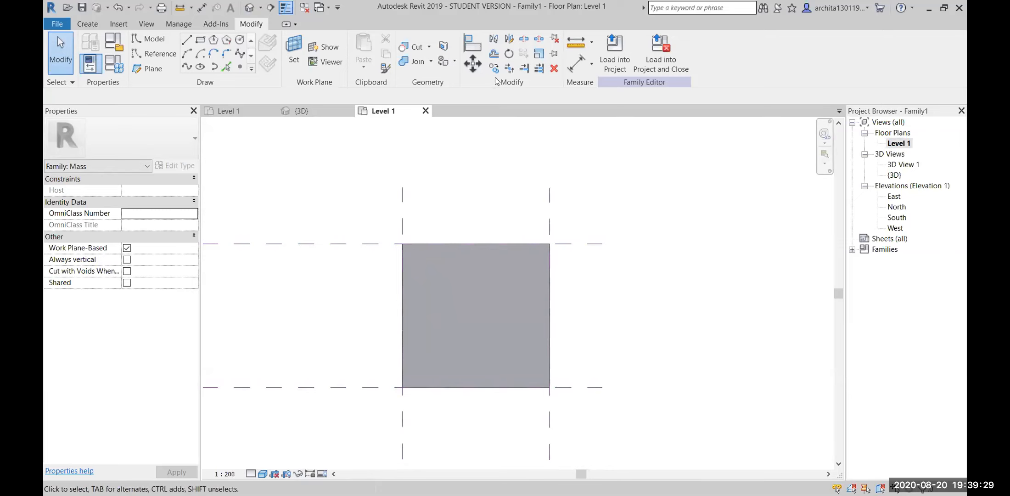
{"action": "left_click", "coordinate": [578, 67]}
{"action": "left_click", "coordinate": [404, 210]}
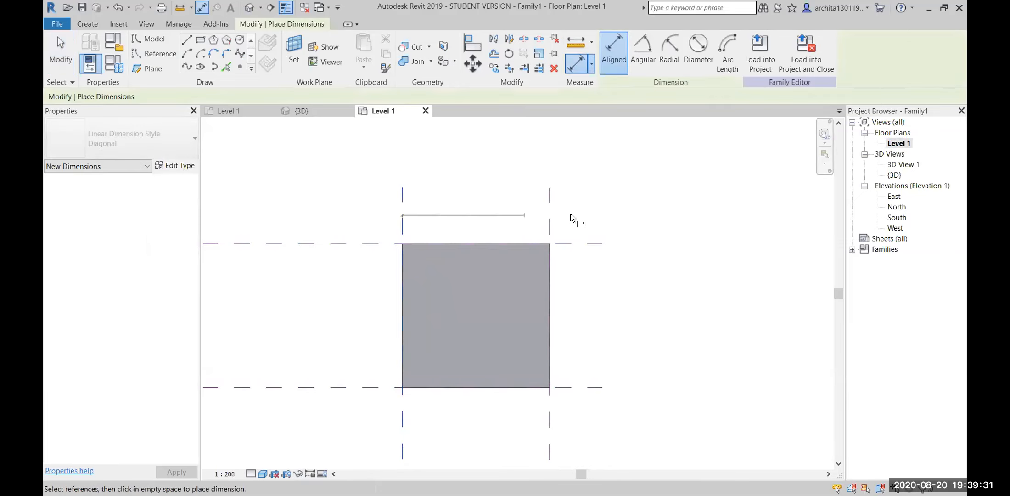
{"action": "left_click", "coordinate": [549, 222]}
{"action": "scroll", "coordinate": [481, 209], "scroll_direction": "up", "scroll_amount": 3}
{"action": "left_click", "coordinate": [486, 244]}
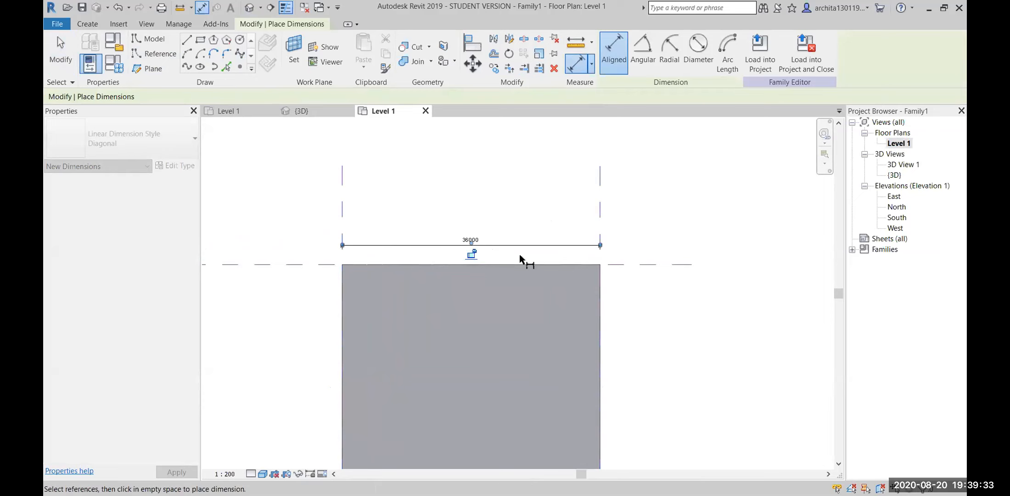
Place an aligned dimension between the two horizontal reference planes to the right of the form.
{"action": "middle_click_drag", "start_coordinate": [519, 254], "coordinate": [584, 202]}
{"action": "scroll", "coordinate": [437, 249], "scroll_direction": "down", "scroll_amount": 3}
{"action": "left_click", "coordinate": [544, 226]}
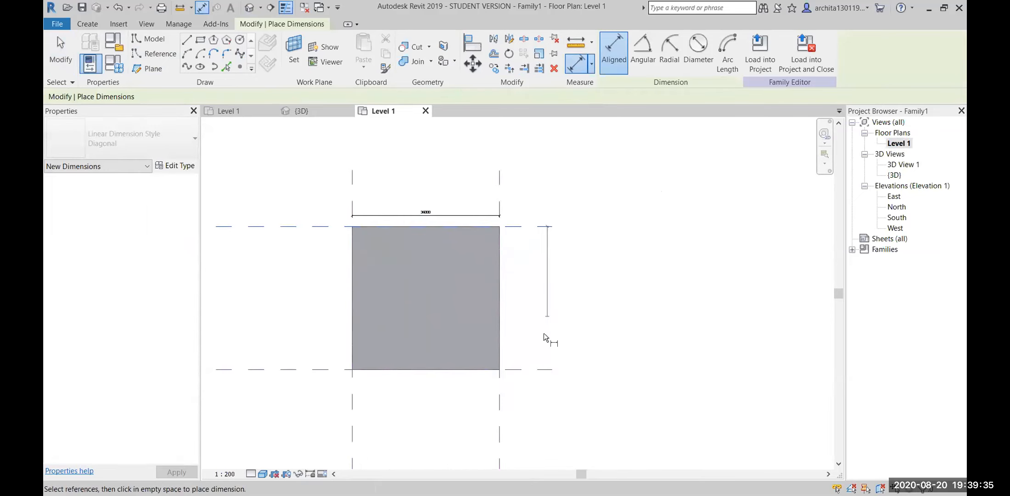
{"action": "left_click", "coordinate": [539, 369]}
{"action": "scroll", "coordinate": [533, 333], "scroll_direction": "up", "scroll_amount": 2}
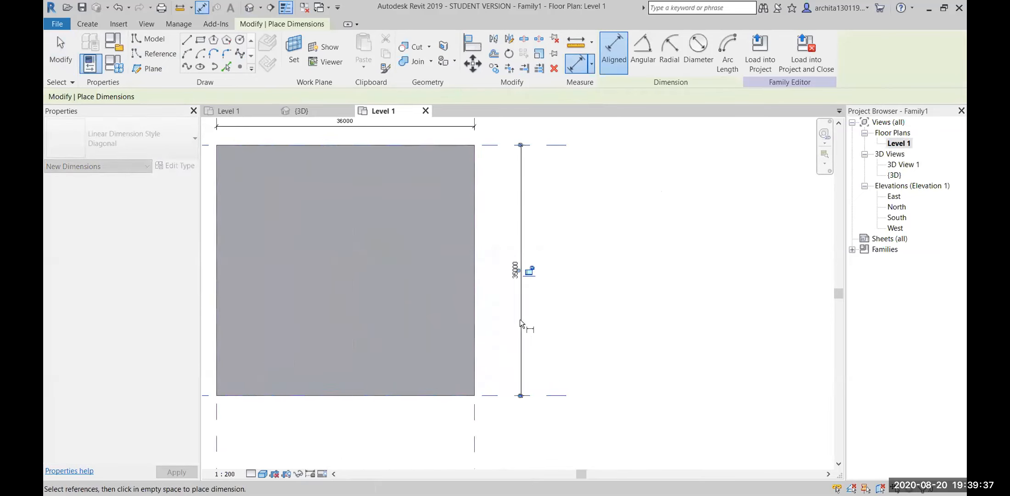
{"action": "left_click", "coordinate": [520, 318]}
{"action": "scroll", "coordinate": [568, 302], "scroll_direction": "down", "scroll_amount": 2}
{"action": "key", "text": "Escape"}
{"action": "key", "text": "Escape"}
Label the horizontal dimension above the form with a new family type parameter named A.
{"action": "scroll", "coordinate": [501, 215], "scroll_direction": "up", "scroll_amount": 3}
{"action": "scroll", "coordinate": [503, 217], "scroll_direction": "down", "scroll_amount": 2}
{"action": "middle_click_drag", "start_coordinate": [567, 261], "coordinate": [620, 216]}
{"action": "scroll", "coordinate": [656, 292], "scroll_direction": "down", "scroll_amount": 1}
{"action": "middle_click_drag", "start_coordinate": [656, 291], "coordinate": [656, 322]}
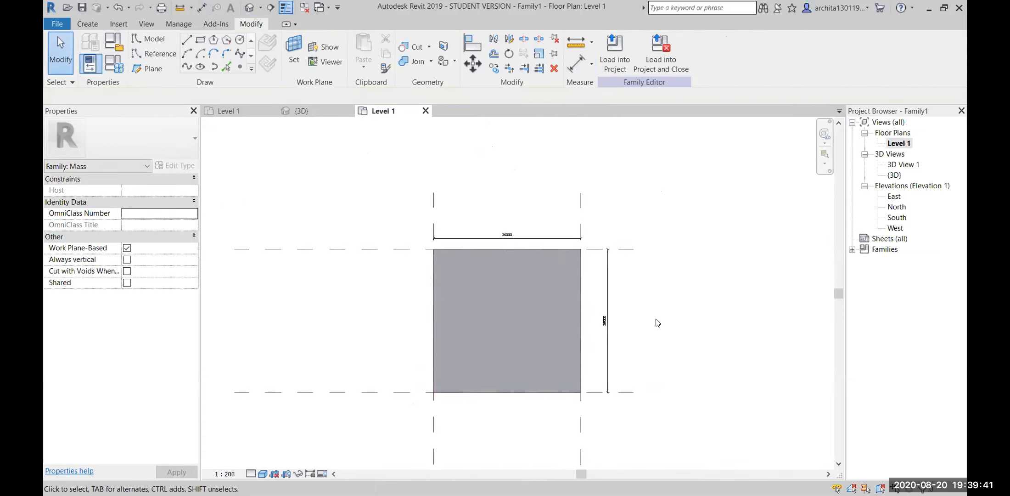
{"action": "scroll", "coordinate": [653, 321], "scroll_direction": "up", "scroll_amount": 3}
{"action": "scroll", "coordinate": [638, 334], "scroll_direction": "down", "scroll_amount": 2}
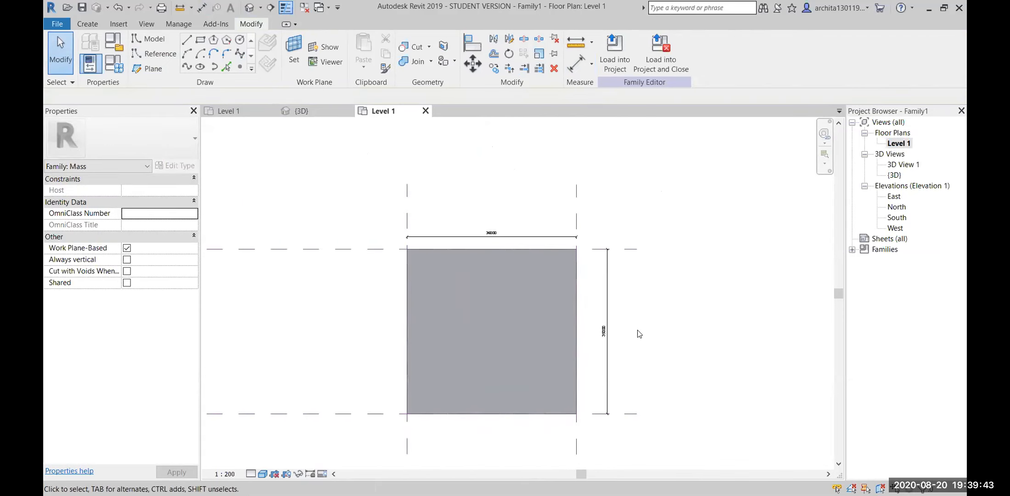
{"action": "left_click", "coordinate": [545, 237]}
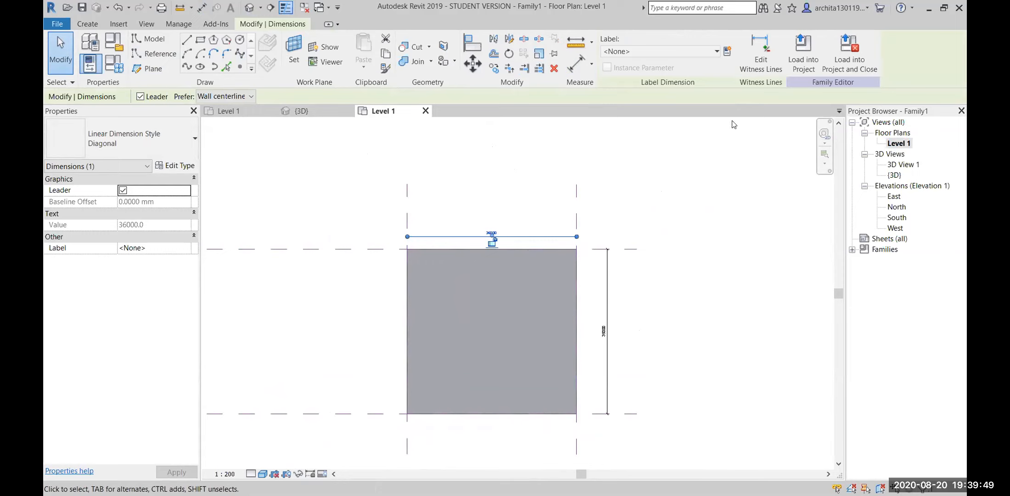
{"action": "left_click", "coordinate": [728, 51]}
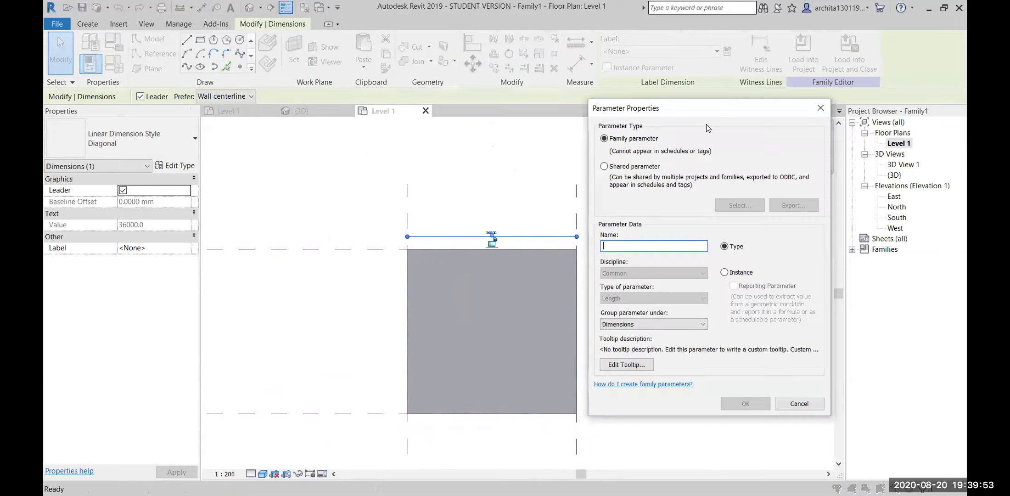
{"action": "type", "text": "A"}
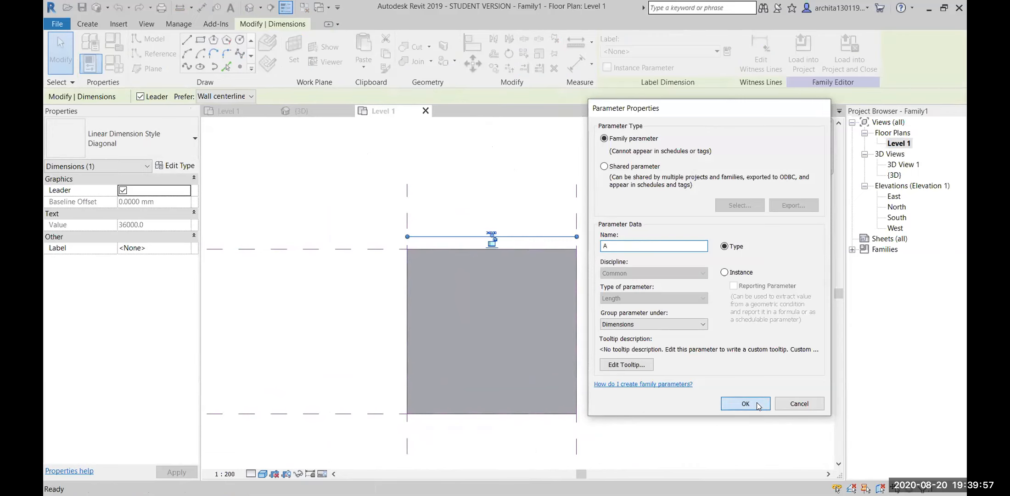
{"action": "left_click", "coordinate": [763, 401]}
{"action": "left_click", "coordinate": [679, 217]}
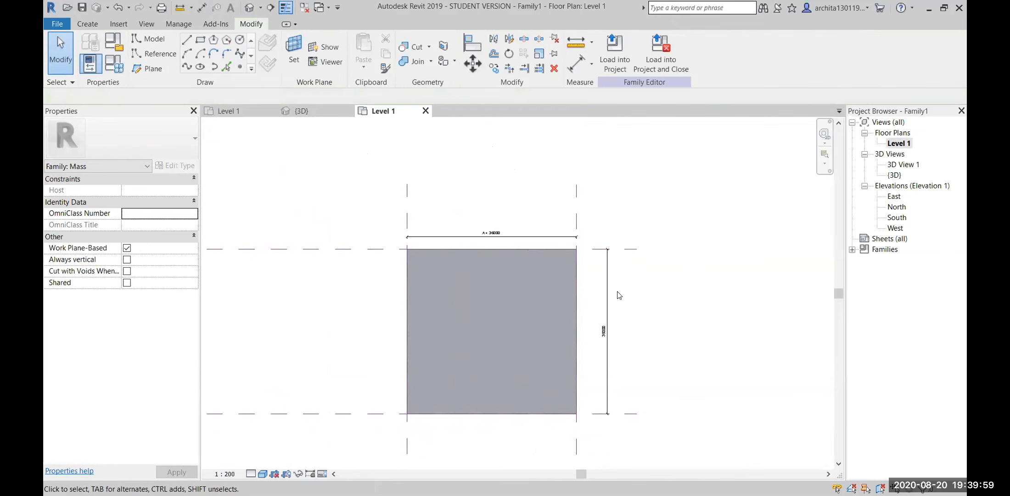
Label the vertical dimension beside the form with a new family type parameter named B.
{"action": "left_click", "coordinate": [607, 299]}
{"action": "left_click", "coordinate": [728, 51]}
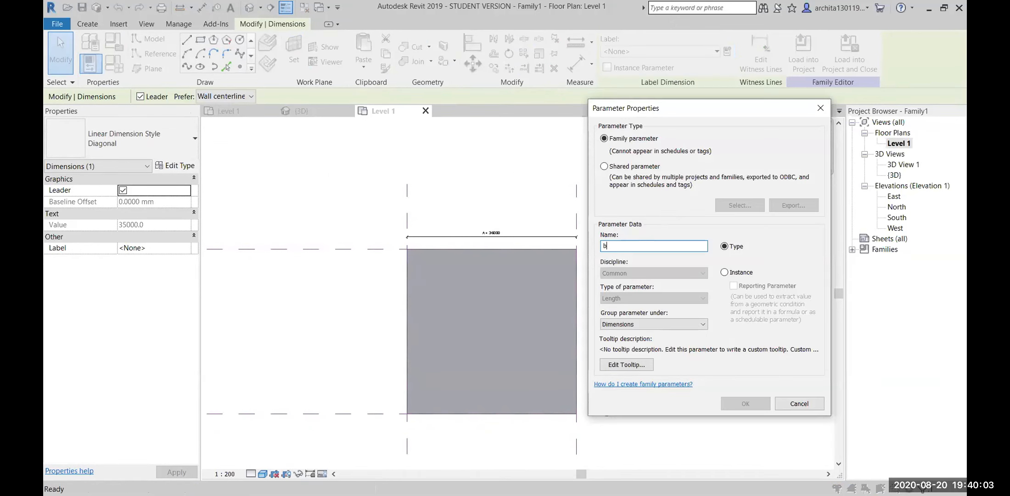
{"action": "key", "text": "BackSpace"}
{"action": "type", "text": "b"}
{"action": "key", "text": "BackSpace"}
{"action": "type", "text": "B"}
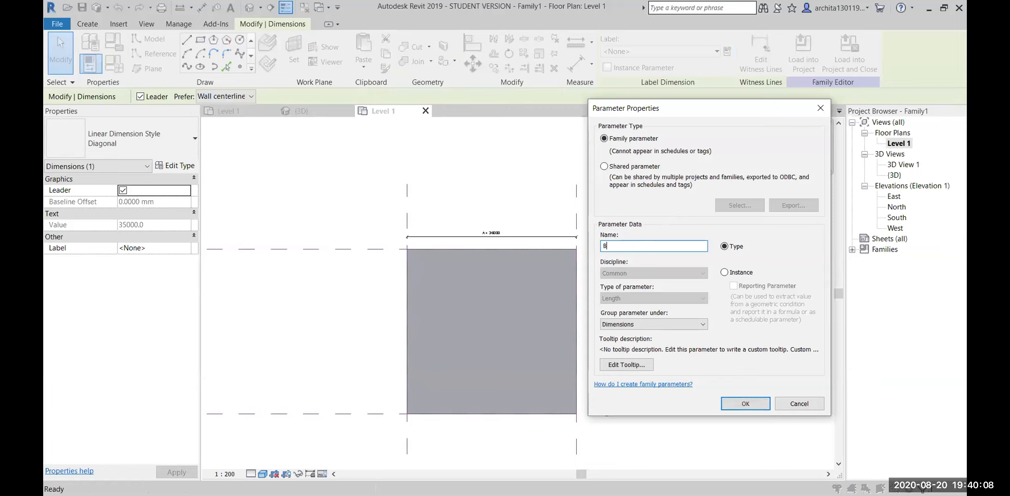
{"action": "left_click", "coordinate": [757, 407]}
{"action": "left_click", "coordinate": [680, 358]}
Set parameter A to 40000 and parameter B to 32000 in the family types, applying each change.
{"action": "scroll", "coordinate": [662, 354], "scroll_direction": "down", "scroll_amount": 2}
{"action": "middle_click_drag", "start_coordinate": [624, 354], "coordinate": [568, 336]}
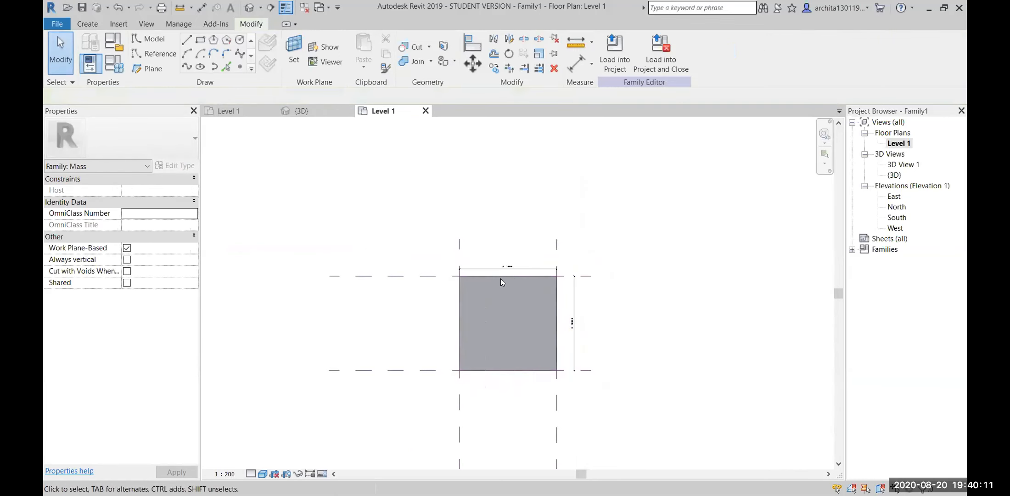
{"action": "scroll", "coordinate": [500, 279], "scroll_direction": "up", "scroll_amount": 2}
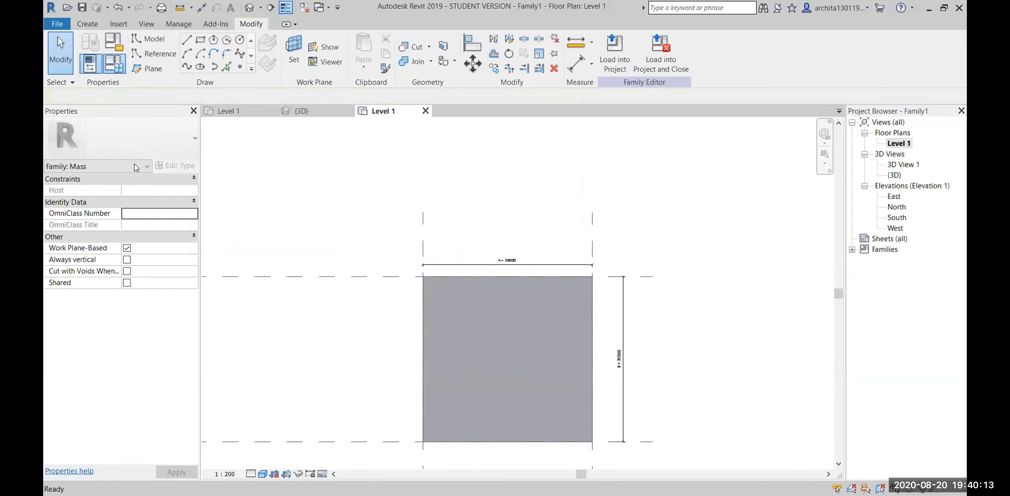
{"action": "left_click", "coordinate": [138, 240]}
{"action": "type", "text": "40000"}
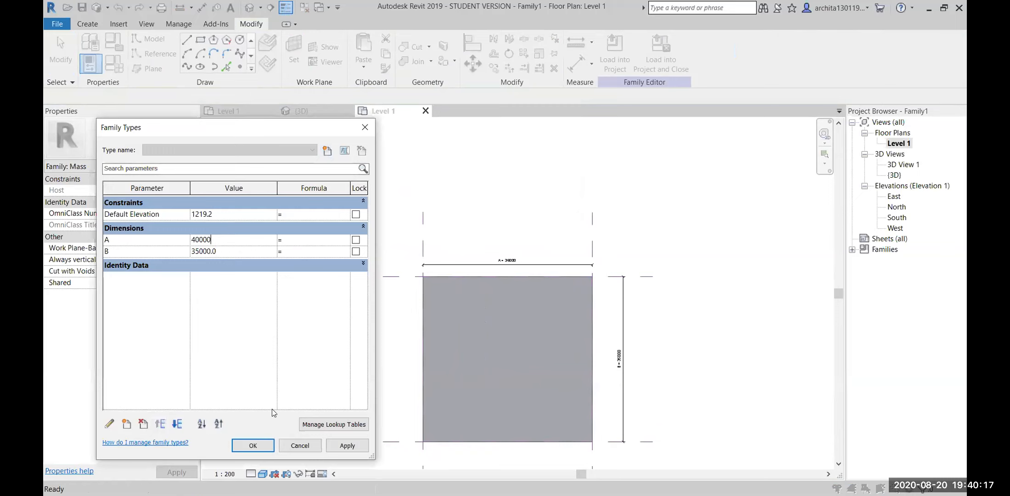
{"action": "left_click", "coordinate": [347, 445]}
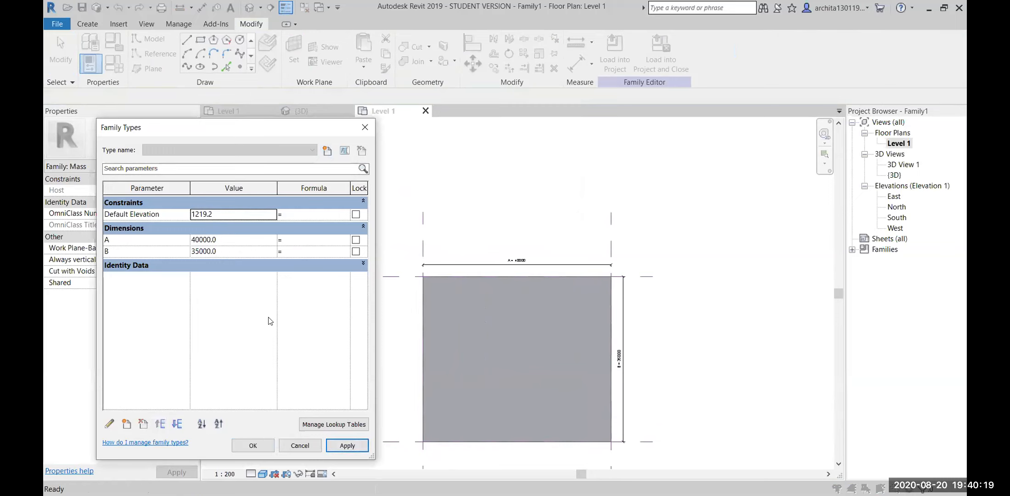
{"action": "left_click", "coordinate": [220, 252]}
{"action": "type", "text": "32000"}
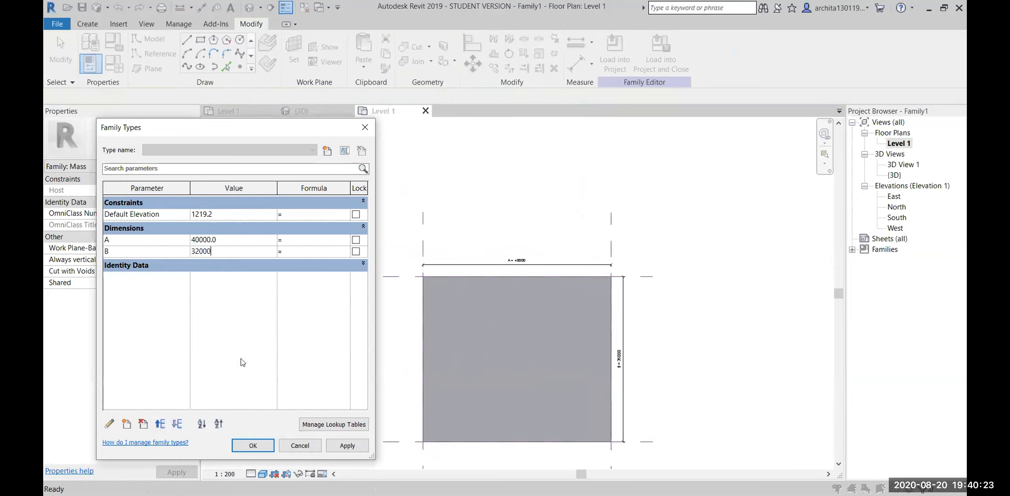
{"action": "left_click", "coordinate": [355, 444]}
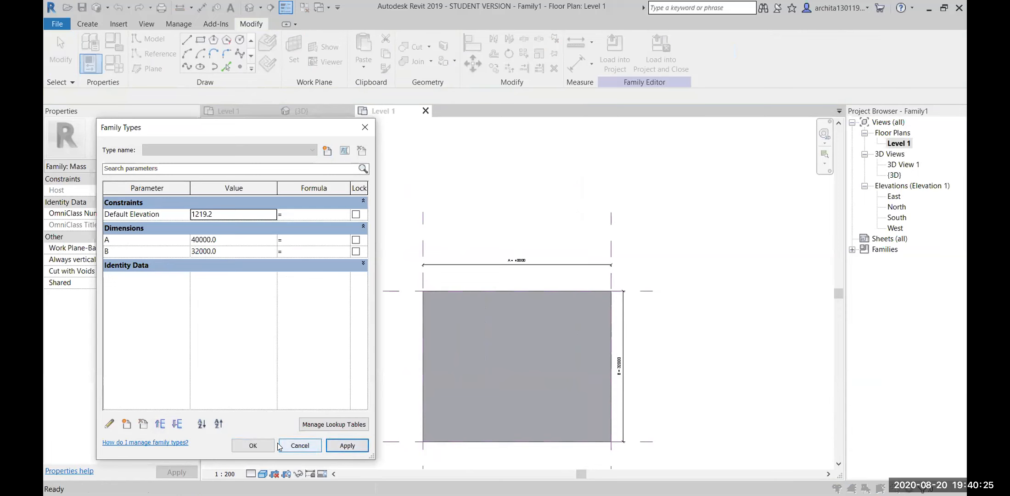
{"action": "left_click", "coordinate": [258, 449]}
Inspect the resized mass form in the 3D view and open the East elevation.
{"action": "scroll", "coordinate": [621, 357], "scroll_direction": "down", "scroll_amount": 2}
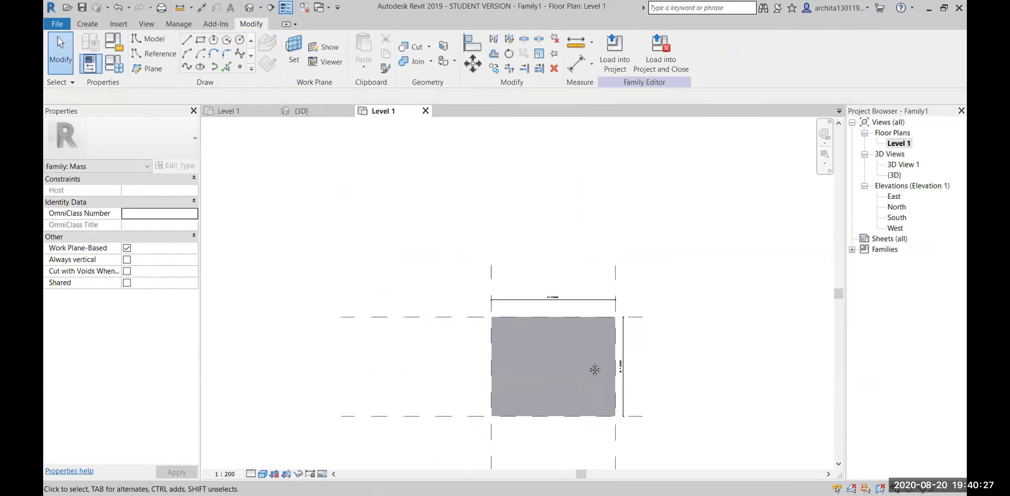
{"action": "middle_click_drag", "start_coordinate": [506, 253], "coordinate": [452, 236]}
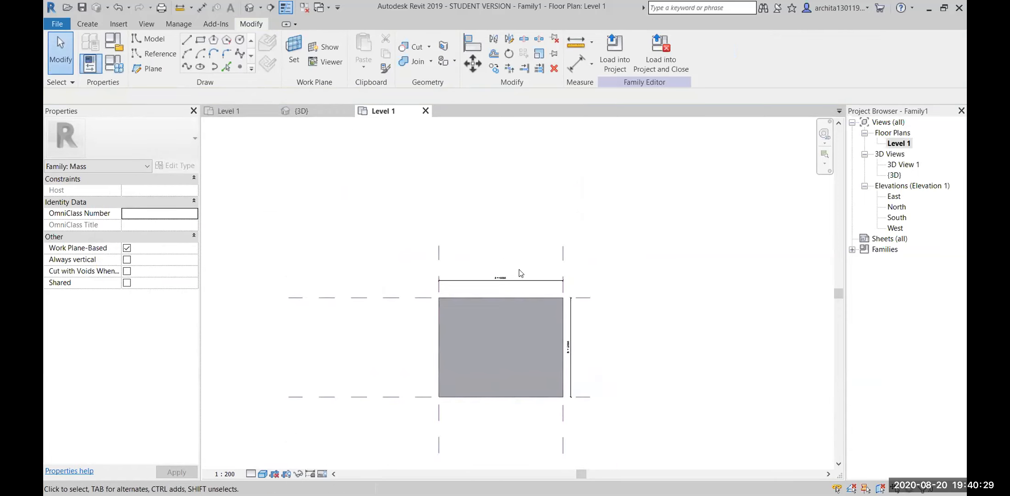
{"action": "left_click", "coordinate": [322, 114]}
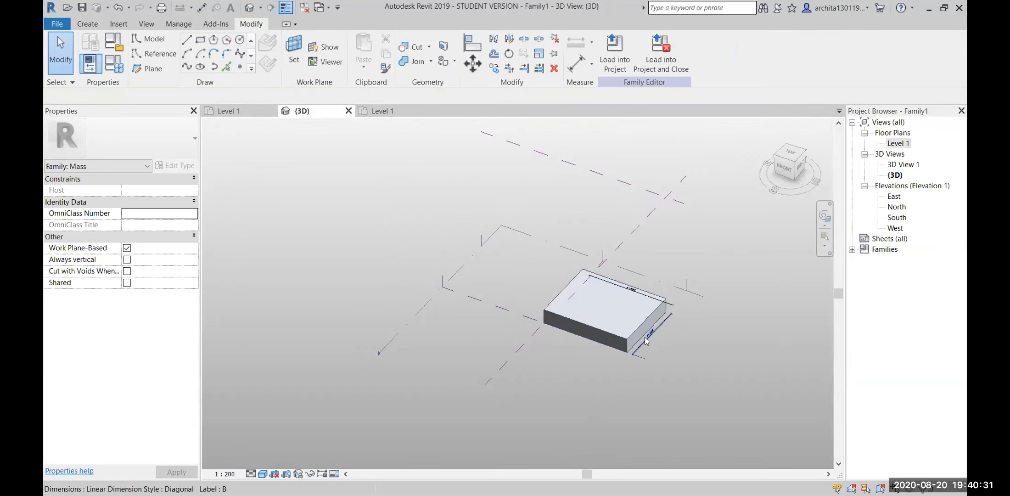
{"action": "middle_click_drag", "start_coordinate": [688, 379], "coordinate": [280, 324], "text": "shift"}
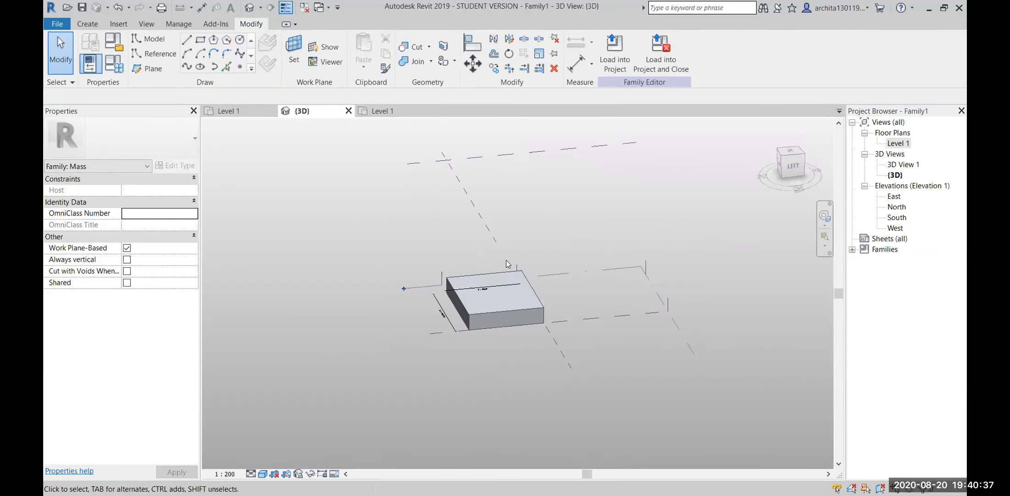
{"action": "double_click", "coordinate": [894, 196]}
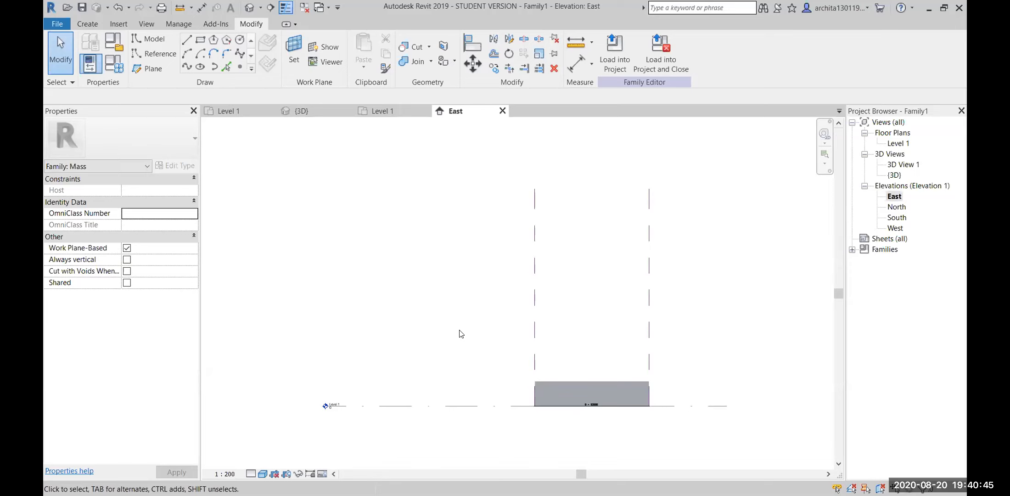
Place a second level above the form at an elevation of 14000 in the East elevation.
{"action": "scroll", "coordinate": [459, 330], "scroll_direction": "up", "scroll_amount": 3}
{"action": "middle_click_drag", "start_coordinate": [447, 330], "coordinate": [412, 321]}
{"action": "scroll", "coordinate": [413, 320], "scroll_direction": "down", "scroll_amount": 2}
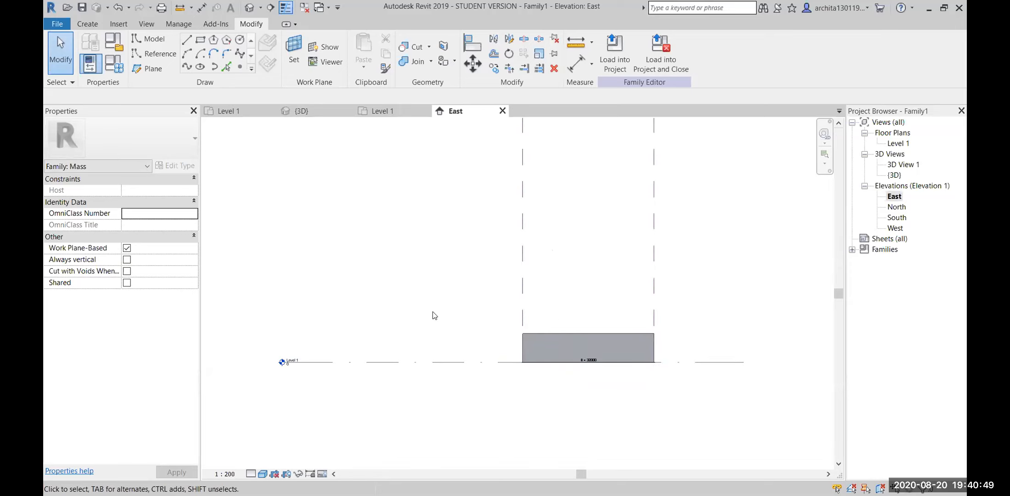
{"action": "left_click", "coordinate": [87, 23]}
{"action": "left_click", "coordinate": [551, 50]}
{"action": "left_click", "coordinate": [741, 305]}
{"action": "left_click", "coordinate": [294, 305]}
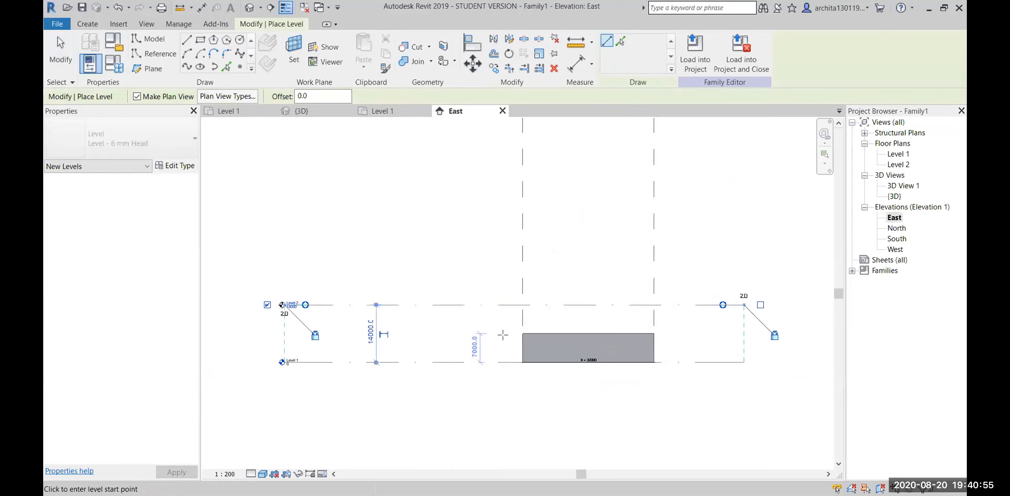
{"action": "key", "text": "Escape"}
{"action": "key", "text": "Escape"}
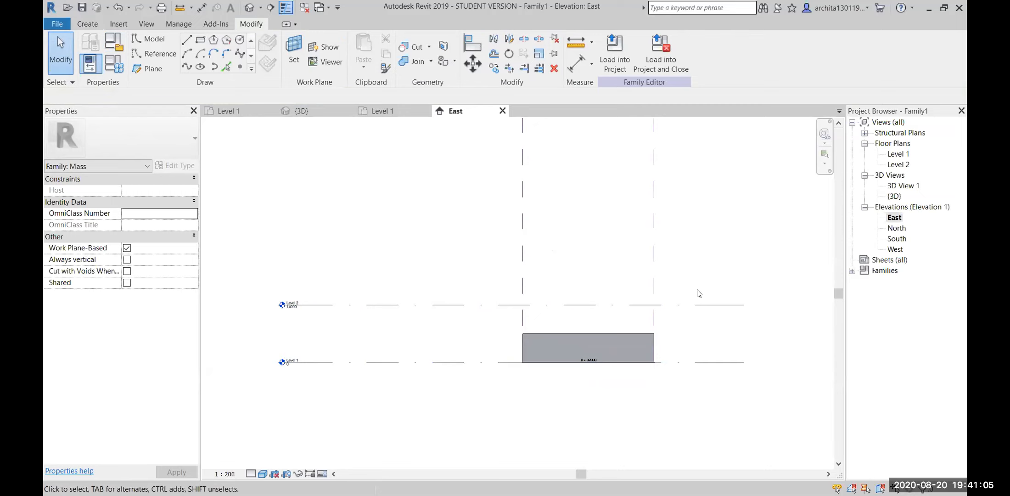
Copy Level 2 upward as a trial level and delete the copy.
{"action": "left_click", "coordinate": [87, 23]}
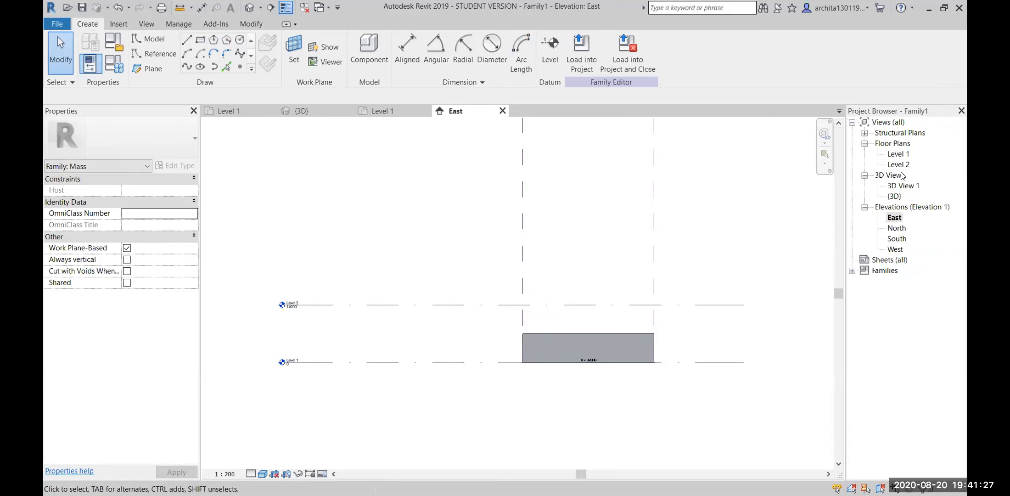
{"action": "left_click", "coordinate": [402, 305]}
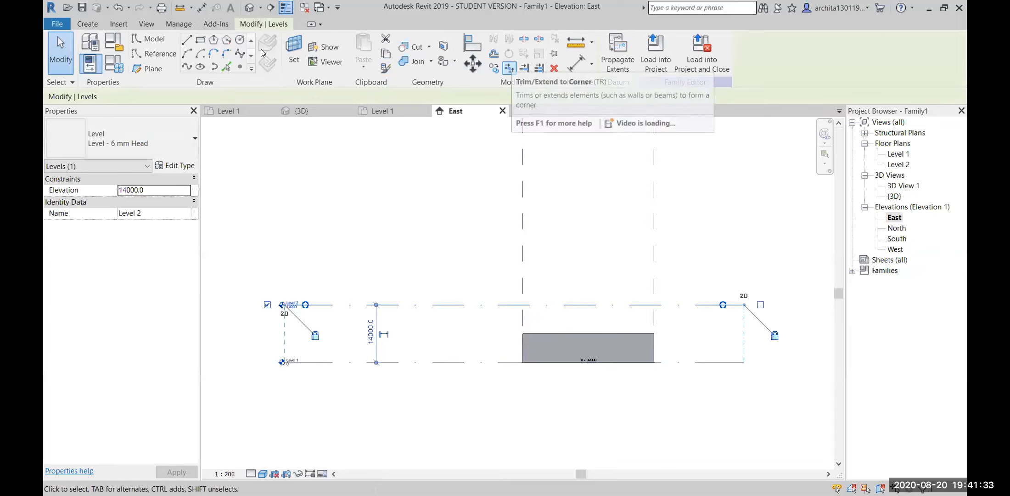
{"action": "left_click_drag", "start_coordinate": [405, 303], "coordinate": [389, 236], "text": "ctrl"}
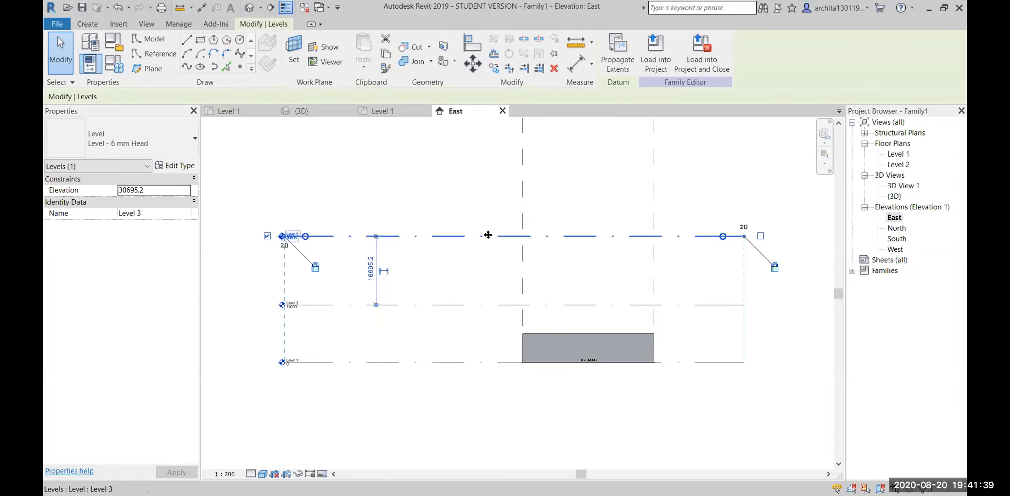
{"action": "key", "text": "Delete"}
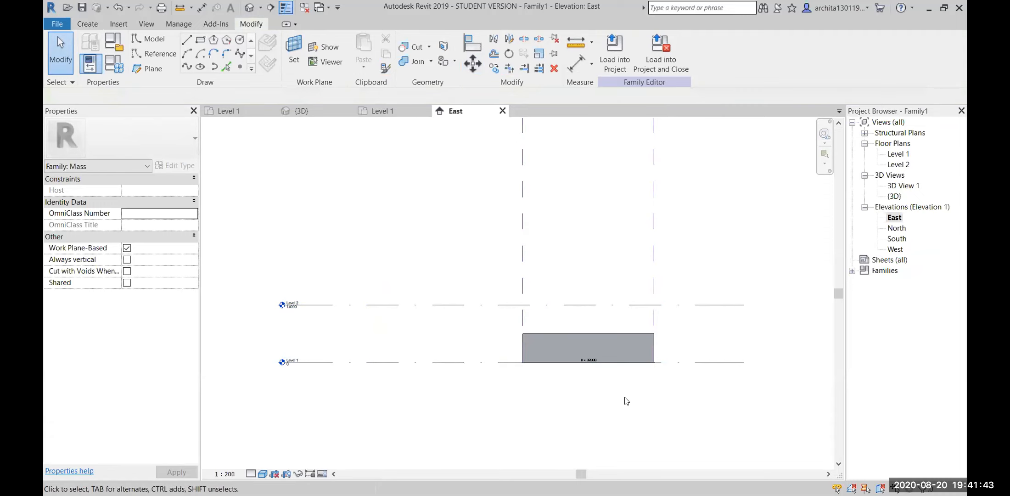
{"action": "mouse_move", "coordinate": [636, 404]}
{"action": "middle_mouse_down"}
{"action": "mouse_move", "coordinate": [590, 418]}
{"action": "mouse_move", "coordinate": [620, 414]}
{"action": "middle_mouse_up"}
{"action": "scroll", "coordinate": [622, 370], "scroll_direction": "up", "scroll_amount": 2}
{"action": "scroll", "coordinate": [621, 415], "scroll_direction": "down", "scroll_amount": 1}
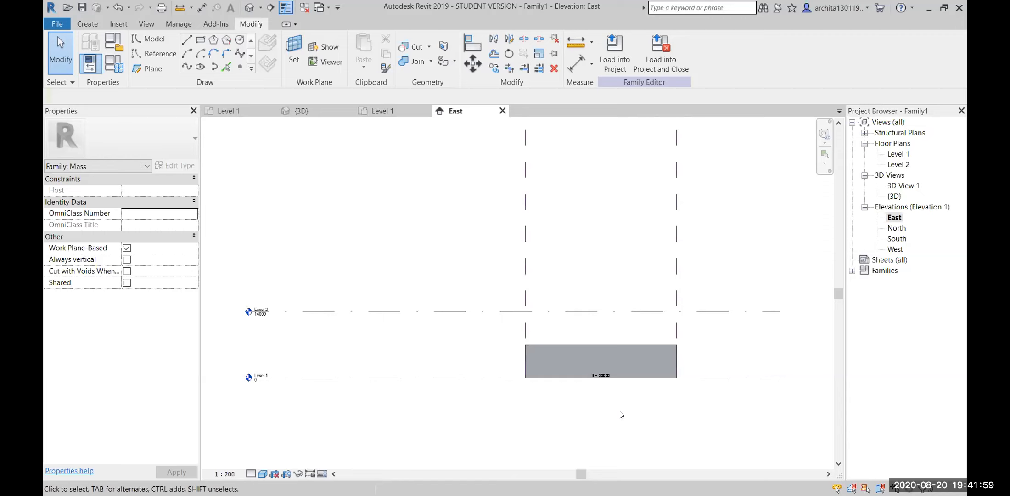
{"action": "scroll", "coordinate": [359, 442], "scroll_direction": "down", "scroll_amount": 1}
{"action": "scroll", "coordinate": [428, 374], "scroll_direction": "up", "scroll_amount": 1}
{"action": "scroll", "coordinate": [506, 300], "scroll_direction": "up", "scroll_amount": 1}
{"action": "middle_click_drag", "start_coordinate": [448, 338], "coordinate": [478, 342]}
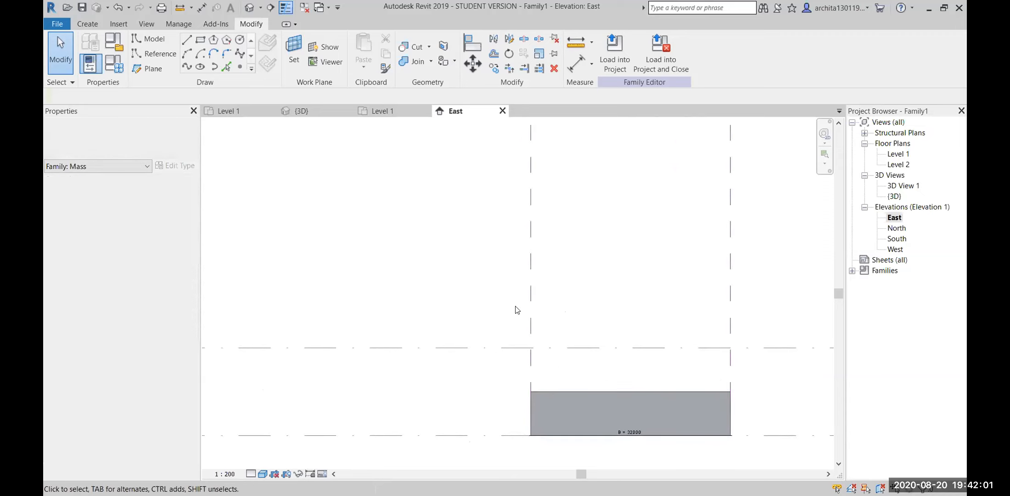
{"action": "scroll", "coordinate": [338, 334], "scroll_direction": "down", "scroll_amount": 1}
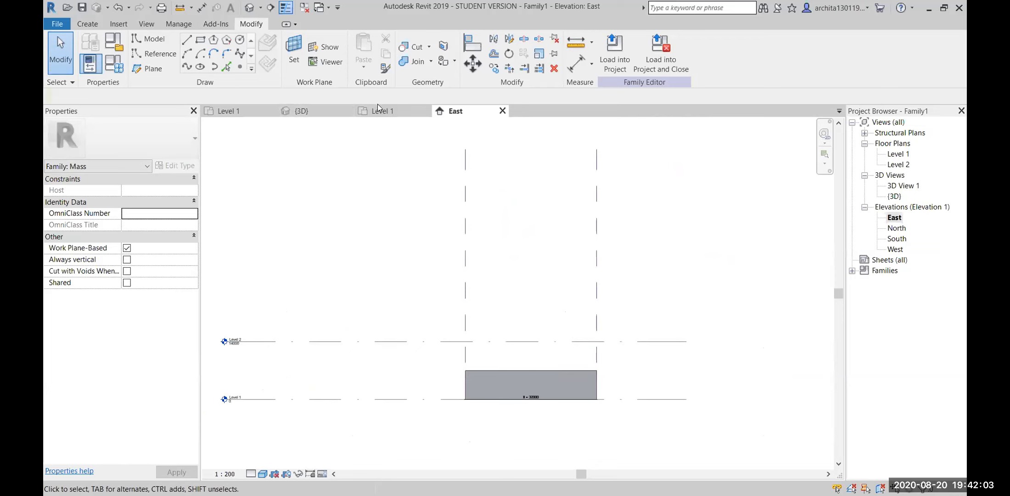
Open the 3D view and examine the position of Level 2 relative to the mass form.
{"action": "left_click", "coordinate": [324, 111]}
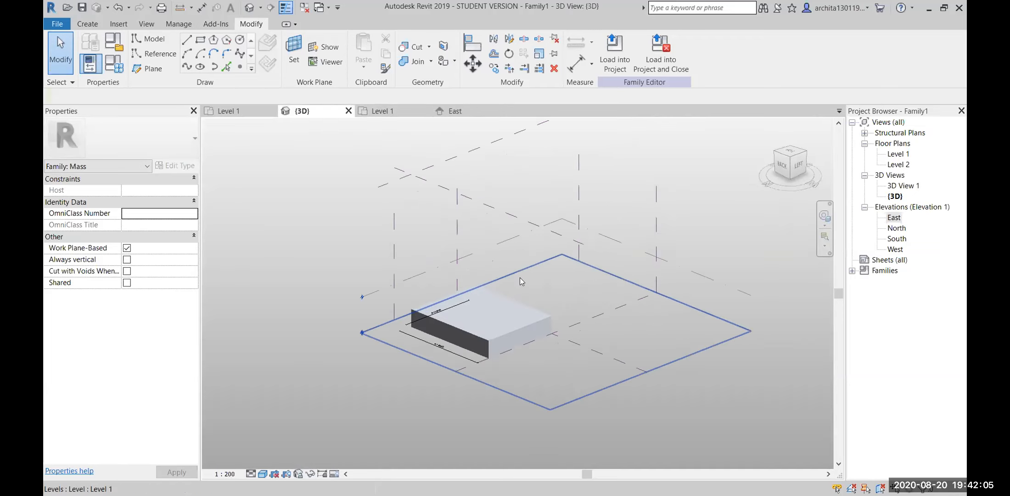
{"action": "scroll", "coordinate": [462, 303], "scroll_direction": "up", "scroll_amount": 2}
{"action": "left_click", "coordinate": [479, 280]}
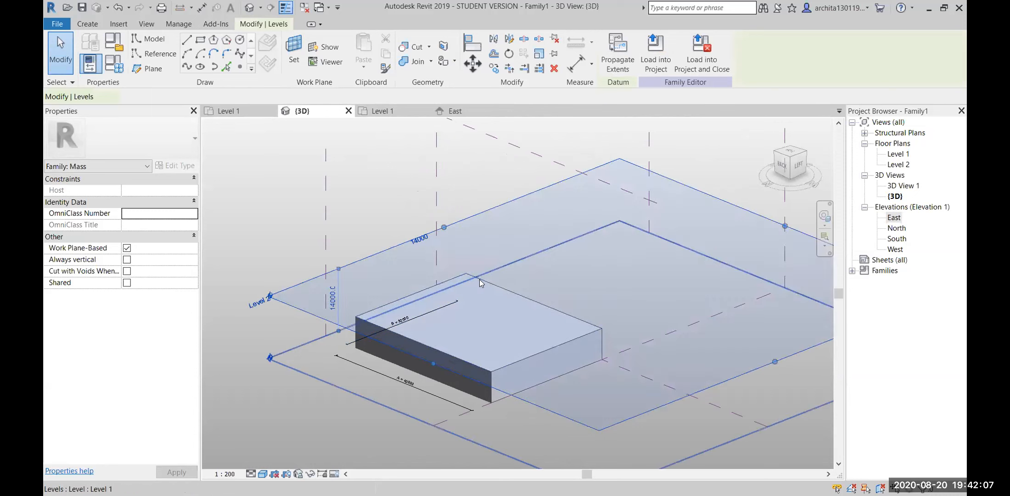
{"action": "left_click", "coordinate": [360, 192]}
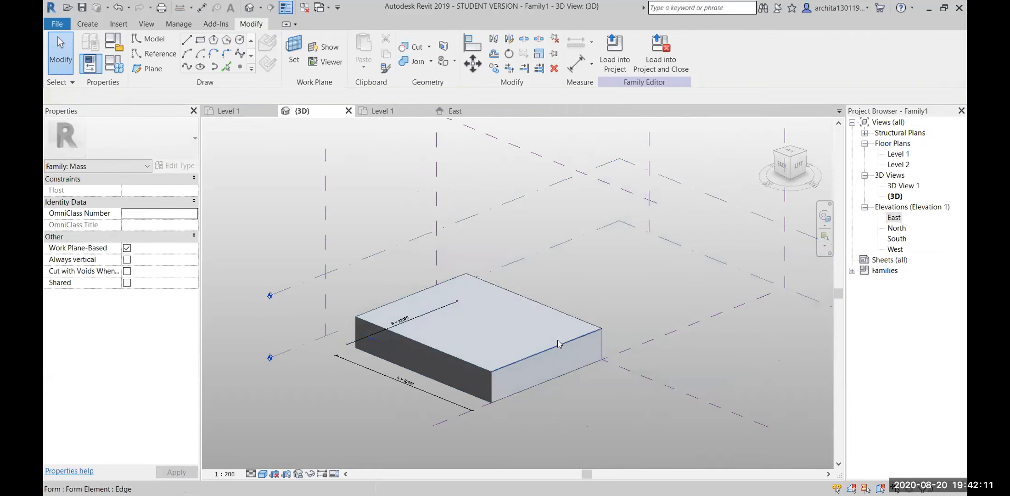
{"action": "left_click", "coordinate": [426, 257]}
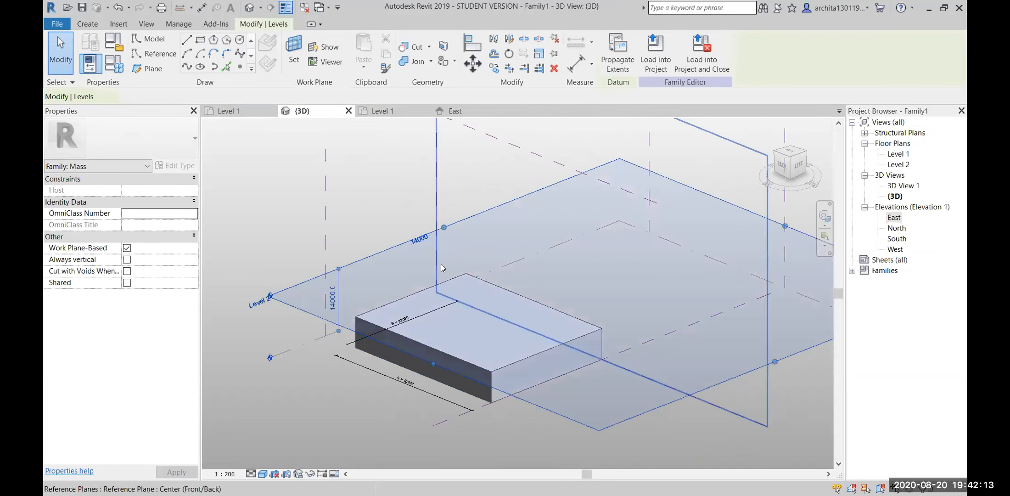
{"action": "left_click", "coordinate": [430, 294]}
{"action": "left_click", "coordinate": [387, 218]}
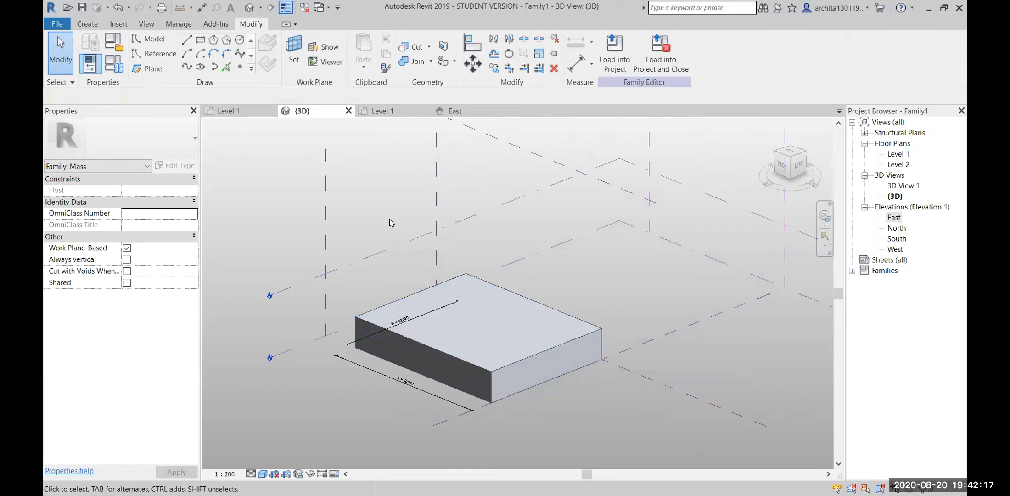
{"action": "middle_click_drag", "start_coordinate": [535, 302], "coordinate": [540, 308]}
{"action": "scroll", "coordinate": [605, 274], "scroll_direction": "down", "scroll_amount": 1}
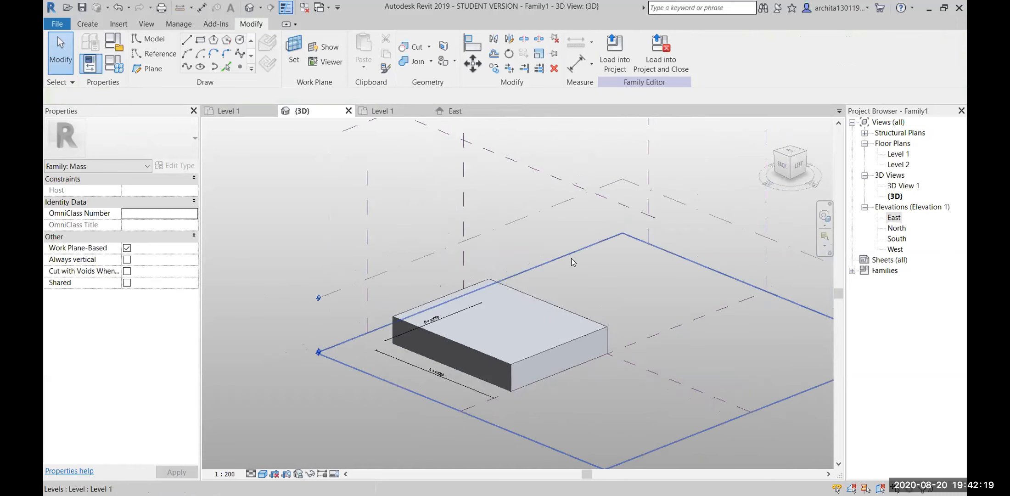
{"action": "middle_click_drag", "start_coordinate": [604, 278], "coordinate": [576, 276]}
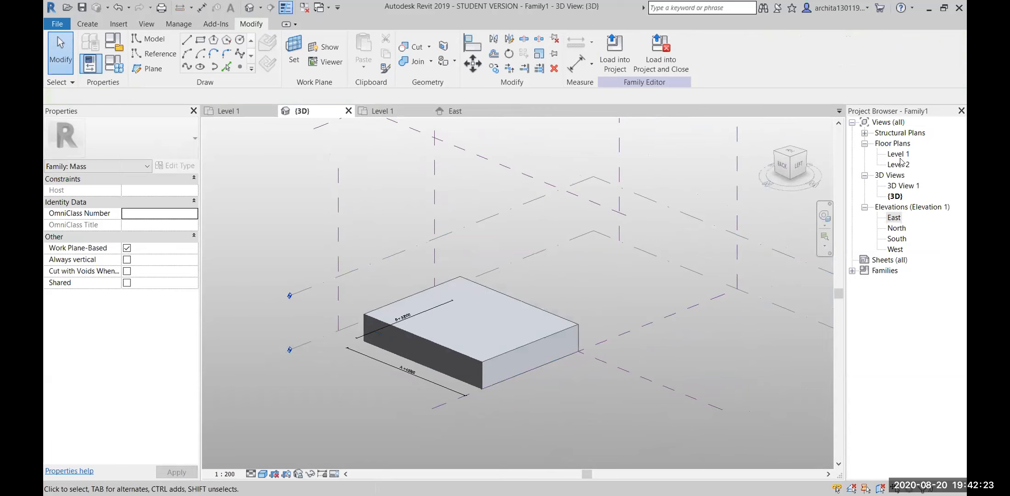
{"action": "middle_click_drag", "start_coordinate": [518, 271], "coordinate": [536, 280]}
{"action": "scroll", "coordinate": [342, 283], "scroll_direction": "up", "scroll_amount": 2}
{"action": "middle_click_drag", "start_coordinate": [409, 289], "coordinate": [382, 267]}
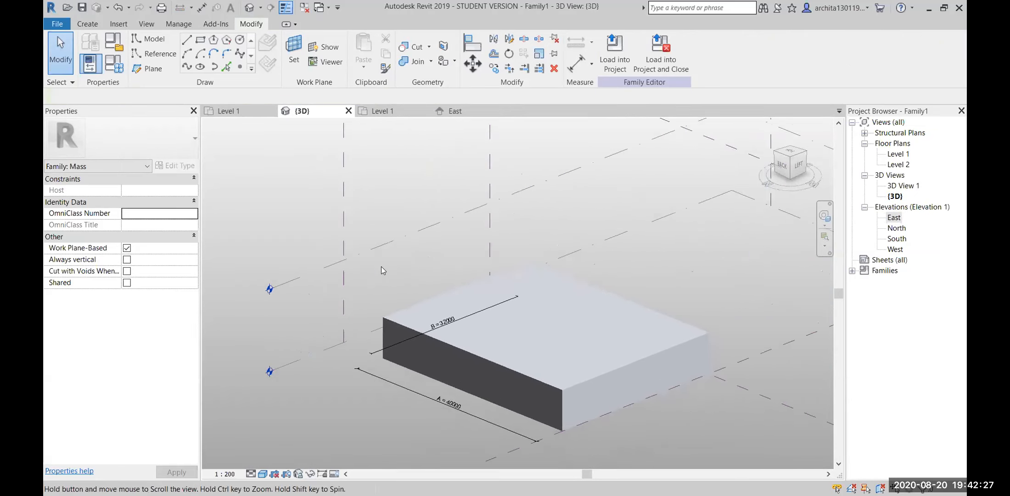
{"action": "scroll", "coordinate": [382, 271], "scroll_direction": "down", "scroll_amount": 2}
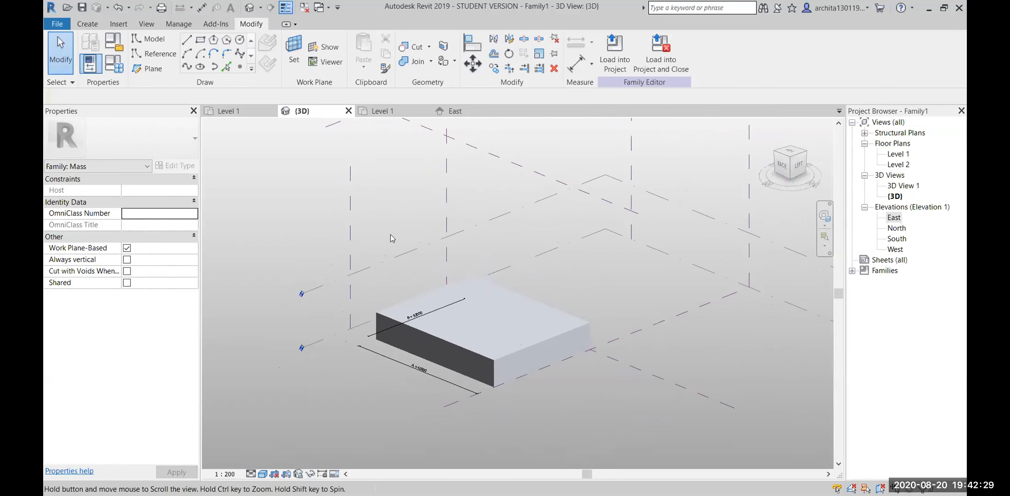
Align the top face of the mass form to Level 2 in the 3D view.
{"action": "scroll", "coordinate": [349, 252], "scroll_direction": "up", "scroll_amount": 2}
{"action": "scroll", "coordinate": [386, 253], "scroll_direction": "down", "scroll_amount": 1}
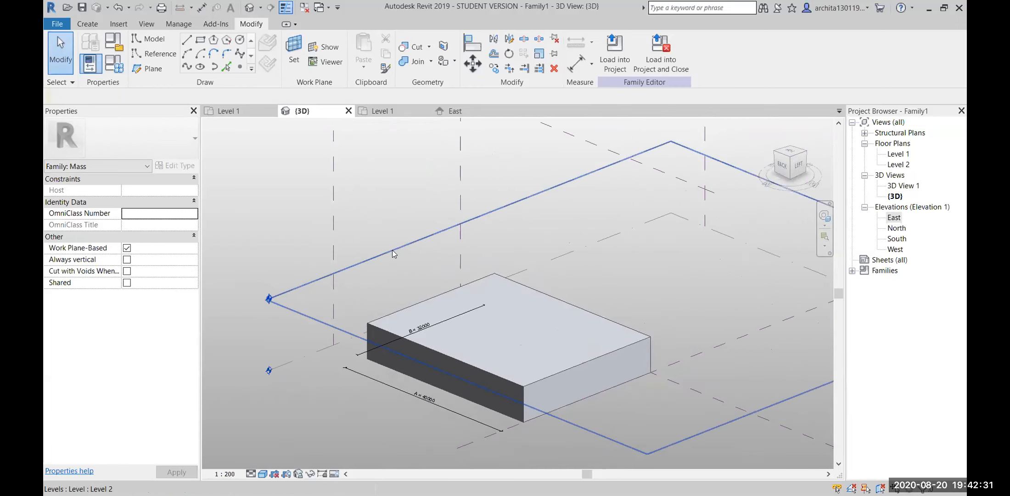
{"action": "left_click", "coordinate": [392, 250]}
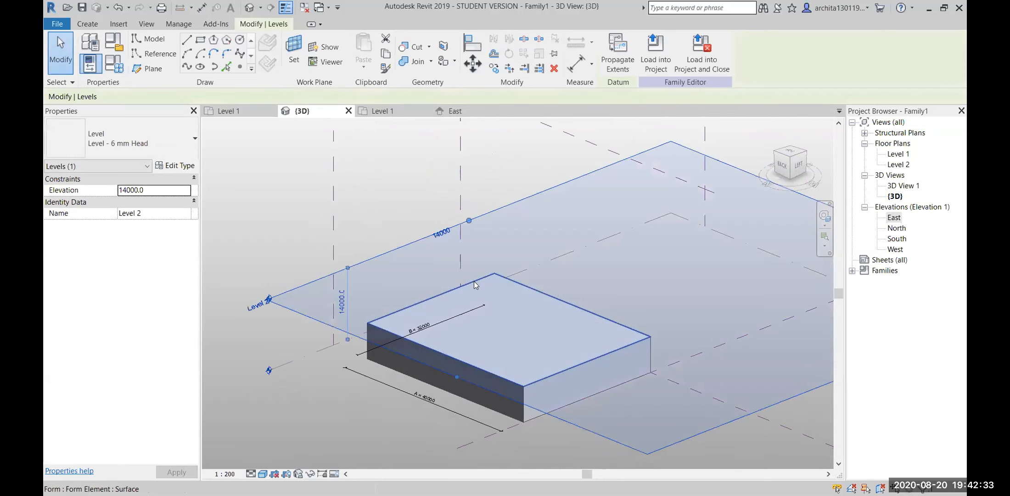
{"action": "left_click", "coordinate": [382, 207]}
{"action": "left_click", "coordinate": [473, 44]}
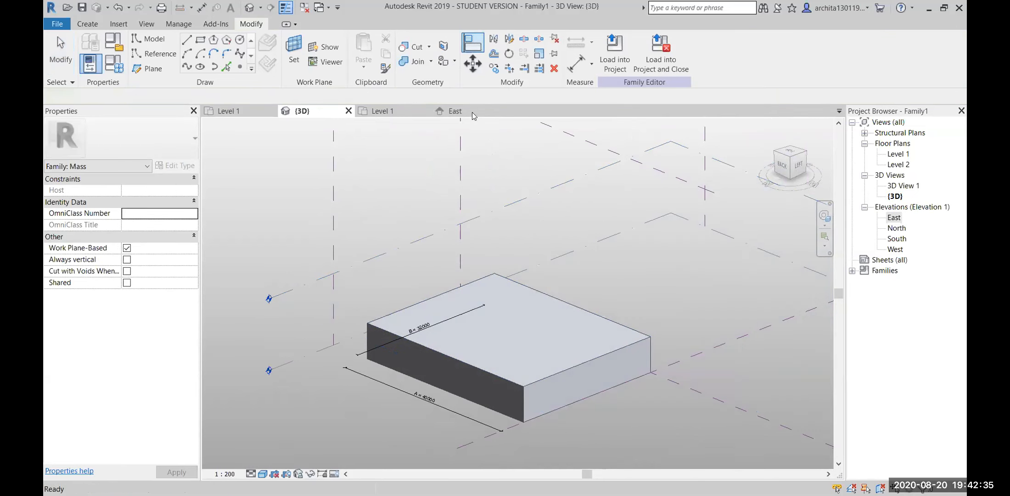
{"action": "left_click", "coordinate": [439, 291]}
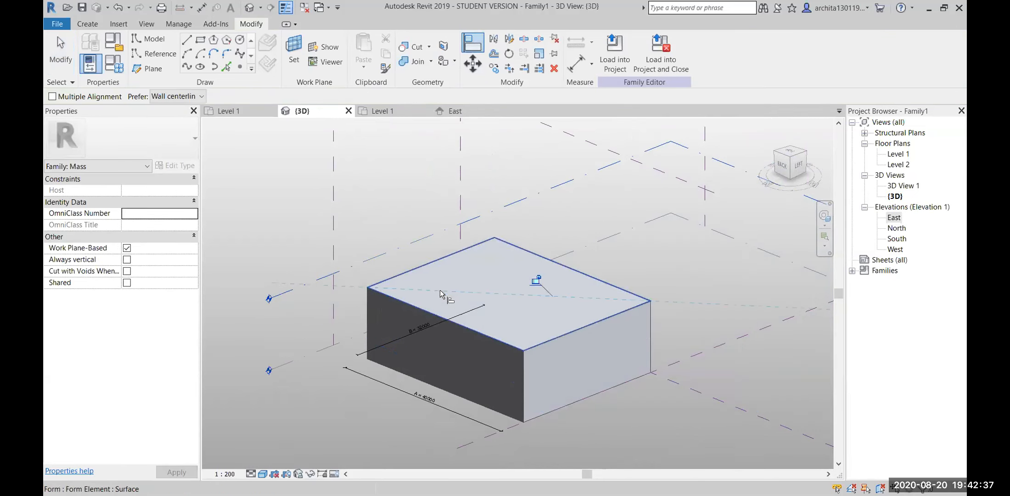
{"action": "key", "text": "Escape"}
{"action": "key", "text": "Escape"}
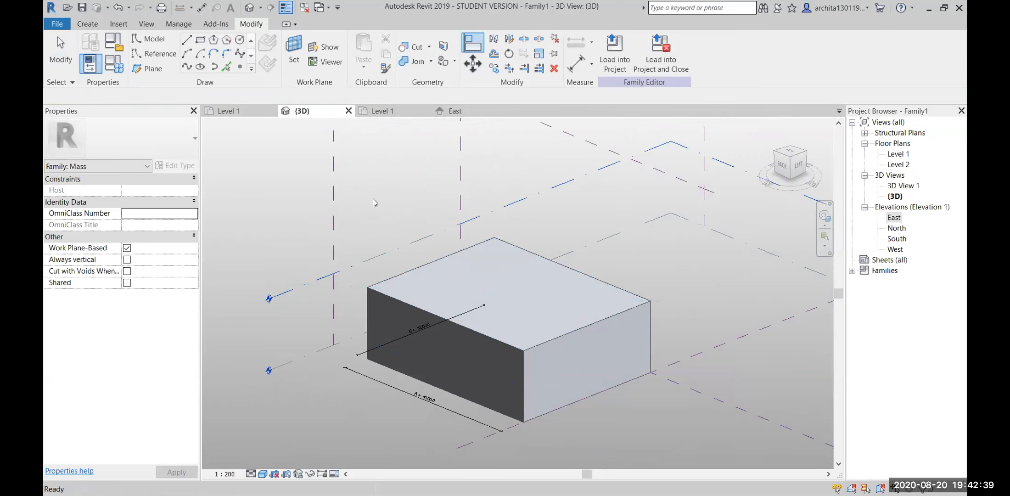
Add an aligned dimension between Level 1 and Level 2 beside the form in the East elevation.
{"action": "left_click", "coordinate": [457, 112]}
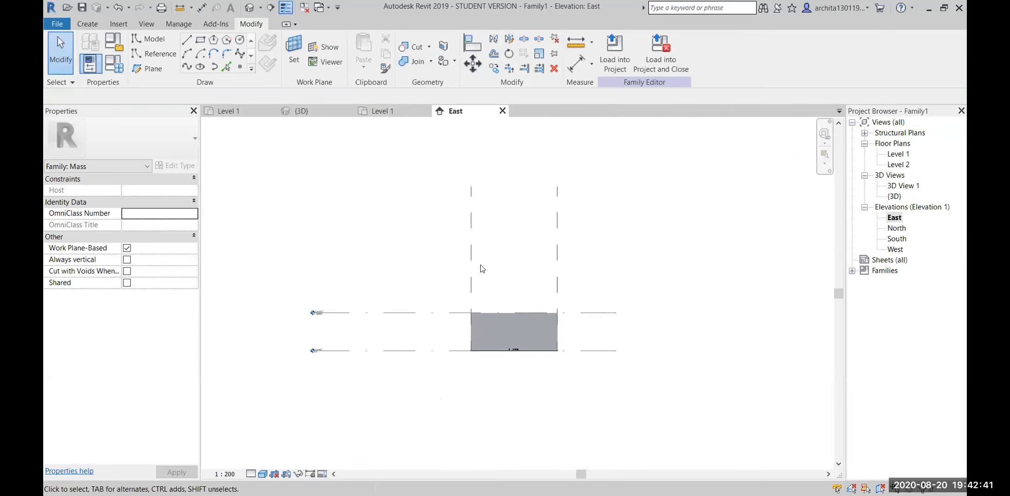
{"action": "left_click", "coordinate": [443, 318]}
{"action": "left_click", "coordinate": [535, 260]}
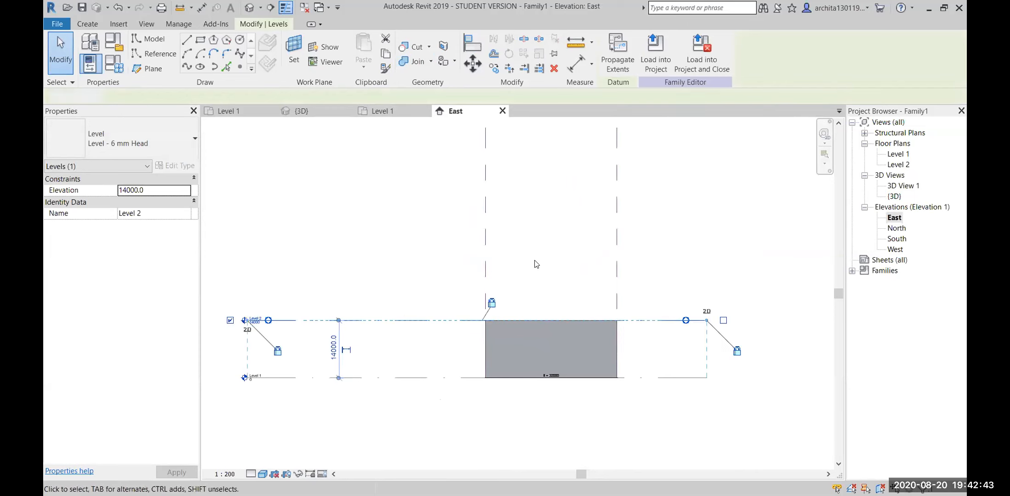
{"action": "scroll", "coordinate": [426, 360], "scroll_direction": "up", "scroll_amount": 3}
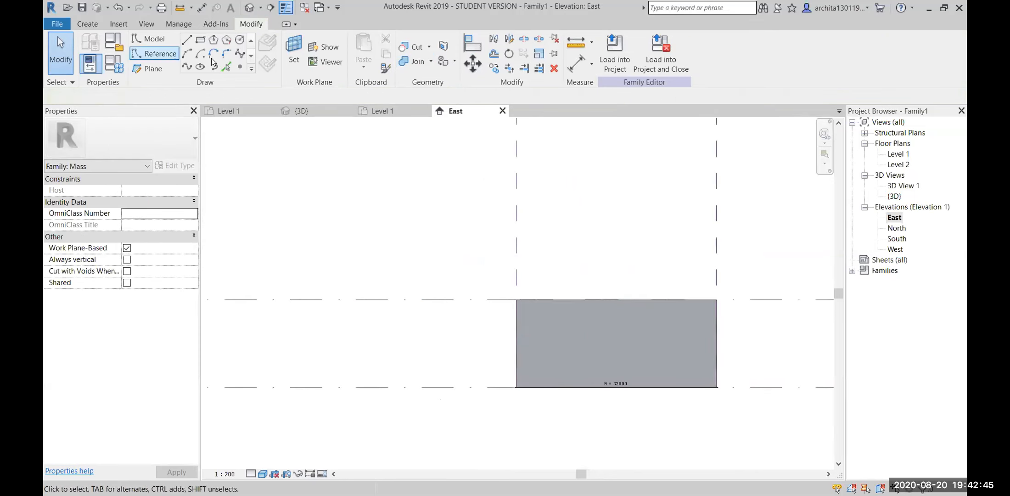
{"action": "left_click", "coordinate": [576, 64]}
{"action": "left_click", "coordinate": [426, 387]}
{"action": "scroll", "coordinate": [442, 349], "scroll_direction": "up", "scroll_amount": 2}
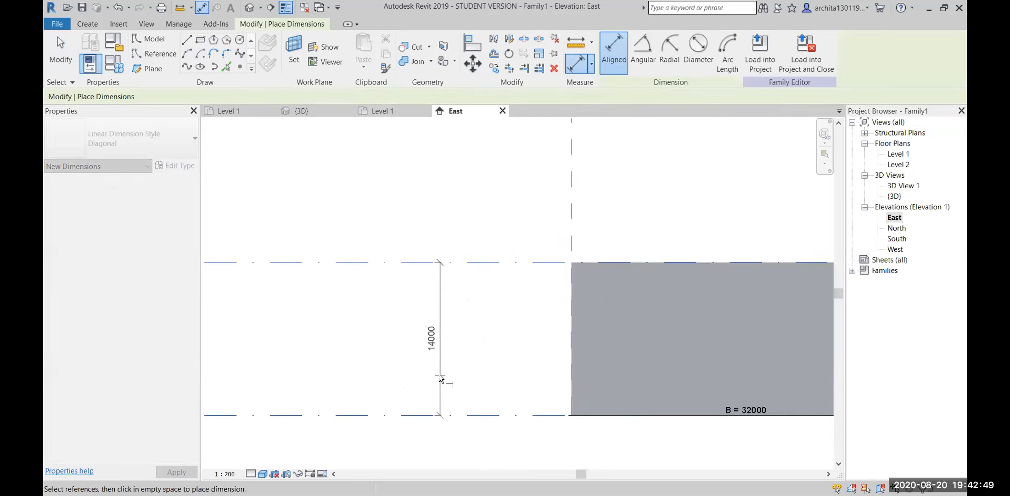
{"action": "left_click", "coordinate": [428, 379]}
{"action": "key", "text": "Escape"}
{"action": "key", "text": "Escape"}
{"action": "key", "text": "Escape"}
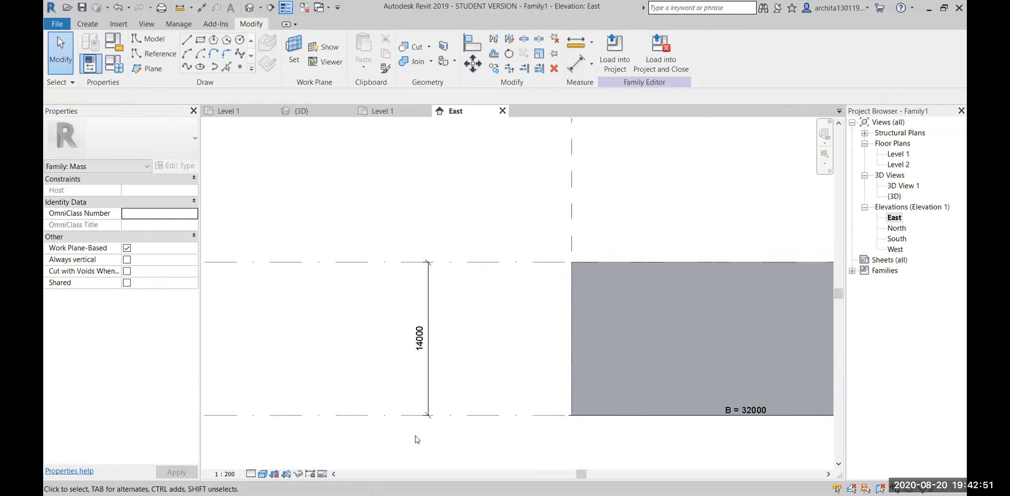
Label the dimension between the two levels with a new family type parameter named H.
{"action": "scroll", "coordinate": [483, 412], "scroll_direction": "down", "scroll_amount": 2}
{"action": "scroll", "coordinate": [442, 374], "scroll_direction": "up", "scroll_amount": 3}
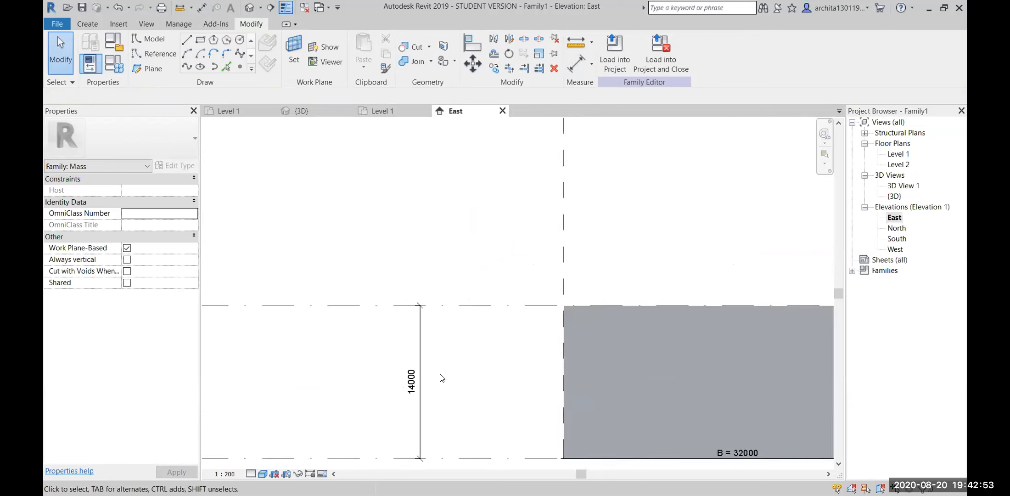
{"action": "left_click", "coordinate": [435, 316]}
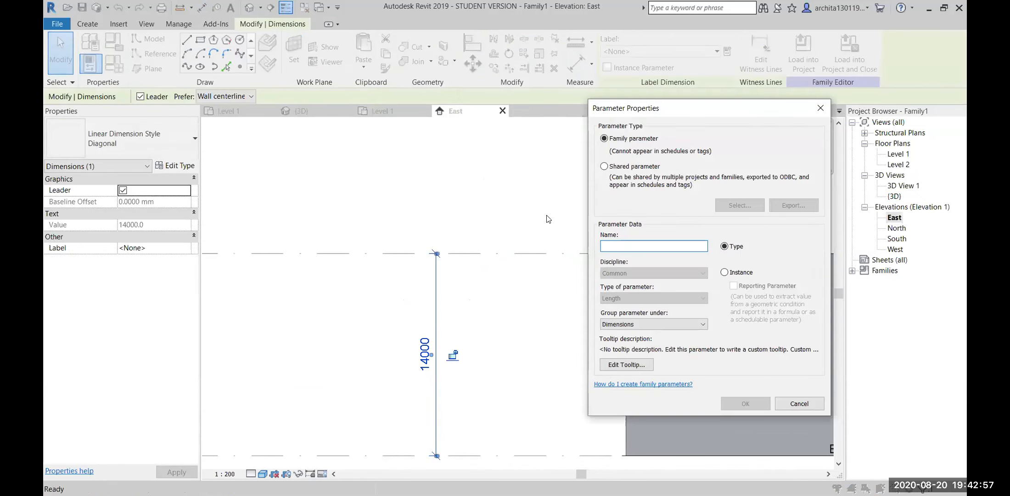
{"action": "type", "text": "H"}
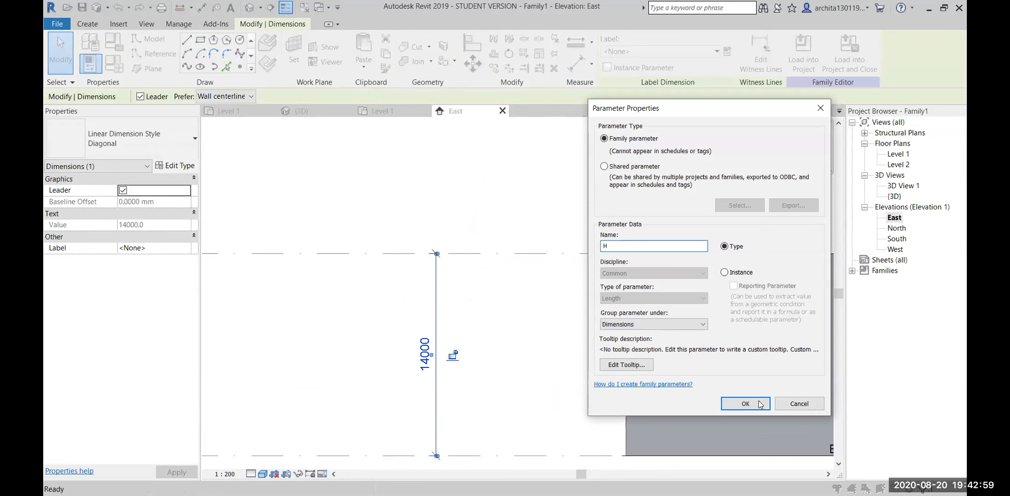
{"action": "left_click", "coordinate": [745, 403]}
{"action": "scroll", "coordinate": [494, 194], "scroll_direction": "down", "scroll_amount": 2}
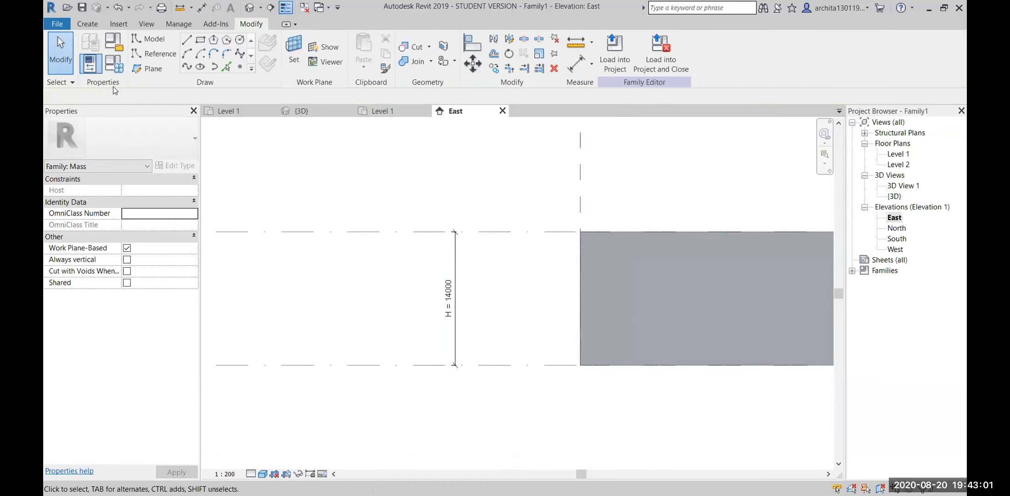
Set parameter H to 15000 in the family types and apply the change.
{"action": "left_click", "coordinate": [90, 64]}
{"action": "left_click", "coordinate": [226, 263]}
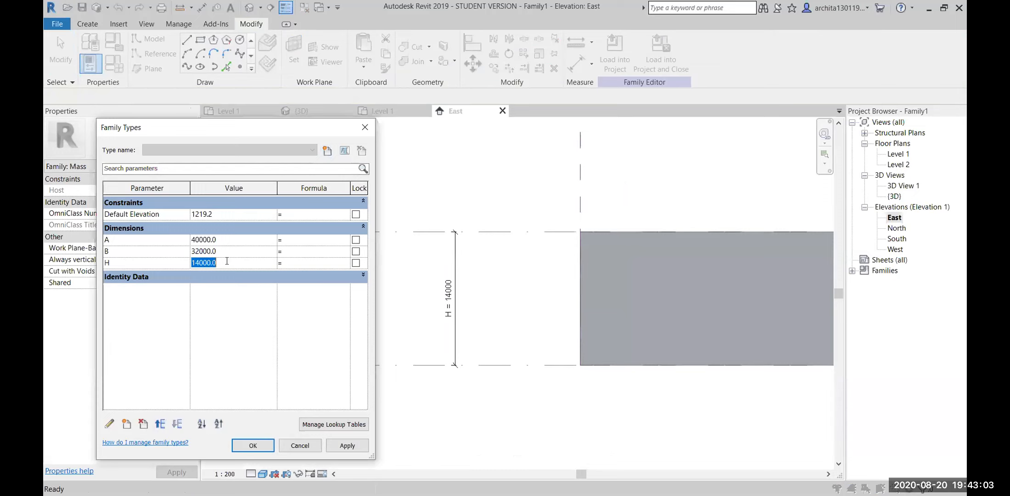
{"action": "type", "text": "15000"}
{"action": "left_click", "coordinate": [347, 446]}
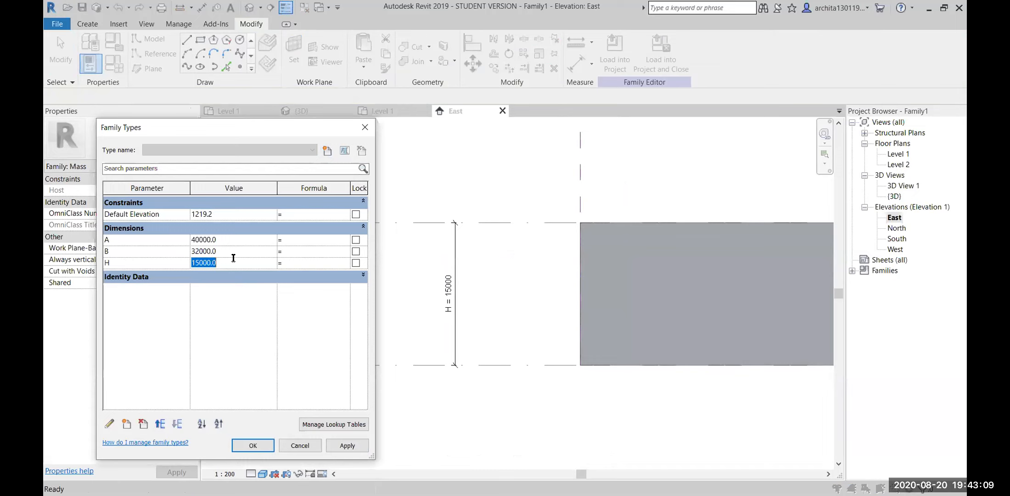
Flex the mass height by applying 30000 and 2000 in turn to parameter H in the family types.
{"action": "type", "text": "30000"}
{"action": "left_click", "coordinate": [354, 448]}
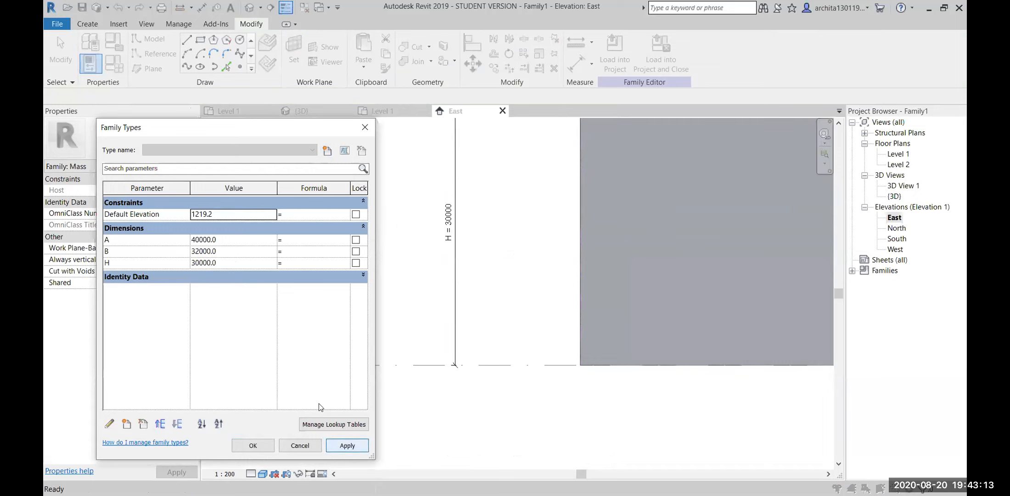
{"action": "left_click", "coordinate": [230, 262]}
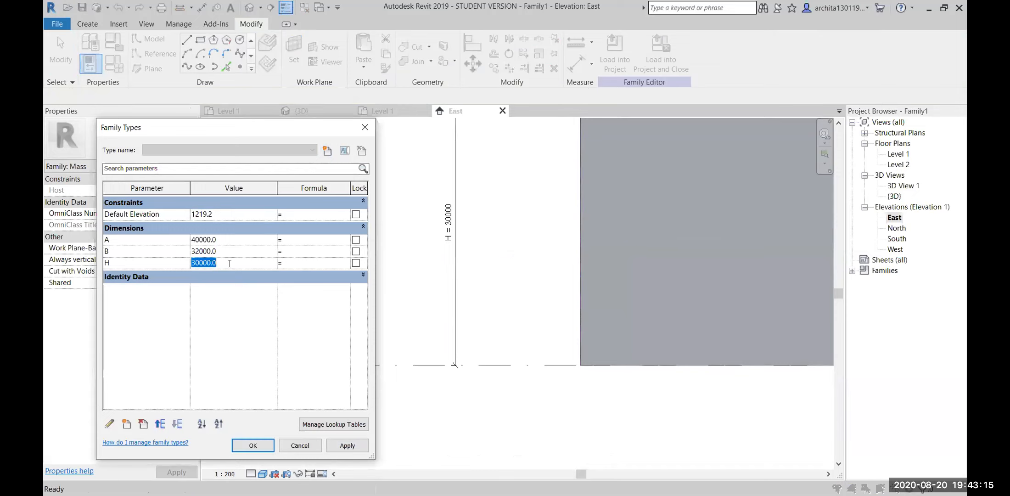
{"action": "left_click", "coordinate": [109, 265]}
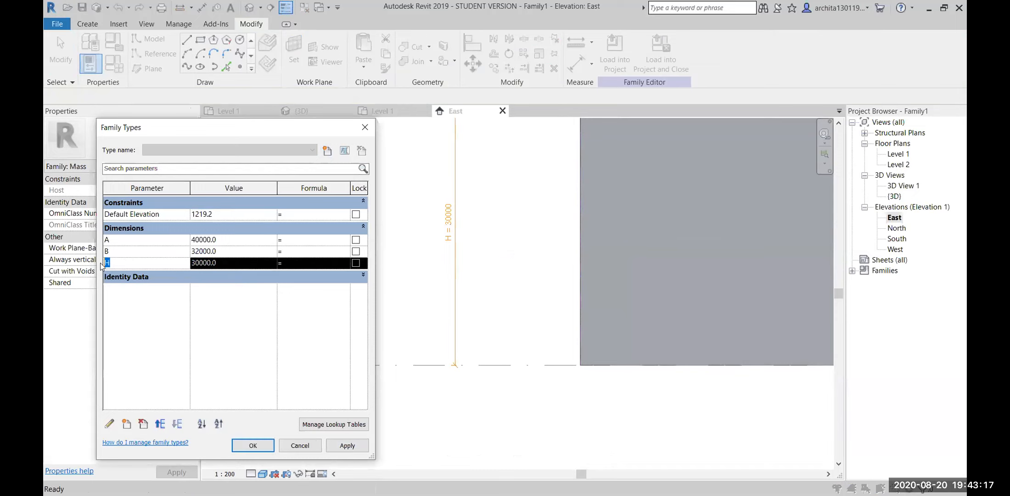
{"action": "left_click", "coordinate": [223, 261]}
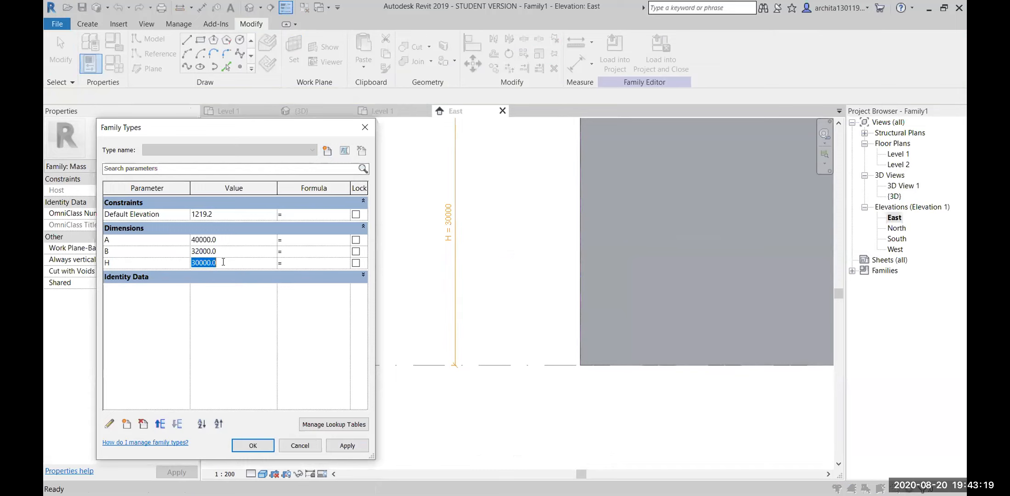
{"action": "type", "text": "2000"}
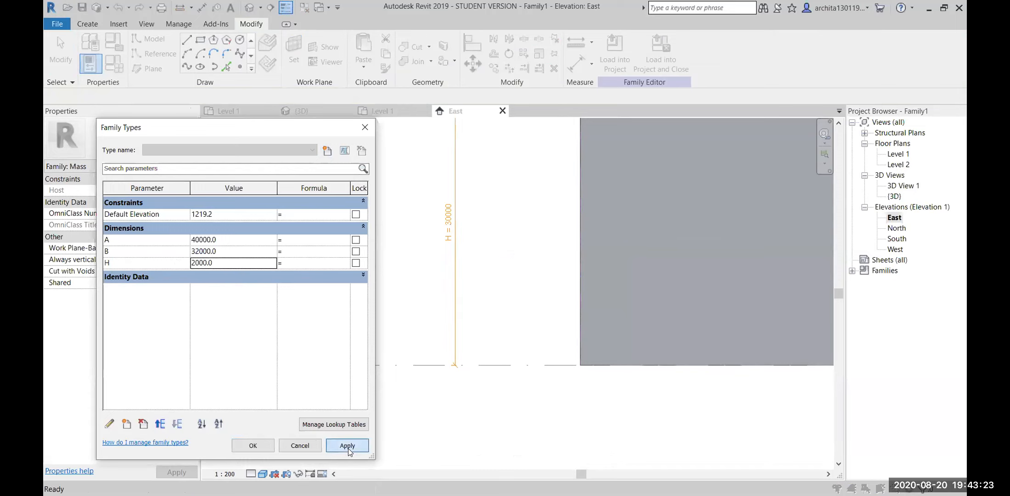
{"action": "left_click", "coordinate": [348, 448]}
Set parameter H to 4000 and accept the family types.
{"action": "left_click", "coordinate": [224, 263]}
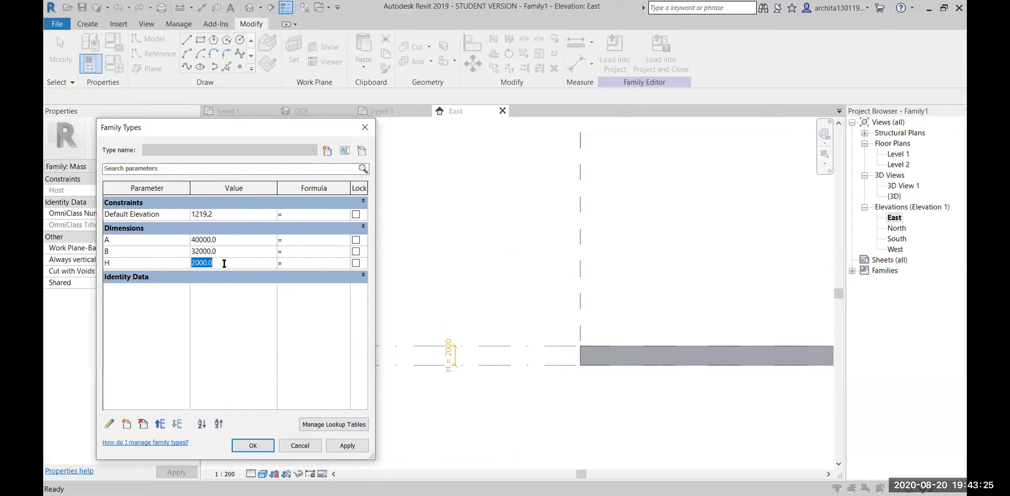
{"action": "type", "text": "4000"}
{"action": "left_click", "coordinate": [342, 444]}
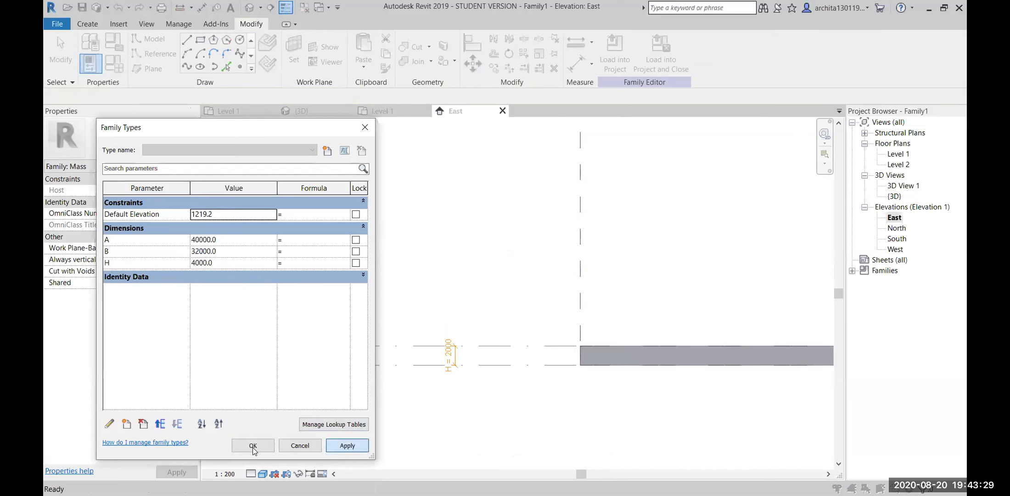
{"action": "left_click", "coordinate": [252, 445]}
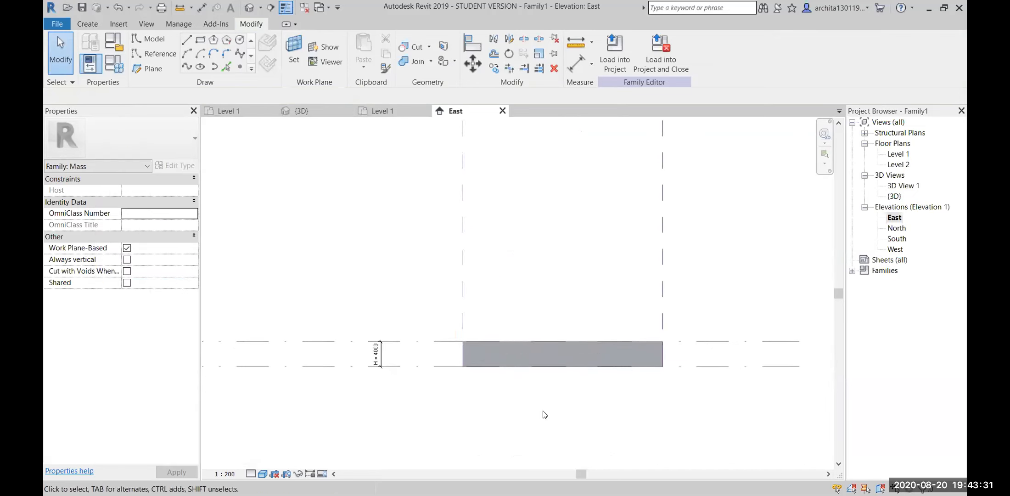
Sketch a model-line rectangle about 49000 mm wide resting on Level 2 above the mass in the East elevation.
{"action": "scroll", "coordinate": [735, 342], "scroll_direction": "up", "scroll_amount": 1}
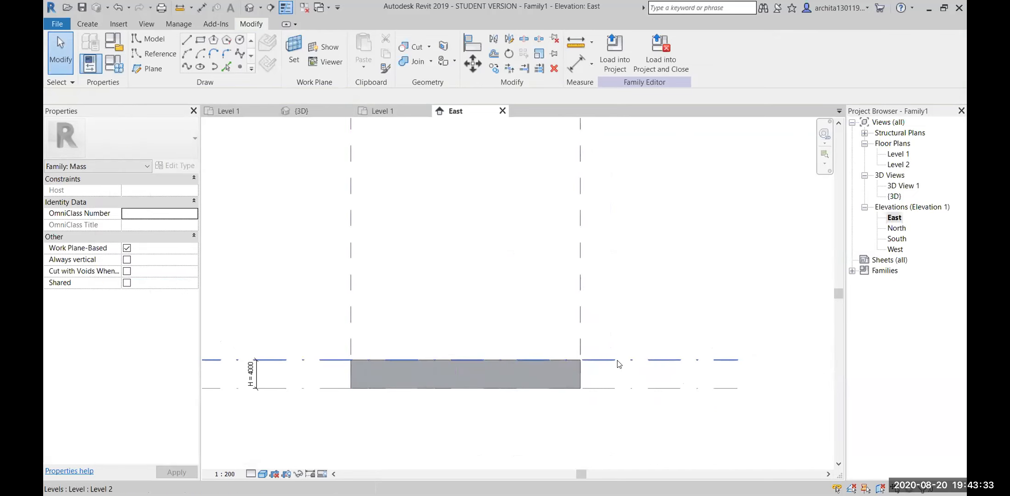
{"action": "left_click", "coordinate": [205, 39]}
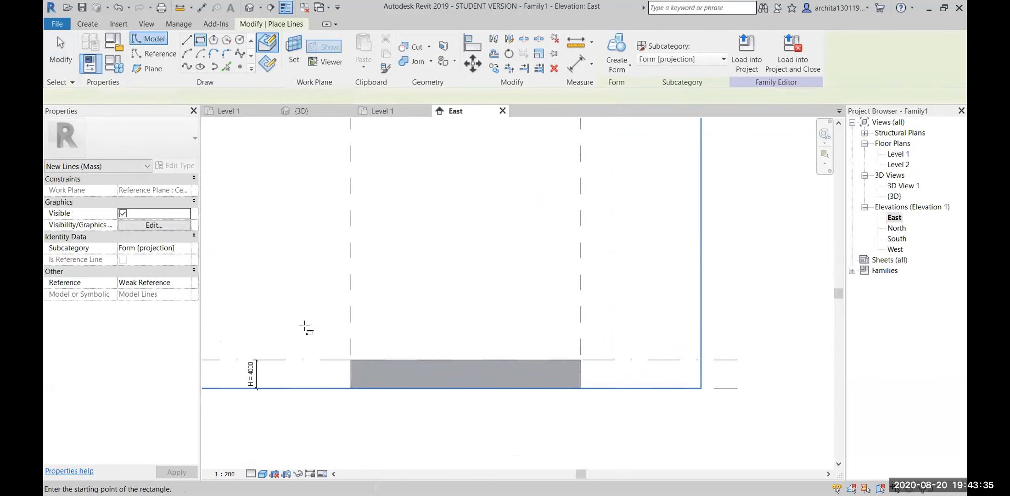
{"action": "left_click", "coordinate": [306, 327]}
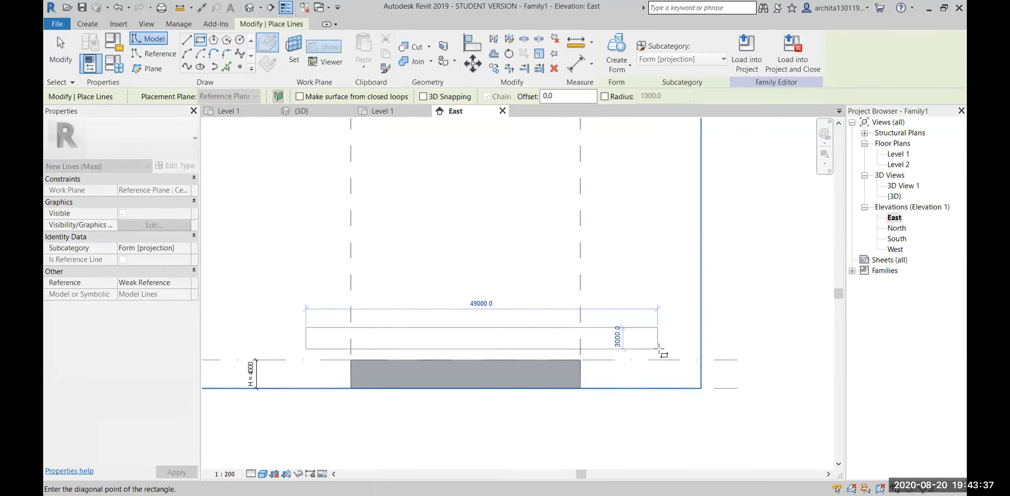
{"action": "left_click", "coordinate": [658, 360]}
{"action": "key", "text": "Escape"}
{"action": "key", "text": "Escape"}
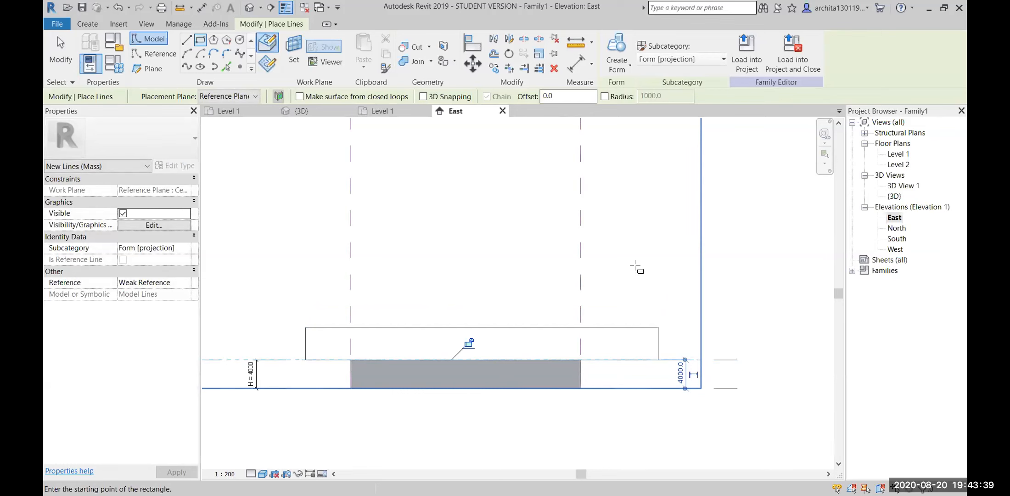
{"action": "scroll", "coordinate": [526, 316], "scroll_direction": "down", "scroll_amount": 2}
{"action": "scroll", "coordinate": [280, 347], "scroll_direction": "up", "scroll_amount": 2}
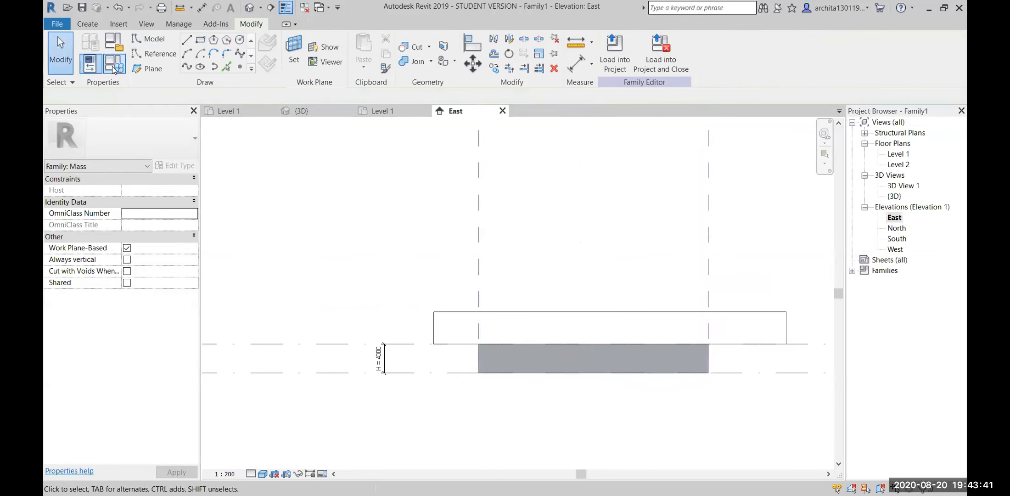
Flex the height with the rectangle in place by applying 5000 and 7000 in turn to parameter H.
{"action": "left_click", "coordinate": [90, 64]}
{"action": "left_click", "coordinate": [168, 268]}
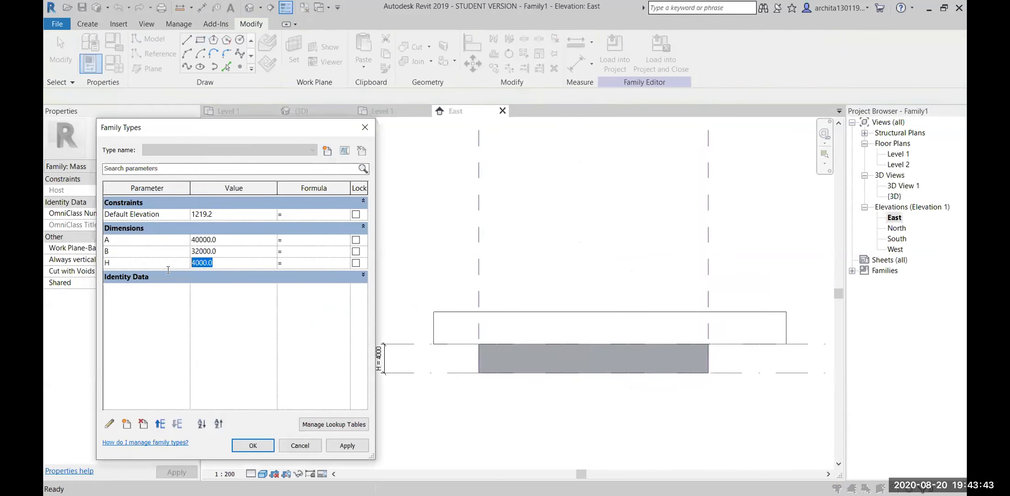
{"action": "type", "text": "5000"}
{"action": "left_click", "coordinate": [348, 445]}
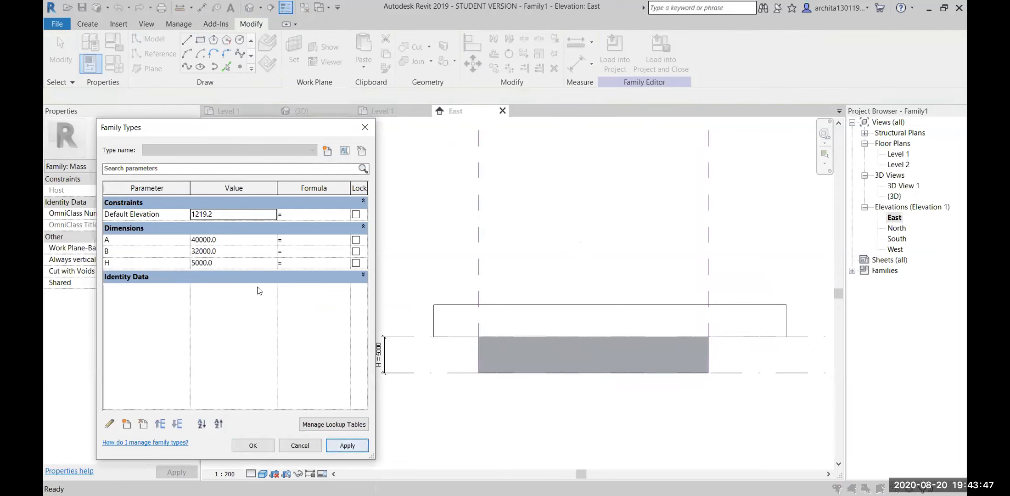
{"action": "double_click", "coordinate": [221, 266]}
{"action": "type", "text": "7000"}
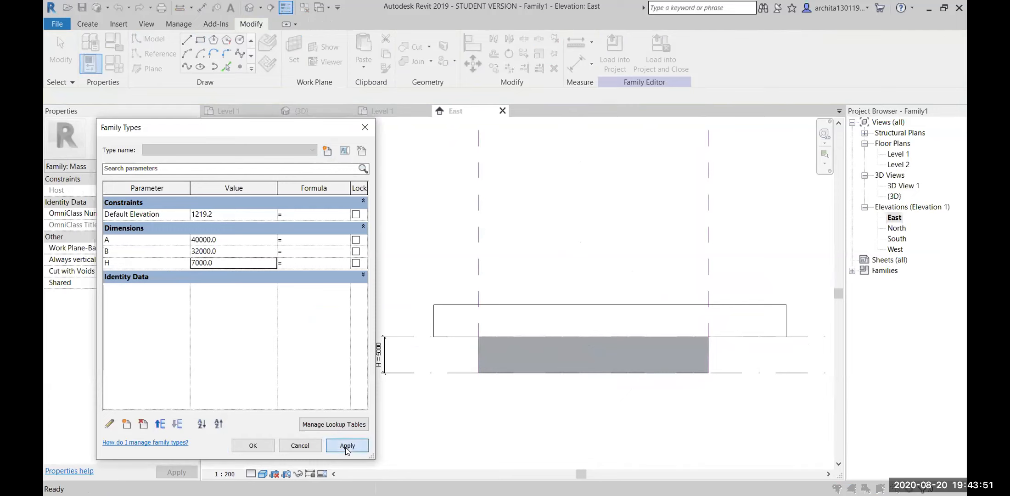
{"action": "left_click", "coordinate": [347, 447]}
Set parameter H to 10000, apply it and accept the family types.
{"action": "double_click", "coordinate": [223, 266]}
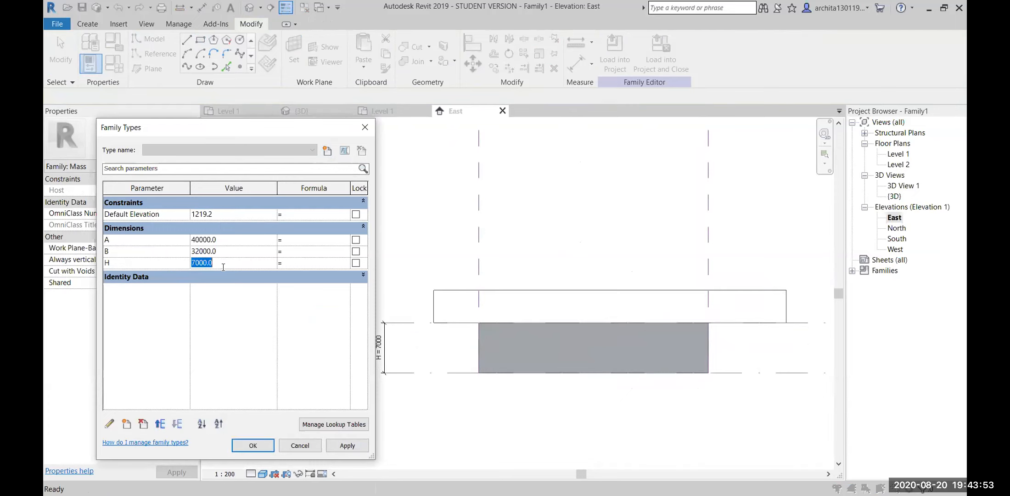
{"action": "type", "text": "10000"}
{"action": "left_click", "coordinate": [342, 444]}
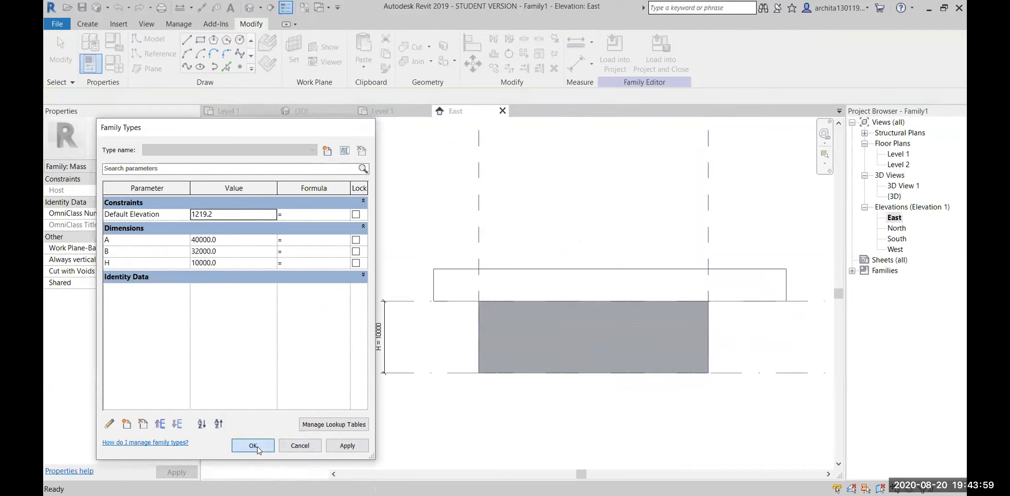
{"action": "left_click", "coordinate": [257, 447]}
Delete the model-line rectangle sketched above the mass in the East elevation.
{"action": "scroll", "coordinate": [450, 400], "scroll_direction": "down", "scroll_amount": 2}
{"action": "left_click_drag", "start_coordinate": [414, 302], "coordinate": [674, 359]}
{"action": "left_click", "coordinate": [643, 273]}
{"action": "scroll", "coordinate": [644, 272], "scroll_direction": "down", "scroll_amount": 2}
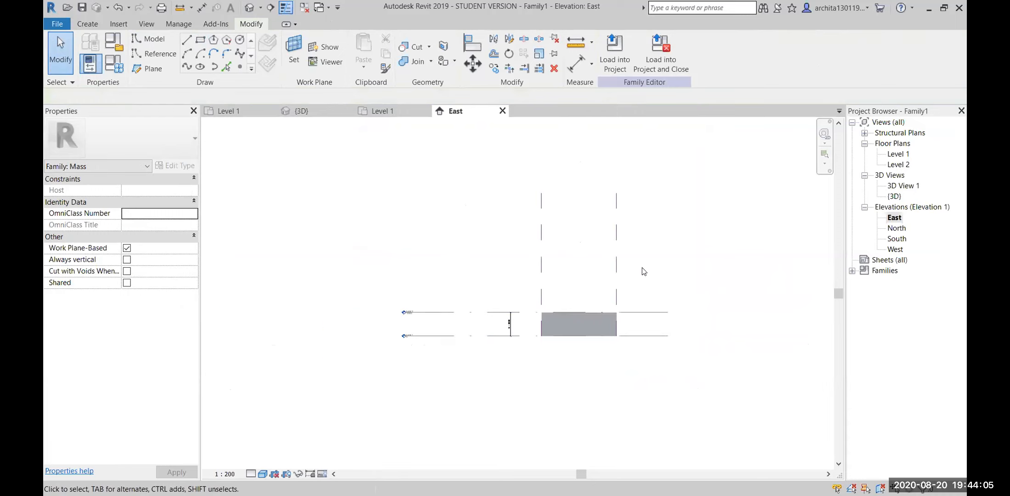
{"action": "scroll", "coordinate": [502, 428], "scroll_direction": "up", "scroll_amount": 1}
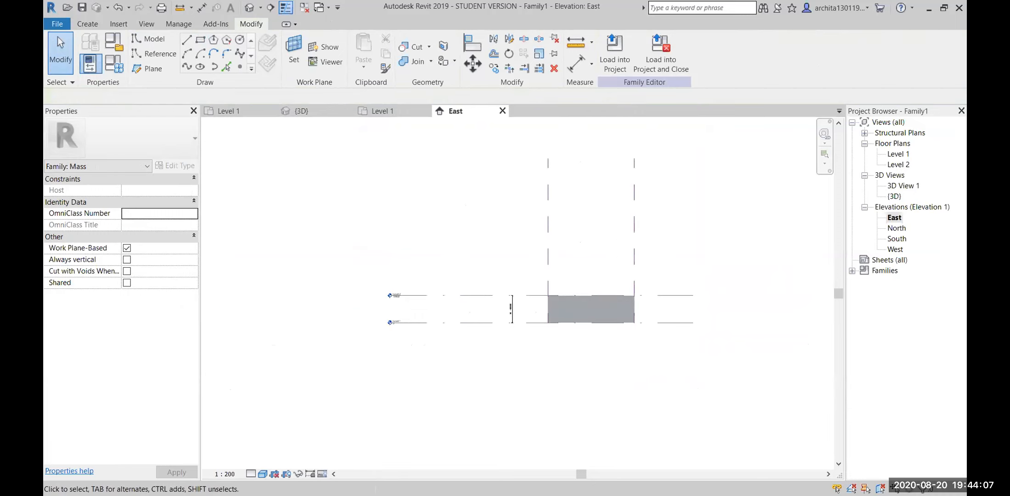
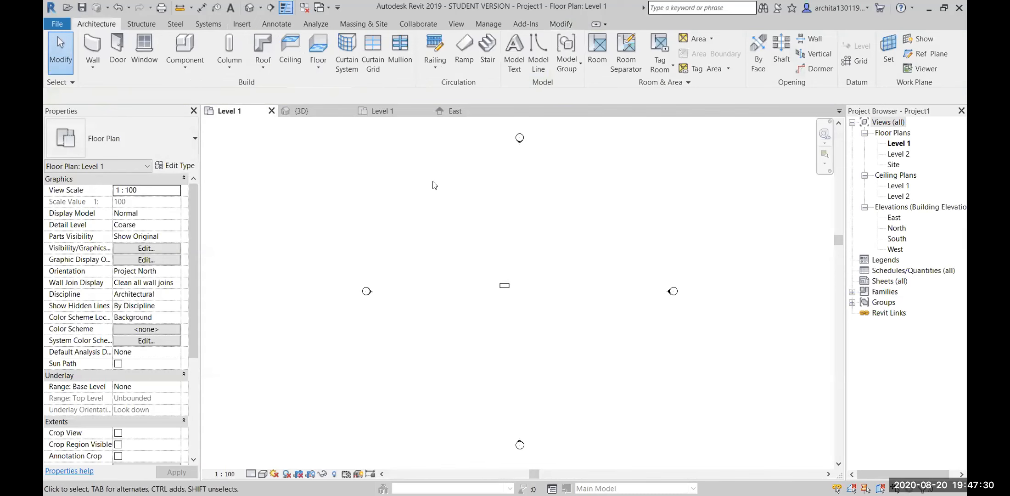
Show the desk in Project1's default 3D view and set the view's visual style to Shaded.
{"action": "left_click", "coordinate": [249, 8]}
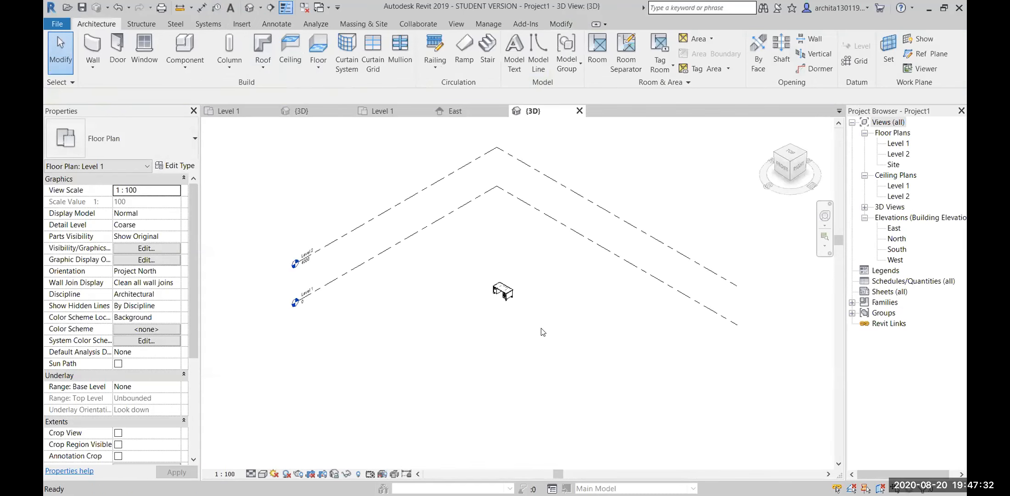
{"action": "middle_click_drag", "start_coordinate": [547, 334], "coordinate": [266, 318], "text": "shift"}
{"action": "scroll", "coordinate": [632, 324], "scroll_direction": "up", "scroll_amount": 4}
{"action": "middle_click_drag", "start_coordinate": [470, 291], "coordinate": [635, 329]}
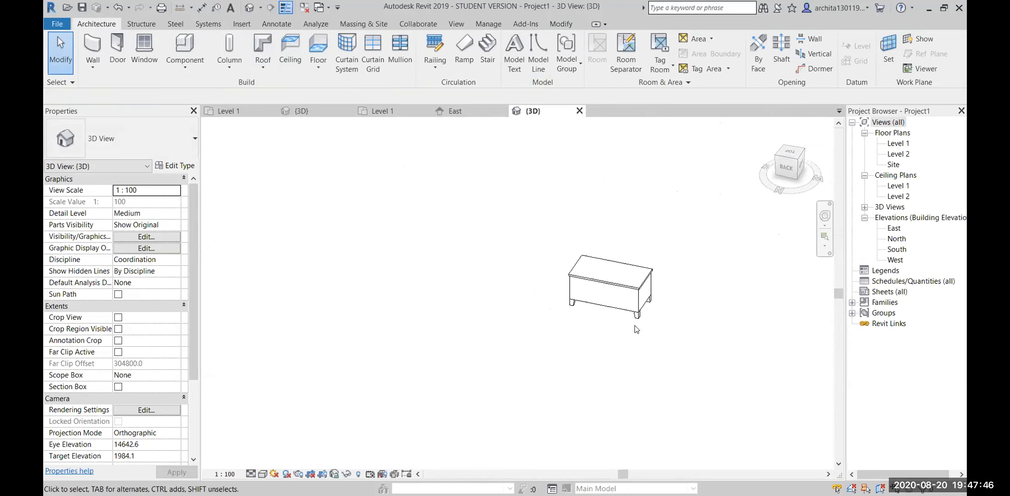
{"action": "scroll", "coordinate": [636, 329], "scroll_direction": "up", "scroll_amount": 5}
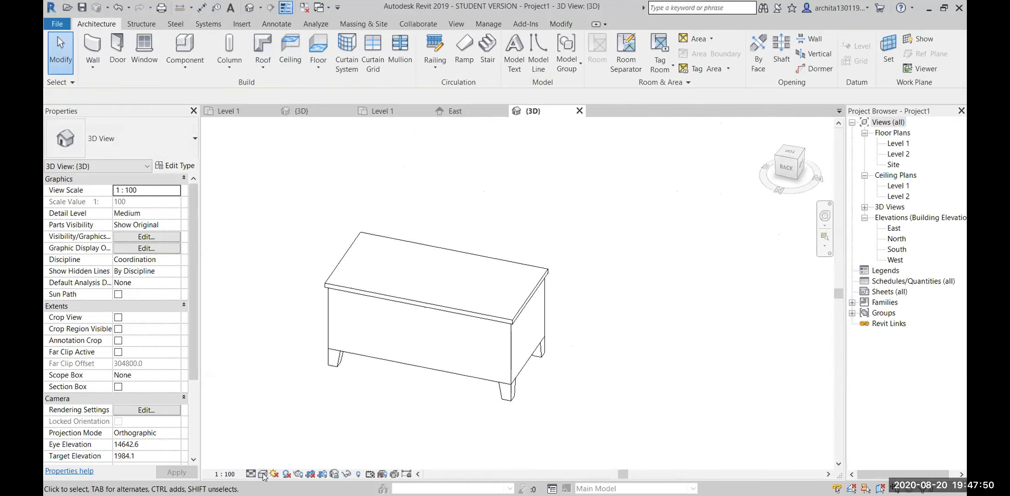
{"action": "left_click", "coordinate": [262, 474]}
{"action": "left_click", "coordinate": [294, 425]}
{"action": "mouse_move", "coordinate": [394, 420]}
{"action": "middle_mouse_down", "text": "shift"}
{"action": "mouse_move", "coordinate": [453, 401]}
{"action": "mouse_move", "coordinate": [573, 214]}
{"action": "mouse_move", "coordinate": [629, 295]}
{"action": "mouse_move", "coordinate": [462, 181]}
{"action": "middle_mouse_up", "text": "shift"}
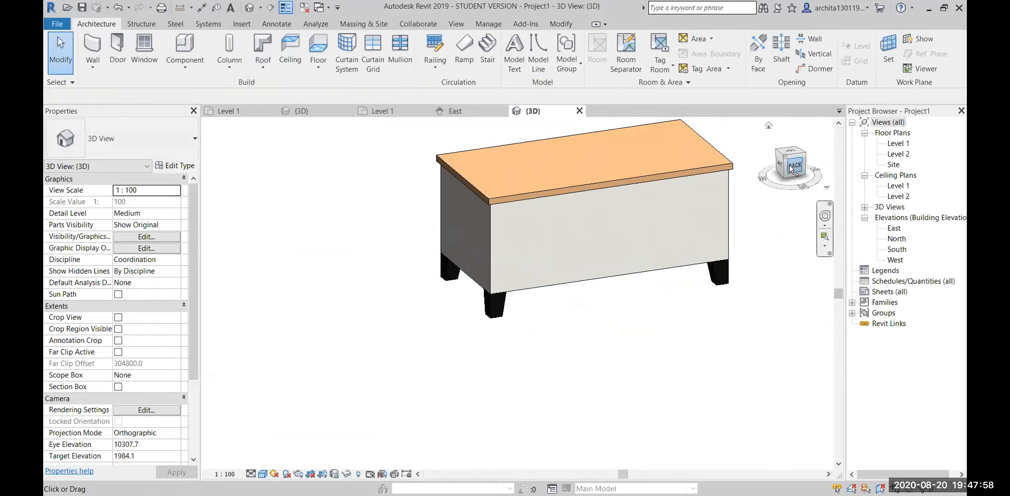
{"action": "scroll", "coordinate": [755, 203], "scroll_direction": "up", "scroll_amount": 3}
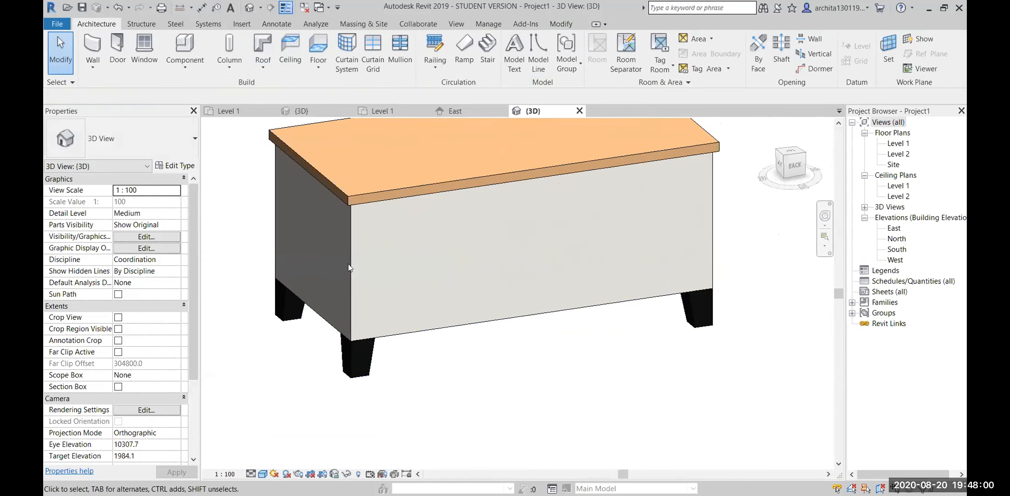
{"action": "middle_click_drag", "start_coordinate": [370, 271], "coordinate": [347, 342], "text": "shift"}
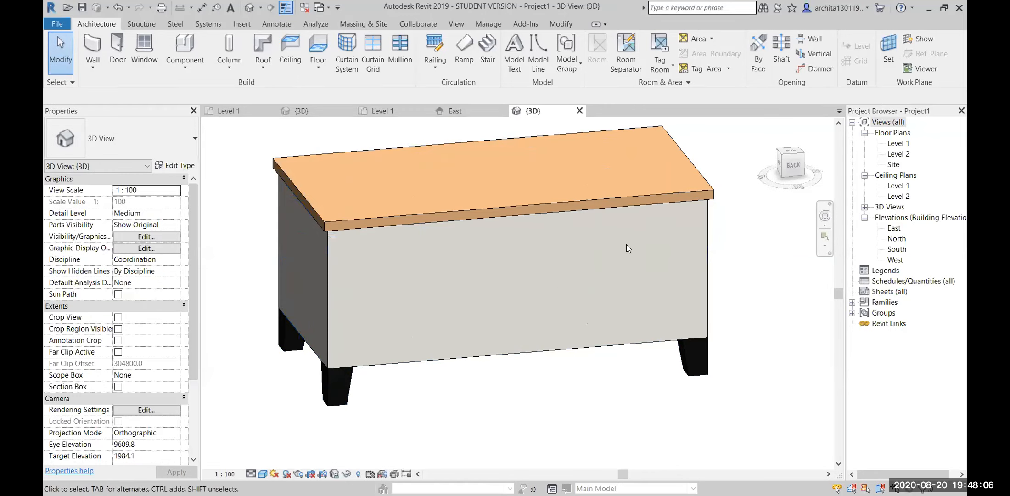
{"action": "middle_click_drag", "start_coordinate": [752, 243], "coordinate": [678, 255], "text": "shift"}
{"action": "left_click", "coordinate": [580, 111]}
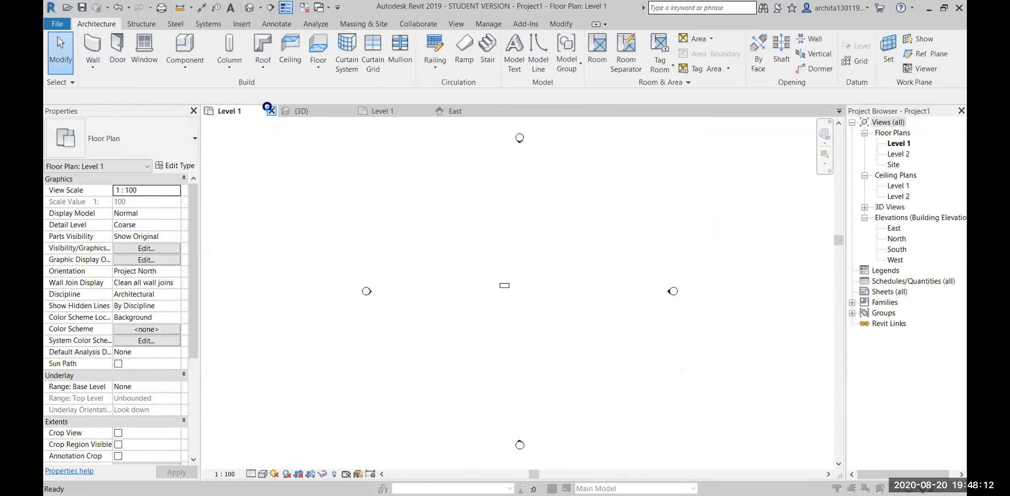
{"action": "left_click", "coordinate": [272, 111]}
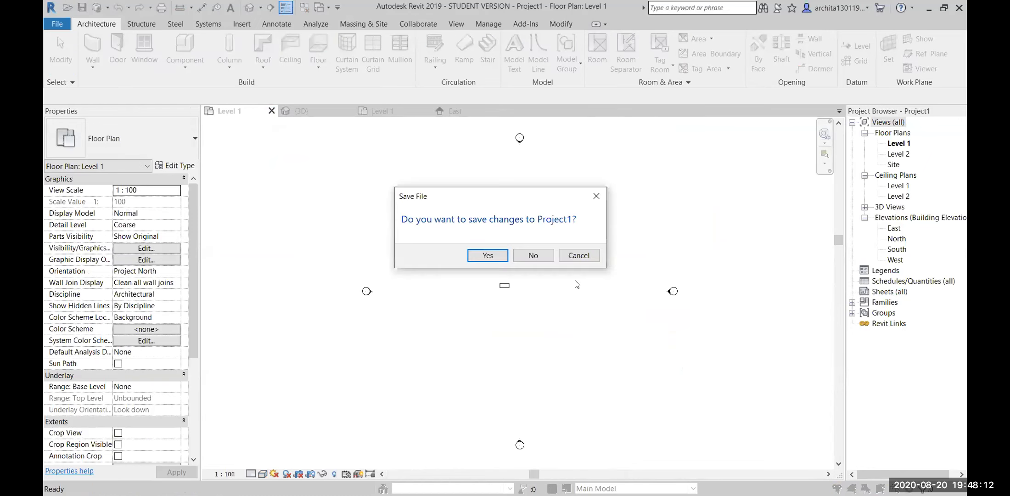
{"action": "left_click", "coordinate": [596, 196]}
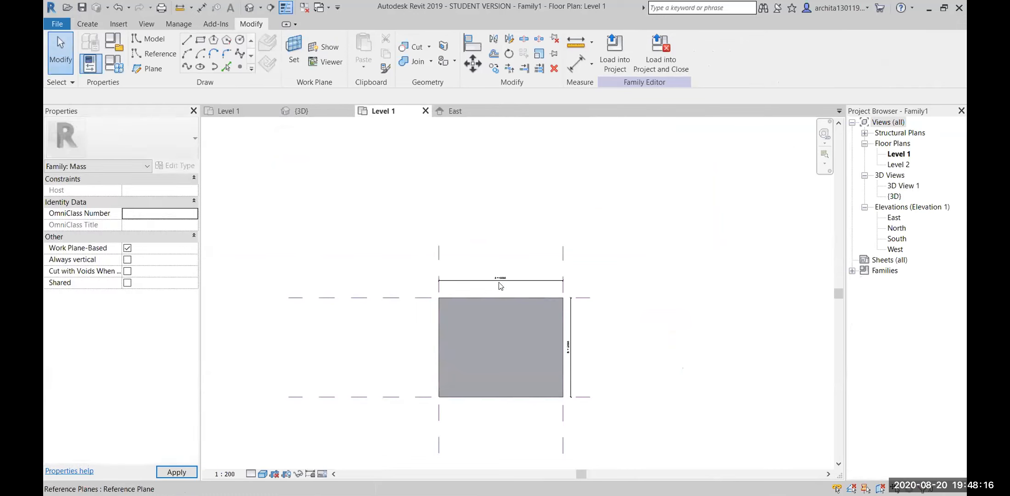
Switch from the mass family to Project1 and inspect the desk in its default 3D view.
{"action": "scroll", "coordinate": [575, 311], "scroll_direction": "up", "scroll_amount": 2}
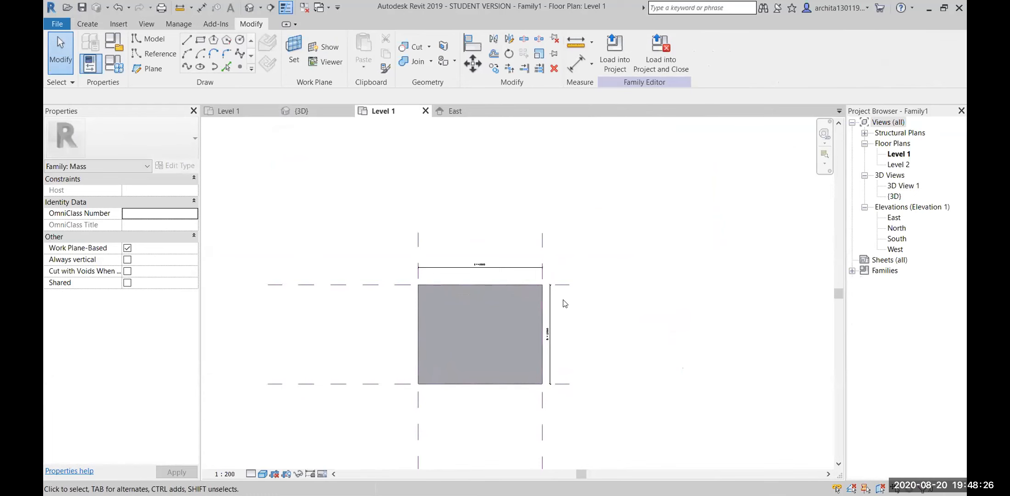
{"action": "key", "text": "ctrl+Tab"}
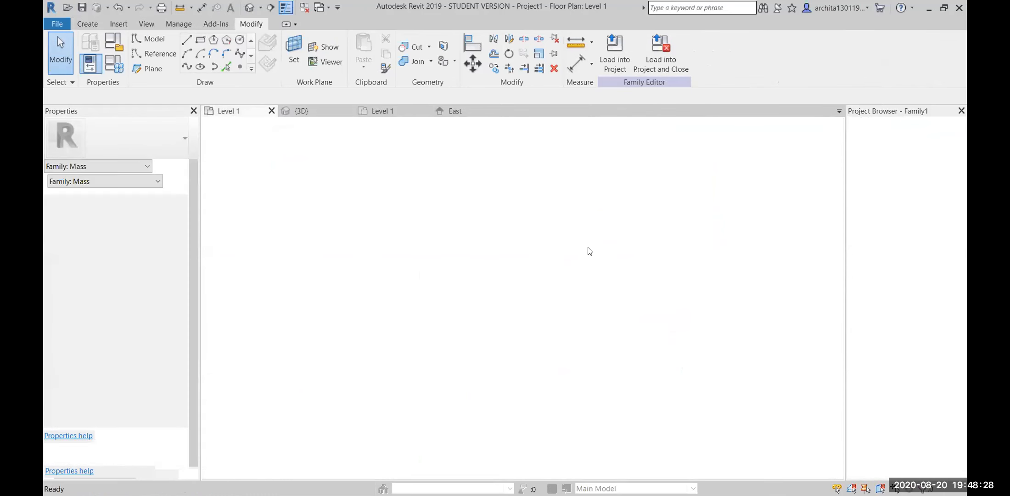
{"action": "scroll", "coordinate": [512, 278], "scroll_direction": "up", "scroll_amount": 4}
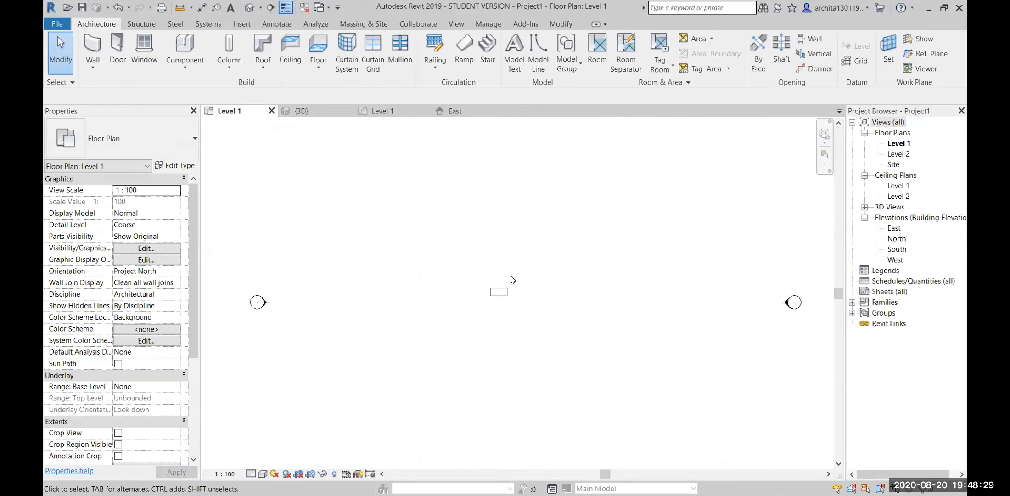
{"action": "left_click", "coordinate": [249, 7]}
{"action": "scroll", "coordinate": [555, 326], "scroll_direction": "up", "scroll_amount": 5}
{"action": "scroll", "coordinate": [612, 355], "scroll_direction": "up", "scroll_amount": 6}
{"action": "scroll", "coordinate": [612, 355], "scroll_direction": "down", "scroll_amount": 5}
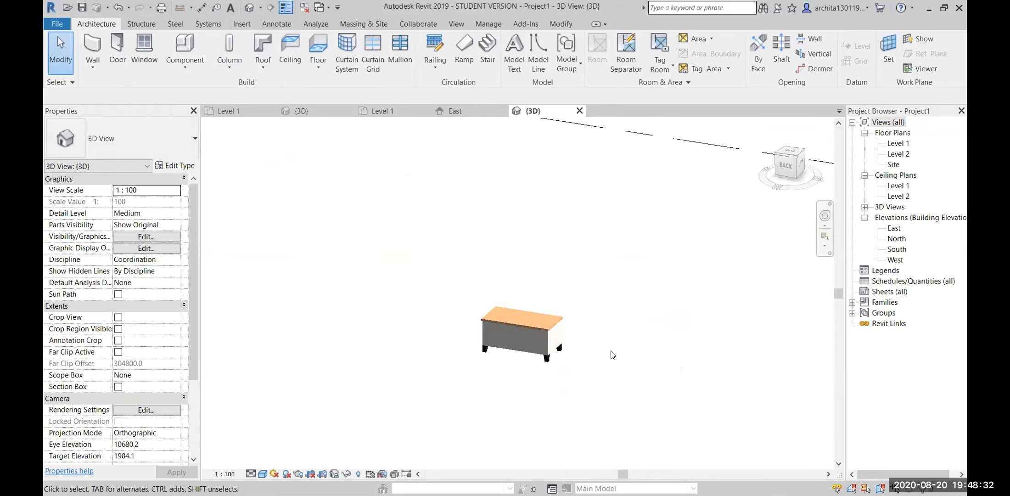
Delete the desk from Project1's Level 1 floor plan and return to the project's 3D view.
{"action": "left_click", "coordinate": [227, 110]}
{"action": "left_click_drag", "start_coordinate": [460, 262], "coordinate": [568, 366]}
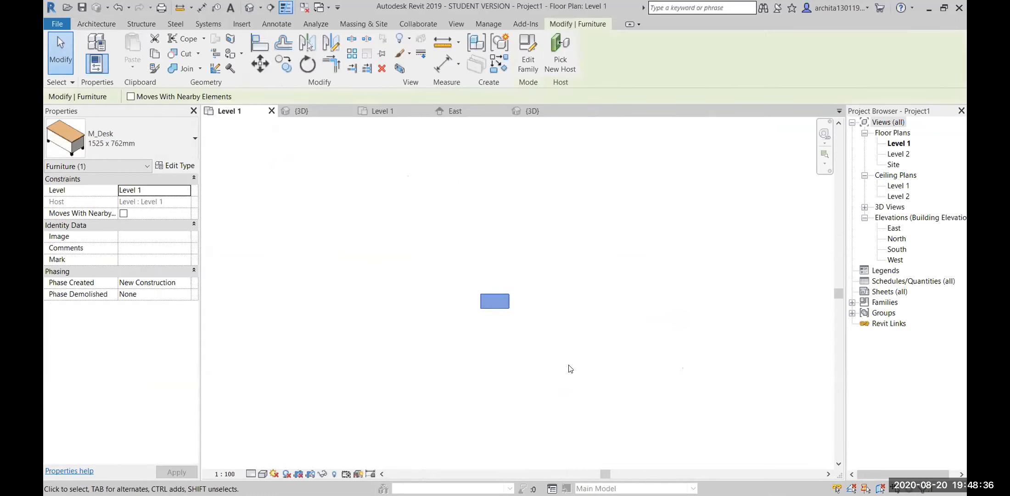
{"action": "key", "text": "Delete"}
{"action": "left_click", "coordinate": [548, 111]}
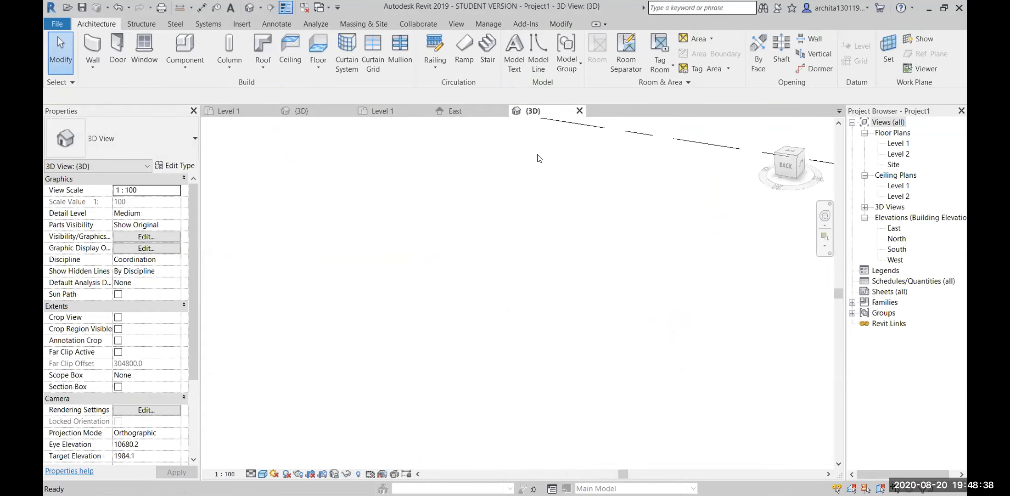
Inspect the mass and its H dimension in Family1's East elevation.
{"action": "left_click", "coordinate": [473, 111]}
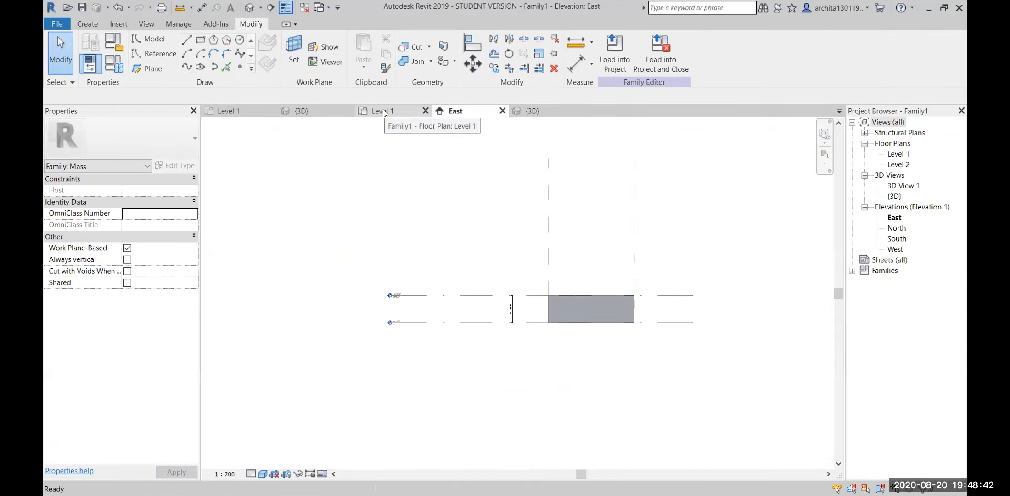
{"action": "scroll", "coordinate": [525, 354], "scroll_direction": "up", "scroll_amount": 5}
{"action": "middle_click_drag", "start_coordinate": [521, 356], "coordinate": [400, 402]}
{"action": "scroll", "coordinate": [378, 314], "scroll_direction": "down", "scroll_amount": 3}
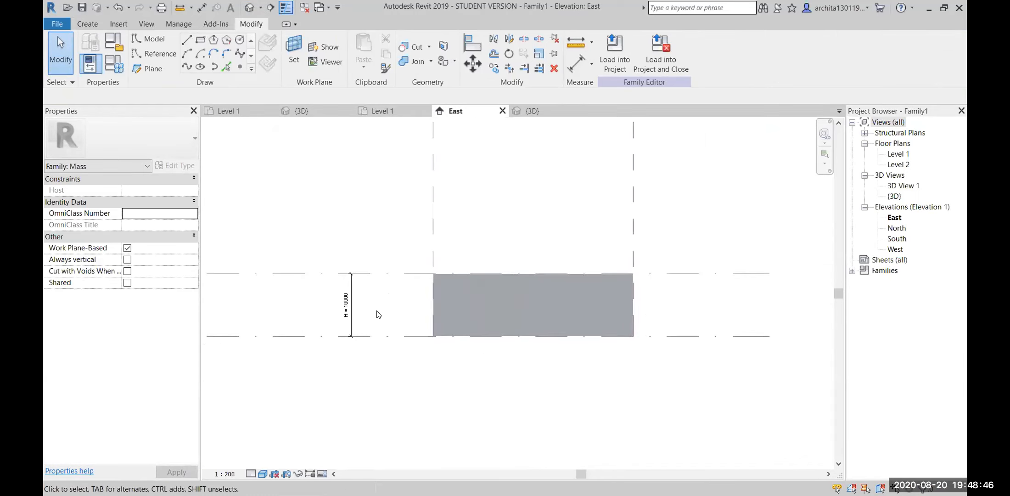
{"action": "middle_click_drag", "start_coordinate": [546, 380], "coordinate": [582, 381]}
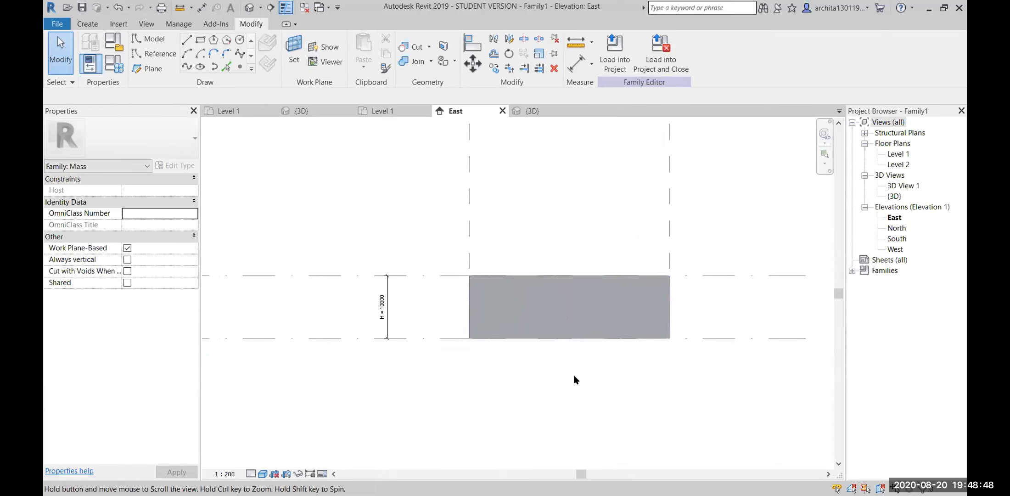
Close Project1's 3D view and bring up the 3D view of the mass family.
{"action": "left_click", "coordinate": [538, 113]}
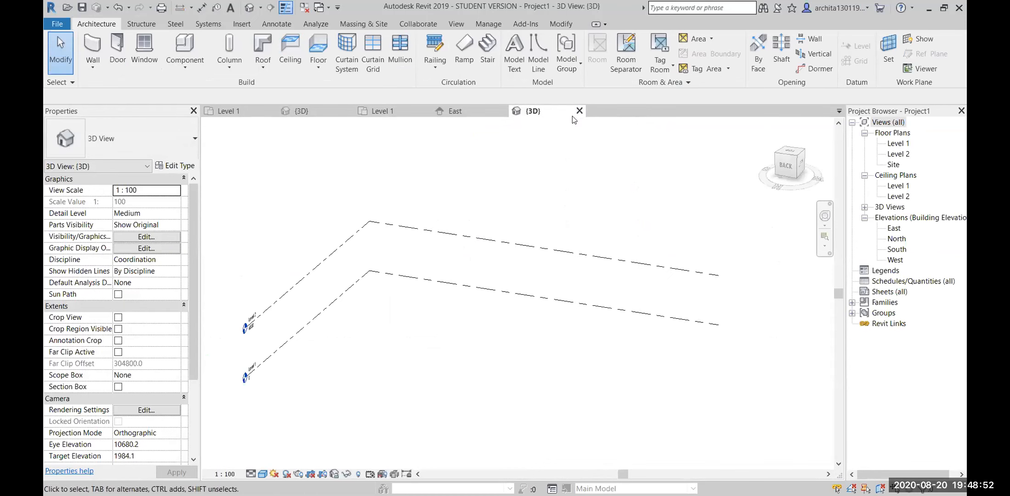
{"action": "left_click", "coordinate": [580, 111]}
{"action": "left_click", "coordinate": [318, 109]}
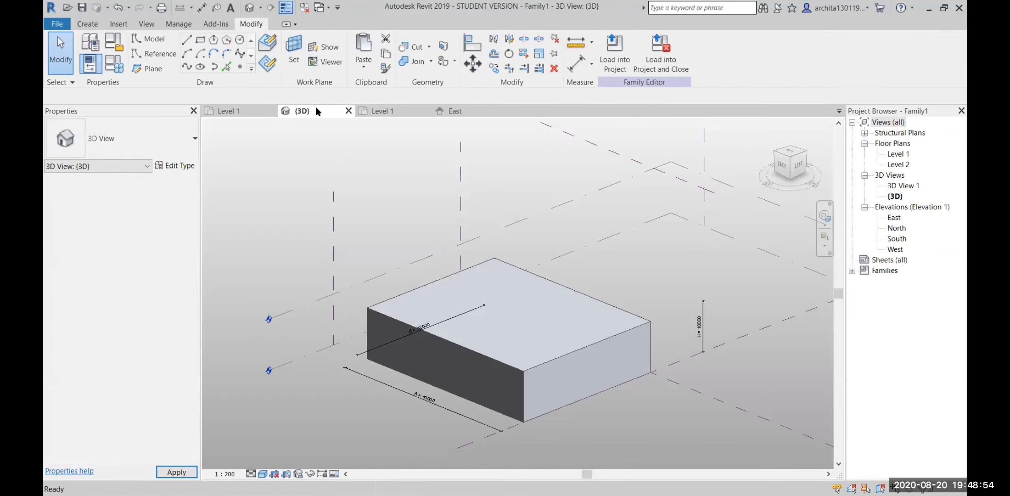
{"action": "scroll", "coordinate": [526, 279], "scroll_direction": "up", "scroll_amount": 2}
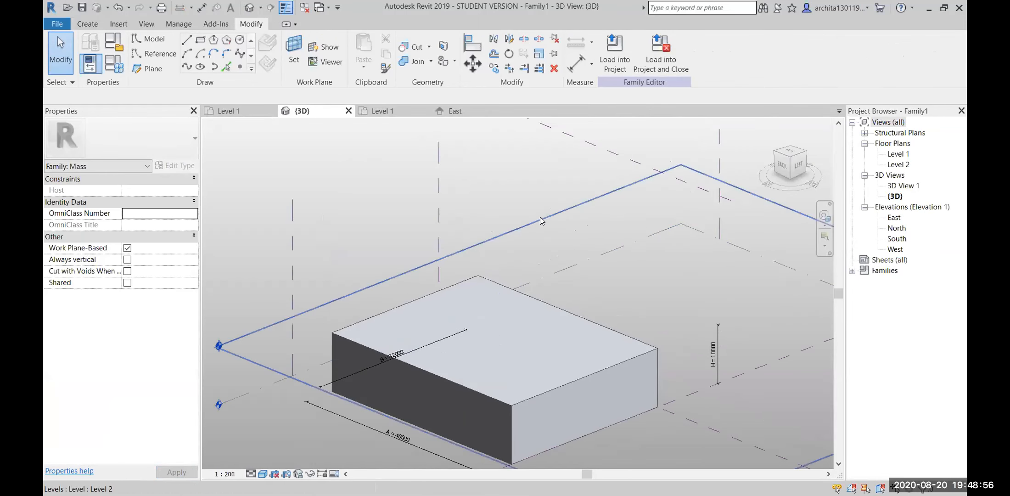
Compare the mass, its levels and the H dimension between the family's East elevation and 3D view.
{"action": "left_click", "coordinate": [469, 110]}
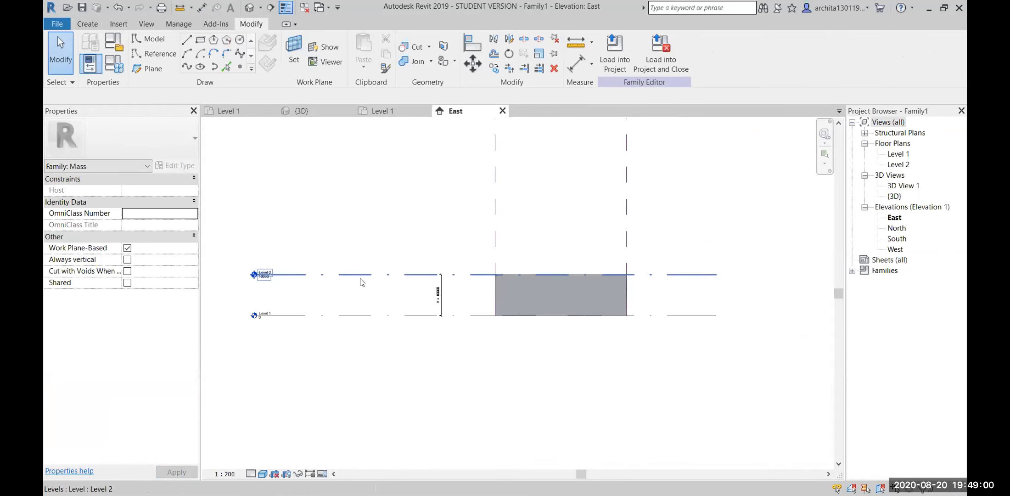
{"action": "left_click", "coordinate": [318, 114]}
{"action": "middle_click_drag", "start_coordinate": [445, 275], "coordinate": [461, 277]}
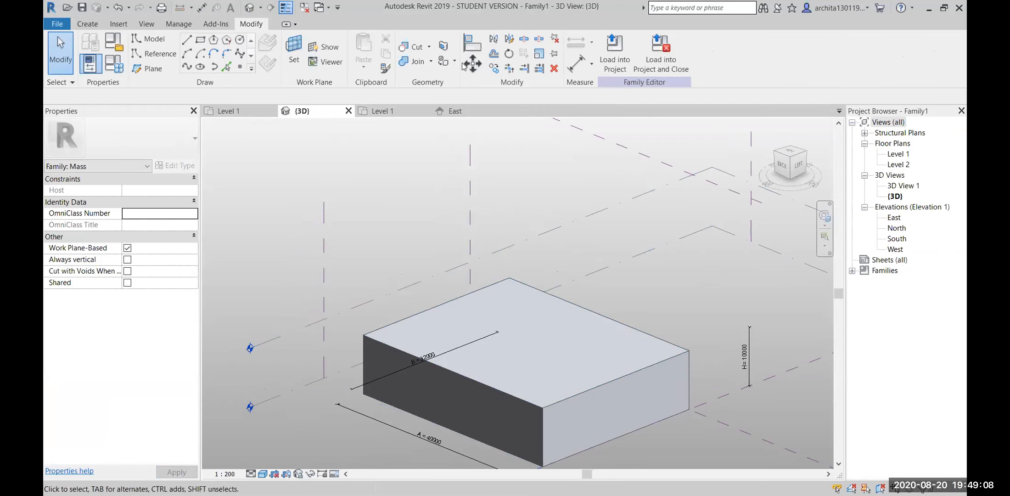
{"action": "left_click", "coordinate": [475, 45]}
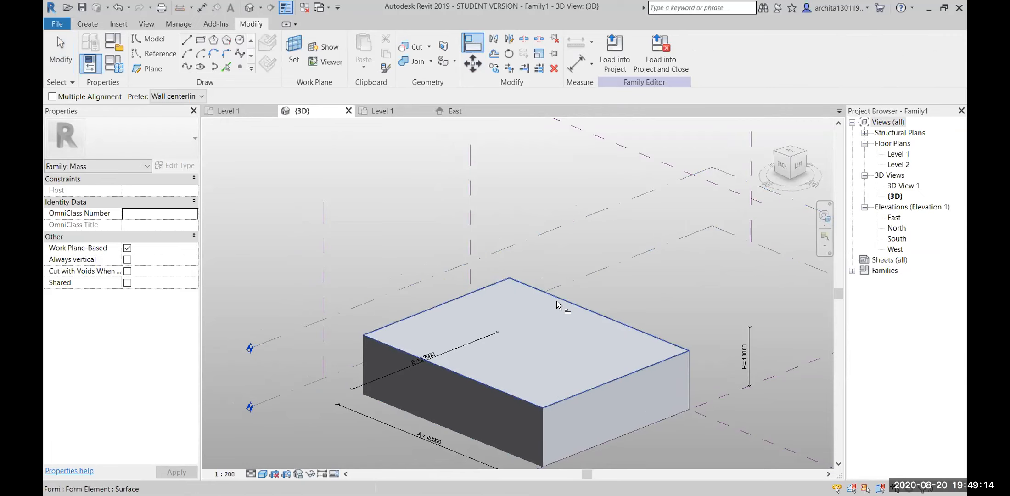
{"action": "key", "text": "Escape"}
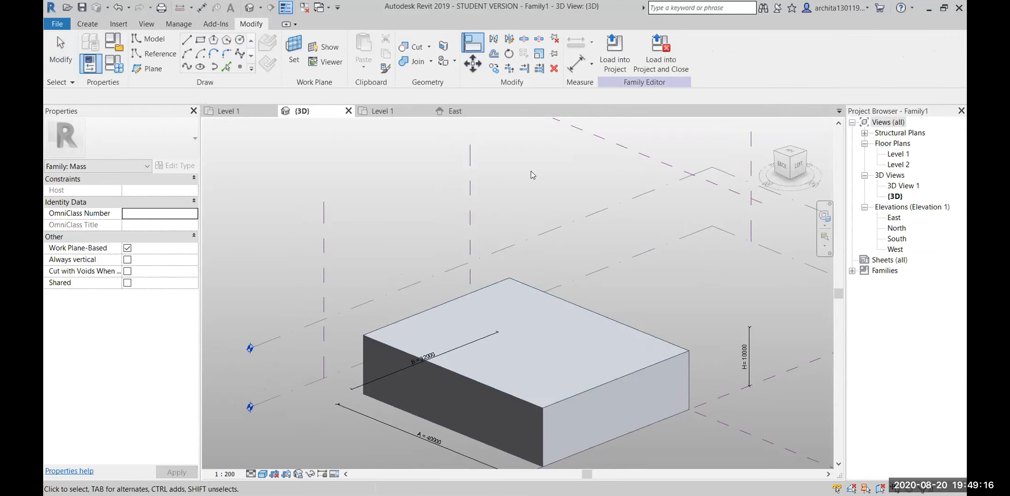
{"action": "left_click", "coordinate": [454, 111]}
{"action": "scroll", "coordinate": [456, 339], "scroll_direction": "up", "scroll_amount": 2}
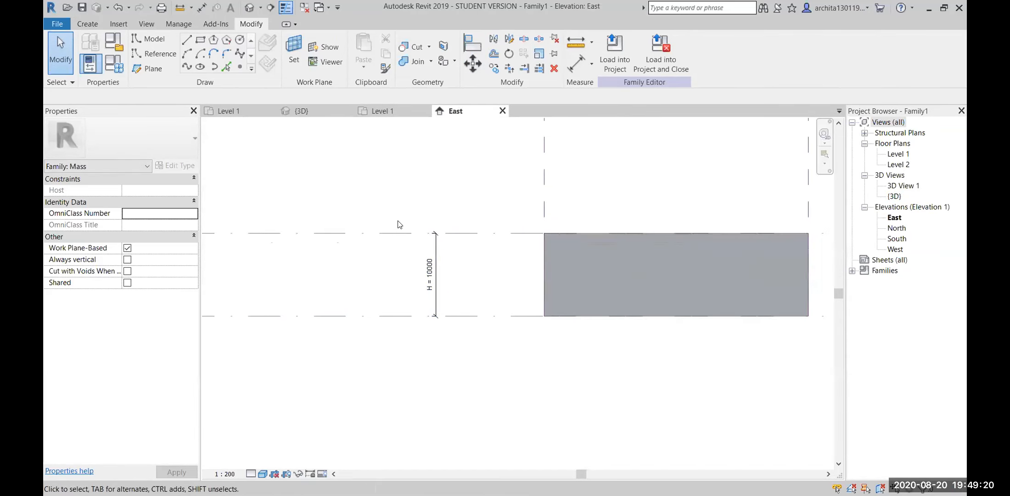
{"action": "middle_click_drag", "start_coordinate": [457, 282], "coordinate": [618, 321]}
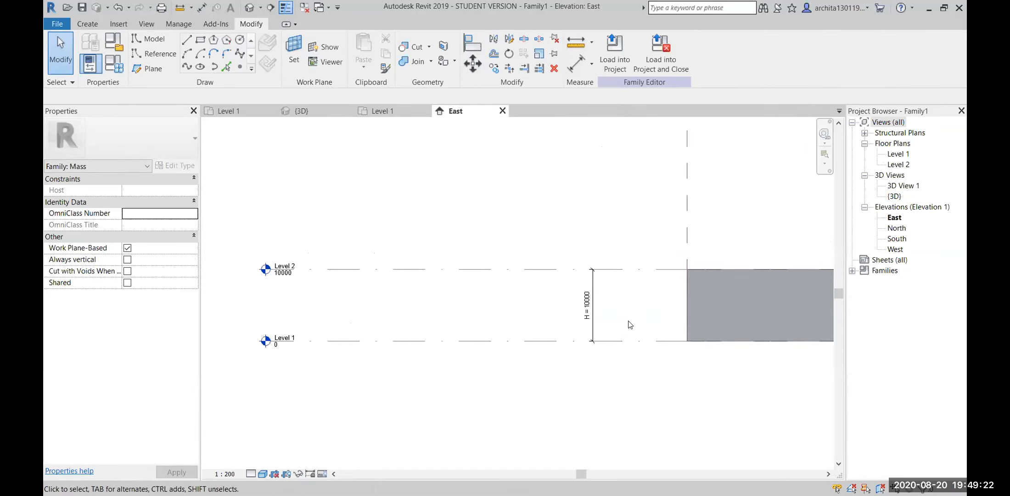
{"action": "scroll", "coordinate": [602, 307], "scroll_direction": "up", "scroll_amount": 1}
{"action": "scroll", "coordinate": [601, 307], "scroll_direction": "down", "scroll_amount": 1}
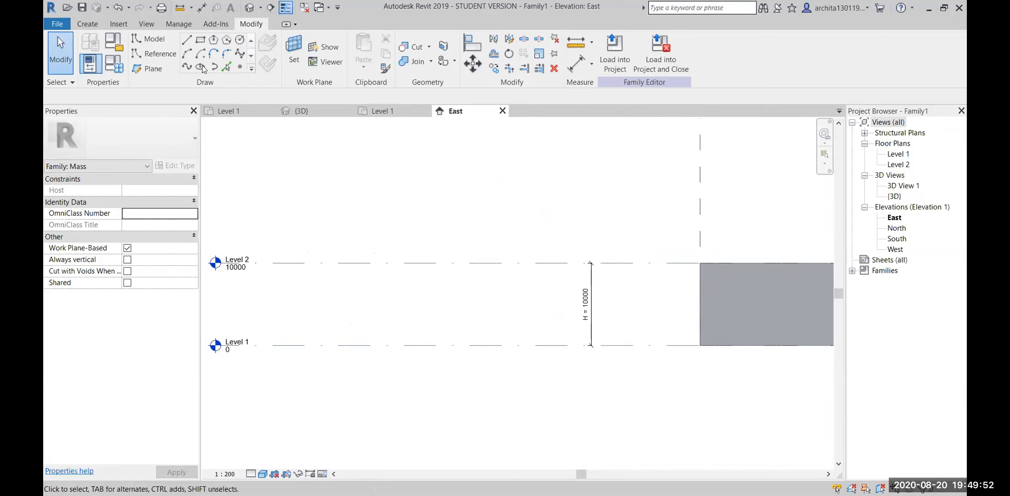
Sketch a model-line circle with a radius of about 14000 on Level 1 beside the mass in the 3D view.
{"action": "left_click", "coordinate": [87, 24]}
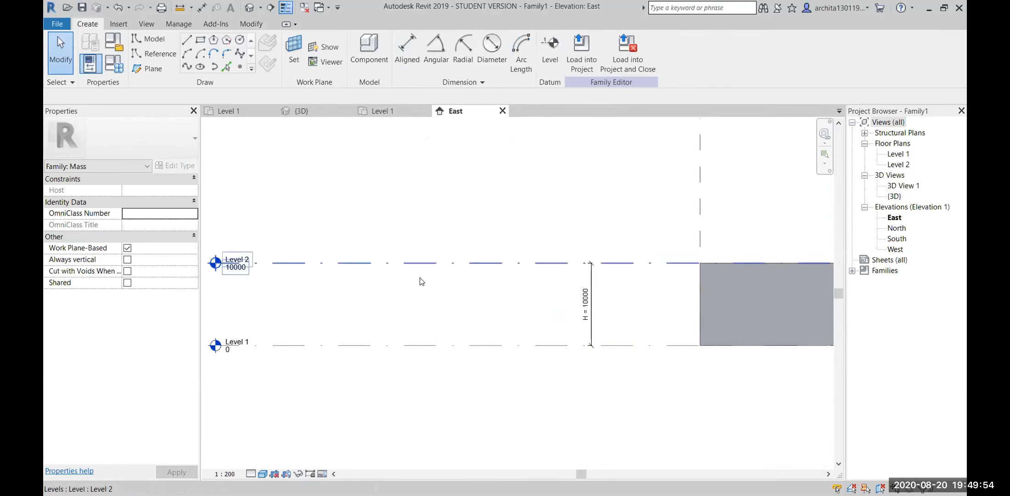
{"action": "scroll", "coordinate": [429, 264], "scroll_direction": "down", "scroll_amount": 2}
{"action": "left_click", "coordinate": [301, 112]}
{"action": "scroll", "coordinate": [470, 315], "scroll_direction": "down", "scroll_amount": 2}
{"action": "middle_click_drag", "start_coordinate": [601, 310], "coordinate": [470, 327], "text": "shift"}
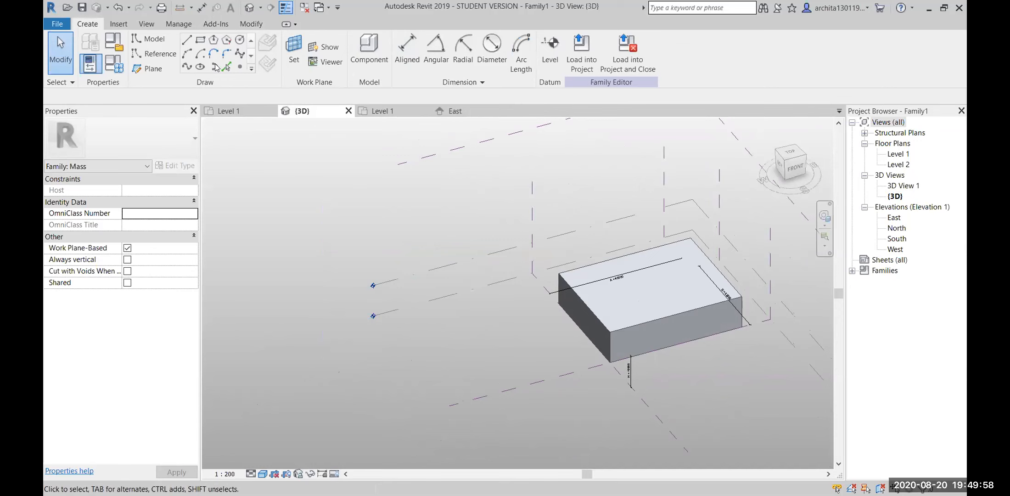
{"action": "left_click", "coordinate": [473, 287]}
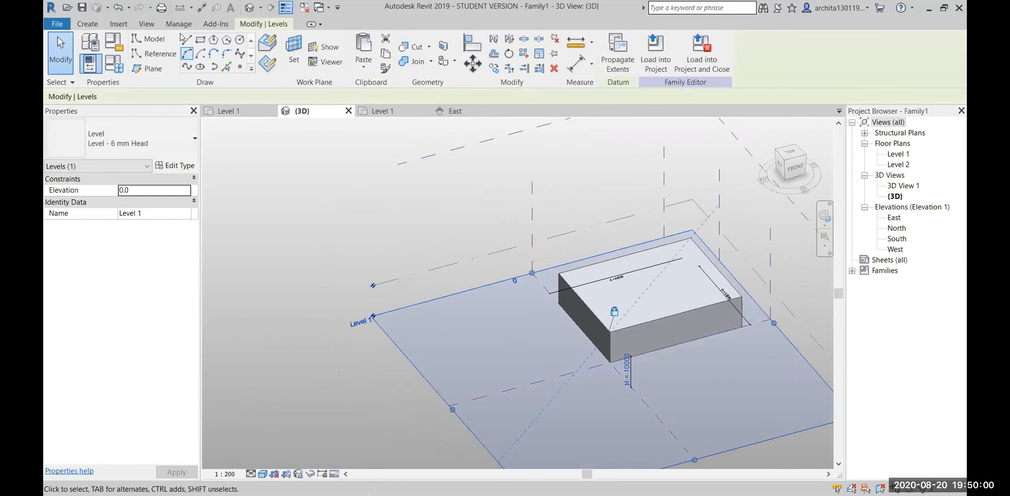
{"action": "left_click", "coordinate": [240, 39]}
{"action": "left_click", "coordinate": [480, 353]}
{"action": "left_click", "coordinate": [526, 342]}
{"action": "key", "text": "Escape"}
{"action": "left_click", "coordinate": [524, 338]}
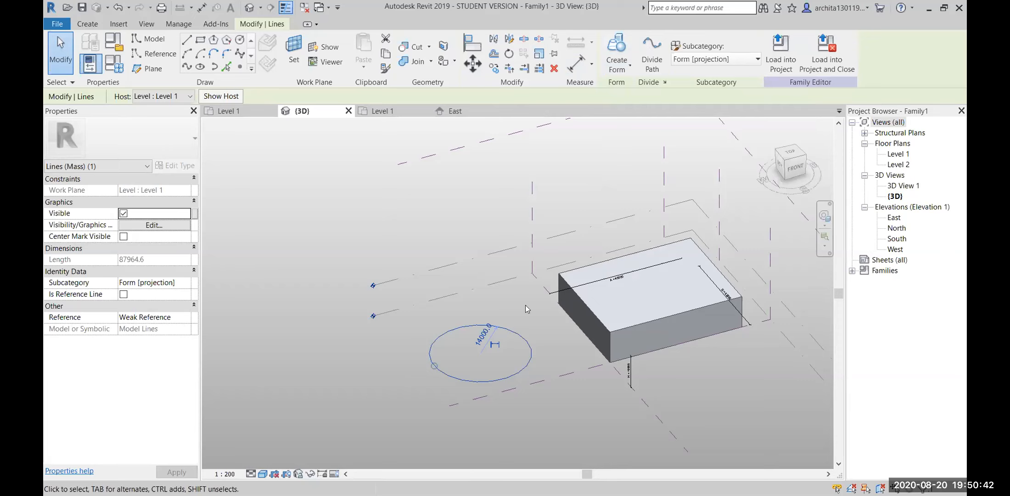
Examine the circle's line properties and the available creation and family-loading commands.
{"action": "scroll", "coordinate": [582, 400], "scroll_direction": "up", "scroll_amount": 2}
{"action": "scroll", "coordinate": [544, 405], "scroll_direction": "down", "scroll_amount": 5}
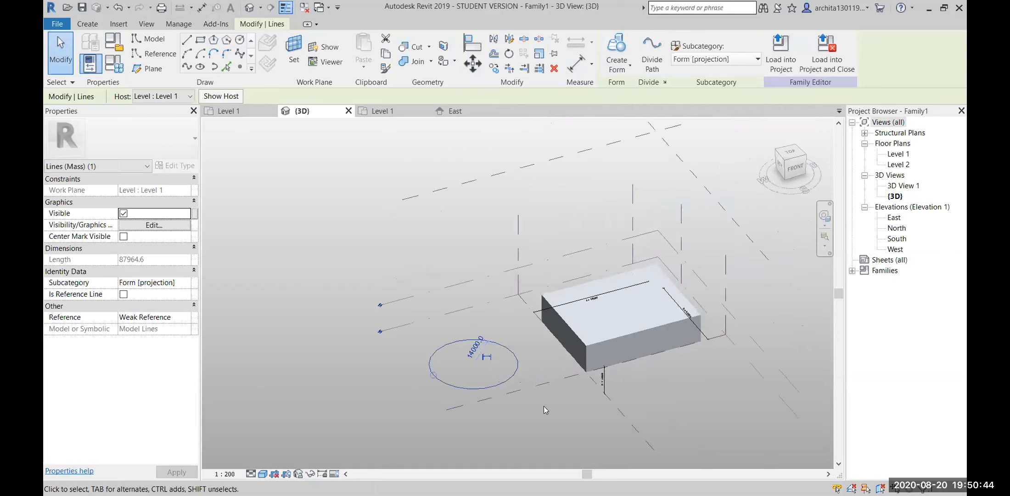
{"action": "middle_click_drag", "start_coordinate": [549, 407], "coordinate": [512, 410]}
{"action": "scroll", "coordinate": [583, 383], "scroll_direction": "up", "scroll_amount": 2}
{"action": "left_click", "coordinate": [742, 279]}
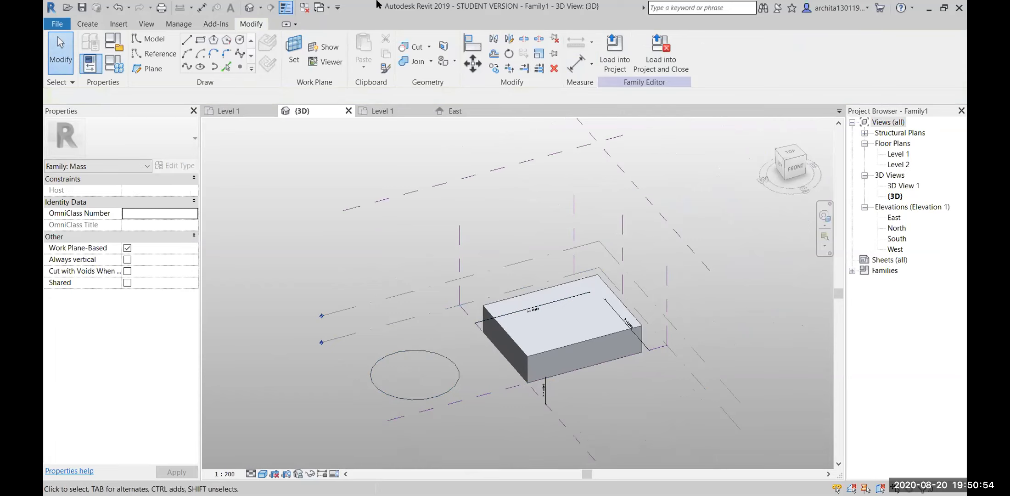
{"action": "left_click", "coordinate": [79, 27]}
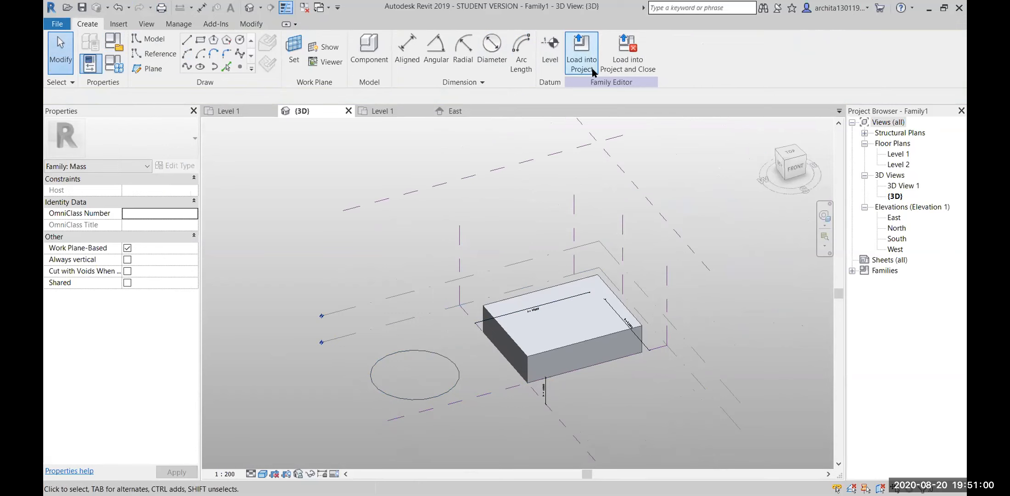
{"action": "left_click", "coordinate": [428, 349]}
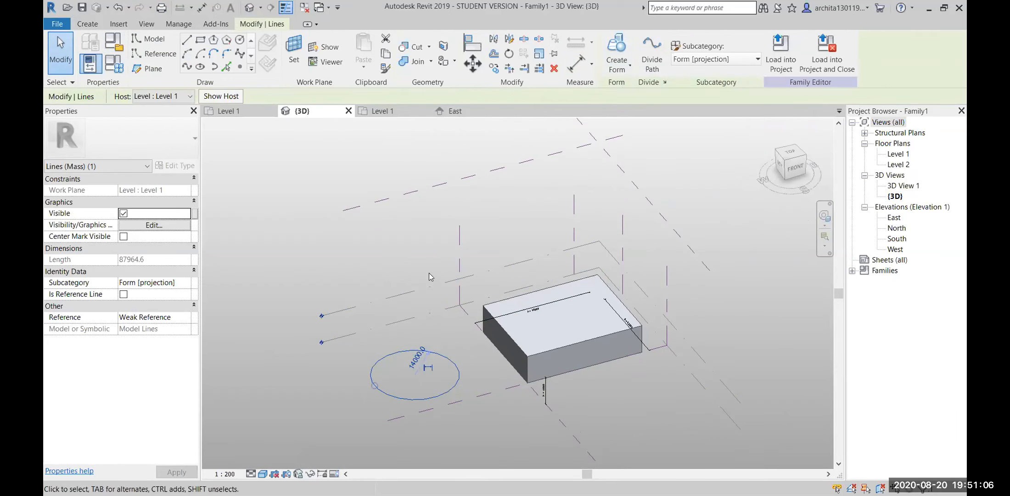
{"action": "left_click", "coordinate": [707, 178]}
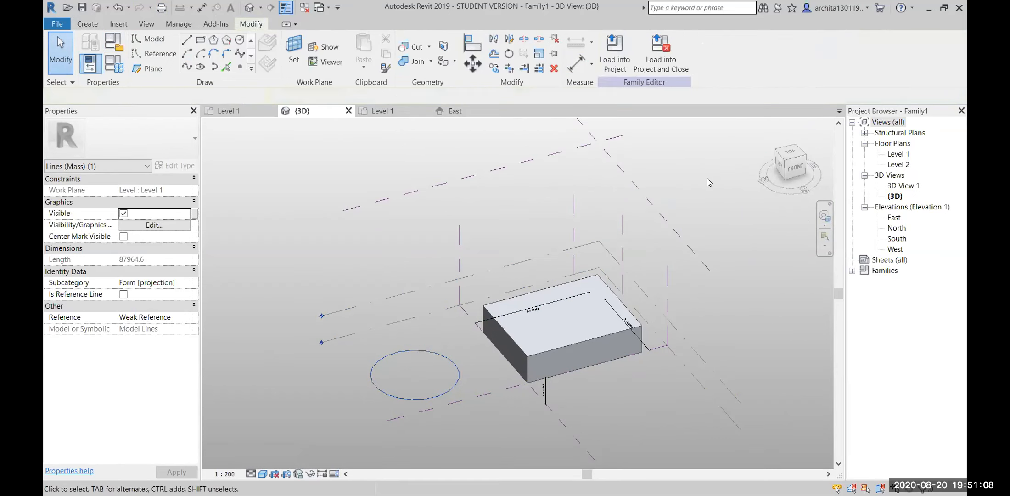
{"action": "left_click", "coordinate": [88, 24]}
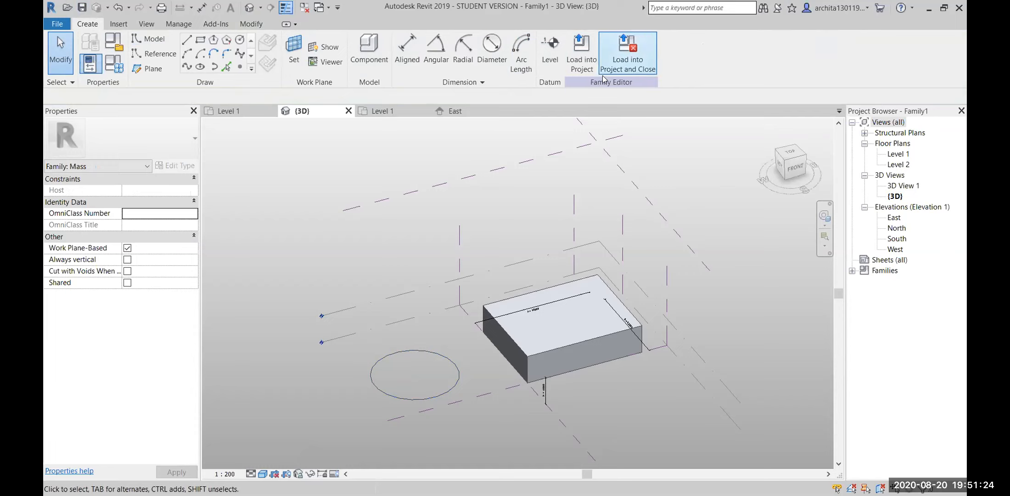
Delete the model-line circle beside the mass.
{"action": "left_click", "coordinate": [439, 350]}
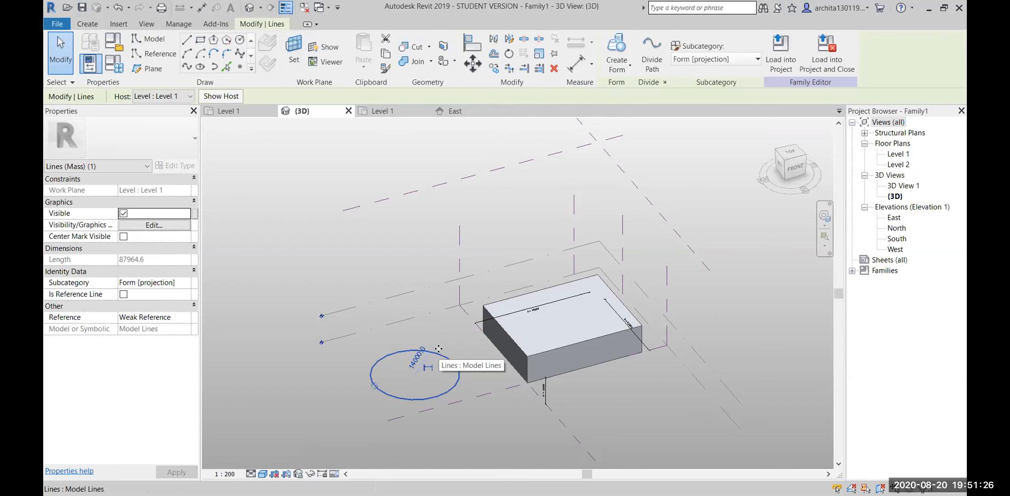
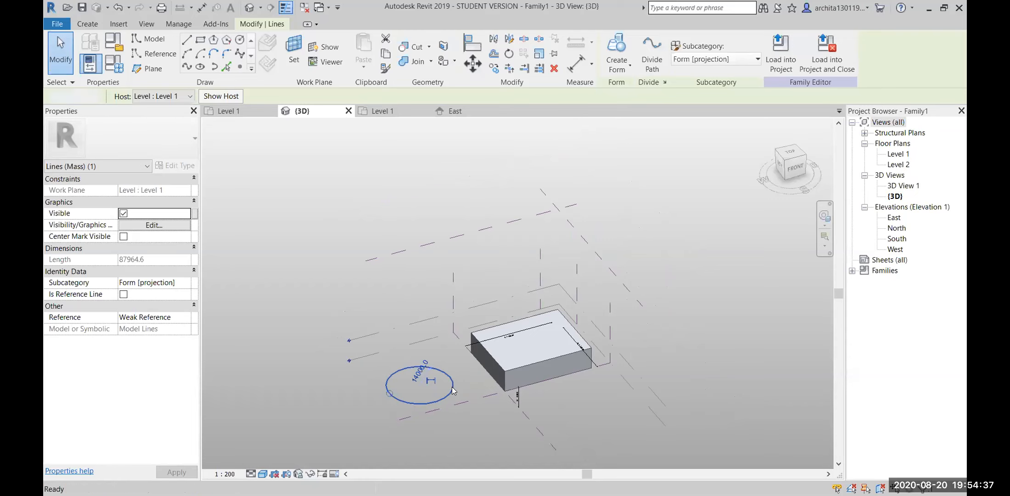
{"action": "key", "text": "Delete"}
{"action": "scroll", "coordinate": [564, 364], "scroll_direction": "up", "scroll_amount": 2}
{"action": "scroll", "coordinate": [547, 391], "scroll_direction": "down", "scroll_amount": 3}
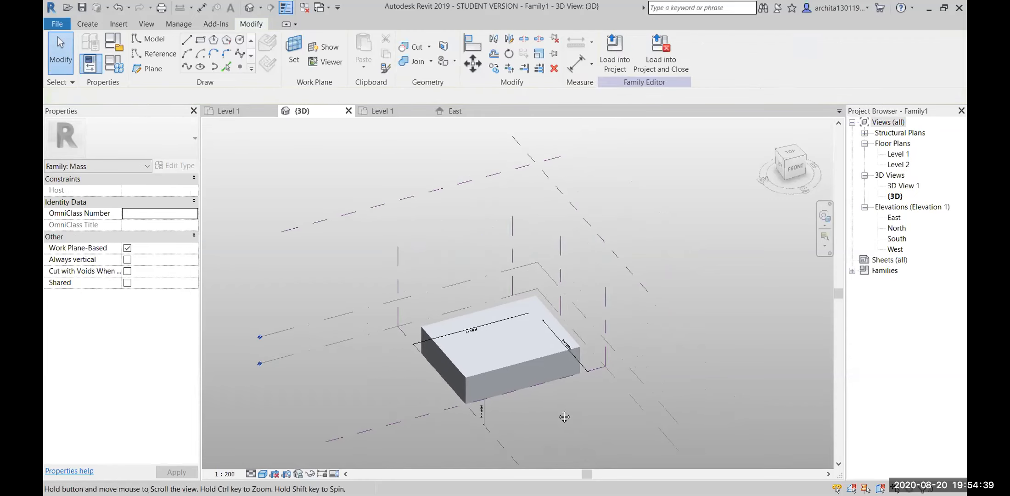
{"action": "mouse_move", "coordinate": [383, 369]}
{"action": "middle_mouse_down", "text": "shift"}
{"action": "mouse_move", "coordinate": [462, 383]}
{"action": "mouse_move", "coordinate": [615, 341]}
{"action": "mouse_move", "coordinate": [370, 353]}
{"action": "mouse_move", "coordinate": [379, 355]}
{"action": "middle_mouse_up", "text": "shift"}
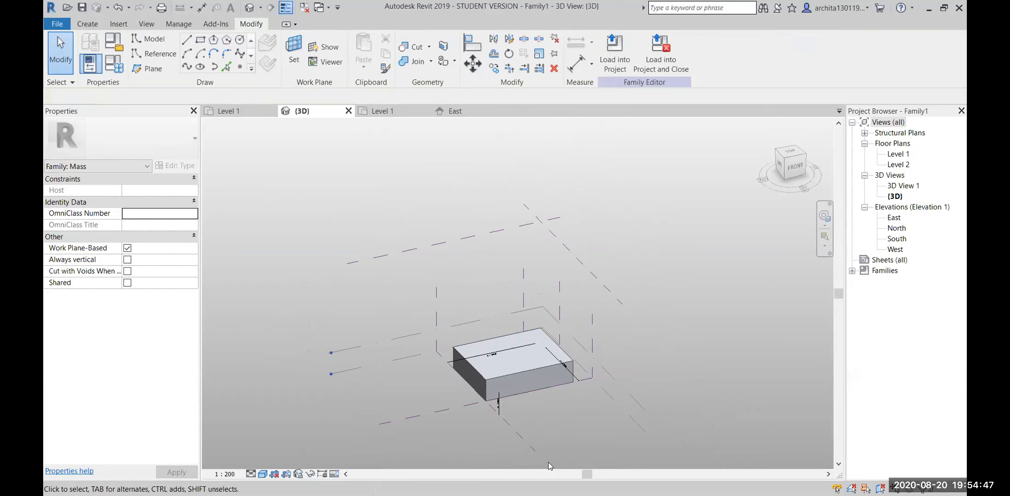
{"action": "scroll", "coordinate": [652, 349], "scroll_direction": "down", "scroll_amount": 3}
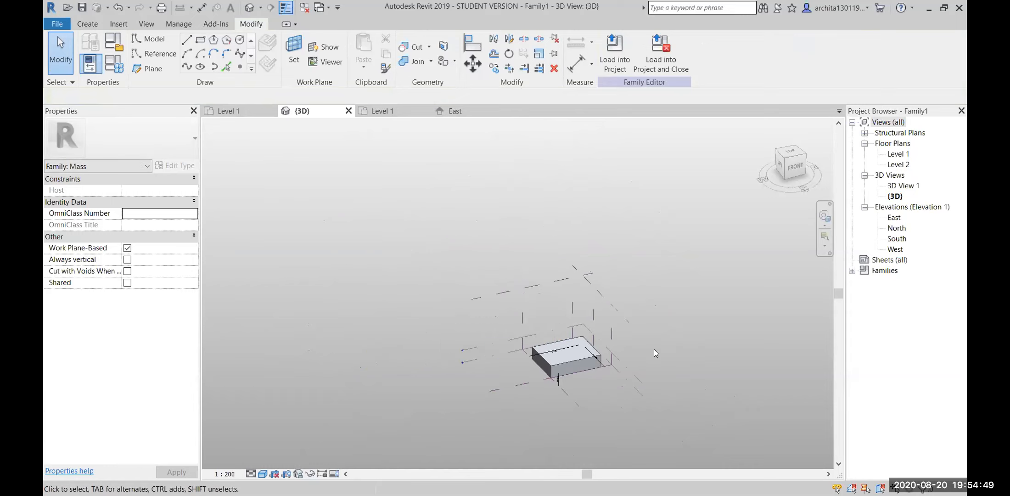
{"action": "scroll", "coordinate": [642, 373], "scroll_direction": "up", "scroll_amount": 4}
{"action": "scroll", "coordinate": [527, 402], "scroll_direction": "up", "scroll_amount": 2}
{"action": "middle_click_drag", "start_coordinate": [527, 402], "coordinate": [578, 395], "text": "shift"}
{"action": "scroll", "coordinate": [563, 391], "scroll_direction": "down", "scroll_amount": 4}
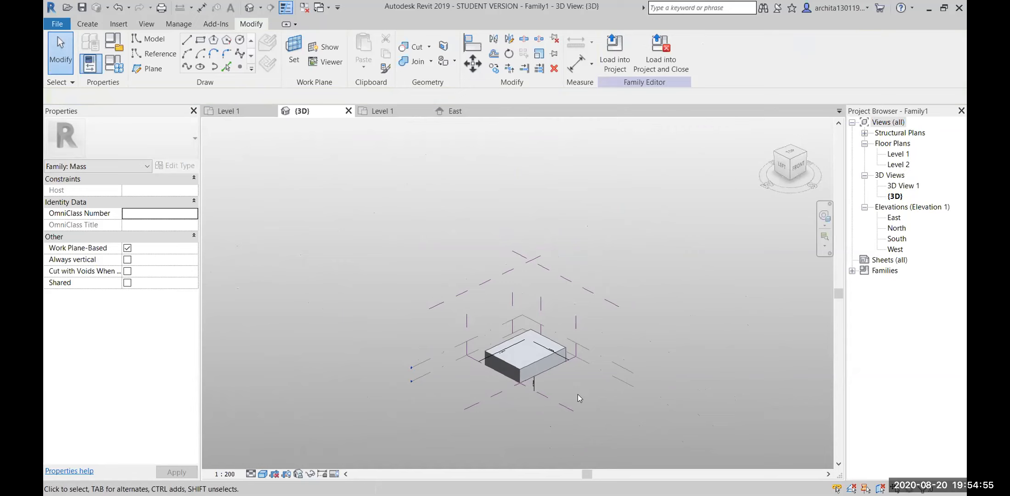
Delete the parametric box mass together with its A, B and H dimensions in the 3D view.
{"action": "scroll", "coordinate": [594, 338], "scroll_direction": "up", "scroll_amount": 2}
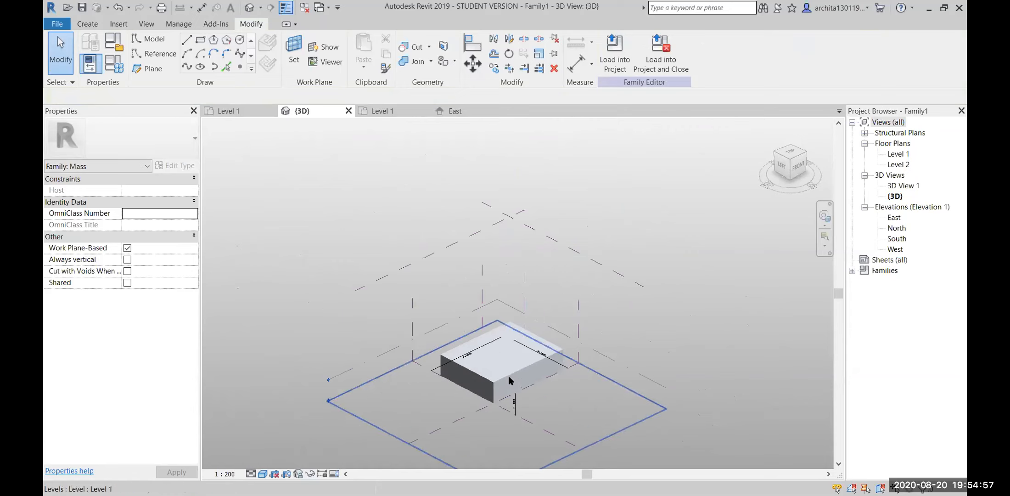
{"action": "middle_click_drag", "start_coordinate": [519, 352], "coordinate": [532, 371], "text": "shift"}
{"action": "left_click_drag", "start_coordinate": [570, 211], "coordinate": [470, 207]}
{"action": "left_click", "coordinate": [584, 330]}
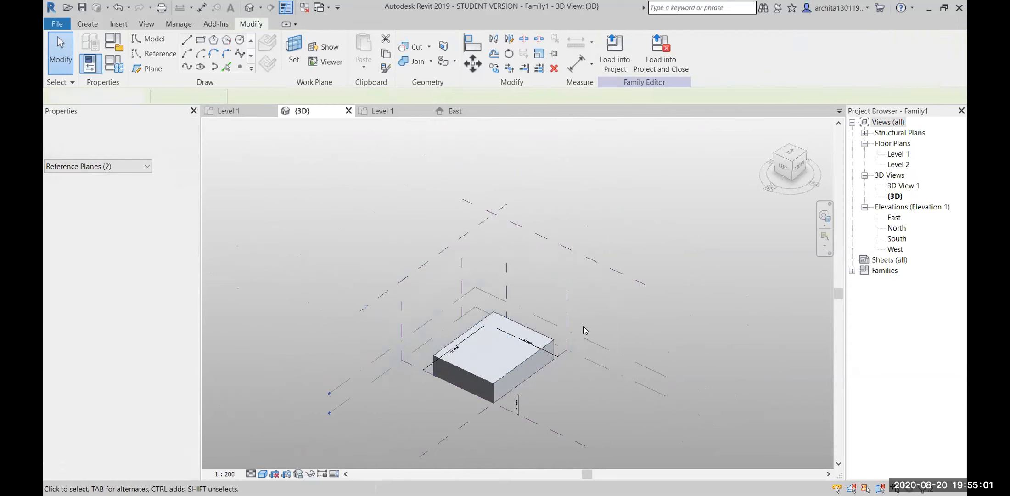
{"action": "scroll", "coordinate": [510, 369], "scroll_direction": "up", "scroll_amount": 2}
{"action": "left_click_drag", "start_coordinate": [382, 193], "coordinate": [590, 431]}
{"action": "key", "text": "Delete"}
Delete Level 2 along with its floor plan and structural plan views.
{"action": "scroll", "coordinate": [504, 332], "scroll_direction": "down", "scroll_amount": 2}
{"action": "scroll", "coordinate": [504, 332], "scroll_direction": "up", "scroll_amount": 3}
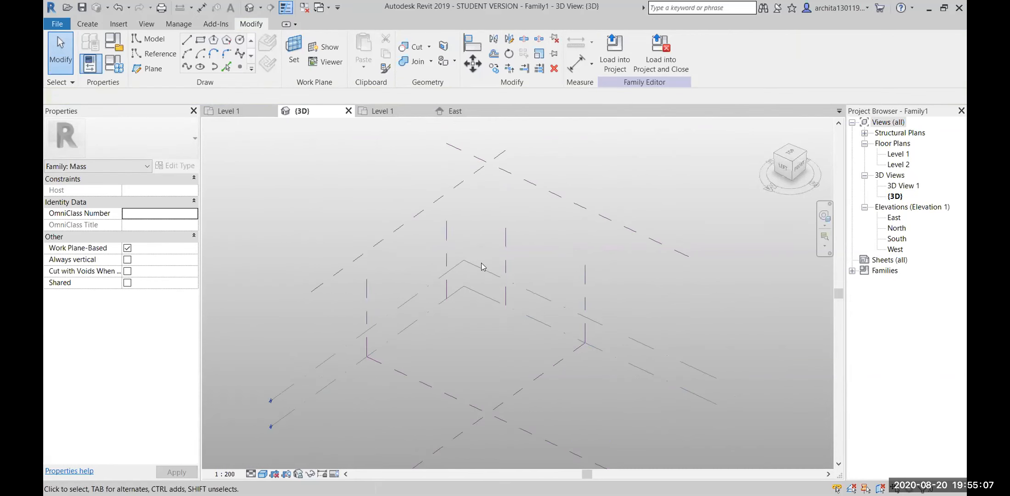
{"action": "left_click", "coordinate": [481, 265]}
{"action": "key", "text": "Delete"}
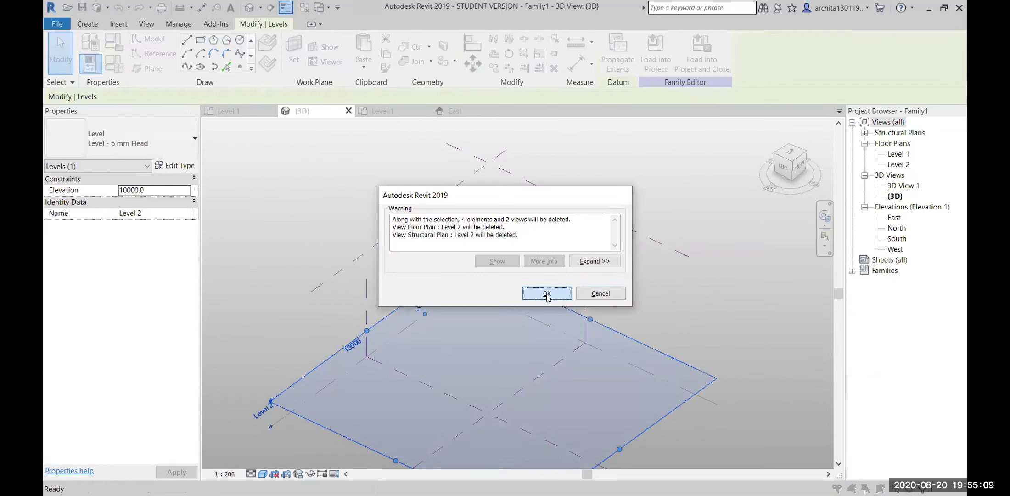
{"action": "left_click", "coordinate": [547, 294]}
Delete the two remaining offset vertical reference planes, leaving only Level 1 and the center planes.
{"action": "middle_click_drag", "start_coordinate": [636, 255], "coordinate": [591, 294], "text": "shift"}
{"action": "scroll", "coordinate": [589, 290], "scroll_direction": "up", "scroll_amount": 2}
{"action": "middle_click_drag", "start_coordinate": [577, 341], "coordinate": [542, 342], "text": "shift"}
{"action": "scroll", "coordinate": [507, 218], "scroll_direction": "down", "scroll_amount": 1}
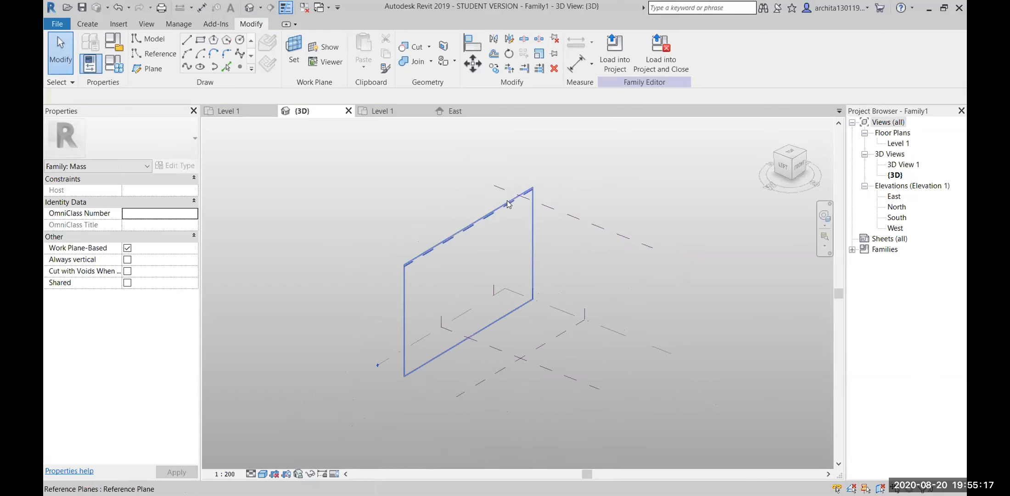
{"action": "left_click", "coordinate": [509, 204]}
{"action": "key", "text": "Delete"}
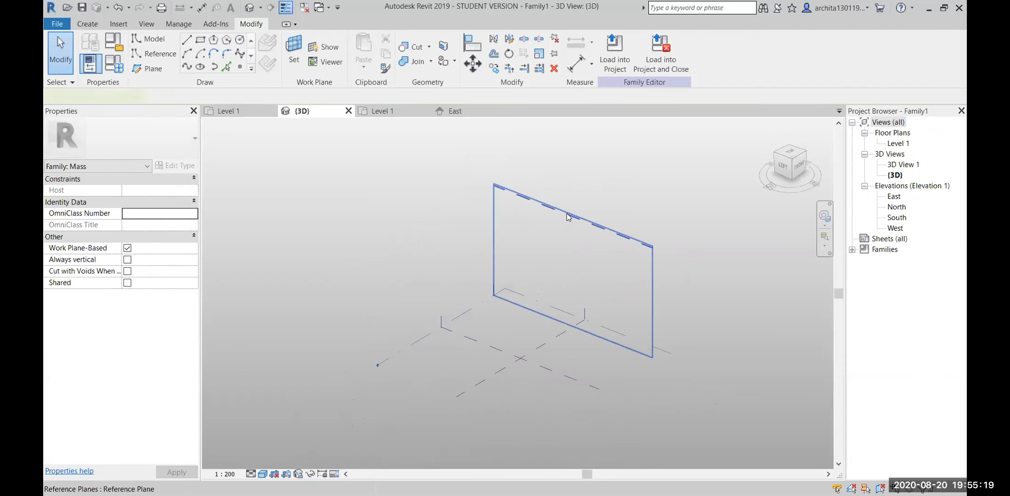
On the Level 1 plan, draw a vertical reference plane about 28000 right of the Center (Left/Right) plane and name it 1.
{"action": "double_click", "coordinate": [895, 143]}
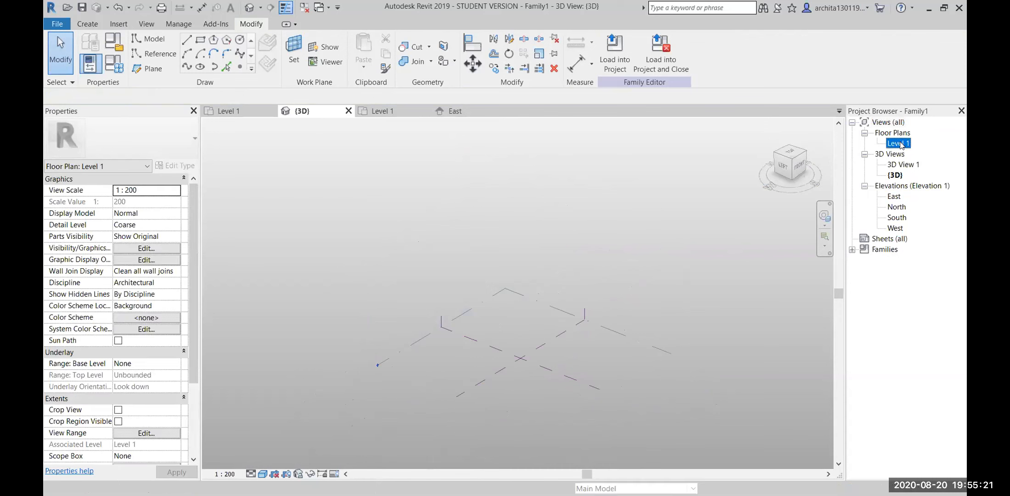
{"action": "middle_click_drag", "start_coordinate": [473, 260], "coordinate": [433, 248]}
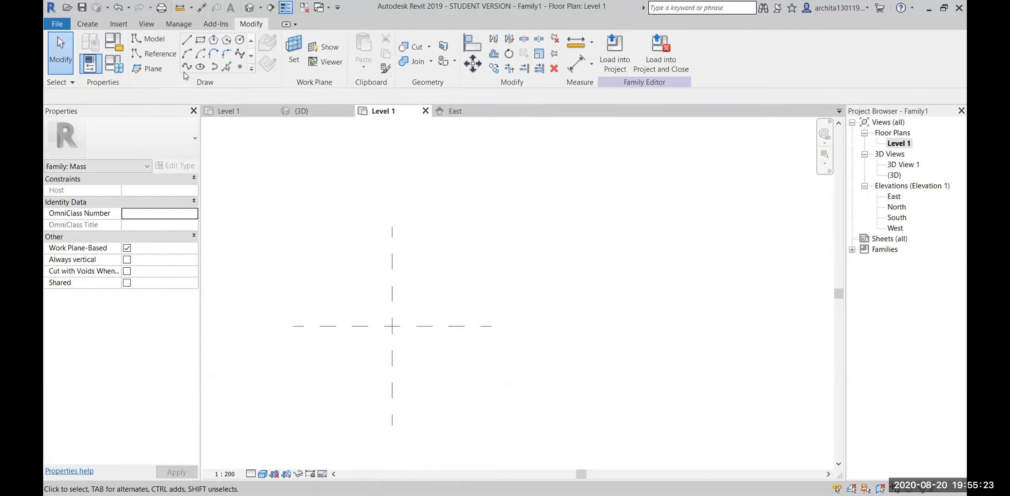
{"action": "left_click", "coordinate": [153, 68]}
{"action": "left_click", "coordinate": [392, 227]}
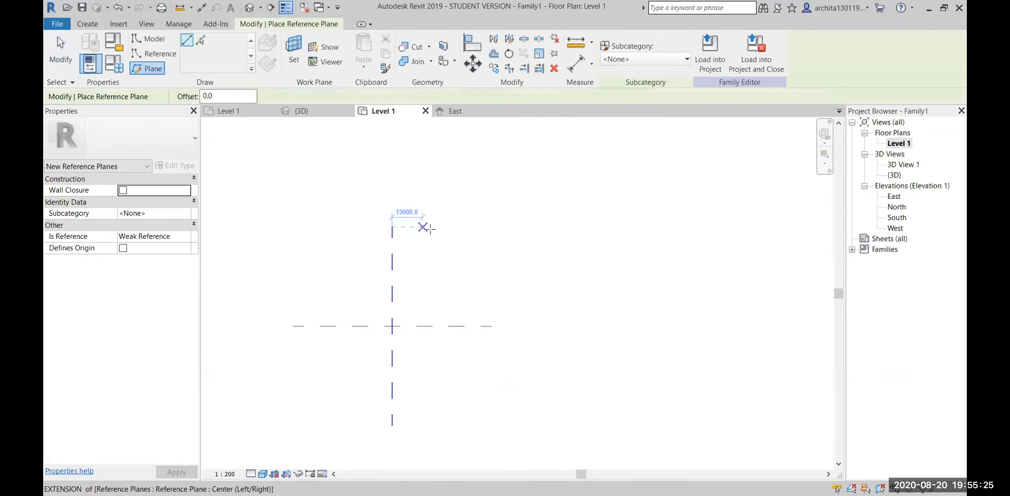
{"action": "left_click", "coordinate": [445, 226]}
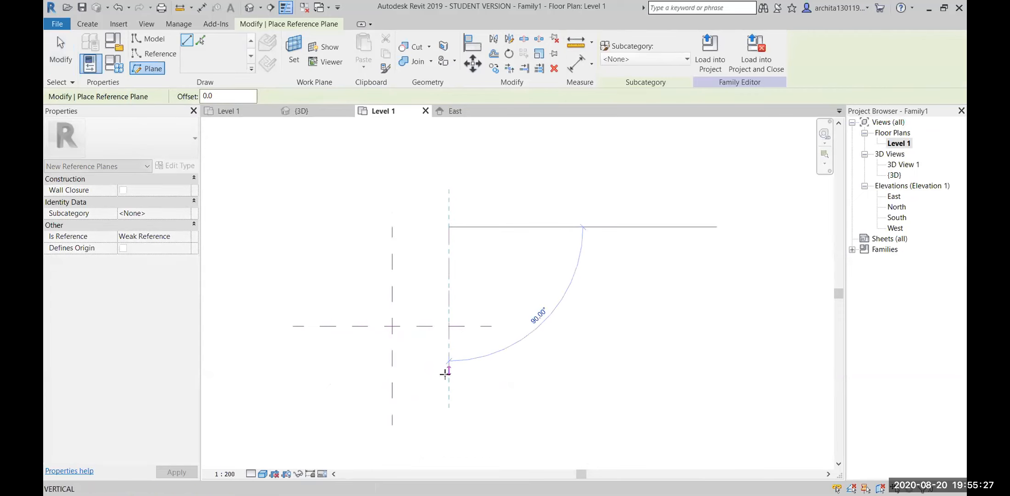
{"action": "left_click", "coordinate": [449, 423]}
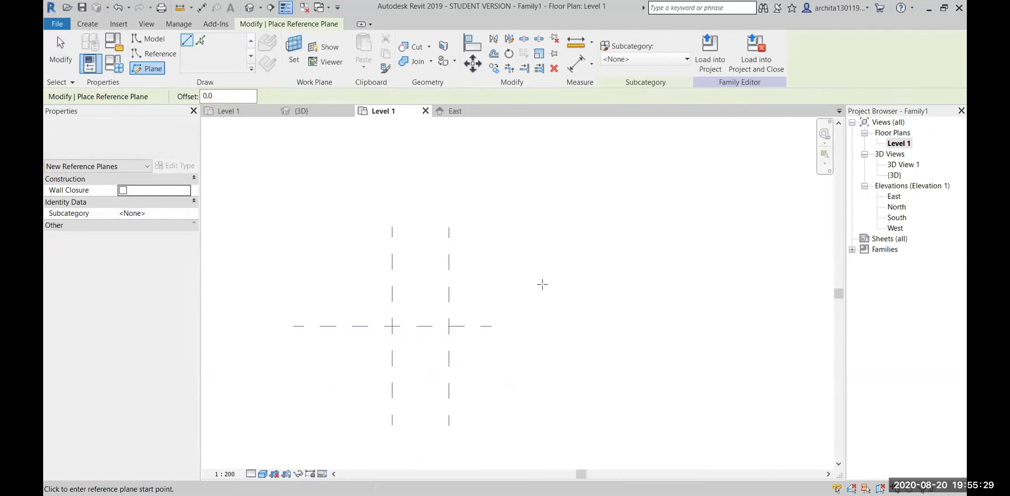
{"action": "key", "text": "Escape"}
{"action": "left_click", "coordinate": [450, 259]}
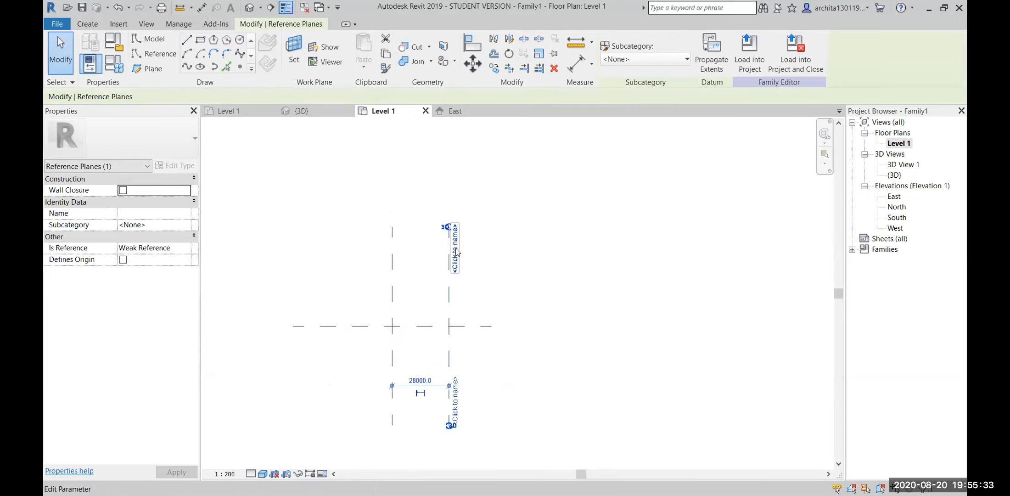
{"action": "left_click", "coordinate": [455, 255]}
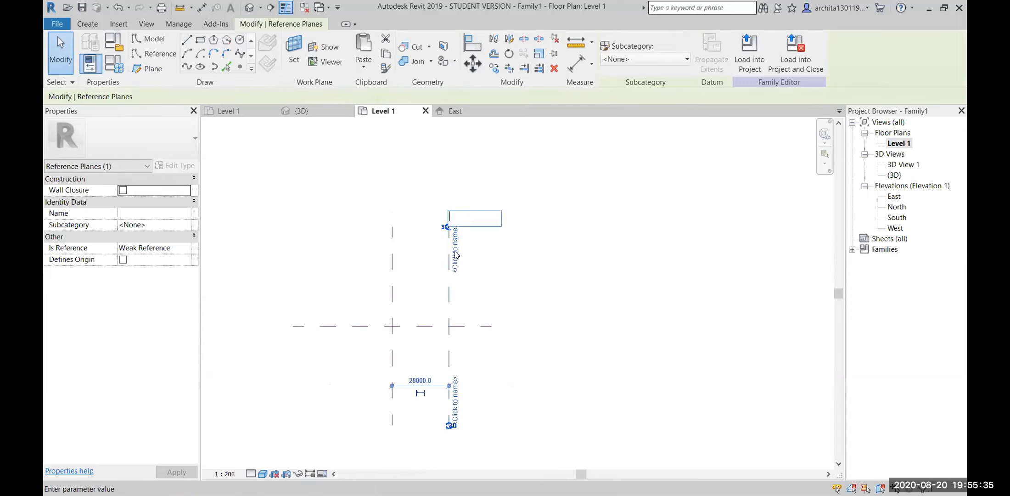
{"action": "type", "text": "1"}
{"action": "key", "text": "Return"}
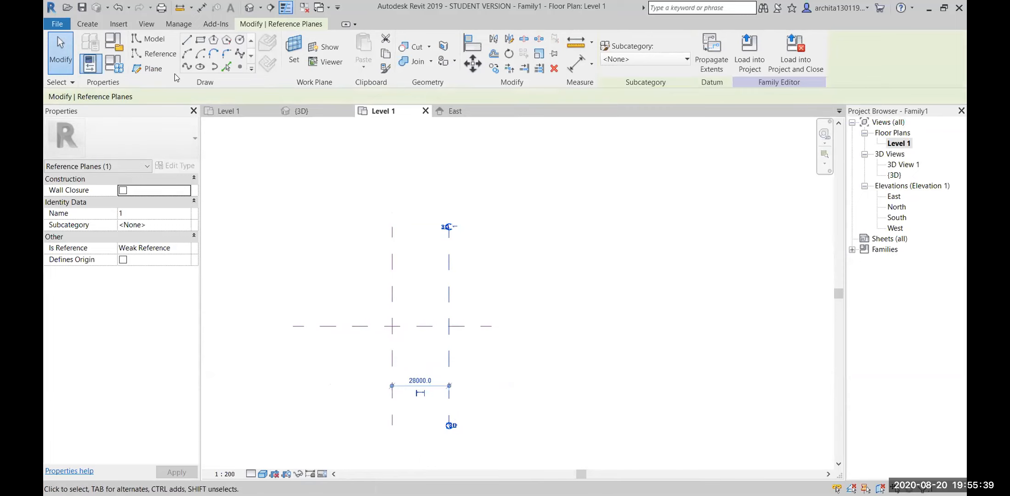
Draw another vertical reference plane about 24000 right of plane 1 and name it 2.
{"action": "left_click", "coordinate": [143, 69]}
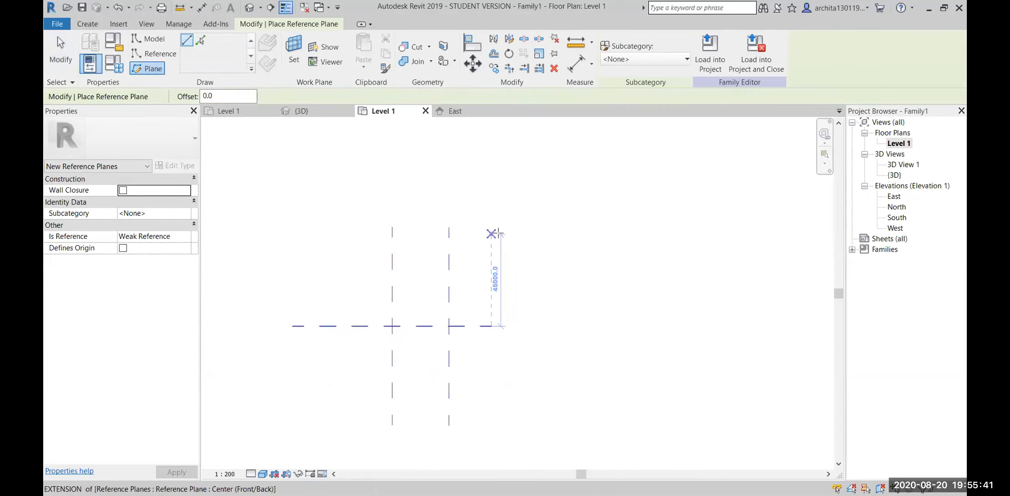
{"action": "left_click", "coordinate": [497, 227]}
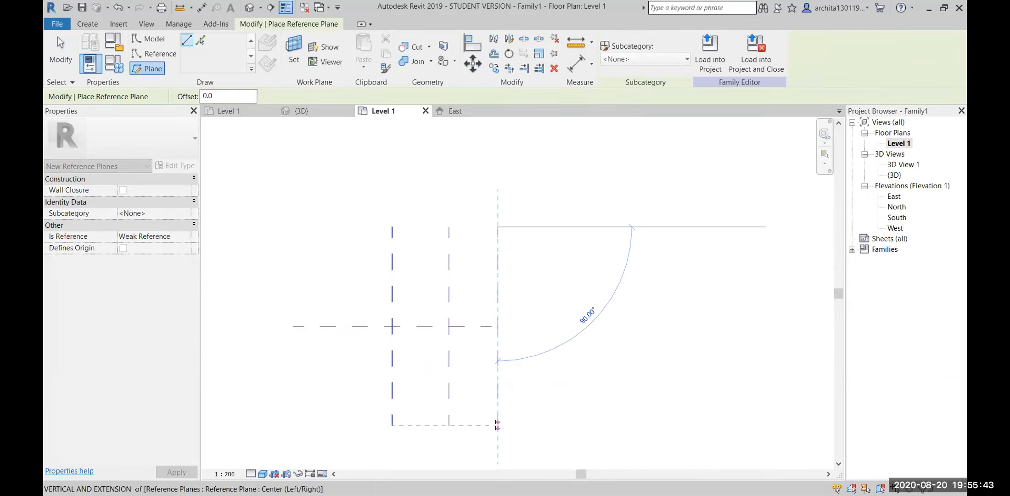
{"action": "left_click", "coordinate": [497, 425]}
{"action": "key", "text": "Escape"}
{"action": "key", "text": "Escape"}
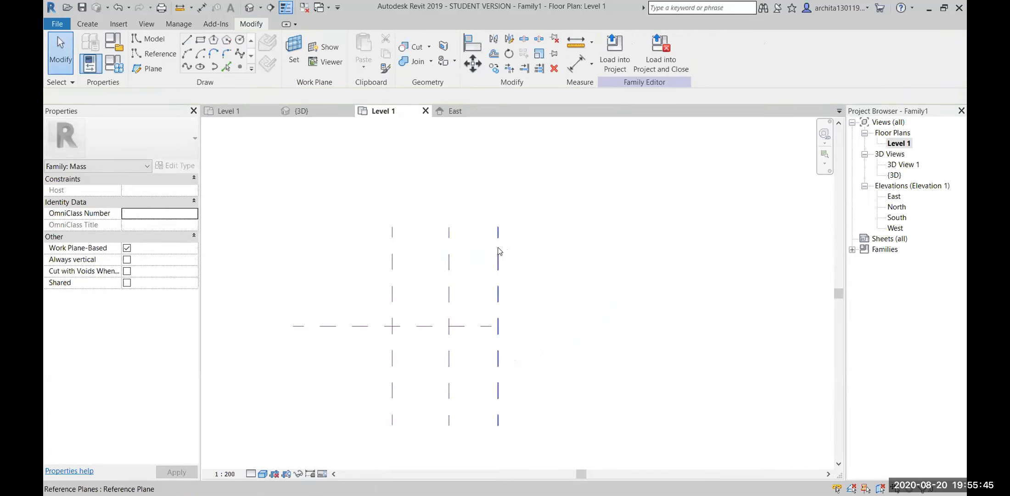
{"action": "left_click", "coordinate": [498, 253]}
{"action": "left_click", "coordinate": [505, 248]}
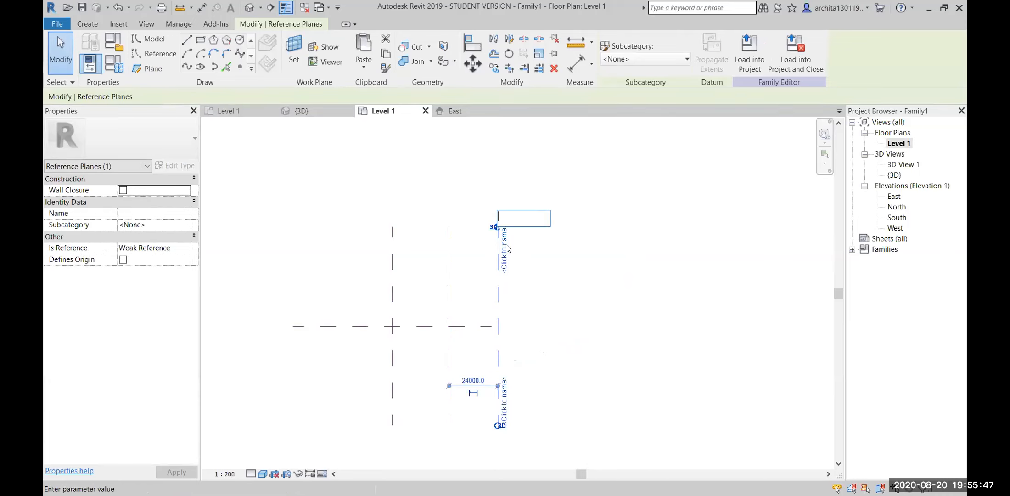
{"action": "type", "text": "2"}
{"action": "key", "text": "Return"}
Examine the names of the reference planes in the Level 1 plan and their placement in the 3D view.
{"action": "left_click", "coordinate": [450, 259]}
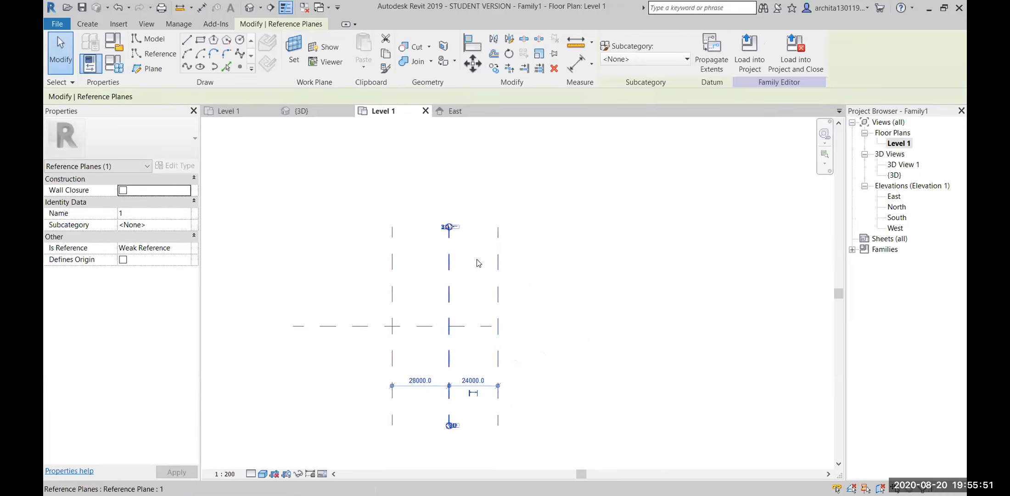
{"action": "left_click", "coordinate": [392, 253]}
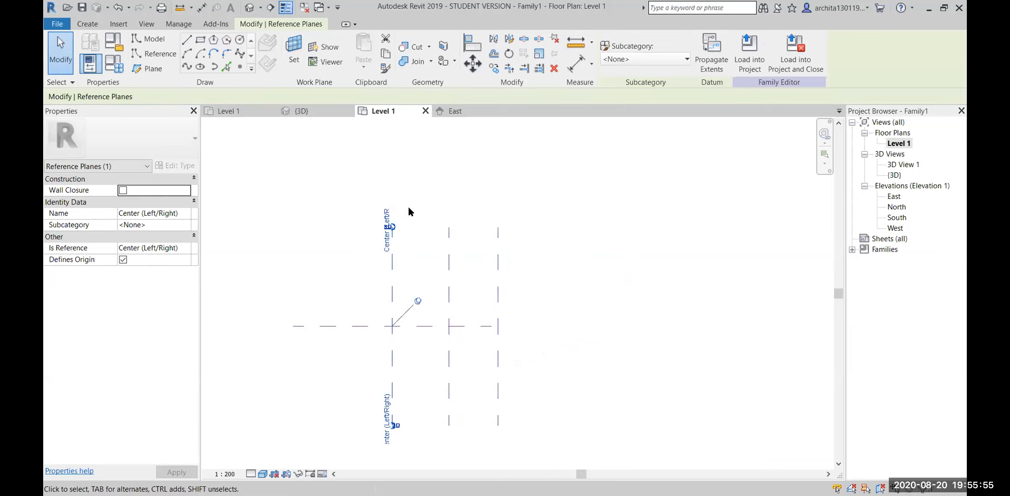
{"action": "left_click", "coordinate": [556, 242]}
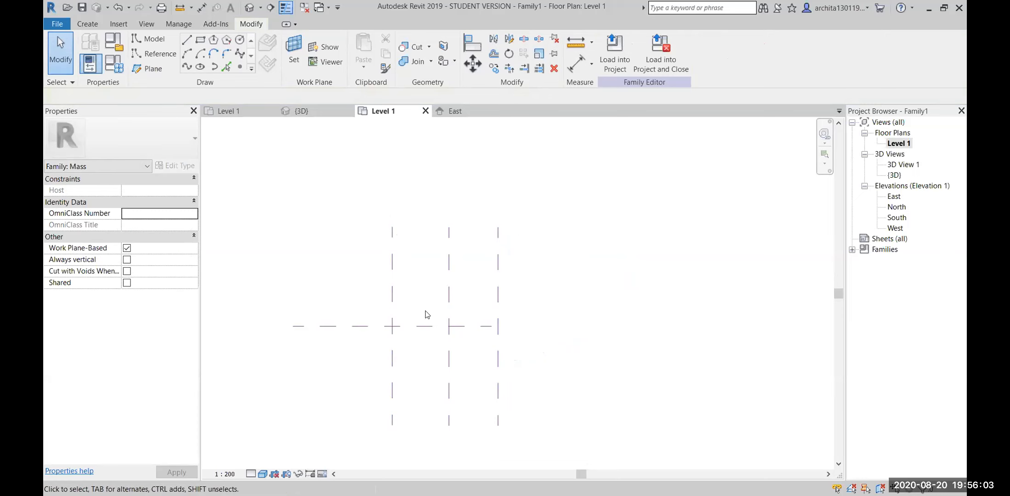
{"action": "left_click", "coordinate": [358, 326]}
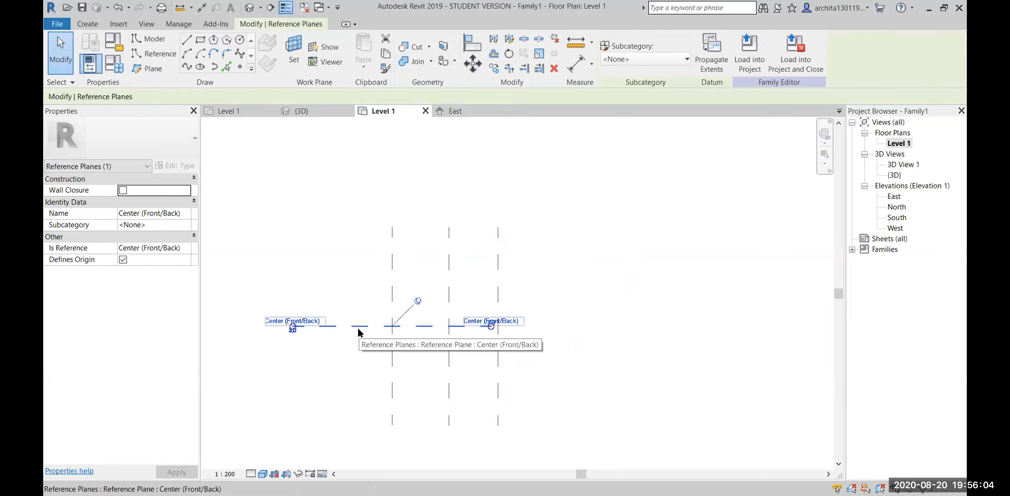
{"action": "left_click", "coordinate": [361, 302]}
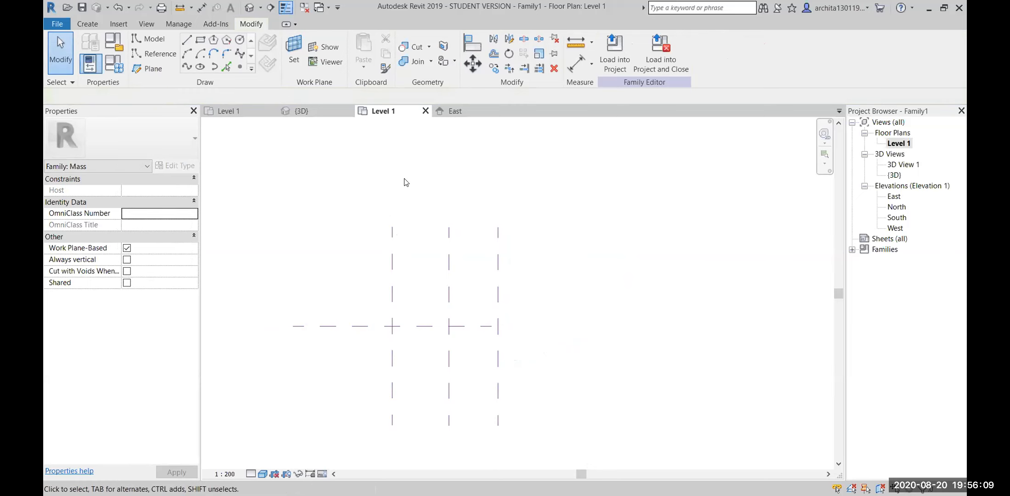
{"action": "left_click", "coordinate": [319, 112]}
{"action": "middle_click_drag", "start_coordinate": [513, 308], "coordinate": [624, 301], "text": "shift"}
{"action": "scroll", "coordinate": [548, 242], "scroll_direction": "up", "scroll_amount": 1}
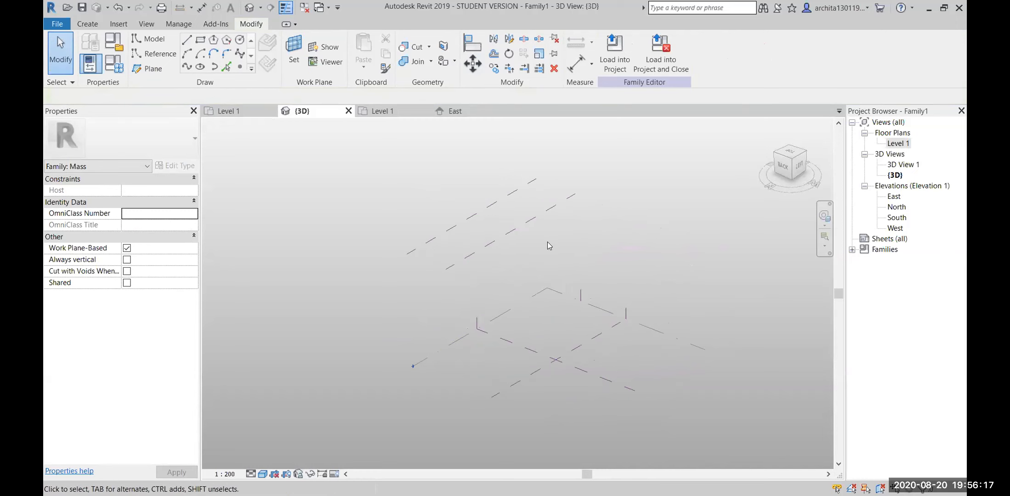
{"action": "left_click", "coordinate": [475, 219]}
{"action": "key", "text": "Delete"}
{"action": "scroll", "coordinate": [516, 287], "scroll_direction": "down", "scroll_amount": 2}
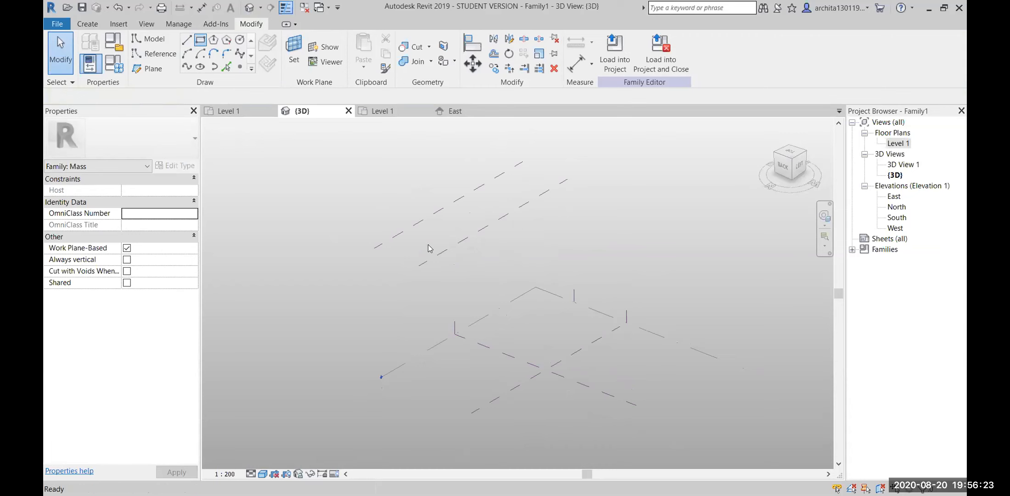
{"action": "left_click", "coordinate": [199, 40]}
{"action": "left_click", "coordinate": [633, 340]}
{"action": "key", "text": "Escape"}
{"action": "key", "text": "Escape"}
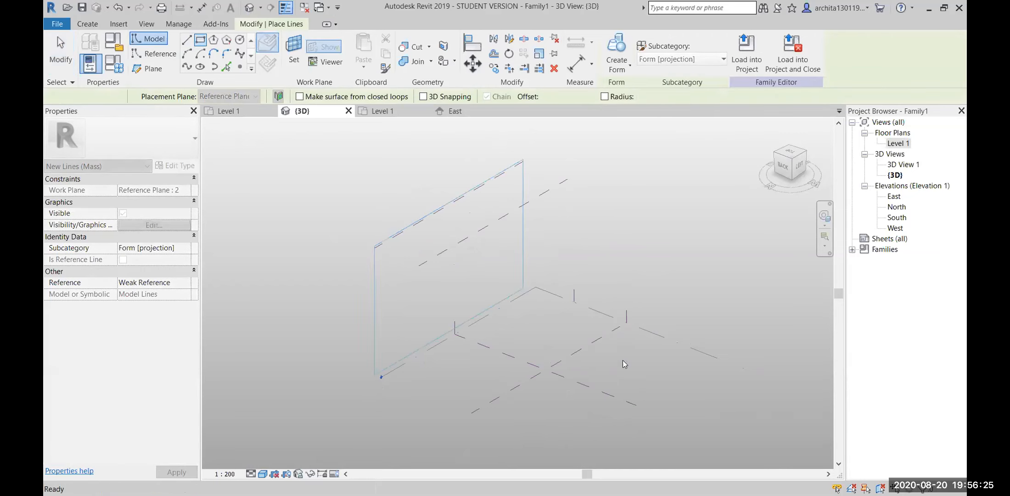
Sketch a model-line rectangle on the Level 1 work plane beside the intersection of the center reference planes.
{"action": "left_click", "coordinate": [663, 336]}
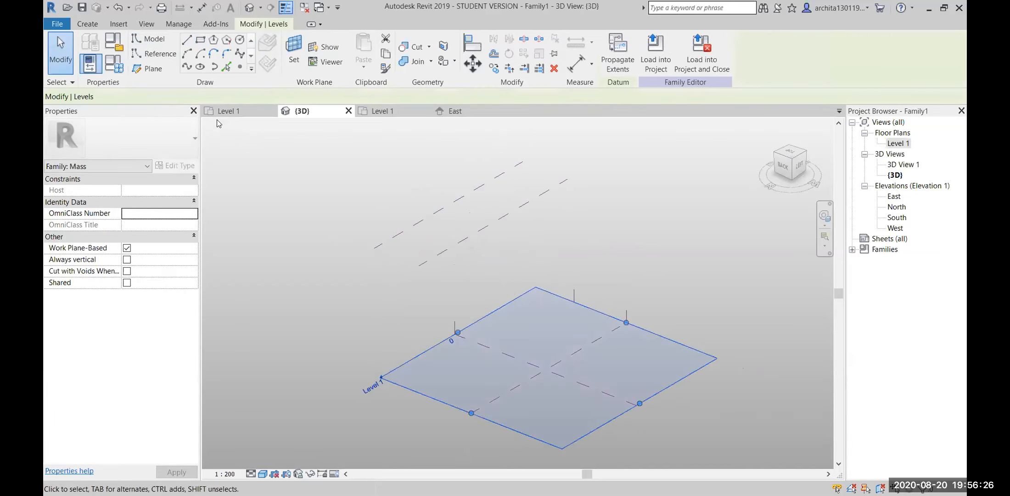
{"action": "left_click", "coordinate": [200, 40]}
{"action": "left_click", "coordinate": [625, 335]}
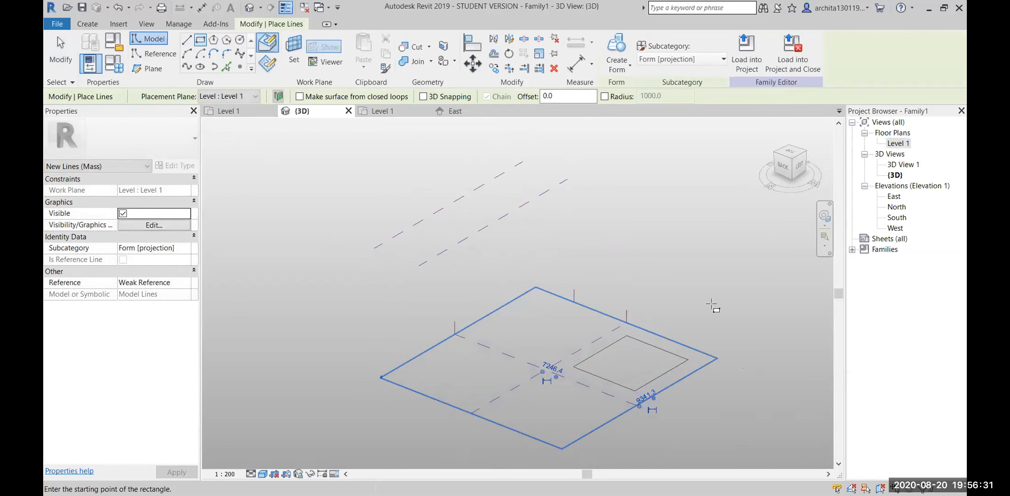
{"action": "key", "text": "Escape"}
{"action": "key", "text": "Escape"}
Create a solid box form from the four lines of the rectangle on Level 1.
{"action": "scroll", "coordinate": [628, 428], "scroll_direction": "down", "scroll_amount": 1}
{"action": "middle_click_drag", "start_coordinate": [628, 428], "coordinate": [570, 410]}
{"action": "scroll", "coordinate": [579, 359], "scroll_direction": "up", "scroll_amount": 2}
{"action": "middle_click_drag", "start_coordinate": [579, 359], "coordinate": [589, 376]}
{"action": "key", "text": "Tab"}
{"action": "left_click", "coordinate": [614, 354]}
{"action": "left_click", "coordinate": [617, 38]}
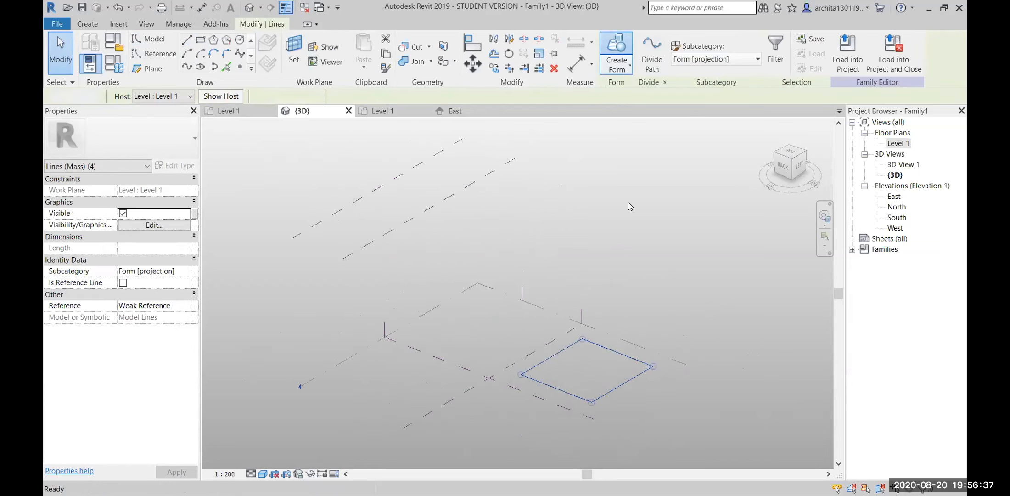
{"action": "left_click_drag", "start_coordinate": [593, 270], "coordinate": [655, 228]}
{"action": "left_click", "coordinate": [656, 225]}
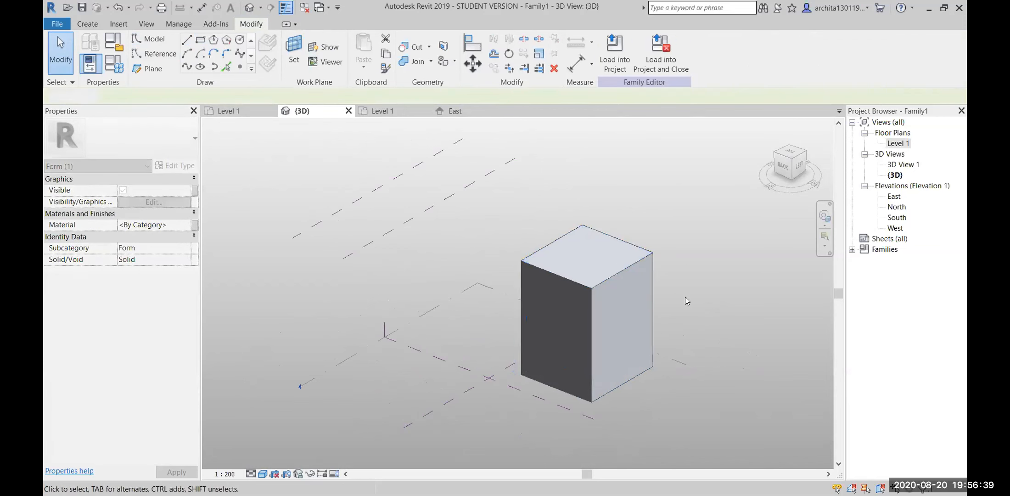
Draw a closed four-sided model-line outline directly on a vertical side face of the box using Draw on Face.
{"action": "scroll", "coordinate": [415, 310], "scroll_direction": "down", "scroll_amount": 2}
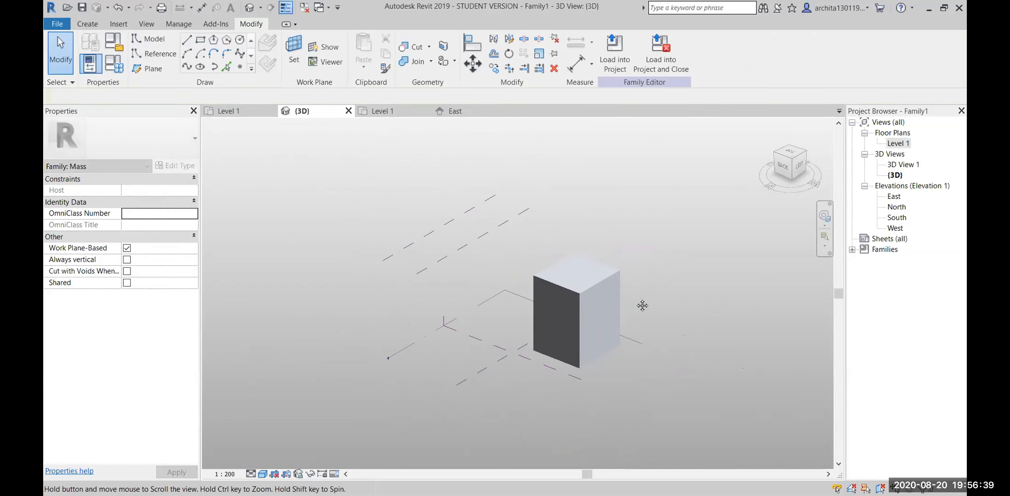
{"action": "left_click", "coordinate": [186, 40]}
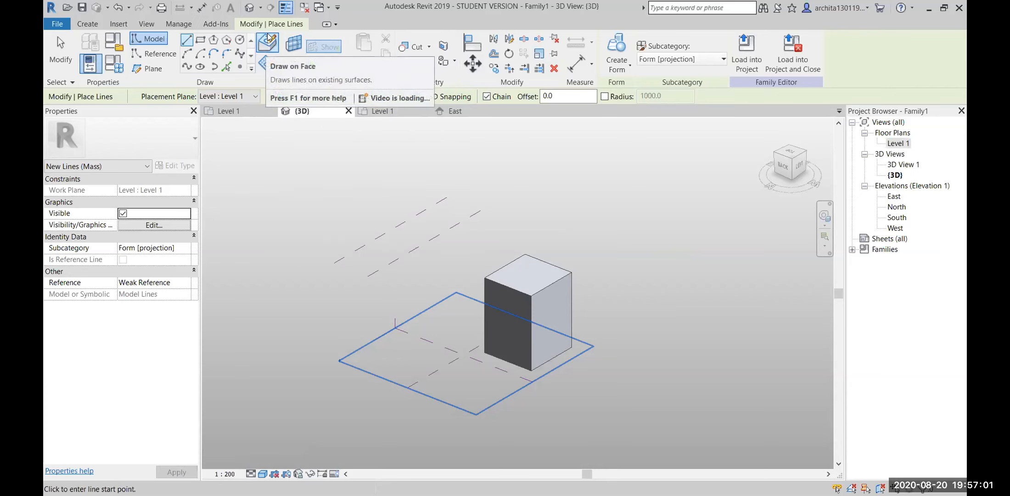
{"action": "left_click", "coordinate": [268, 41]}
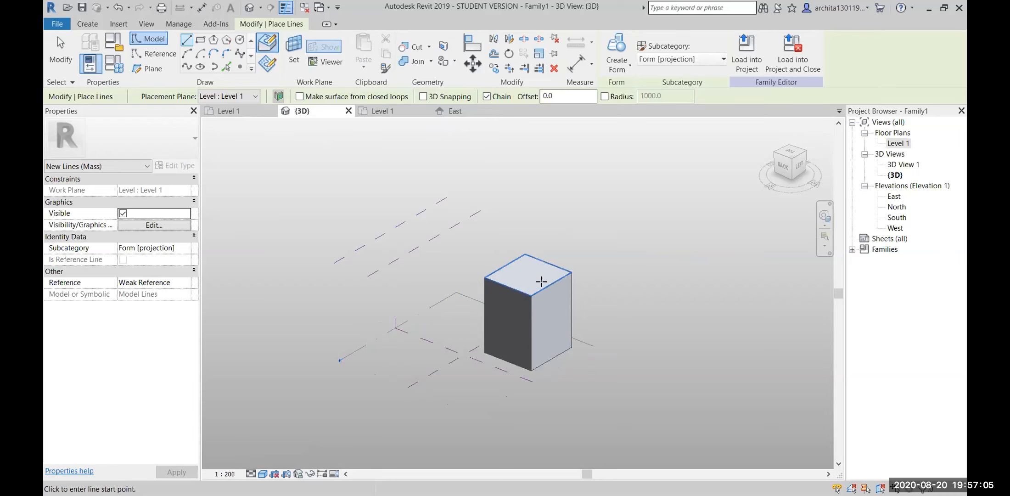
{"action": "scroll", "coordinate": [542, 318], "scroll_direction": "up", "scroll_amount": 3}
{"action": "middle_click_drag", "start_coordinate": [543, 318], "coordinate": [475, 331]}
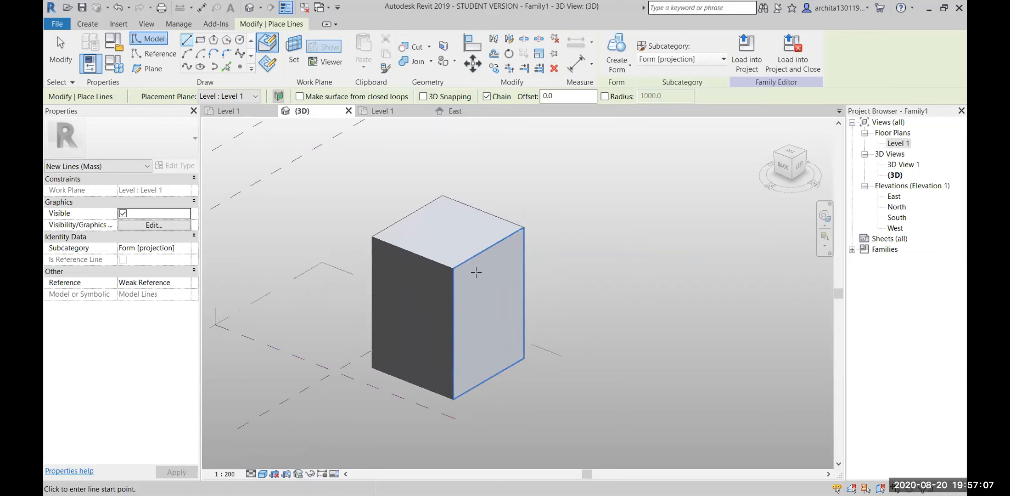
{"action": "scroll", "coordinate": [476, 271], "scroll_direction": "up", "scroll_amount": 2}
{"action": "left_click", "coordinate": [466, 295]}
{"action": "left_click", "coordinate": [527, 260]}
{"action": "left_click", "coordinate": [526, 354]}
{"action": "left_click", "coordinate": [478, 381]}
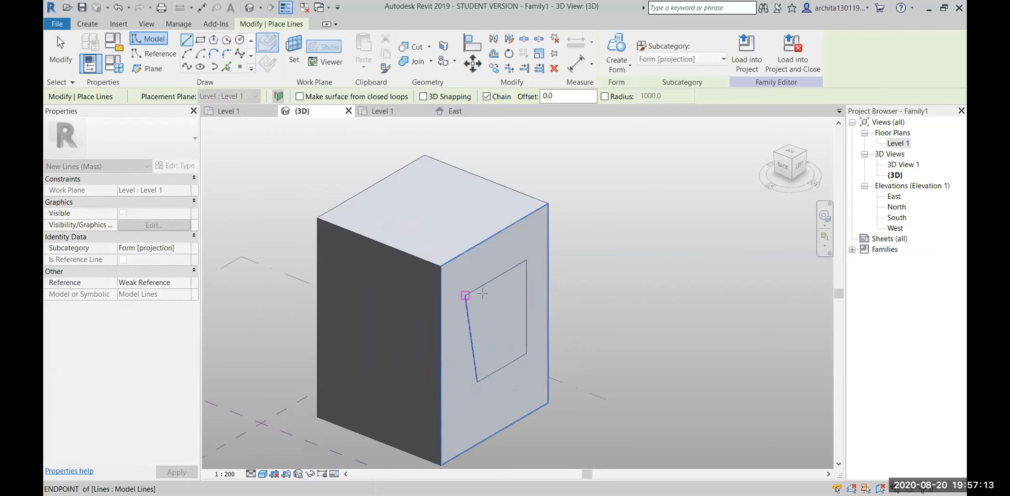
{"action": "left_click", "coordinate": [466, 295]}
{"action": "key", "text": "Escape"}
{"action": "key", "text": "Escape"}
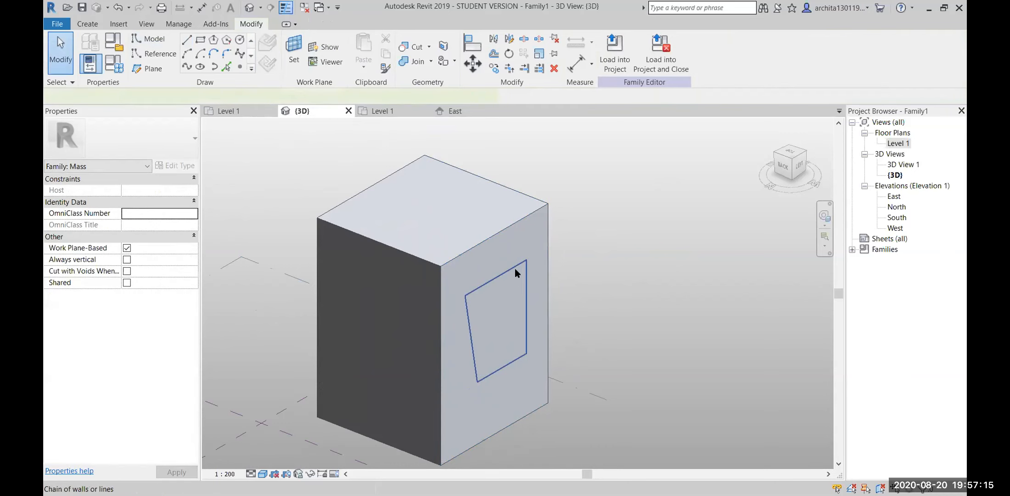
Draw a closed four-sided model-line outline on the Level 1 work plane beside the box using Draw on Work Plane.
{"action": "scroll", "coordinate": [515, 269], "scroll_direction": "down", "scroll_amount": 4}
{"action": "middle_click_drag", "start_coordinate": [484, 300], "coordinate": [516, 313]}
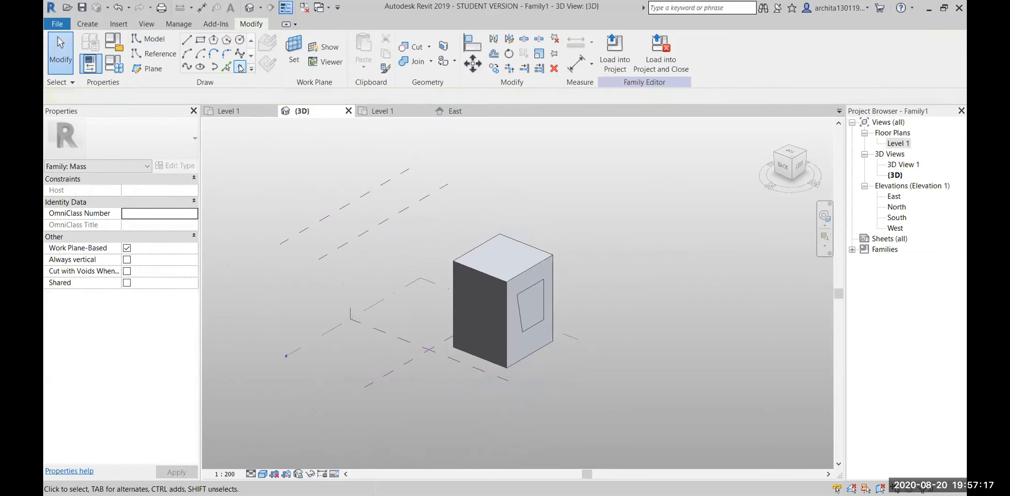
{"action": "left_click", "coordinate": [187, 41]}
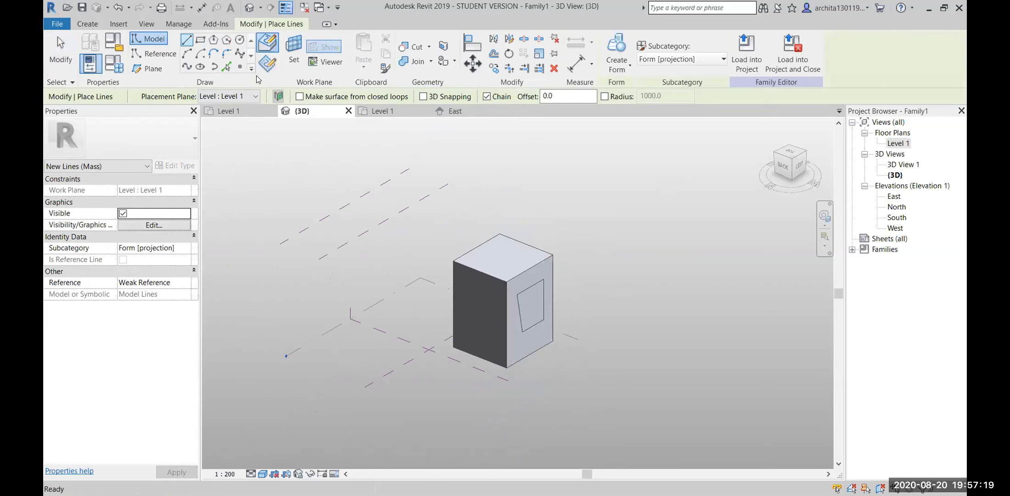
{"action": "left_click", "coordinate": [263, 70]}
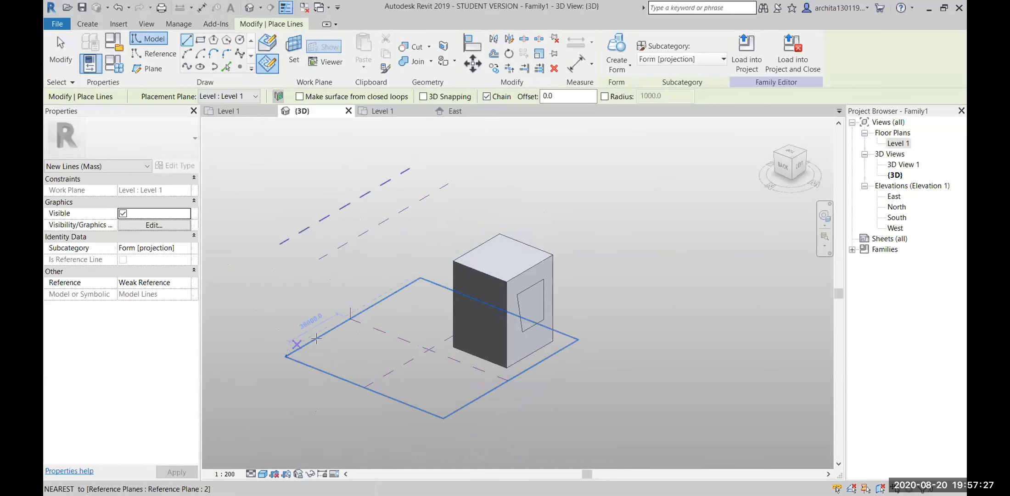
{"action": "left_click", "coordinate": [343, 350]}
{"action": "left_click", "coordinate": [411, 377]}
{"action": "left_click", "coordinate": [415, 358]}
{"action": "left_click", "coordinate": [364, 343]}
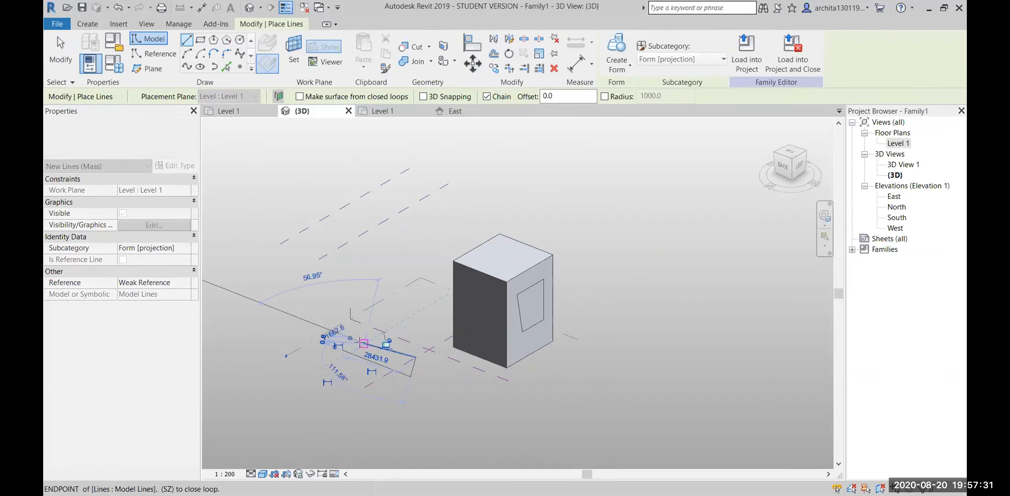
{"action": "left_click", "coordinate": [343, 350]}
{"action": "key", "text": "Escape"}
{"action": "key", "text": "Escape"}
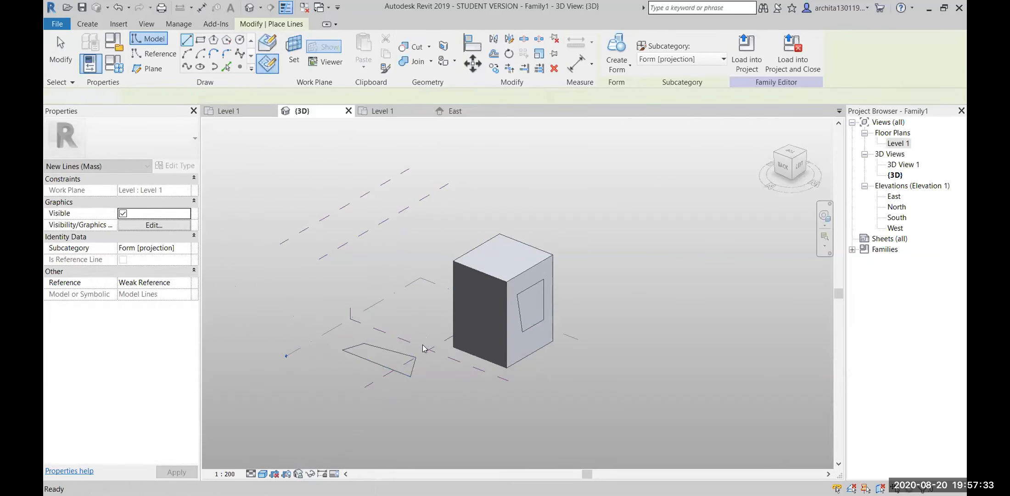
Delete the four-sided outline on Level 1 and the one on the box's side face.
{"action": "left_click", "coordinate": [414, 361]}
{"action": "left_click", "coordinate": [458, 392]}
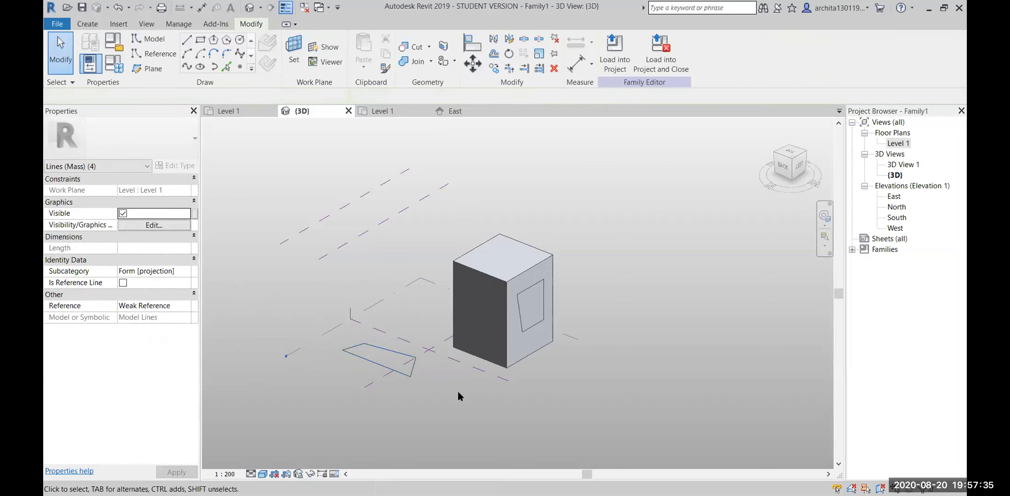
{"action": "left_click", "coordinate": [413, 373]}
{"action": "key", "text": "Delete"}
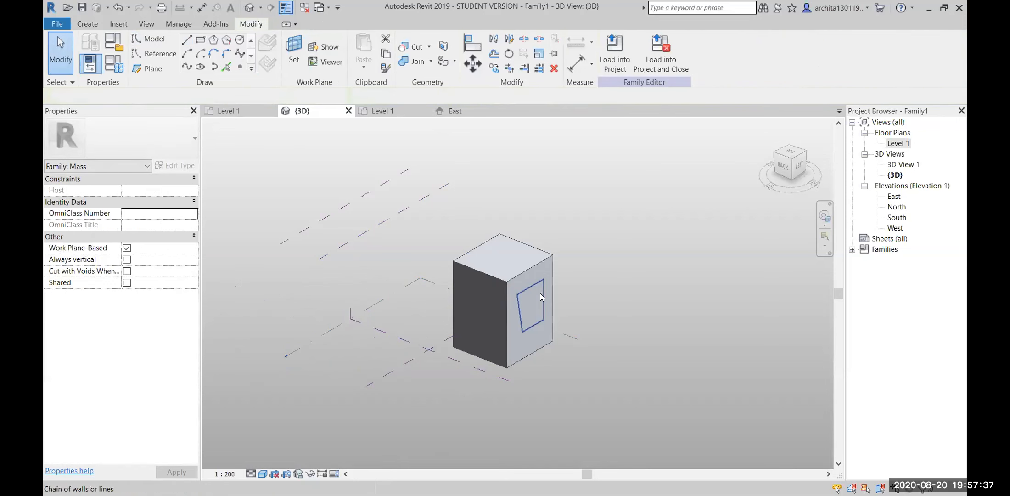
{"action": "key", "text": "Delete"}
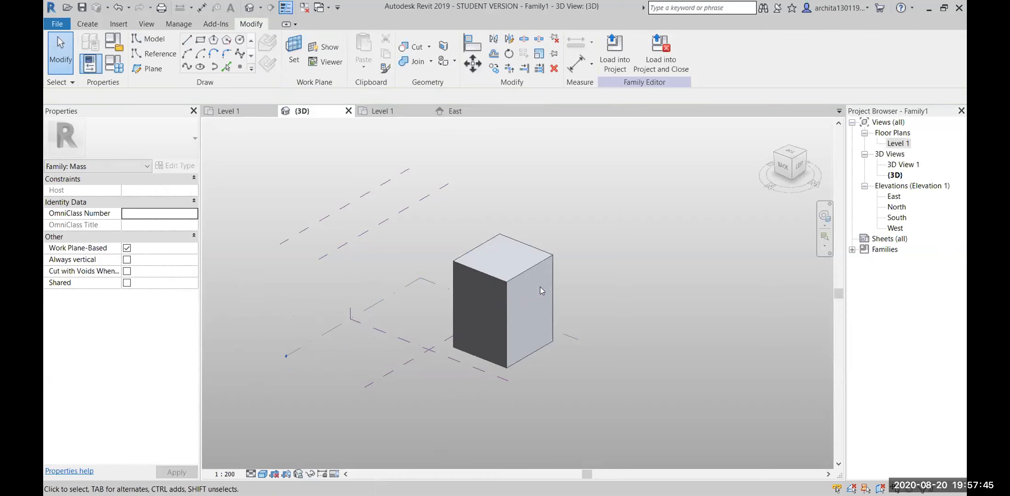
Draw a closed five-sided model-line outline on reference plane 1 with that plane as the active work plane.
{"action": "left_click", "coordinate": [413, 203]}
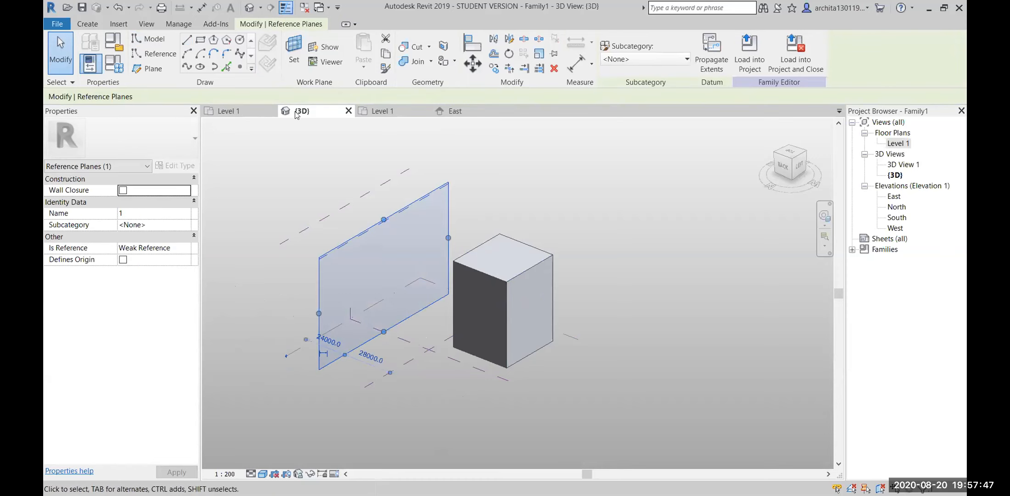
{"action": "left_click", "coordinate": [187, 39]}
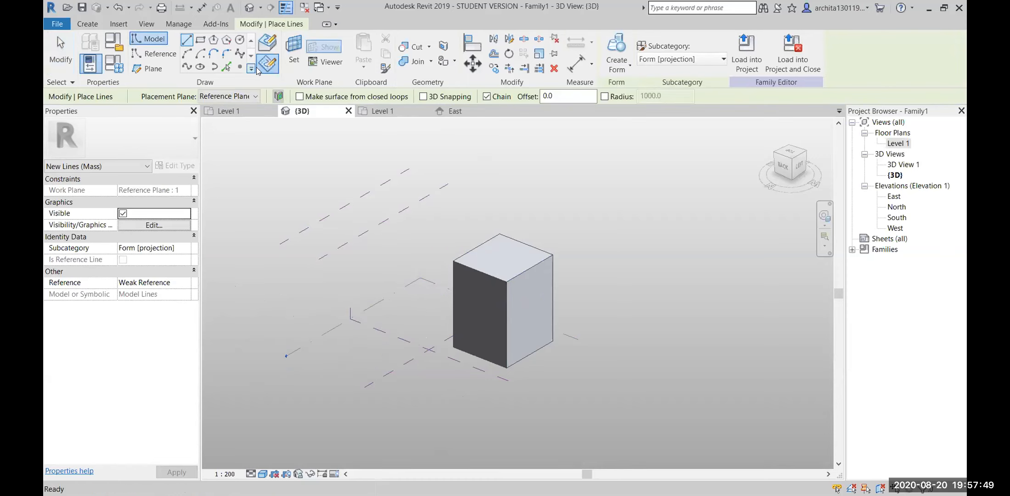
{"action": "left_click", "coordinate": [387, 265]}
{"action": "left_click", "coordinate": [408, 225]}
{"action": "left_click", "coordinate": [434, 246]}
{"action": "left_click", "coordinate": [417, 277]}
{"action": "left_click", "coordinate": [389, 279]}
{"action": "left_click", "coordinate": [388, 265]}
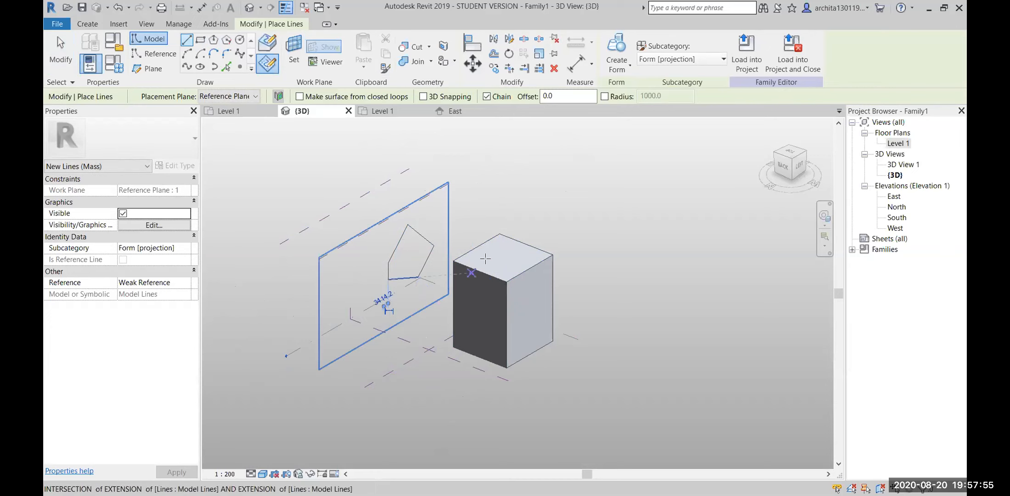
{"action": "key", "text": "Escape"}
{"action": "key", "text": "Escape"}
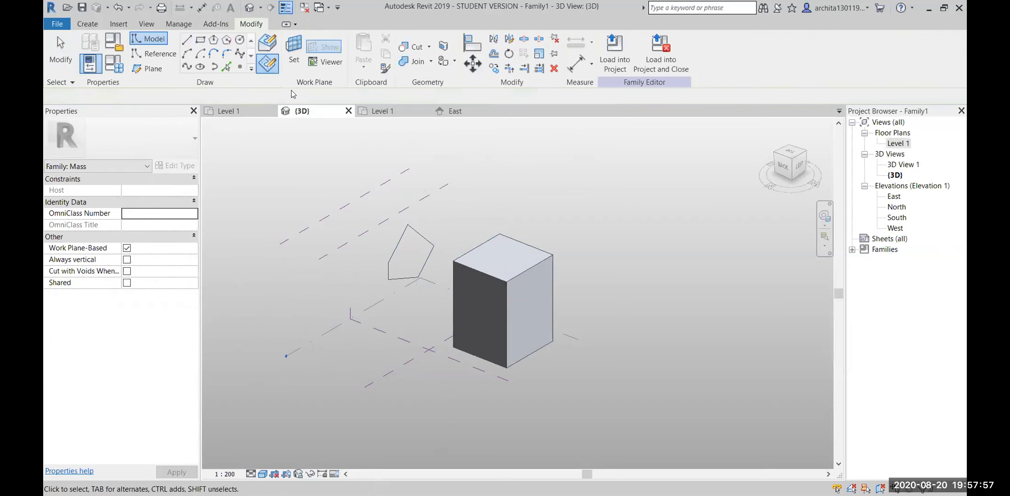
Draw a small tilted four-sided model-line outline on the box's side face using Draw on Face.
{"action": "left_click", "coordinate": [298, 51]}
{"action": "left_click", "coordinate": [185, 43]}
{"action": "left_click", "coordinate": [271, 43]}
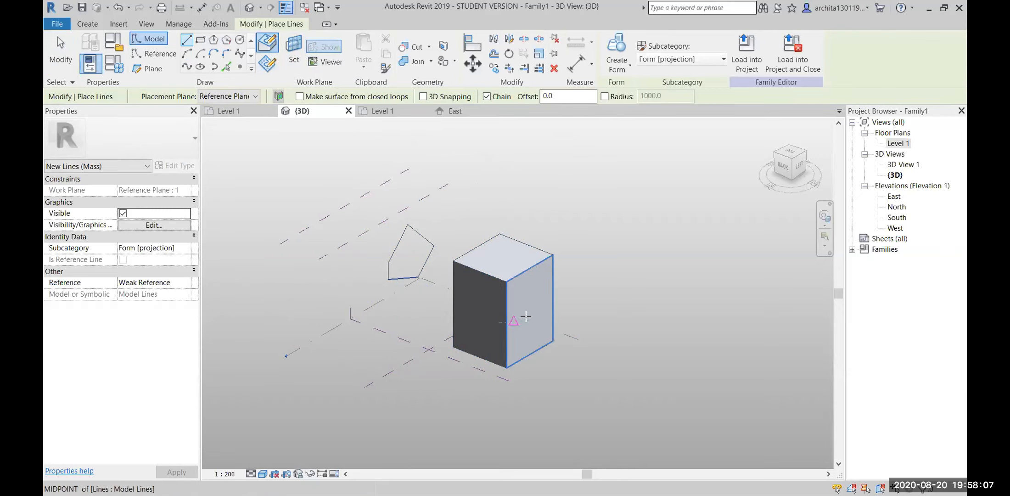
{"action": "left_click", "coordinate": [541, 287]}
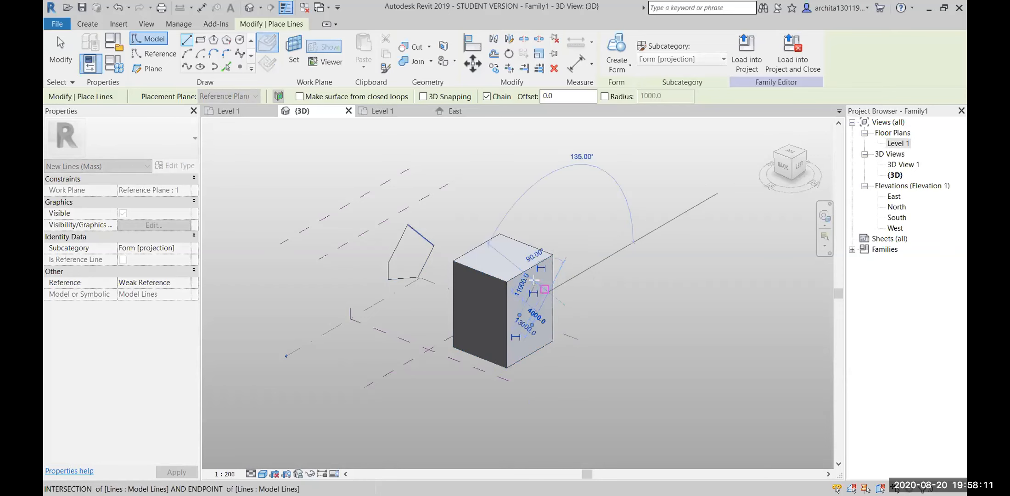
{"action": "left_click", "coordinate": [537, 283]}
{"action": "key", "text": "Escape"}
{"action": "key", "text": "Escape"}
Delete the small outline on the box's face and the five-sided outline on reference plane 1.
{"action": "left_click", "coordinate": [544, 289]}
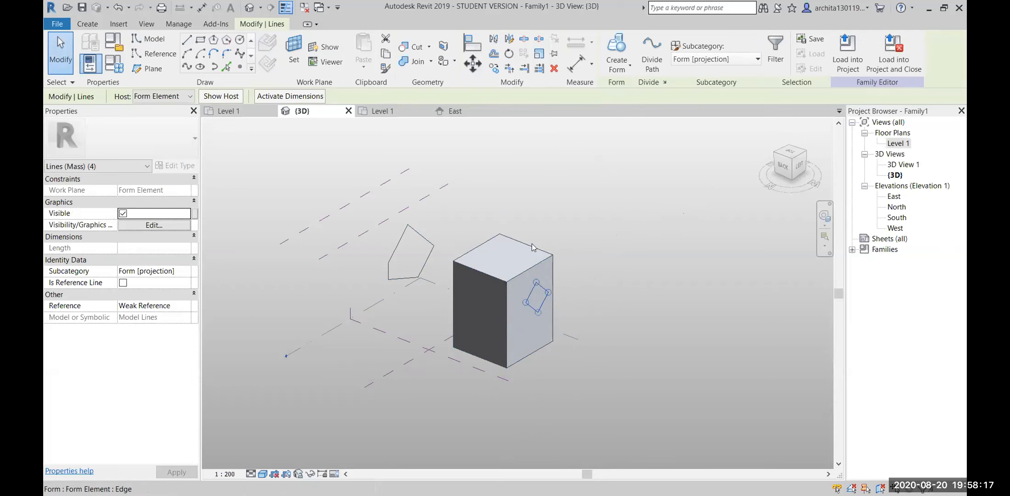
{"action": "key", "text": "Delete"}
{"action": "left_click", "coordinate": [412, 231]}
{"action": "key", "text": "Delete"}
{"action": "key", "text": "Delete"}
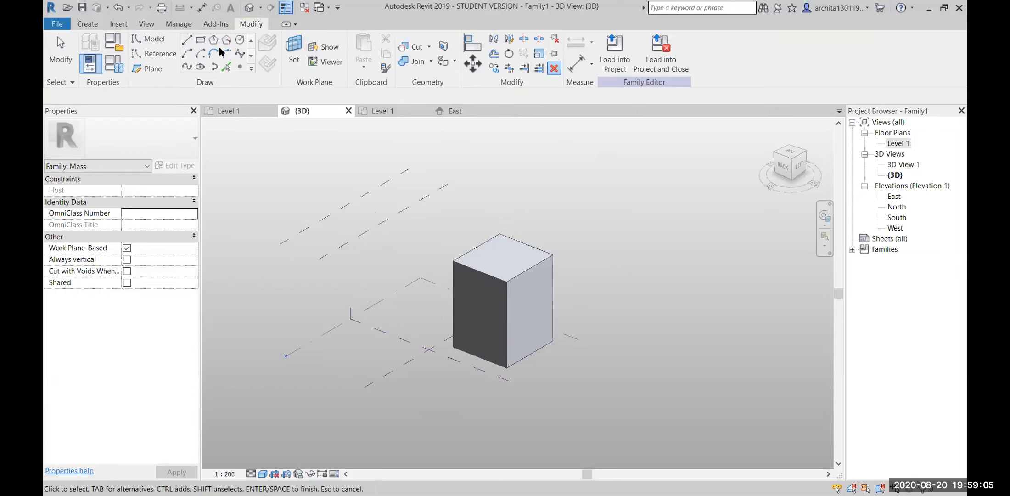
Compare the Draw on Face and Draw on Work Plane modes for model lines with reference plane 1 active.
{"action": "left_click", "coordinate": [187, 39]}
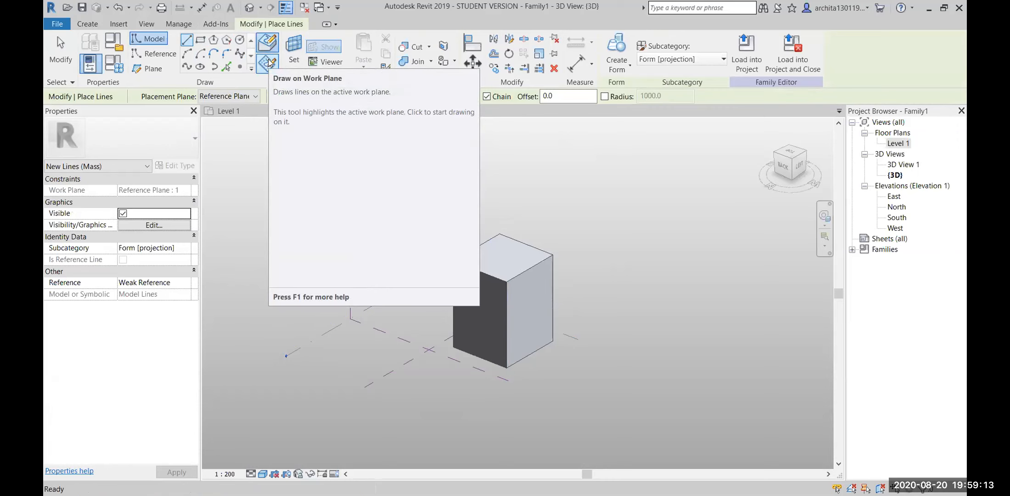
{"action": "left_click", "coordinate": [270, 63]}
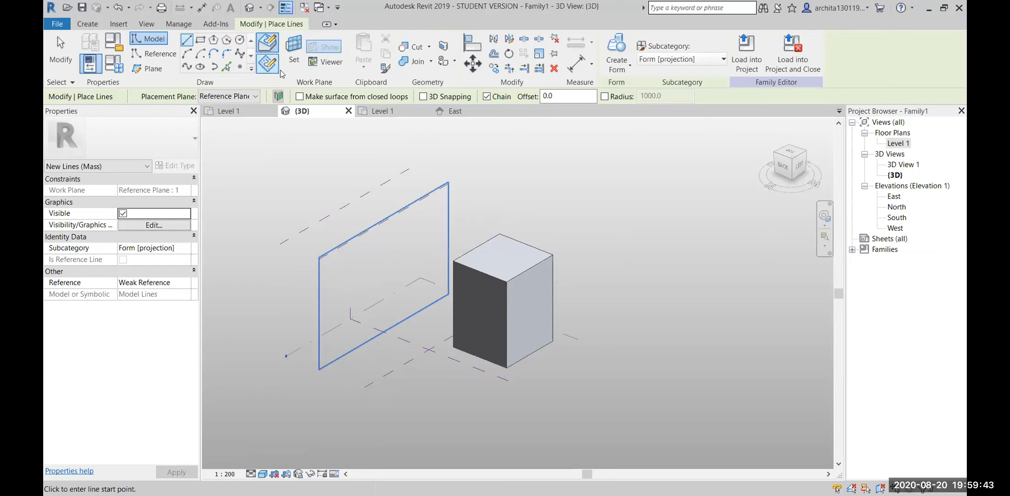
{"action": "left_click", "coordinate": [265, 62]}
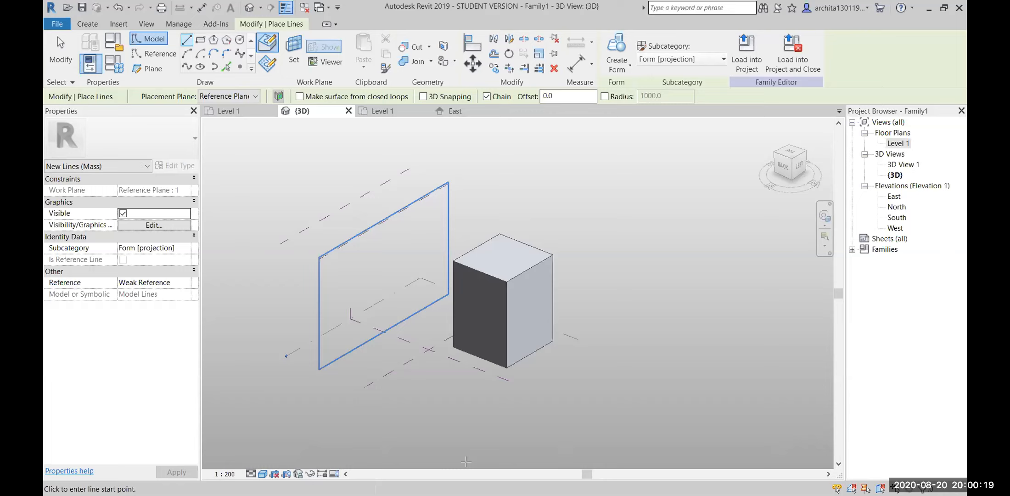
{"action": "scroll", "coordinate": [456, 299], "scroll_direction": "down", "scroll_amount": 2}
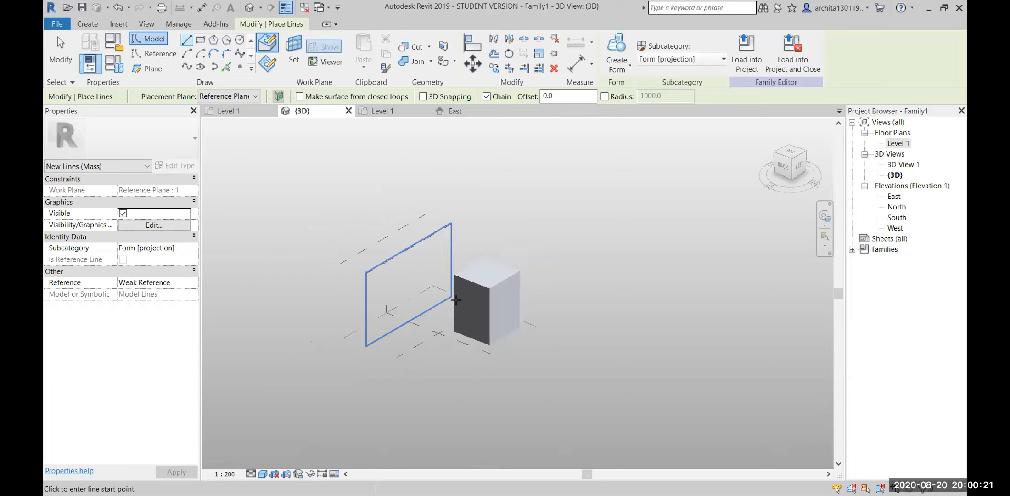
{"action": "scroll", "coordinate": [500, 276], "scroll_direction": "up", "scroll_amount": 2}
{"action": "scroll", "coordinate": [551, 210], "scroll_direction": "down", "scroll_amount": 1}
{"action": "middle_click_drag", "start_coordinate": [552, 211], "coordinate": [640, 225]}
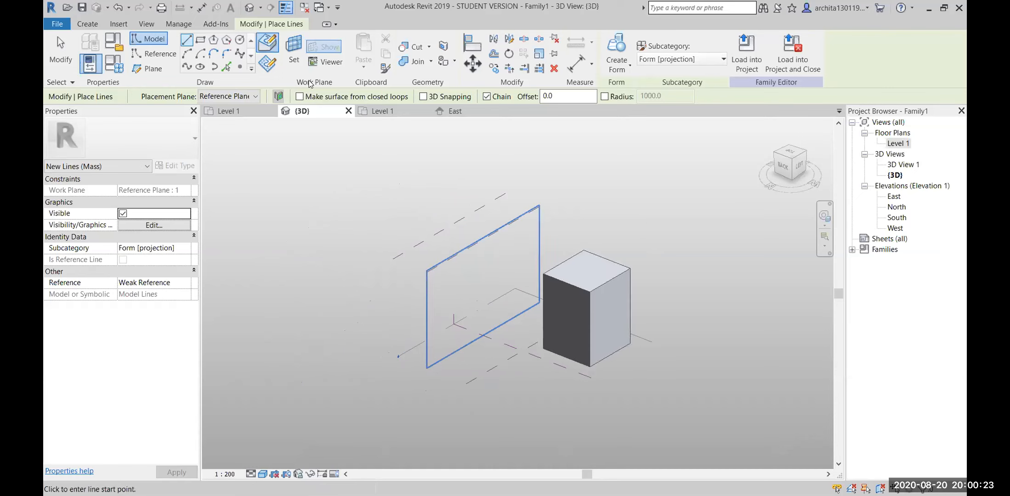
{"action": "left_click", "coordinate": [266, 51]}
{"action": "key", "text": "Escape"}
{"action": "key", "text": "Escape"}
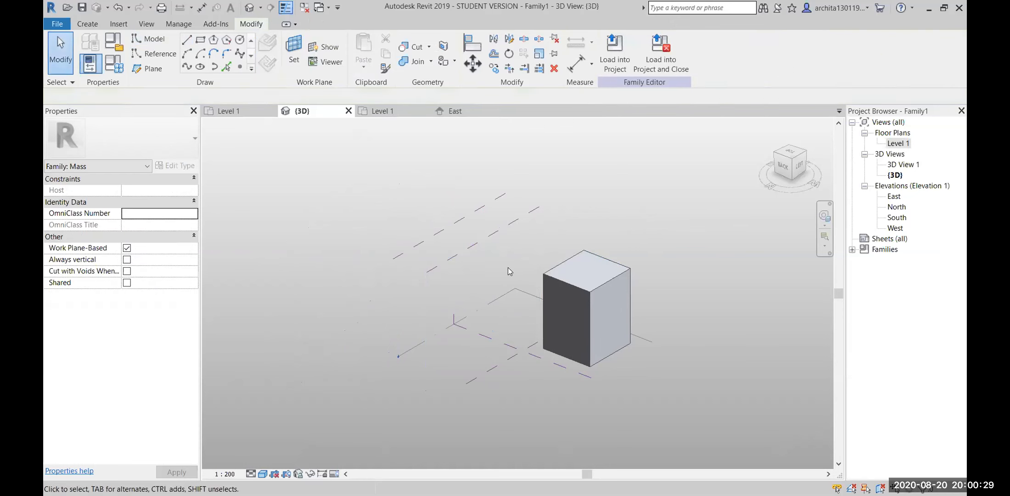
Inspect reference planes 2 and 1 in 3D, and examine their placement relative to the box in the East and North elevations.
{"action": "left_click", "coordinate": [468, 214]}
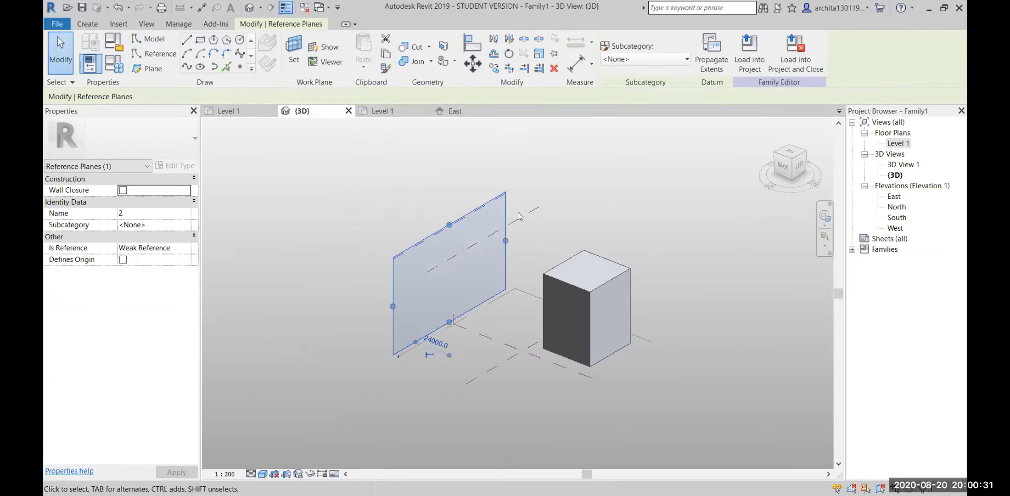
{"action": "left_click", "coordinate": [523, 213]}
{"action": "left_click", "coordinate": [639, 203]}
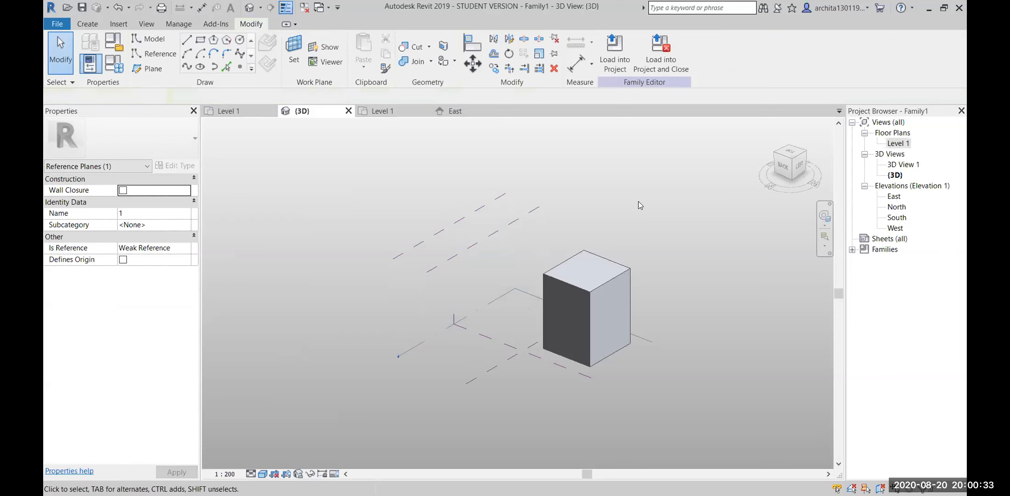
{"action": "double_click", "coordinate": [896, 197]}
{"action": "scroll", "coordinate": [557, 305], "scroll_direction": "down", "scroll_amount": 3}
{"action": "middle_click_drag", "start_coordinate": [558, 307], "coordinate": [521, 309]}
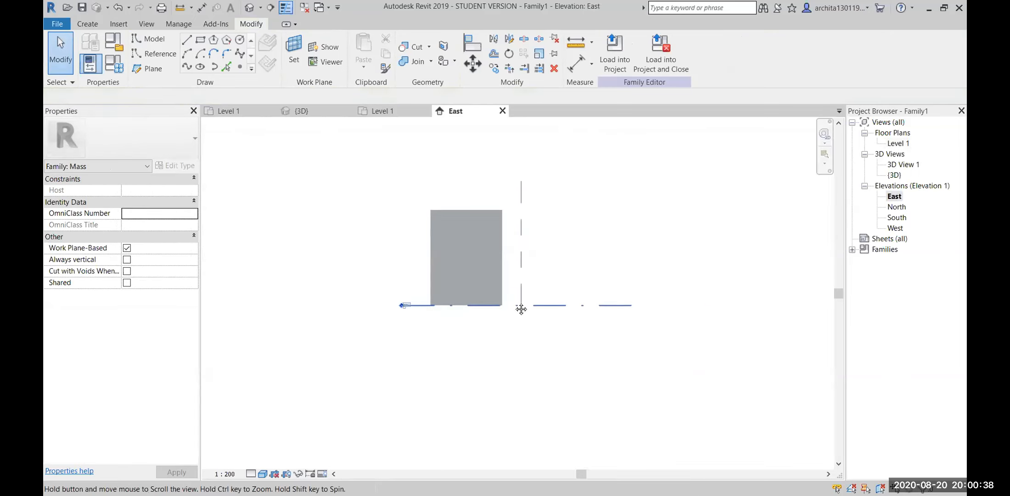
{"action": "double_click", "coordinate": [898, 207]}
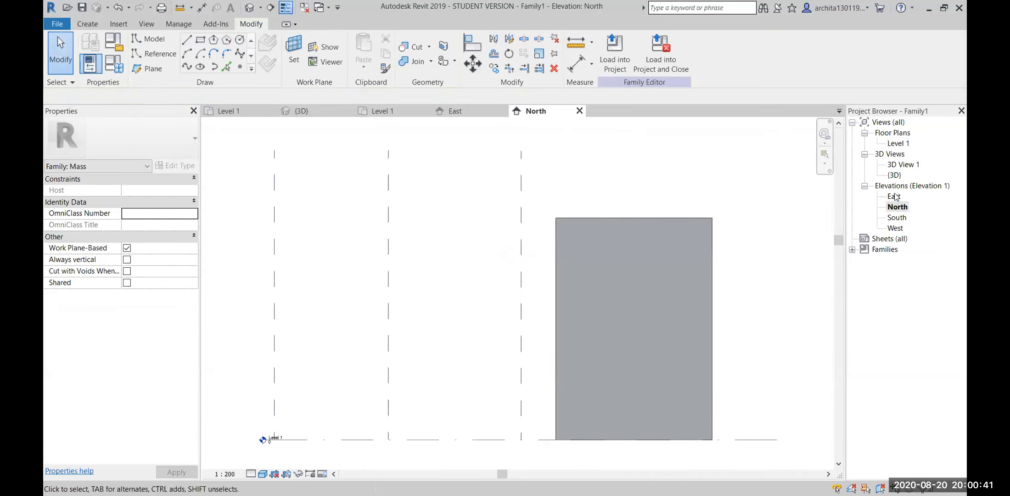
Set Reference Plane : 1 as the work plane by name in the East elevation.
{"action": "double_click", "coordinate": [895, 196]}
{"action": "middle_click_drag", "start_coordinate": [489, 313], "coordinate": [505, 348]}
{"action": "scroll", "coordinate": [482, 335], "scroll_direction": "up", "scroll_amount": 2}
{"action": "scroll", "coordinate": [518, 337], "scroll_direction": "down", "scroll_amount": 1}
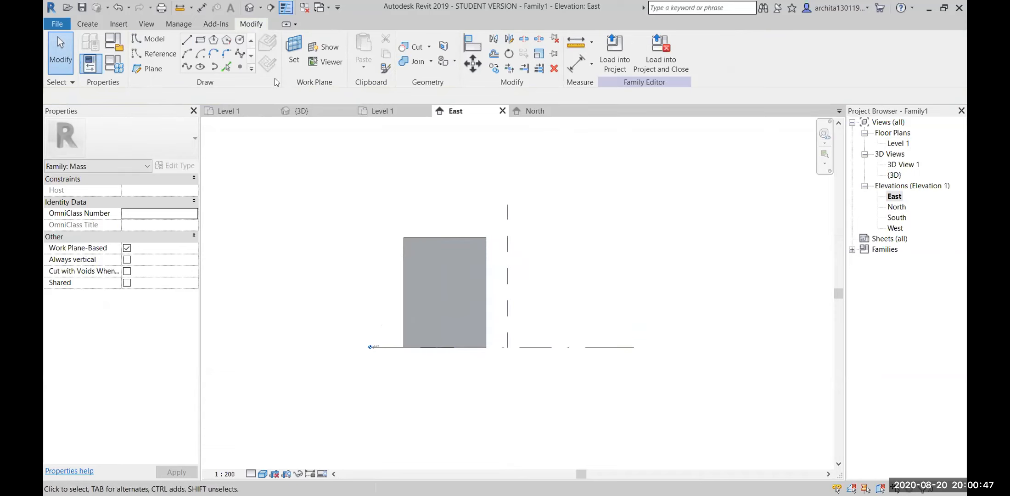
{"action": "left_click", "coordinate": [292, 53]}
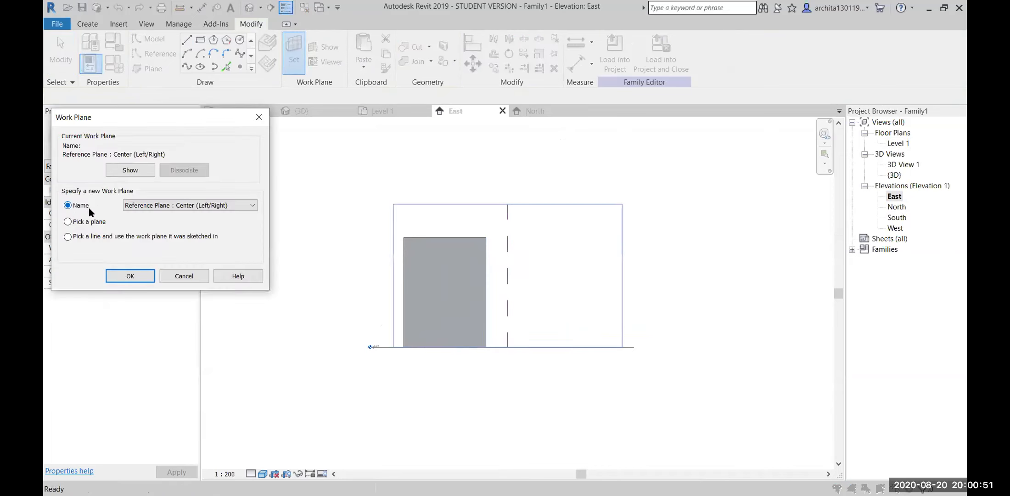
{"action": "left_click", "coordinate": [252, 207]}
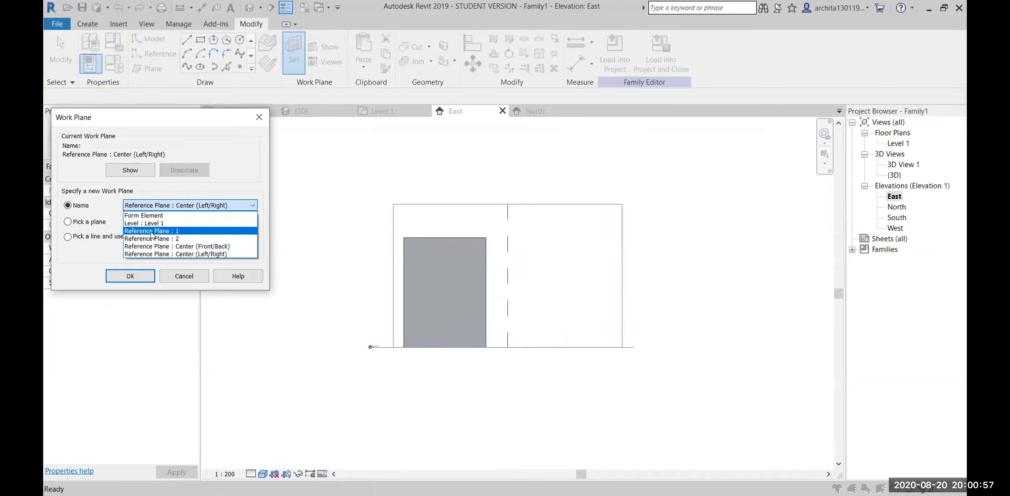
{"action": "left_click", "coordinate": [186, 231]}
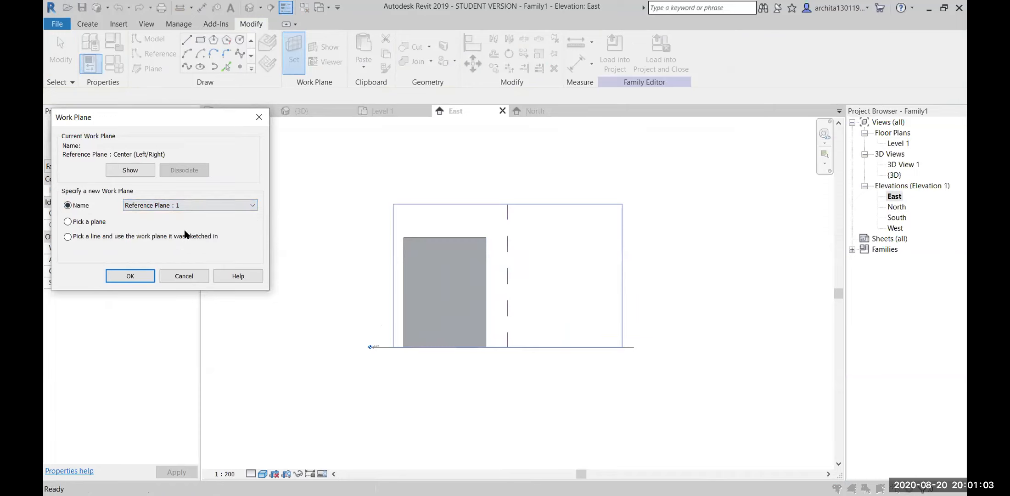
{"action": "left_click", "coordinate": [119, 277]}
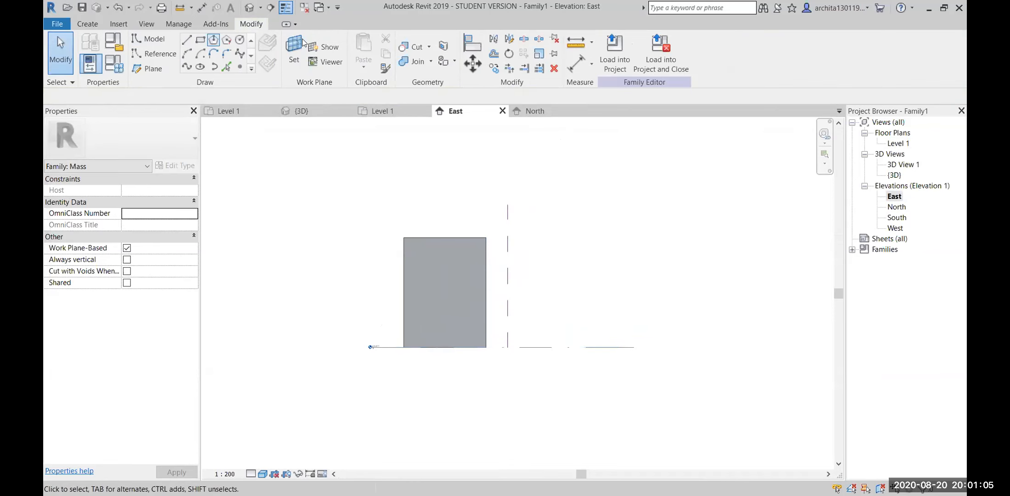
Show the work plane and draw a model-line circle of radius about 19000 beside the box in the East elevation.
{"action": "left_click", "coordinate": [325, 47]}
{"action": "left_click", "coordinate": [239, 40]}
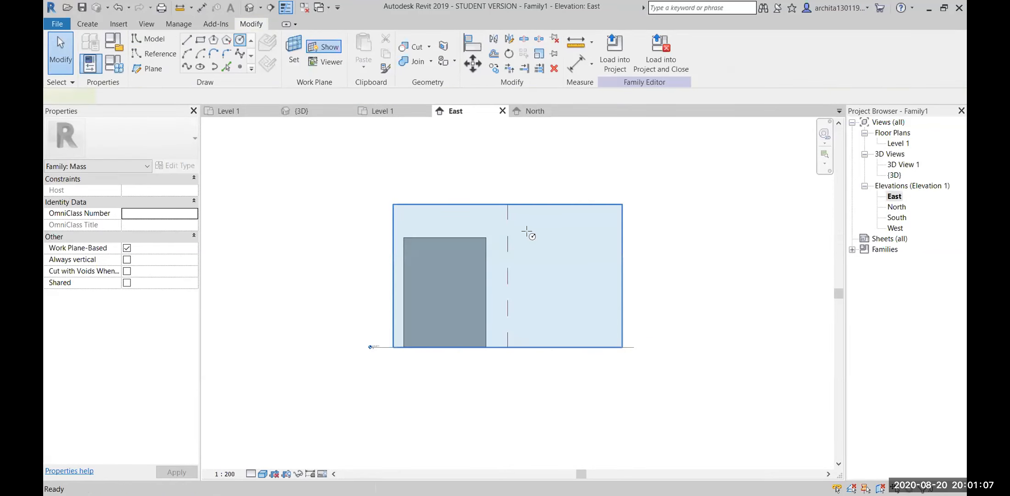
{"action": "left_click", "coordinate": [554, 270]}
{"action": "left_click", "coordinate": [596, 254]}
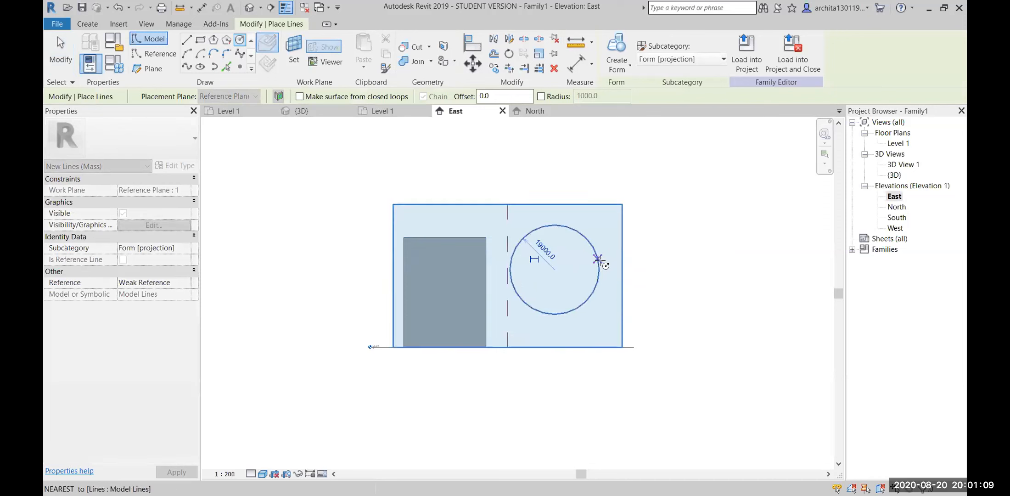
{"action": "key", "text": "Escape"}
{"action": "key", "text": "Escape"}
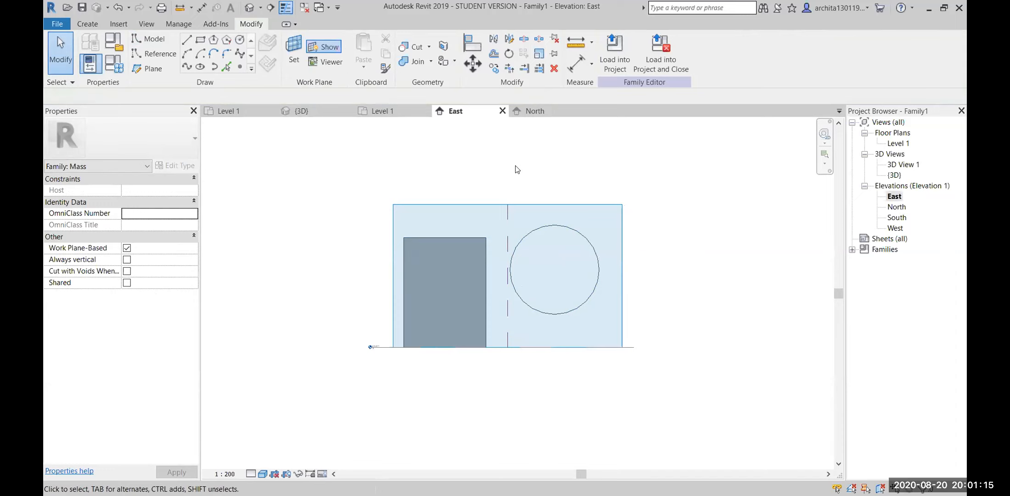
Change the work plane in the East elevation to Reference Plane : 2.
{"action": "scroll", "coordinate": [573, 202], "scroll_direction": "up", "scroll_amount": 1}
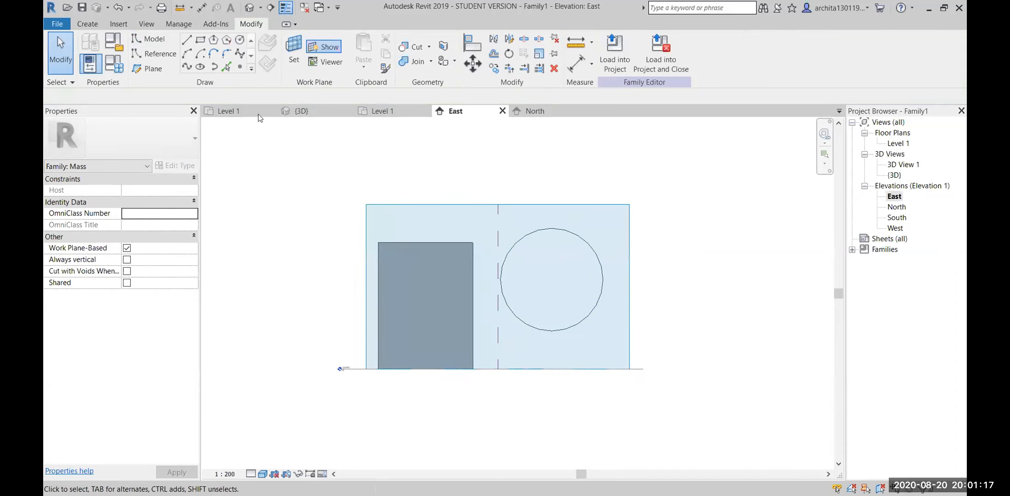
{"action": "scroll", "coordinate": [590, 264], "scroll_direction": "down", "scroll_amount": 1}
{"action": "middle_click_drag", "start_coordinate": [571, 267], "coordinate": [481, 248]}
{"action": "scroll", "coordinate": [481, 248], "scroll_direction": "up", "scroll_amount": 2}
{"action": "left_click", "coordinate": [295, 53]}
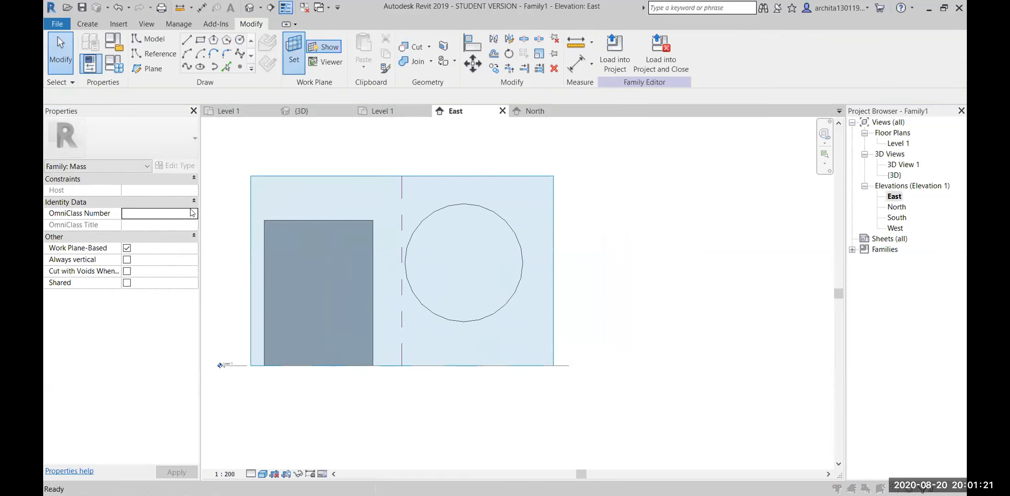
{"action": "left_click", "coordinate": [176, 205]}
{"action": "left_click", "coordinate": [238, 232]}
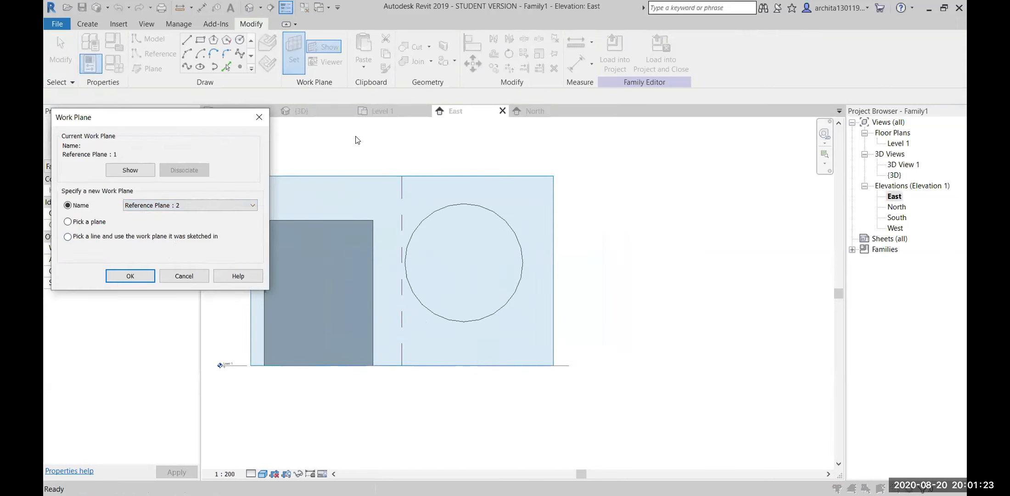
{"action": "left_click", "coordinate": [129, 276]}
Draw a smaller circle on reference plane 2 inside the large circle's outline, and compare both circles in 3D.
{"action": "left_click", "coordinate": [443, 252]}
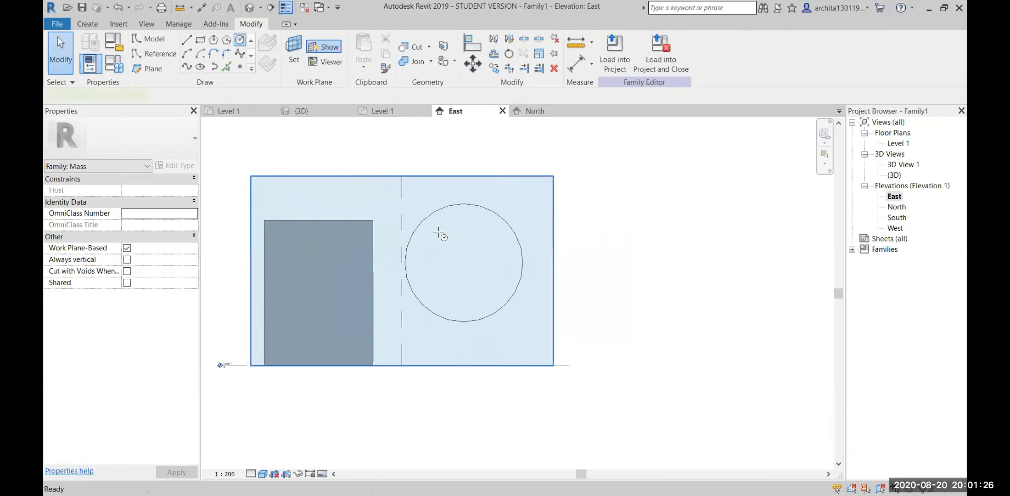
{"action": "left_click", "coordinate": [471, 234]}
{"action": "key", "text": "Escape"}
{"action": "key", "text": "Escape"}
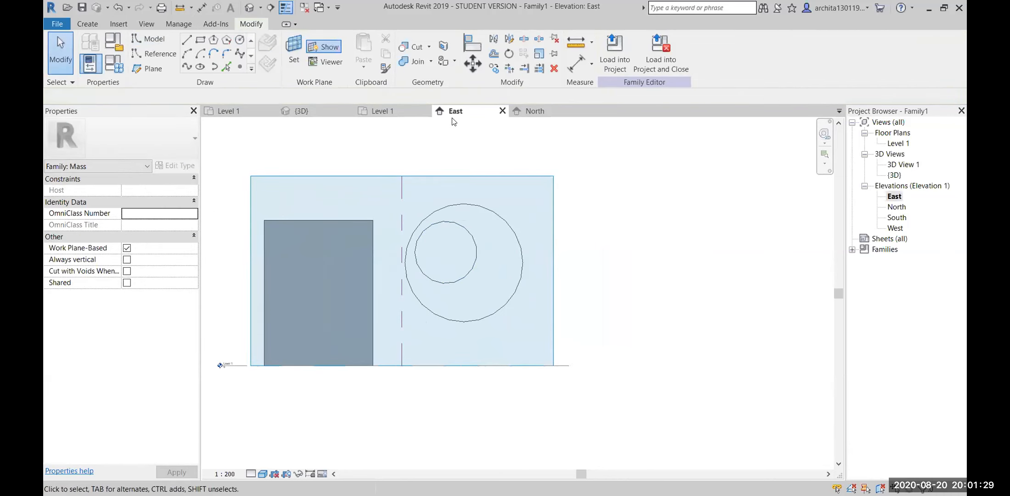
{"action": "left_click", "coordinate": [250, 7]}
{"action": "middle_click_drag", "start_coordinate": [524, 257], "coordinate": [384, 298], "text": "shift"}
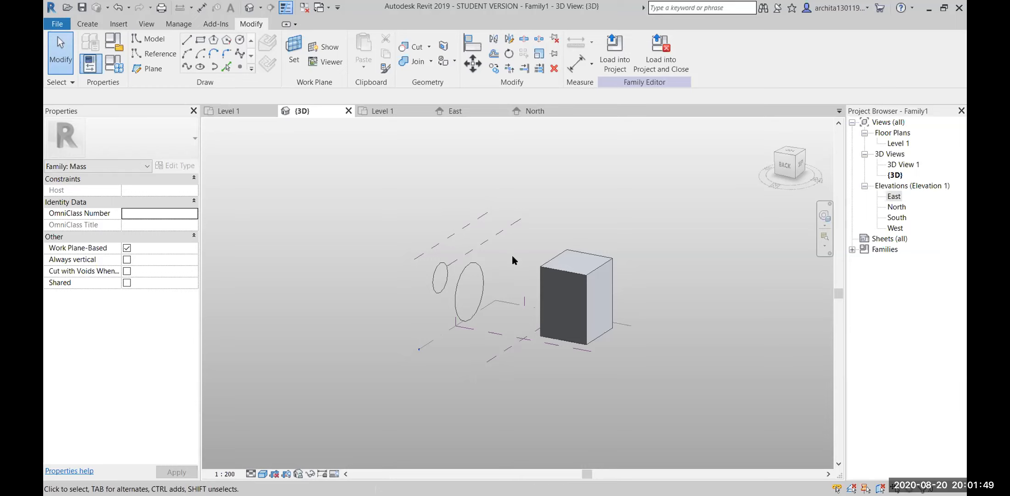
Delete the two circles and the box from the 3D view.
{"action": "left_click_drag", "start_coordinate": [423, 212], "coordinate": [492, 344]}
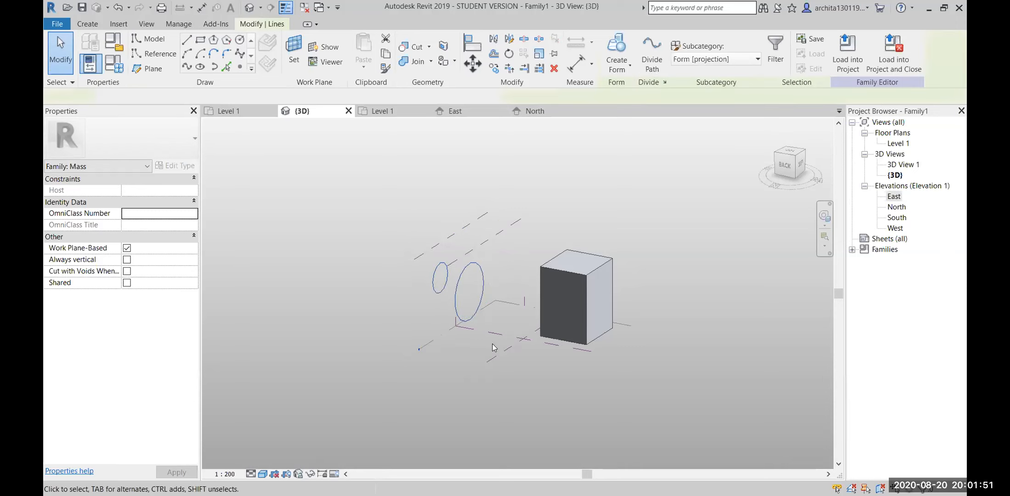
{"action": "key", "text": "Delete"}
{"action": "left_click_drag", "start_coordinate": [522, 179], "coordinate": [618, 409]}
{"action": "key", "text": "Delete"}
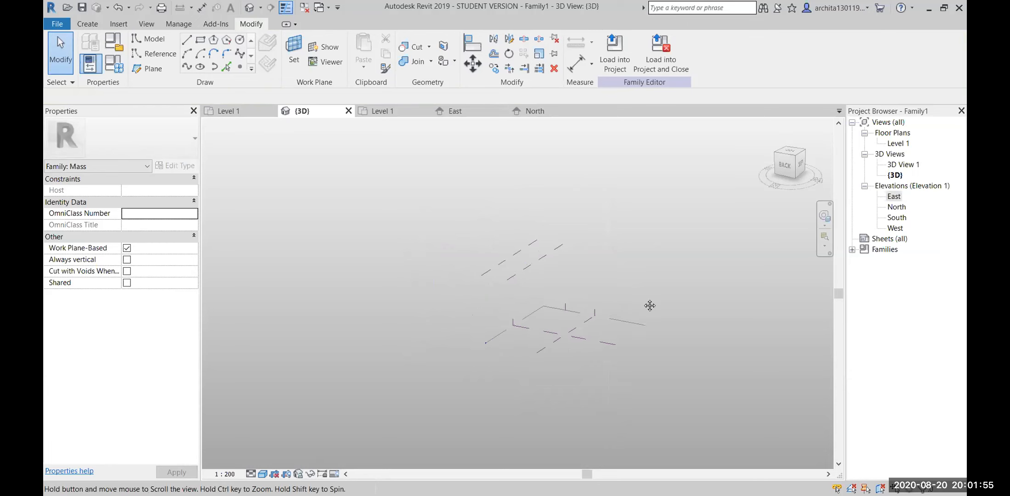
Delete reference planes 1 and 2, keeping only the center planes and Level 1.
{"action": "middle_click_drag", "start_coordinate": [607, 315], "coordinate": [531, 270], "text": "shift"}
{"action": "left_click", "coordinate": [542, 250]}
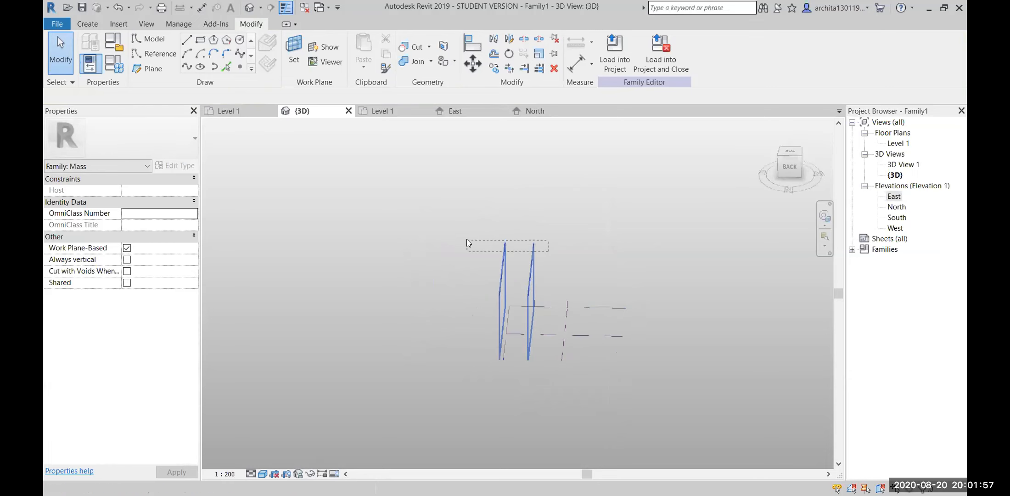
{"action": "key", "text": "Delete"}
Make Level 1 the visible work plane, and orient the 3D view to the top with north up.
{"action": "scroll", "coordinate": [560, 252], "scroll_direction": "up", "scroll_amount": 3}
{"action": "scroll", "coordinate": [560, 251], "scroll_direction": "down", "scroll_amount": 2}
{"action": "middle_click_drag", "start_coordinate": [560, 252], "coordinate": [609, 282], "text": "shift"}
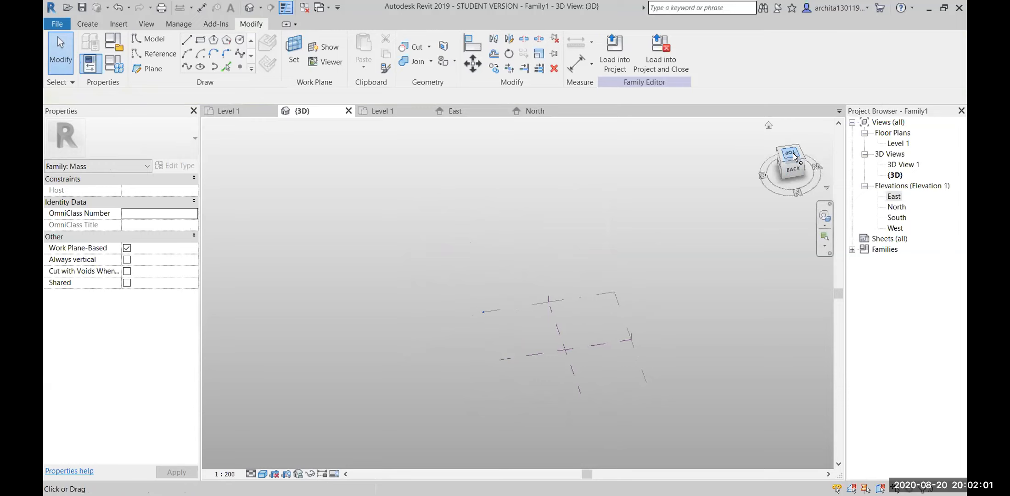
{"action": "left_click", "coordinate": [794, 156]}
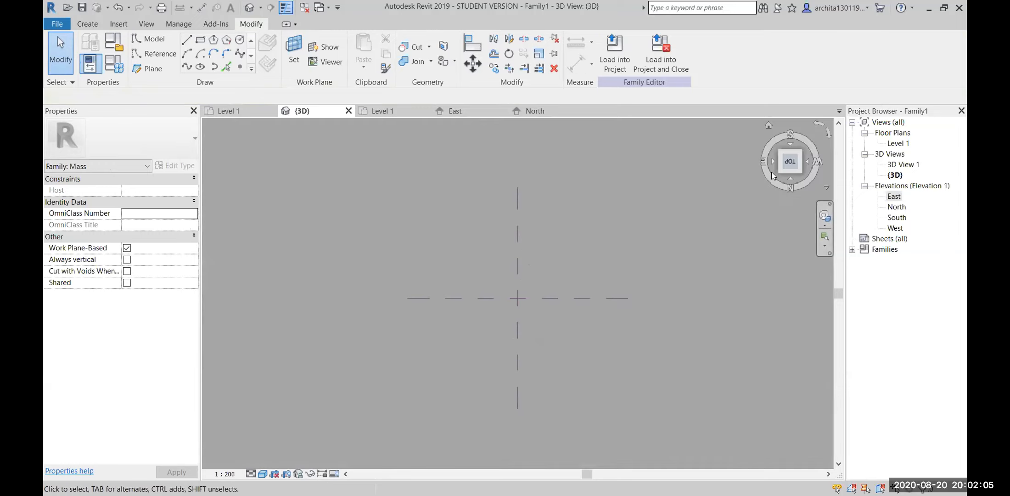
{"action": "scroll", "coordinate": [571, 241], "scroll_direction": "down", "scroll_amount": 1}
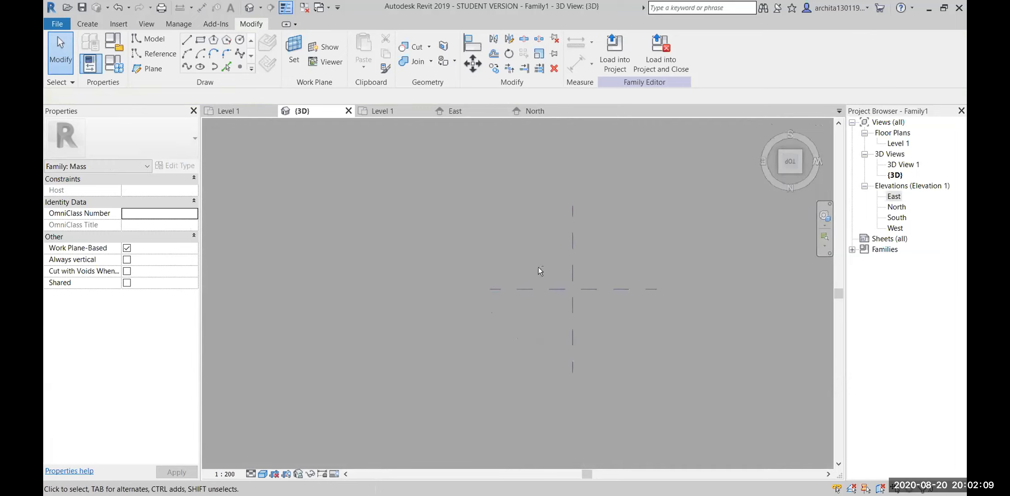
{"action": "middle_click_drag", "start_coordinate": [538, 266], "coordinate": [483, 167], "text": "shift"}
{"action": "left_click", "coordinate": [586, 229]}
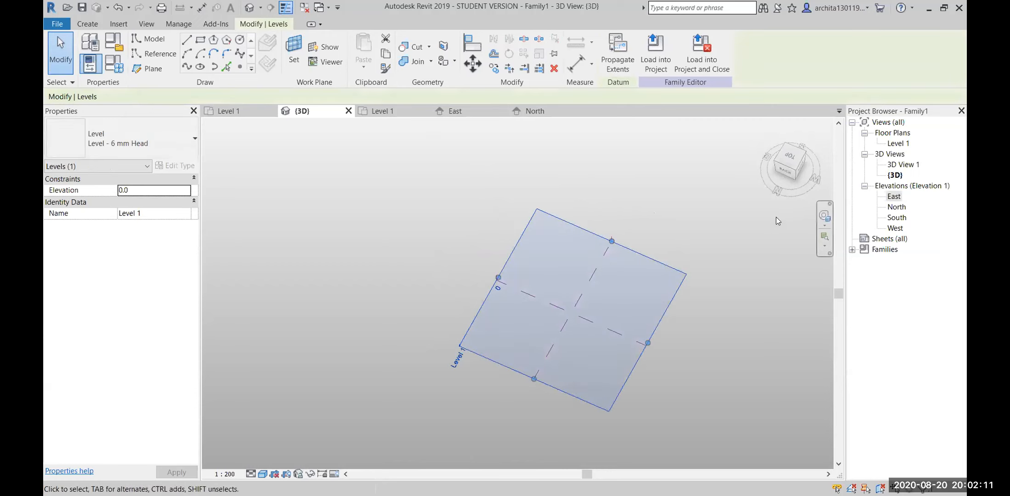
{"action": "left_click", "coordinate": [796, 154]}
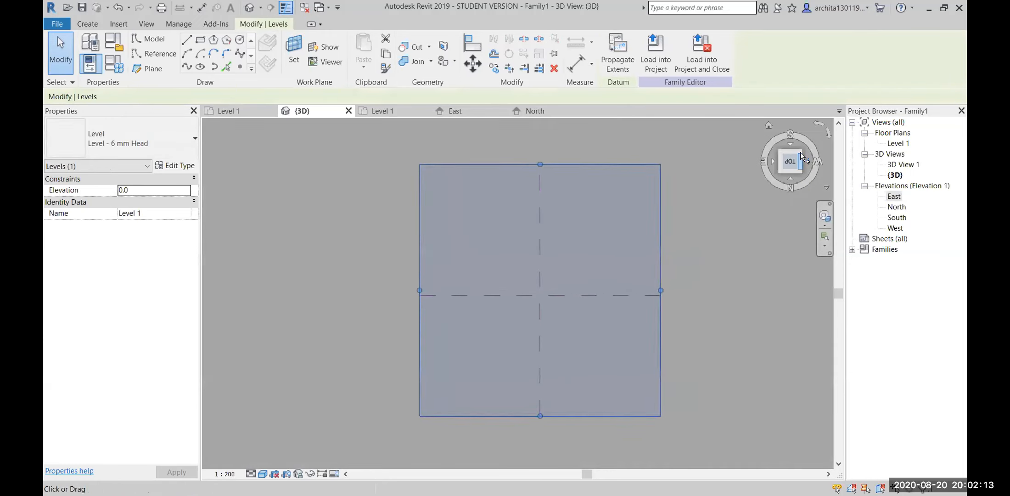
{"action": "left_click", "coordinate": [828, 131]}
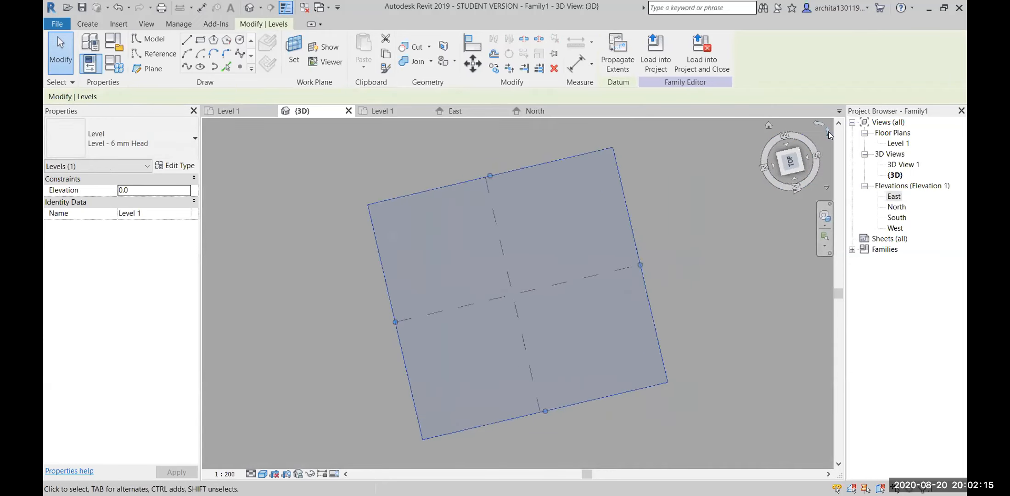
{"action": "left_click", "coordinate": [691, 298]}
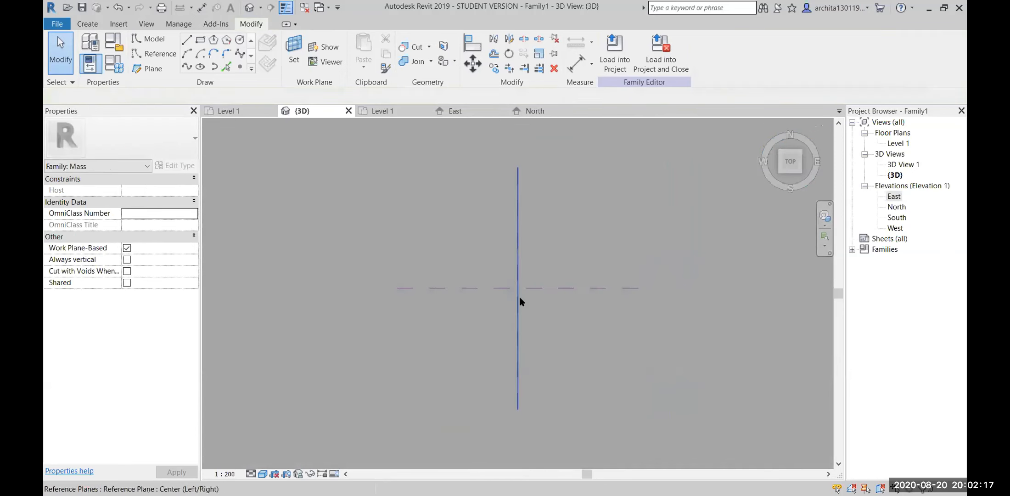
{"action": "left_click", "coordinate": [325, 46]}
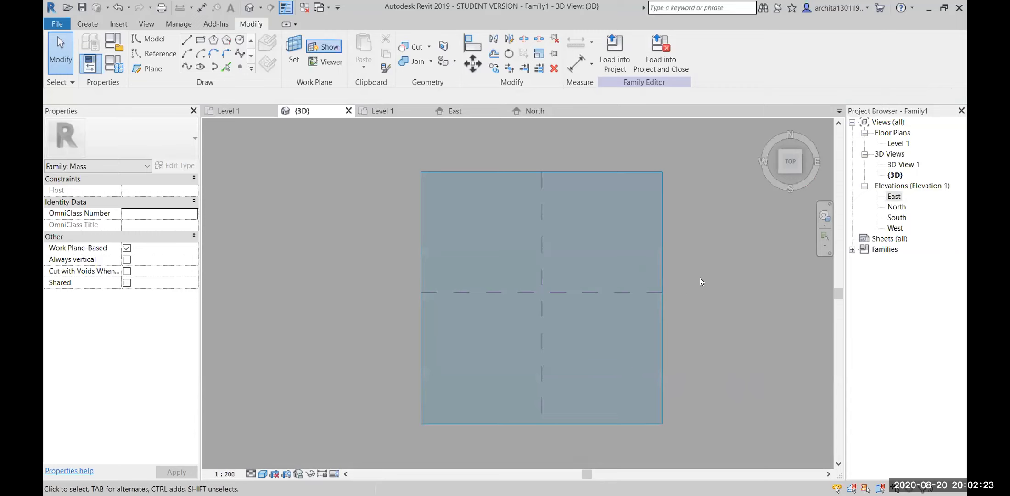
Sketch a model-line rectangle in the northwest quadrant of Level 1.
{"action": "left_click", "coordinate": [200, 40]}
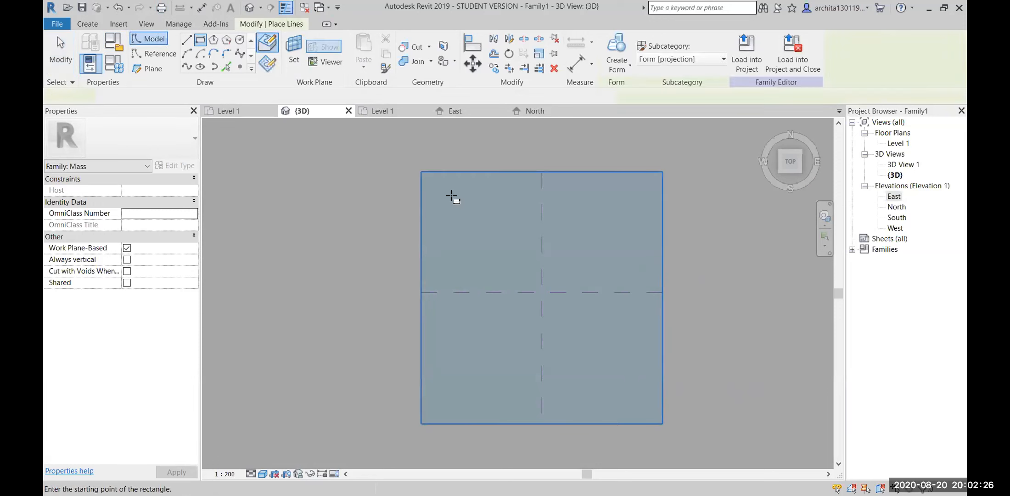
{"action": "left_click", "coordinate": [522, 273]}
{"action": "key", "text": "Escape"}
{"action": "key", "text": "Escape"}
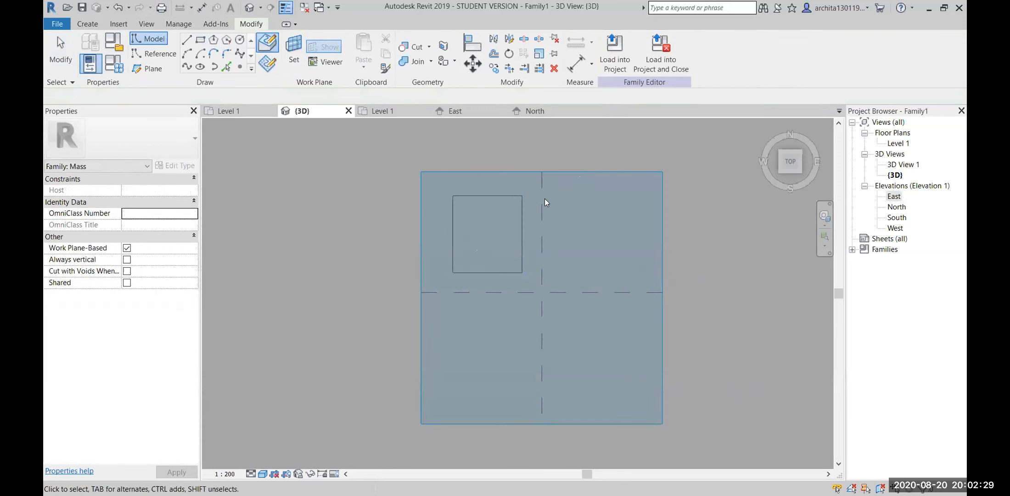
Create a solid form from the rectangle and pull its top face up into a taller box.
{"action": "key", "text": "Tab"}
{"action": "left_click", "coordinate": [520, 198]}
{"action": "left_click", "coordinate": [617, 50]}
{"action": "scroll", "coordinate": [546, 295], "scroll_direction": "down", "scroll_amount": 2}
{"action": "middle_click_drag", "start_coordinate": [517, 306], "coordinate": [573, 191], "text": "shift"}
{"action": "scroll", "coordinate": [487, 248], "scroll_direction": "up", "scroll_amount": 2}
{"action": "left_click_drag", "start_coordinate": [488, 248], "coordinate": [488, 145]}
{"action": "left_click", "coordinate": [341, 240]}
Draw an upright model-line rectangle on the box's front face.
{"action": "scroll", "coordinate": [340, 240], "scroll_direction": "down", "scroll_amount": 2}
{"action": "middle_click_drag", "start_coordinate": [448, 234], "coordinate": [510, 220], "text": "shift"}
{"action": "scroll", "coordinate": [514, 214], "scroll_direction": "up", "scroll_amount": 2}
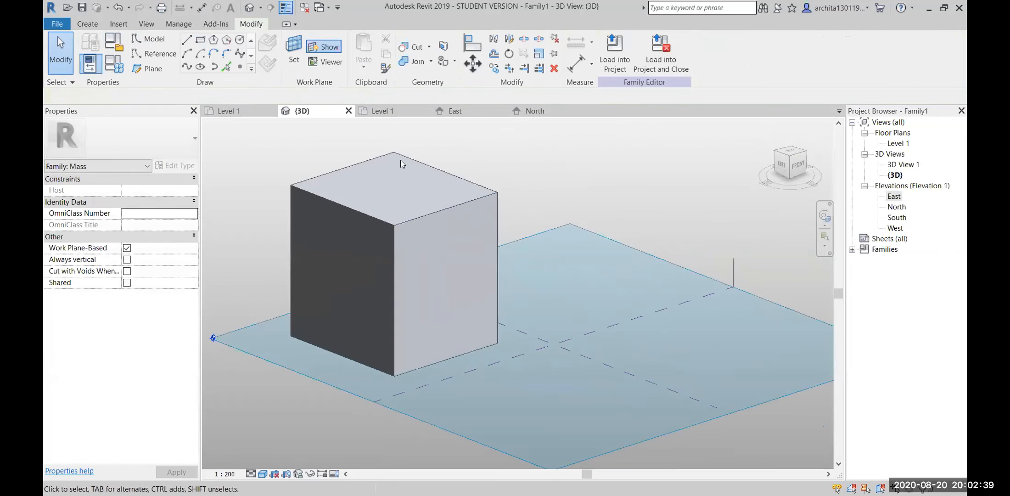
{"action": "left_click", "coordinate": [200, 41]}
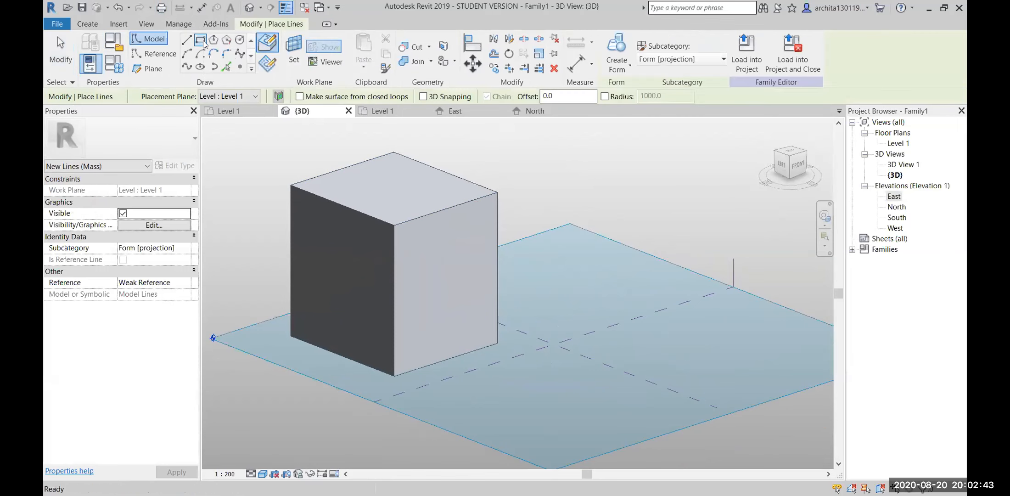
{"action": "scroll", "coordinate": [501, 268], "scroll_direction": "up", "scroll_amount": 3}
{"action": "left_click", "coordinate": [403, 225]}
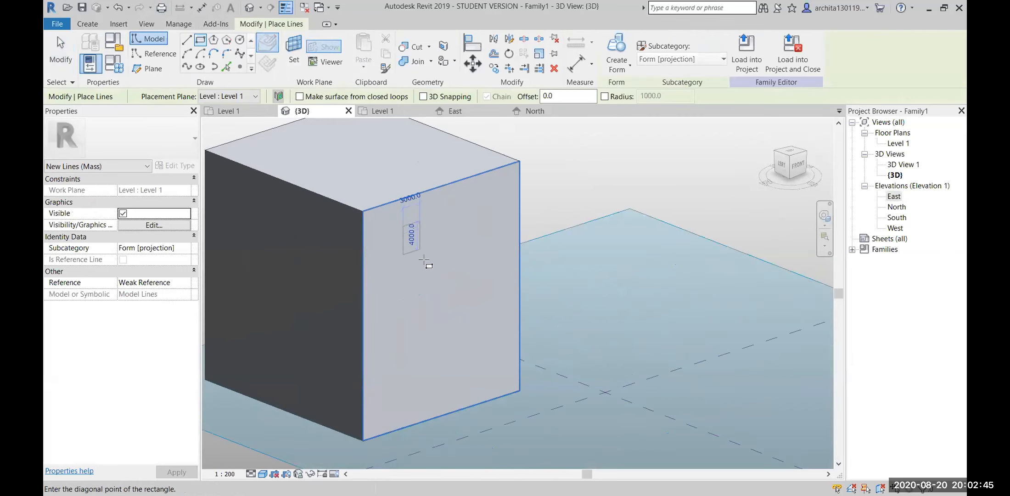
{"action": "left_click", "coordinate": [481, 322]}
{"action": "key", "text": "Escape"}
{"action": "key", "text": "Escape"}
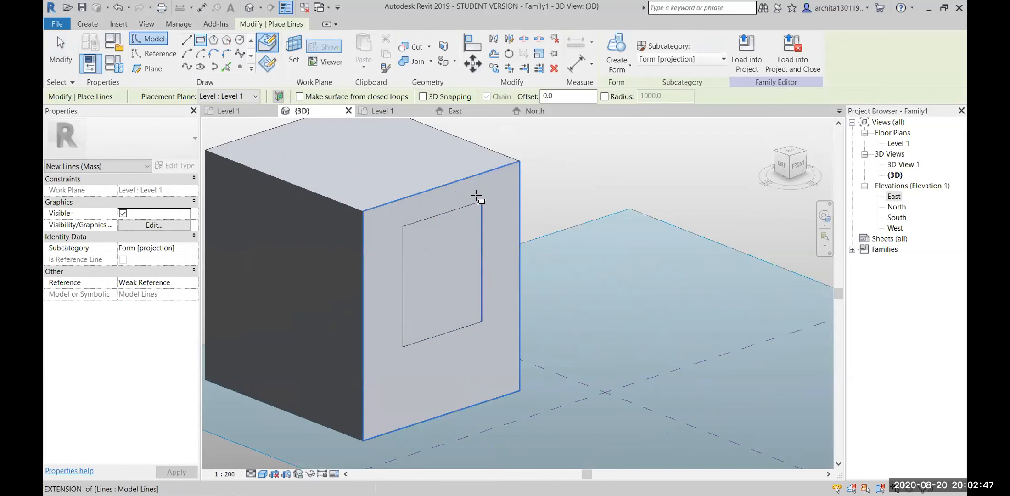
Create a void form from the front-face rectangle to cut a recess into the box, and inspect the cut.
{"action": "left_click", "coordinate": [462, 210]}
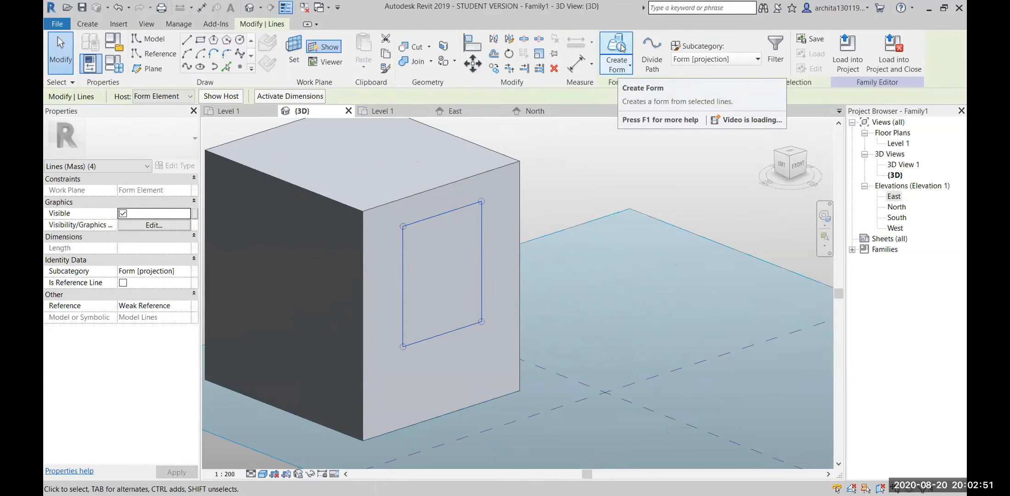
{"action": "left_click", "coordinate": [626, 67]}
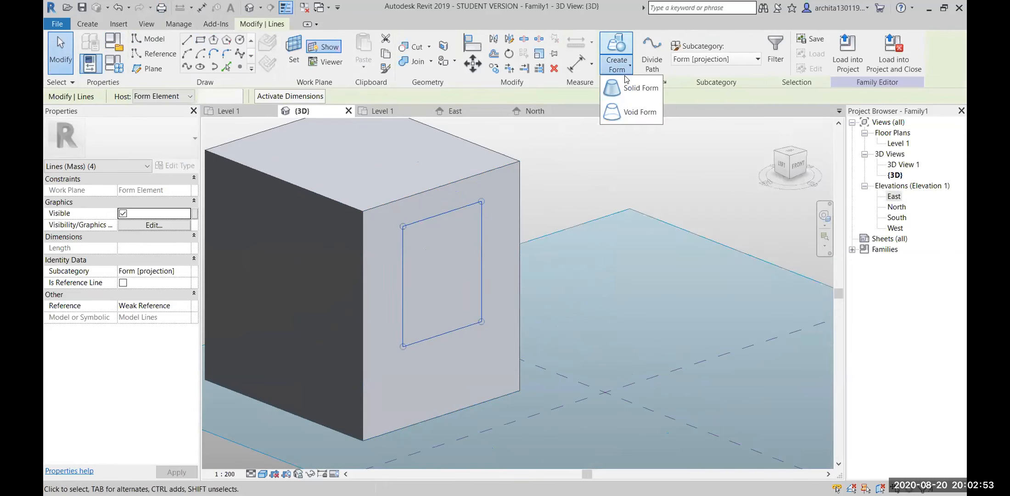
{"action": "left_click", "coordinate": [640, 111]}
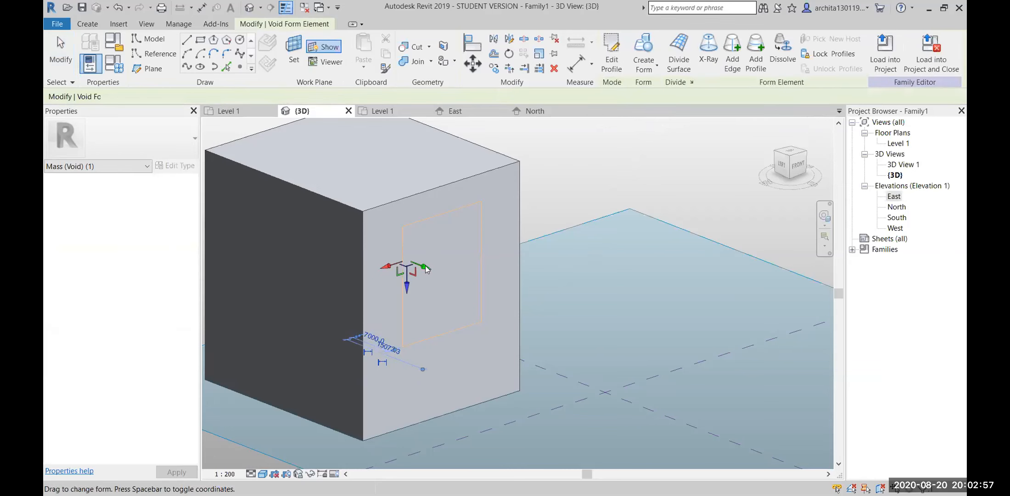
{"action": "mouse_move", "coordinate": [426, 266]}
{"action": "left_mouse_down"}
{"action": "mouse_move", "coordinate": [453, 277]}
{"action": "mouse_move", "coordinate": [428, 264]}
{"action": "left_mouse_up"}
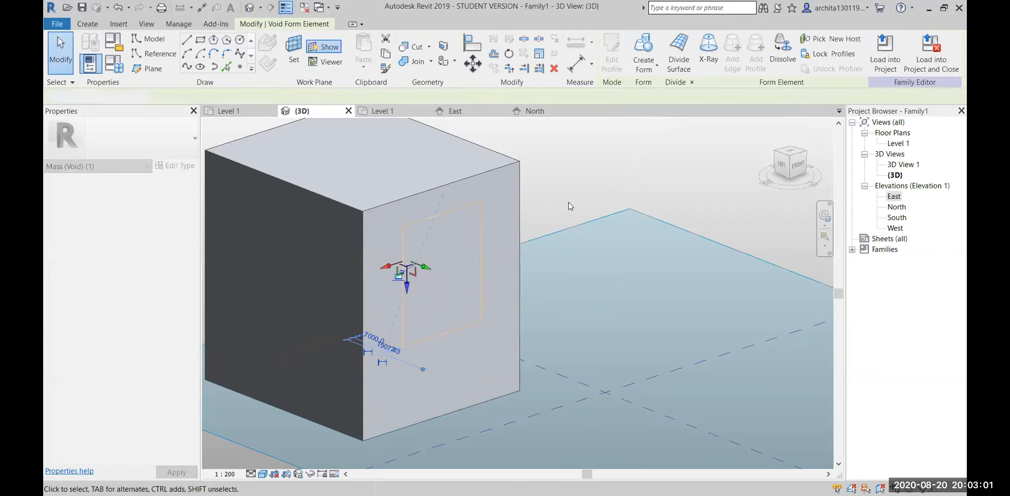
{"action": "left_click", "coordinate": [569, 202]}
{"action": "scroll", "coordinate": [431, 304], "scroll_direction": "up", "scroll_amount": 1}
{"action": "scroll", "coordinate": [431, 304], "scroll_direction": "down", "scroll_amount": 2}
{"action": "middle_click_drag", "start_coordinate": [430, 314], "coordinate": [461, 266], "text": "shift"}
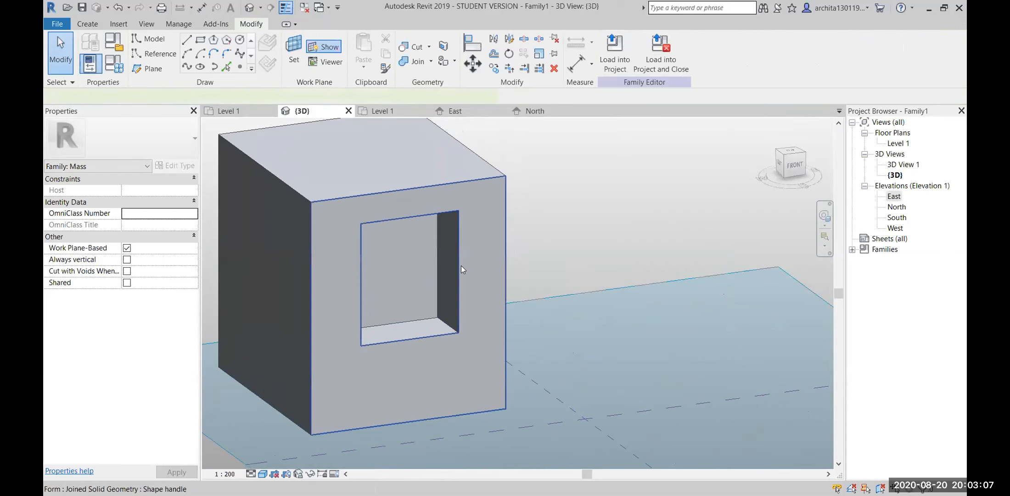
Examine the selectable faces around the rectangular recess in the box's front face.
{"action": "left_click", "coordinate": [462, 269]}
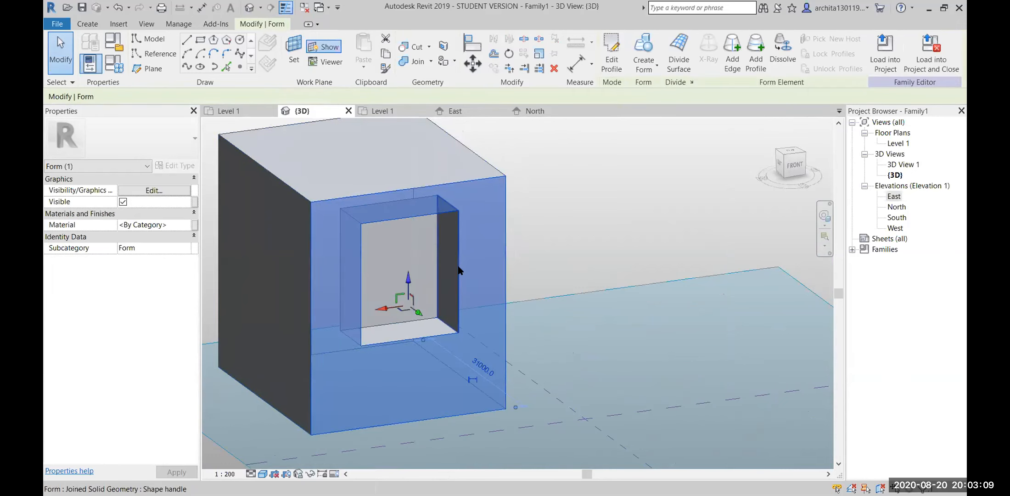
{"action": "left_click", "coordinate": [562, 202]}
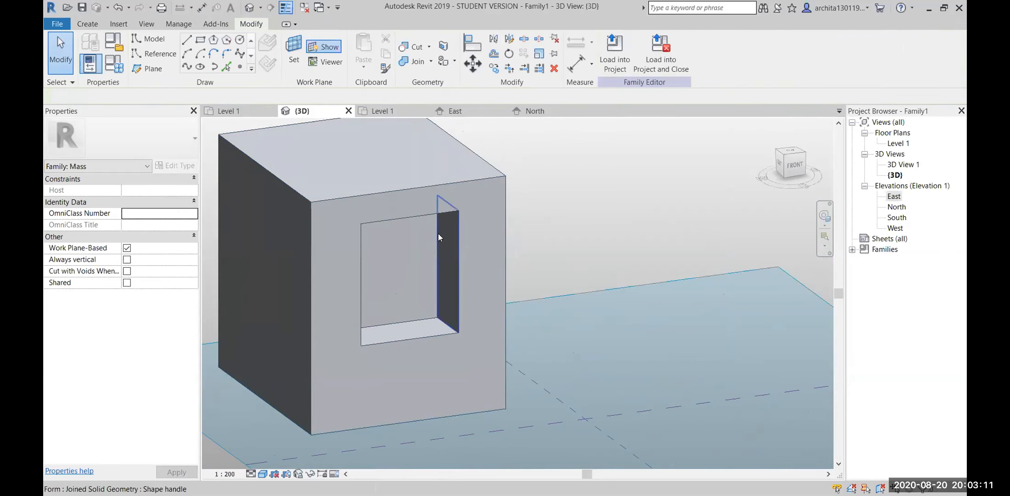
{"action": "key", "text": "Tab"}
{"action": "key", "text": "Tab"}
{"action": "key", "text": "Tab"}
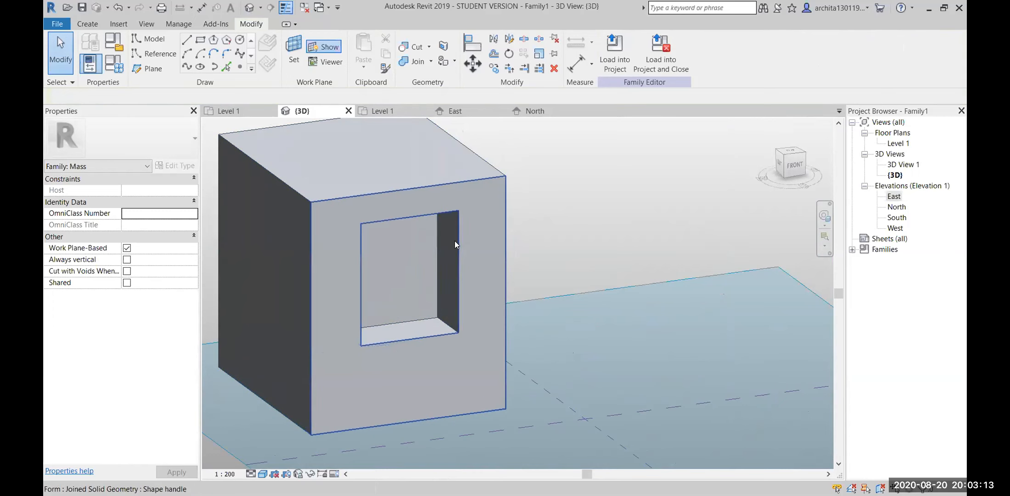
Open the rectangular void's profile for editing, finish the sketch, and select the void at the edge of its opening.
{"action": "left_click", "coordinate": [454, 241]}
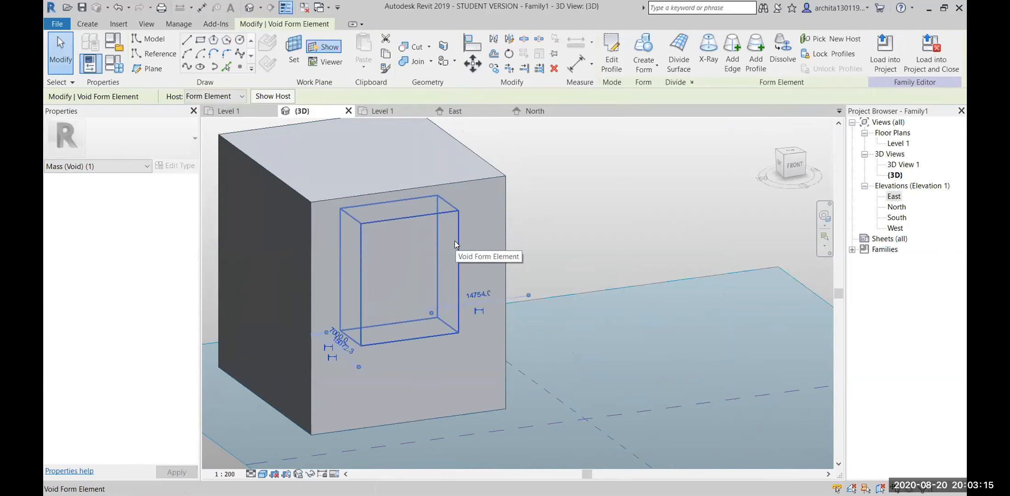
{"action": "double_click", "coordinate": [455, 240]}
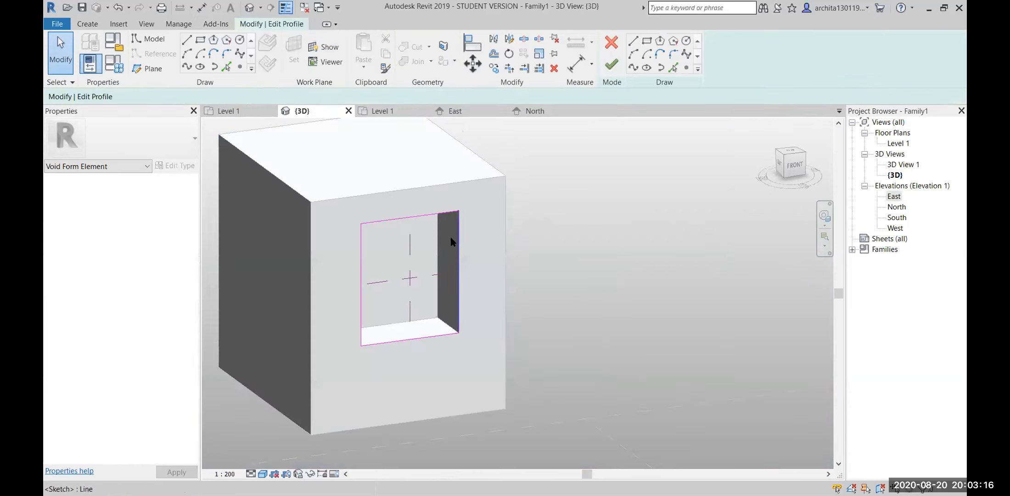
{"action": "left_click", "coordinate": [610, 68]}
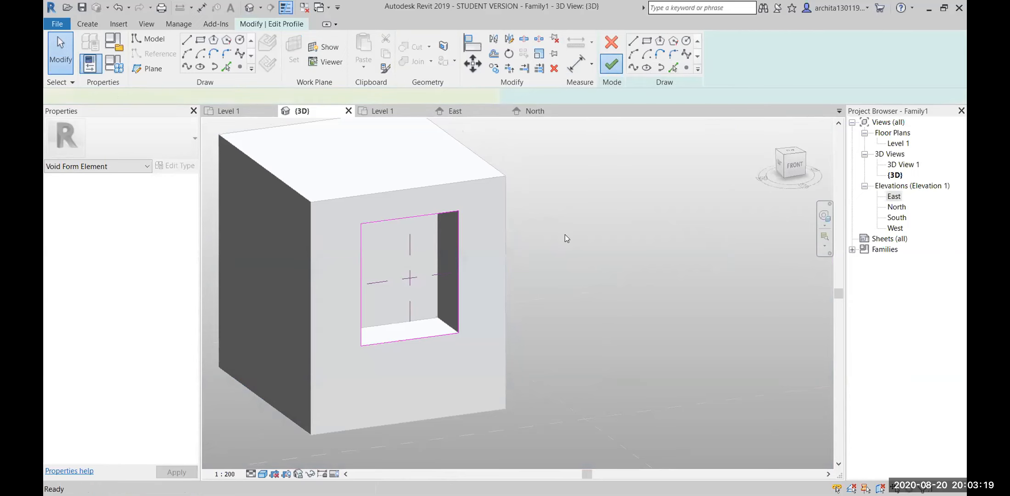
{"action": "left_click", "coordinate": [564, 237]}
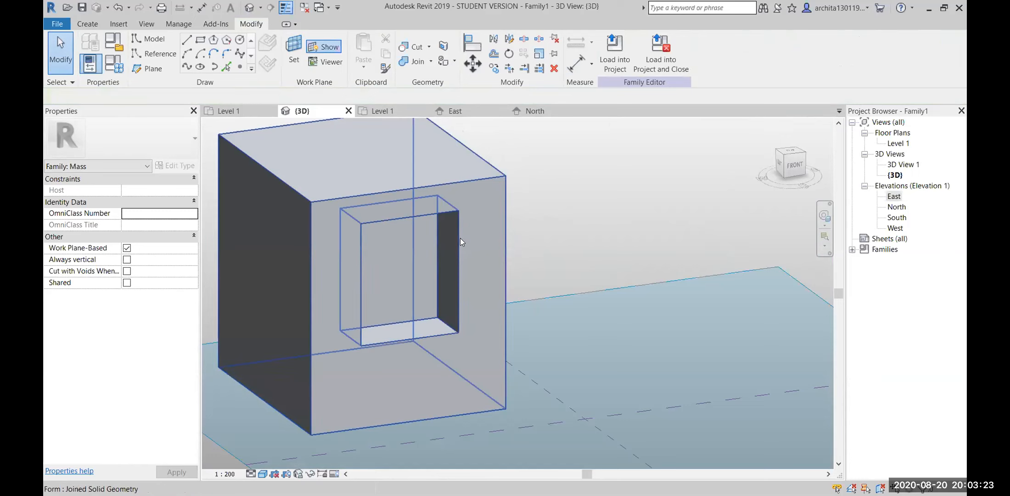
{"action": "key", "text": "Tab"}
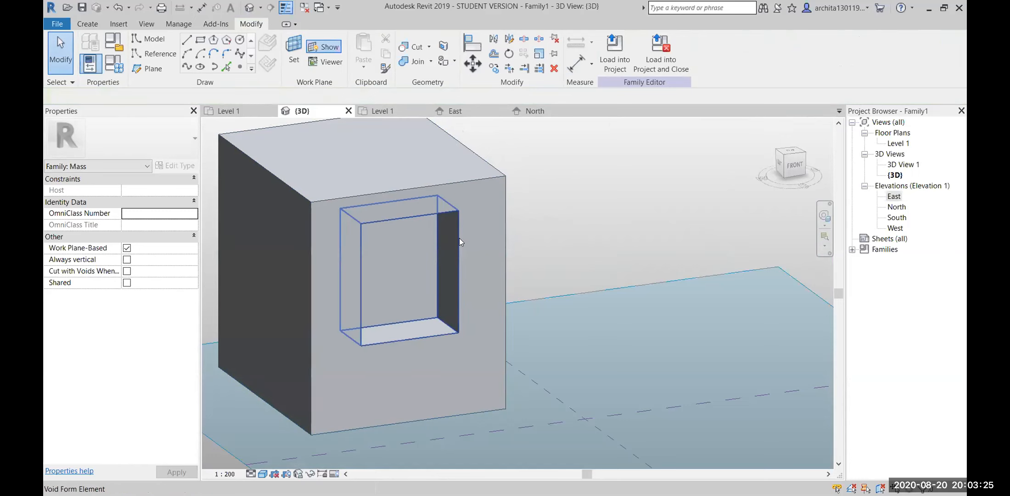
{"action": "left_click", "coordinate": [459, 237]}
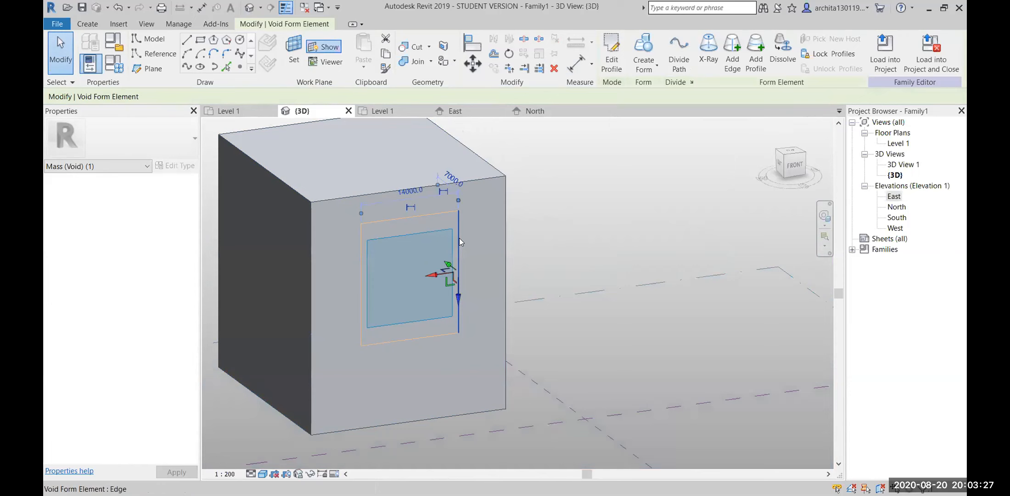
{"action": "left_click", "coordinate": [574, 232]}
Draw a circle of about 7000 radius on the block's plain side face and create a spherical void form from it.
{"action": "middle_click_drag", "start_coordinate": [575, 231], "coordinate": [406, 287], "text": "shift"}
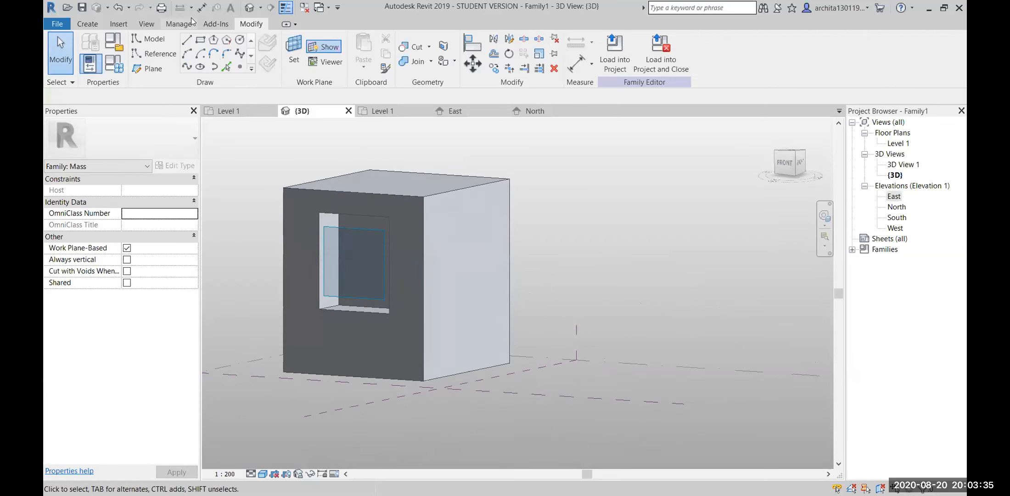
{"action": "left_click", "coordinate": [240, 40]}
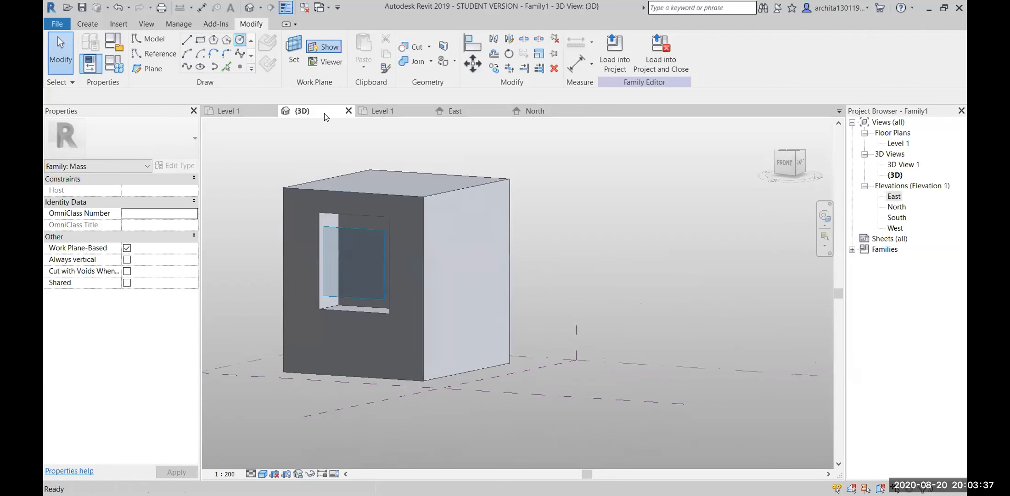
{"action": "left_click", "coordinate": [458, 254]}
{"action": "left_click", "coordinate": [472, 237]}
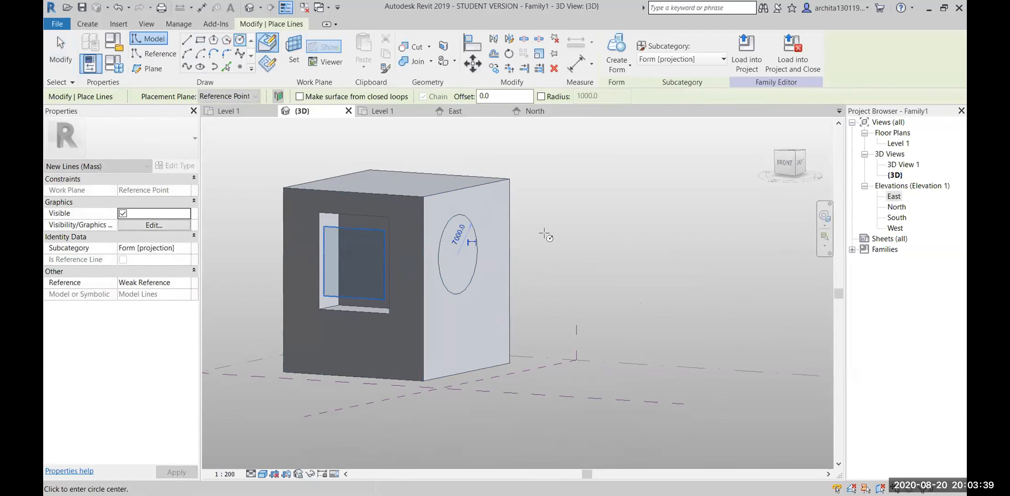
{"action": "key", "text": "Escape"}
{"action": "key", "text": "Escape"}
{"action": "left_click", "coordinate": [473, 238]}
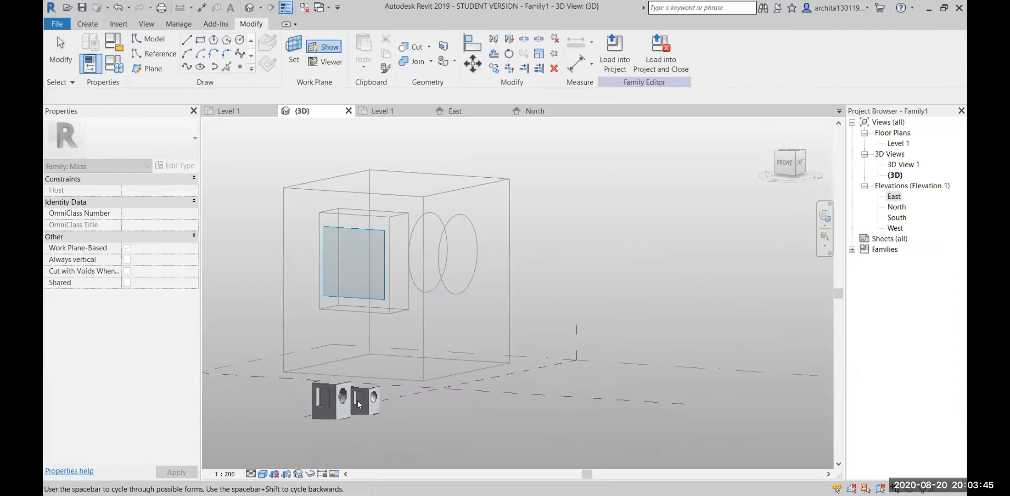
{"action": "left_click", "coordinate": [363, 402]}
Draw a circle of about 6200 radius on the block's top face, near its back corner.
{"action": "middle_click_drag", "start_coordinate": [528, 295], "coordinate": [655, 324], "text": "shift"}
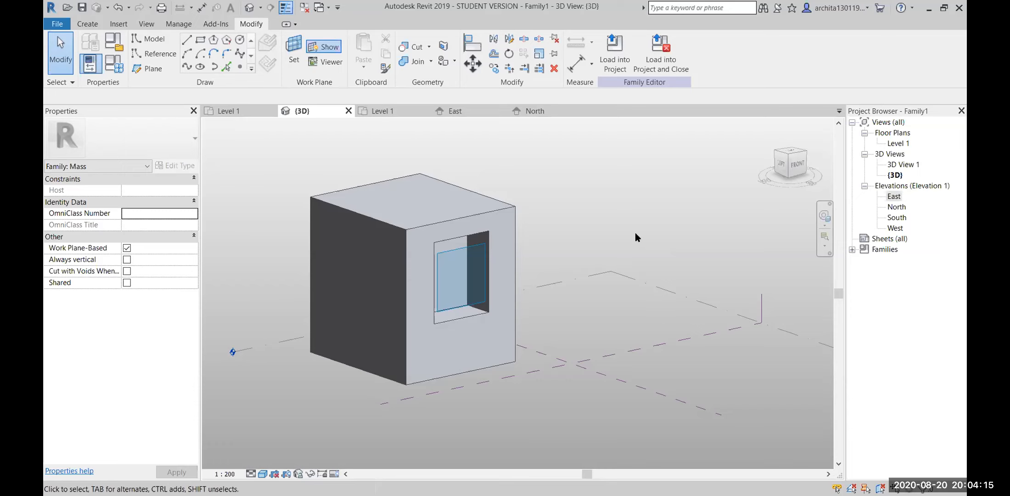
{"action": "scroll", "coordinate": [409, 168], "scroll_direction": "up", "scroll_amount": 4}
{"action": "middle_click_drag", "start_coordinate": [408, 168], "coordinate": [390, 219], "text": "shift"}
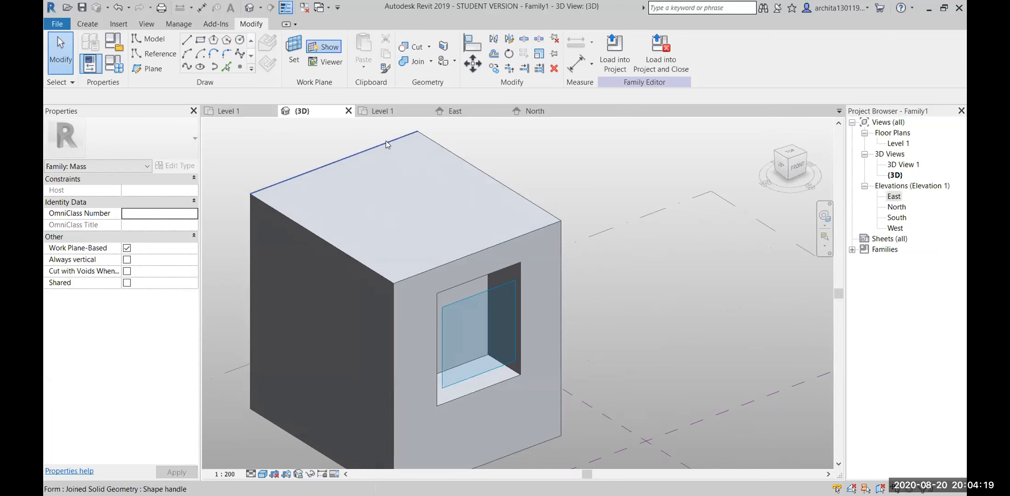
{"action": "left_click", "coordinate": [360, 150]}
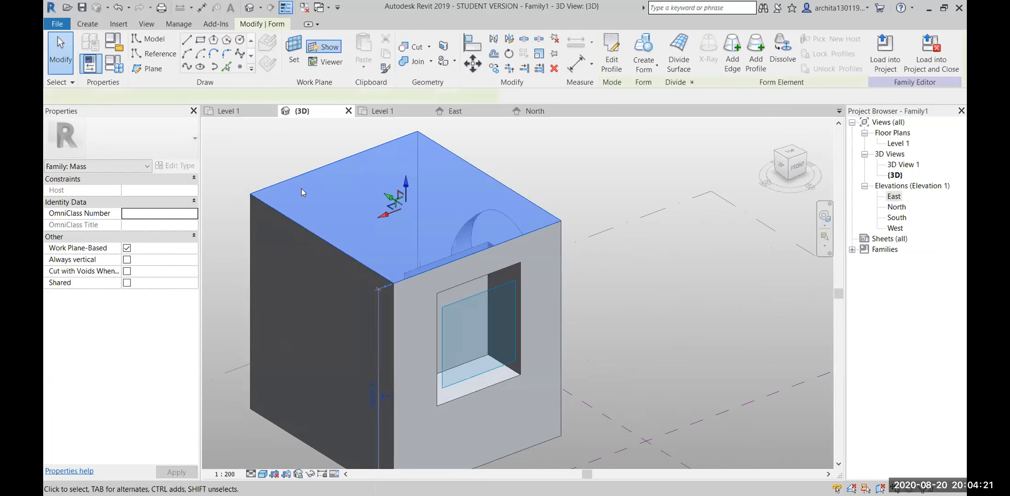
{"action": "middle_click_drag", "start_coordinate": [378, 364], "coordinate": [501, 346], "text": "shift"}
{"action": "scroll", "coordinate": [282, 140], "scroll_direction": "up", "scroll_amount": 3}
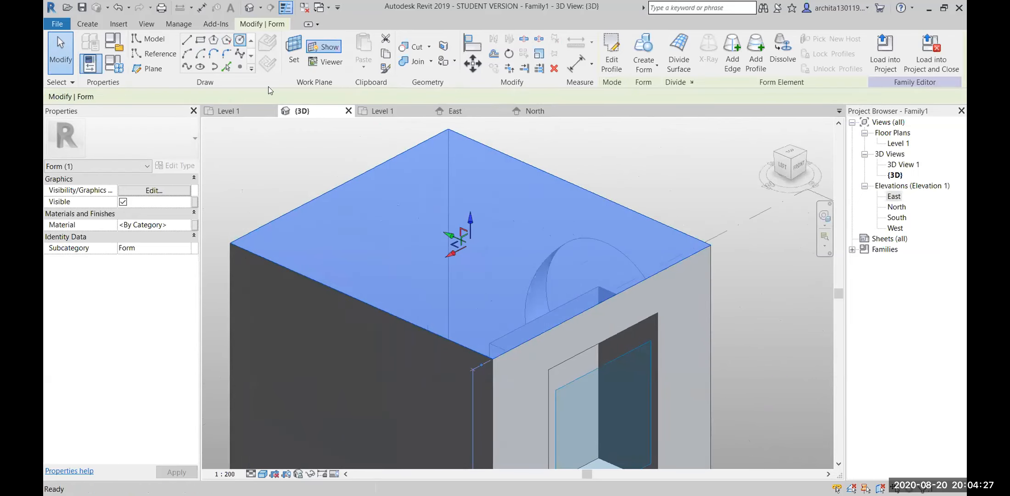
{"action": "left_click", "coordinate": [240, 40]}
{"action": "left_click", "coordinate": [420, 210]}
{"action": "key", "text": "Escape"}
{"action": "key", "text": "Escape"}
Create a void form from the circle on the block's top face.
{"action": "left_click", "coordinate": [420, 210]}
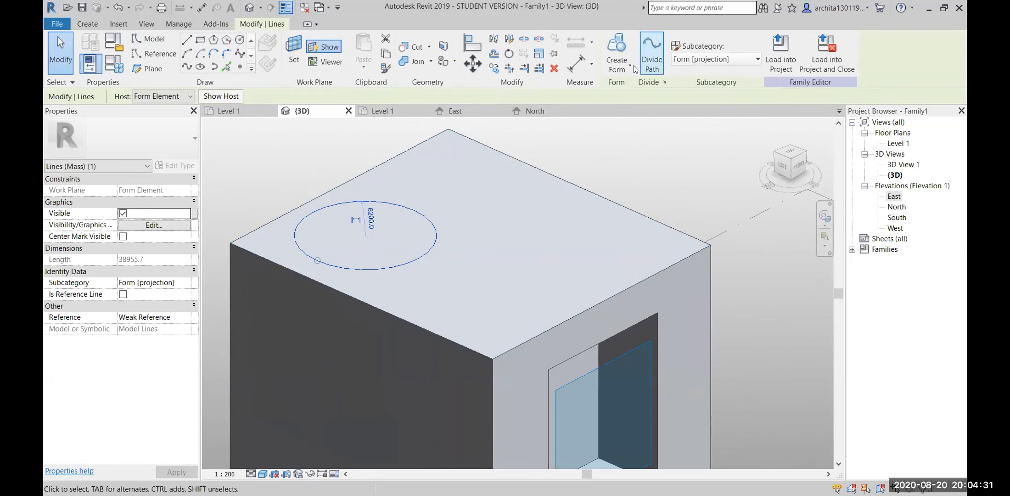
{"action": "left_click", "coordinate": [616, 66]}
{"action": "left_click", "coordinate": [632, 115]}
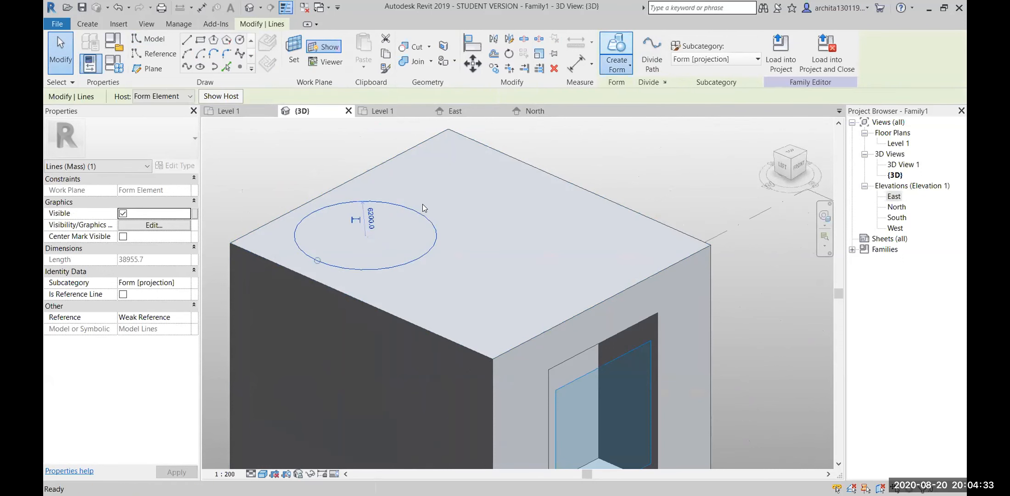
{"action": "left_click", "coordinate": [300, 479]}
Edit the rectangular void's profile, moving its vertical edge past the block's side to make it about 23000 wide, and finish the sketch.
{"action": "scroll", "coordinate": [499, 310], "scroll_direction": "down", "scroll_amount": 1}
{"action": "middle_click_drag", "start_coordinate": [500, 310], "coordinate": [567, 271], "text": "shift"}
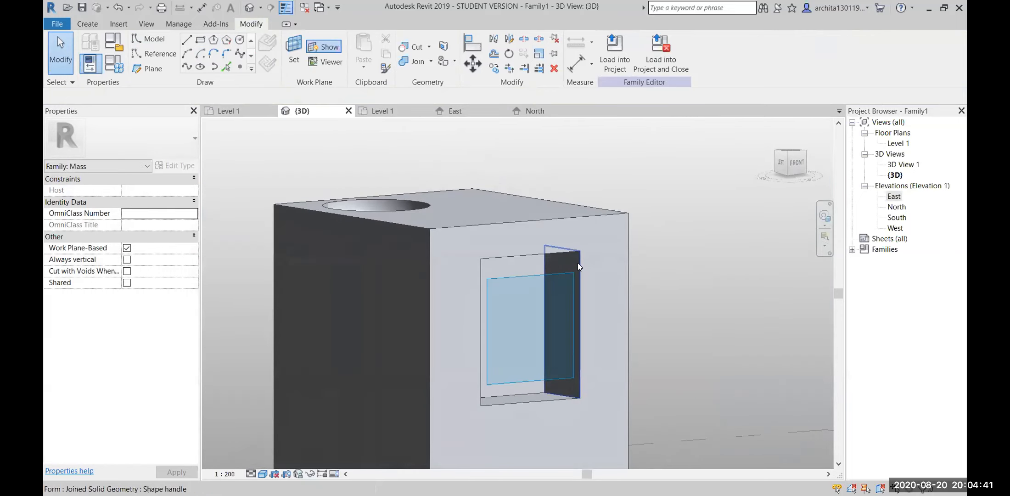
{"action": "key", "text": "Tab"}
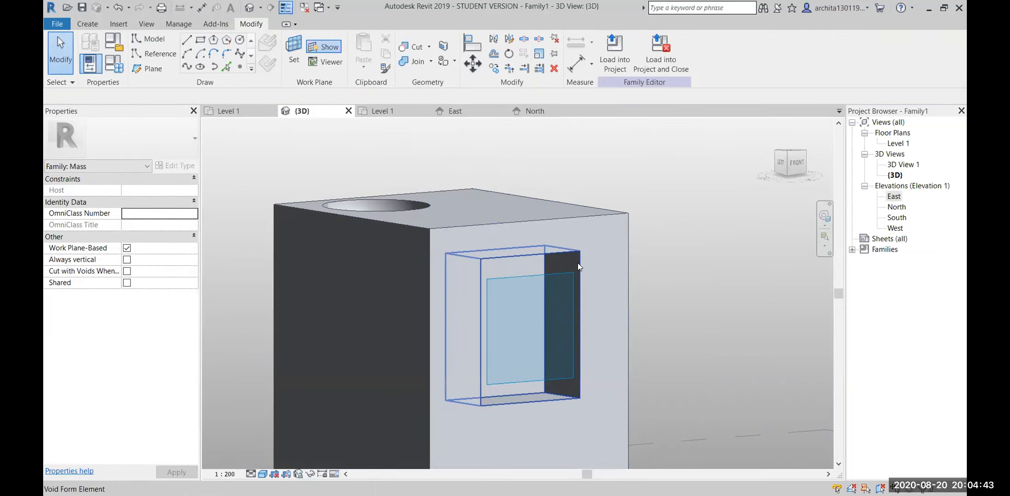
{"action": "left_click", "coordinate": [577, 263]}
{"action": "middle_click_drag", "start_coordinate": [577, 263], "coordinate": [576, 262]}
{"action": "double_click", "coordinate": [574, 261]}
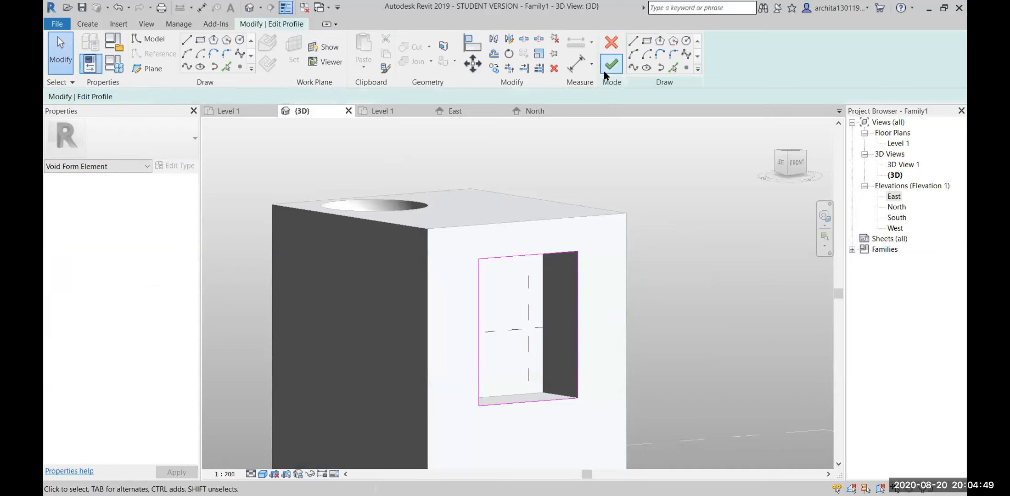
{"action": "left_click", "coordinate": [580, 305]}
{"action": "left_click_drag", "start_coordinate": [581, 305], "coordinate": [642, 302]}
{"action": "left_click", "coordinate": [611, 64]}
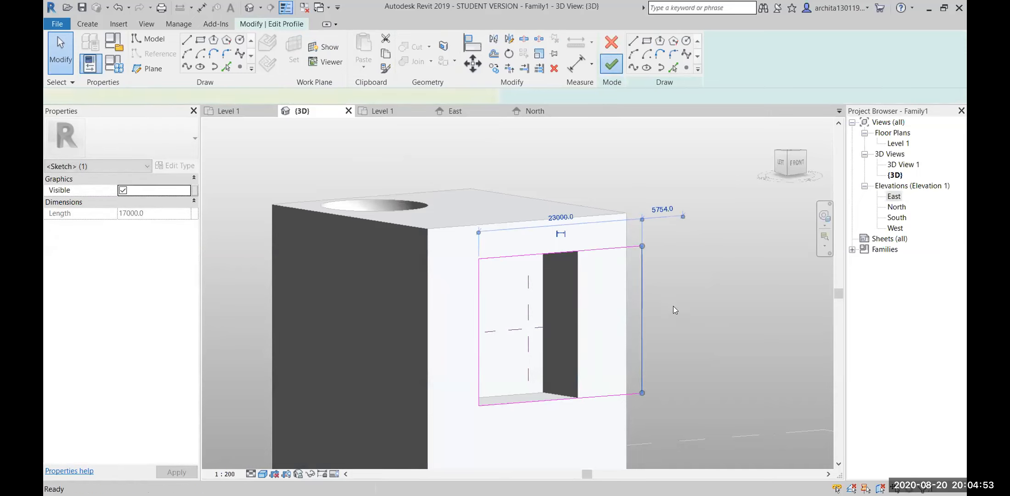
{"action": "left_click", "coordinate": [678, 313]}
{"action": "middle_click_drag", "start_coordinate": [692, 309], "coordinate": [617, 331], "text": "shift"}
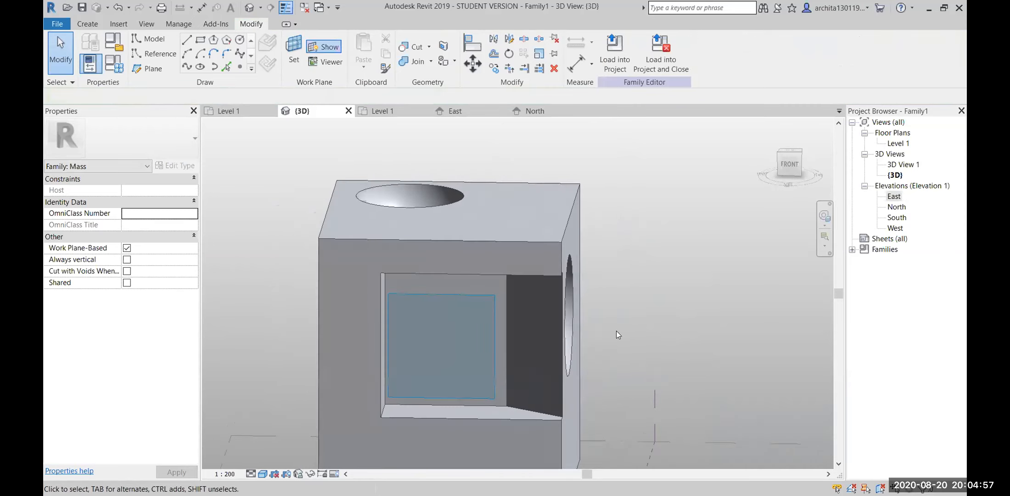
Undo the rectangular void's profile change and the void form made from the top circle.
{"action": "key", "text": "ctrl+z"}
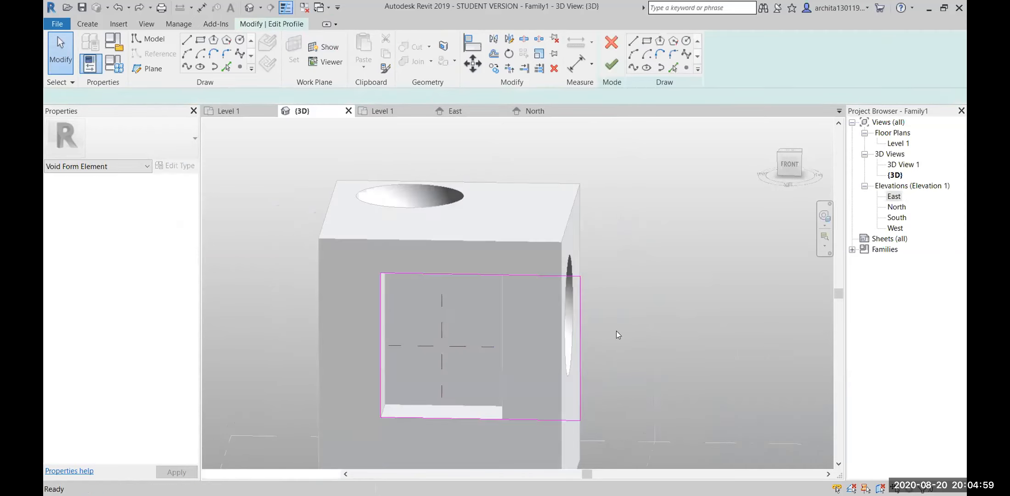
{"action": "key", "text": "ctrl+z"}
{"action": "key", "text": "ctrl+z"}
Draw a rectangle on the block's top face beside the circle, from the back corner to the front edge.
{"action": "scroll", "coordinate": [386, 167], "scroll_direction": "up", "scroll_amount": 1}
{"action": "scroll", "coordinate": [468, 212], "scroll_direction": "down", "scroll_amount": 1}
{"action": "middle_click_drag", "start_coordinate": [468, 212], "coordinate": [478, 266], "text": "shift"}
{"action": "left_click", "coordinate": [200, 41]}
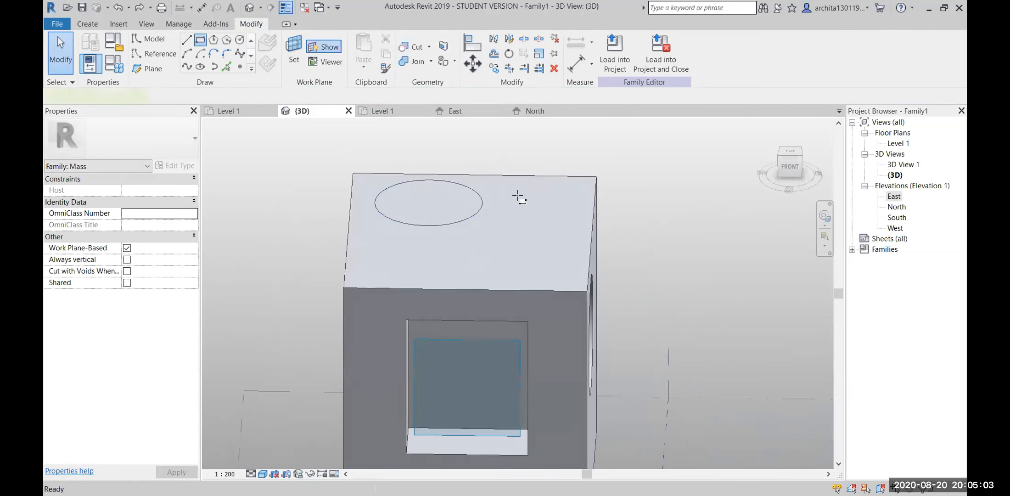
{"action": "left_click", "coordinate": [597, 176]}
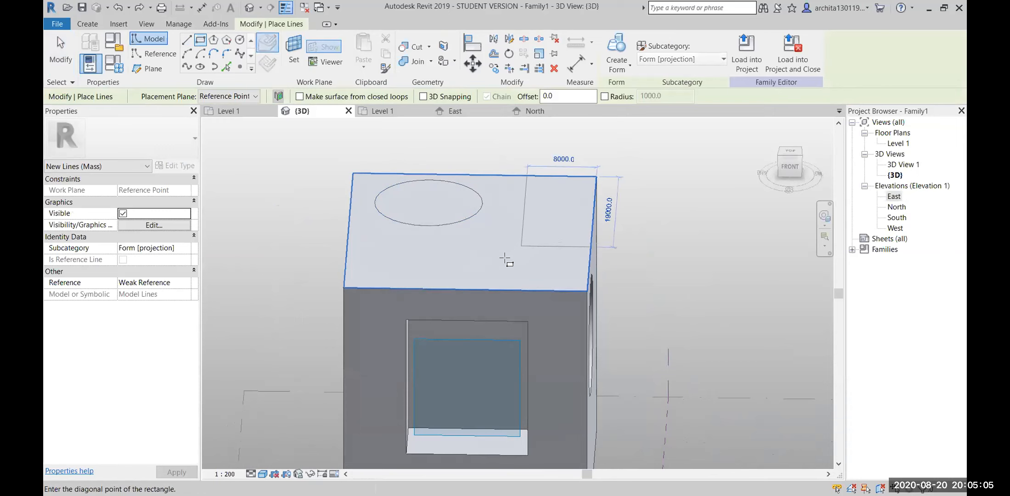
{"action": "left_click", "coordinate": [480, 289]}
{"action": "key", "text": "Escape"}
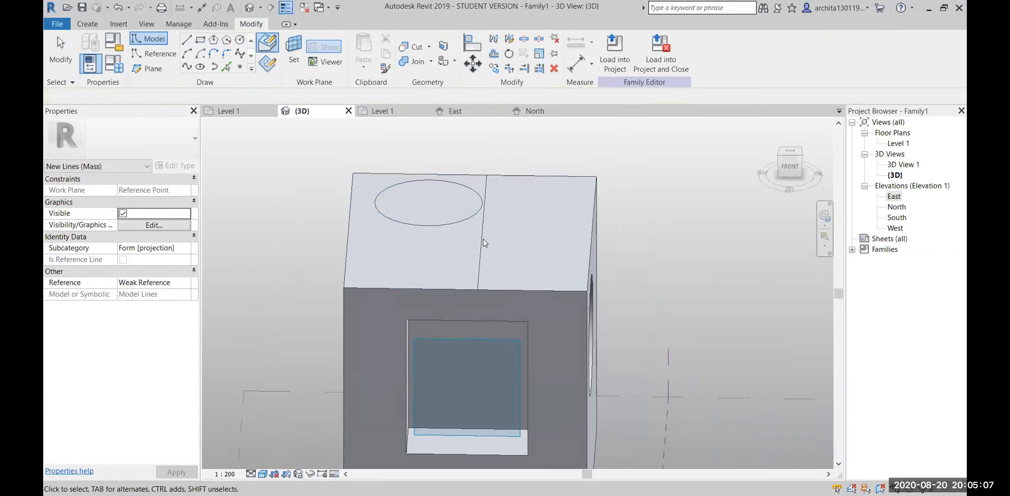
Select the rectangle beside the circle and create a solid form rising from the block's top.
{"action": "key", "text": "Tab"}
{"action": "left_click", "coordinate": [521, 179]}
{"action": "left_click", "coordinate": [615, 46]}
{"action": "left_click", "coordinate": [652, 240]}
Draw a smaller rectangle directly on the raised block's top face, against its outer edge near the back.
{"action": "middle_click_drag", "start_coordinate": [653, 241], "coordinate": [503, 161], "text": "shift"}
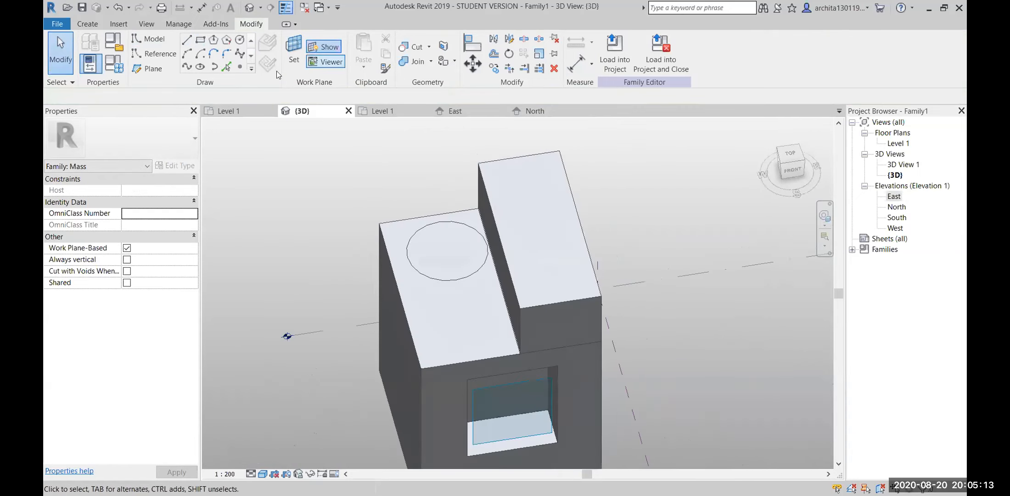
{"action": "left_click", "coordinate": [201, 41]}
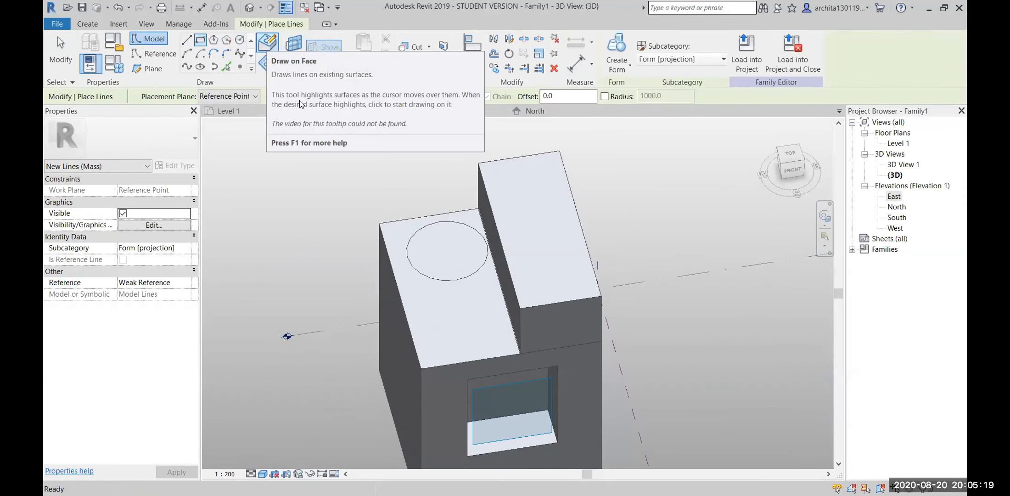
{"action": "left_click", "coordinate": [268, 43]}
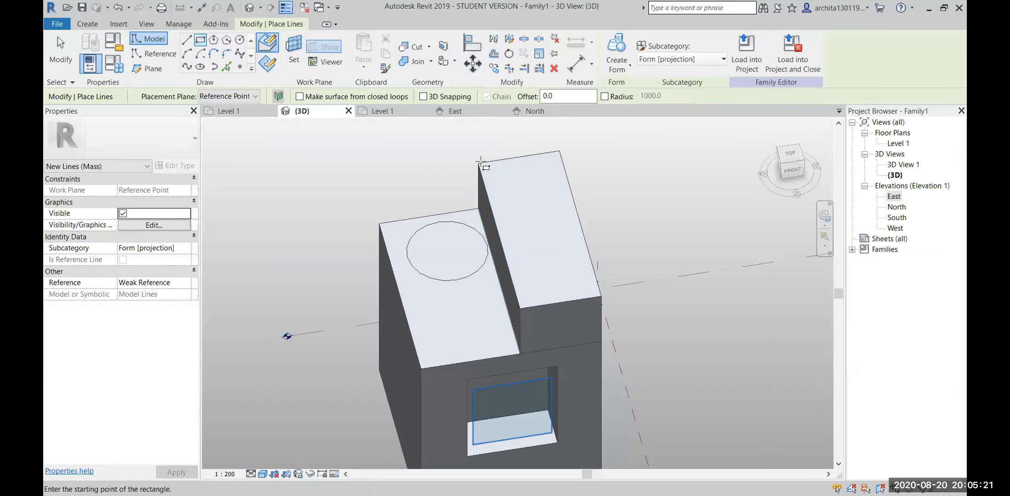
{"action": "left_click", "coordinate": [565, 175]}
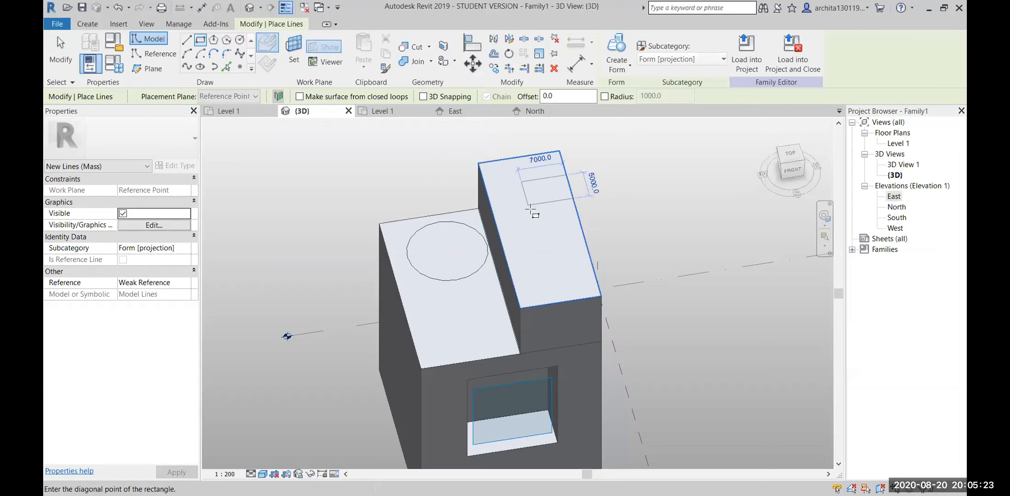
{"action": "left_click", "coordinate": [522, 230]}
{"action": "key", "text": "Escape"}
Create a solid form from the smaller rectangle on top of the raised block.
{"action": "left_click", "coordinate": [545, 177]}
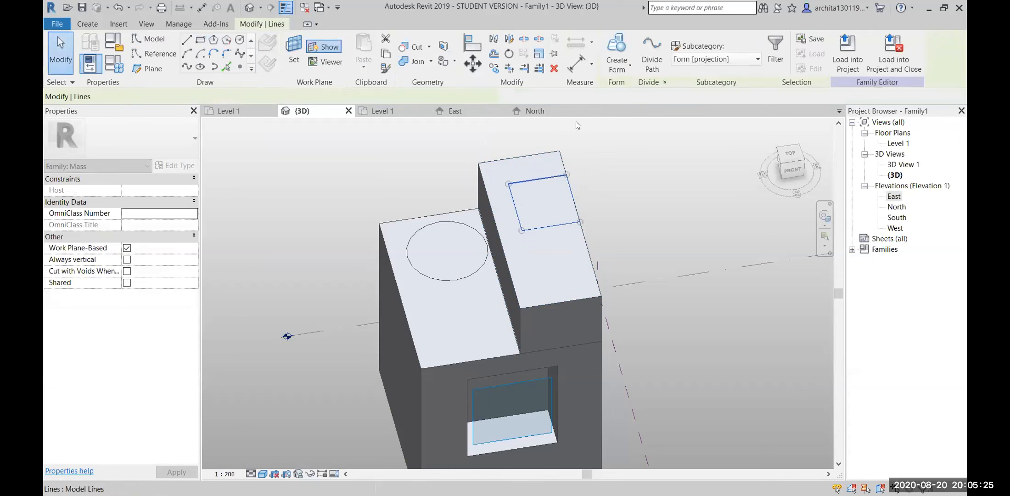
{"action": "left_click", "coordinate": [639, 42]}
{"action": "left_click", "coordinate": [612, 210]}
{"action": "key", "text": "Escape"}
Select the circle on the lower top face next to the raised block and create a void form from it.
{"action": "middle_click_drag", "start_coordinate": [621, 257], "coordinate": [749, 167], "text": "shift"}
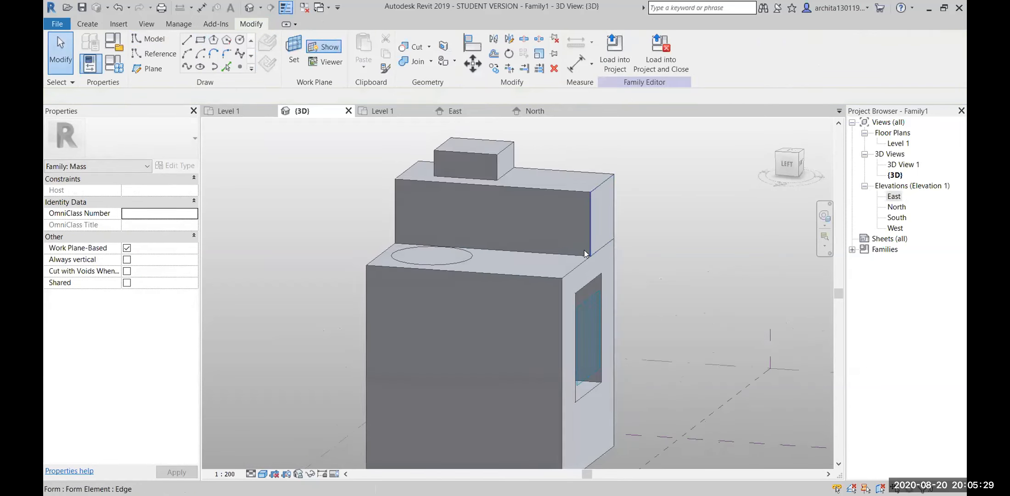
{"action": "scroll", "coordinate": [584, 251], "scroll_direction": "up", "scroll_amount": 1}
{"action": "middle_click_drag", "start_coordinate": [585, 250], "coordinate": [447, 316], "text": "shift"}
{"action": "left_click", "coordinate": [412, 262]}
{"action": "middle_click_drag", "start_coordinate": [412, 263], "coordinate": [448, 296], "text": "shift"}
{"action": "left_click", "coordinate": [616, 59]}
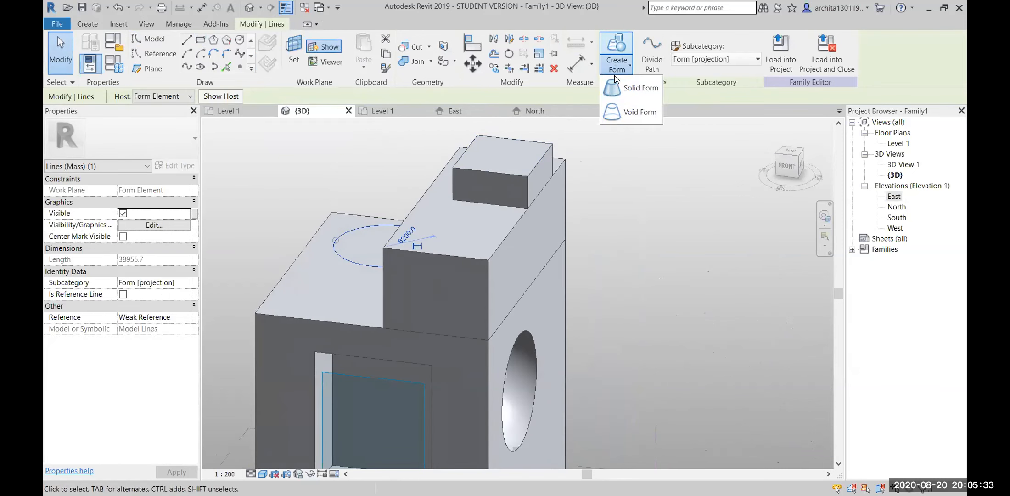
{"action": "left_click", "coordinate": [632, 92]}
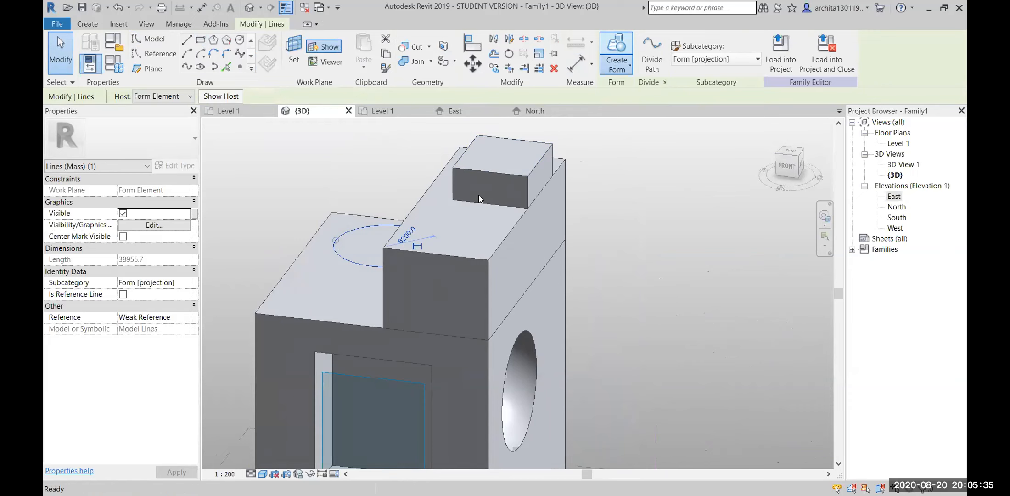
{"action": "left_click", "coordinate": [375, 178]}
{"action": "scroll", "coordinate": [455, 186], "scroll_direction": "down", "scroll_amount": 1}
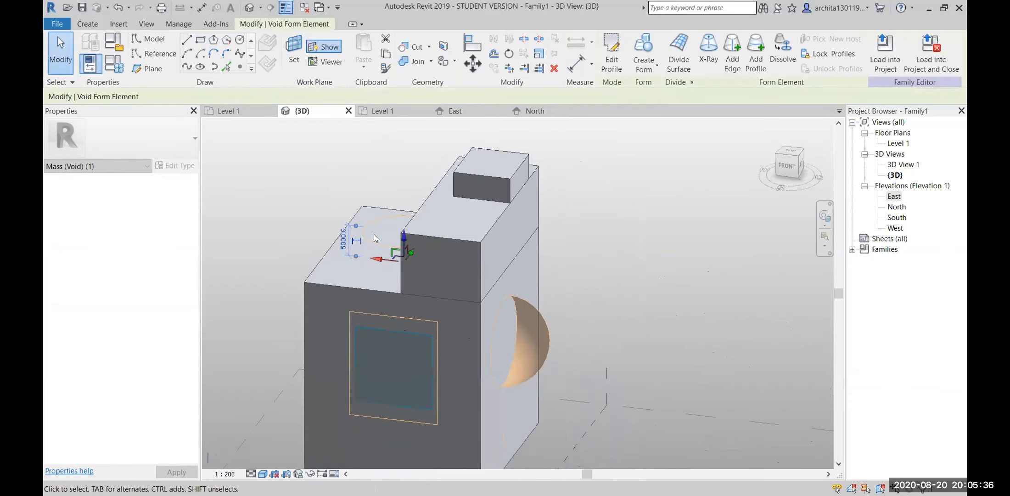
{"action": "left_click", "coordinate": [398, 168]}
{"action": "middle_click_drag", "start_coordinate": [360, 204], "coordinate": [476, 236], "text": "shift"}
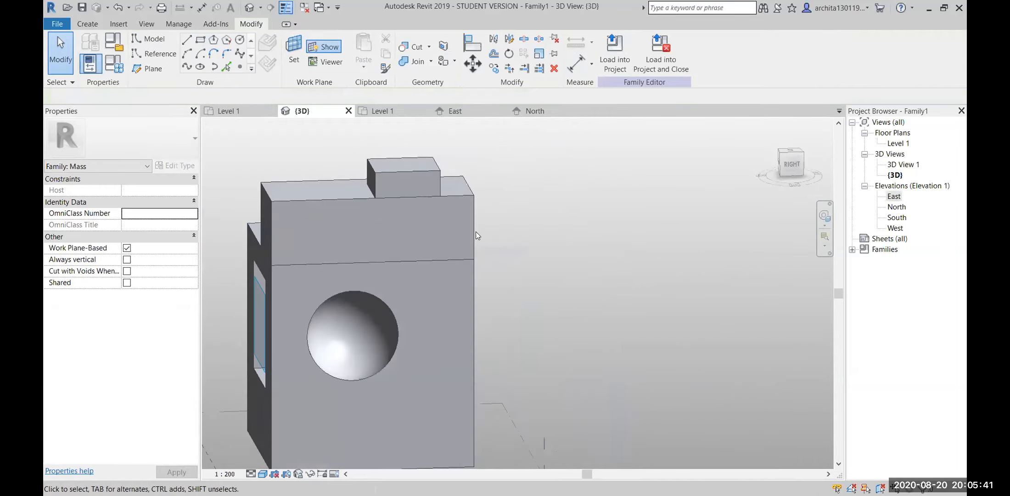
Select the top surface of the rectangular void in the block's front face and pull it lower.
{"action": "scroll", "coordinate": [569, 241], "scroll_direction": "down", "scroll_amount": 2}
{"action": "middle_click_drag", "start_coordinate": [436, 303], "coordinate": [631, 321], "text": "shift"}
{"action": "scroll", "coordinate": [613, 317], "scroll_direction": "up", "scroll_amount": 2}
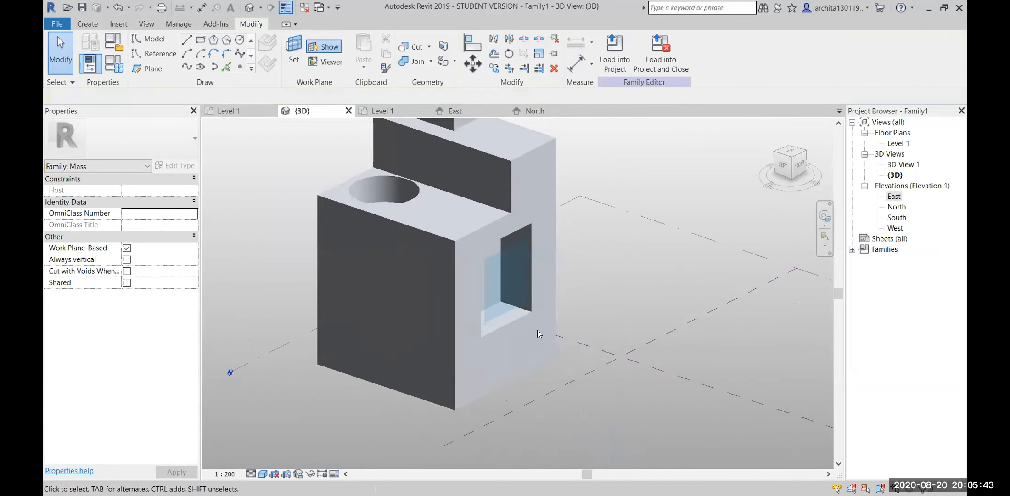
{"action": "scroll", "coordinate": [523, 275], "scroll_direction": "up", "scroll_amount": 3}
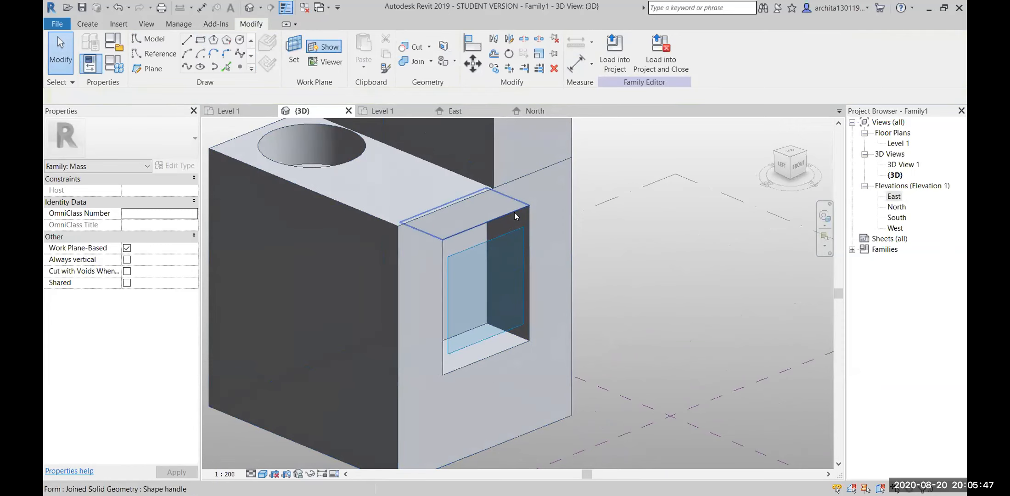
{"action": "left_click", "coordinate": [515, 212]}
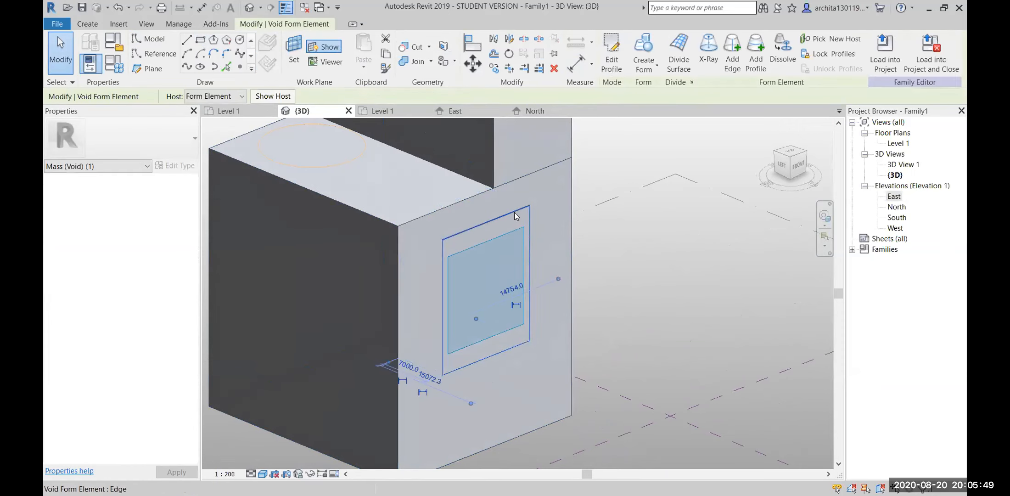
{"action": "left_click", "coordinate": [515, 215]}
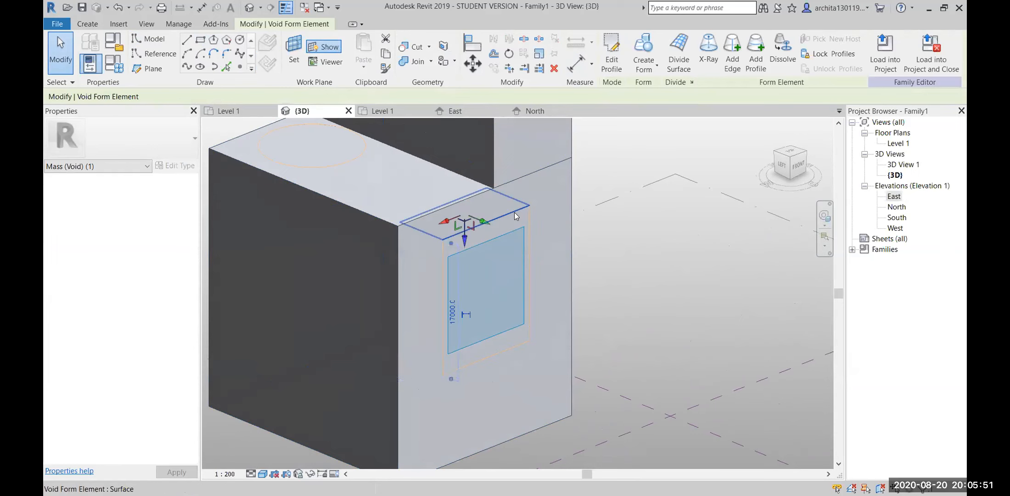
{"action": "left_click_drag", "start_coordinate": [465, 232], "coordinate": [465, 260]}
{"action": "left_click", "coordinate": [613, 234]}
Select the rectangular void's side surface nearest the spherical recess and stretch it out past the block's side.
{"action": "middle_click_drag", "start_coordinate": [569, 306], "coordinate": [559, 275], "text": "shift"}
{"action": "scroll", "coordinate": [506, 333], "scroll_direction": "up", "scroll_amount": 1}
{"action": "middle_click_drag", "start_coordinate": [506, 335], "coordinate": [517, 353], "text": "shift"}
{"action": "key", "text": "Tab"}
{"action": "key", "text": "Tab"}
{"action": "key", "text": "Tab"}
{"action": "key", "text": "Tab"}
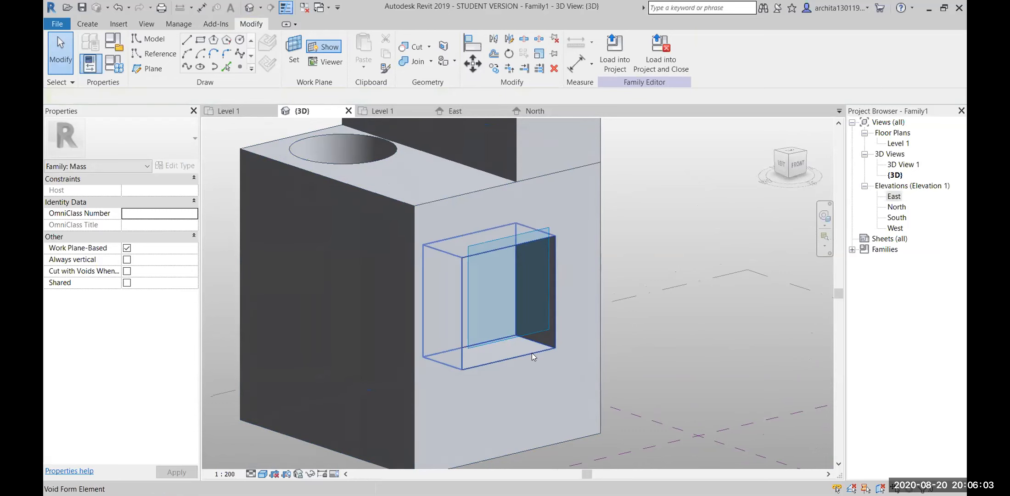
{"action": "left_click", "coordinate": [532, 352]}
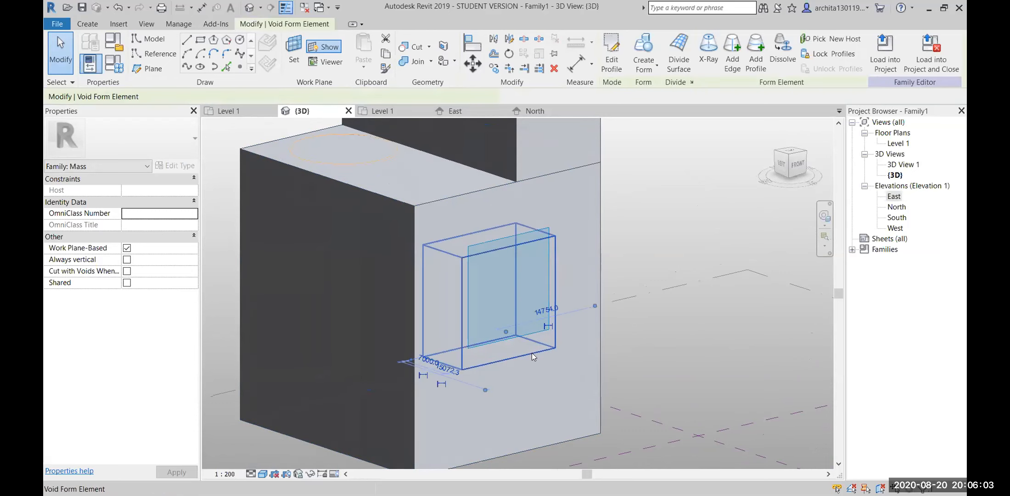
{"action": "left_click", "coordinate": [554, 285]}
{"action": "left_click_drag", "start_coordinate": [528, 296], "coordinate": [725, 279]}
{"action": "left_click", "coordinate": [725, 277]}
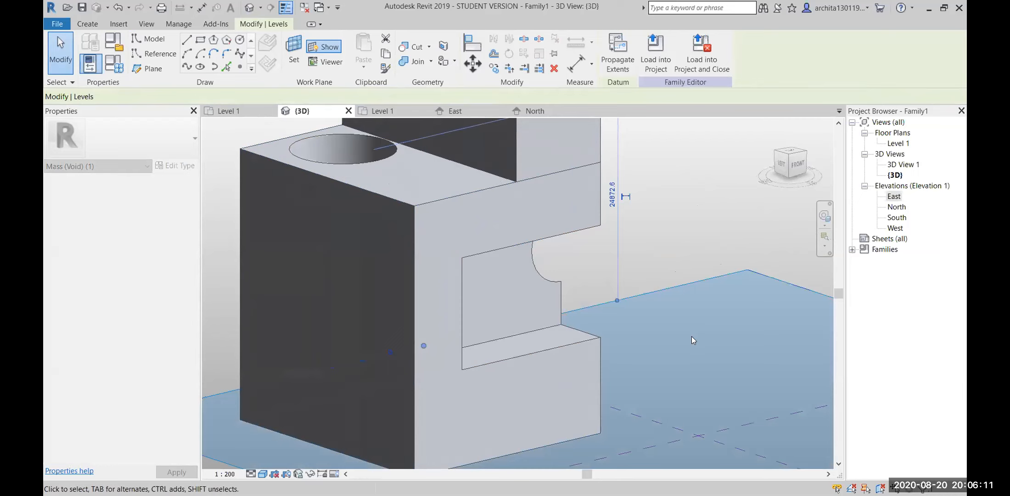
{"action": "left_click", "coordinate": [692, 336]}
Select the rectangular void's top surface and raise it above the lower block's top, beyond the base of the raised block.
{"action": "middle_click_drag", "start_coordinate": [669, 293], "coordinate": [549, 327], "text": "shift"}
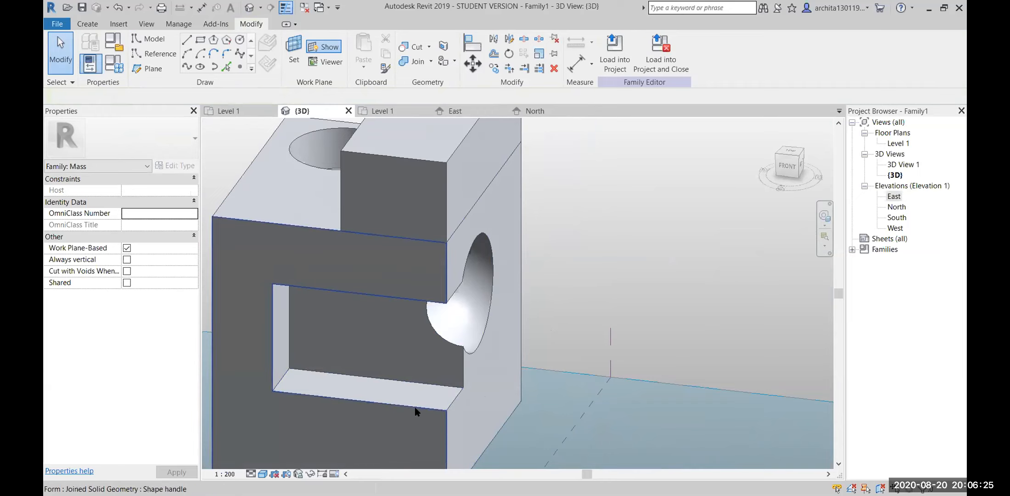
{"action": "key", "text": "Tab"}
{"action": "key", "text": "Tab"}
{"action": "left_click", "coordinate": [272, 328]}
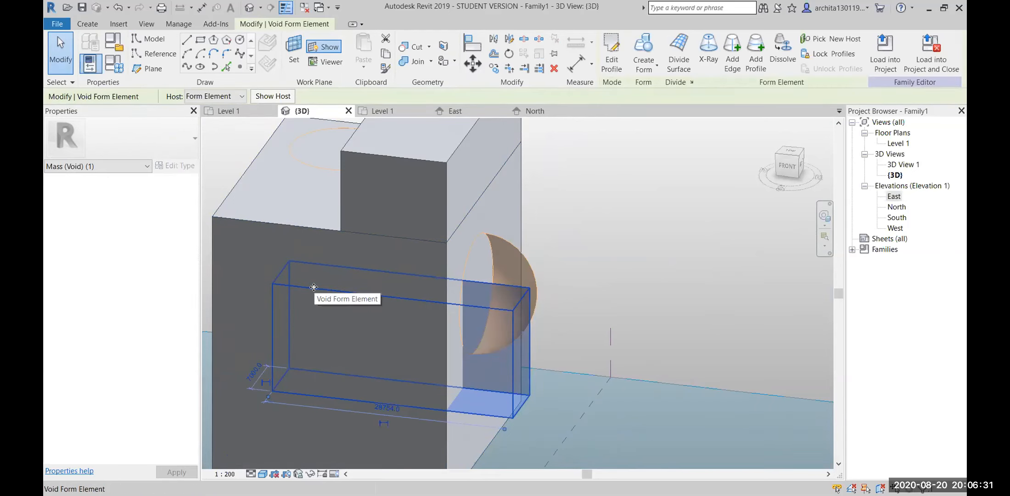
{"action": "key", "text": "Tab"}
{"action": "key", "text": "Tab"}
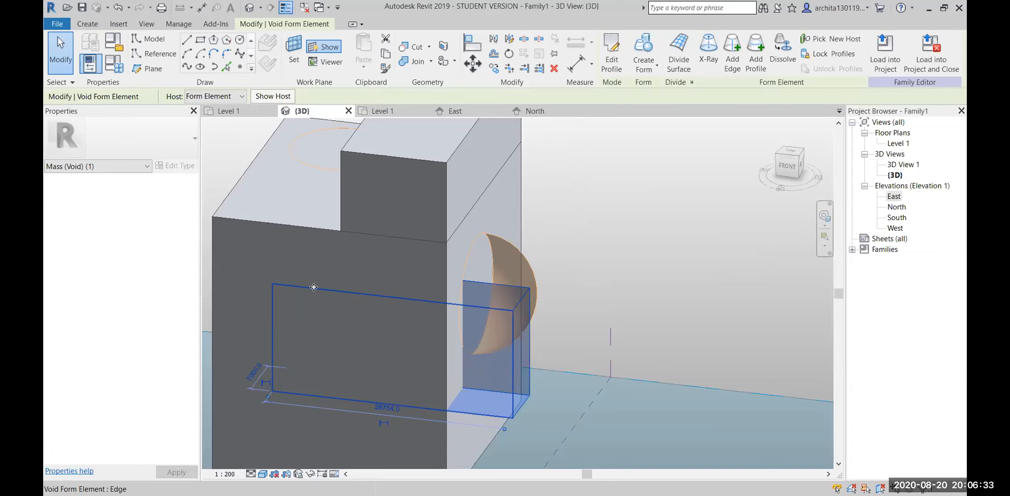
{"action": "left_click", "coordinate": [313, 287]}
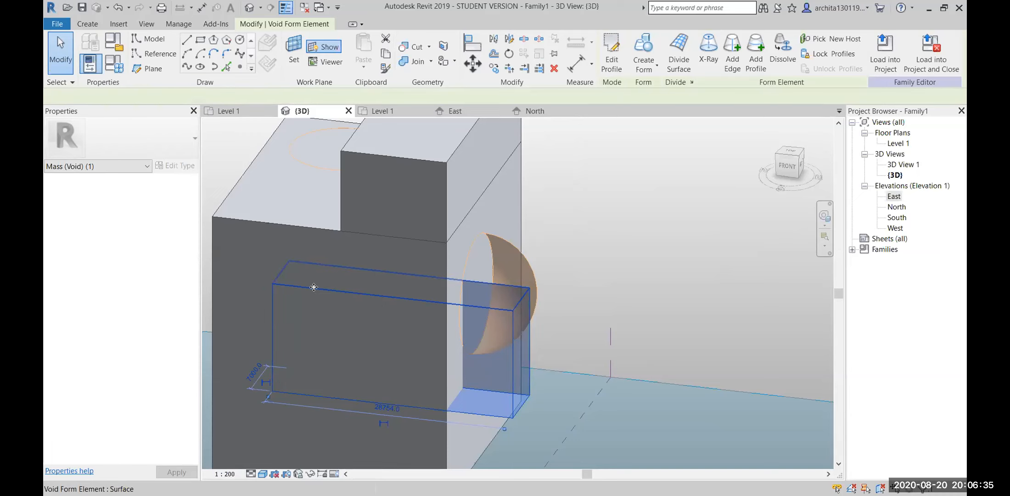
{"action": "left_click_drag", "start_coordinate": [400, 313], "coordinate": [406, 221]}
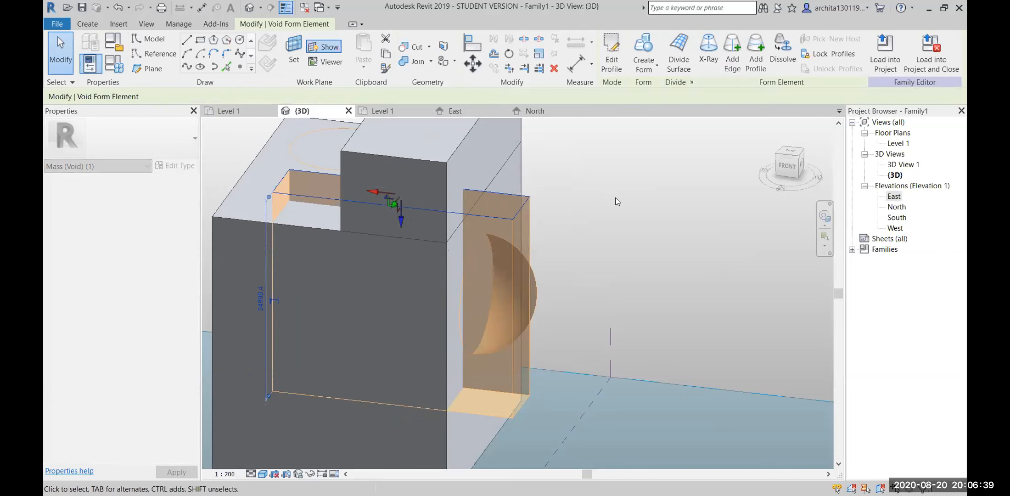
{"action": "left_click", "coordinate": [616, 197]}
Extend the void's opposite side surface to the block's outer side beneath the circular hole, making the void about 35,900 long.
{"action": "middle_click_drag", "start_coordinate": [328, 334], "coordinate": [453, 186], "text": "shift"}
{"action": "scroll", "coordinate": [470, 344], "scroll_direction": "up", "scroll_amount": 3}
{"action": "scroll", "coordinate": [542, 327], "scroll_direction": "down", "scroll_amount": 2}
{"action": "middle_click_drag", "start_coordinate": [542, 327], "coordinate": [280, 319], "text": "shift"}
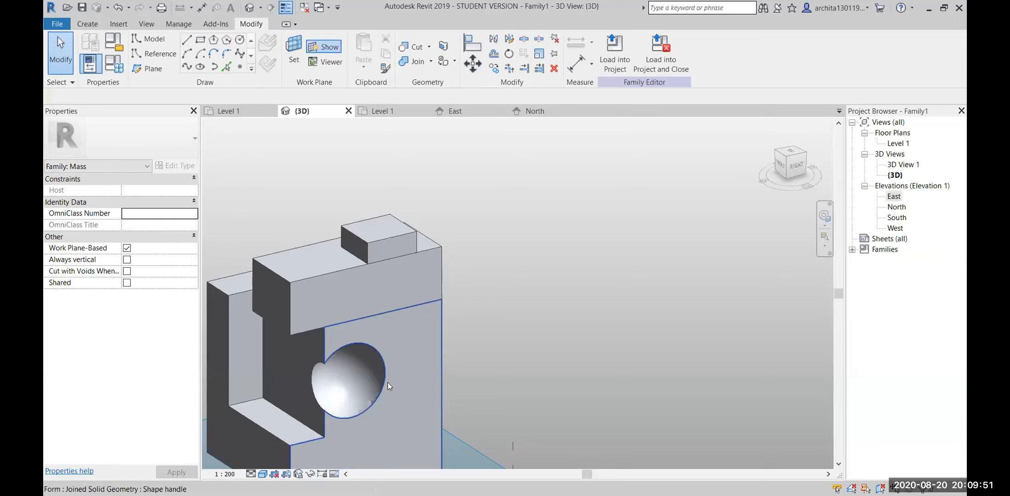
{"action": "scroll", "coordinate": [353, 367], "scroll_direction": "down", "scroll_amount": 2}
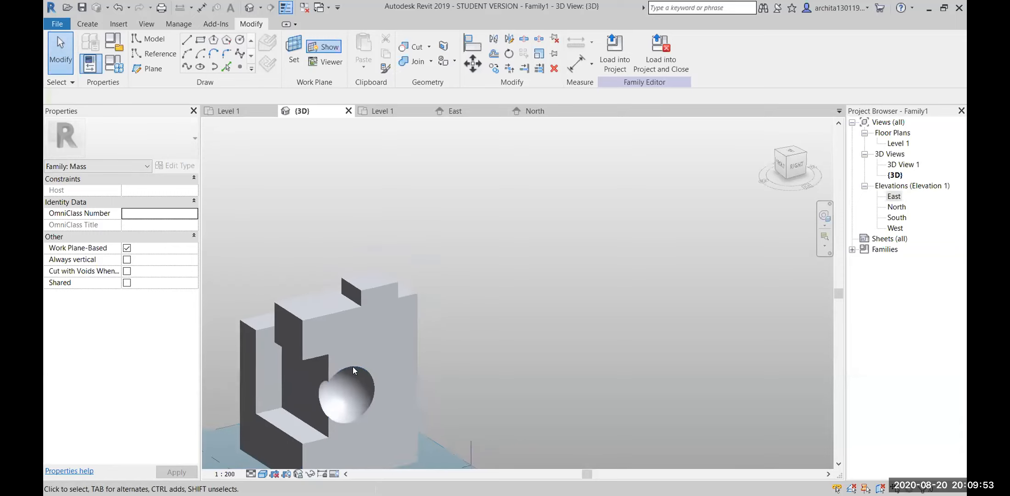
{"action": "middle_click_drag", "start_coordinate": [329, 338], "coordinate": [409, 382], "text": "shift"}
{"action": "scroll", "coordinate": [409, 381], "scroll_direction": "up", "scroll_amount": 5}
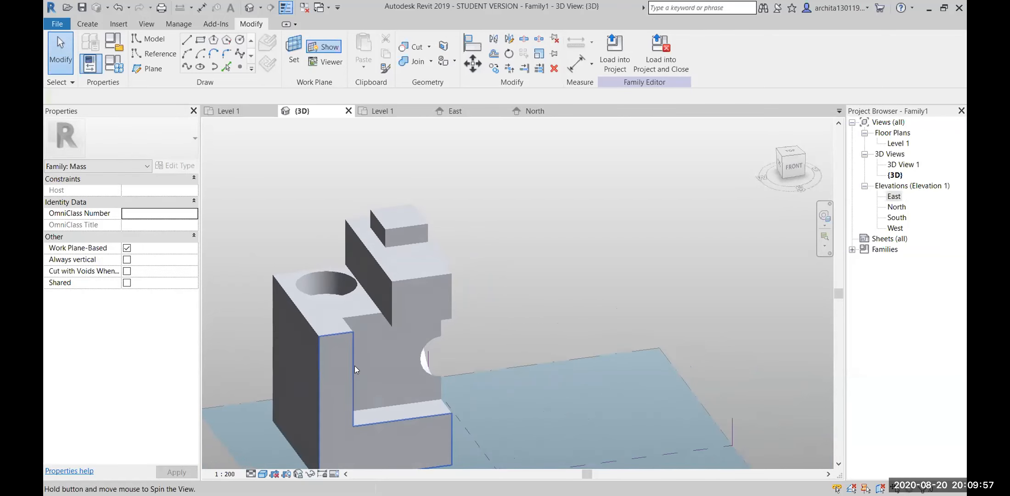
{"action": "key", "text": "Tab"}
{"action": "left_click", "coordinate": [368, 307]}
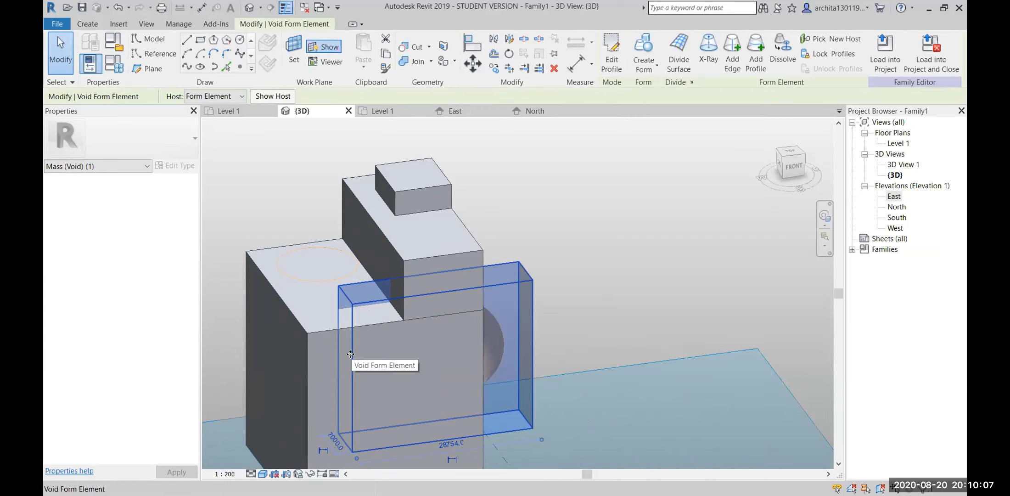
{"action": "key", "text": "Tab"}
{"action": "key", "text": "Tab"}
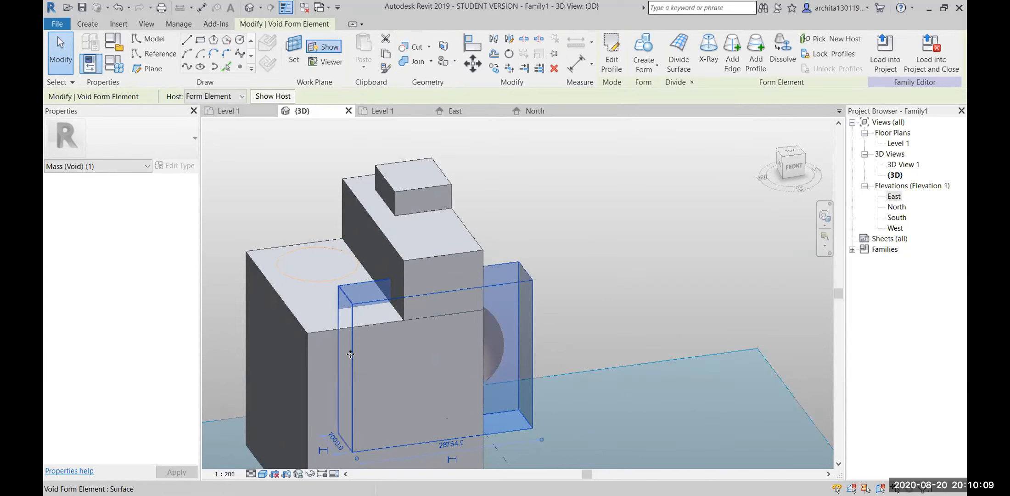
{"action": "left_click", "coordinate": [350, 354]}
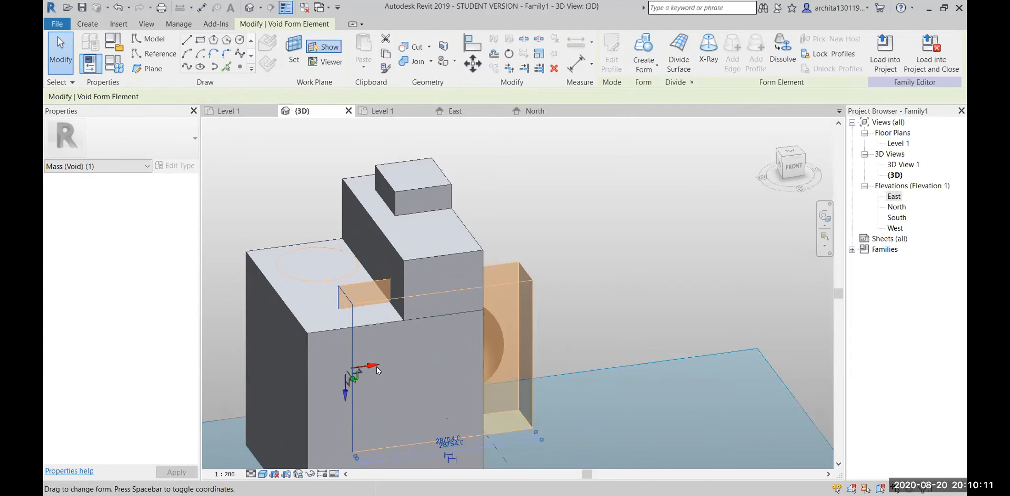
{"action": "left_click_drag", "start_coordinate": [372, 366], "coordinate": [328, 371]}
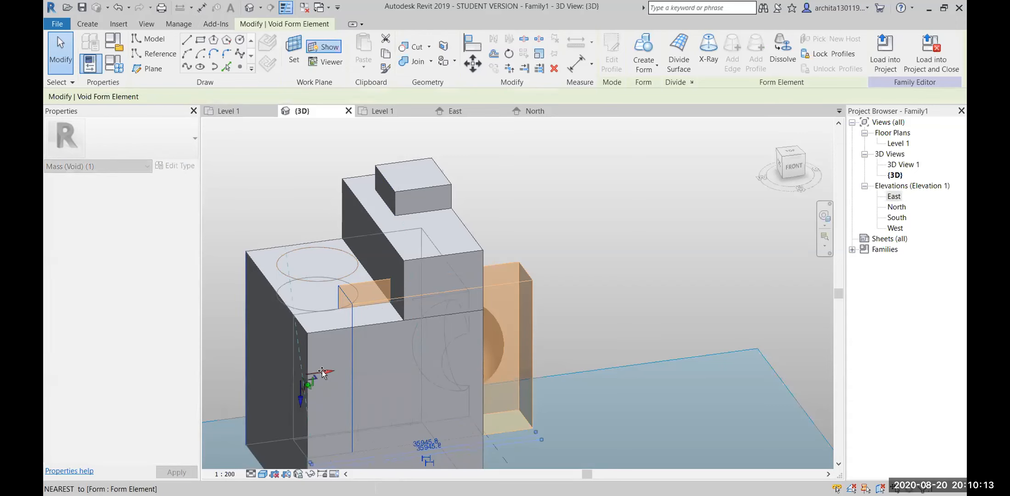
{"action": "left_click", "coordinate": [588, 223]}
Push the void's rear surface deeper into the block, making the void about 18,400 deep.
{"action": "middle_click_drag", "start_coordinate": [588, 223], "coordinate": [333, 330], "text": "shift"}
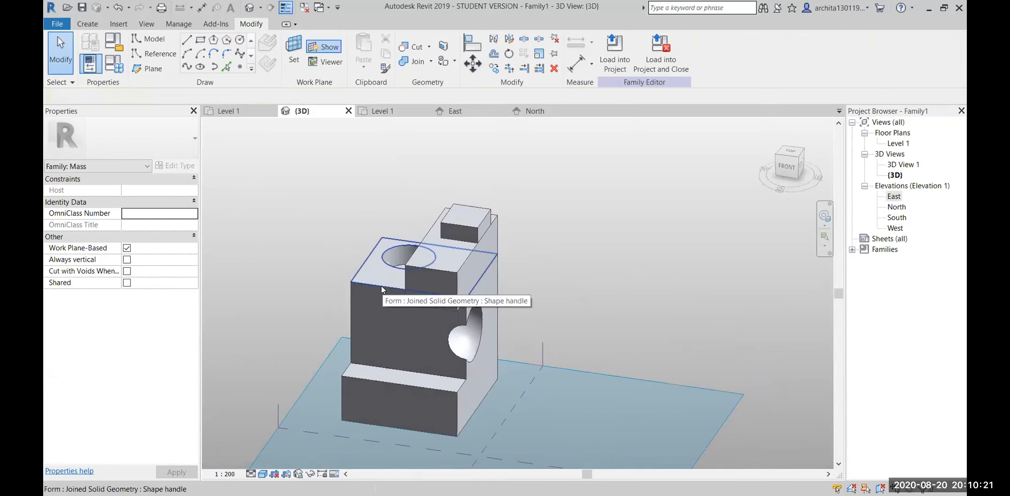
{"action": "key", "text": "Tab"}
{"action": "key", "text": "Tab"}
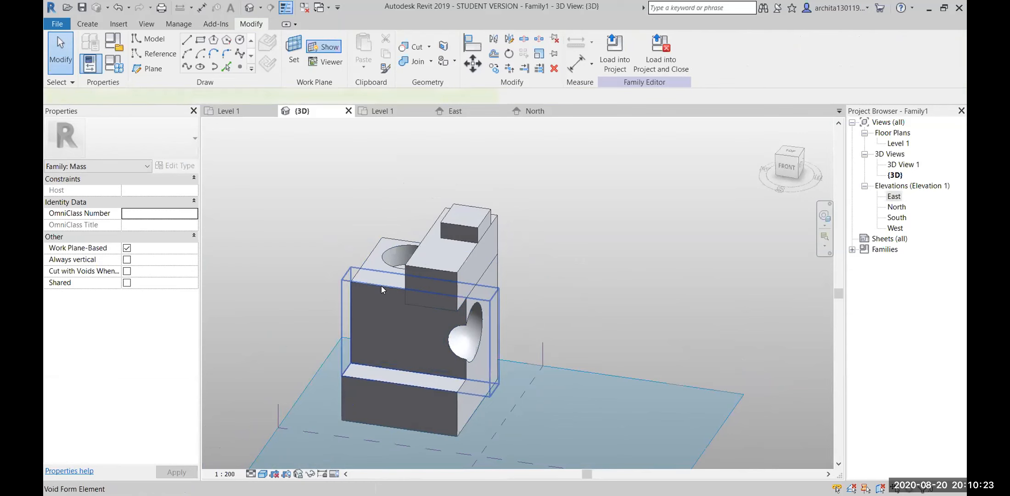
{"action": "left_click", "coordinate": [382, 286]}
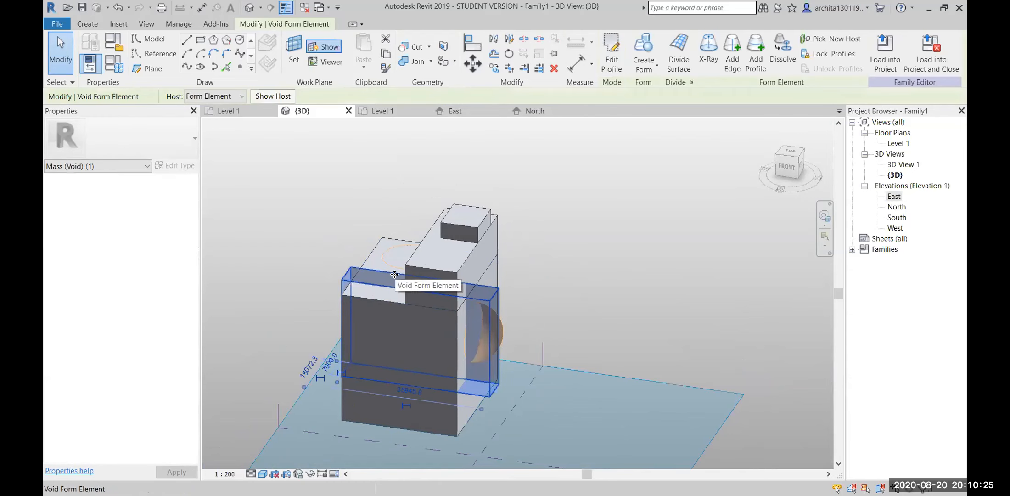
{"action": "left_click", "coordinate": [409, 324]}
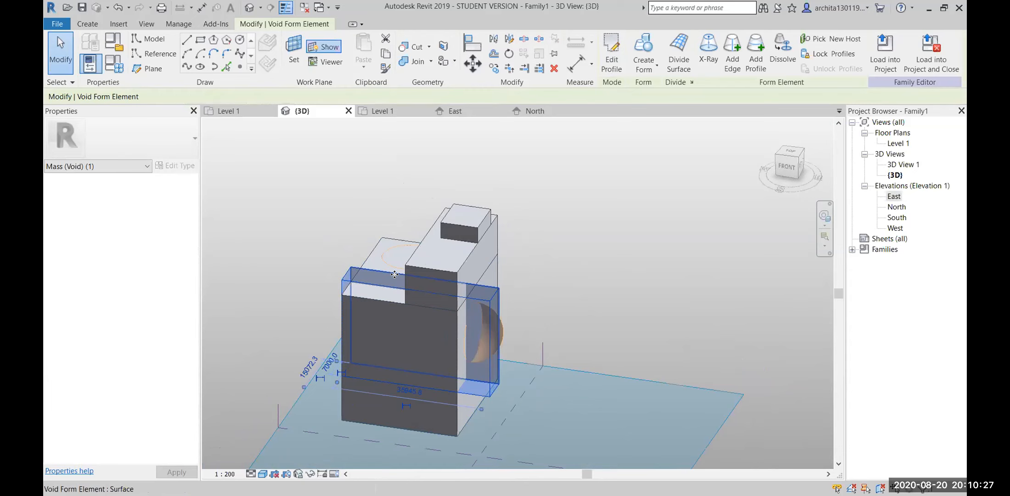
{"action": "left_click_drag", "start_coordinate": [409, 324], "coordinate": [439, 320]}
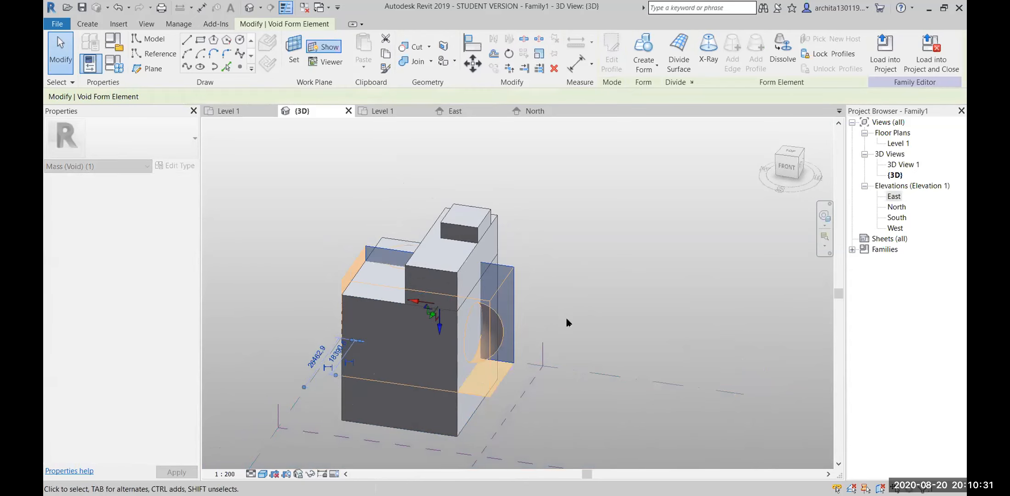
{"action": "left_click", "coordinate": [591, 316]}
Dismiss the save reminder without saving and draw a rectangle on the cut's lower ledge, spanning from its front edge to its back edge.
{"action": "middle_click_drag", "start_coordinate": [591, 317], "coordinate": [203, 224], "text": "shift"}
{"action": "scroll", "coordinate": [252, 258], "scroll_direction": "down", "scroll_amount": 2}
{"action": "left_click", "coordinate": [201, 40]}
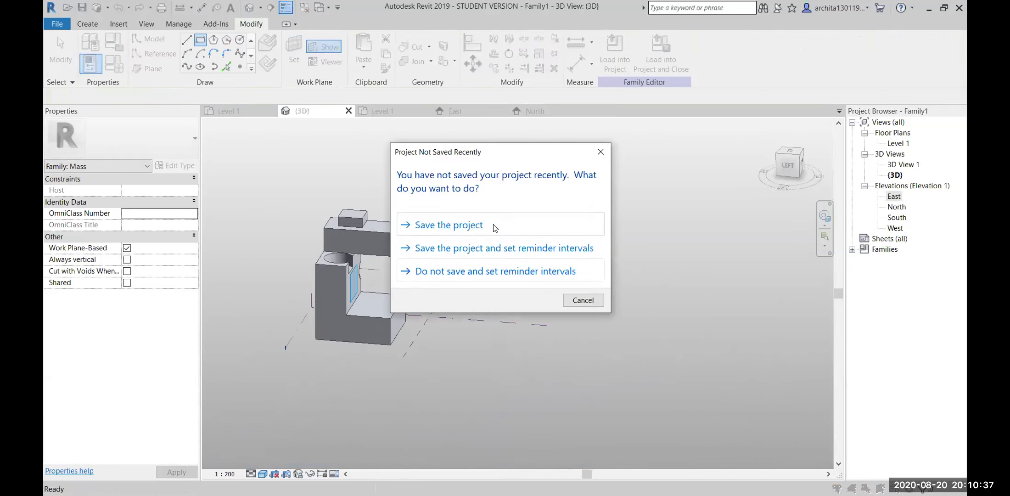
{"action": "left_click", "coordinate": [602, 151]}
{"action": "scroll", "coordinate": [365, 262], "scroll_direction": "up", "scroll_amount": 4}
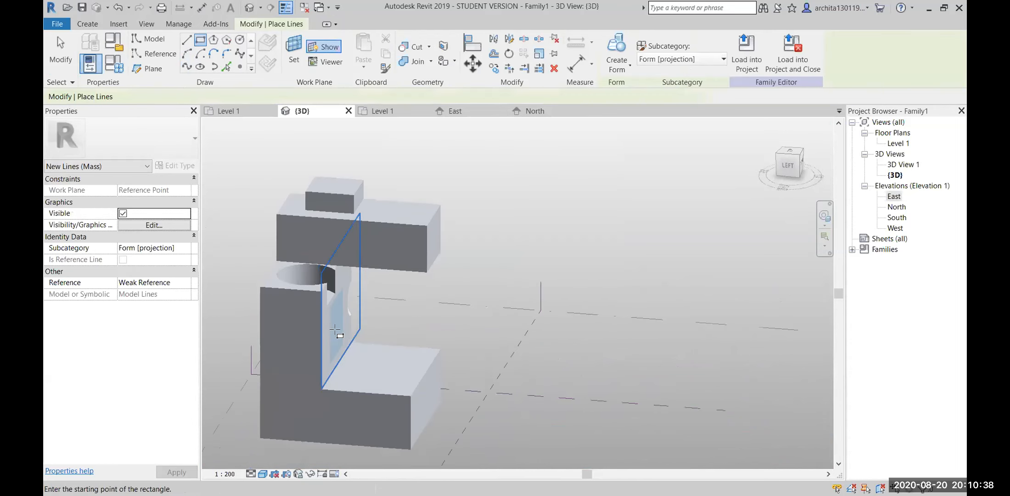
{"action": "left_click", "coordinate": [386, 348]}
{"action": "left_click", "coordinate": [422, 416]}
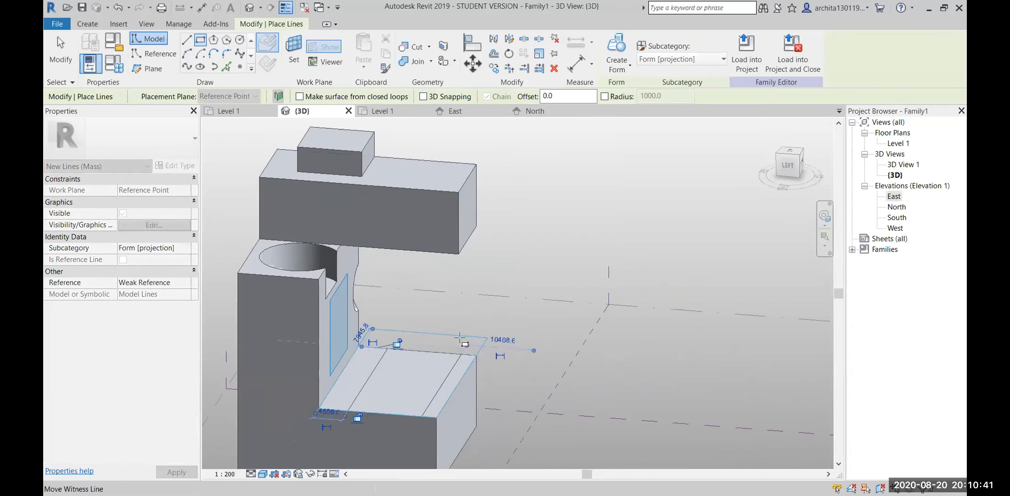
{"action": "key", "text": "Escape"}
{"action": "key", "text": "Escape"}
Select the whole rectangle on the ledge and create a solid form from it.
{"action": "key", "text": "Tab"}
{"action": "left_click", "coordinate": [442, 378]}
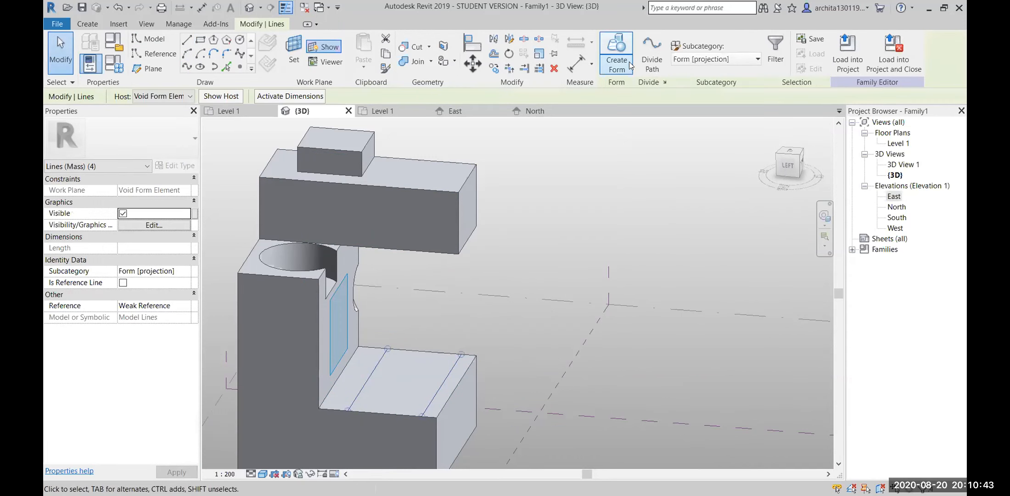
{"action": "left_click", "coordinate": [616, 64]}
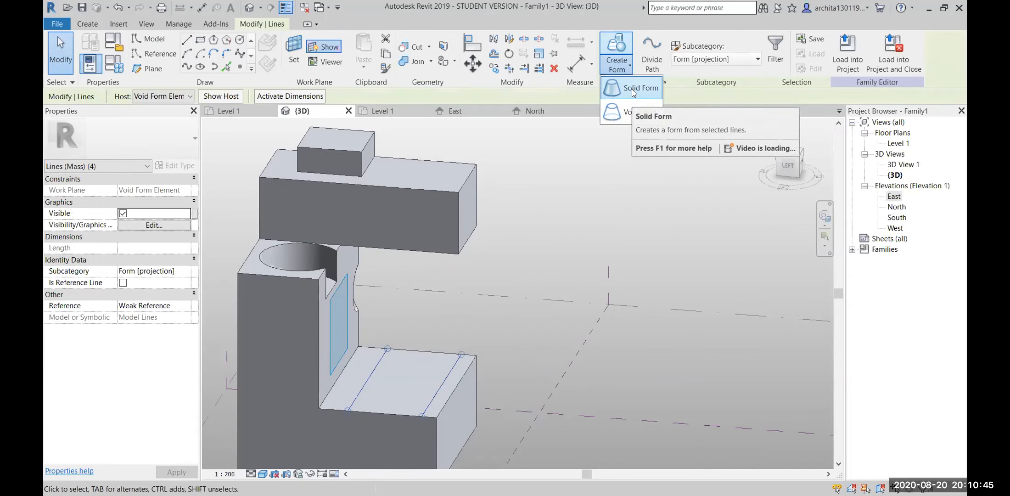
{"action": "left_click", "coordinate": [621, 117]}
Raise the new solid's top face to about 20,900 high, up to the underside of the upper block.
{"action": "left_click_drag", "start_coordinate": [395, 305], "coordinate": [411, 246]}
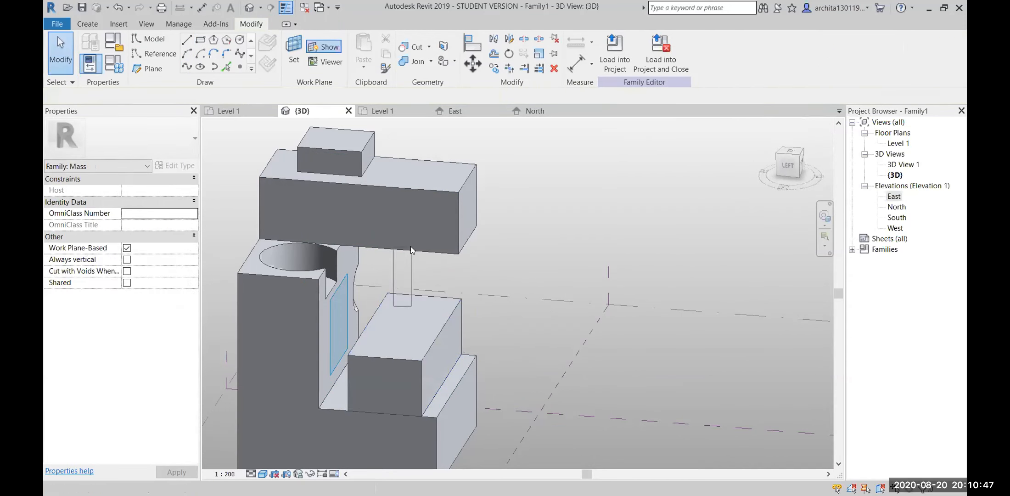
{"action": "left_click", "coordinate": [405, 301]}
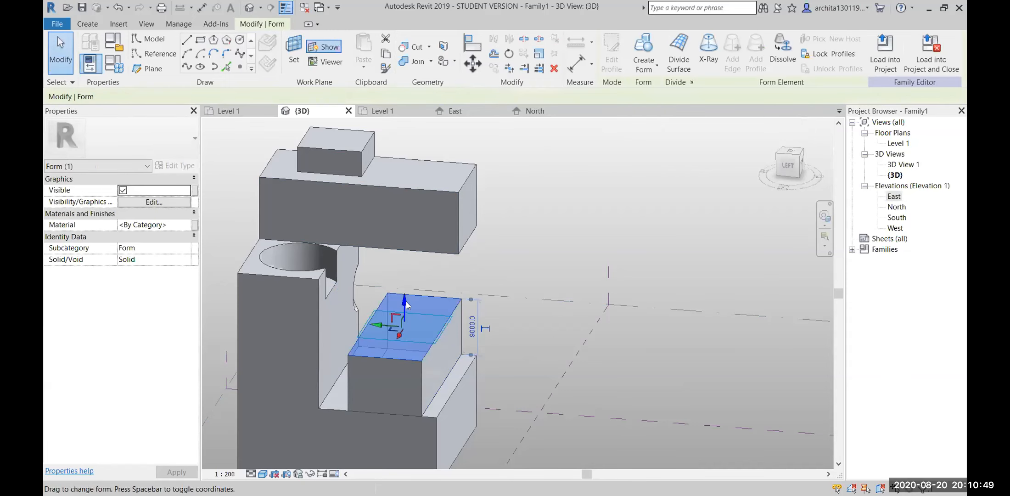
{"action": "left_click_drag", "start_coordinate": [403, 244], "coordinate": [472, 228]}
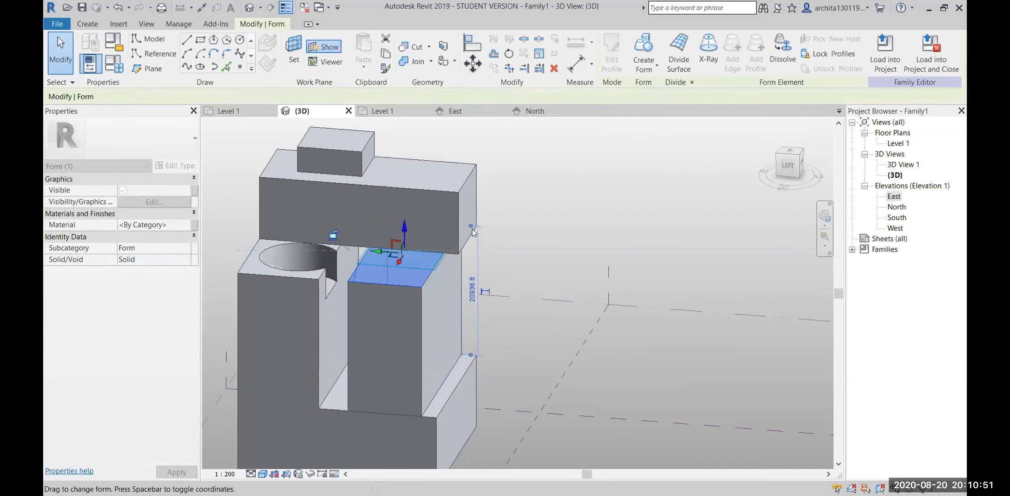
{"action": "left_click", "coordinate": [564, 229]}
Move the new solid's outer side face inward, toward the slot, to make the solid narrower.
{"action": "middle_click_drag", "start_coordinate": [564, 228], "coordinate": [461, 327], "text": "shift"}
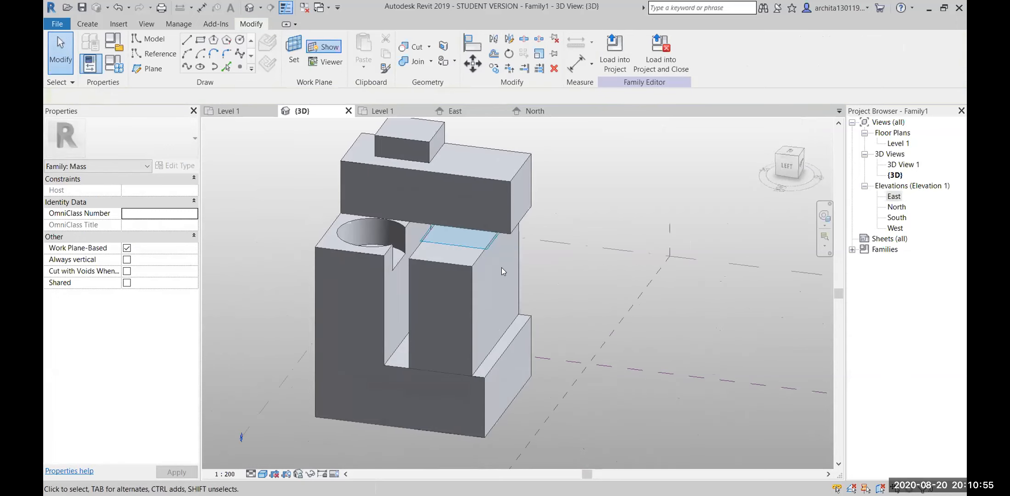
{"action": "key", "text": "Tab"}
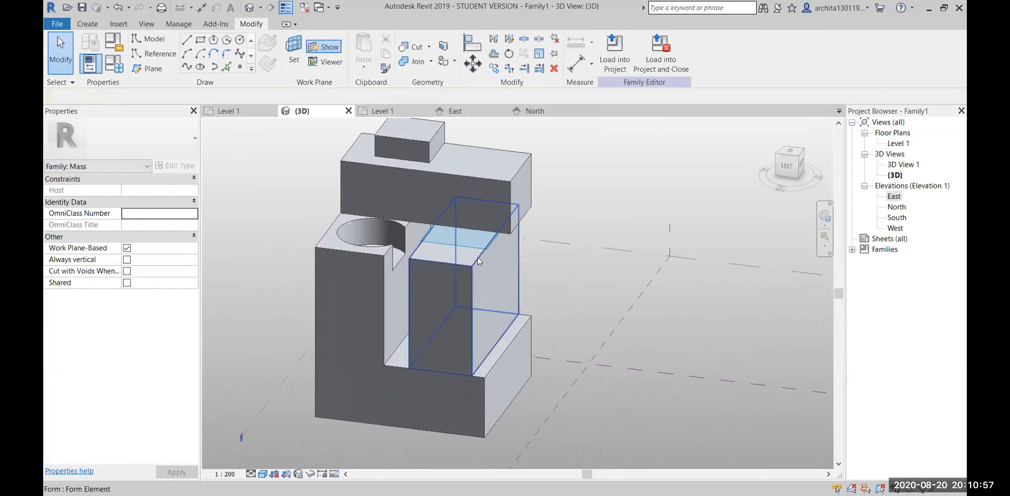
{"action": "left_click", "coordinate": [478, 261]}
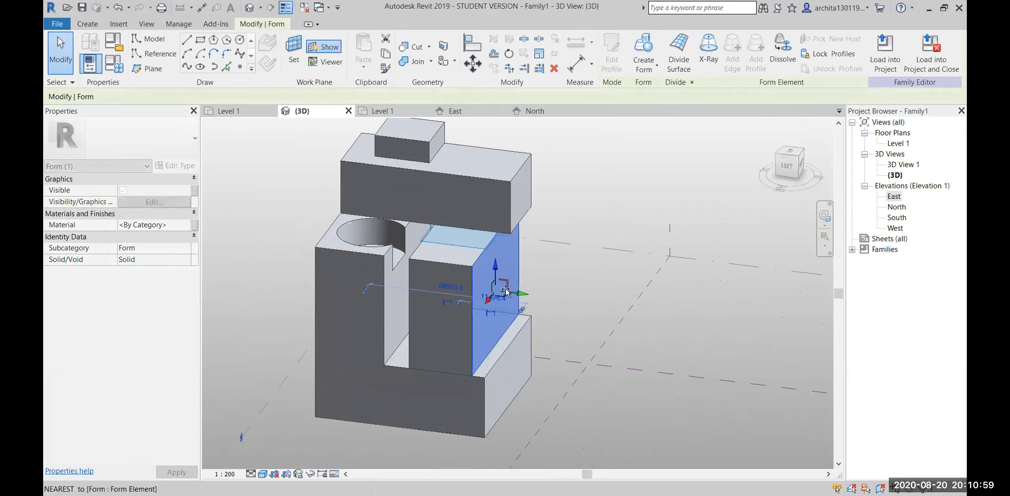
{"action": "left_click_drag", "start_coordinate": [488, 286], "coordinate": [487, 285]}
{"action": "left_click", "coordinate": [555, 286]}
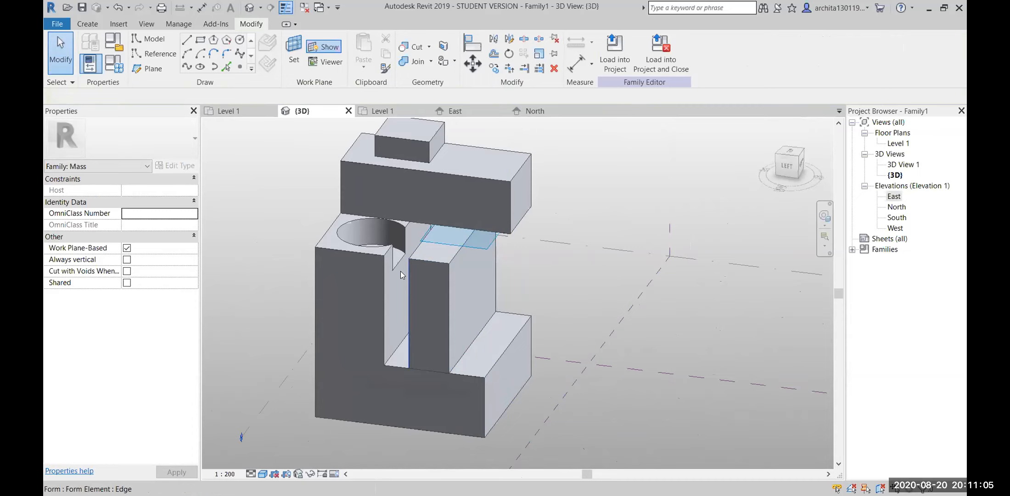
Draw a circle with a radius of about 6,000 on the outer side face of the narrowed solid.
{"action": "middle_click_drag", "start_coordinate": [400, 271], "coordinate": [295, 276], "text": "shift"}
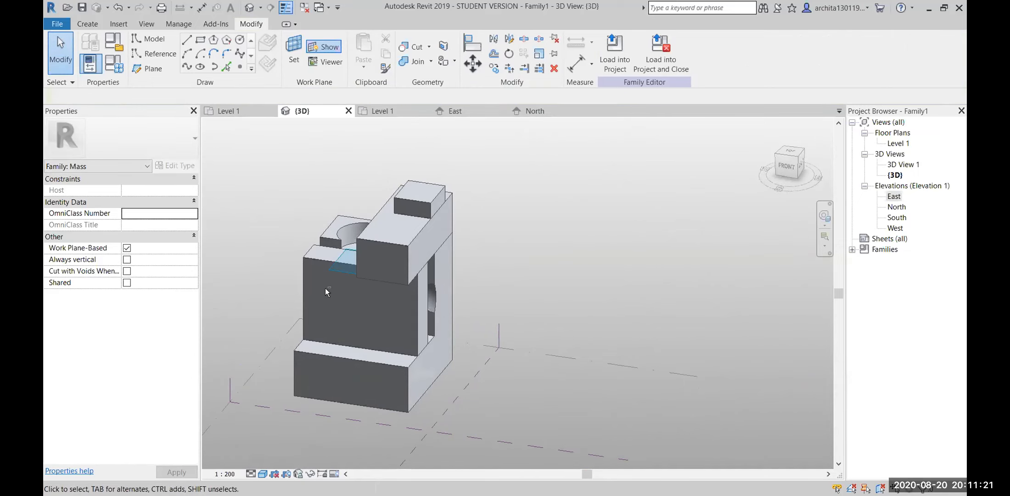
{"action": "middle_click_drag", "start_coordinate": [325, 288], "coordinate": [485, 275], "text": "shift"}
{"action": "scroll", "coordinate": [388, 288], "scroll_direction": "up", "scroll_amount": 6}
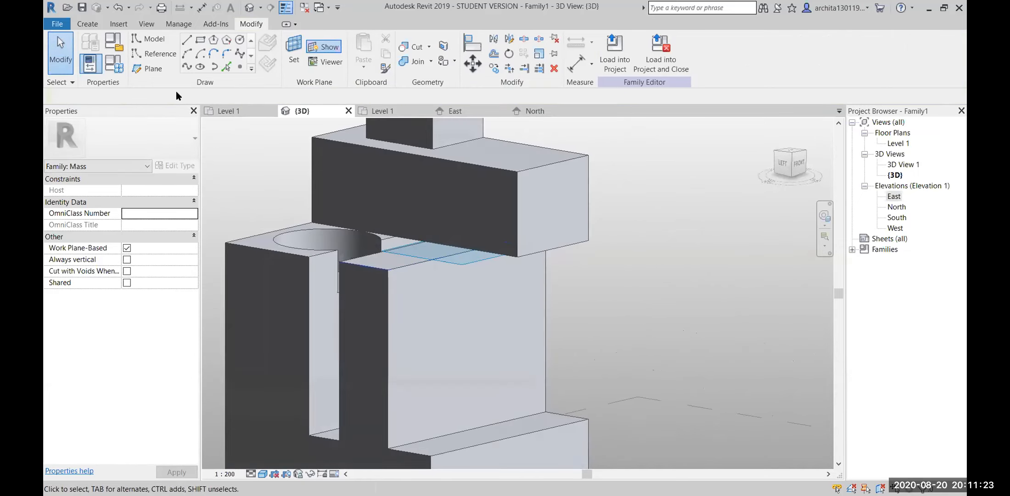
{"action": "left_click", "coordinate": [240, 39]}
{"action": "left_click", "coordinate": [438, 339]}
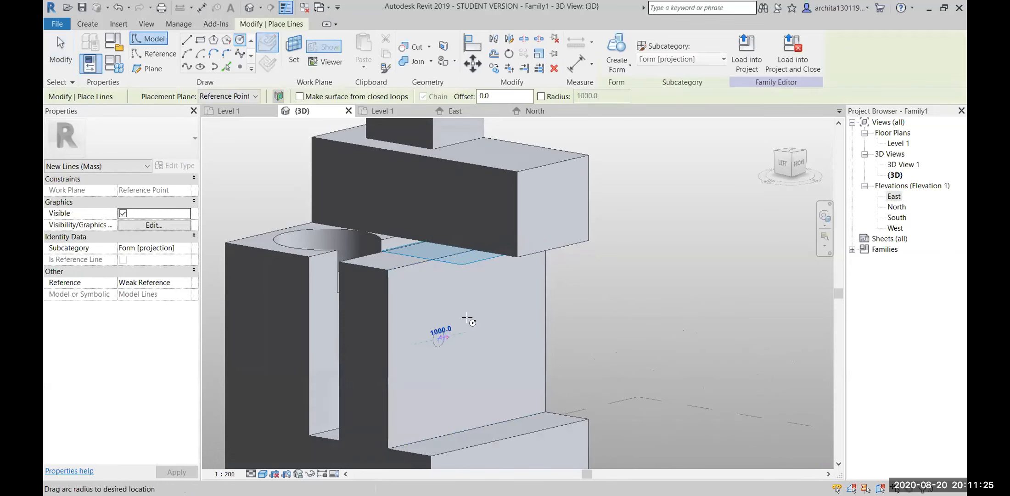
{"action": "left_click", "coordinate": [471, 316]}
{"action": "key", "text": "Escape"}
{"action": "key", "text": "Escape"}
Create a void form from the circle, choosing the spherical option.
{"action": "left_click", "coordinate": [472, 316]}
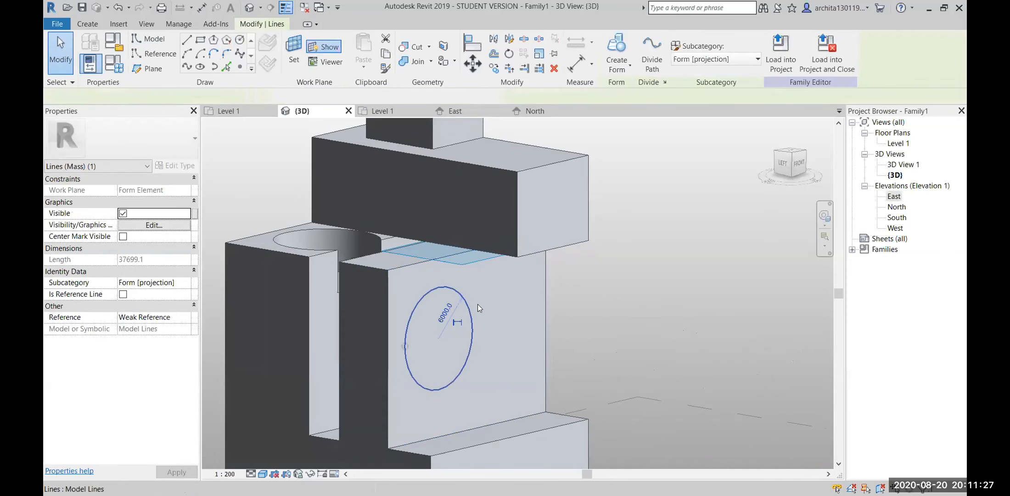
{"action": "left_click", "coordinate": [620, 68]}
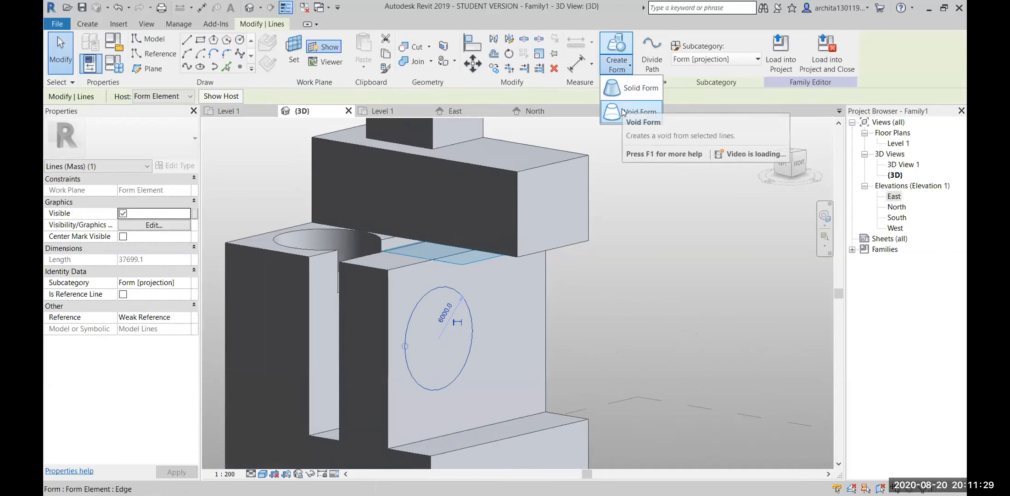
{"action": "left_click", "coordinate": [622, 108]}
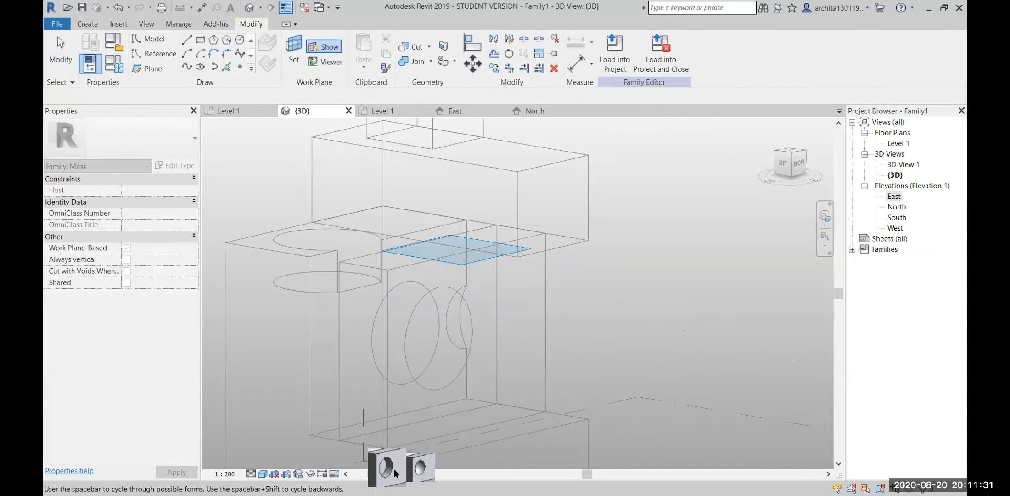
{"action": "left_click", "coordinate": [418, 475]}
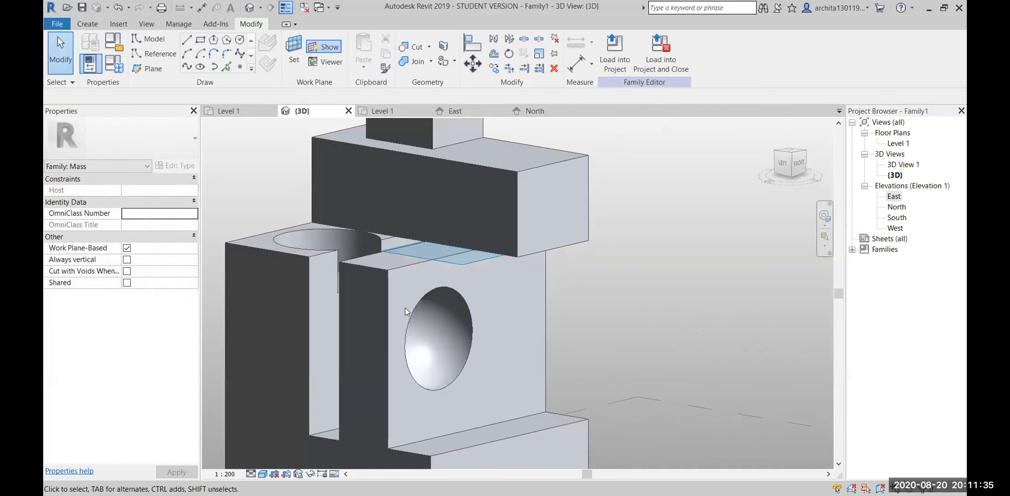
{"action": "left_click", "coordinate": [447, 280]}
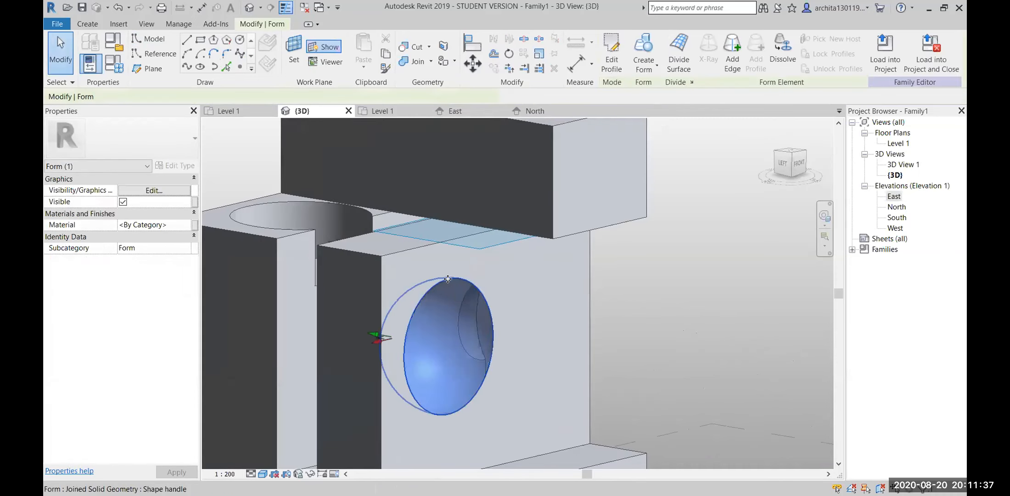
{"action": "scroll", "coordinate": [448, 280], "scroll_direction": "down", "scroll_amount": 1}
{"action": "left_click", "coordinate": [606, 278]}
Select the whole mass and delete it.
{"action": "middle_click_drag", "start_coordinate": [480, 389], "coordinate": [431, 319], "text": "shift"}
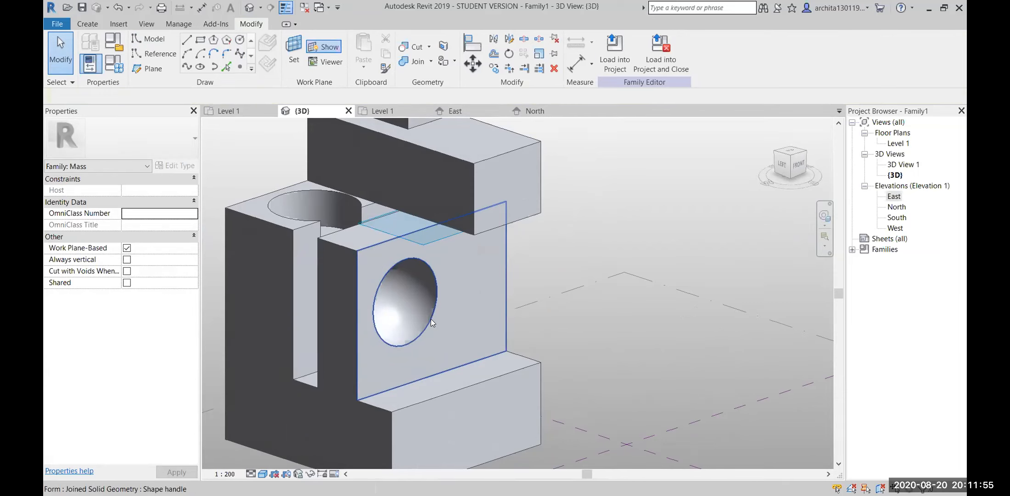
{"action": "middle_click_drag", "start_coordinate": [443, 226], "coordinate": [311, 312], "text": "shift"}
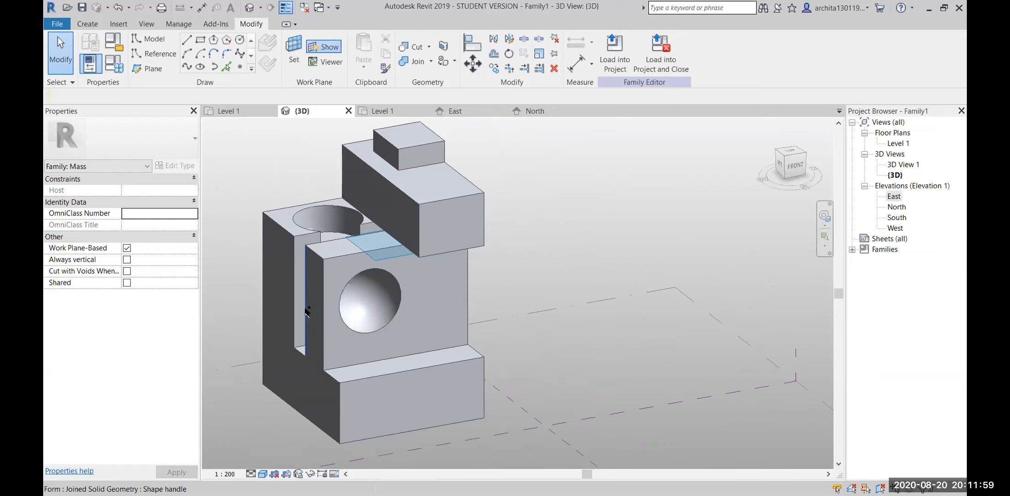
{"action": "scroll", "coordinate": [305, 313], "scroll_direction": "up", "scroll_amount": 2}
{"action": "scroll", "coordinate": [337, 249], "scroll_direction": "down", "scroll_amount": 5}
{"action": "left_click_drag", "start_coordinate": [294, 178], "coordinate": [423, 369]}
{"action": "key", "text": "Delete"}
{"action": "middle_click_drag", "start_coordinate": [380, 313], "coordinate": [406, 327], "text": "shift"}
Draw a rectangle on Level 1, in the rear quadrant between the reference planes.
{"action": "left_click", "coordinate": [431, 216]}
{"action": "mouse_move", "coordinate": [441, 284]}
{"action": "middle_mouse_down", "text": "shift"}
{"action": "mouse_move", "coordinate": [448, 302]}
{"action": "mouse_move", "coordinate": [403, 386]}
{"action": "middle_mouse_up", "text": "shift"}
{"action": "scroll", "coordinate": [448, 302], "scroll_direction": "down", "scroll_amount": 2}
{"action": "scroll", "coordinate": [448, 305], "scroll_direction": "up", "scroll_amount": 2}
{"action": "middle_click_drag", "start_coordinate": [449, 305], "coordinate": [500, 276]}
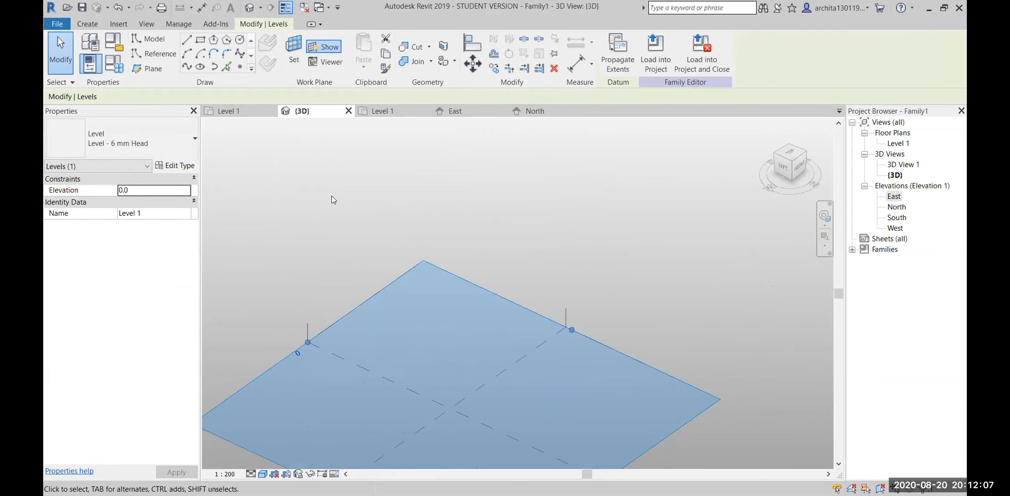
{"action": "left_click", "coordinate": [200, 40]}
{"action": "left_click", "coordinate": [430, 284]}
{"action": "left_click", "coordinate": [442, 369]}
{"action": "key", "text": "Escape"}
{"action": "key", "text": "Escape"}
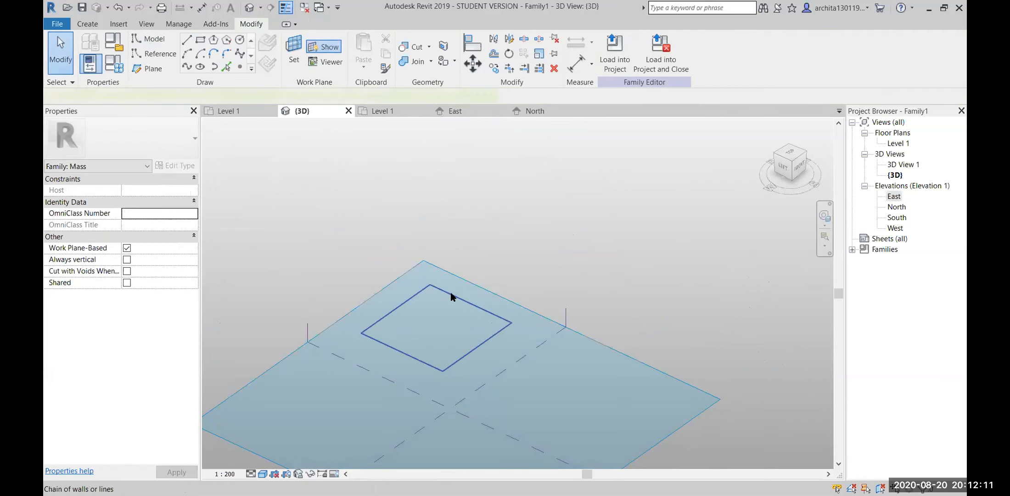
Create a solid form from the rectangle and raise its top face to a height of about 32,200.
{"action": "left_click", "coordinate": [617, 49]}
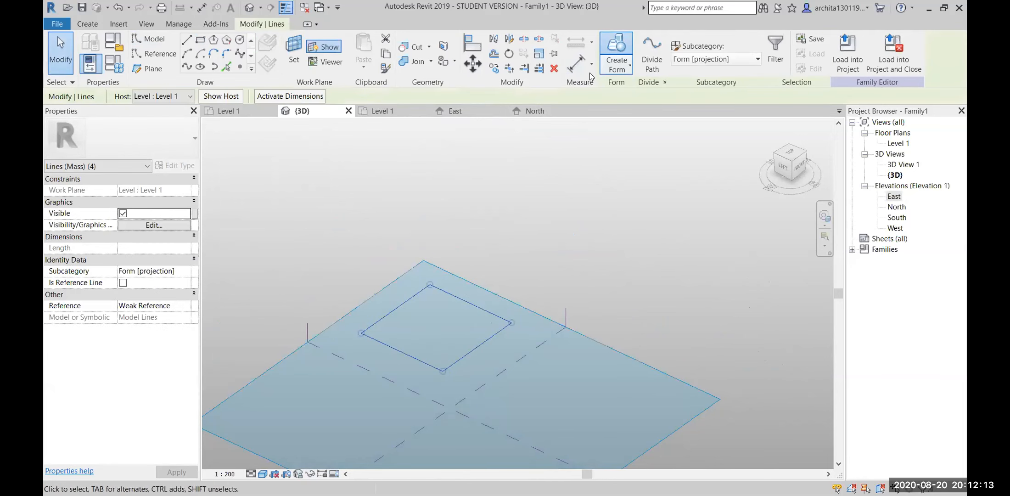
{"action": "left_click_drag", "start_coordinate": [437, 275], "coordinate": [438, 205]}
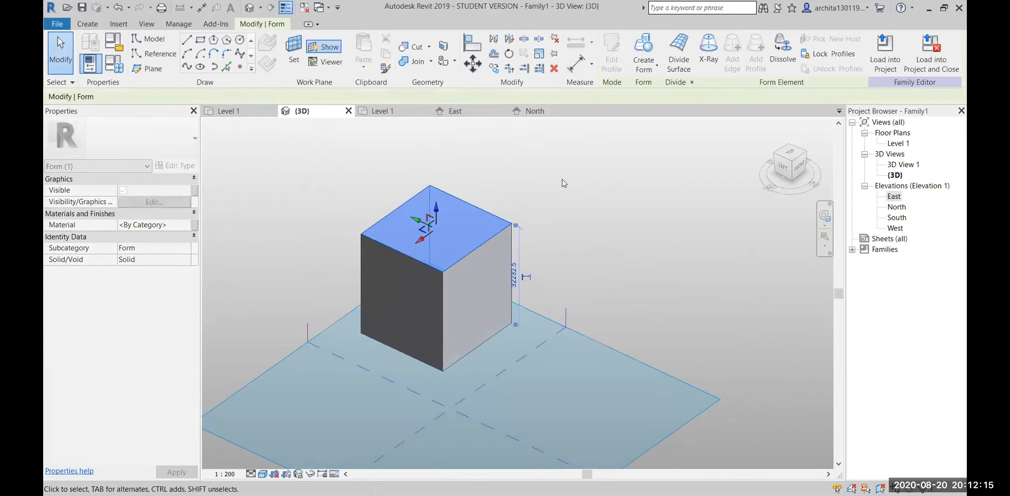
{"action": "left_click", "coordinate": [562, 180]}
Draw an upright rectangle on the block's front face, near its upper outer corner.
{"action": "scroll", "coordinate": [556, 213], "scroll_direction": "up", "scroll_amount": 1}
{"action": "middle_click_drag", "start_coordinate": [540, 215], "coordinate": [439, 213], "text": "shift"}
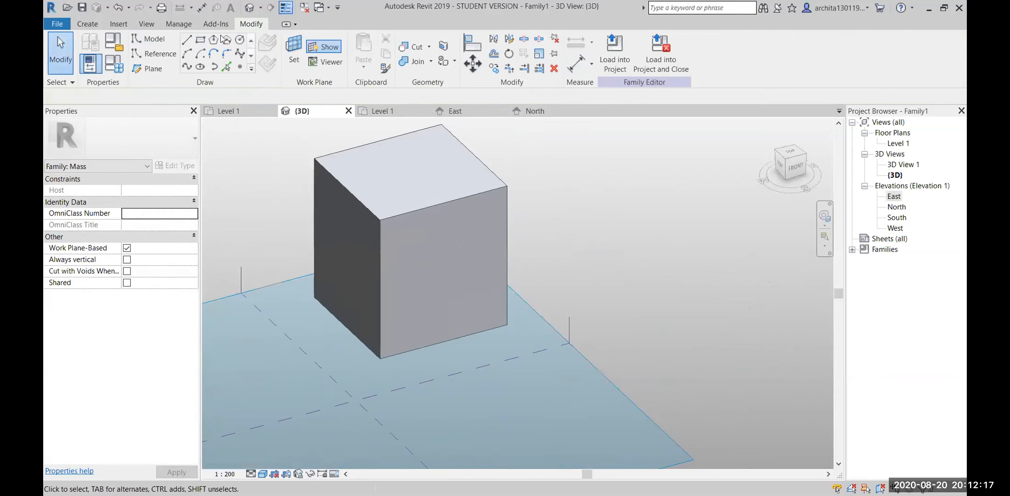
{"action": "left_click", "coordinate": [200, 41]}
{"action": "left_click", "coordinate": [440, 224]}
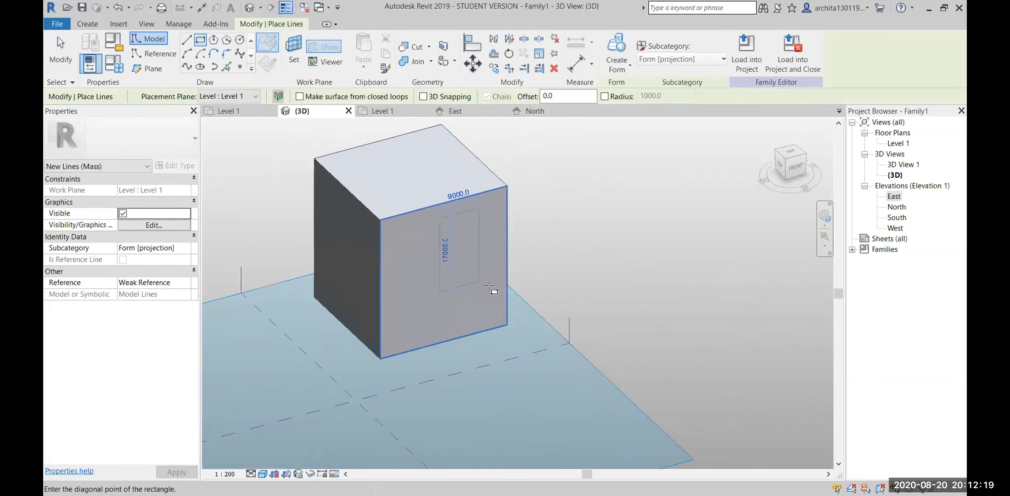
{"action": "left_click", "coordinate": [496, 291]}
{"action": "key", "text": "Escape"}
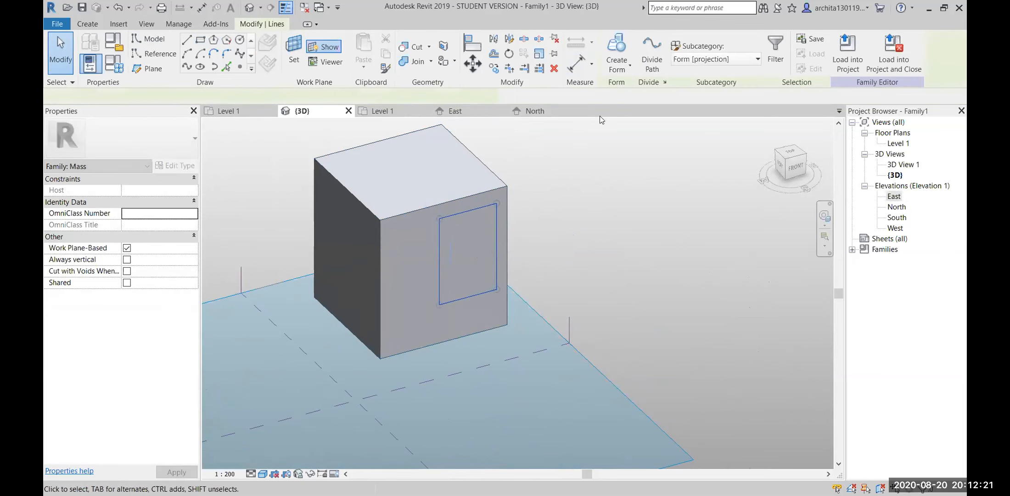
Create a void form from the front-face rectangle and extend it partway into the block.
{"action": "left_click", "coordinate": [630, 66]}
{"action": "left_click", "coordinate": [630, 87]}
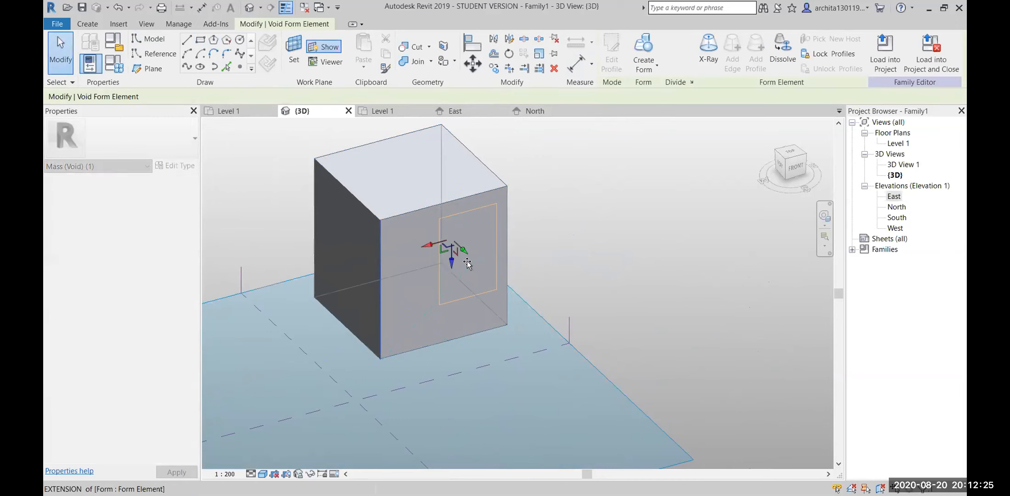
{"action": "left_click", "coordinate": [555, 247]}
{"action": "middle_click_drag", "start_coordinate": [503, 218], "coordinate": [510, 193], "text": "shift"}
{"action": "scroll", "coordinate": [488, 204], "scroll_direction": "up", "scroll_amount": 1}
{"action": "mouse_move", "coordinate": [443, 243]}
{"action": "middle_mouse_down", "text": "shift"}
{"action": "mouse_move", "coordinate": [414, 264]}
{"action": "mouse_move", "coordinate": [432, 253]}
{"action": "middle_mouse_up", "text": "shift"}
{"action": "scroll", "coordinate": [456, 241], "scroll_direction": "up", "scroll_amount": 1}
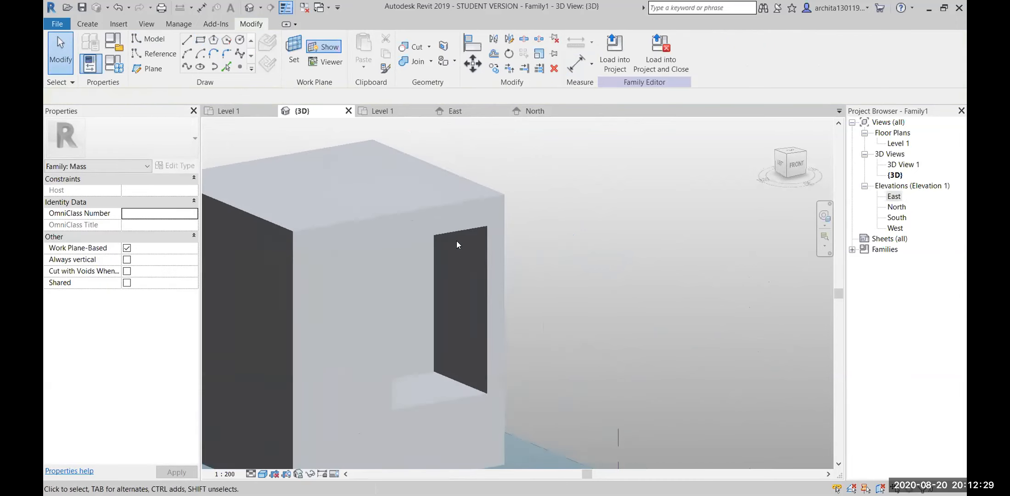
Select the void's top surface and raise it above the block's top face so the cut opens upward.
{"action": "left_click", "coordinate": [460, 236]}
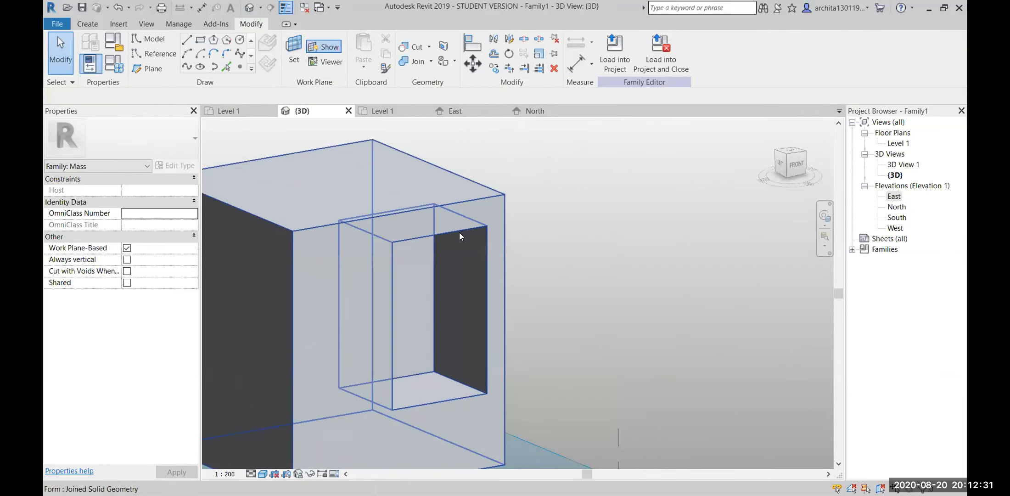
{"action": "key", "text": "Escape"}
{"action": "key", "text": "Tab"}
{"action": "left_click", "coordinate": [460, 234]}
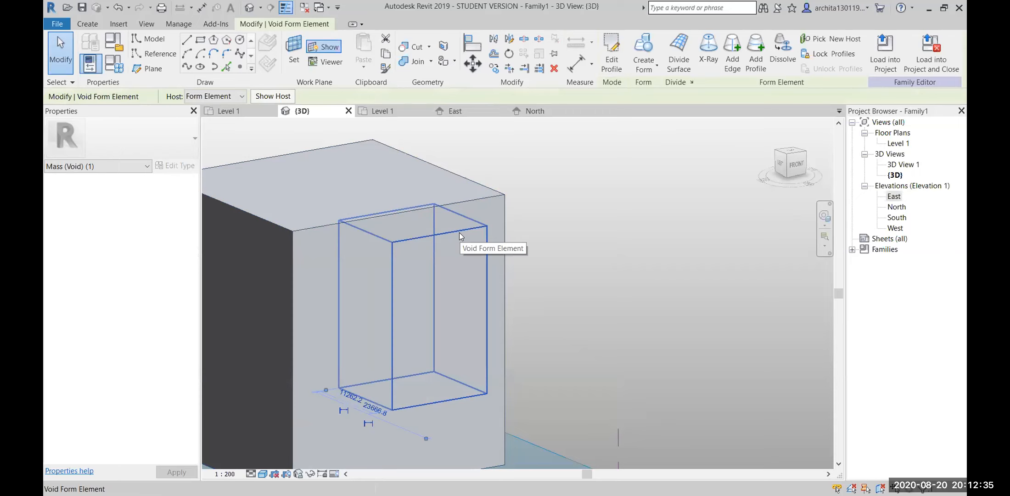
{"action": "key", "text": "Tab"}
{"action": "key", "text": "Tab"}
{"action": "key", "text": "Tab"}
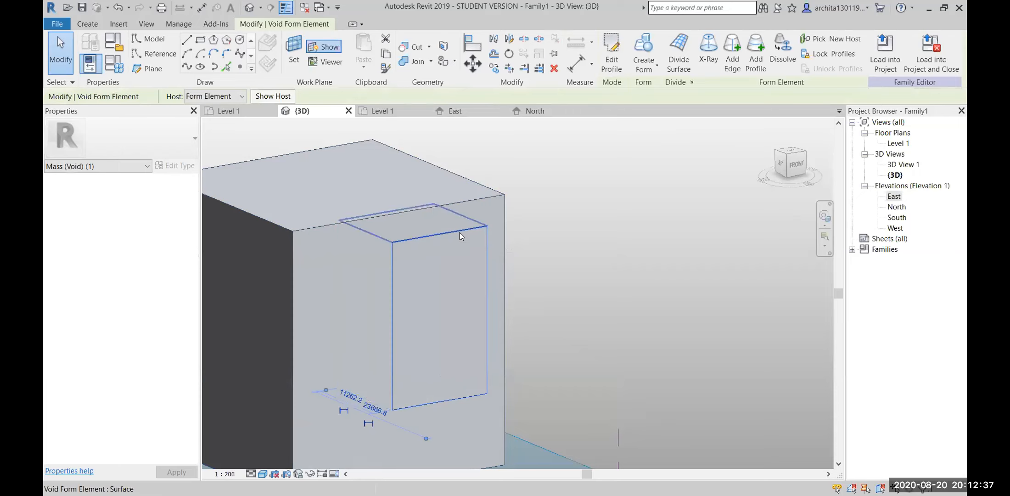
{"action": "left_click", "coordinate": [459, 232]}
{"action": "left_click_drag", "start_coordinate": [406, 252], "coordinate": [408, 196]}
{"action": "left_click", "coordinate": [544, 196]}
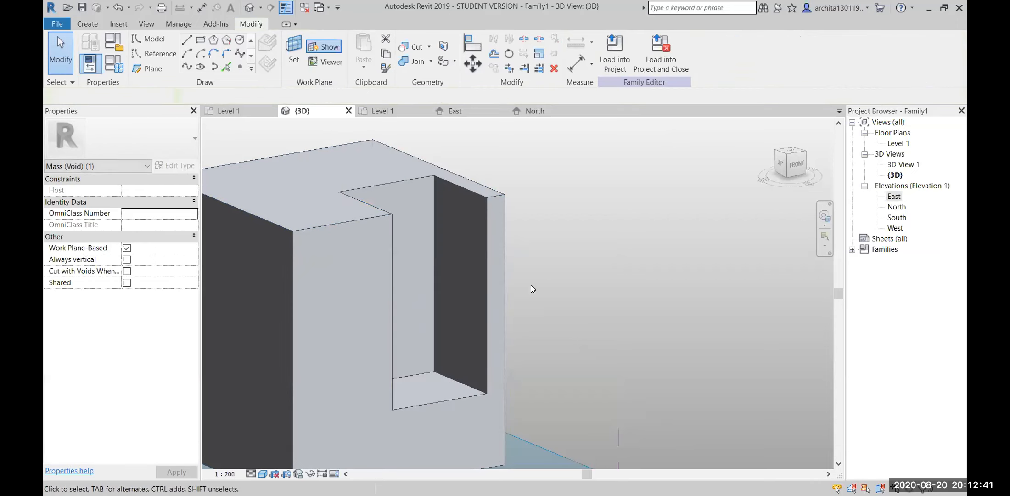
Select the void's front surface and move it back behind the block's front face, closing the cut at the front.
{"action": "middle_click_drag", "start_coordinate": [427, 316], "coordinate": [550, 356], "text": "shift"}
{"action": "scroll", "coordinate": [502, 321], "scroll_direction": "up", "scroll_amount": 3}
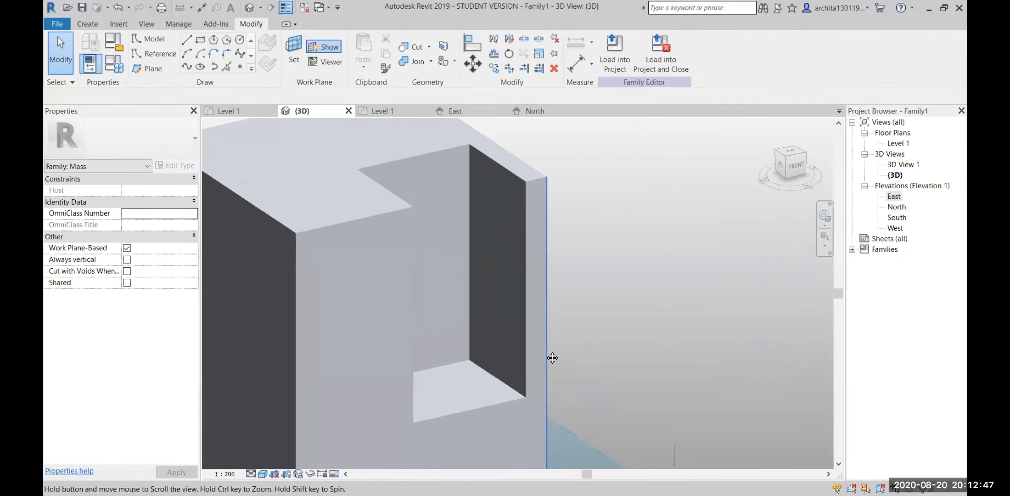
{"action": "key", "text": "Tab"}
{"action": "key", "text": "Tab"}
{"action": "key", "text": "Tab"}
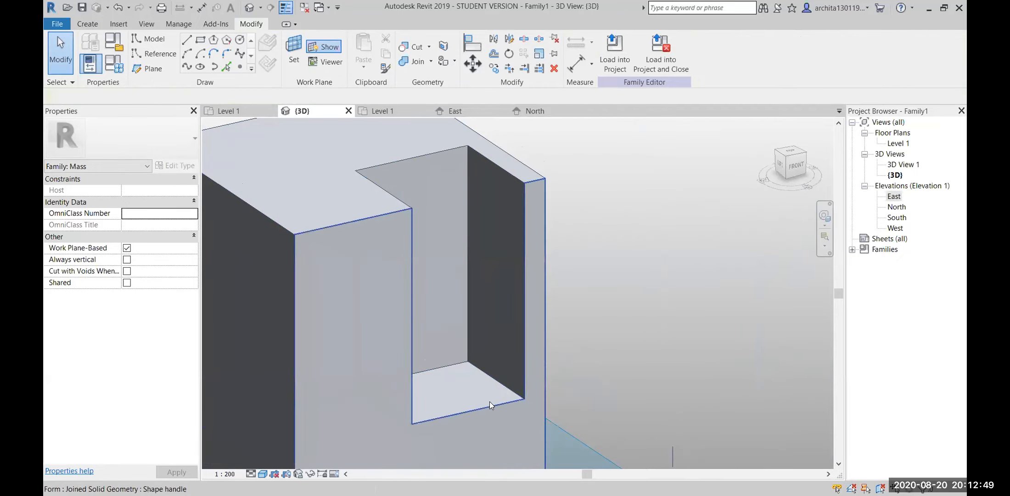
{"action": "left_click", "coordinate": [490, 402]}
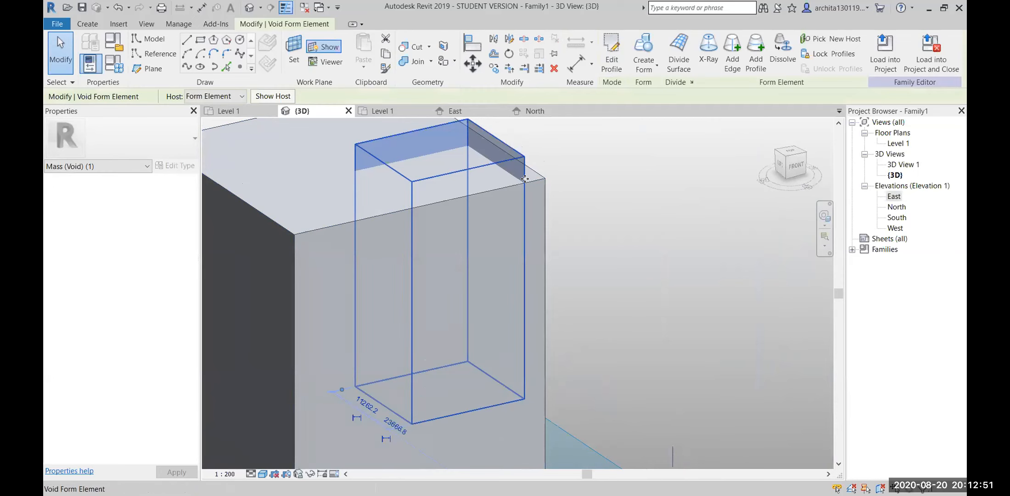
{"action": "key", "text": "Tab"}
{"action": "key", "text": "Tab"}
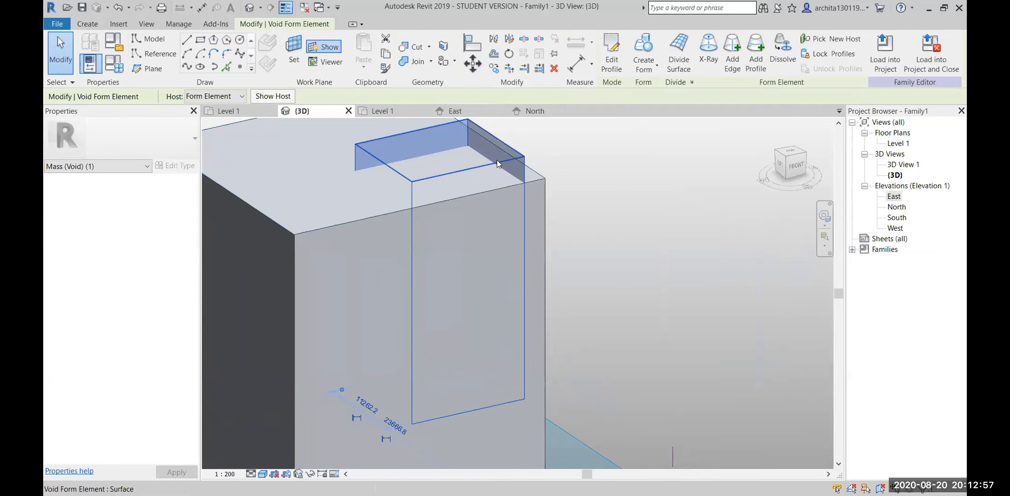
{"action": "left_click", "coordinate": [482, 266]}
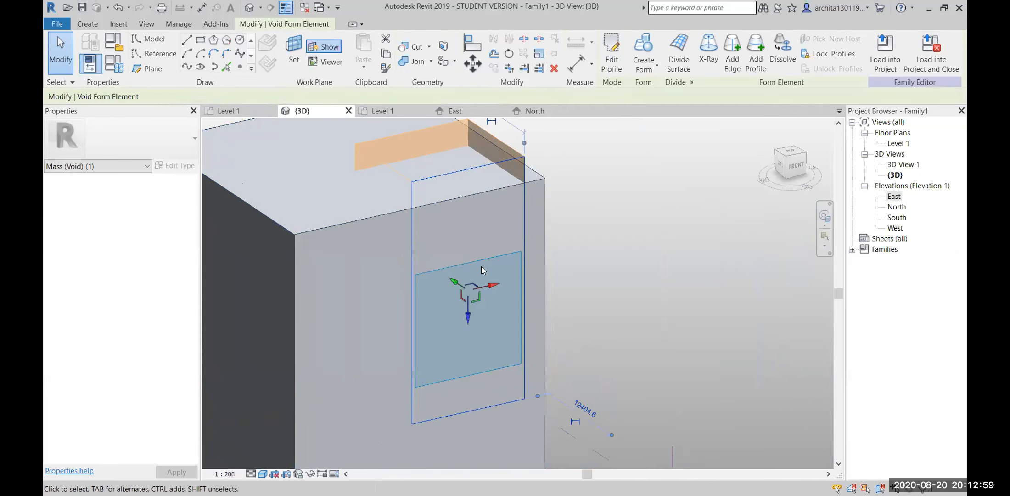
{"action": "left_click_drag", "start_coordinate": [454, 282], "coordinate": [438, 271]}
{"action": "left_click", "coordinate": [622, 232]}
Draw a circle with a 5000 radius on the block's top face, beside the rectangular opening.
{"action": "middle_click_drag", "start_coordinate": [497, 263], "coordinate": [552, 309], "text": "shift"}
{"action": "scroll", "coordinate": [553, 303], "scroll_direction": "down", "scroll_amount": 3}
{"action": "scroll", "coordinate": [333, 217], "scroll_direction": "up", "scroll_amount": 3}
{"action": "middle_click_drag", "start_coordinate": [333, 218], "coordinate": [327, 273], "text": "shift"}
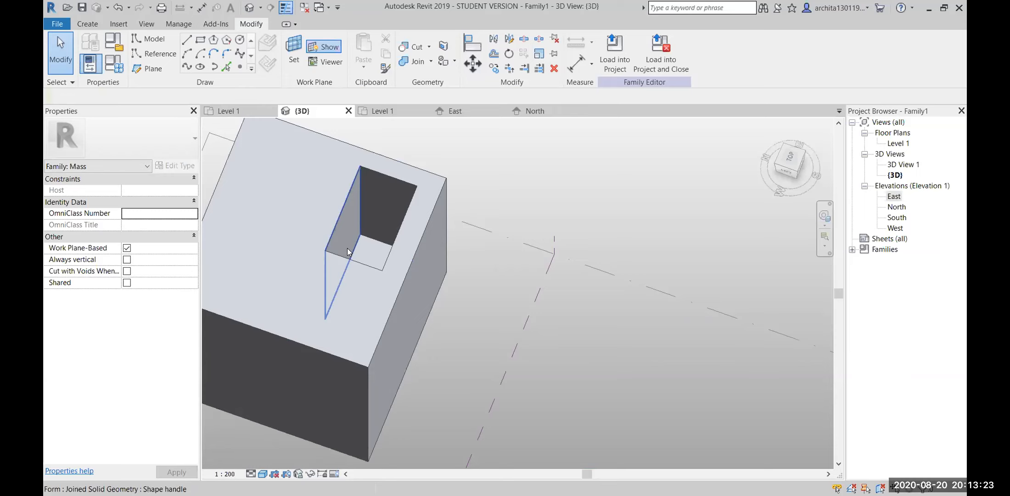
{"action": "scroll", "coordinate": [397, 258], "scroll_direction": "down", "scroll_amount": 2}
{"action": "middle_click_drag", "start_coordinate": [347, 248], "coordinate": [511, 256]}
{"action": "scroll", "coordinate": [384, 238], "scroll_direction": "up", "scroll_amount": 3}
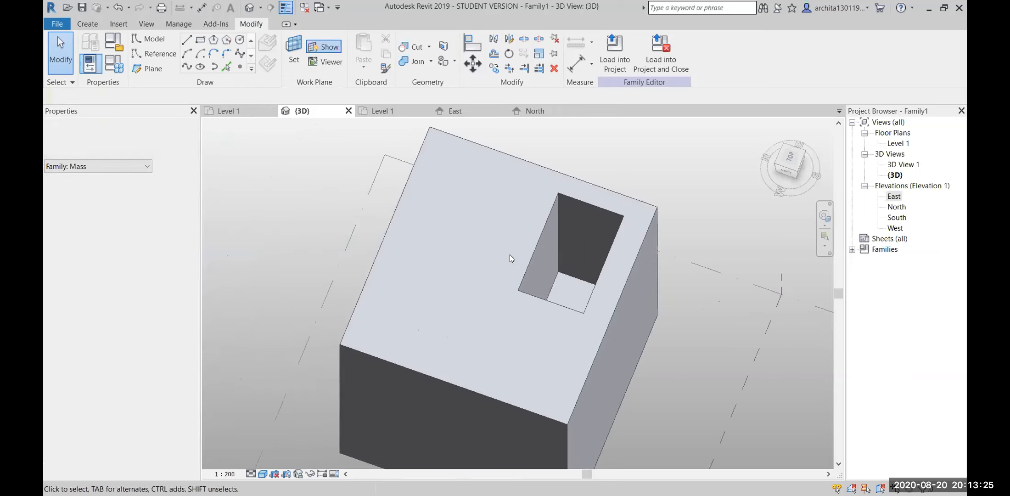
{"action": "left_click", "coordinate": [241, 40]}
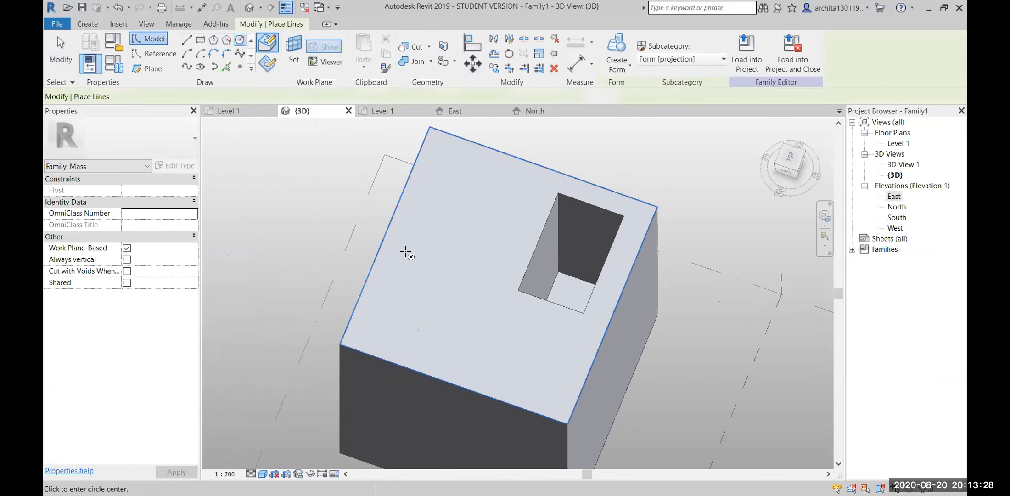
{"action": "left_click", "coordinate": [418, 275]}
{"action": "left_click", "coordinate": [461, 276]}
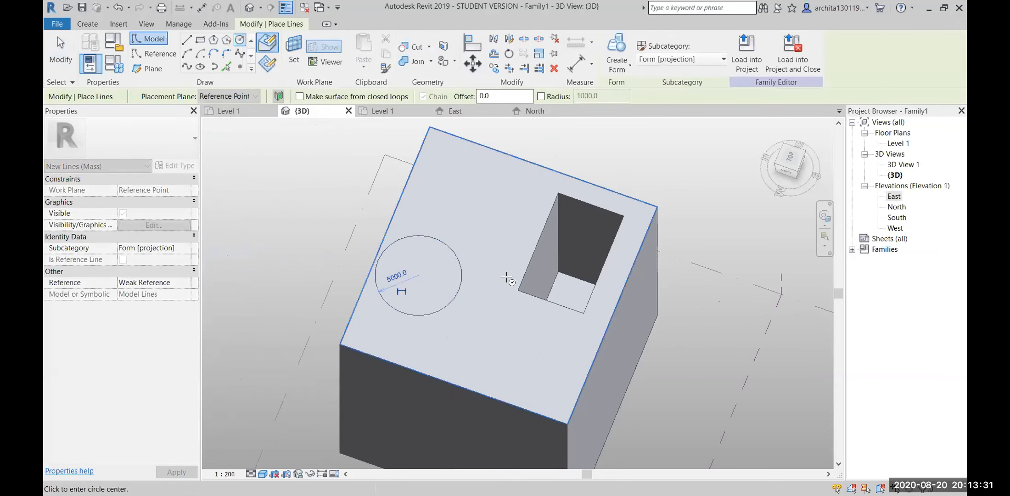
{"action": "key", "text": "Escape"}
{"action": "key", "text": "Escape"}
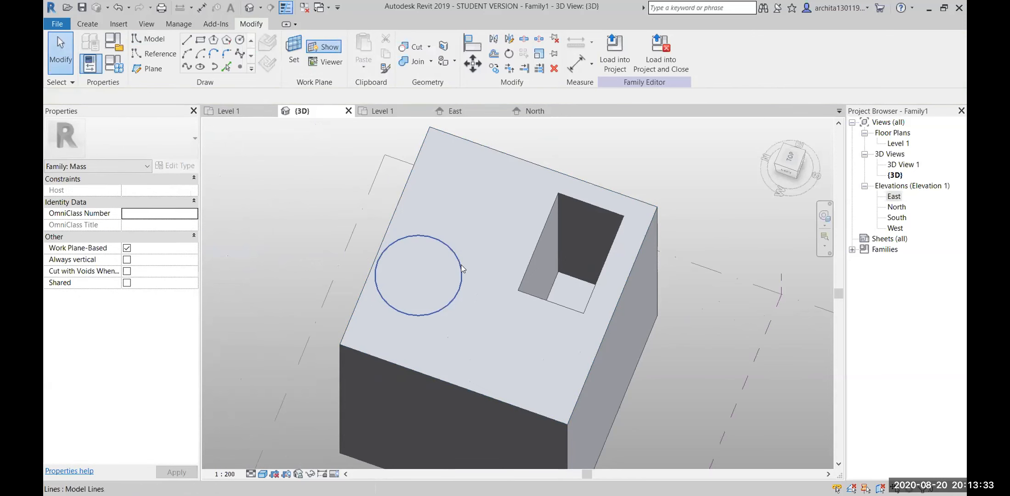
Create a void form from the top-face circle, choosing the sphere option.
{"action": "left_click", "coordinate": [462, 265]}
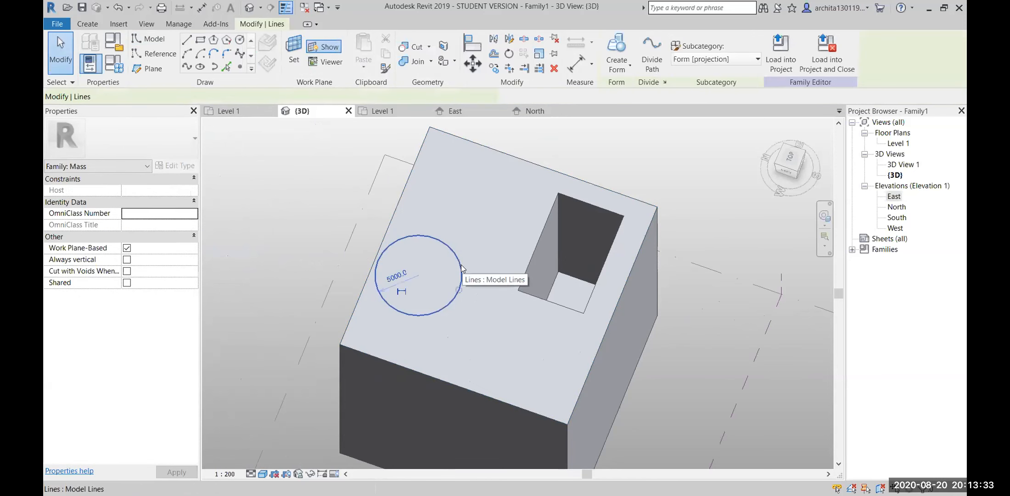
{"action": "left_click", "coordinate": [620, 68]}
{"action": "left_click", "coordinate": [635, 112]}
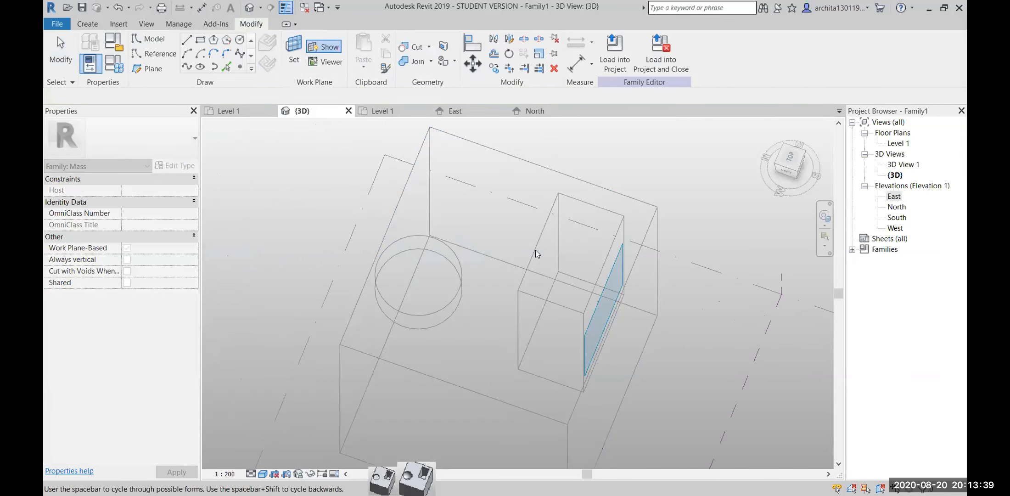
{"action": "left_click", "coordinate": [409, 476]}
{"action": "scroll", "coordinate": [486, 246], "scroll_direction": "up", "scroll_amount": 3}
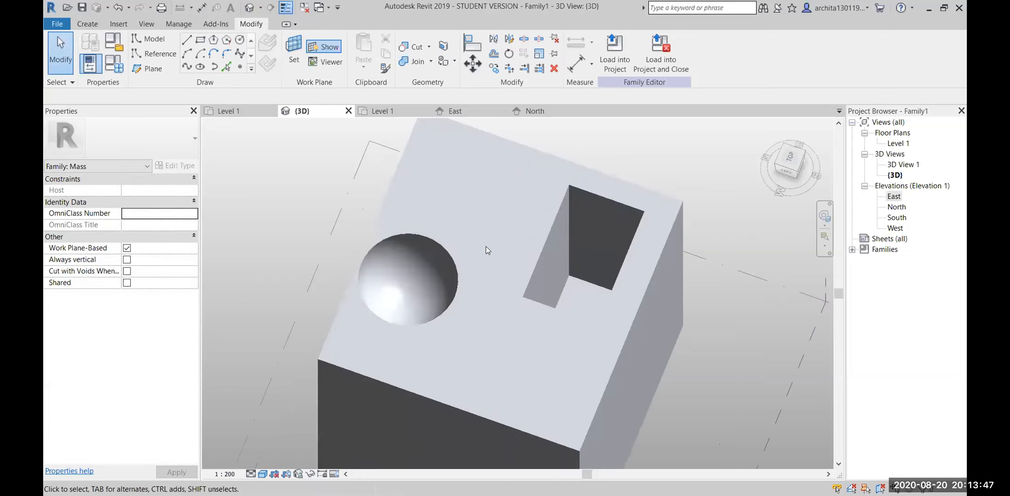
Examine the spherical cut and the rectangular opening in the block from several angles and distances.
{"action": "middle_click_drag", "start_coordinate": [396, 299], "coordinate": [487, 247], "text": "shift"}
{"action": "scroll", "coordinate": [487, 246], "scroll_direction": "down", "scroll_amount": 5}
{"action": "scroll", "coordinate": [335, 411], "scroll_direction": "up", "scroll_amount": 4}
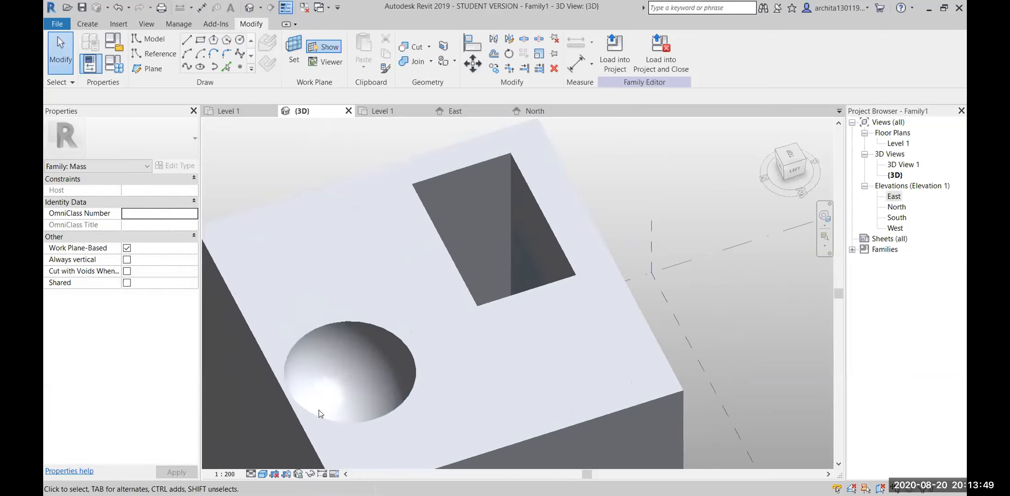
{"action": "middle_click_drag", "start_coordinate": [336, 413], "coordinate": [334, 321], "text": "shift"}
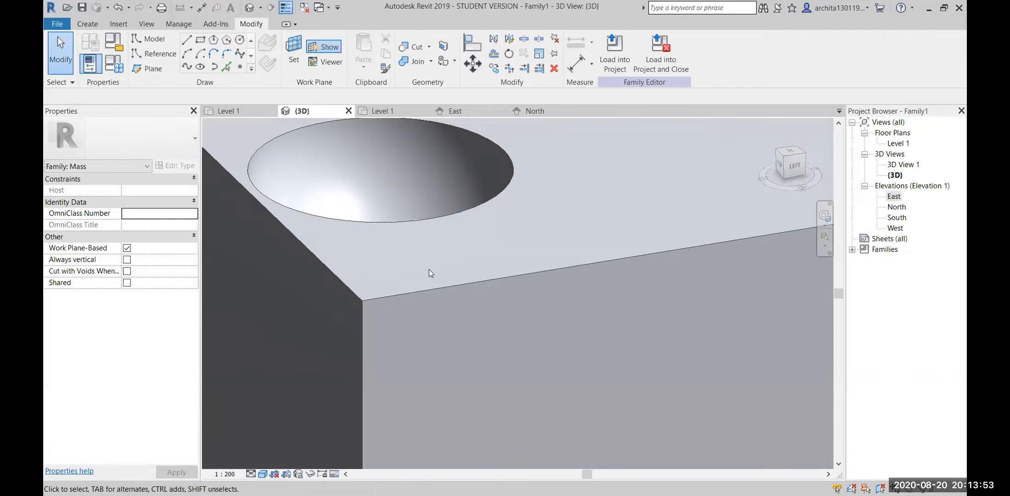
{"action": "scroll", "coordinate": [459, 220], "scroll_direction": "down", "scroll_amount": 5}
{"action": "middle_click_drag", "start_coordinate": [468, 219], "coordinate": [490, 301], "text": "shift"}
{"action": "scroll", "coordinate": [490, 301], "scroll_direction": "down", "scroll_amount": 2}
{"action": "middle_click_drag", "start_coordinate": [451, 354], "coordinate": [257, 473]}
{"action": "scroll", "coordinate": [505, 244], "scroll_direction": "up", "scroll_amount": 2}
{"action": "middle_click_drag", "start_coordinate": [425, 324], "coordinate": [370, 311], "text": "shift"}
{"action": "scroll", "coordinate": [561, 321], "scroll_direction": "up", "scroll_amount": 3}
{"action": "middle_click_drag", "start_coordinate": [637, 320], "coordinate": [676, 304]}
{"action": "scroll", "coordinate": [676, 305], "scroll_direction": "down", "scroll_amount": 2}
{"action": "middle_click_drag", "start_coordinate": [478, 317], "coordinate": [600, 266], "text": "shift"}
{"action": "scroll", "coordinate": [347, 279], "scroll_direction": "up", "scroll_amount": 2}
{"action": "middle_click_drag", "start_coordinate": [414, 276], "coordinate": [547, 270]}
{"action": "scroll", "coordinate": [525, 231], "scroll_direction": "down", "scroll_amount": 1}
{"action": "scroll", "coordinate": [525, 231], "scroll_direction": "down", "scroll_amount": 3}
{"action": "middle_click_drag", "start_coordinate": [523, 240], "coordinate": [409, 299]}
{"action": "middle_click_drag", "start_coordinate": [461, 287], "coordinate": [557, 280]}
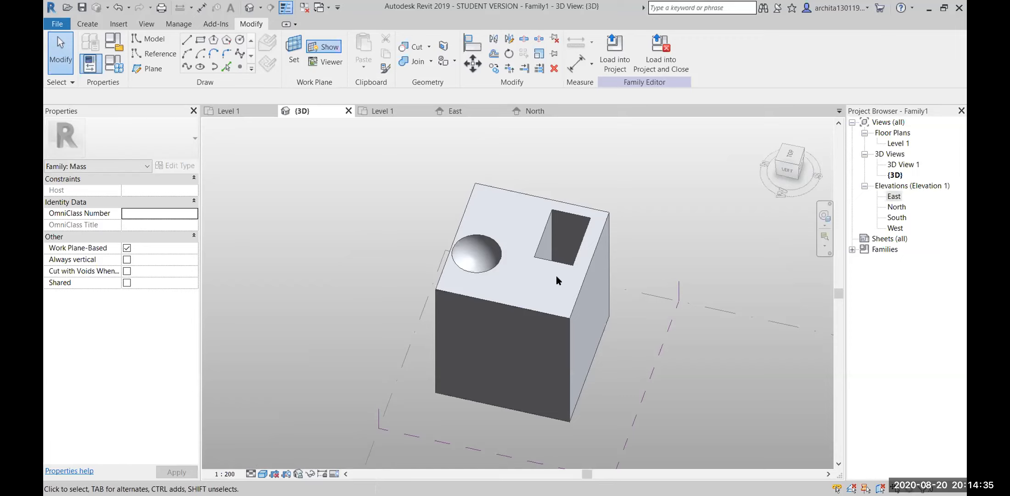
Move the spherical void slightly across the top face, away from the rectangular opening.
{"action": "left_click", "coordinate": [485, 237]}
{"action": "left_click_drag", "start_coordinate": [487, 239], "coordinate": [522, 303]}
{"action": "left_click", "coordinate": [578, 195]}
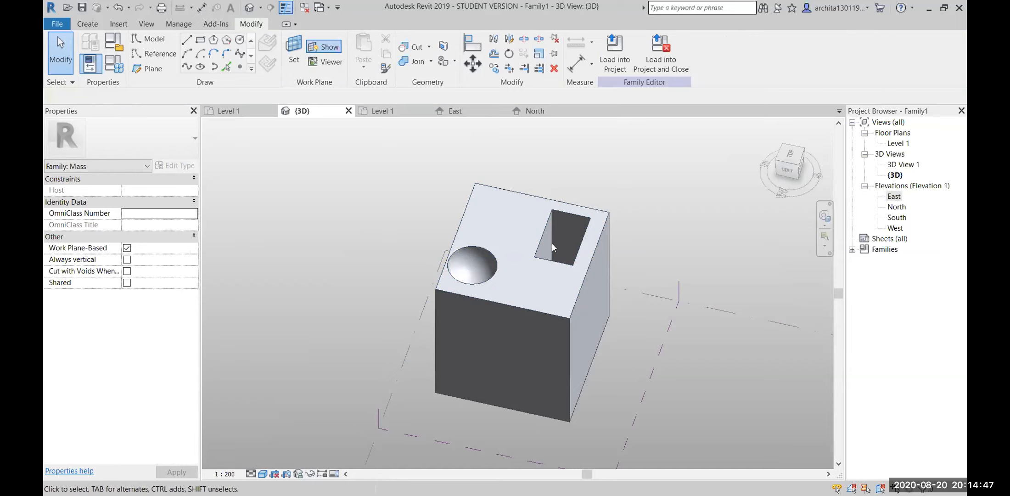
Draw a circle with a 6000 radius on the upper part of the block's front face.
{"action": "left_click", "coordinate": [494, 265]}
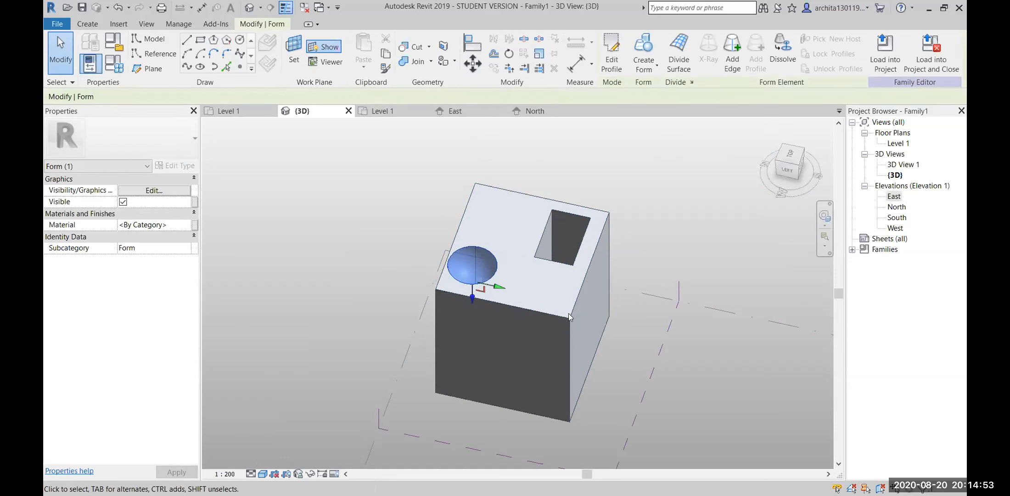
{"action": "scroll", "coordinate": [568, 313], "scroll_direction": "up", "scroll_amount": 3}
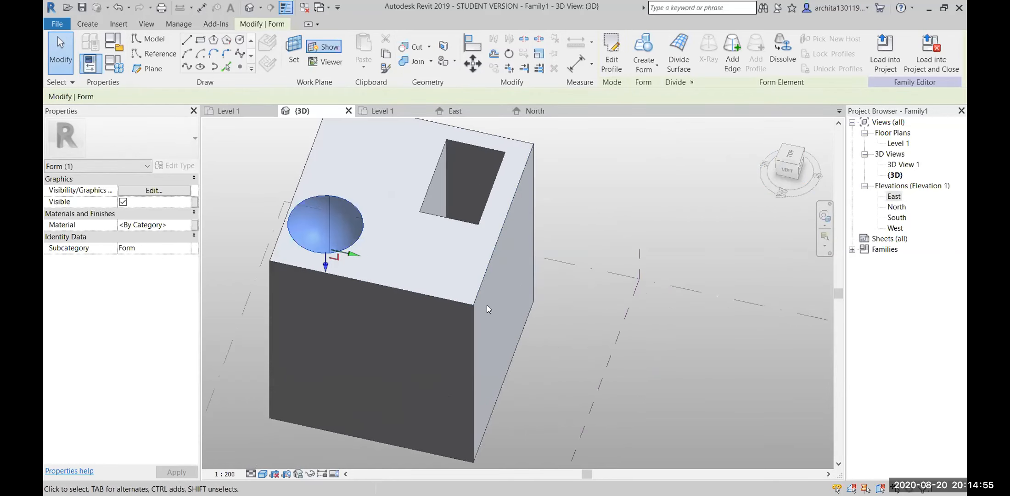
{"action": "middle_click_drag", "start_coordinate": [486, 304], "coordinate": [439, 269], "text": "shift"}
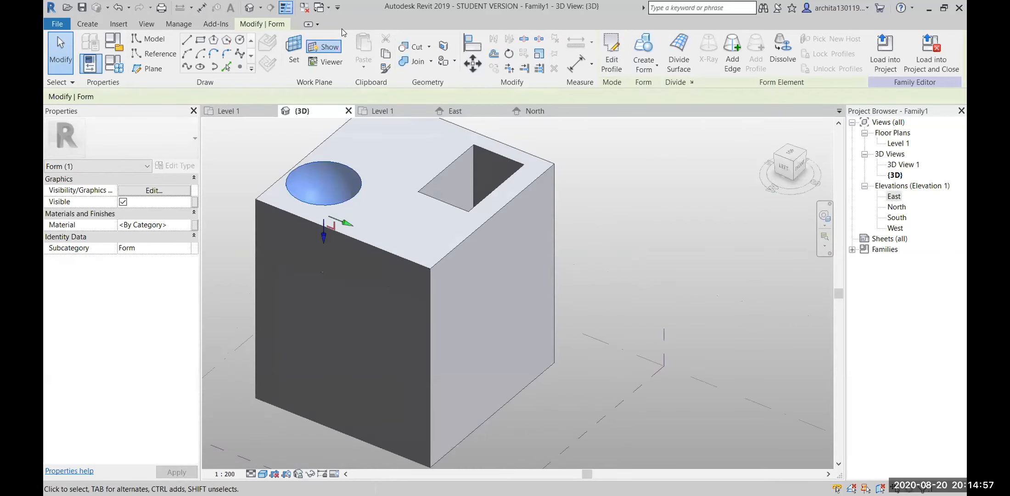
{"action": "left_click", "coordinate": [240, 40]}
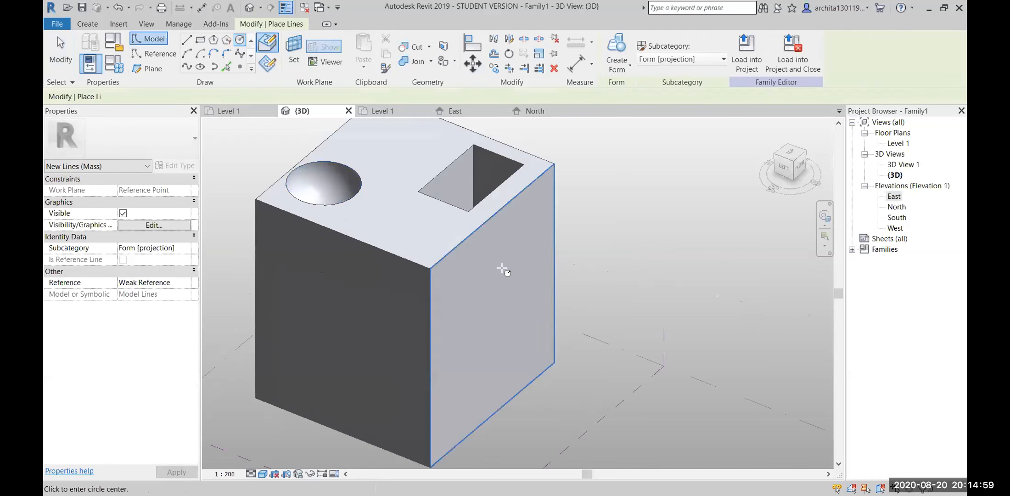
{"action": "left_click", "coordinate": [489, 278]}
{"action": "key", "text": "Escape"}
Create a spherical void from the front-face circle and shift it sideways toward the vertical edge shared with the block's left face.
{"action": "left_click", "coordinate": [511, 243]}
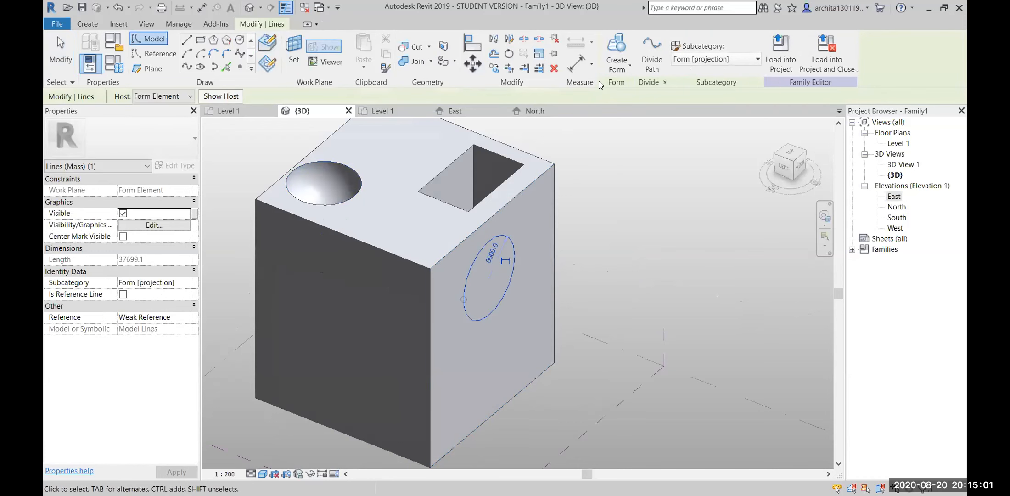
{"action": "left_click", "coordinate": [617, 66]}
{"action": "left_click", "coordinate": [619, 117]}
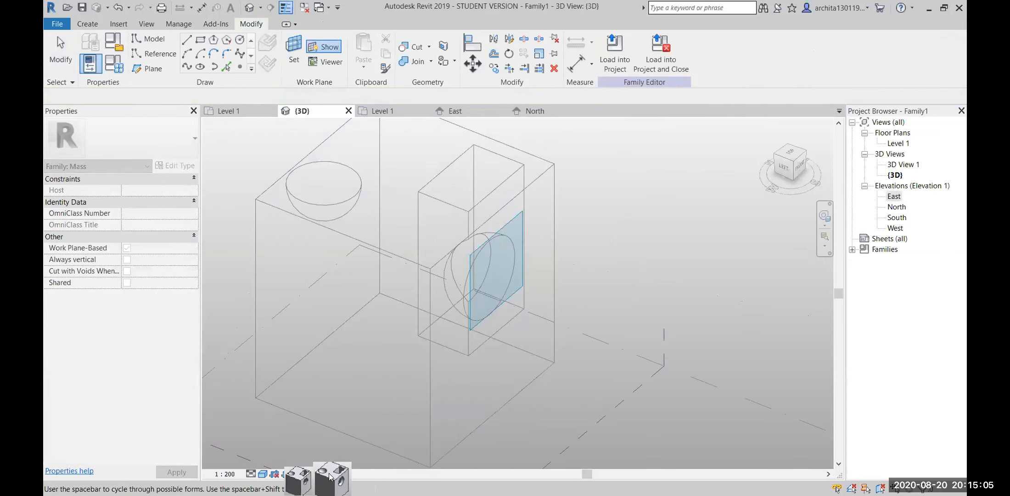
{"action": "left_click", "coordinate": [330, 477]}
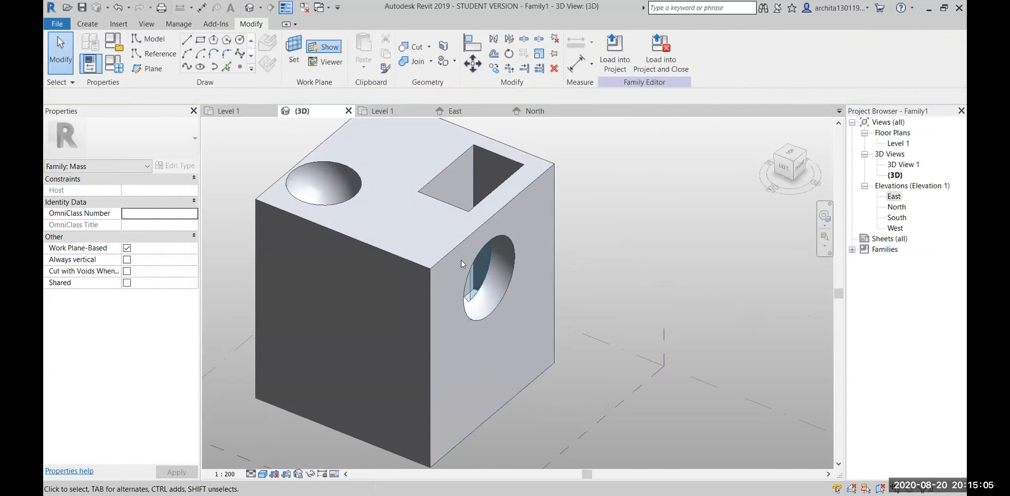
{"action": "left_click", "coordinate": [497, 243]}
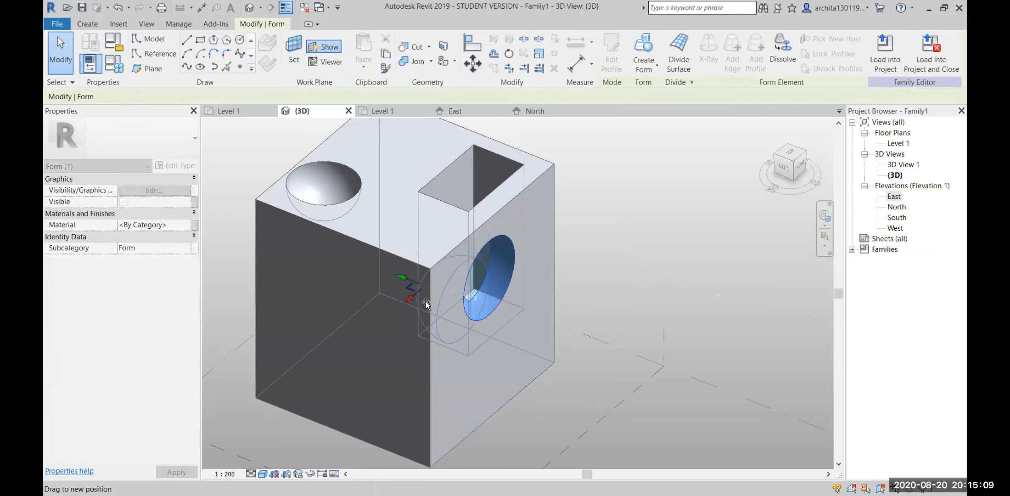
{"action": "key", "text": "Escape"}
Inspect the spherical void in the front face alongside the two top openings from different angles.
{"action": "middle_click_drag", "start_coordinate": [630, 298], "coordinate": [492, 253], "text": "shift"}
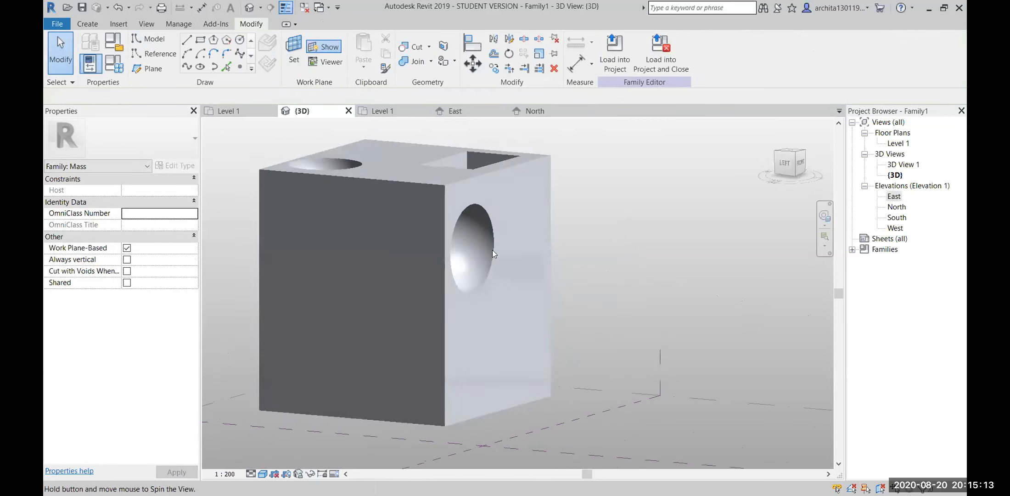
{"action": "scroll", "coordinate": [487, 227], "scroll_direction": "up", "scroll_amount": 3}
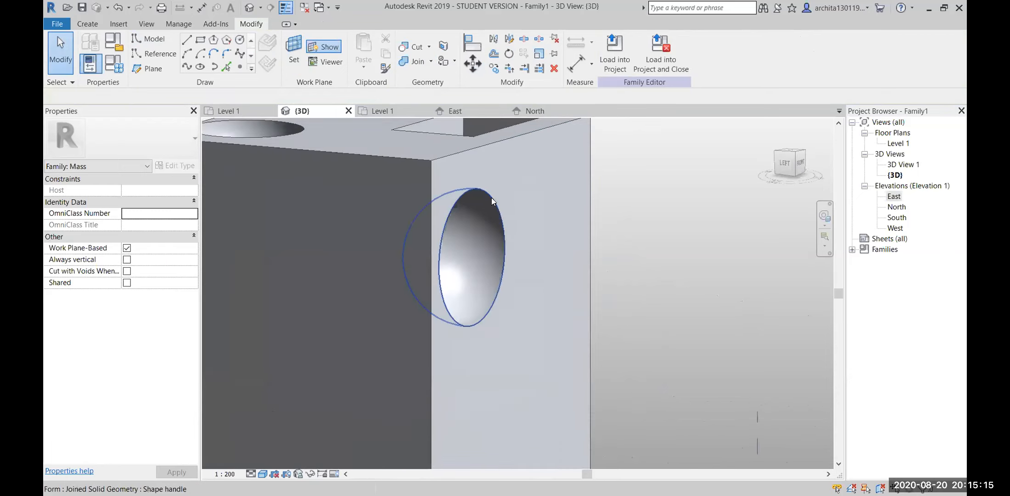
{"action": "scroll", "coordinate": [492, 197], "scroll_direction": "down", "scroll_amount": 3}
{"action": "middle_click_drag", "start_coordinate": [547, 198], "coordinate": [541, 266], "text": "shift"}
{"action": "scroll", "coordinate": [539, 242], "scroll_direction": "up", "scroll_amount": 3}
{"action": "scroll", "coordinate": [461, 246], "scroll_direction": "down", "scroll_amount": 2}
{"action": "scroll", "coordinate": [427, 266], "scroll_direction": "up", "scroll_amount": 1}
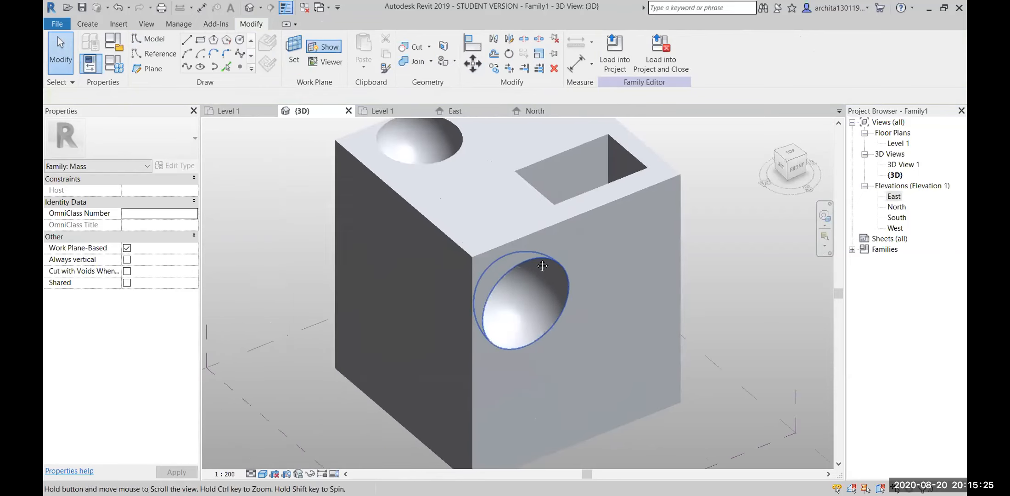
{"action": "scroll", "coordinate": [538, 263], "scroll_direction": "down", "scroll_amount": 3}
{"action": "scroll", "coordinate": [320, 231], "scroll_direction": "down", "scroll_amount": 3}
{"action": "middle_click_drag", "start_coordinate": [322, 232], "coordinate": [366, 281], "text": "shift"}
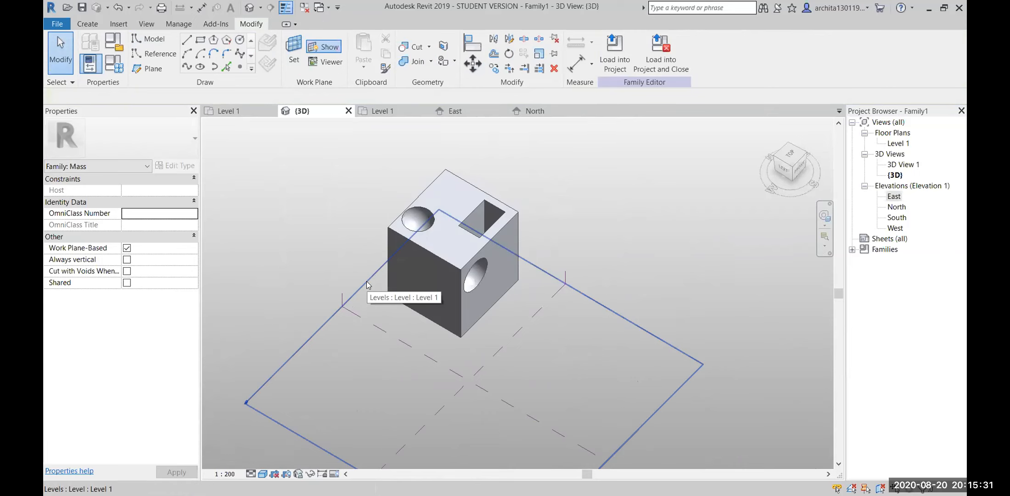
{"action": "scroll", "coordinate": [481, 254], "scroll_direction": "up", "scroll_amount": 4}
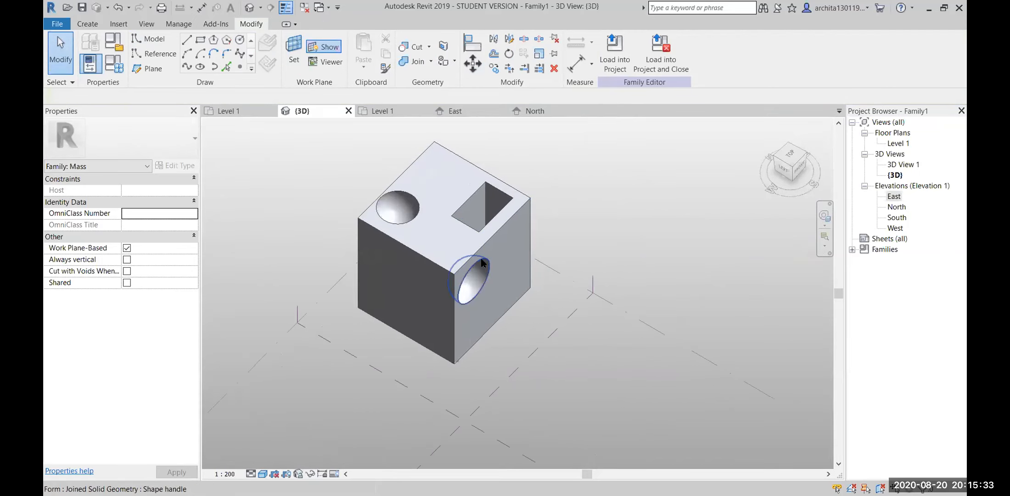
{"action": "scroll", "coordinate": [473, 303], "scroll_direction": "up", "scroll_amount": 3}
{"action": "middle_click_drag", "start_coordinate": [471, 319], "coordinate": [461, 285]}
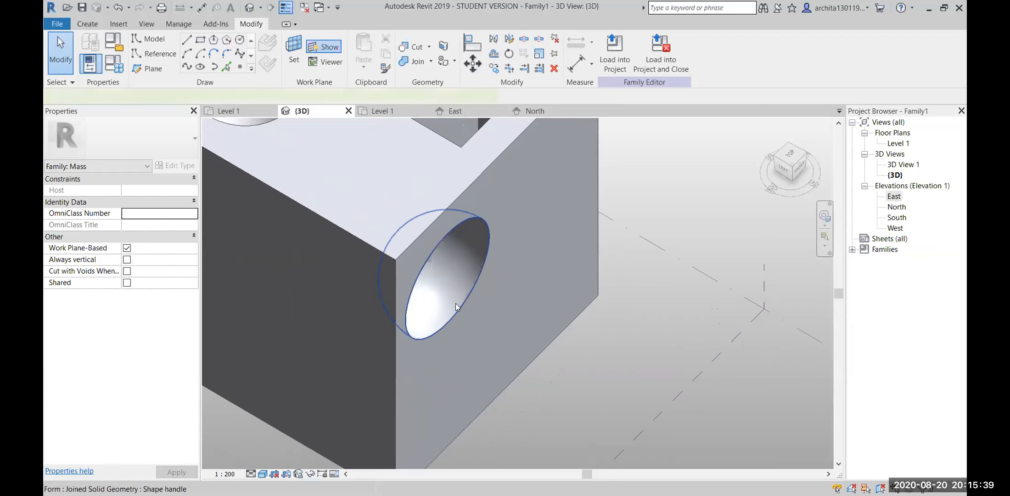
Open the front spherical void's profile with Edit Profile, finish the edit and deselect the void.
{"action": "left_click", "coordinate": [456, 303]}
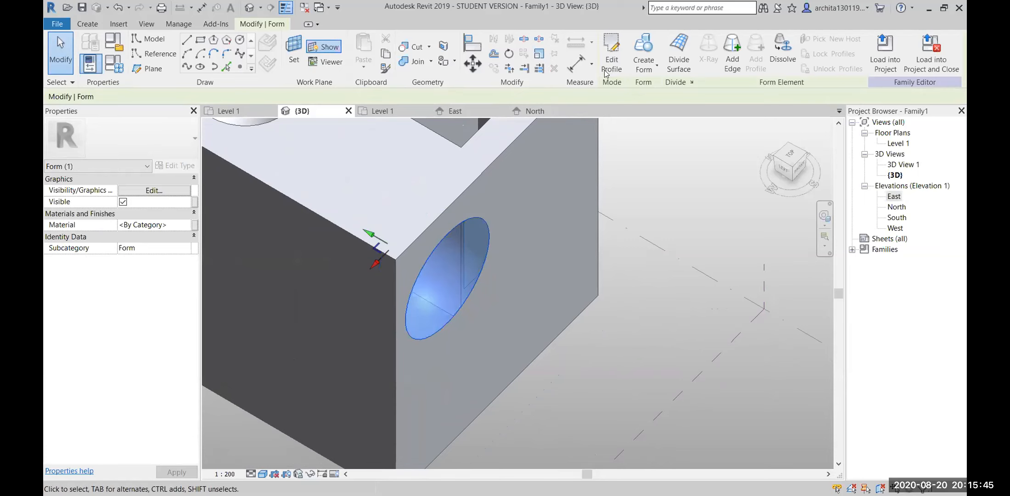
{"action": "left_click", "coordinate": [611, 55]}
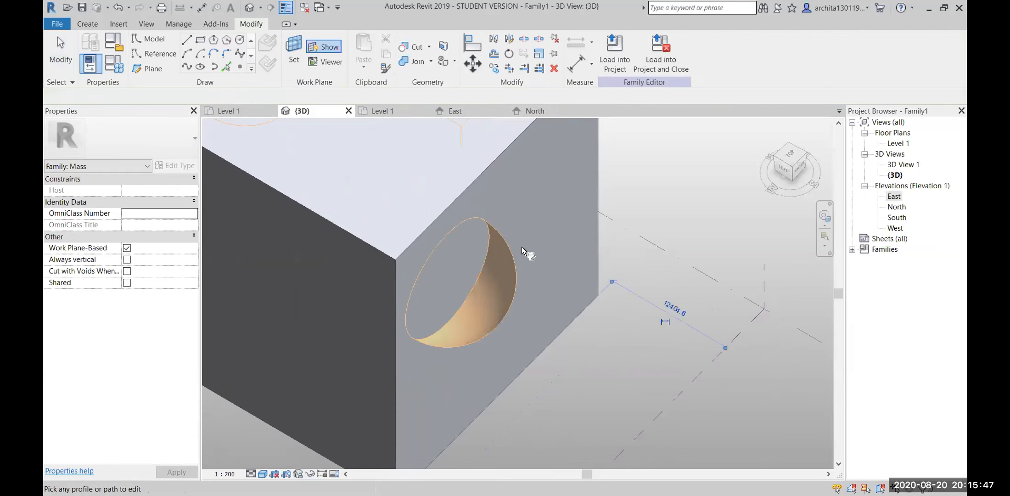
{"action": "left_click", "coordinate": [470, 214]}
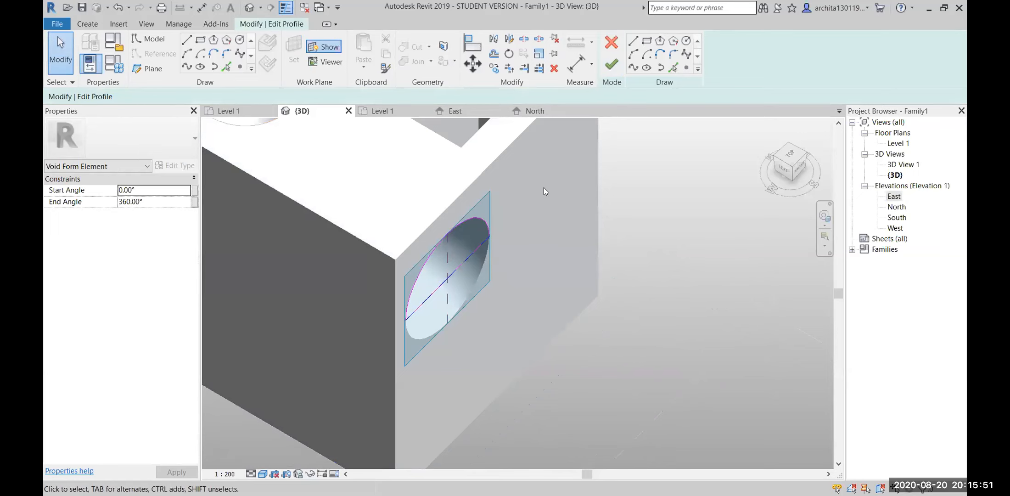
{"action": "left_click", "coordinate": [611, 64]}
{"action": "scroll", "coordinate": [528, 297], "scroll_direction": "down", "scroll_amount": 3}
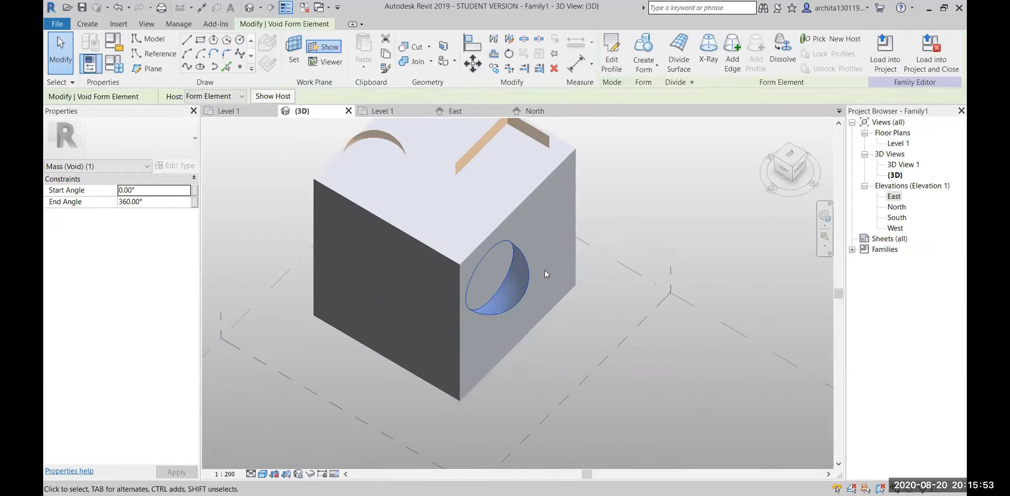
{"action": "left_click", "coordinate": [629, 209]}
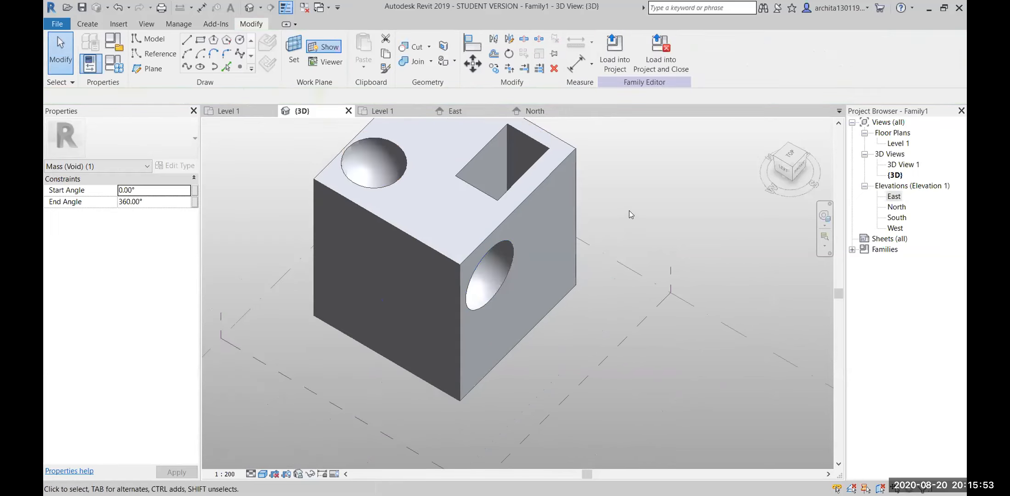
Select the front spherical void, reopen its profile sketch for inspection and finish editing again.
{"action": "left_click", "coordinate": [504, 241]}
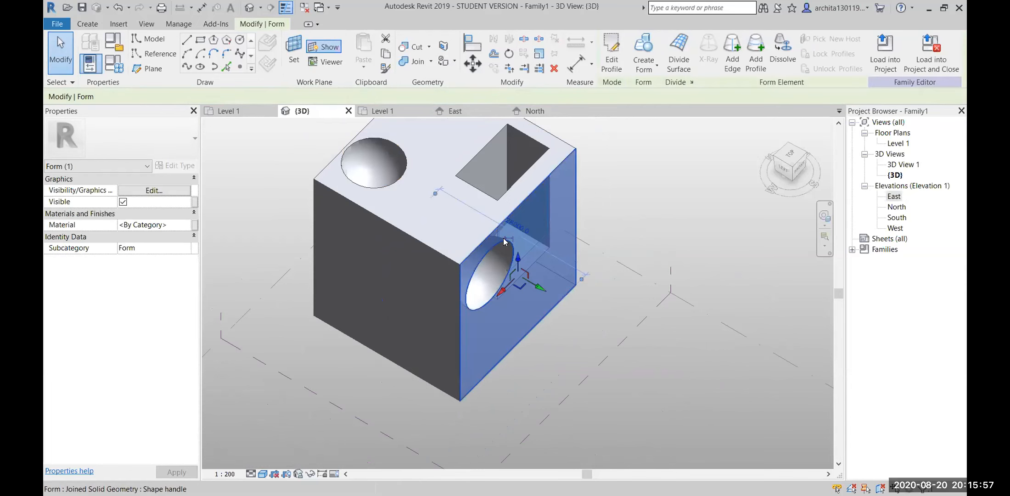
{"action": "left_click", "coordinate": [504, 239]}
{"action": "left_click", "coordinate": [612, 55]}
{"action": "left_click", "coordinate": [519, 254]}
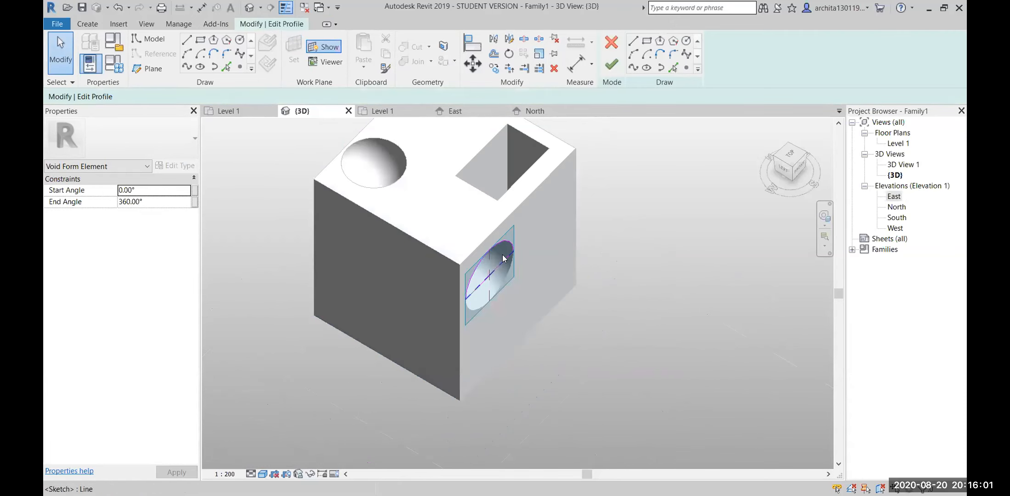
{"action": "left_click", "coordinate": [619, 64]}
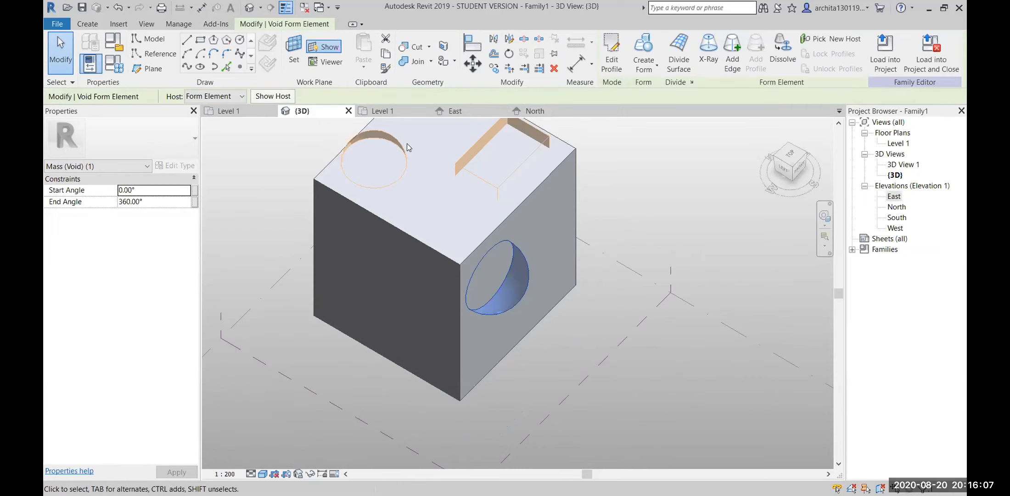
{"action": "scroll", "coordinate": [507, 309], "scroll_direction": "down", "scroll_amount": 2}
{"action": "scroll", "coordinate": [508, 306], "scroll_direction": "up", "scroll_amount": 3}
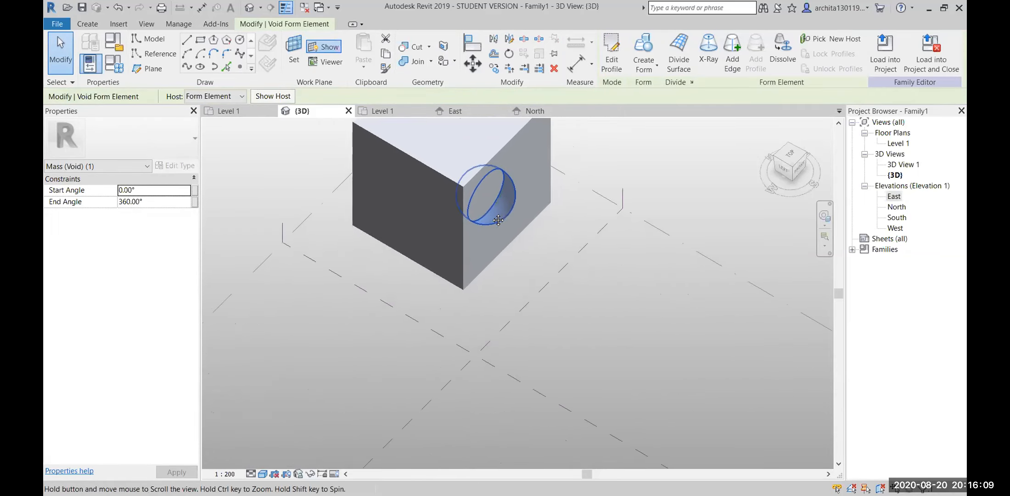
Inspect the block with its spherical and rectangular voids from different angles.
{"action": "scroll", "coordinate": [512, 304], "scroll_direction": "down", "scroll_amount": 3}
{"action": "middle_click_drag", "start_coordinate": [513, 302], "coordinate": [549, 211], "text": "shift"}
{"action": "scroll", "coordinate": [555, 203], "scroll_direction": "down", "scroll_amount": 5}
{"action": "left_click", "coordinate": [562, 273]}
{"action": "scroll", "coordinate": [528, 294], "scroll_direction": "up", "scroll_amount": 5}
{"action": "middle_click_drag", "start_coordinate": [400, 319], "coordinate": [350, 379], "text": "shift"}
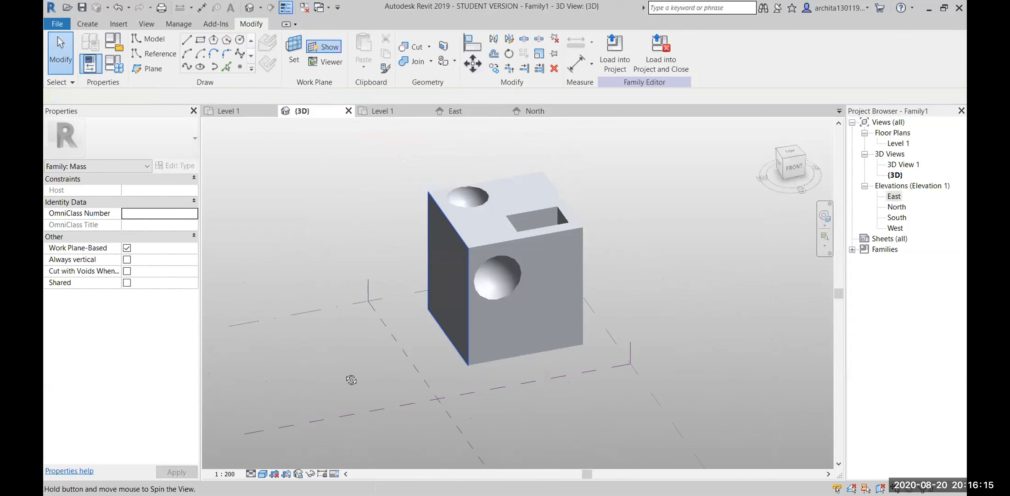
{"action": "scroll", "coordinate": [504, 306], "scroll_direction": "down", "scroll_amount": 3}
{"action": "mouse_move", "coordinate": [517, 316]}
{"action": "middle_mouse_down", "text": "shift"}
{"action": "mouse_move", "coordinate": [525, 318]}
{"action": "mouse_move", "coordinate": [515, 307]}
{"action": "middle_mouse_up", "text": "shift"}
Delete the whole block together with its void forms, leaving only the reference planes and level.
{"action": "left_click_drag", "start_coordinate": [456, 200], "coordinate": [555, 378]}
{"action": "key", "text": "Delete"}
{"action": "middle_click_drag", "start_coordinate": [512, 300], "coordinate": [570, 313], "text": "shift"}
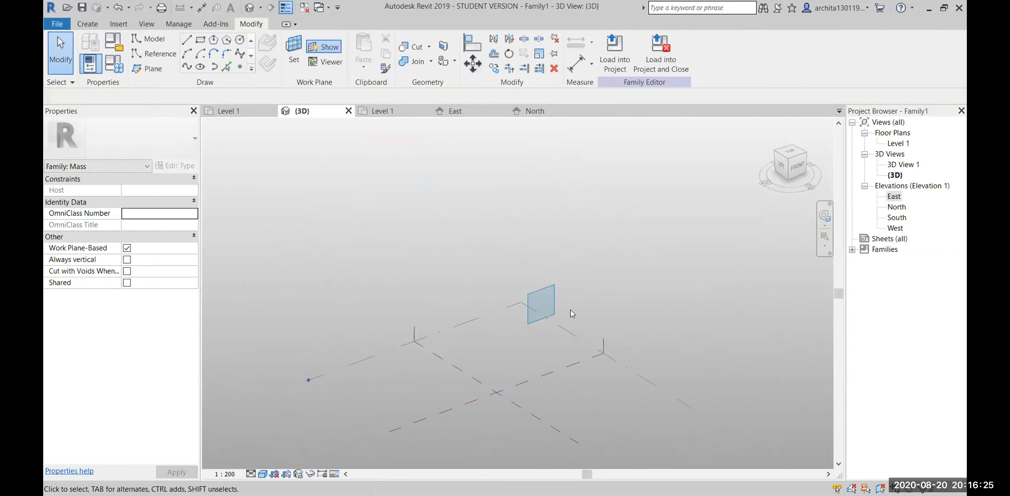
{"action": "left_click", "coordinate": [560, 316]}
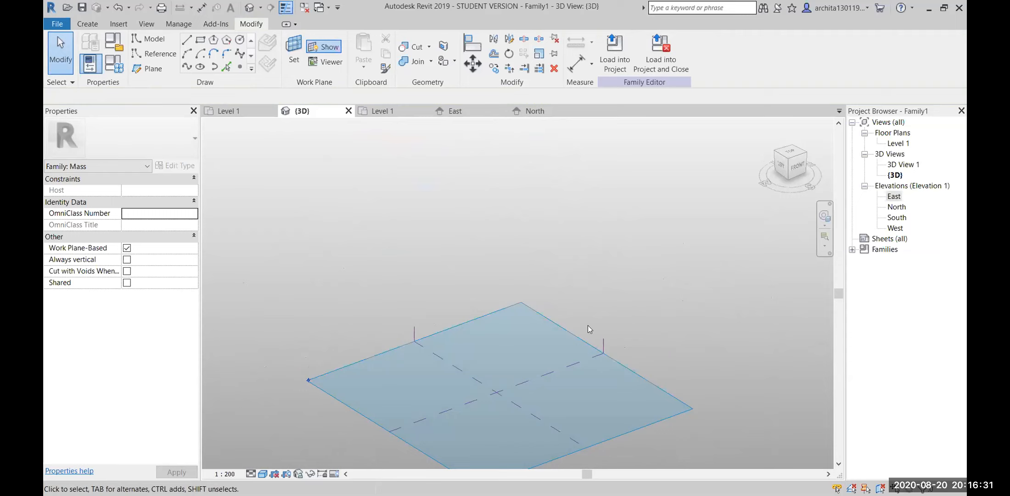
{"action": "scroll", "coordinate": [505, 316], "scroll_direction": "down", "scroll_amount": 4}
{"action": "scroll", "coordinate": [539, 356], "scroll_direction": "up", "scroll_amount": 5}
{"action": "middle_click_drag", "start_coordinate": [470, 351], "coordinate": [581, 411], "text": "shift"}
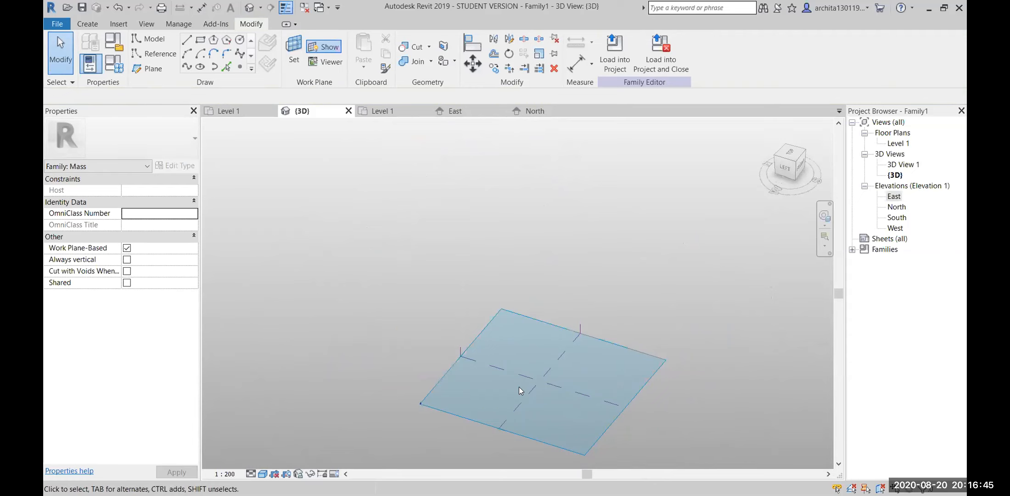
{"action": "middle_click_drag", "start_coordinate": [505, 459], "coordinate": [647, 334], "text": "shift"}
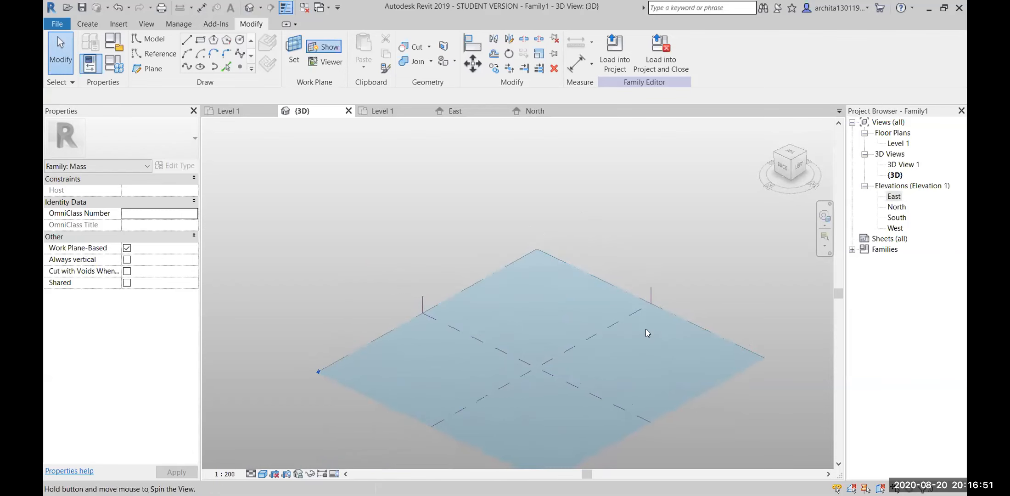
In the Level 1 floor plan, draw three horizontal reference planes above Center (Front/Back), spaced about 14000, 15000 and 14000 apart.
{"action": "double_click", "coordinate": [898, 144]}
{"action": "middle_click_drag", "start_coordinate": [406, 294], "coordinate": [406, 310]}
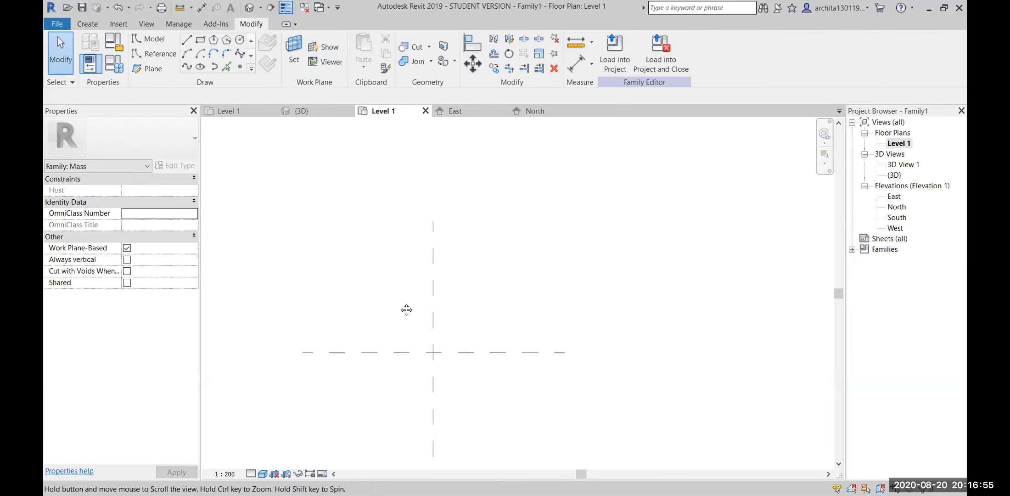
{"action": "left_click", "coordinate": [149, 69]}
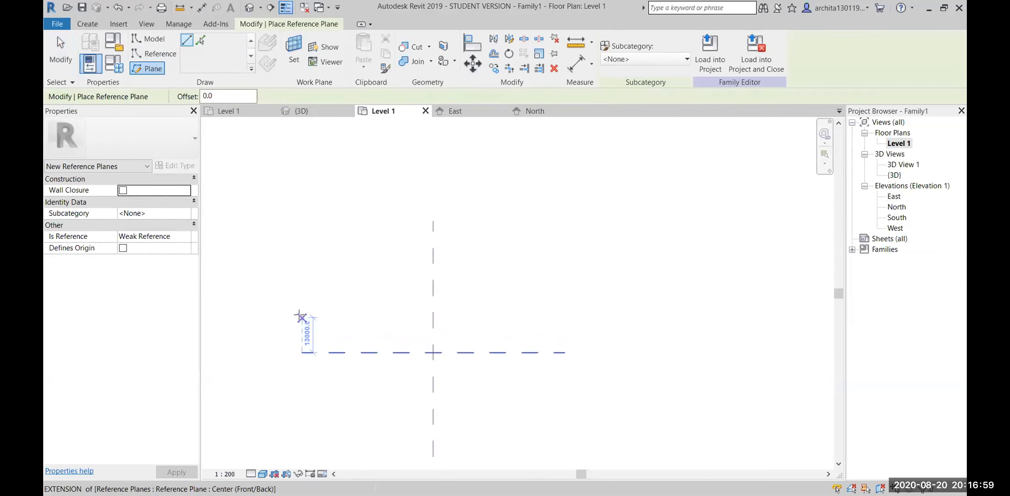
{"action": "left_click", "coordinate": [303, 314]}
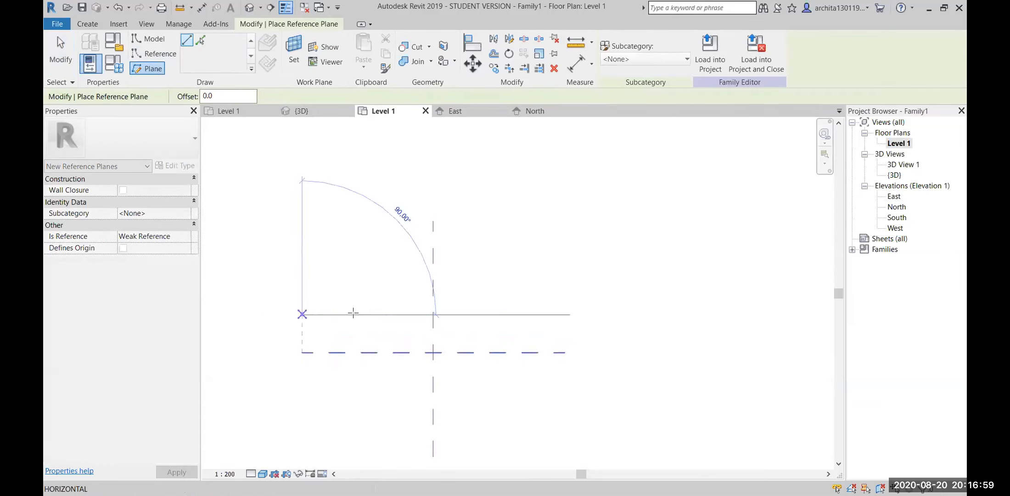
{"action": "left_click", "coordinate": [564, 314]}
{"action": "left_click", "coordinate": [301, 275]}
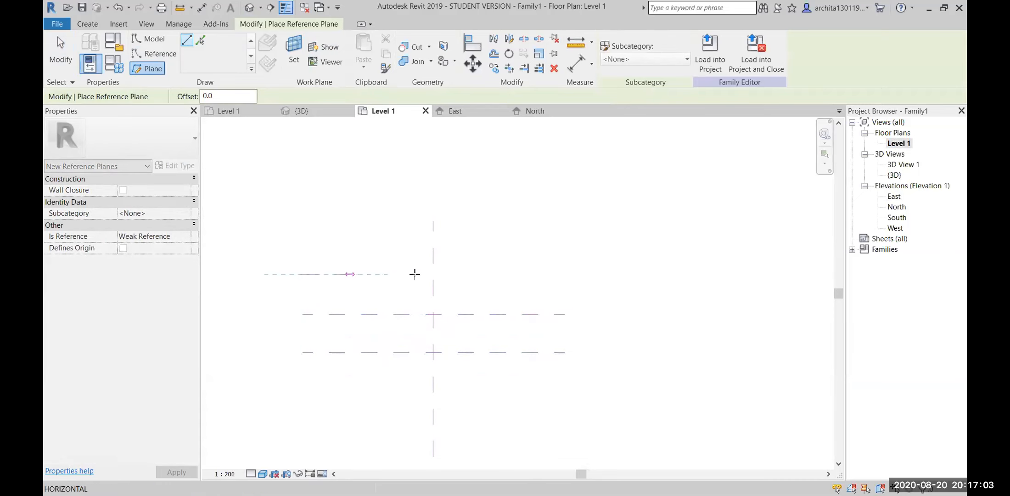
{"action": "left_click", "coordinate": [565, 274]}
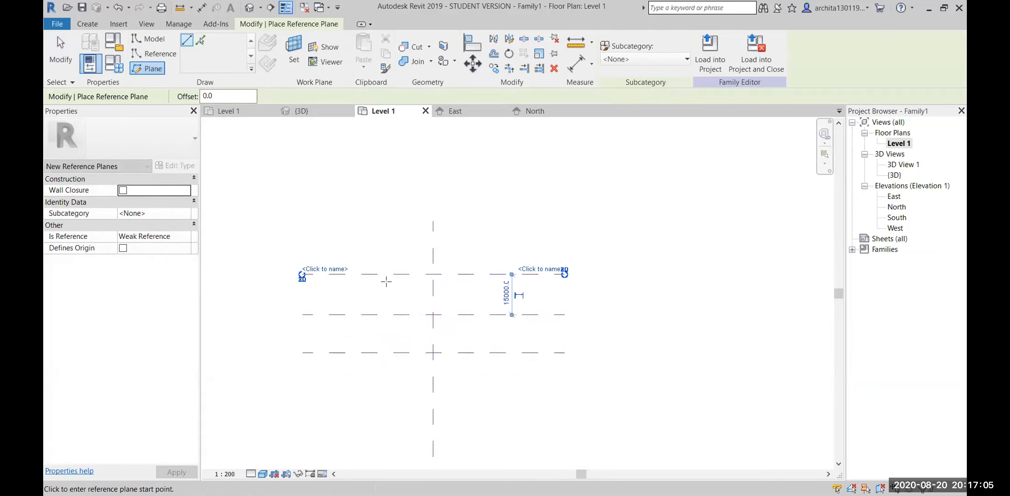
{"action": "left_click", "coordinate": [304, 237]}
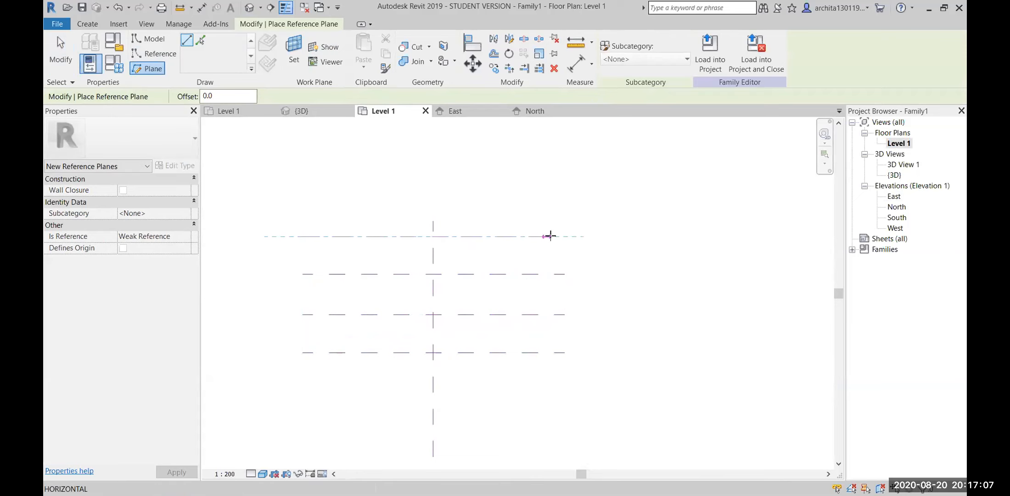
{"action": "left_click", "coordinate": [565, 236]}
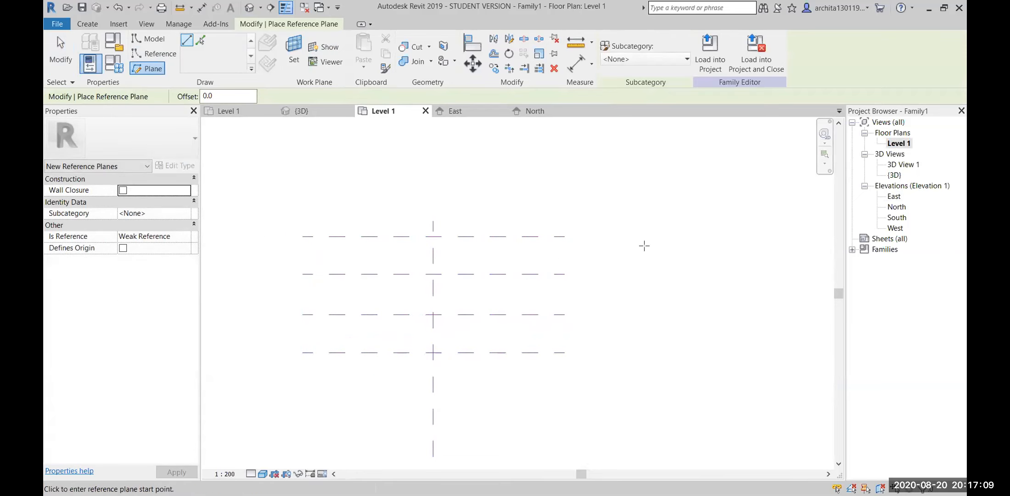
{"action": "key", "text": "Escape"}
Name the reference plane directly above Center (Front/Back) as 1.
{"action": "scroll", "coordinate": [445, 322], "scroll_direction": "up", "scroll_amount": 1}
{"action": "left_click", "coordinate": [389, 357]}
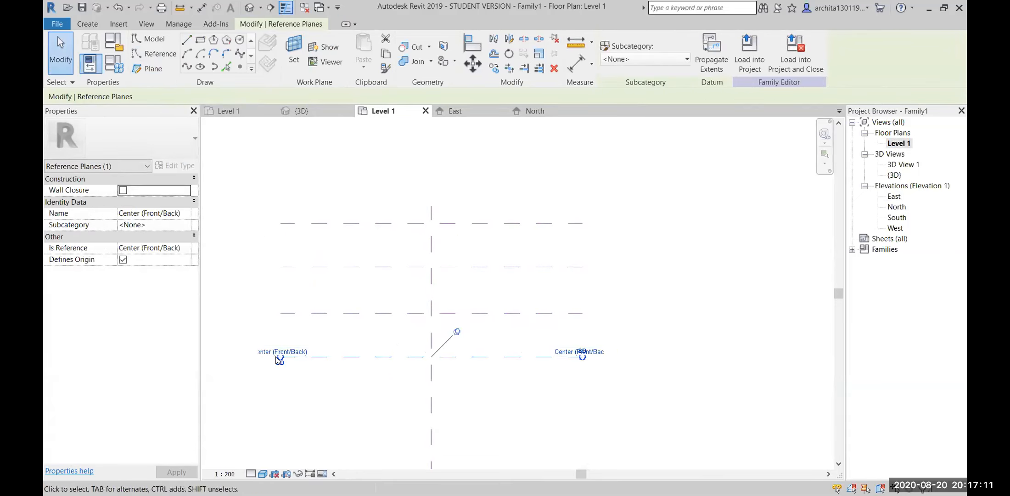
{"action": "left_click", "coordinate": [324, 320]}
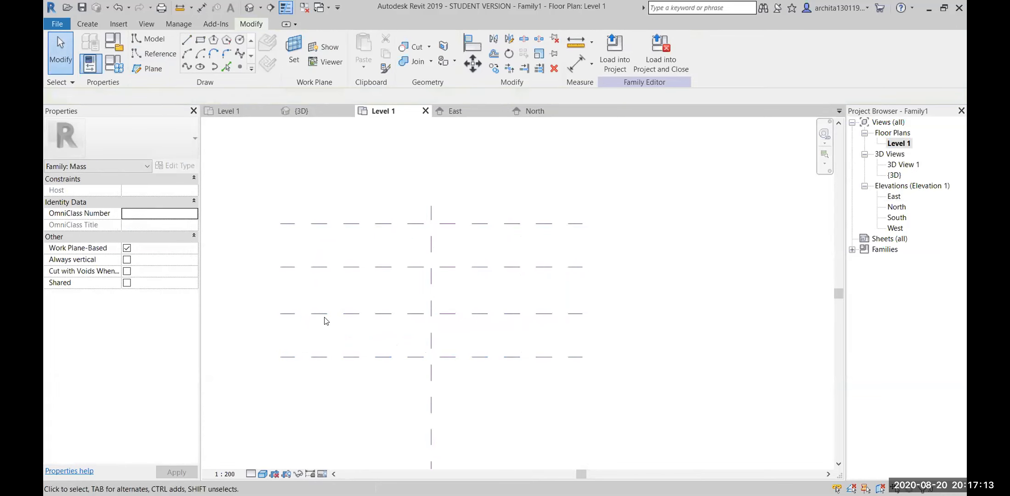
{"action": "left_click", "coordinate": [325, 320]}
{"action": "left_click", "coordinate": [317, 307]}
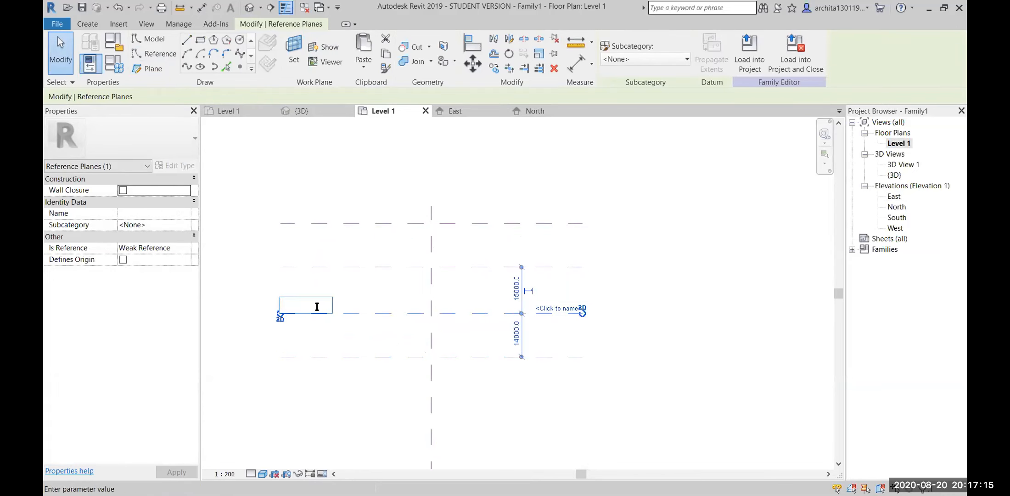
{"action": "type", "text": "1"}
{"action": "key", "text": "Return"}
Name the next two reference planes 2 and 3, going upward, and clear the selection.
{"action": "left_click", "coordinate": [294, 266]}
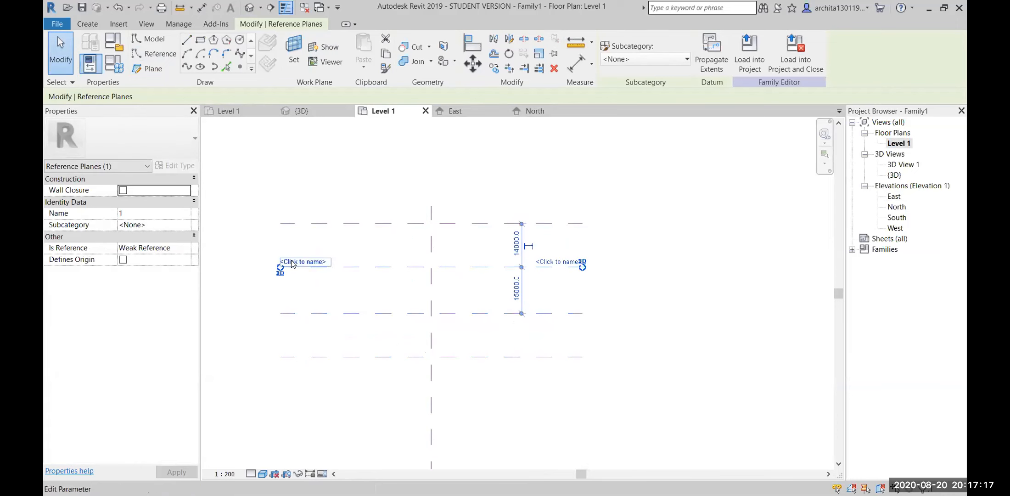
{"action": "left_click", "coordinate": [291, 260]}
{"action": "type", "text": "2"}
{"action": "key", "text": "Return"}
{"action": "left_click", "coordinate": [312, 224]}
{"action": "left_click", "coordinate": [304, 217]}
{"action": "type", "text": "3"}
{"action": "key", "text": "Return"}
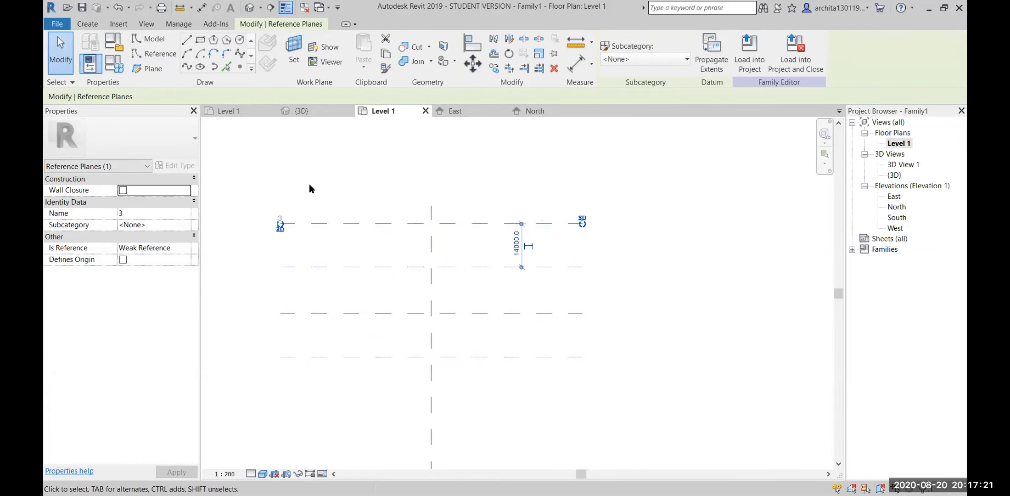
{"action": "left_click", "coordinate": [504, 374]}
Close the family's inactive views and close Project1 without saving, keeping only the family's Level 1 plan open.
{"action": "middle_click_drag", "start_coordinate": [362, 207], "coordinate": [344, 190]}
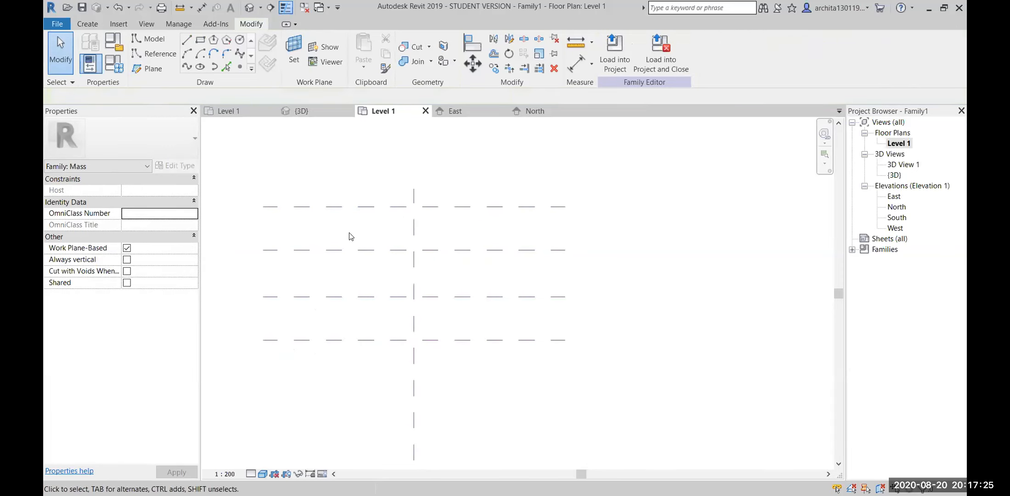
{"action": "left_click", "coordinate": [306, 7]}
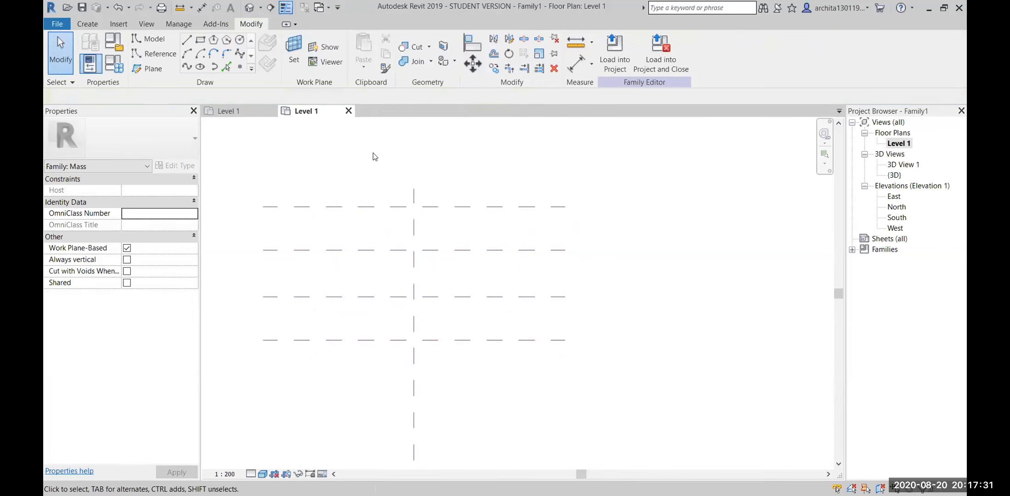
{"action": "left_click", "coordinate": [253, 109]}
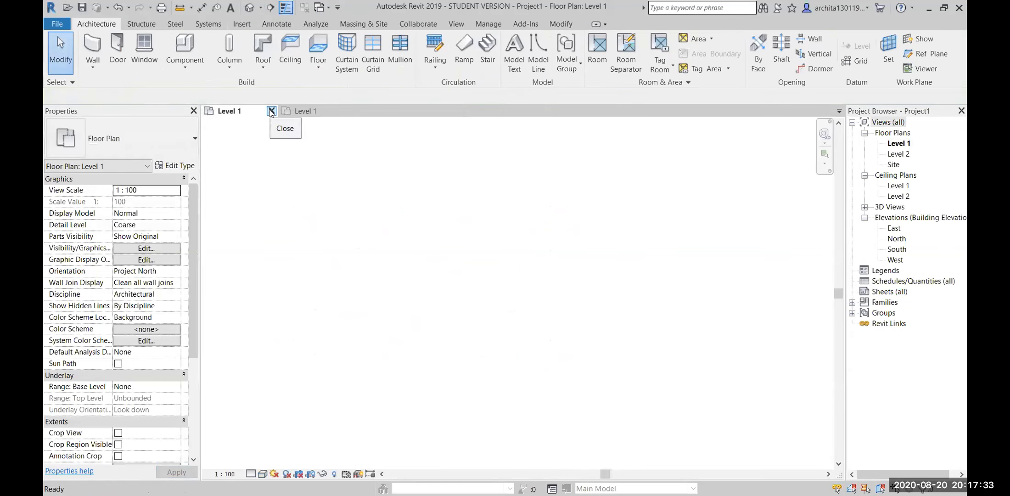
{"action": "left_click", "coordinate": [271, 111]}
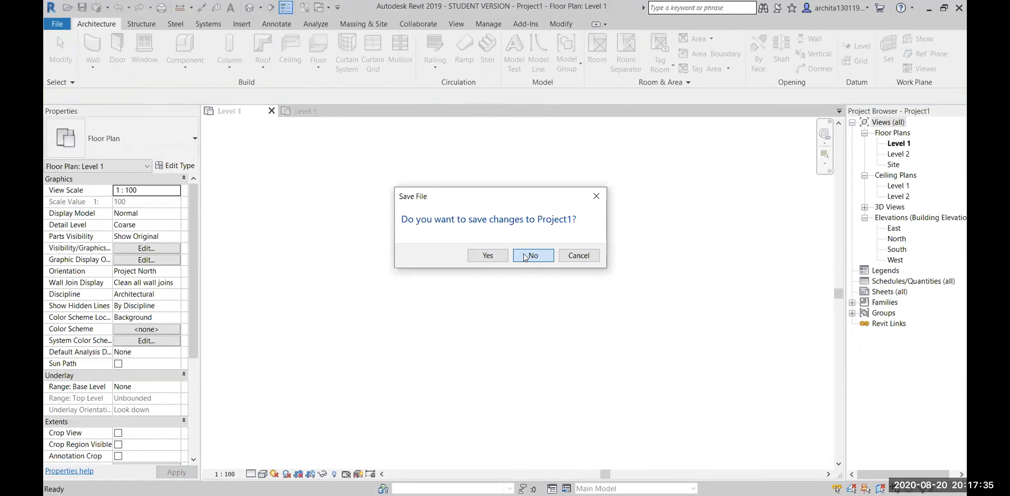
{"action": "left_click", "coordinate": [528, 255]}
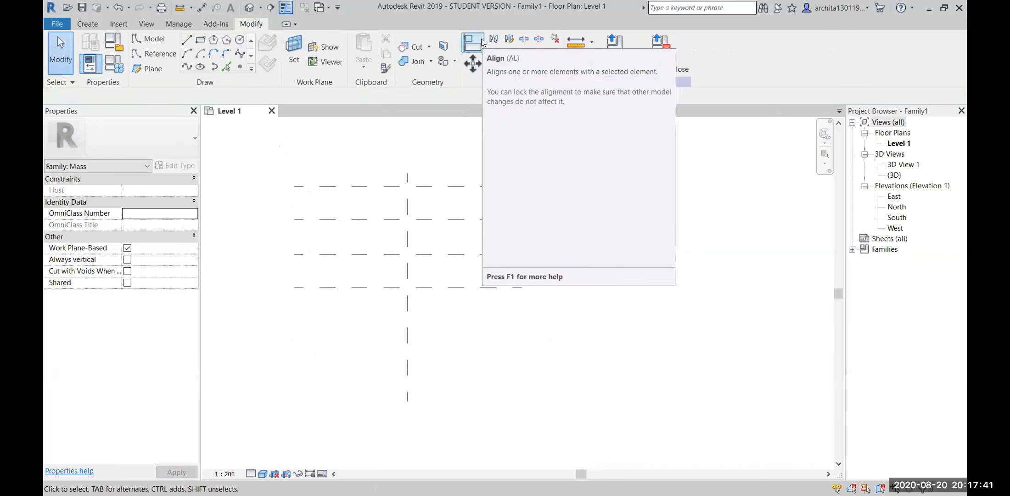
{"action": "middle_click_drag", "start_coordinate": [529, 282], "coordinate": [540, 302]}
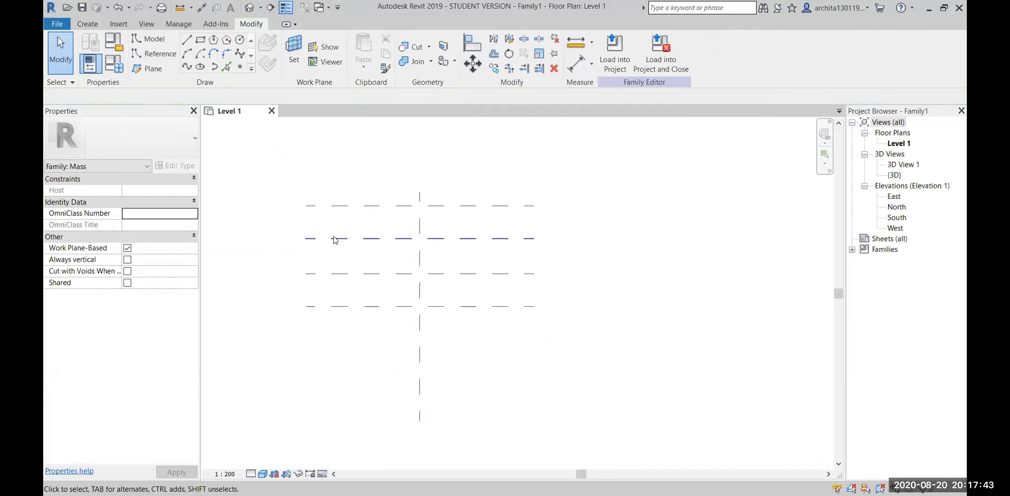
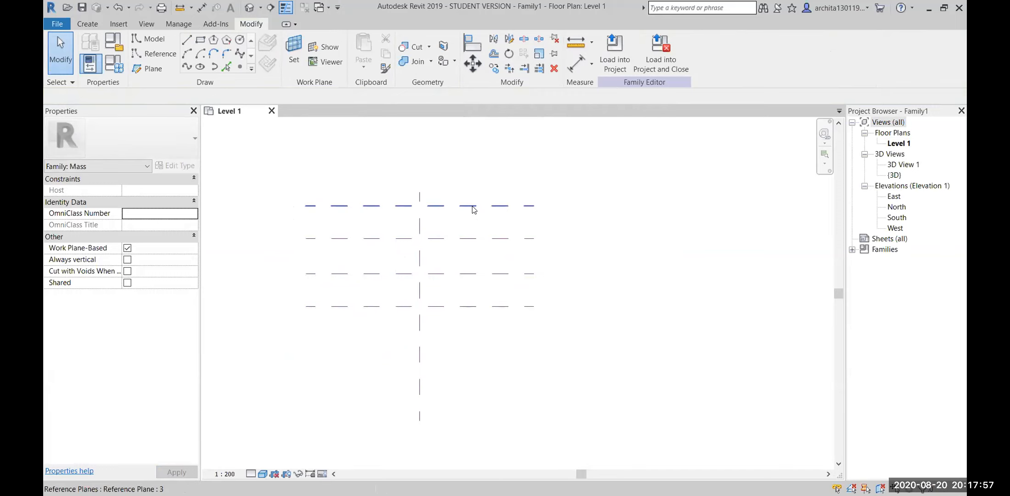
Check the names of the horizontal reference planes by selecting each of them in turn.
{"action": "left_click", "coordinate": [365, 281]}
{"action": "scroll", "coordinate": [317, 278], "scroll_direction": "up", "scroll_amount": 1}
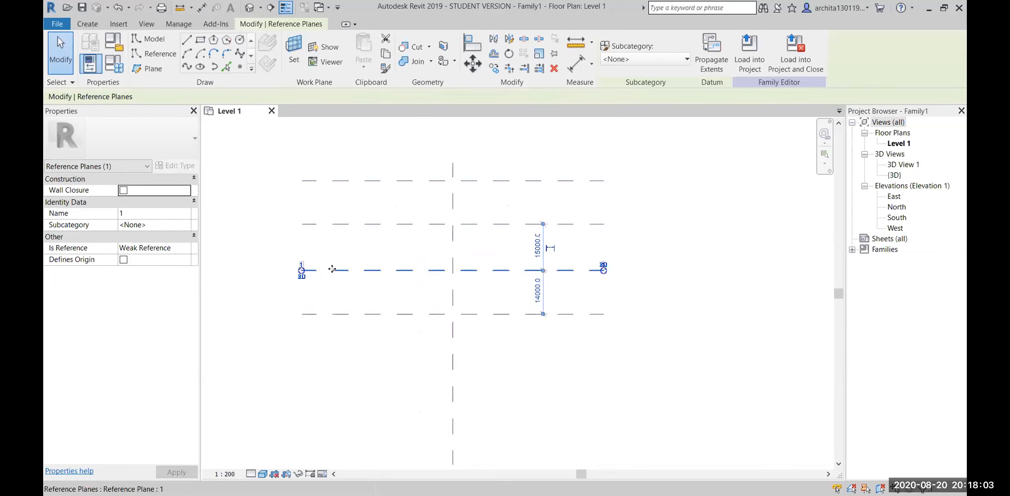
{"action": "left_click", "coordinate": [334, 255]}
{"action": "left_click", "coordinate": [339, 224]}
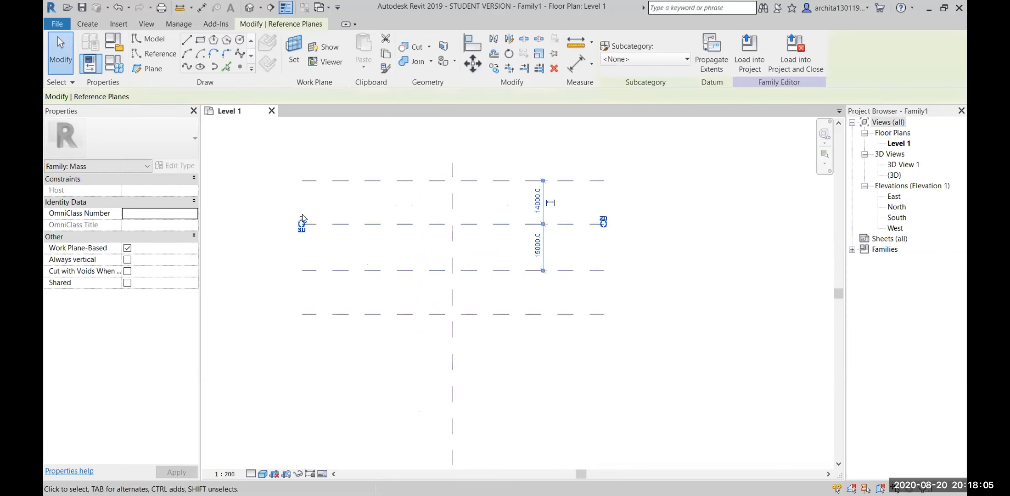
{"action": "left_click", "coordinate": [365, 202]}
{"action": "left_click", "coordinate": [361, 180]}
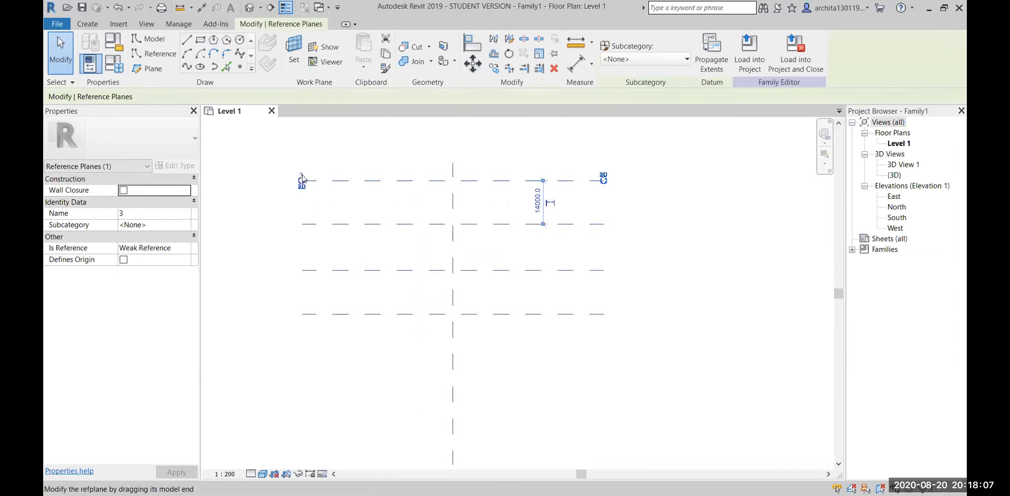
{"action": "left_click", "coordinate": [400, 203]}
{"action": "scroll", "coordinate": [388, 260], "scroll_direction": "down", "scroll_amount": 1}
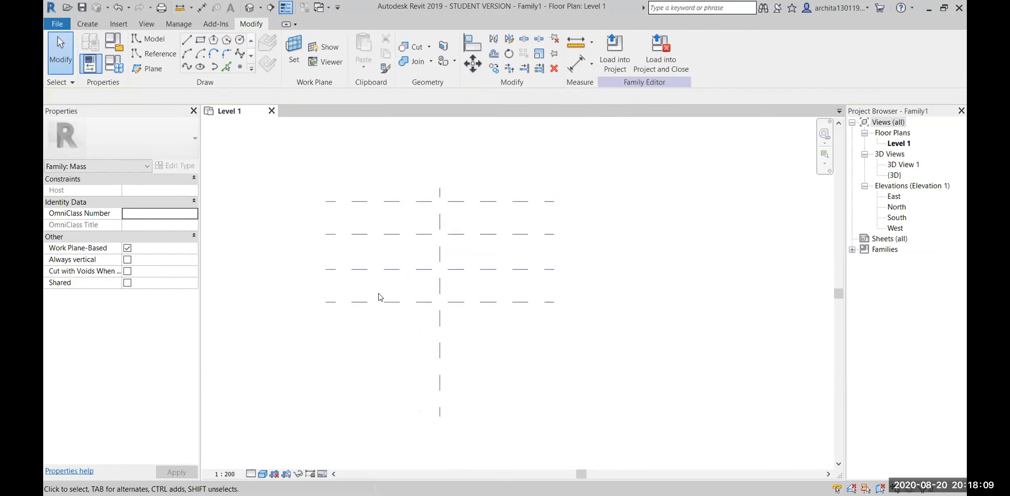
{"action": "left_click", "coordinate": [377, 301]}
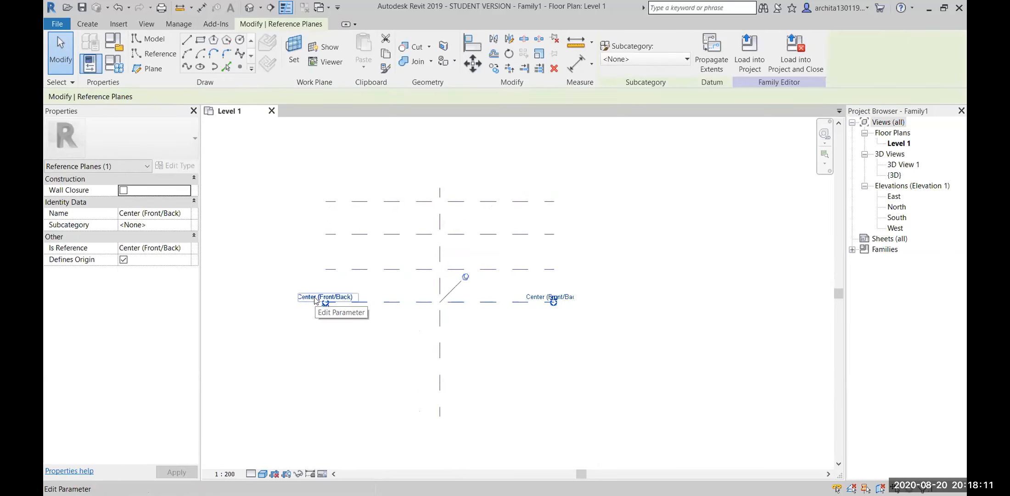
{"action": "left_click", "coordinate": [371, 329]}
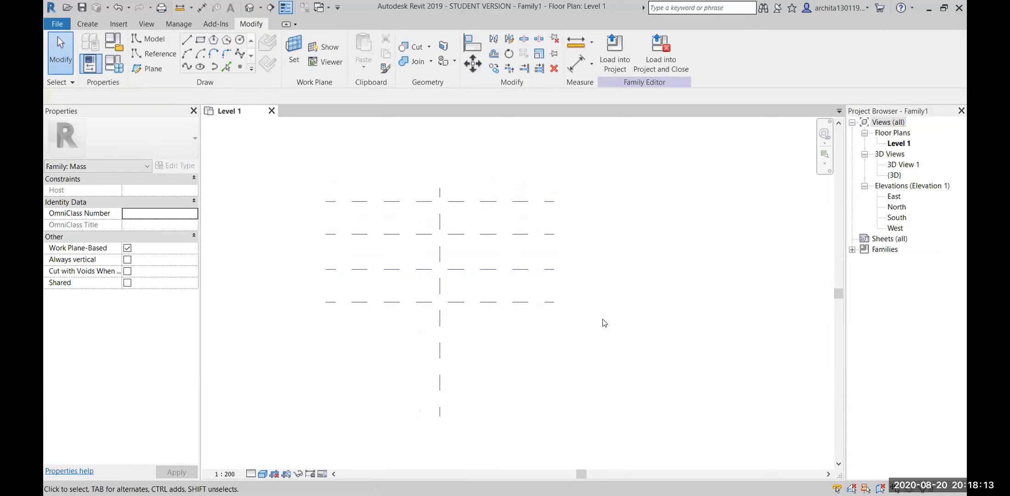
{"action": "scroll", "coordinate": [436, 349], "scroll_direction": "up", "scroll_amount": 1}
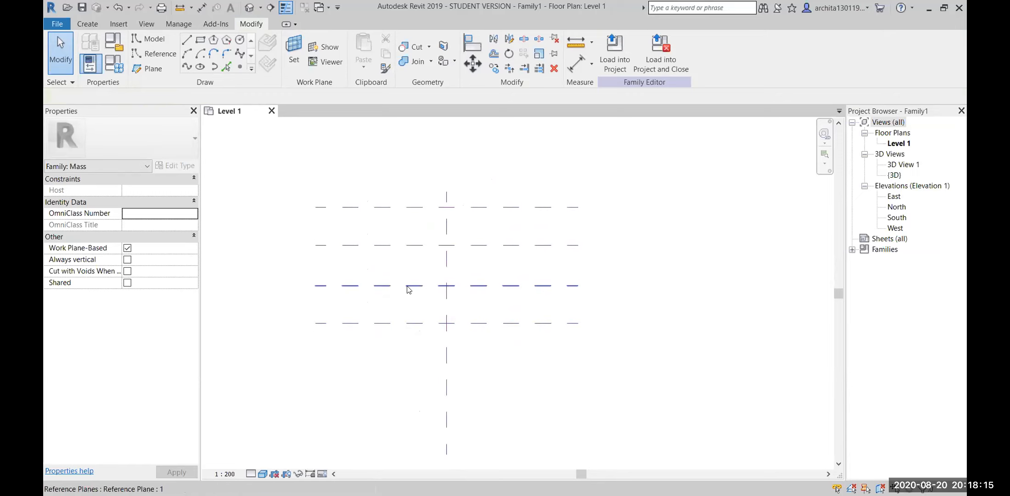
{"action": "middle_click_drag", "start_coordinate": [358, 374], "coordinate": [345, 343]}
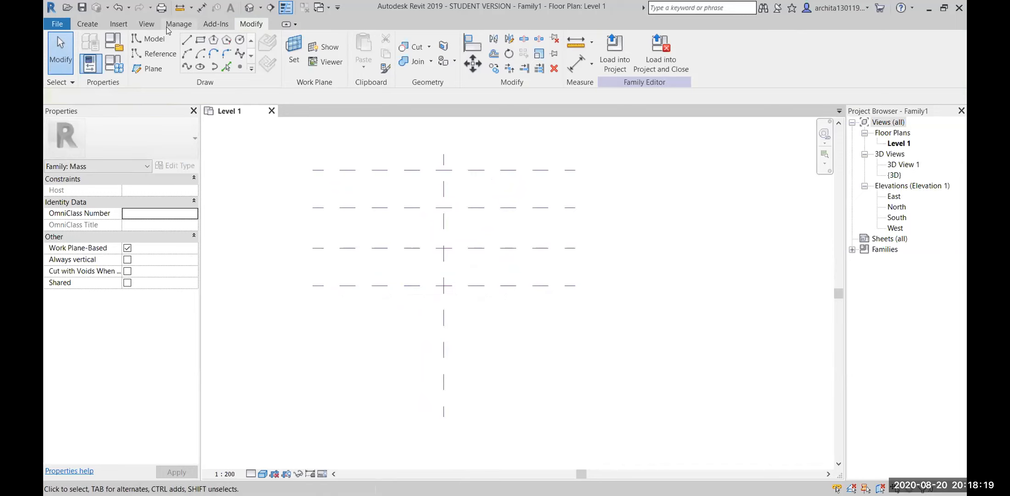
Open the South elevation and bring the level line and vertical reference plane into view.
{"action": "left_click", "coordinate": [148, 24]}
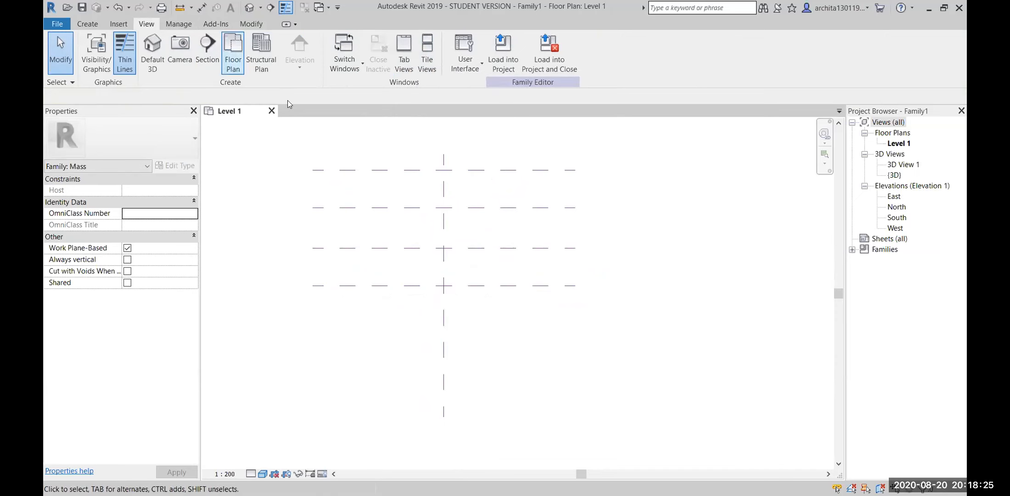
{"action": "double_click", "coordinate": [896, 218]}
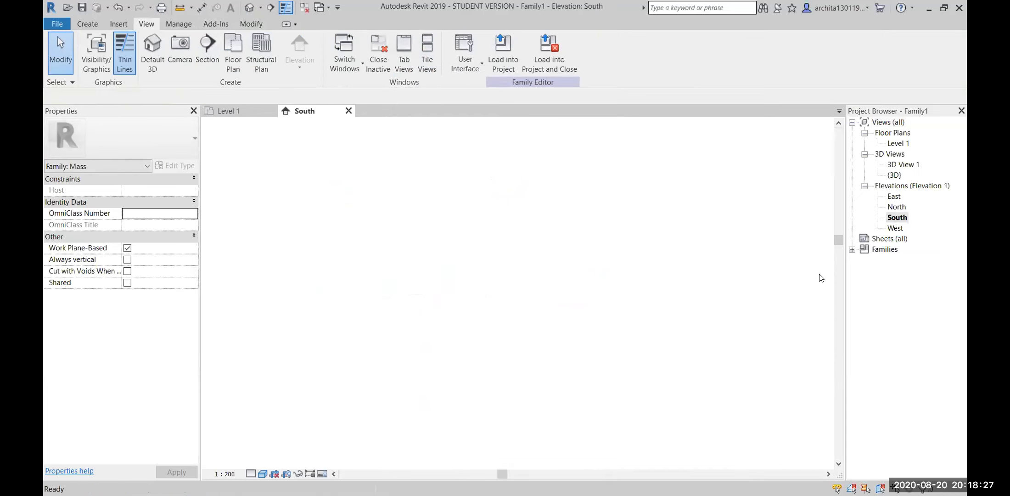
{"action": "scroll", "coordinate": [643, 297], "scroll_direction": "down", "scroll_amount": 2}
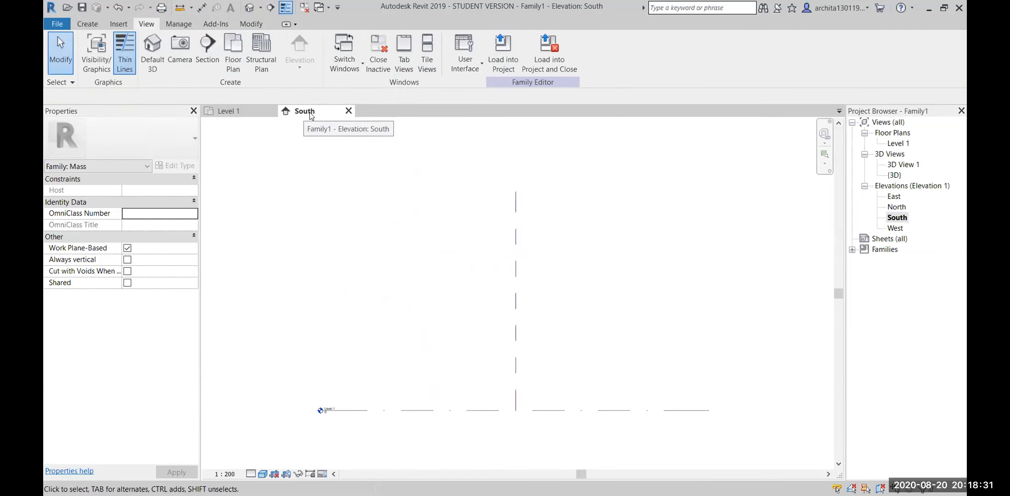
Open the default 3D view and tile it with the Level 1 and South views, framing the planes in each.
{"action": "left_click", "coordinate": [246, 8]}
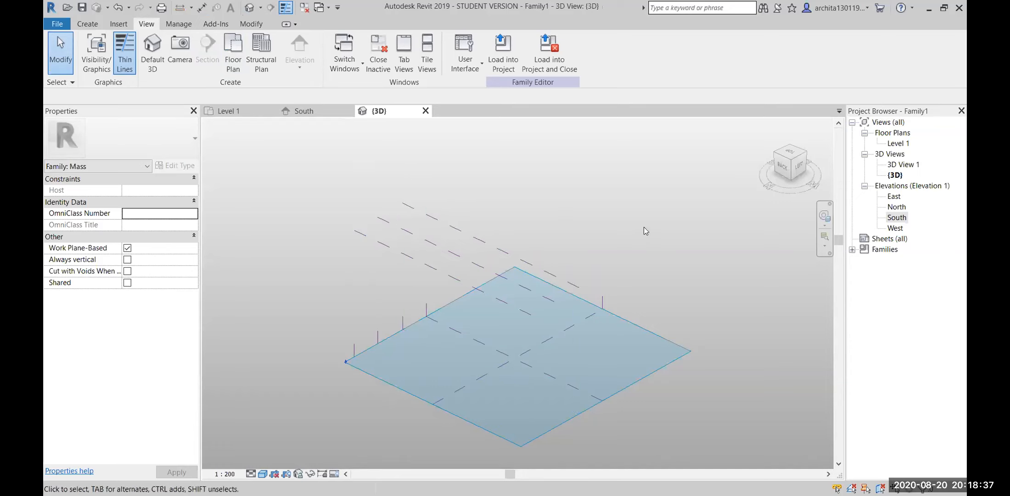
{"action": "left_click", "coordinate": [427, 53]}
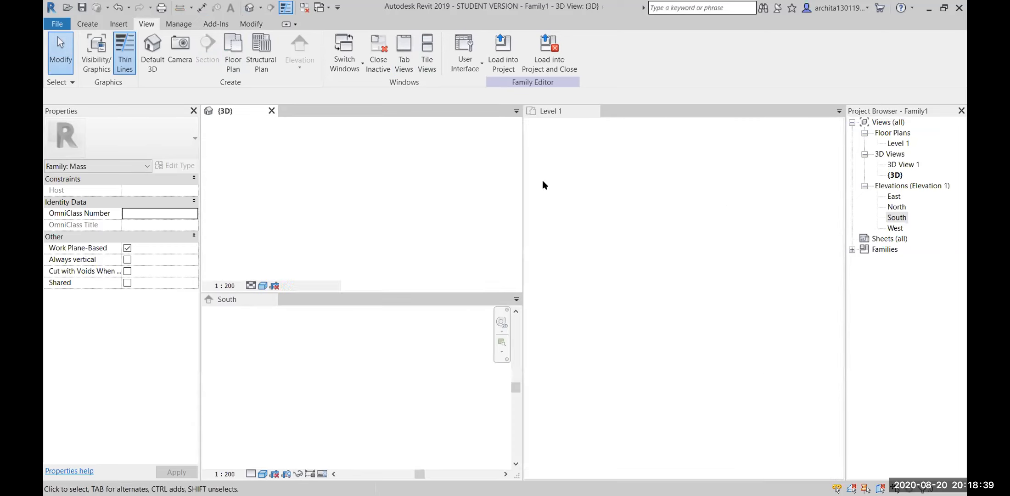
{"action": "scroll", "coordinate": [307, 136], "scroll_direction": "down", "scroll_amount": 4}
{"action": "scroll", "coordinate": [409, 218], "scroll_direction": "up", "scroll_amount": 2}
{"action": "scroll", "coordinate": [423, 233], "scroll_direction": "down", "scroll_amount": 1}
{"action": "middle_click_drag", "start_coordinate": [446, 186], "coordinate": [414, 171]}
{"action": "scroll", "coordinate": [422, 189], "scroll_direction": "up", "scroll_amount": 1}
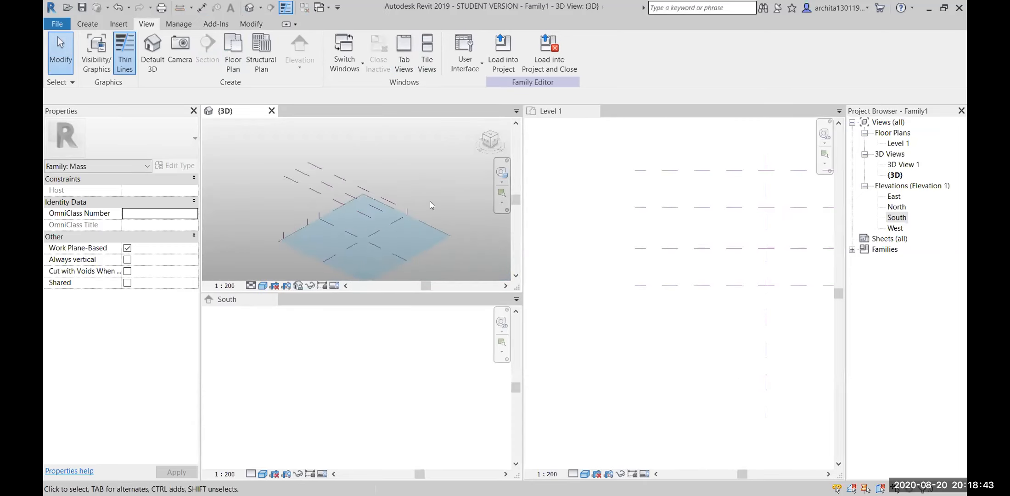
{"action": "left_click", "coordinate": [665, 268]}
{"action": "scroll", "coordinate": [628, 312], "scroll_direction": "down", "scroll_amount": 2}
{"action": "middle_click_drag", "start_coordinate": [628, 312], "coordinate": [589, 364]}
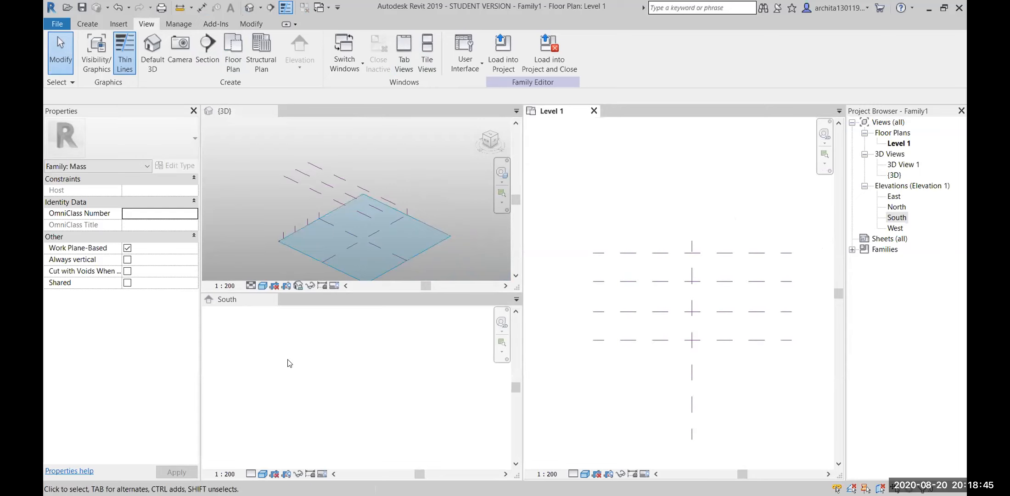
{"action": "scroll", "coordinate": [289, 361], "scroll_direction": "down", "scroll_amount": 3}
{"action": "scroll", "coordinate": [360, 404], "scroll_direction": "up", "scroll_amount": 3}
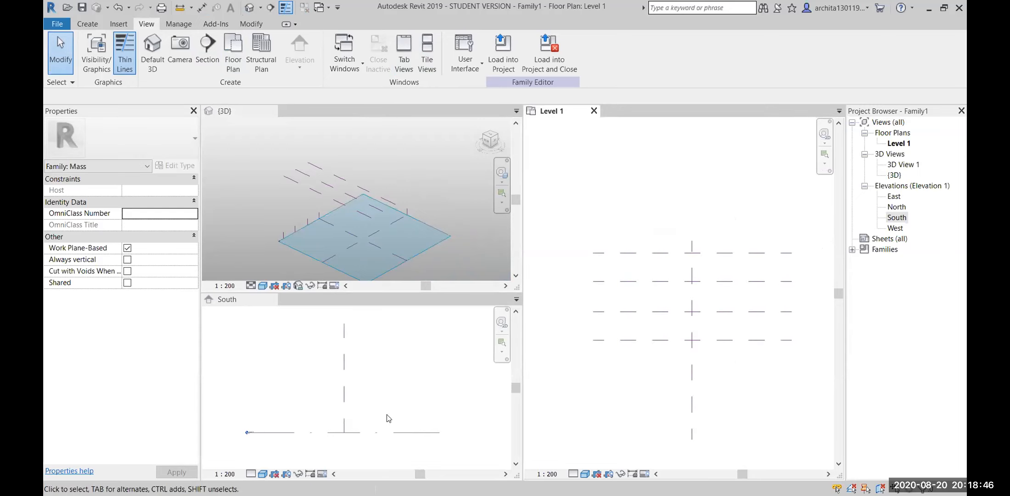
{"action": "left_click", "coordinate": [392, 379]}
{"action": "middle_click_drag", "start_coordinate": [397, 383], "coordinate": [413, 379]}
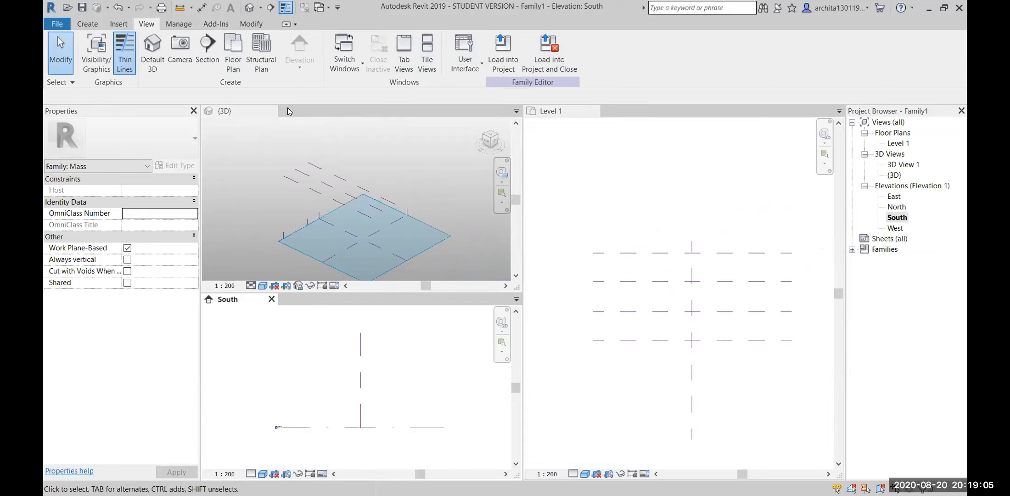
Return the views to tabs and tile them again with the 3D view largest, framing the planes in Level 1 and South.
{"action": "left_click", "coordinate": [401, 67]}
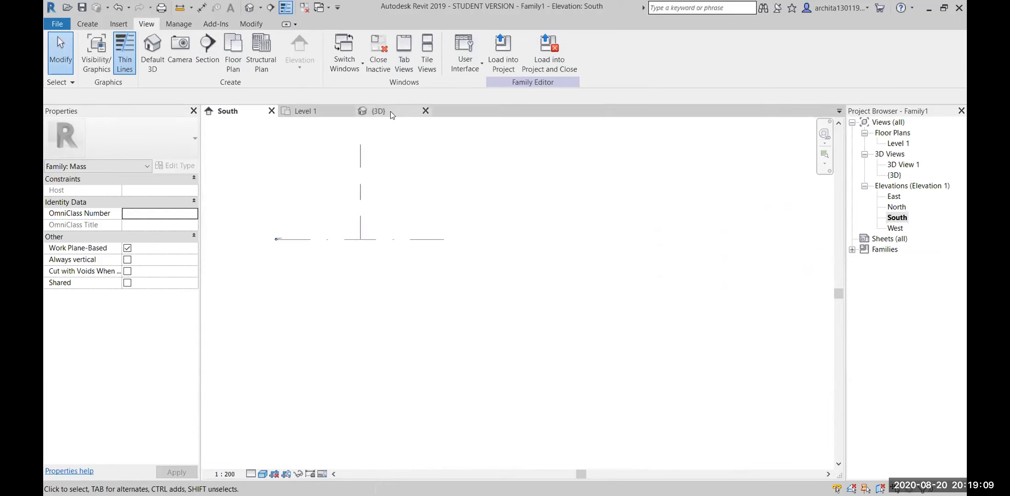
{"action": "left_click", "coordinate": [427, 62]}
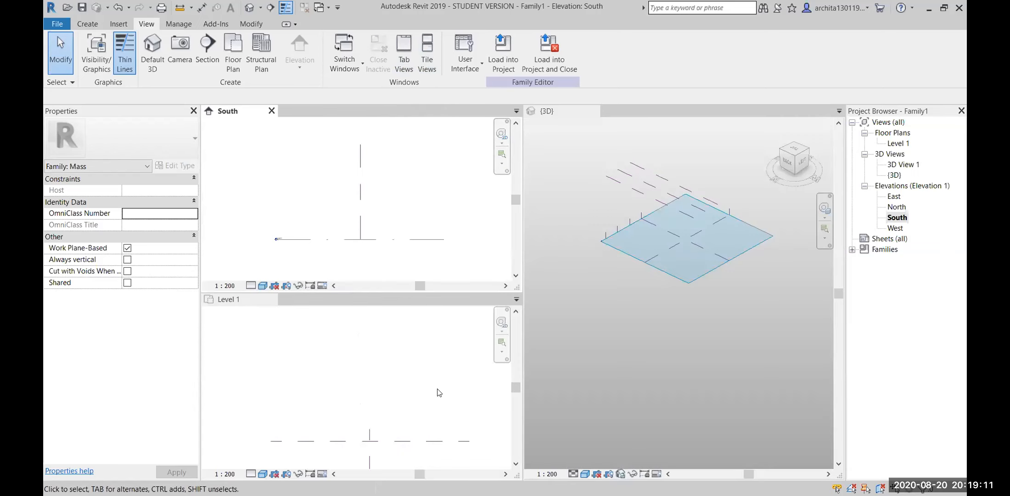
{"action": "middle_click_drag", "start_coordinate": [381, 395], "coordinate": [343, 376]}
{"action": "scroll", "coordinate": [349, 386], "scroll_direction": "down", "scroll_amount": 3}
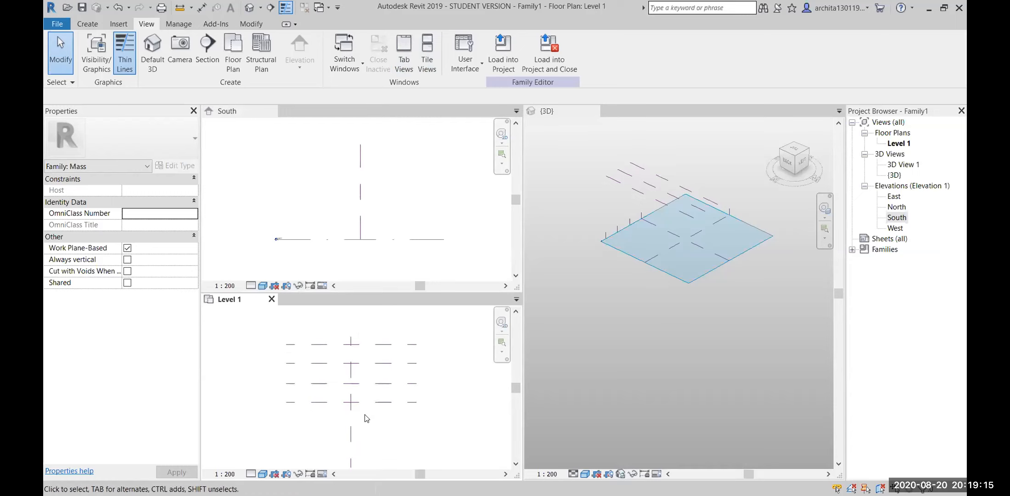
{"action": "middle_click_drag", "start_coordinate": [396, 344], "coordinate": [398, 348]}
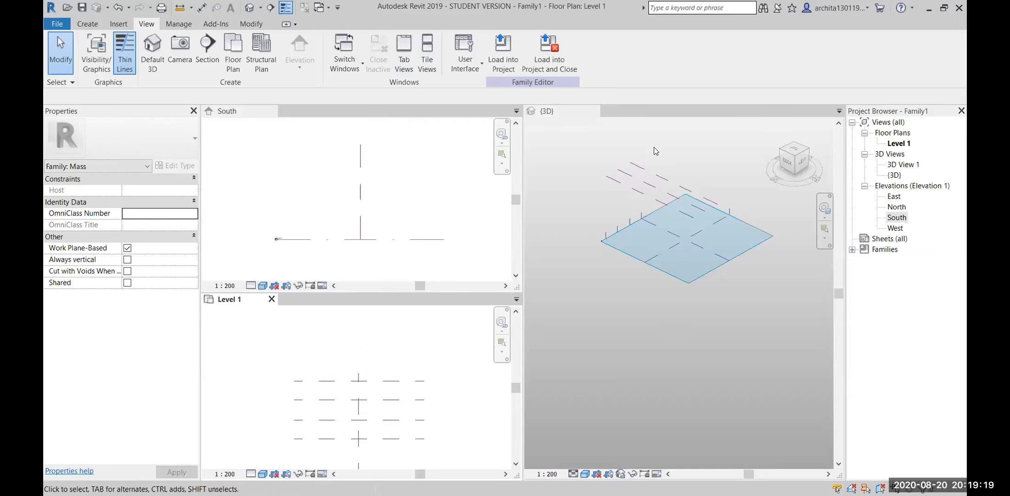
{"action": "left_click", "coordinate": [384, 211]}
{"action": "mouse_move", "coordinate": [284, 166]}
{"action": "middle_mouse_down"}
{"action": "mouse_move", "coordinate": [292, 175]}
{"action": "mouse_move", "coordinate": [283, 178]}
{"action": "middle_mouse_up"}
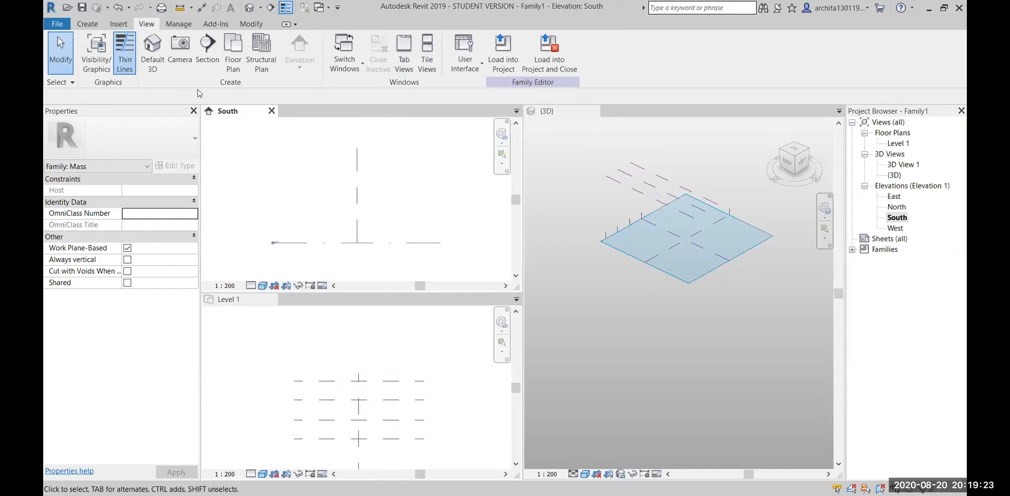
Start a model spline drawn on the work plane and set Reference Plane 1 as its work plane.
{"action": "left_click", "coordinate": [97, 23]}
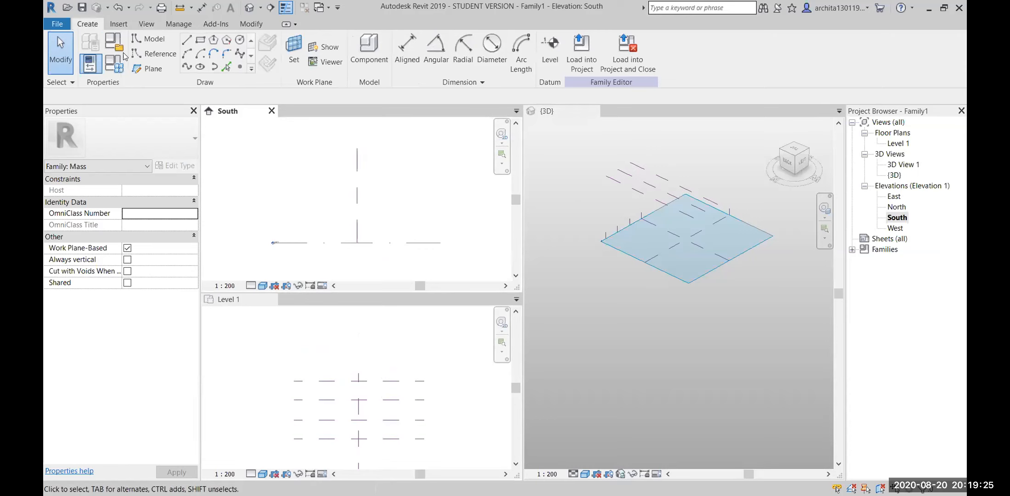
{"action": "left_click", "coordinate": [240, 54]}
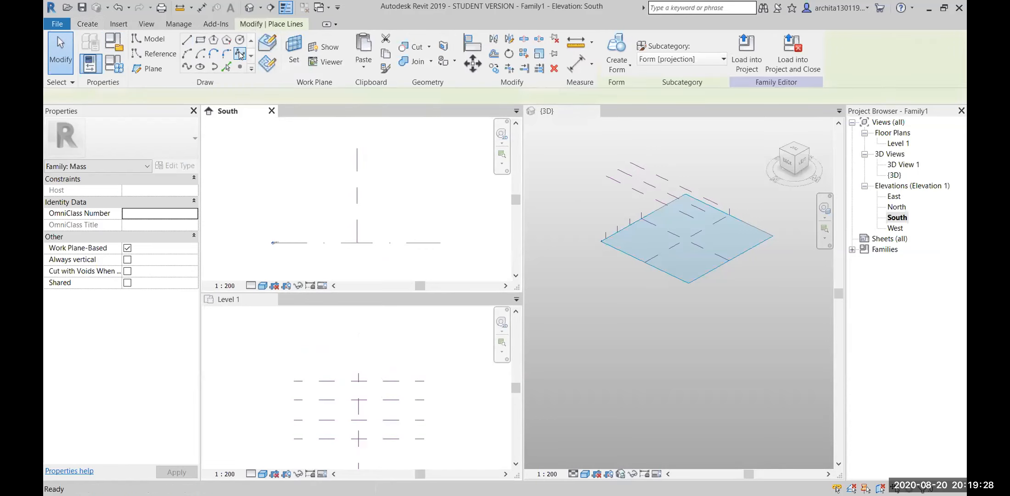
{"action": "left_click", "coordinate": [270, 63]}
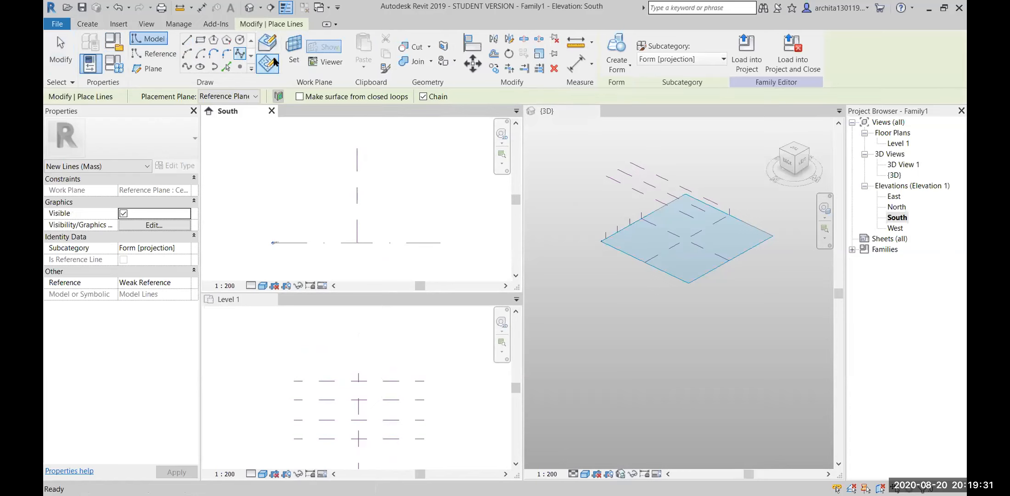
{"action": "left_click", "coordinate": [293, 48]}
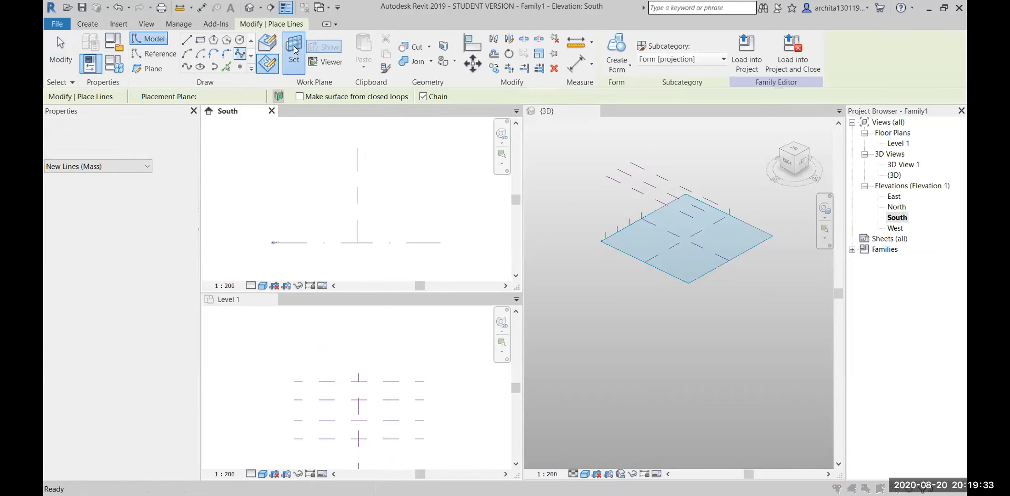
{"action": "left_click", "coordinate": [175, 207]}
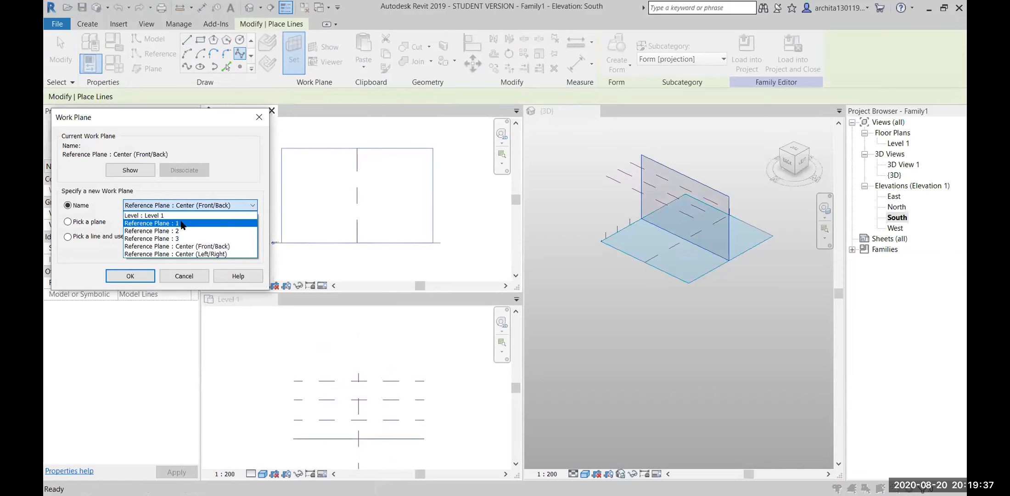
{"action": "left_click", "coordinate": [182, 224]}
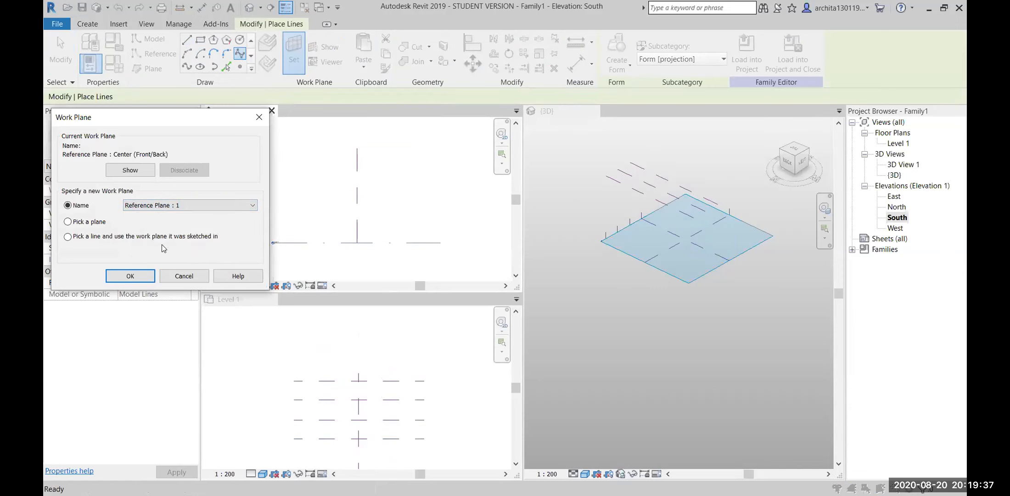
{"action": "left_click", "coordinate": [130, 276]}
{"action": "scroll", "coordinate": [363, 224], "scroll_direction": "up", "scroll_amount": 1}
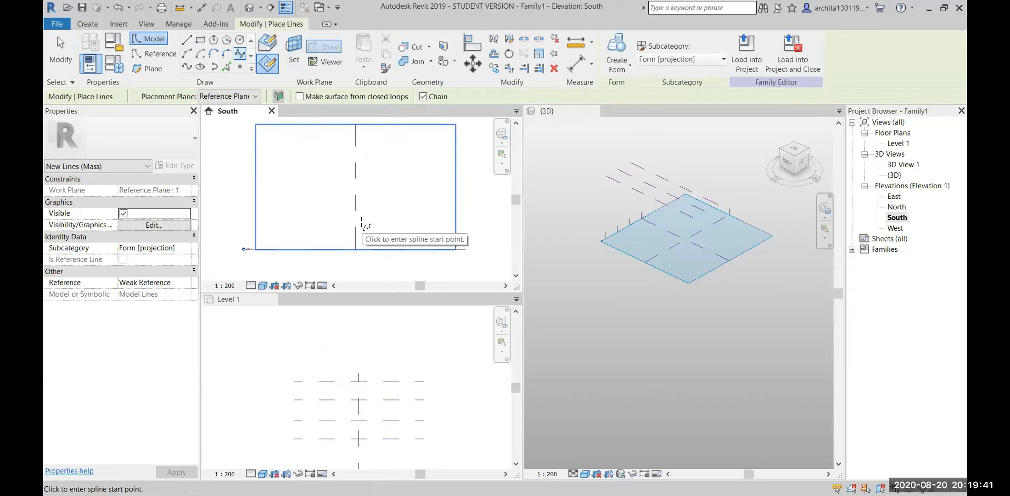
Draw an open spline in the South elevation, bulging left from near the top of the vertical reference plane down to the level line.
{"action": "left_click", "coordinate": [313, 229]}
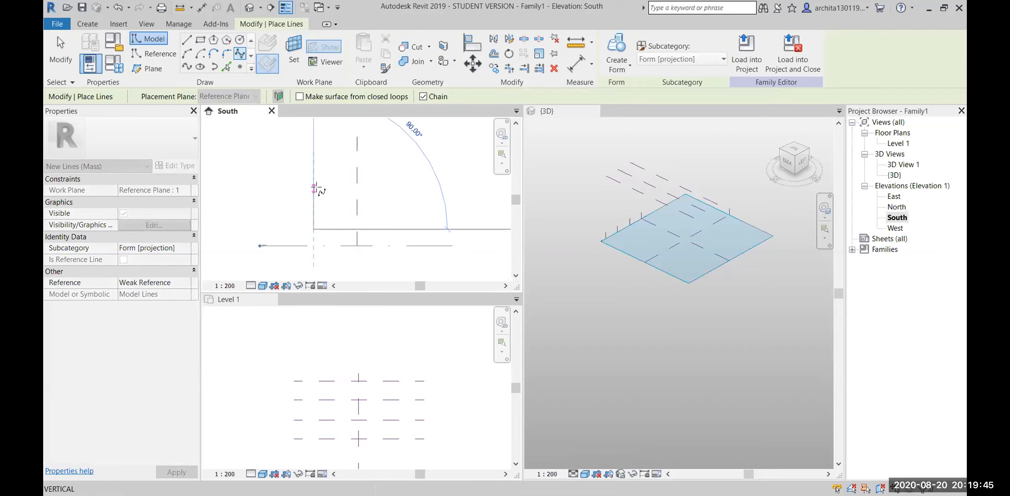
{"action": "key", "text": "Escape"}
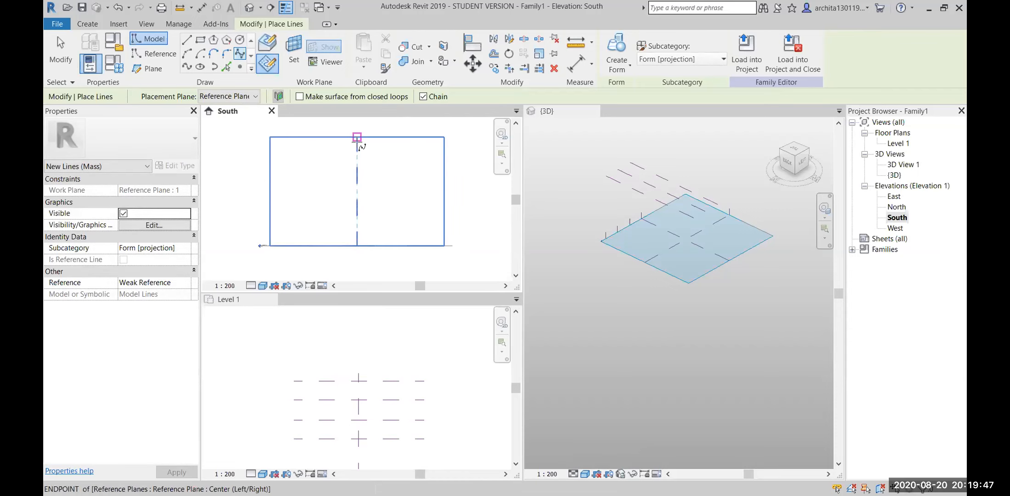
{"action": "left_click", "coordinate": [357, 148]}
{"action": "left_click", "coordinate": [333, 154]}
{"action": "left_click", "coordinate": [309, 178]}
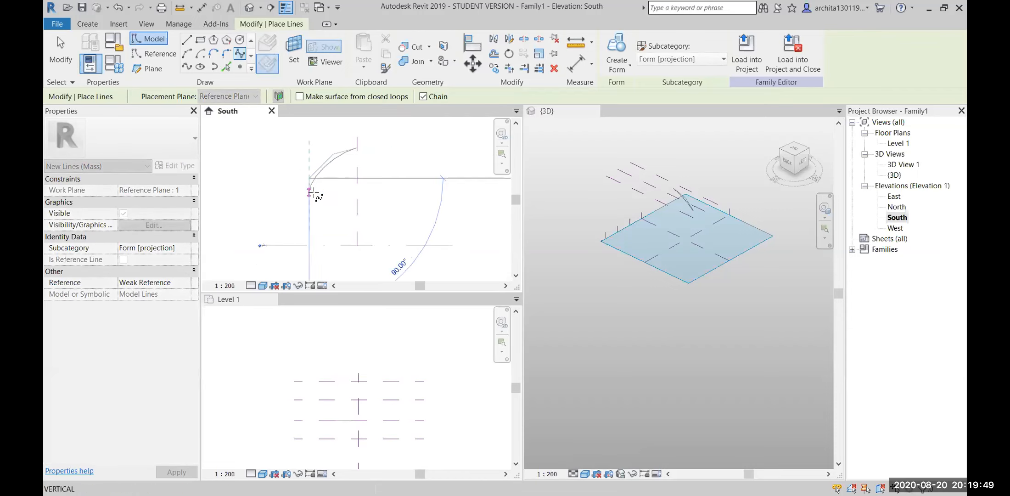
{"action": "left_click", "coordinate": [324, 204]}
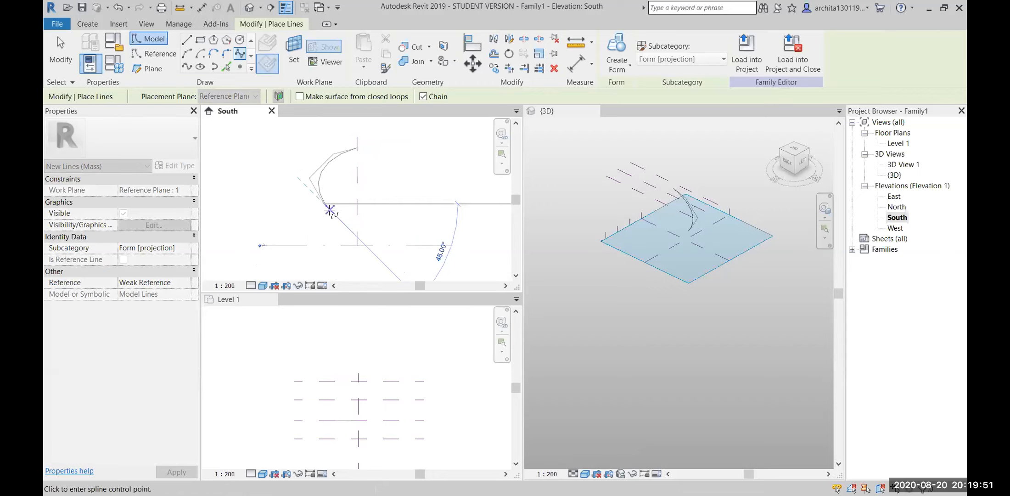
{"action": "left_click", "coordinate": [325, 223]}
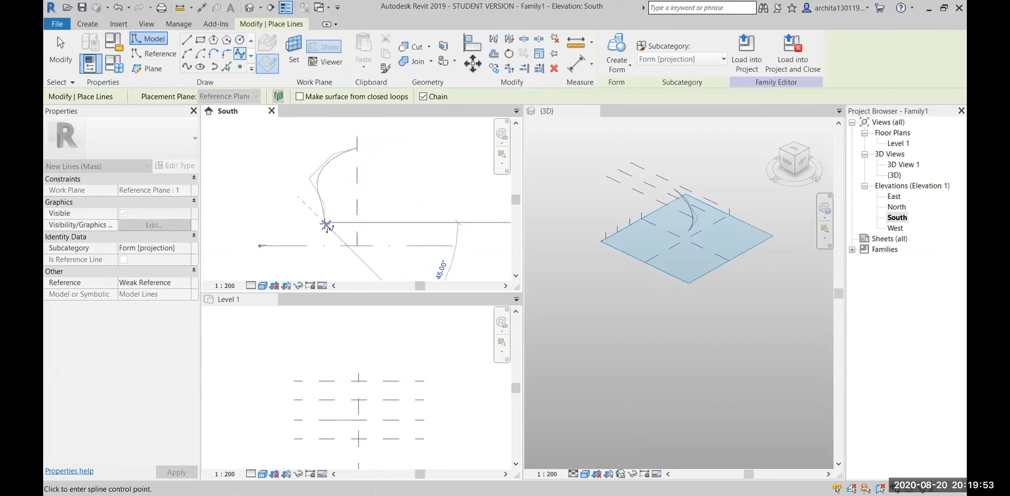
{"action": "left_click", "coordinate": [324, 234]}
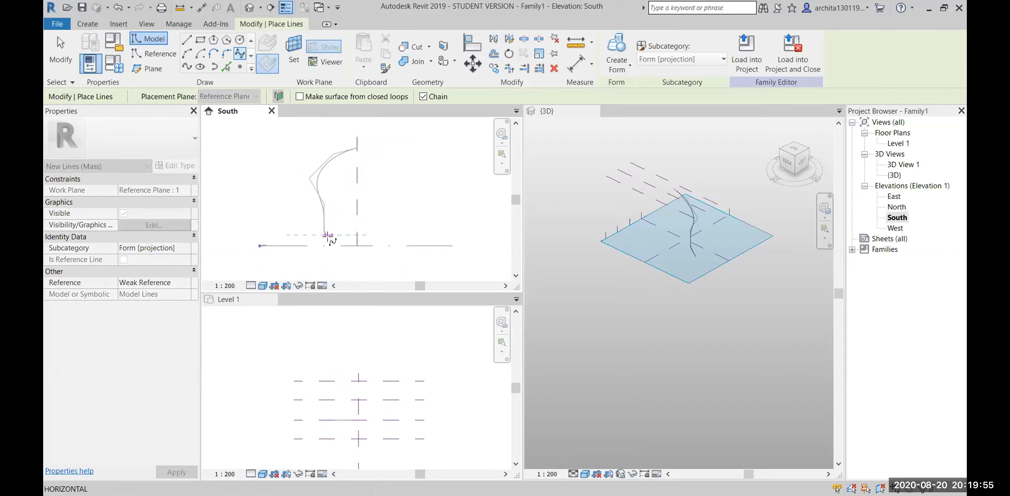
{"action": "left_click", "coordinate": [354, 245]}
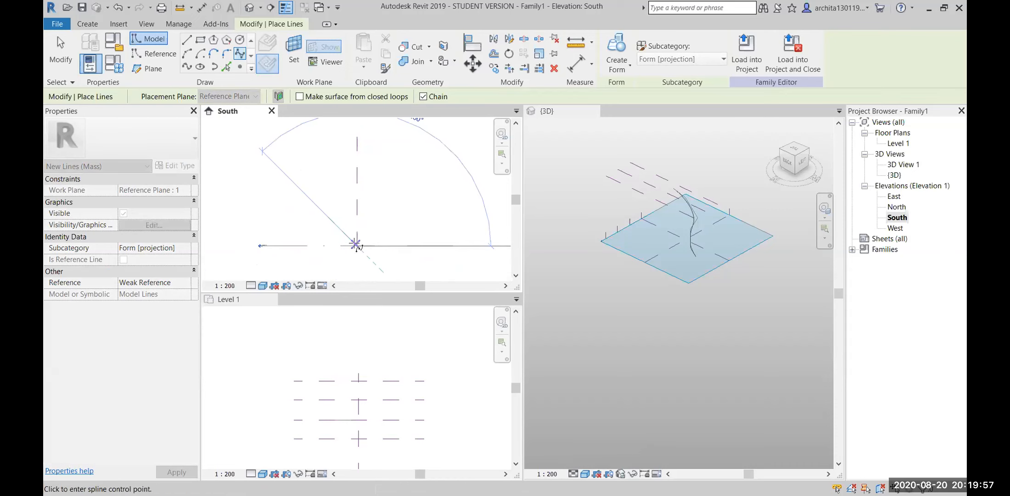
{"action": "key", "text": "Escape"}
Close the spline profile with a straight model line about 55000 long along the vertical centre reference plane.
{"action": "left_click", "coordinate": [186, 40]}
{"action": "left_click", "coordinate": [357, 148]}
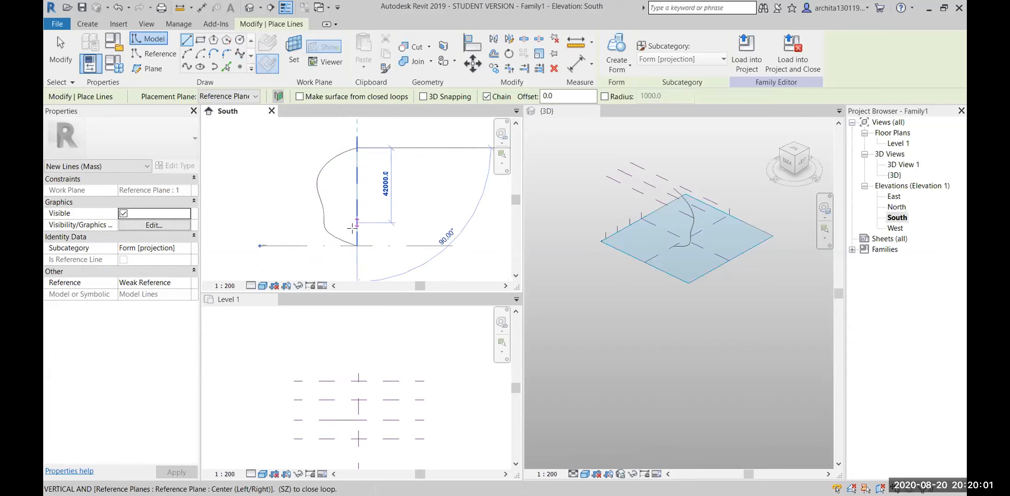
{"action": "left_click", "coordinate": [356, 243]}
{"action": "key", "text": "Escape"}
{"action": "key", "text": "Escape"}
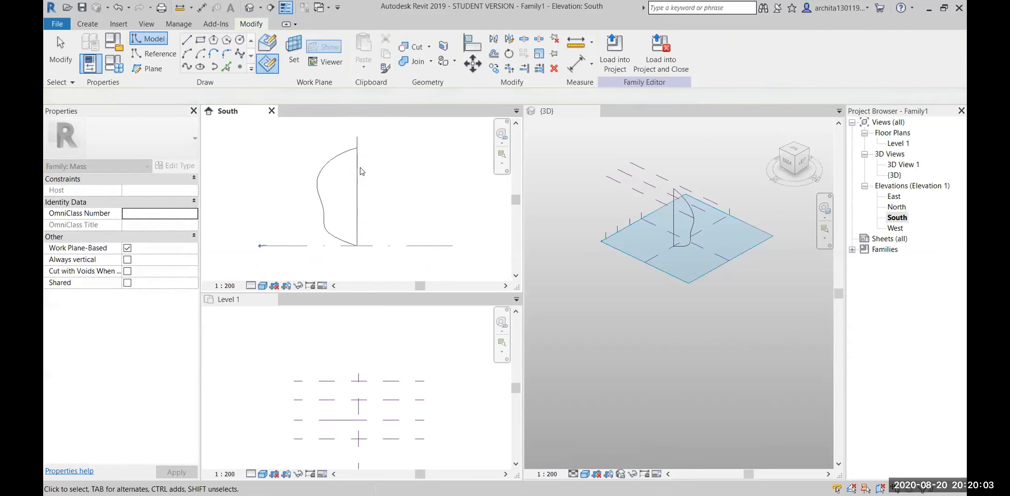
{"action": "left_click", "coordinate": [357, 156]}
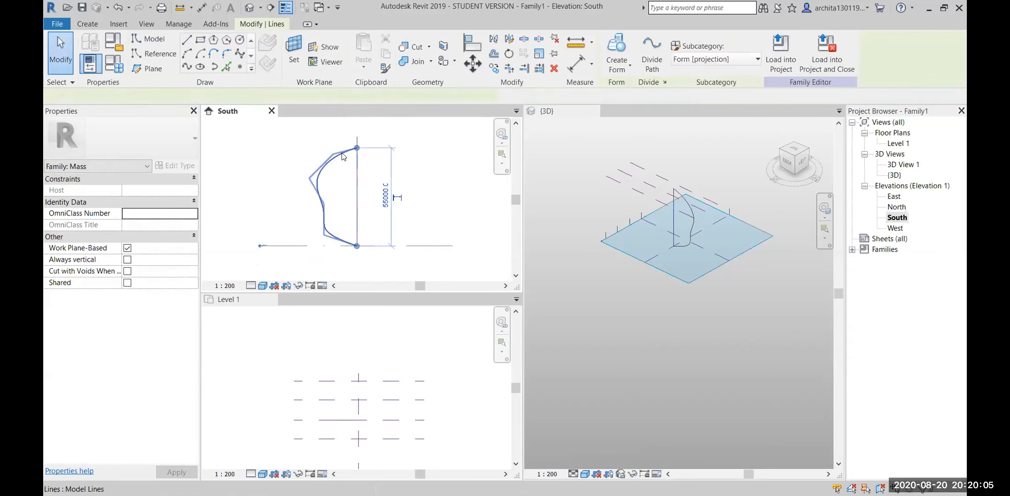
{"action": "key", "text": "Escape"}
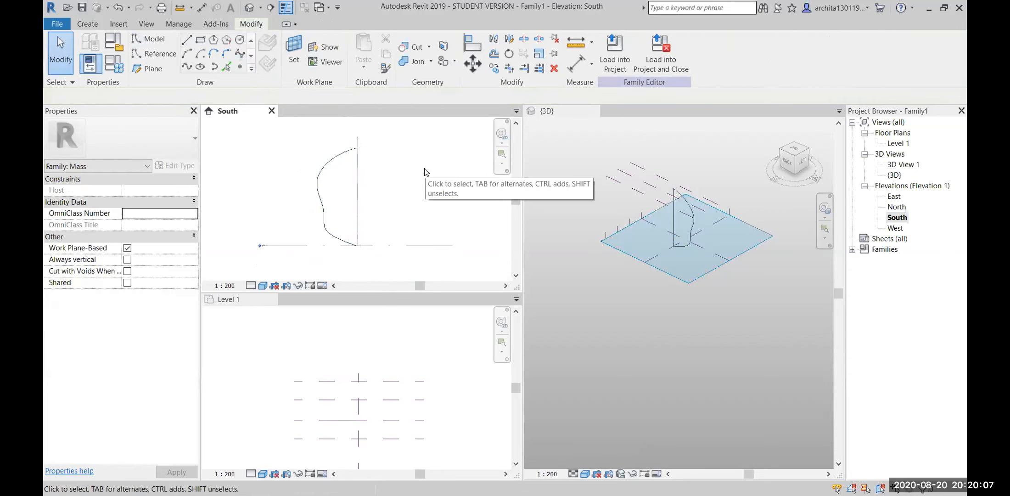
Set Reference Plane 2 as the work plane and start a model line on it in the South elevation.
{"action": "left_click", "coordinate": [298, 44]}
{"action": "left_click", "coordinate": [225, 206]}
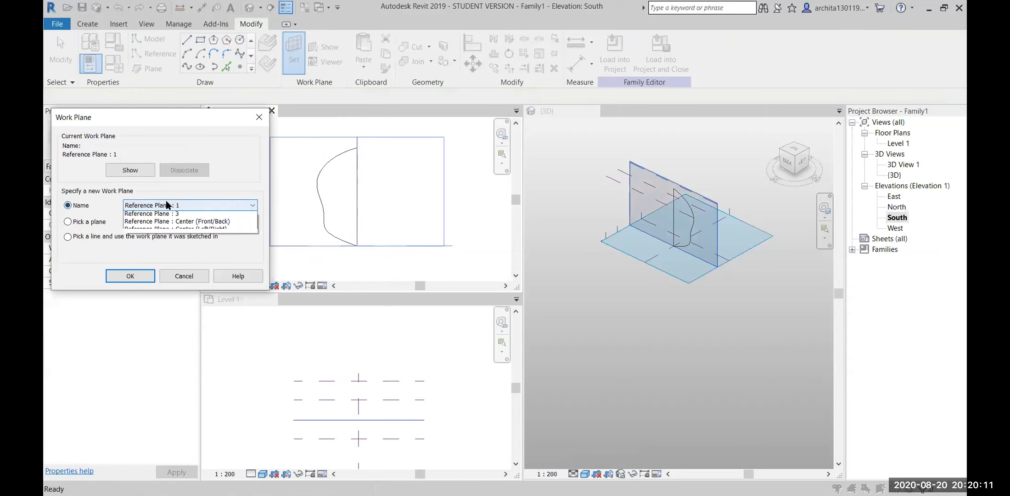
{"action": "left_click", "coordinate": [175, 229]}
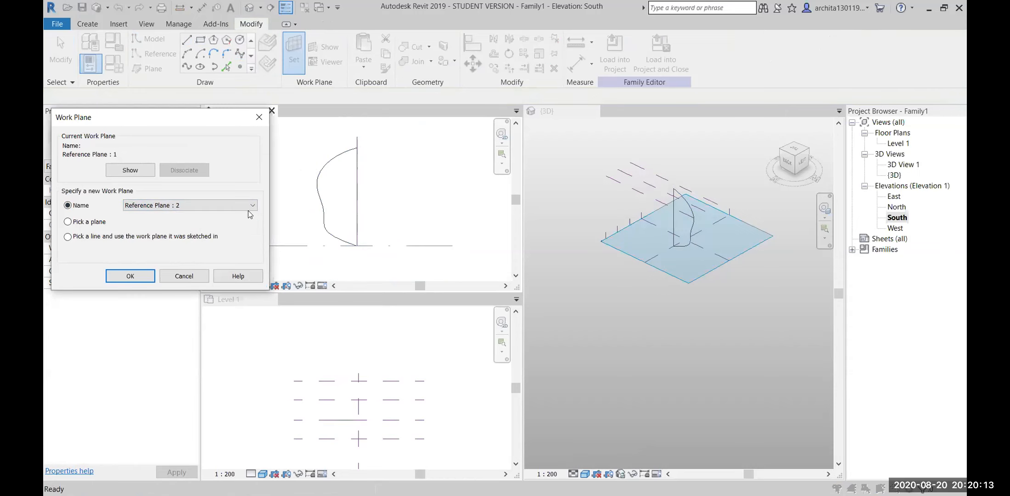
{"action": "left_click", "coordinate": [131, 276]}
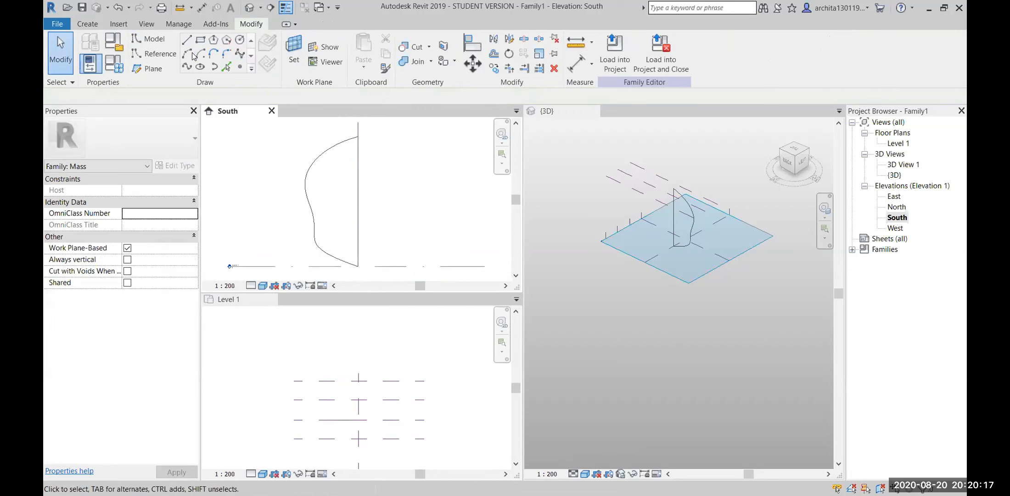
{"action": "left_click", "coordinate": [187, 41]}
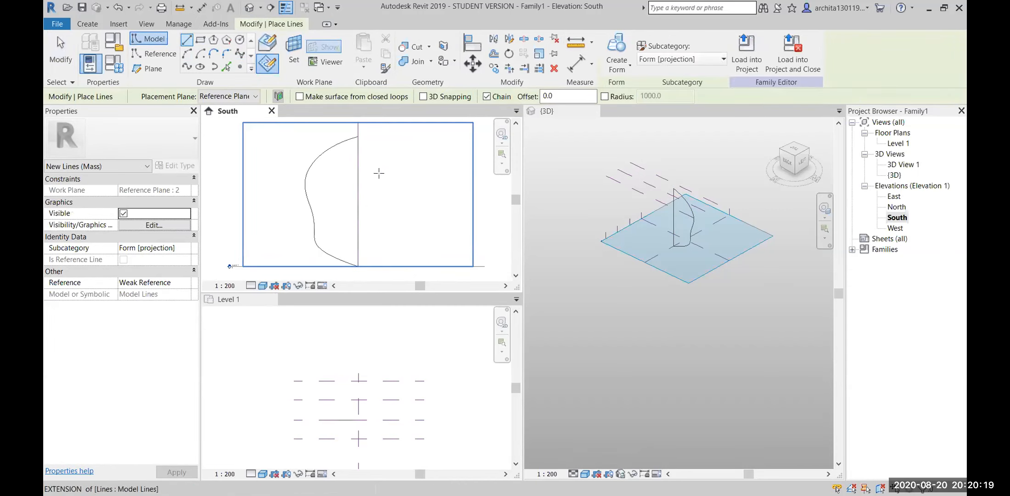
{"action": "key", "text": "Escape"}
Undo the closed spline profile, removing both its straight line and the curve from the South elevation.
{"action": "key", "text": "ctrl+z"}
{"action": "scroll", "coordinate": [350, 202], "scroll_direction": "down", "scroll_amount": 2}
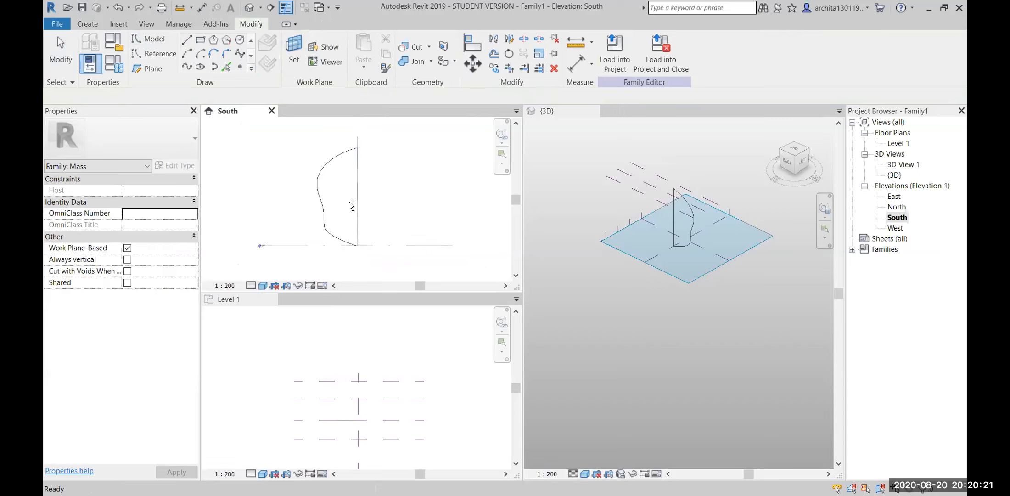
{"action": "key", "text": "ctrl+z"}
{"action": "key", "text": "ctrl+z"}
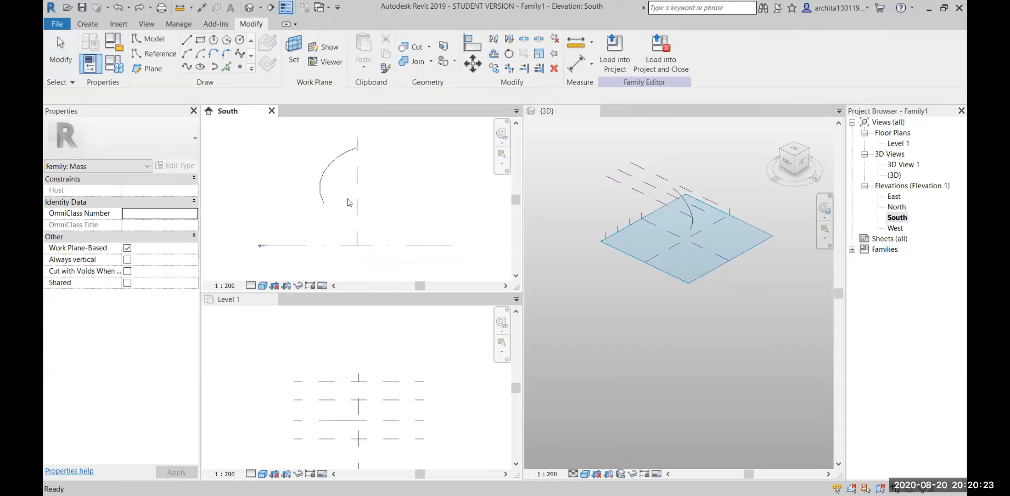
{"action": "key", "text": "ctrl+z"}
{"action": "key", "text": "ctrl+z"}
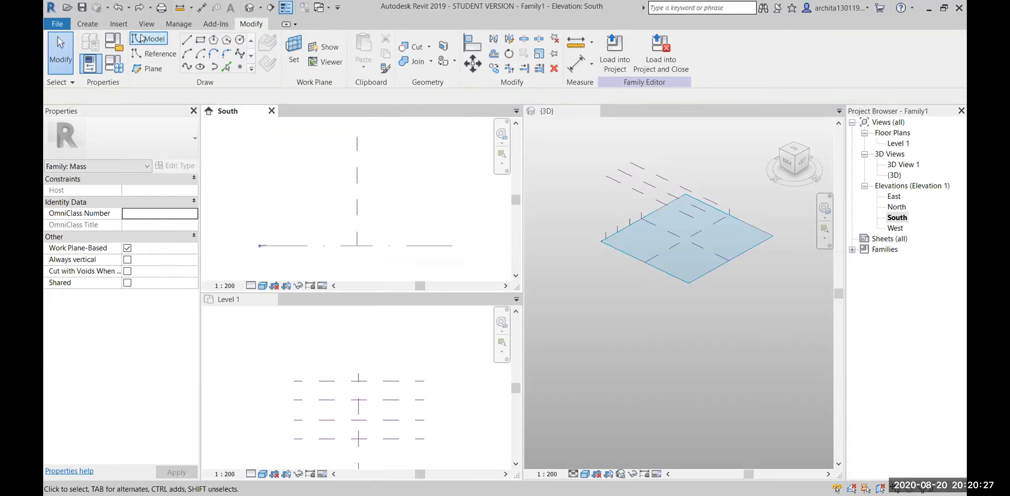
Set Reference Plane 1 as the active work plane by name.
{"action": "left_click", "coordinate": [293, 48]}
{"action": "left_click", "coordinate": [188, 205]}
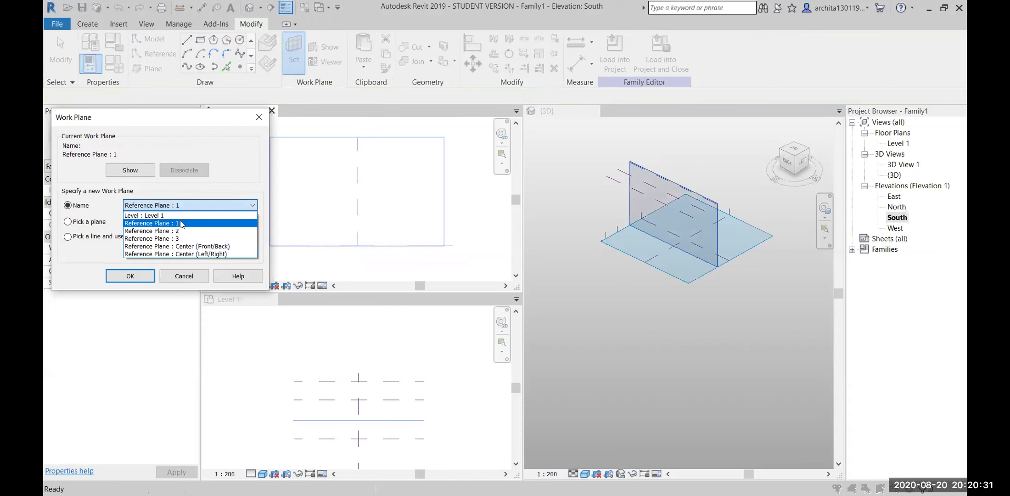
{"action": "left_click", "coordinate": [179, 214]}
{"action": "left_click", "coordinate": [130, 276]}
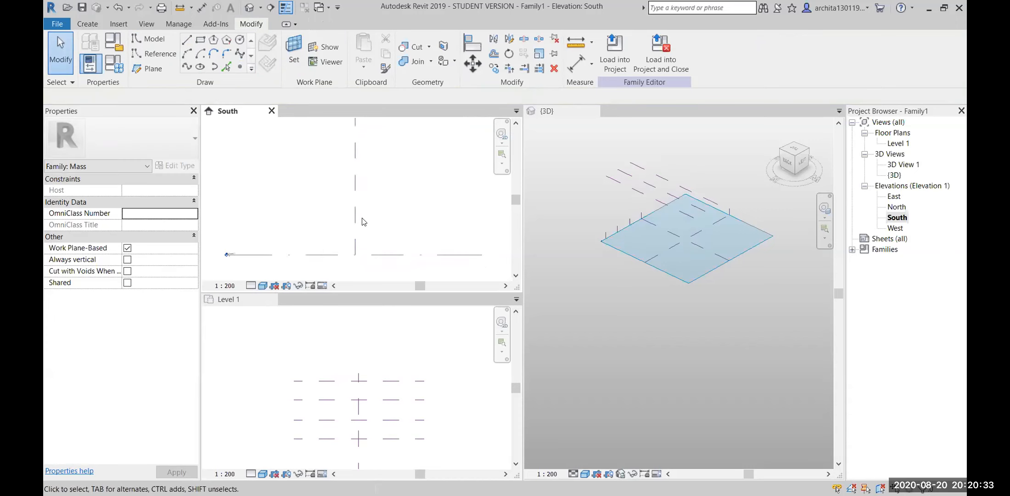
Draw chained model lines in the South elevation: a short top line, a vertical about 48600 long on the centre plane, and a base line along Level 1.
{"action": "left_click", "coordinate": [187, 39]}
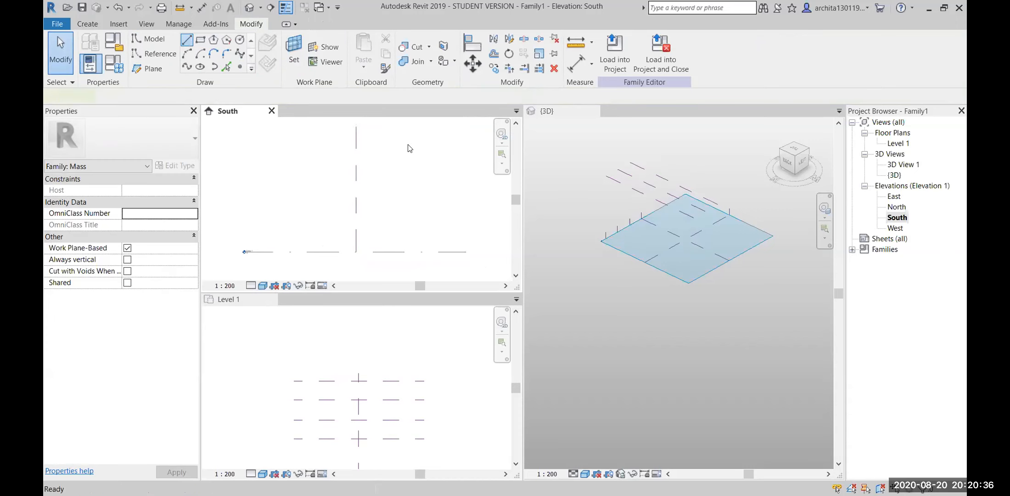
{"action": "left_click", "coordinate": [339, 151]}
{"action": "left_click", "coordinate": [356, 151]}
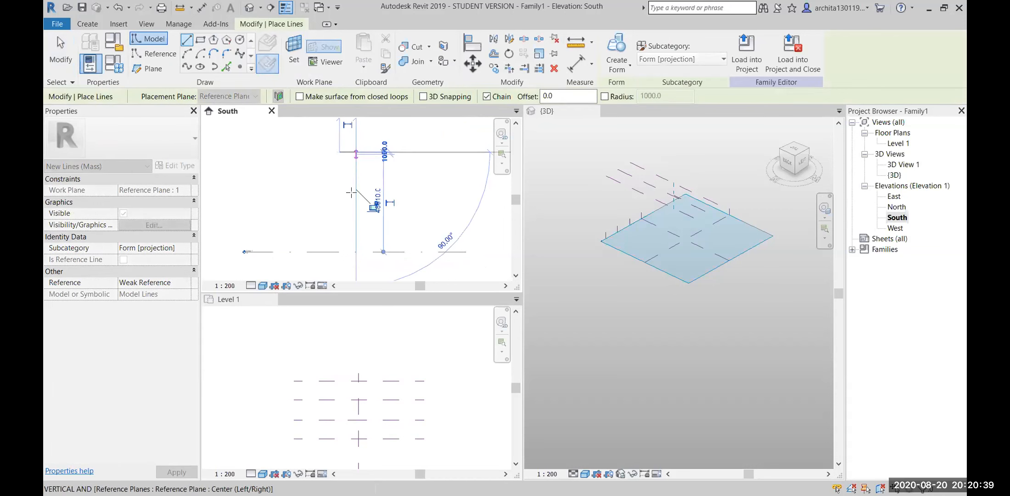
{"action": "left_click", "coordinate": [356, 251]}
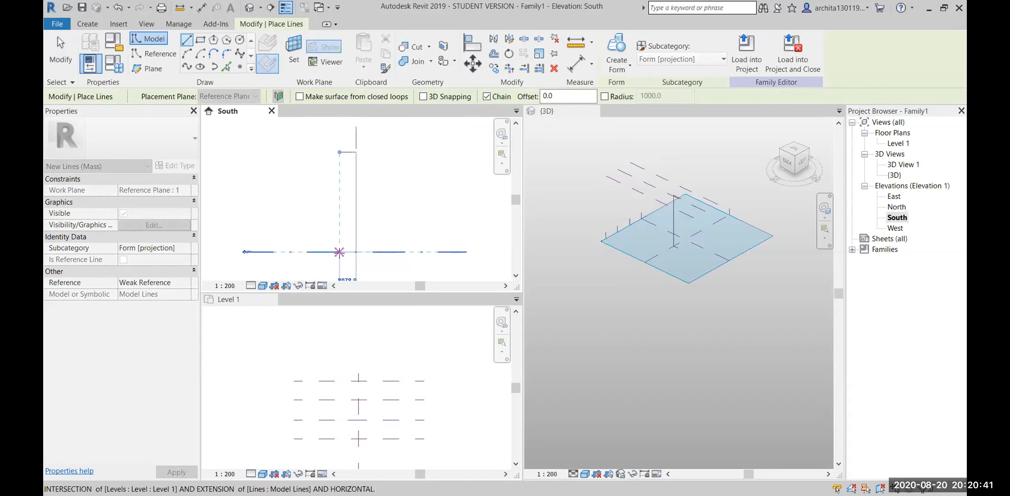
{"action": "left_click", "coordinate": [328, 251]}
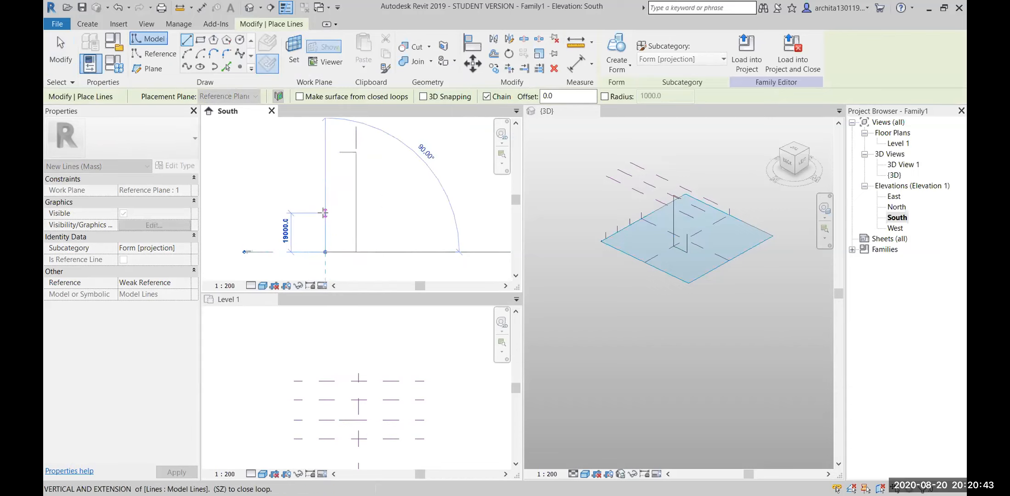
{"action": "key", "text": "Escape"}
{"action": "key", "text": "Escape"}
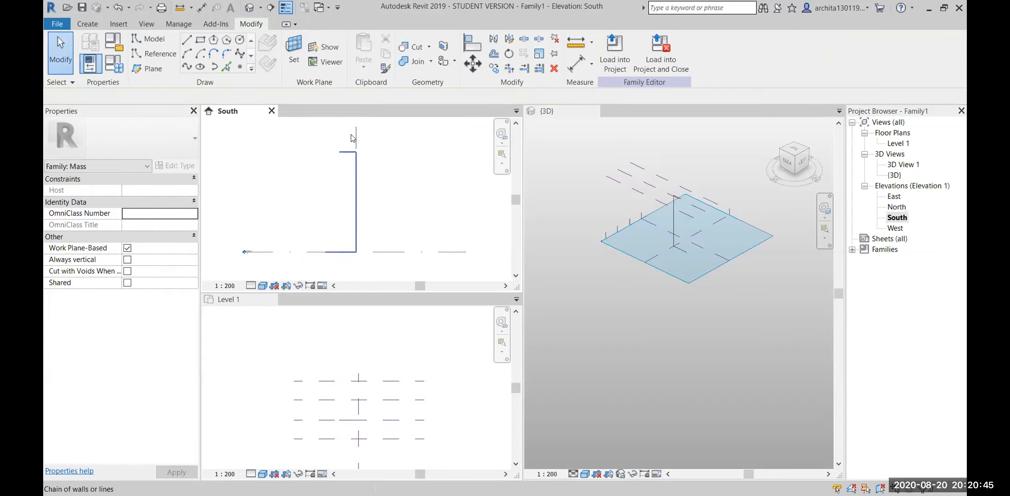
Shorten the base line so its free end aligns vertically with the free end of the top line.
{"action": "left_click", "coordinate": [333, 253]}
{"action": "left_click_drag", "start_coordinate": [325, 252], "coordinate": [339, 252]}
{"action": "left_click", "coordinate": [406, 189]}
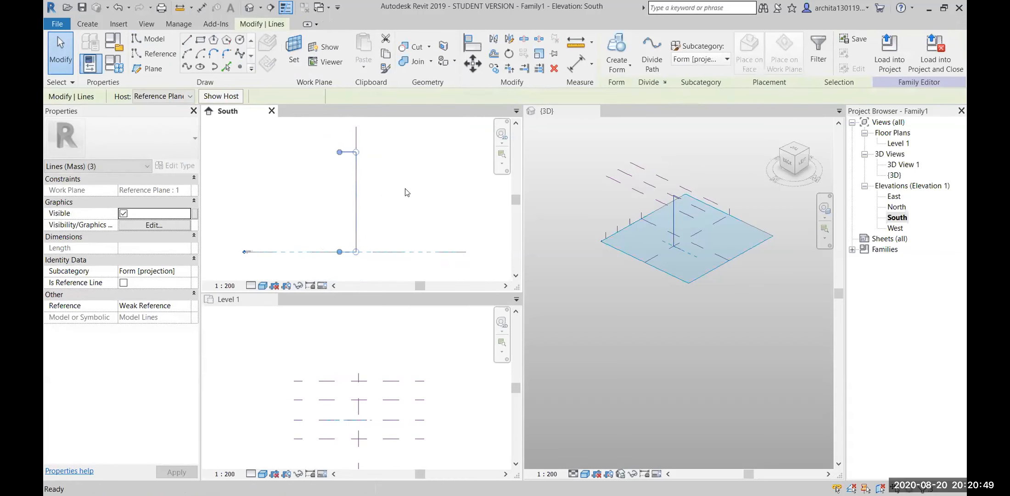
Close the Reference Plane 1 profile with a model spline bulging left from the top line's free end to the base line's free end.
{"action": "left_click", "coordinate": [239, 54]}
{"action": "left_click", "coordinate": [339, 152]}
{"action": "left_click", "coordinate": [318, 174]}
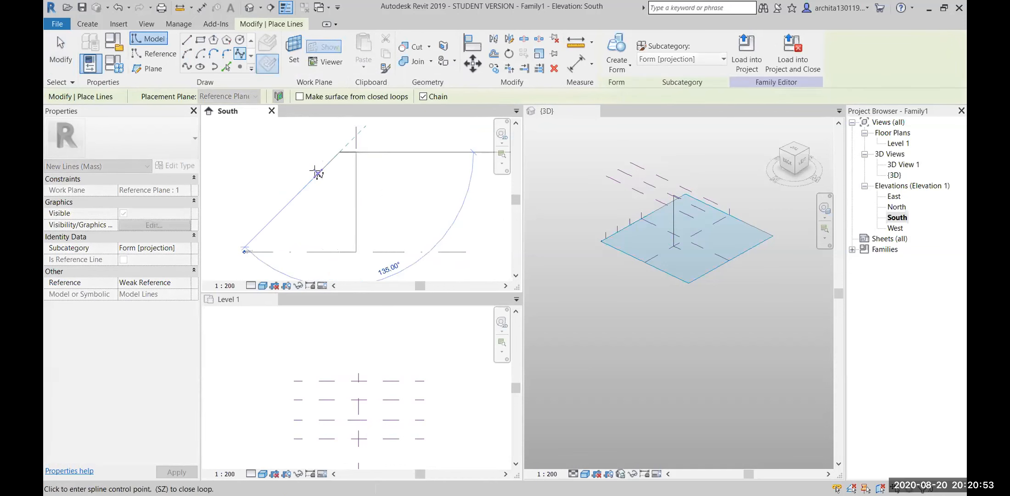
{"action": "left_click", "coordinate": [332, 224]}
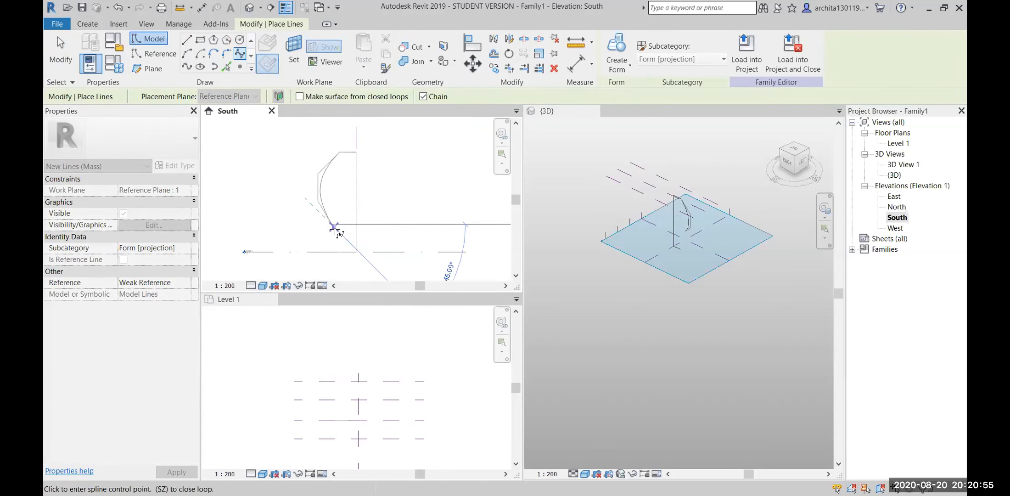
{"action": "left_click", "coordinate": [339, 251]}
{"action": "key", "text": "Escape"}
{"action": "key", "text": "Escape"}
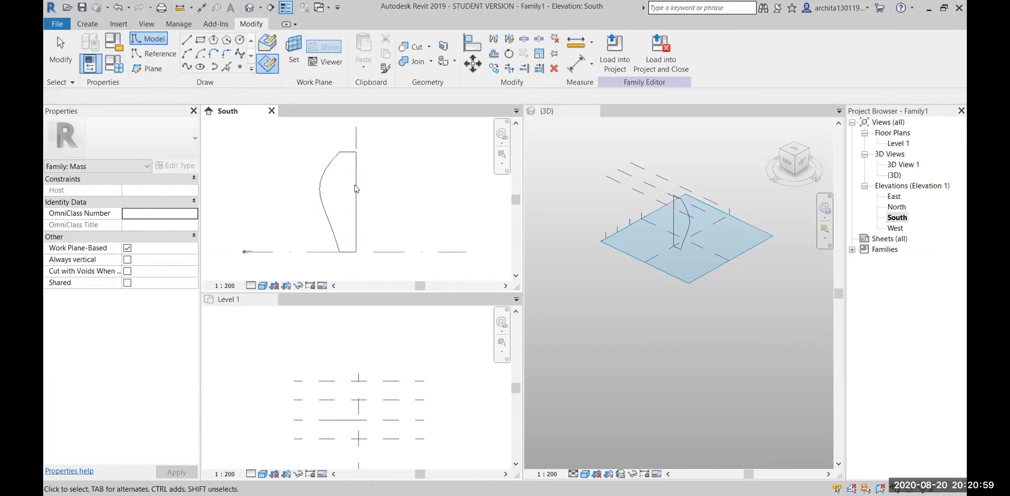
Check in the South elevation whether the profile's straight lines and spline form one connected chain.
{"action": "left_click", "coordinate": [356, 188]}
{"action": "left_click", "coordinate": [431, 186]}
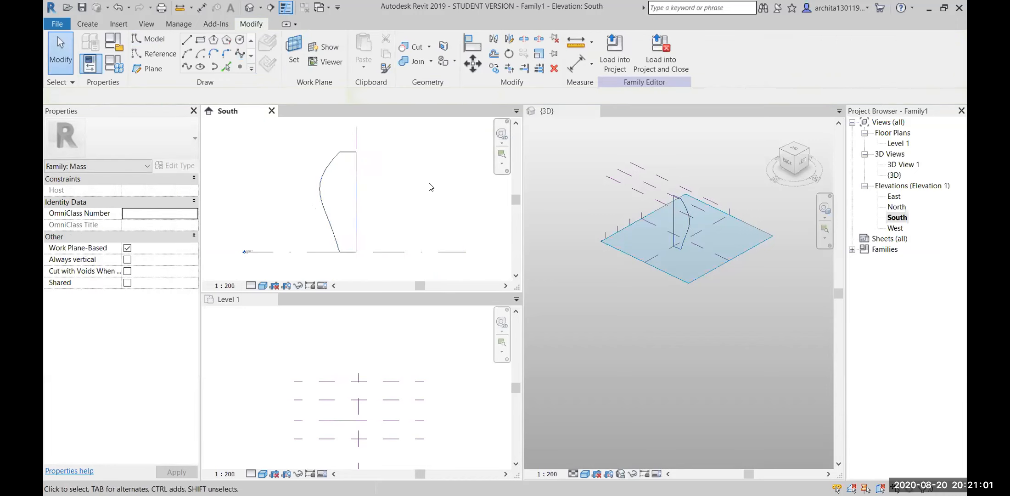
{"action": "key", "text": "Tab"}
{"action": "left_click", "coordinate": [325, 174]}
{"action": "left_click", "coordinate": [431, 186]}
Set Reference Plane 2 as the active work plane by name.
{"action": "scroll", "coordinate": [360, 194], "scroll_direction": "up", "scroll_amount": 1}
{"action": "scroll", "coordinate": [346, 218], "scroll_direction": "down", "scroll_amount": 1}
{"action": "left_click", "coordinate": [287, 58]}
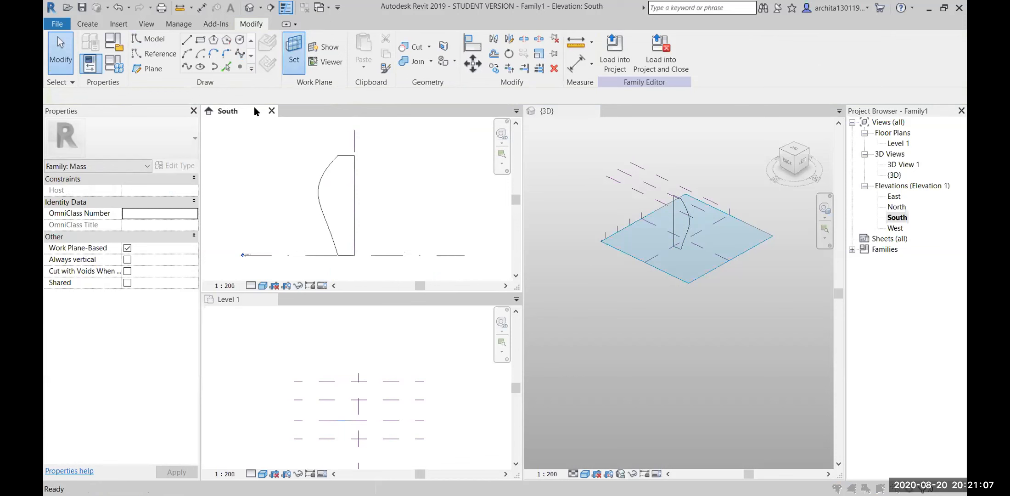
{"action": "left_click", "coordinate": [173, 204]}
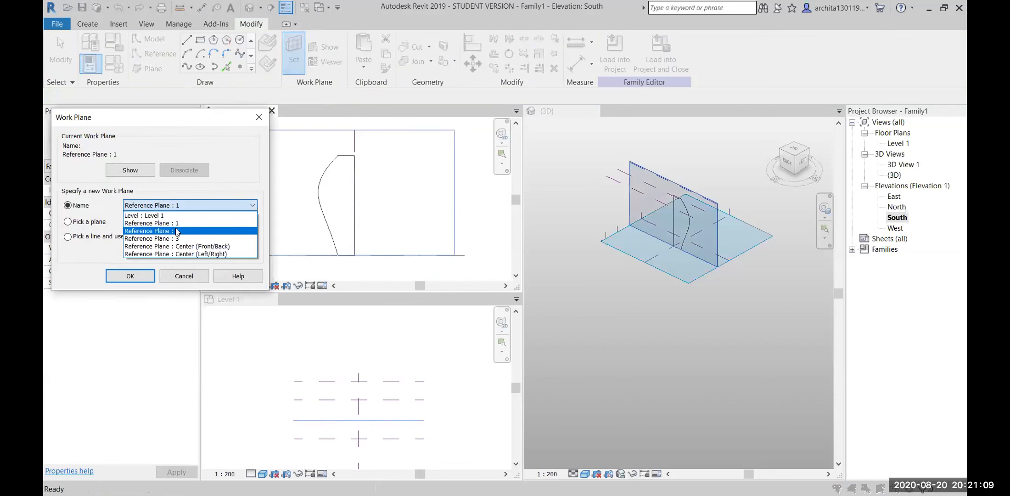
{"action": "left_click", "coordinate": [176, 231]}
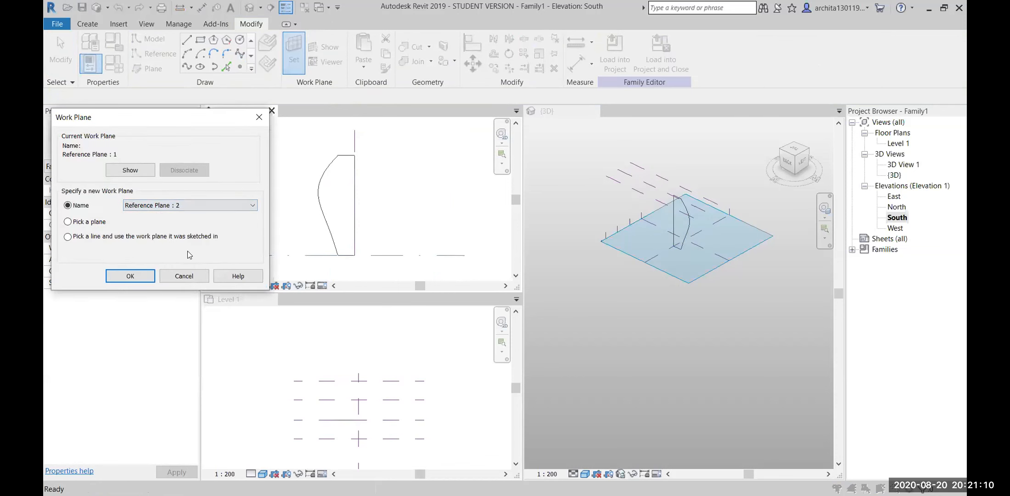
{"action": "left_click", "coordinate": [138, 276]}
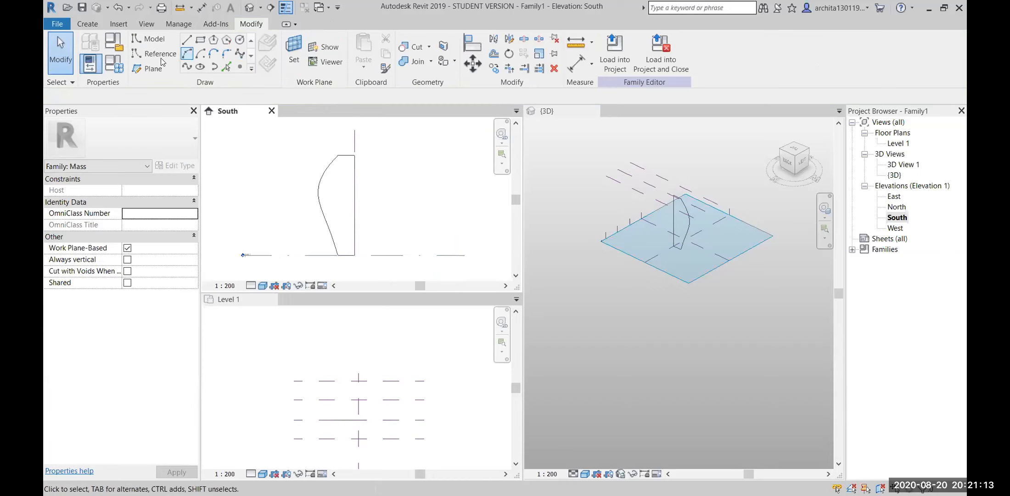
Trace the first profile's top, vertical and base edges with chained model lines on Reference Plane 2, and check their chain in 3D.
{"action": "left_click", "coordinate": [192, 43]}
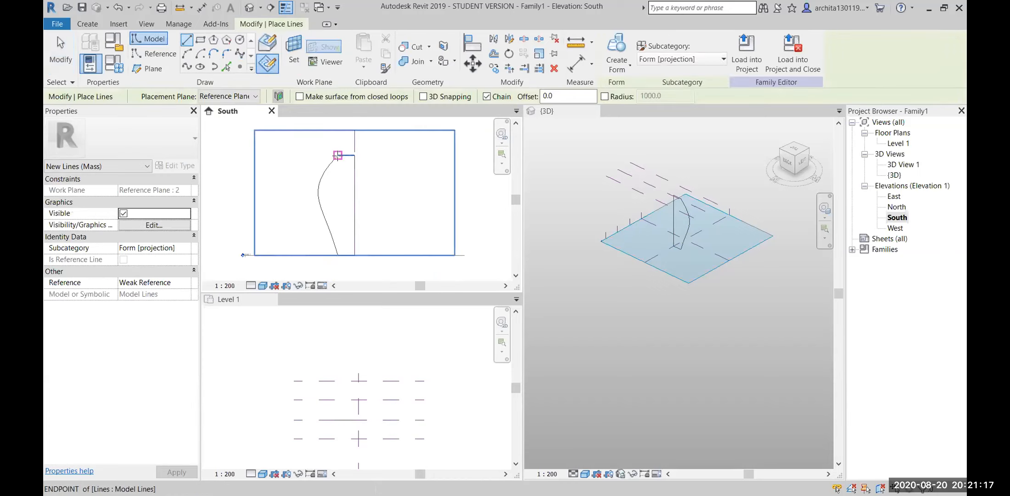
{"action": "left_click", "coordinate": [355, 155]}
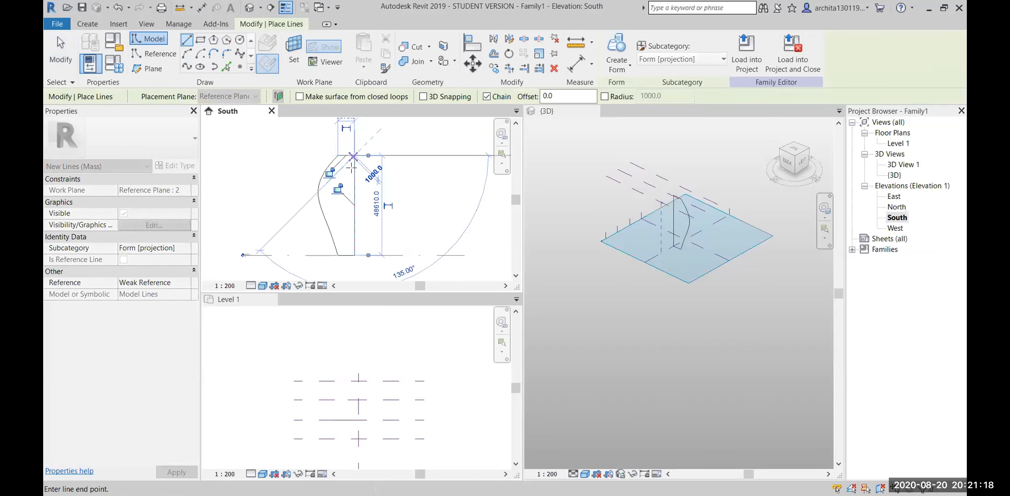
{"action": "left_click", "coordinate": [354, 255]}
{"action": "left_click", "coordinate": [337, 255]}
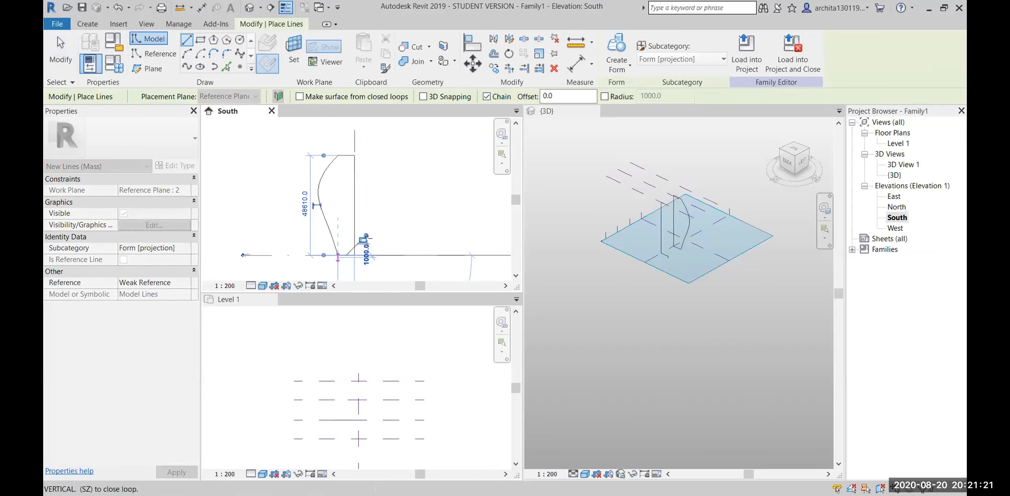
{"action": "key", "text": "Escape"}
{"action": "key", "text": "Escape"}
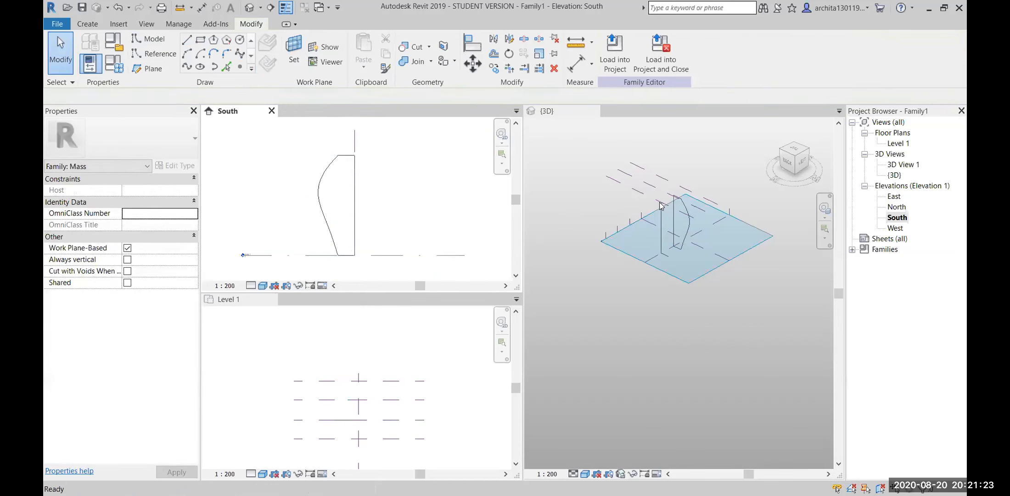
{"action": "key", "text": "Tab"}
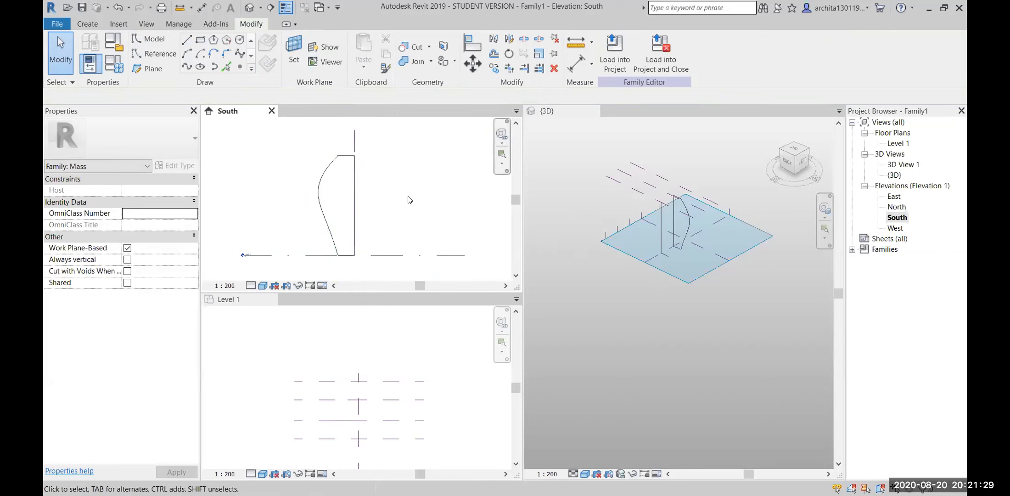
Close the Reference Plane 2 profile with a shallower, wavier model spline between the free ends of its top and base lines.
{"action": "left_click", "coordinate": [239, 54]}
{"action": "left_click", "coordinate": [340, 156]}
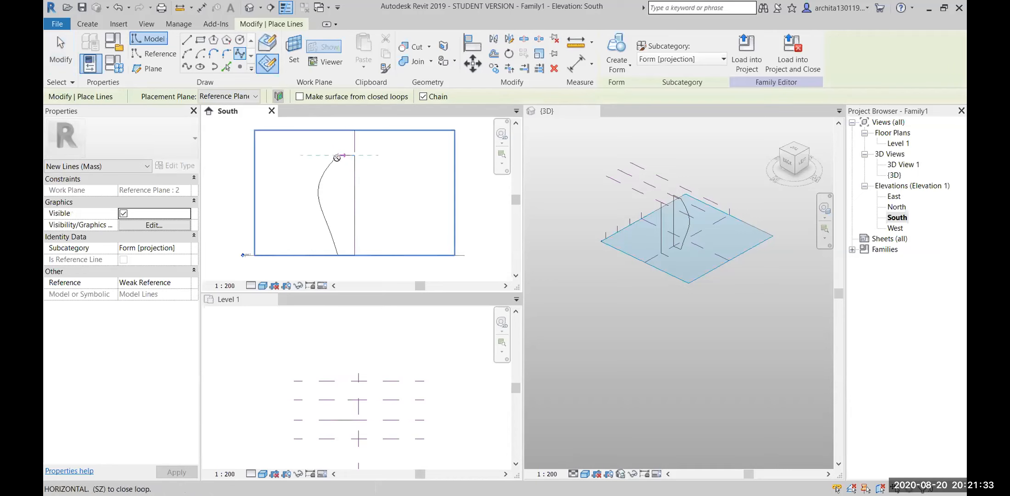
{"action": "left_click", "coordinate": [327, 206]}
{"action": "left_click", "coordinate": [334, 214]}
{"action": "left_click", "coordinate": [330, 237]}
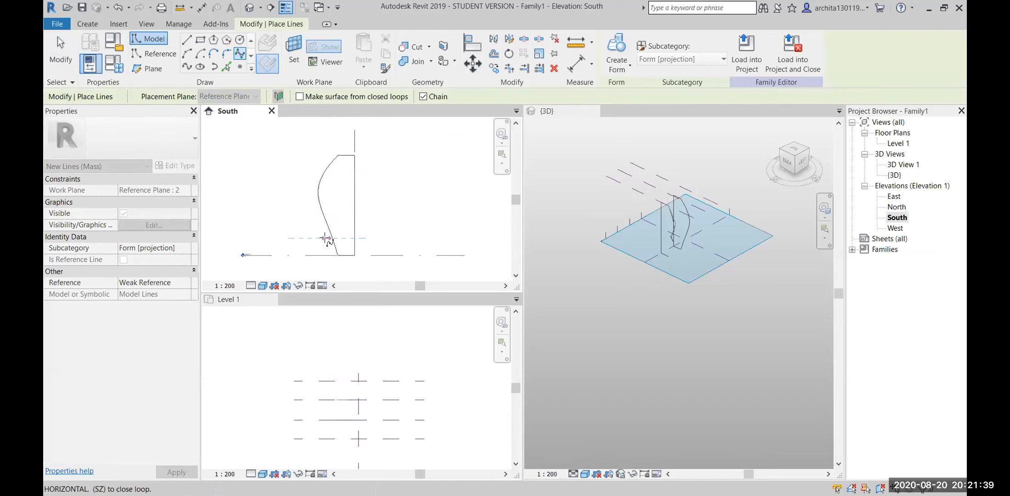
{"action": "left_click", "coordinate": [337, 256]}
{"action": "key", "text": "Escape"}
{"action": "key", "text": "Escape"}
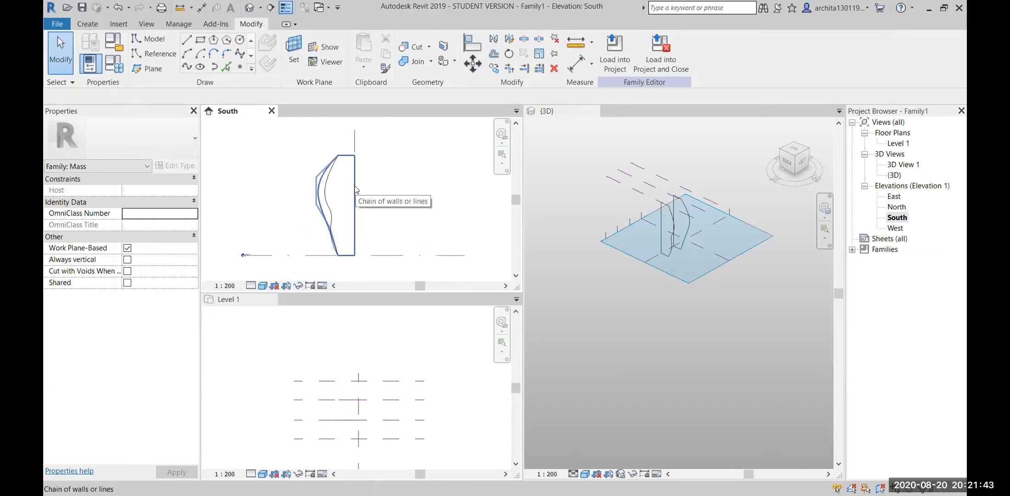
Set Reference Plane 3 as the active work plane by name.
{"action": "left_click", "coordinate": [301, 52]}
{"action": "left_click", "coordinate": [150, 205]}
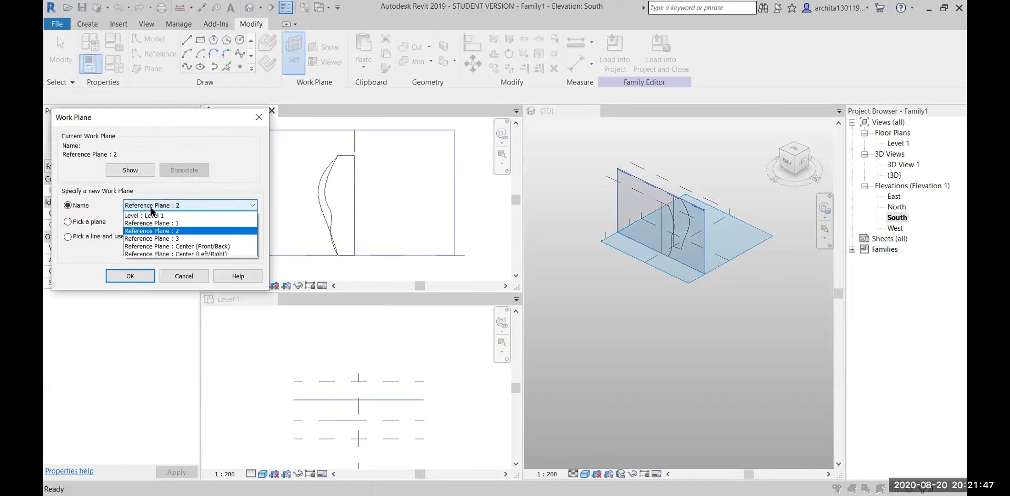
{"action": "left_click", "coordinate": [161, 239]}
{"action": "left_click", "coordinate": [147, 277]}
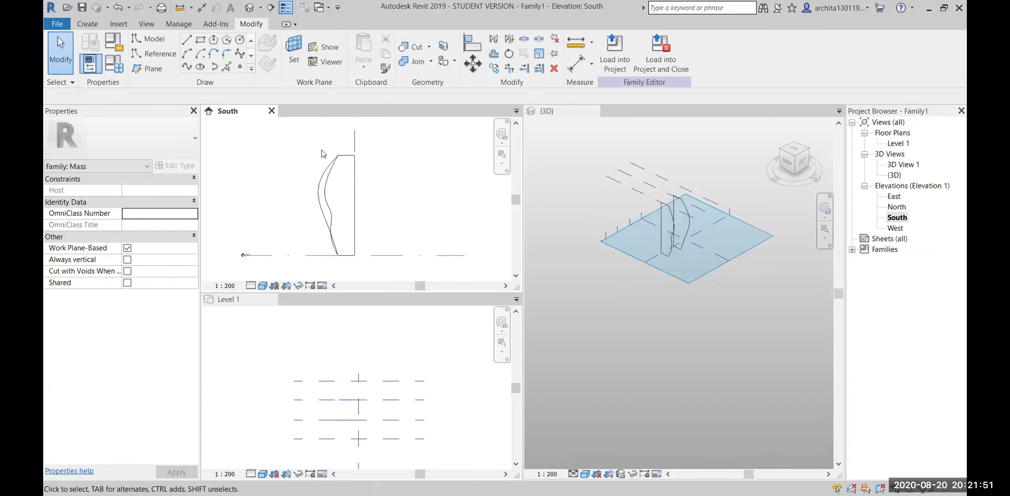
Trace the shared top, vertical and base edges with chained model lines on Reference Plane 3 in the South elevation.
{"action": "left_click", "coordinate": [187, 39]}
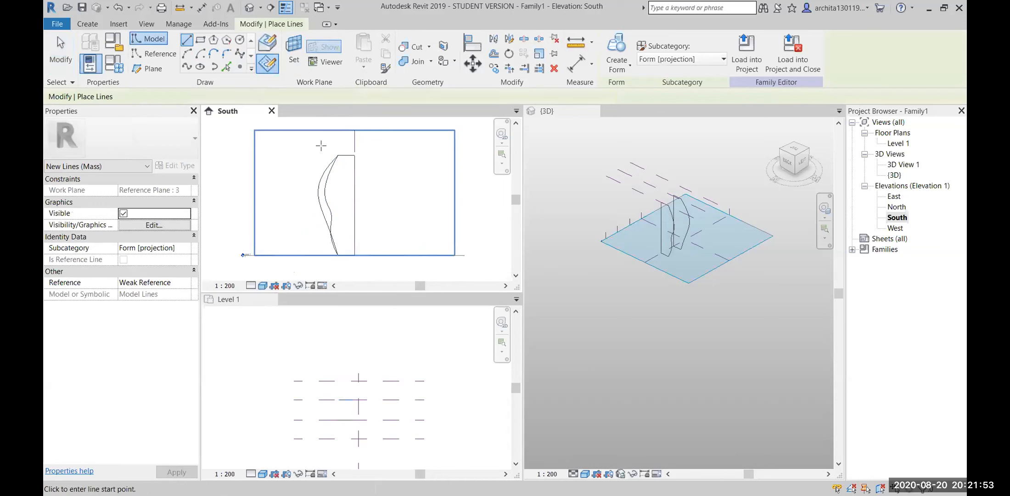
{"action": "left_click", "coordinate": [354, 156]}
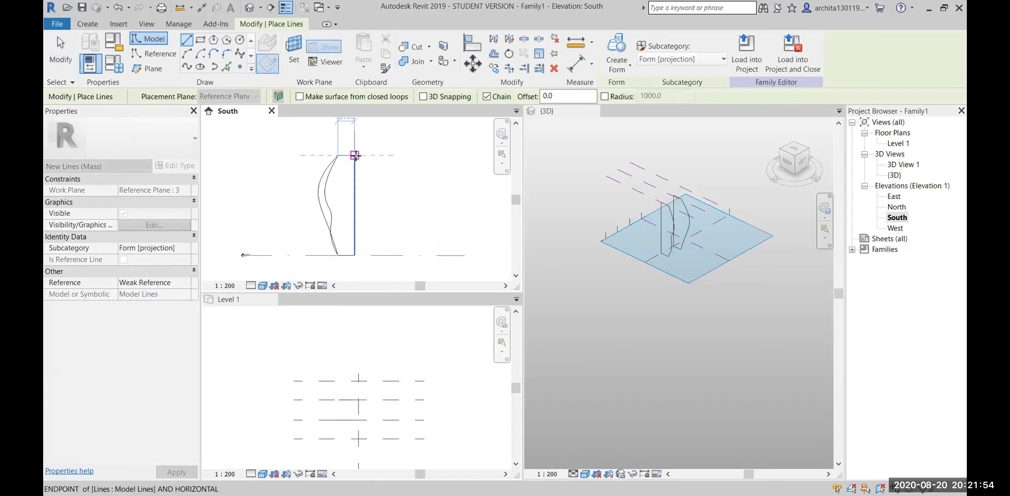
{"action": "left_click", "coordinate": [355, 255]}
{"action": "left_click", "coordinate": [338, 255]}
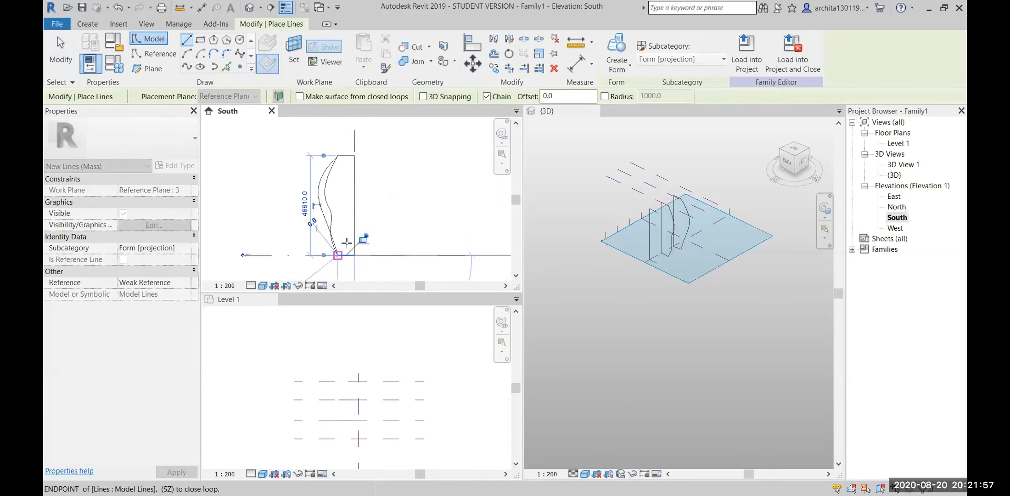
{"action": "key", "text": "Escape"}
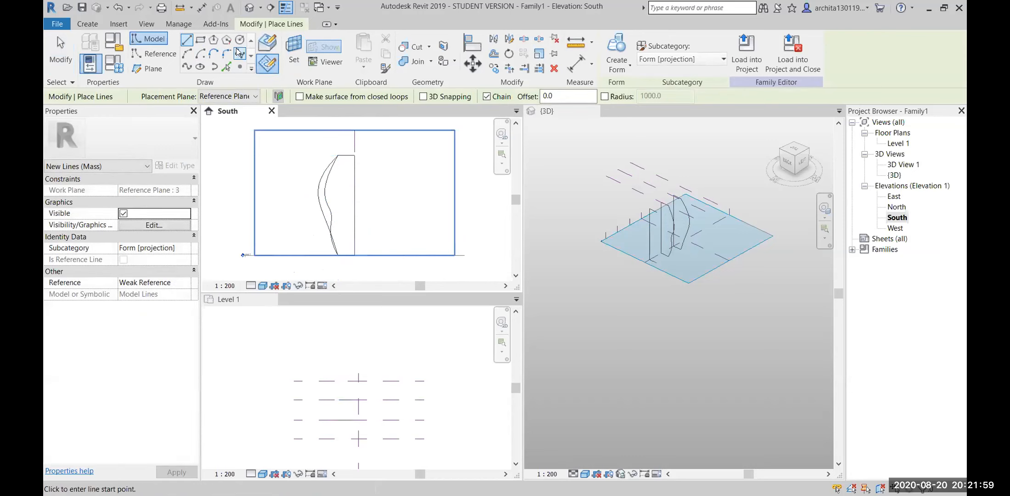
Close the Reference Plane 3 profile with a shallow, gently waving model spline between the free ends of its top and base lines.
{"action": "left_click", "coordinate": [240, 53]}
{"action": "left_click", "coordinate": [337, 155]}
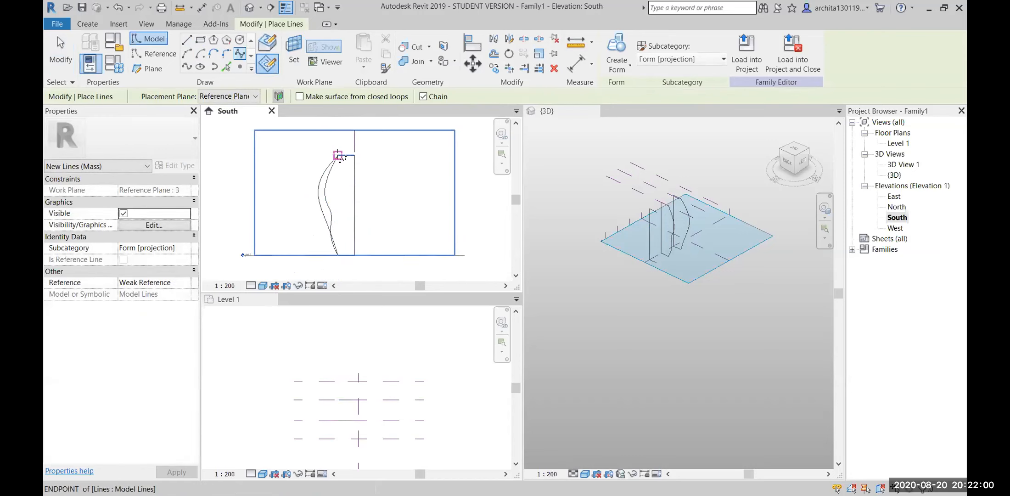
{"action": "left_click", "coordinate": [330, 183]}
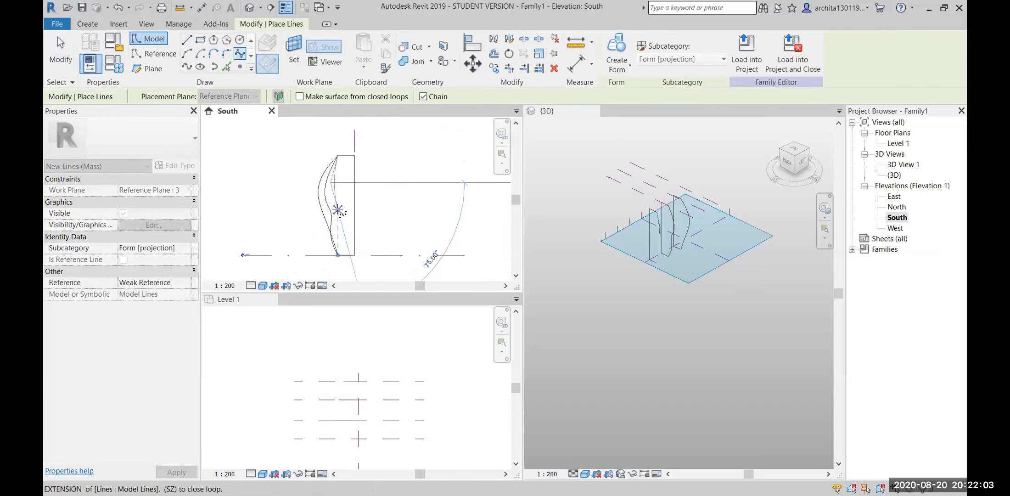
{"action": "left_click", "coordinate": [325, 232]}
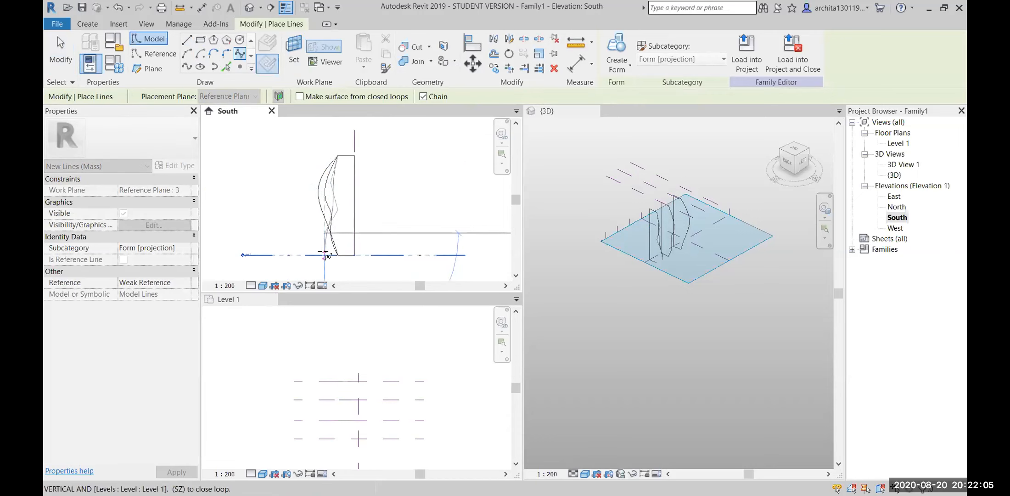
{"action": "left_click", "coordinate": [338, 256]}
{"action": "key", "text": "Escape"}
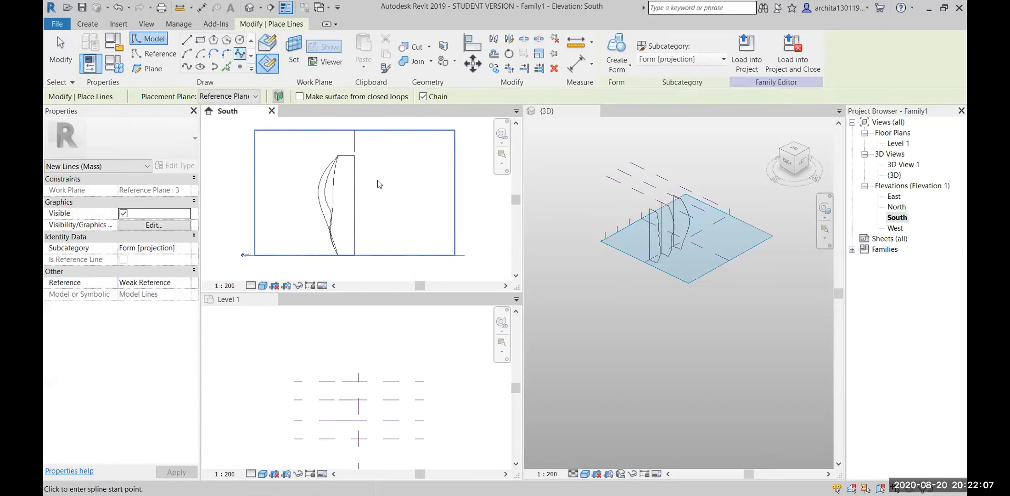
{"action": "key", "text": "Escape"}
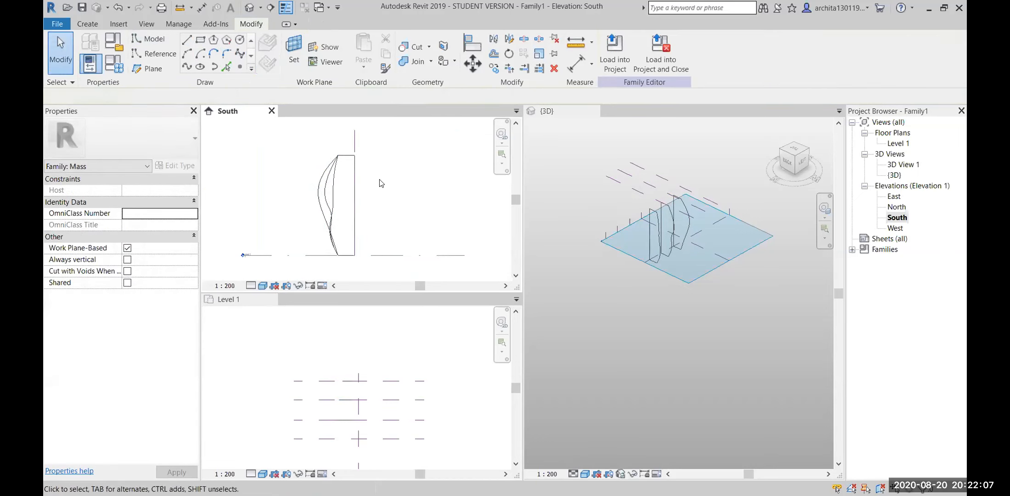
Check the closed line chains of the overlapping profiles by selecting them one at a time in the South elevation.
{"action": "left_click", "coordinate": [335, 189]}
{"action": "key", "text": "Tab"}
{"action": "left_click", "coordinate": [321, 181]}
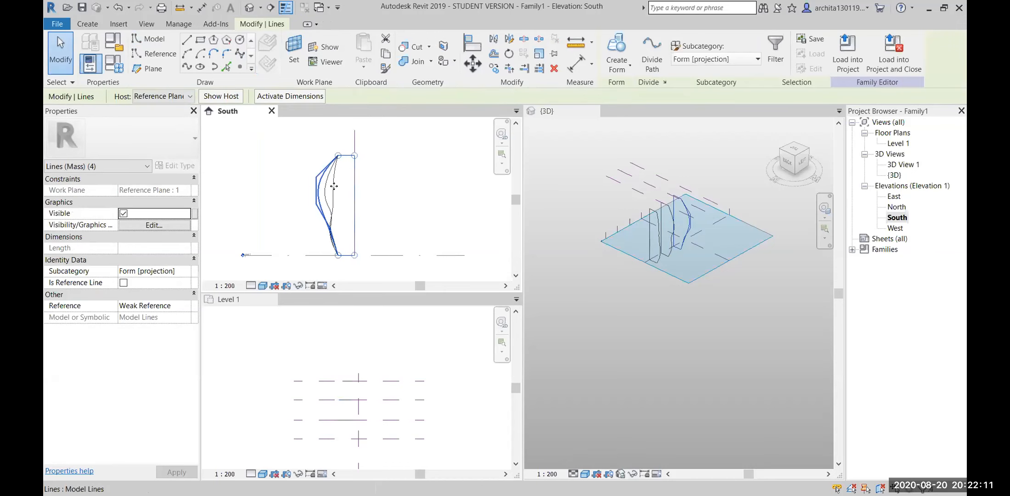
{"action": "key", "text": "Tab"}
{"action": "left_click", "coordinate": [334, 184]}
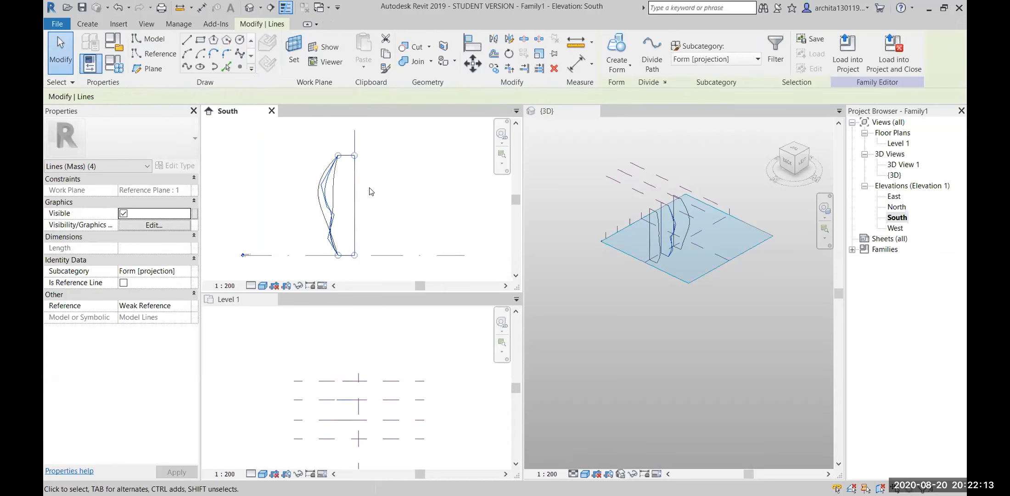
{"action": "key", "text": "Escape"}
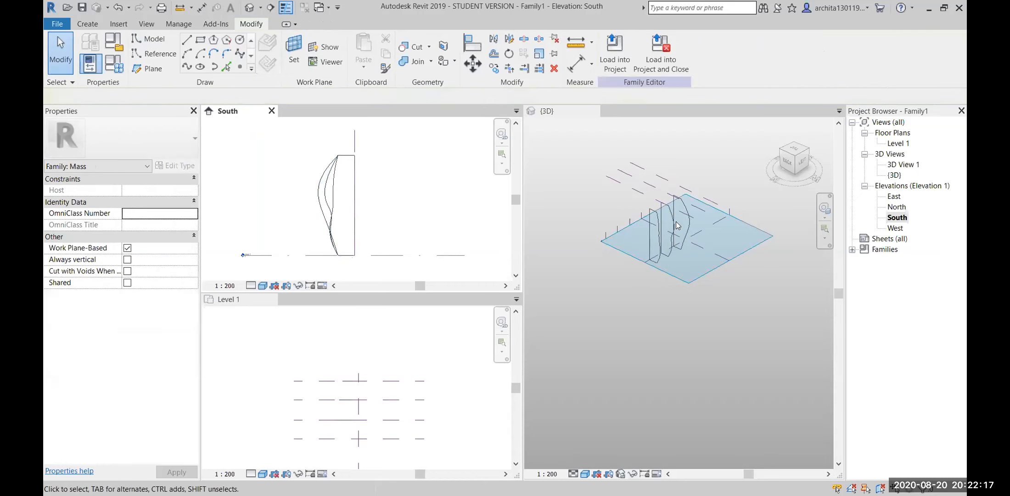
Set Reference Plane : Center (Front/Back) as the active work plane by name.
{"action": "left_click", "coordinate": [296, 57]}
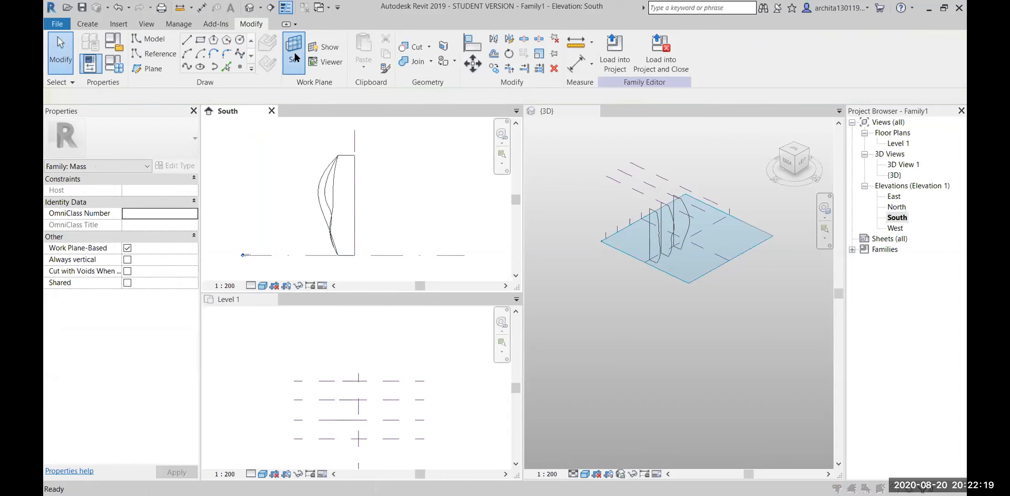
{"action": "left_click", "coordinate": [192, 203]}
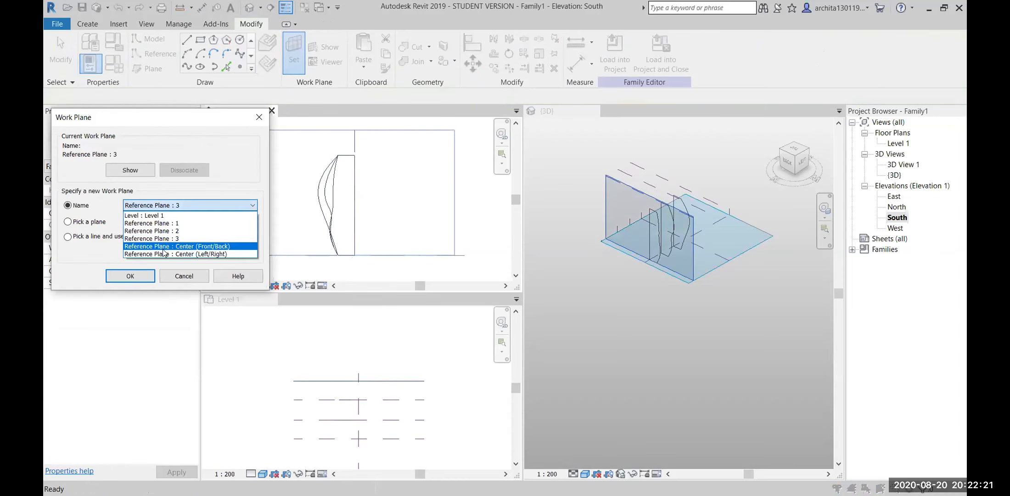
{"action": "left_click", "coordinate": [203, 247]}
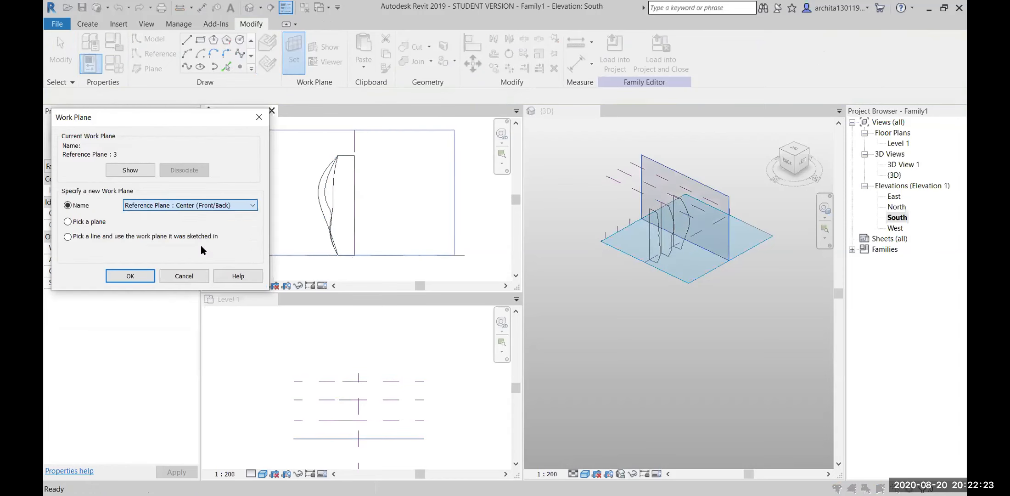
{"action": "left_click", "coordinate": [134, 275]}
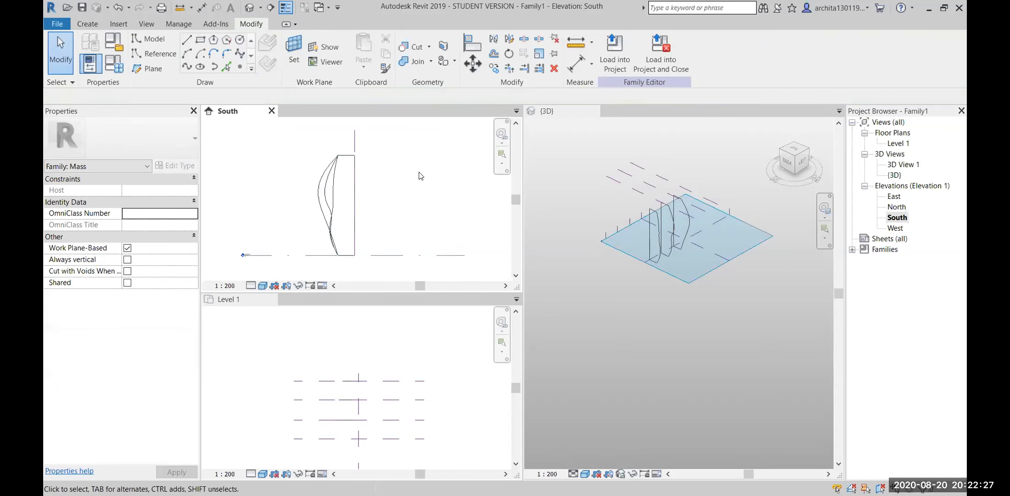
Trace the shared top, vertical and base edges with chained model lines on the Center (Front/Back) plane in the South elevation.
{"action": "left_click", "coordinate": [186, 39]}
{"action": "left_click", "coordinate": [355, 155]}
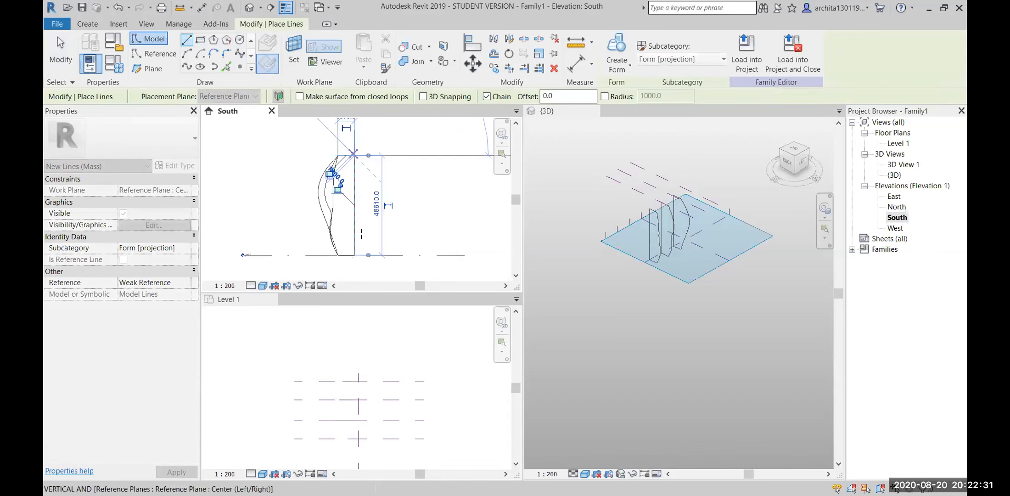
{"action": "left_click", "coordinate": [354, 255]}
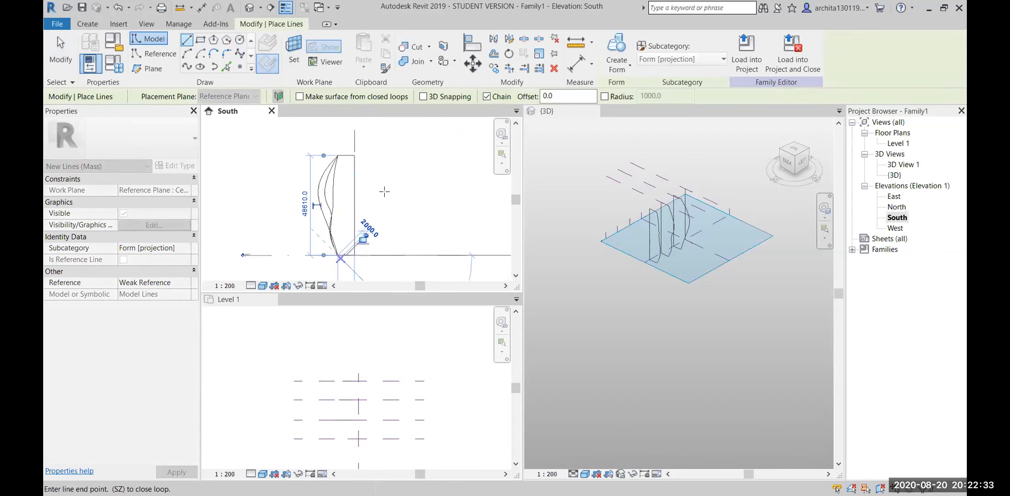
{"action": "key", "text": "Escape"}
{"action": "key", "text": "Escape"}
{"action": "key", "text": "Escape"}
Check the chains of straight edges by cycling through the overlapping lines at the profile's top edge in the South elevation.
{"action": "key", "text": "Tab"}
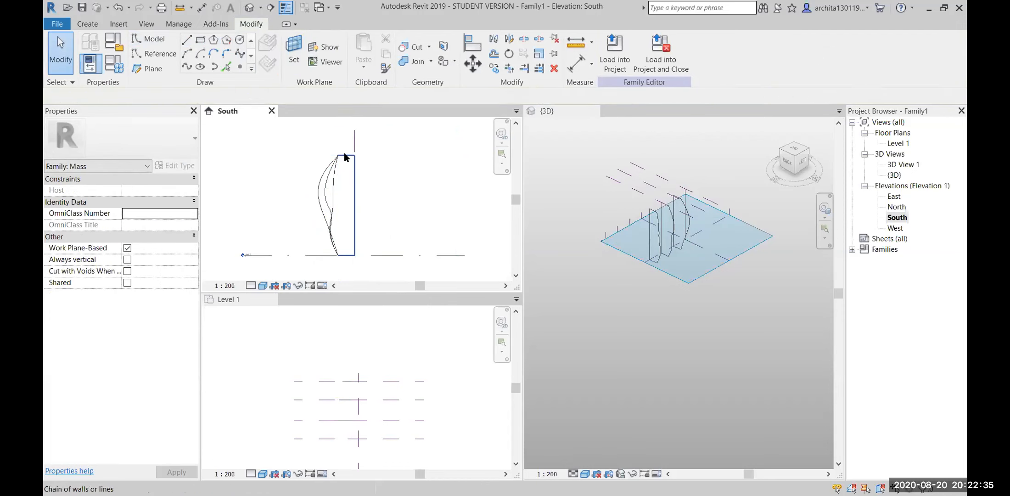
{"action": "left_click", "coordinate": [344, 155]}
{"action": "left_click", "coordinate": [392, 159]}
{"action": "key", "text": "Tab"}
{"action": "left_click", "coordinate": [342, 155]}
{"action": "left_click", "coordinate": [397, 172]}
{"action": "key", "text": "Tab"}
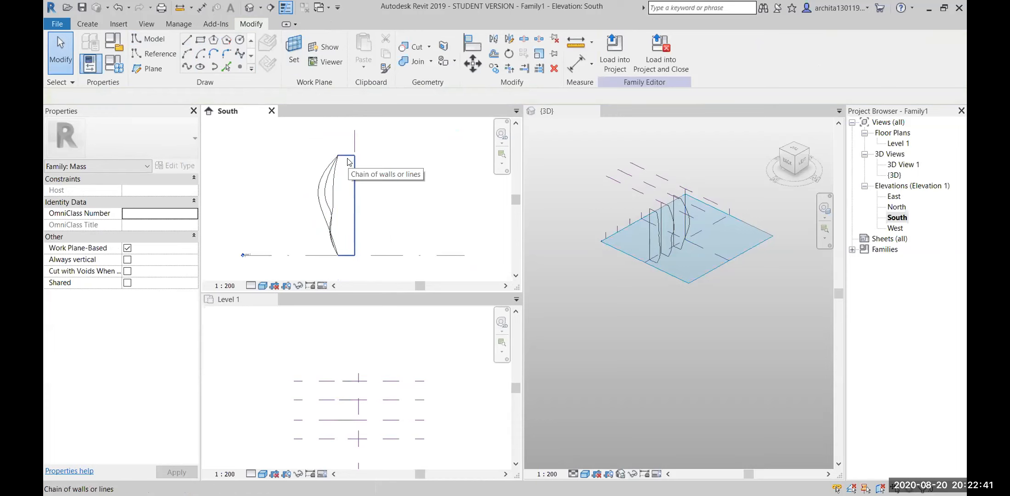
{"action": "left_click", "coordinate": [348, 159]}
{"action": "left_click", "coordinate": [378, 212]}
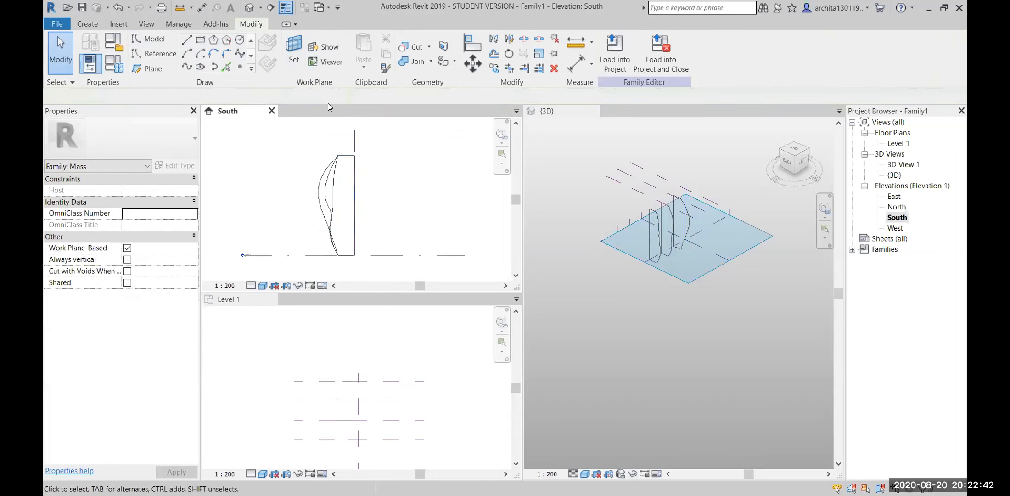
Close the Center (Front/Back) profile with a model spline from the top line's free end to the base, bulging outward near the bottom.
{"action": "left_click", "coordinate": [240, 54]}
{"action": "left_click", "coordinate": [338, 156]}
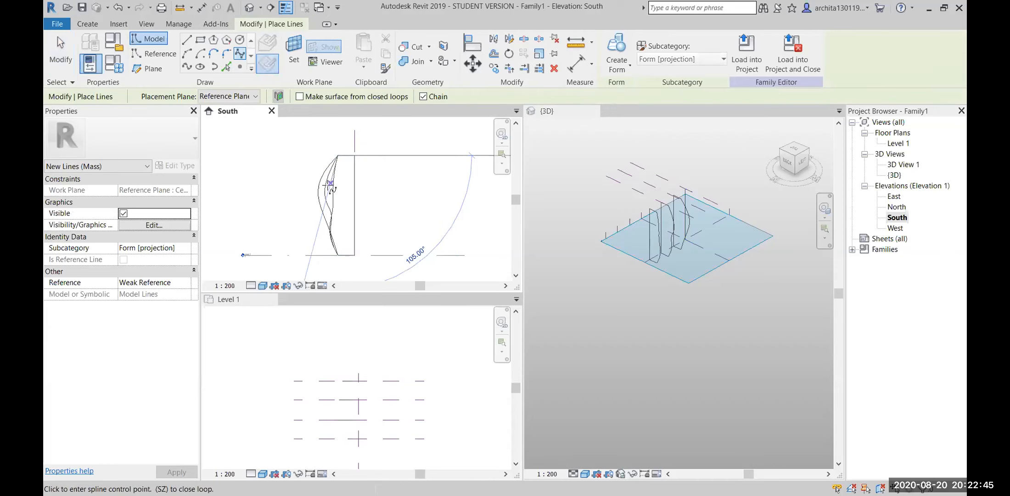
{"action": "scroll", "coordinate": [330, 186], "scroll_direction": "up", "scroll_amount": 1}
{"action": "left_click", "coordinate": [325, 196]}
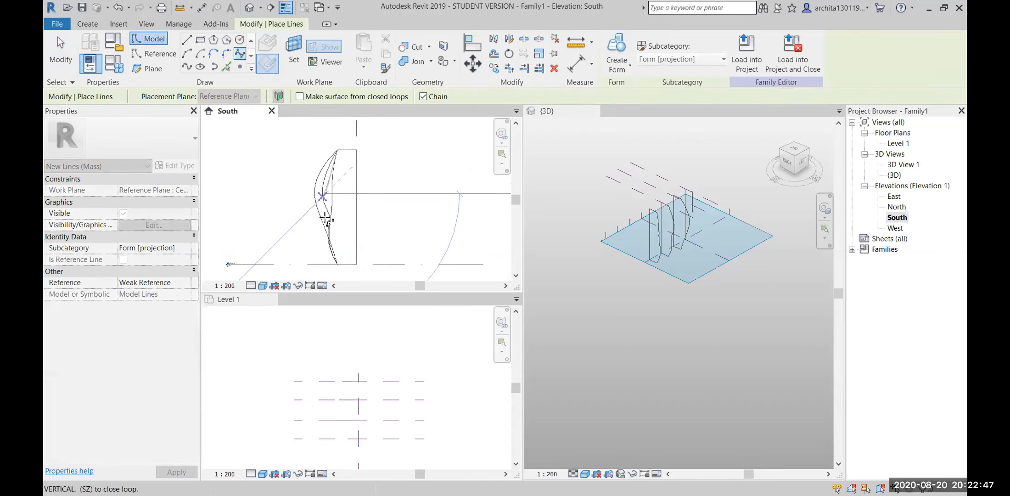
{"action": "left_click", "coordinate": [327, 261]}
{"action": "key", "text": "Escape"}
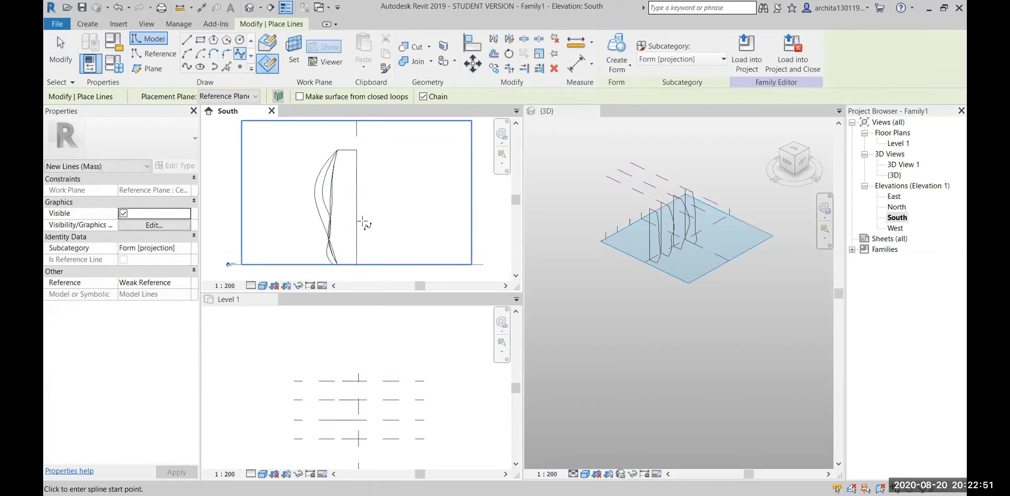
{"action": "key", "text": "Escape"}
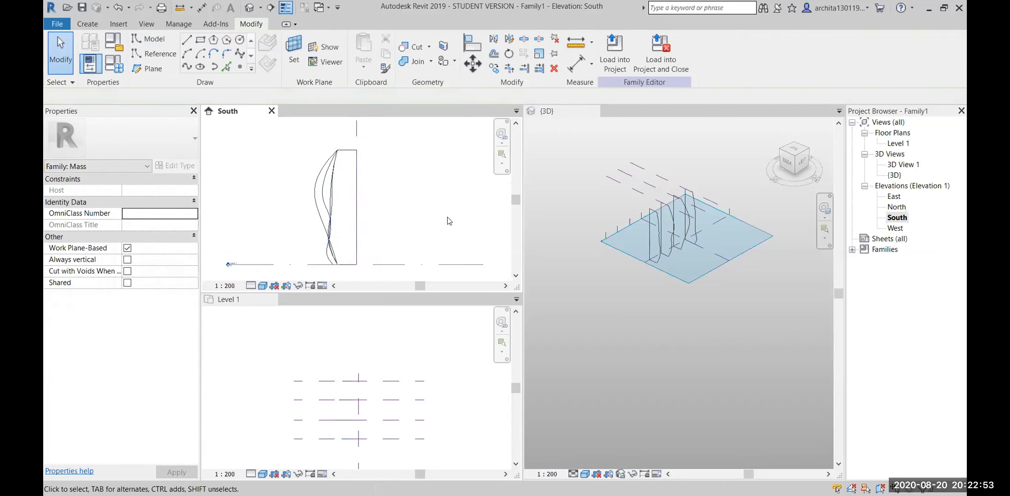
Create a void form from the four closed profile chains selected together in the 3D view.
{"action": "scroll", "coordinate": [392, 185], "scroll_direction": "down", "scroll_amount": 1}
{"action": "left_click", "coordinate": [678, 301]}
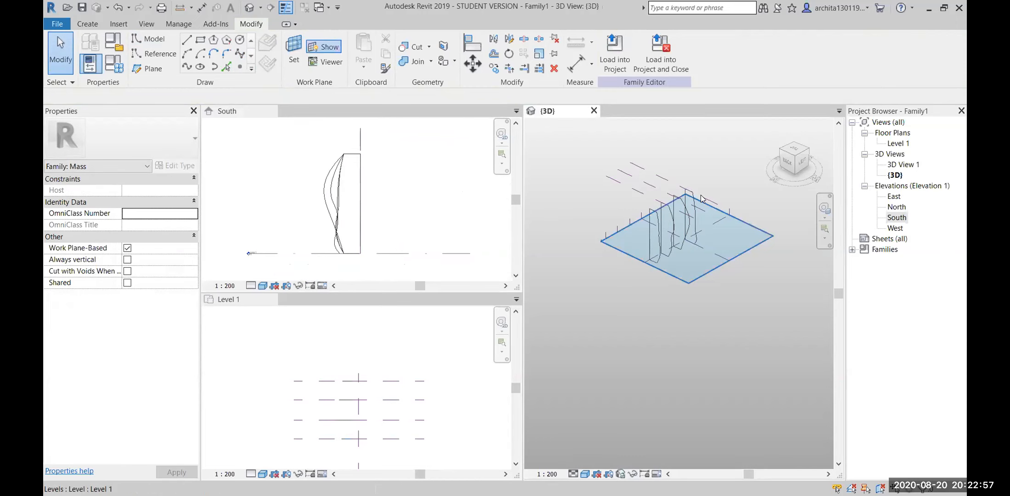
{"action": "scroll", "coordinate": [701, 198], "scroll_direction": "up", "scroll_amount": 1}
{"action": "left_click", "coordinate": [645, 234]}
{"action": "left_click", "coordinate": [663, 225], "text": "ctrl"}
{"action": "key", "text": "Tab"}
{"action": "left_click", "coordinate": [682, 209], "text": "ctrl"}
{"action": "key", "text": "Tab"}
{"action": "left_click", "coordinate": [692, 203], "text": "ctrl"}
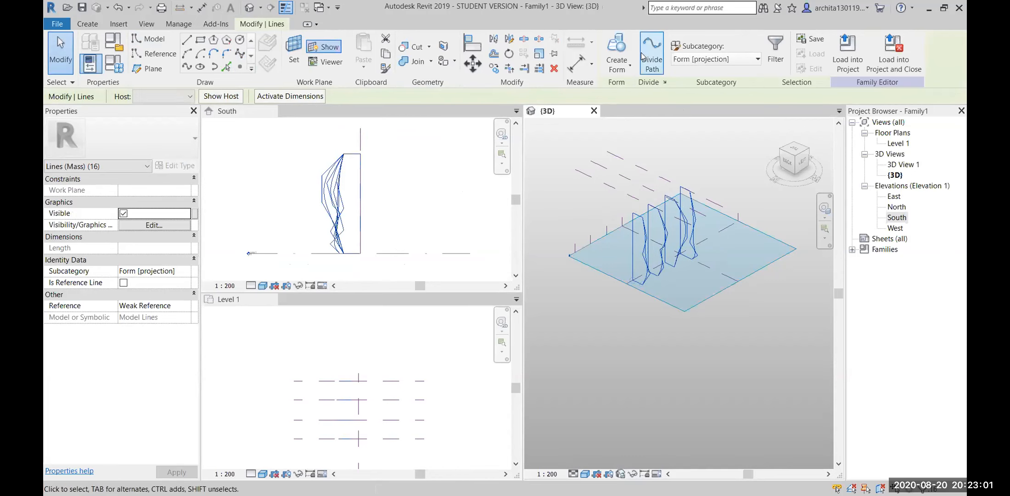
{"action": "left_click", "coordinate": [617, 63]}
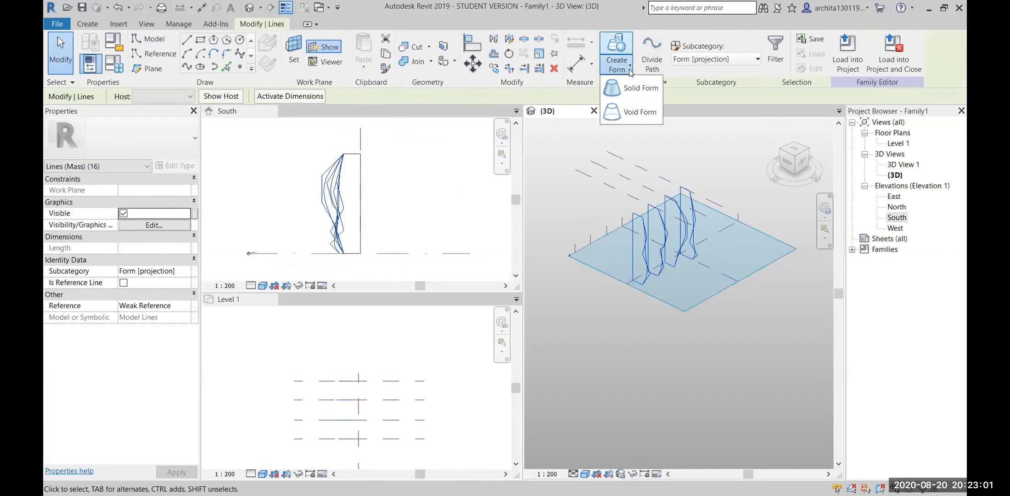
{"action": "left_click", "coordinate": [624, 114]}
{"action": "left_click", "coordinate": [669, 325]}
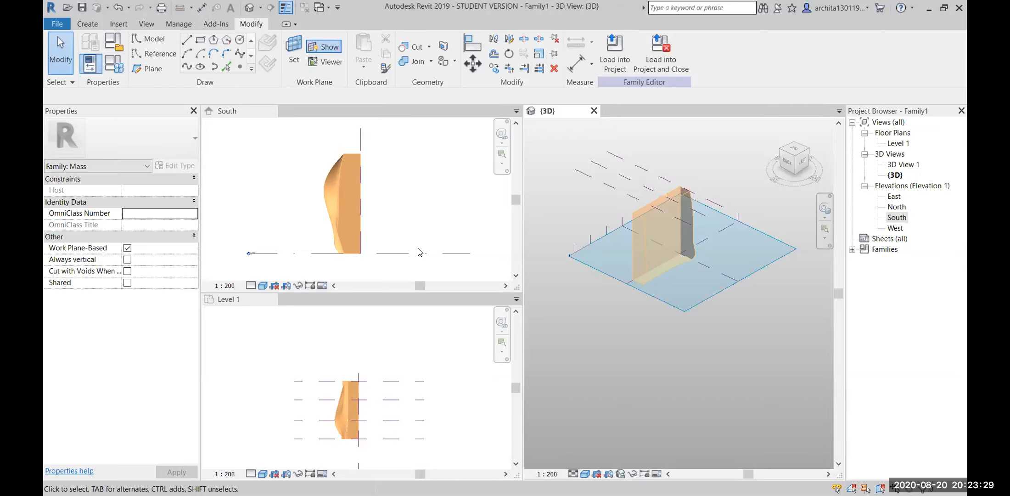
{"action": "left_click", "coordinate": [146, 24]}
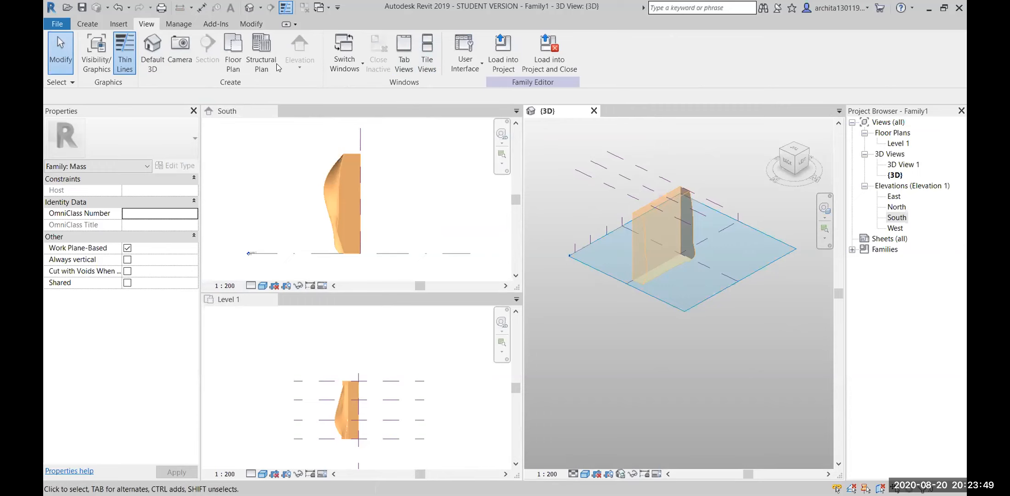
{"action": "left_click", "coordinate": [87, 23]}
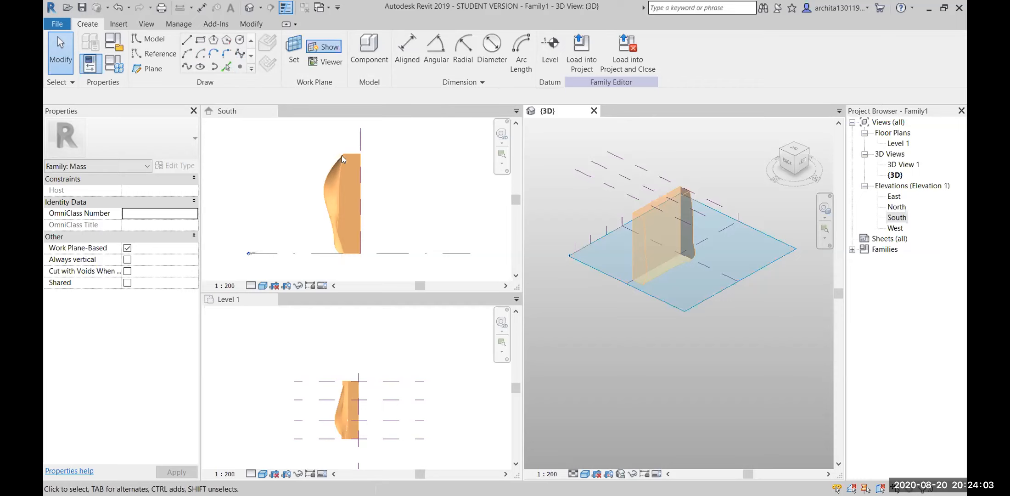
{"action": "left_click", "coordinate": [292, 52]}
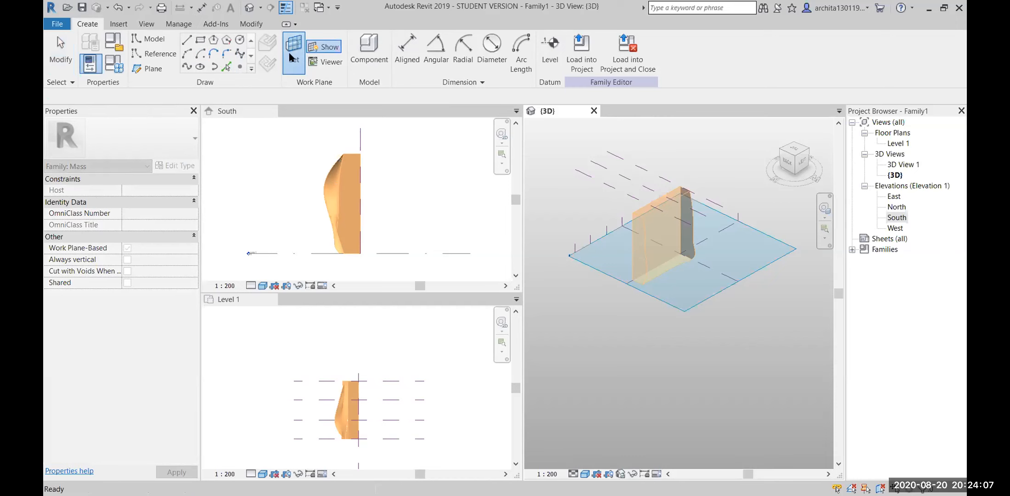
{"action": "left_click", "coordinate": [187, 40]}
{"action": "key", "text": "Escape"}
{"action": "key", "text": "Escape"}
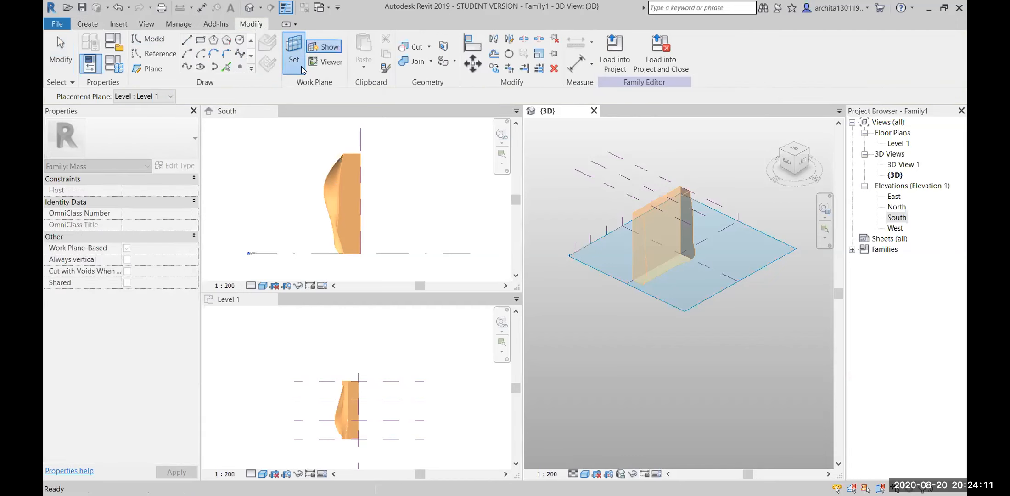
{"action": "key", "text": "Escape"}
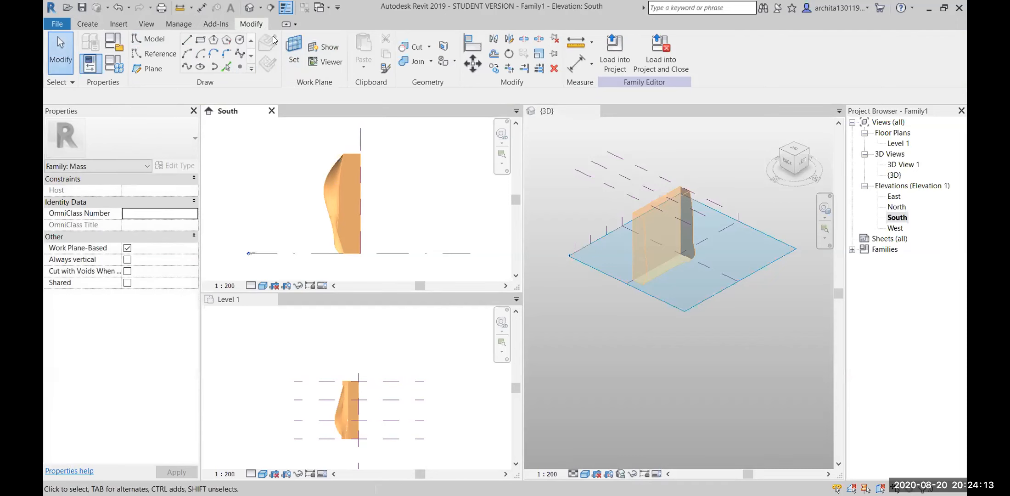
Review the named reference planes available as work planes, and leave the work plane settings without applying a change.
{"action": "left_click", "coordinate": [286, 48]}
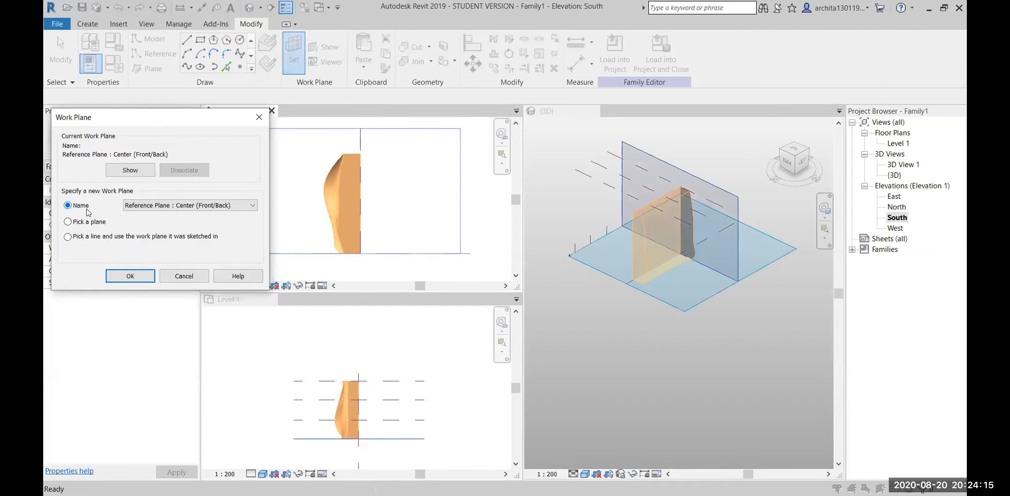
{"action": "left_click", "coordinate": [165, 205]}
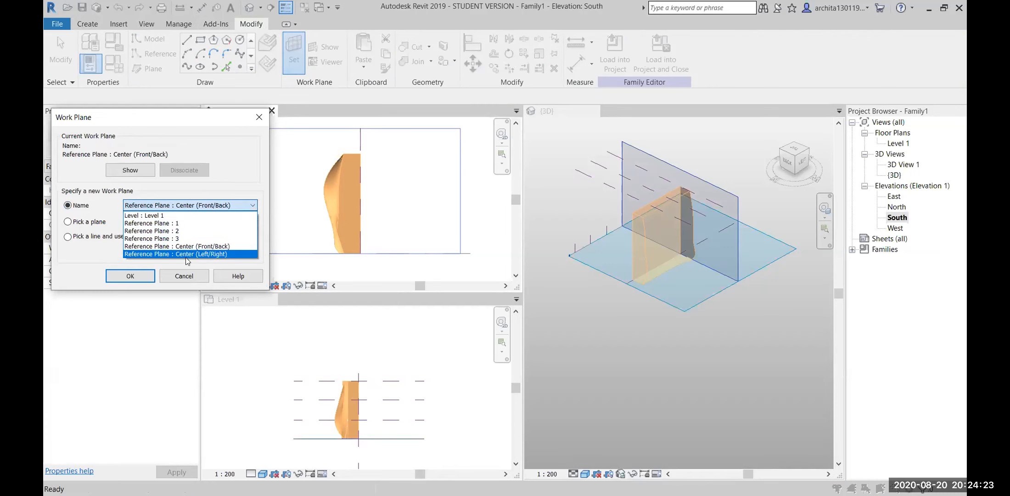
{"action": "left_click", "coordinate": [183, 271]}
{"action": "left_click", "coordinate": [183, 275]}
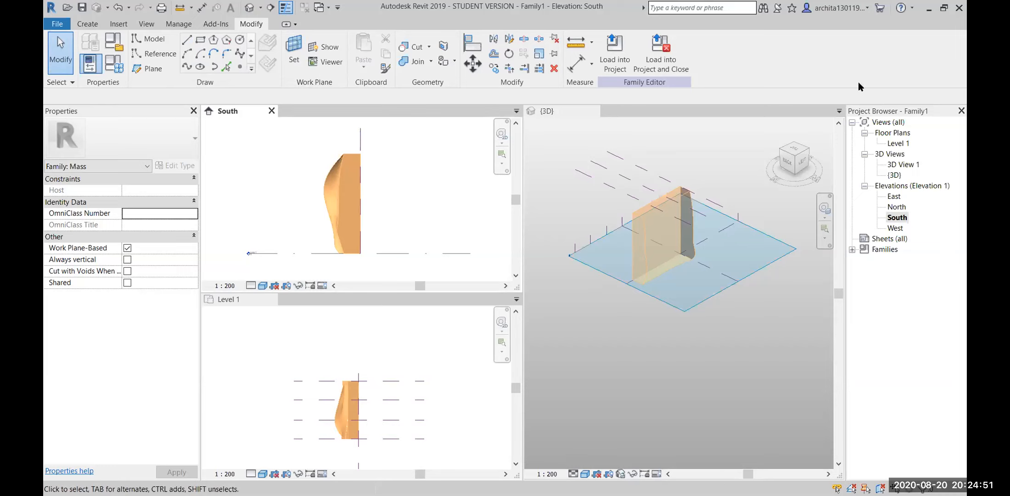
Open the Level 1 floor plan and select Reference Plane 3 to examine its properties.
{"action": "double_click", "coordinate": [897, 144]}
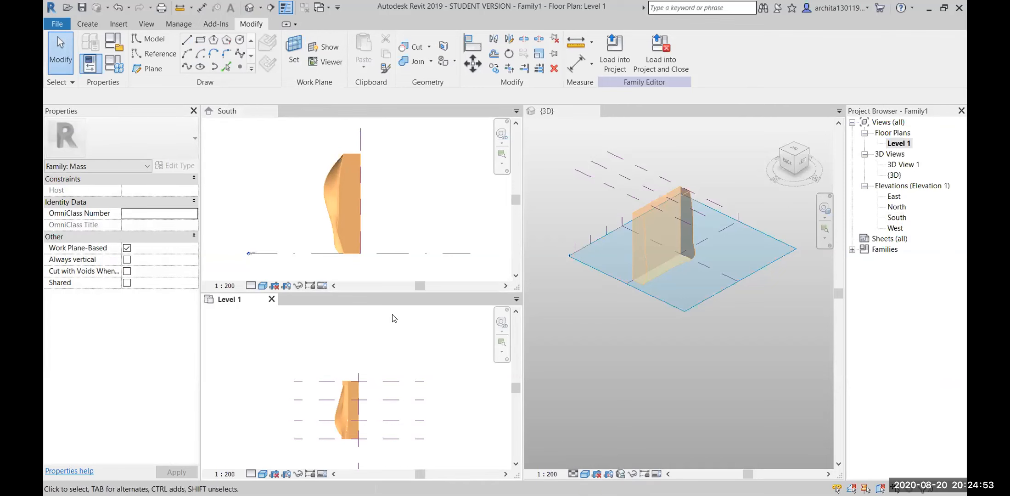
{"action": "scroll", "coordinate": [334, 354], "scroll_direction": "up", "scroll_amount": 3}
{"action": "left_click", "coordinate": [350, 337]}
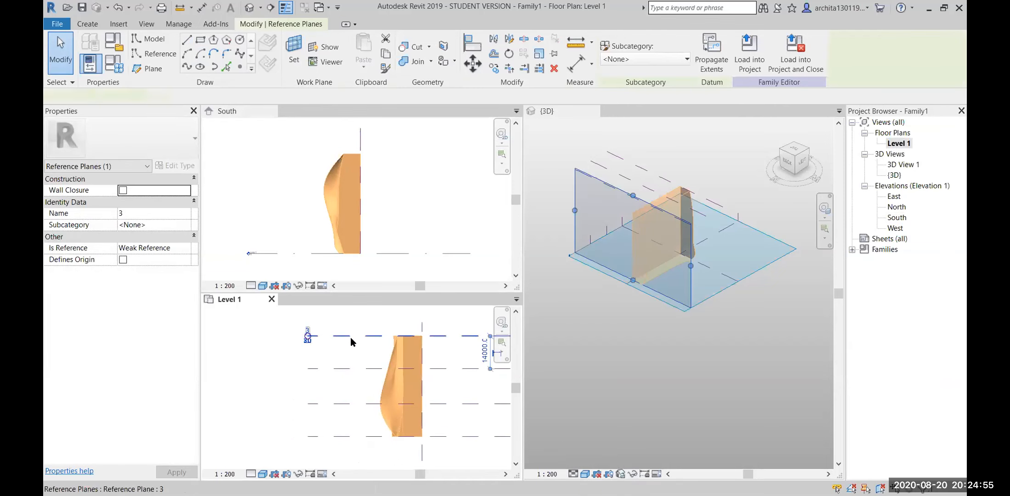
{"action": "scroll", "coordinate": [262, 330], "scroll_direction": "up", "scroll_amount": 5}
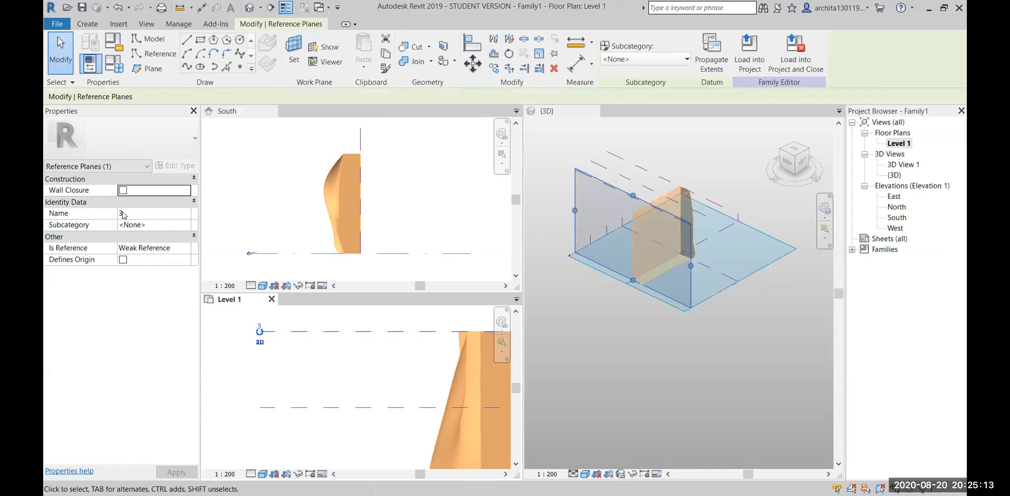
{"action": "left_click", "coordinate": [349, 367]}
{"action": "scroll", "coordinate": [367, 367], "scroll_direction": "down", "scroll_amount": 4}
{"action": "scroll", "coordinate": [450, 368], "scroll_direction": "up", "scroll_amount": 3}
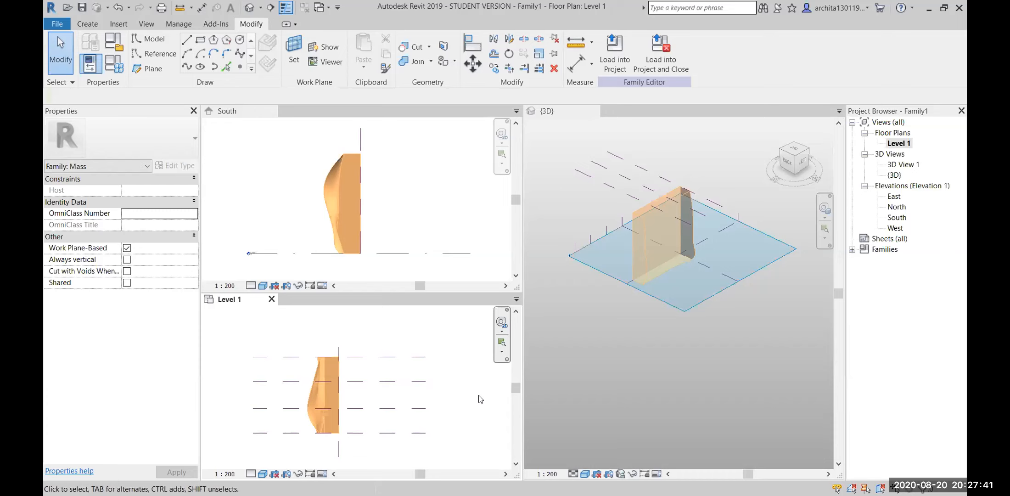
Set Level 1 as the active work plane for sketching in the floor plan.
{"action": "scroll", "coordinate": [387, 367], "scroll_direction": "down", "scroll_amount": 1}
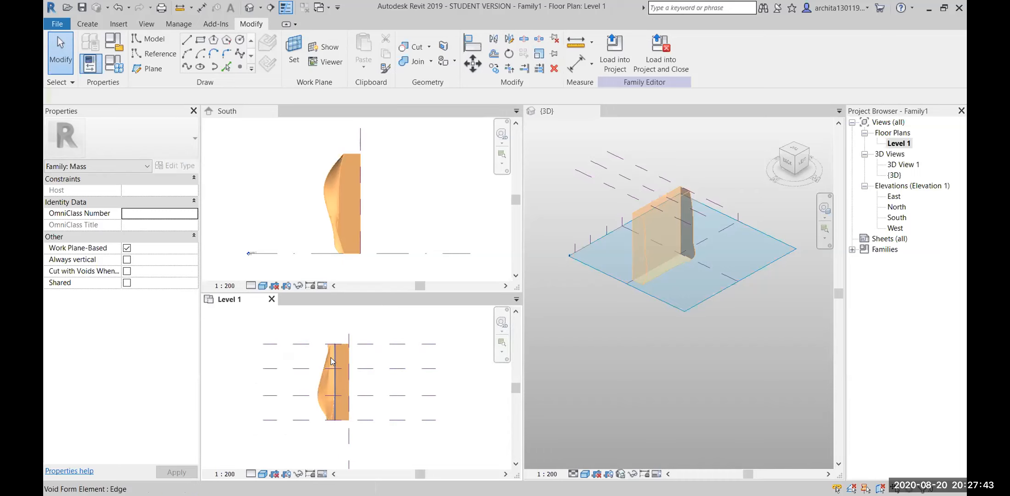
{"action": "scroll", "coordinate": [340, 366], "scroll_direction": "up", "scroll_amount": 2}
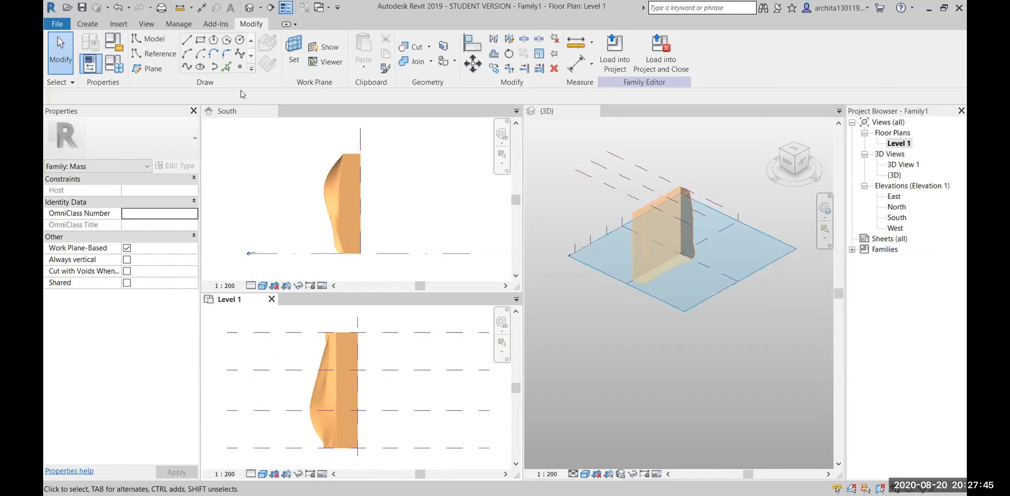
{"action": "scroll", "coordinate": [357, 319], "scroll_direction": "down", "scroll_amount": 1}
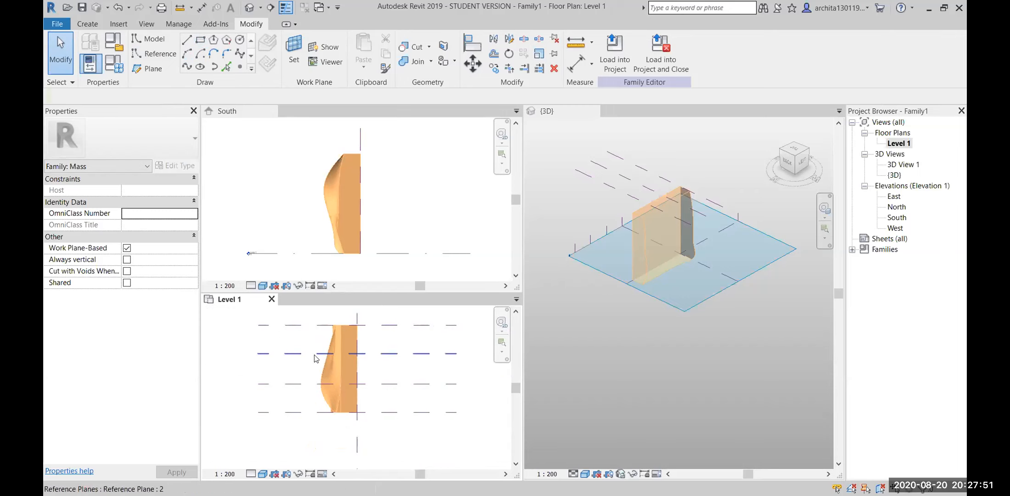
{"action": "left_click", "coordinate": [299, 66]}
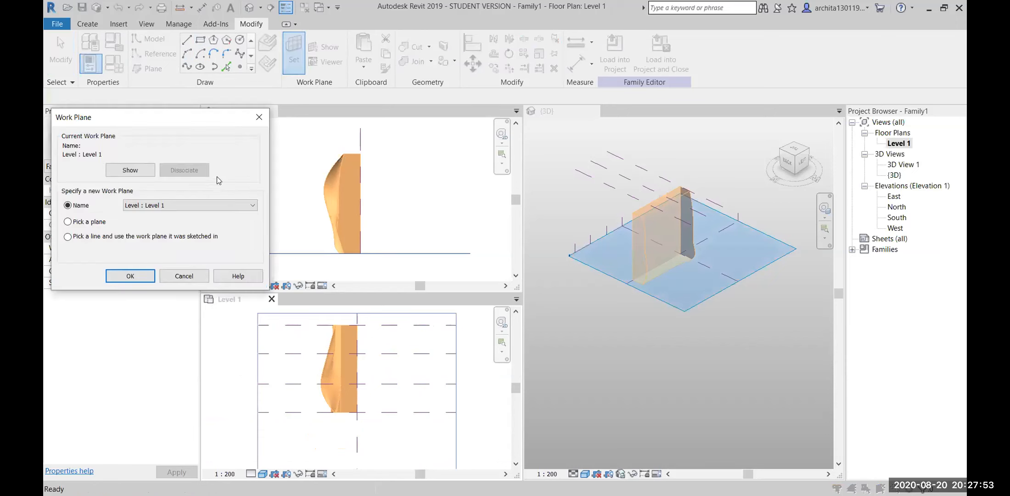
{"action": "left_click", "coordinate": [140, 277]}
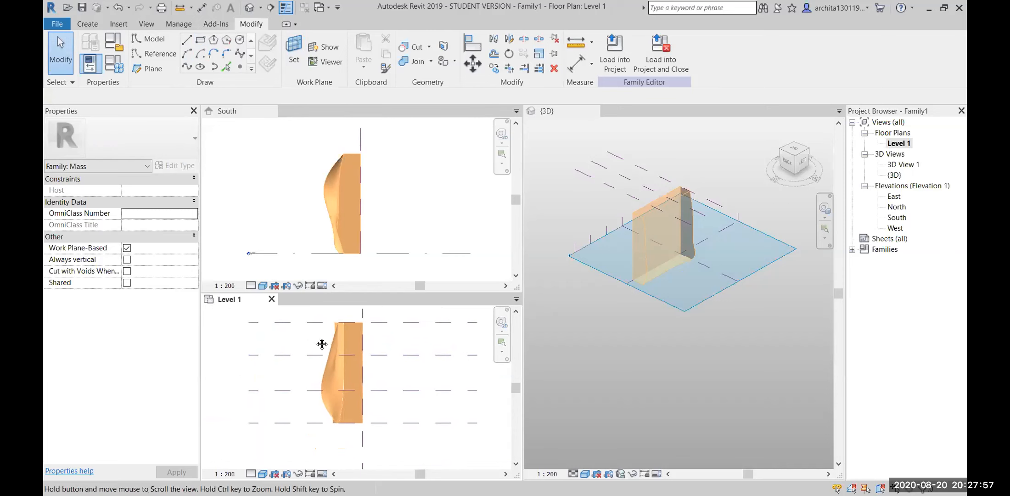
Sketch a rectangle about 28000 by 3000 mm across the void form's upper end in plan, starting on the vertical centre reference plane.
{"action": "middle_click_drag", "start_coordinate": [323, 342], "coordinate": [335, 347]}
{"action": "left_click", "coordinate": [200, 40]}
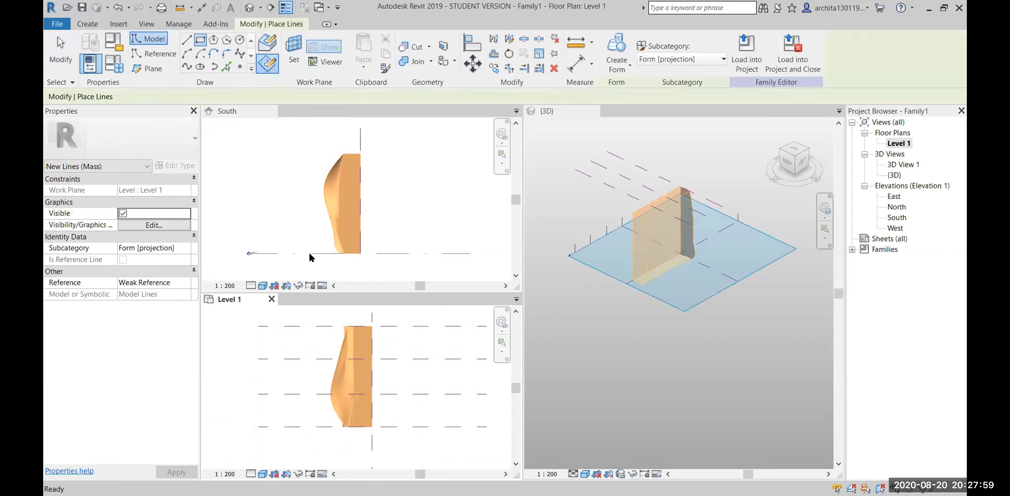
{"action": "left_click", "coordinate": [372, 318]}
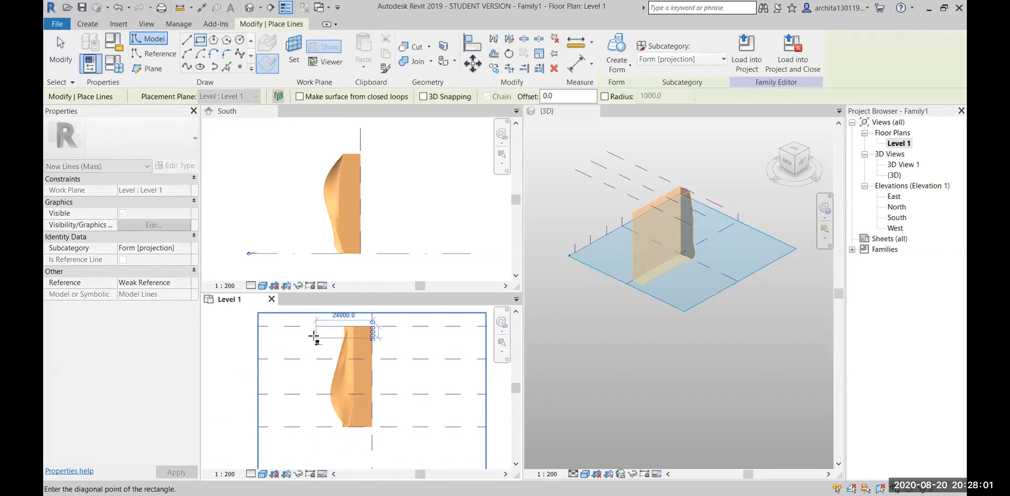
{"action": "left_click", "coordinate": [307, 331]}
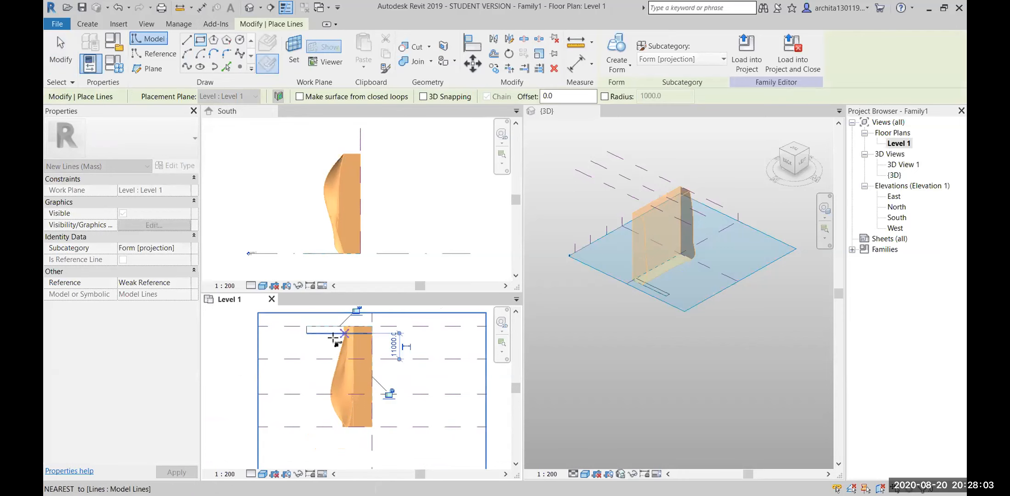
{"action": "key", "text": "Escape"}
Create a solid form from the rectangle and raise its top face about level with the void form's top, at about 48610 mm.
{"action": "key", "text": "Tab"}
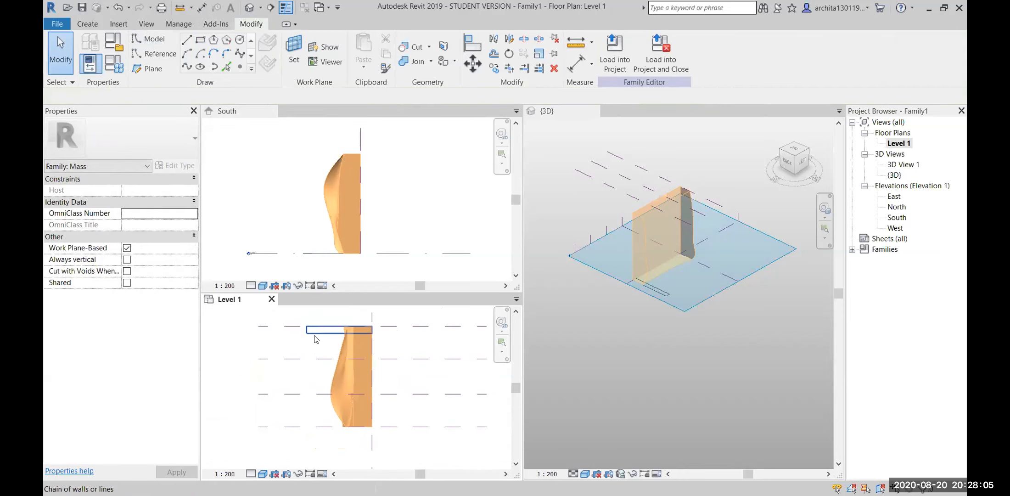
{"action": "left_click", "coordinate": [315, 334]}
{"action": "left_click", "coordinate": [617, 49]}
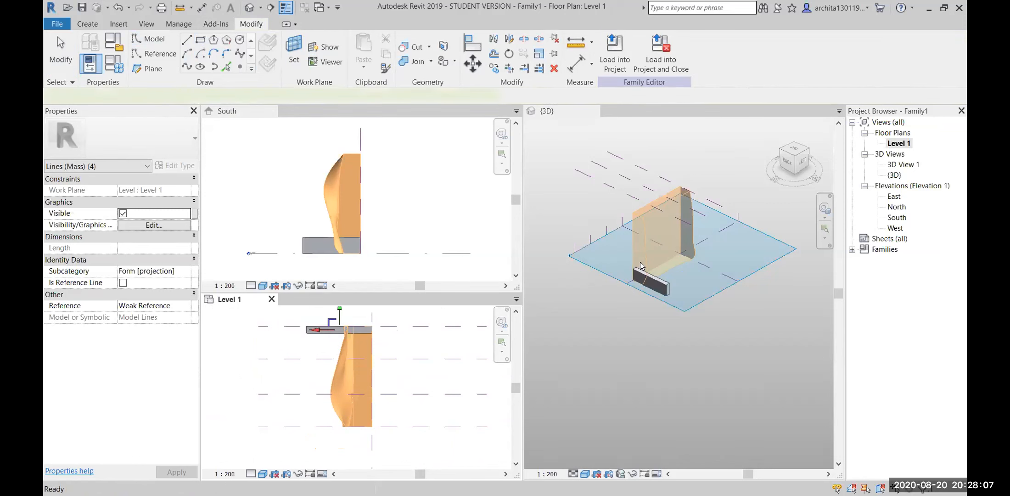
{"action": "left_click", "coordinate": [654, 269]}
{"action": "left_click_drag", "start_coordinate": [655, 268], "coordinate": [642, 208]}
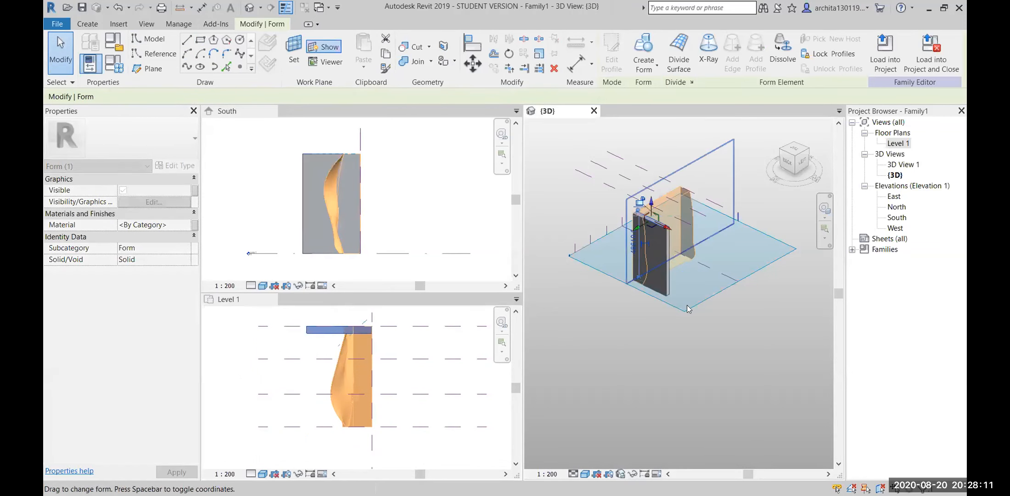
{"action": "left_click", "coordinate": [704, 310]}
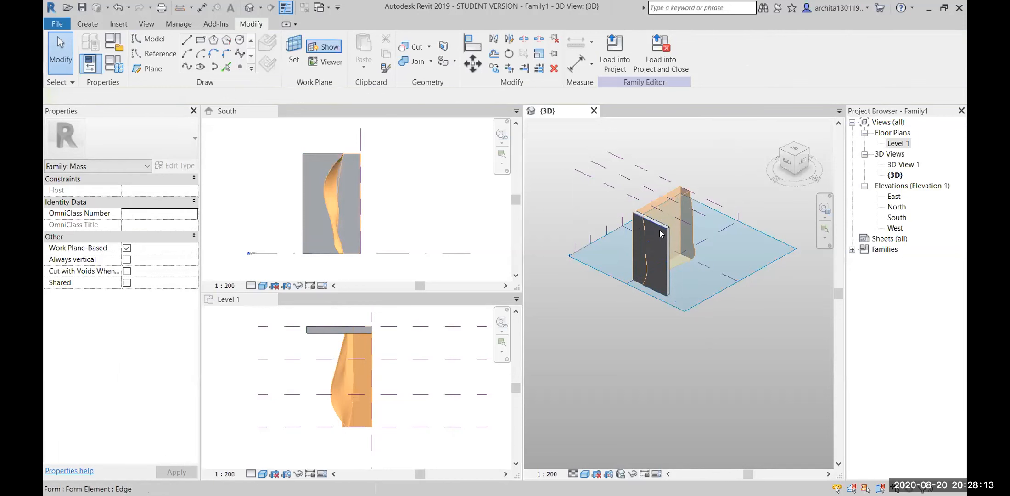
Copy the slab form 6000 mm down along the vertical centre reference plane in the Level 1 plan.
{"action": "left_click", "coordinate": [297, 320]}
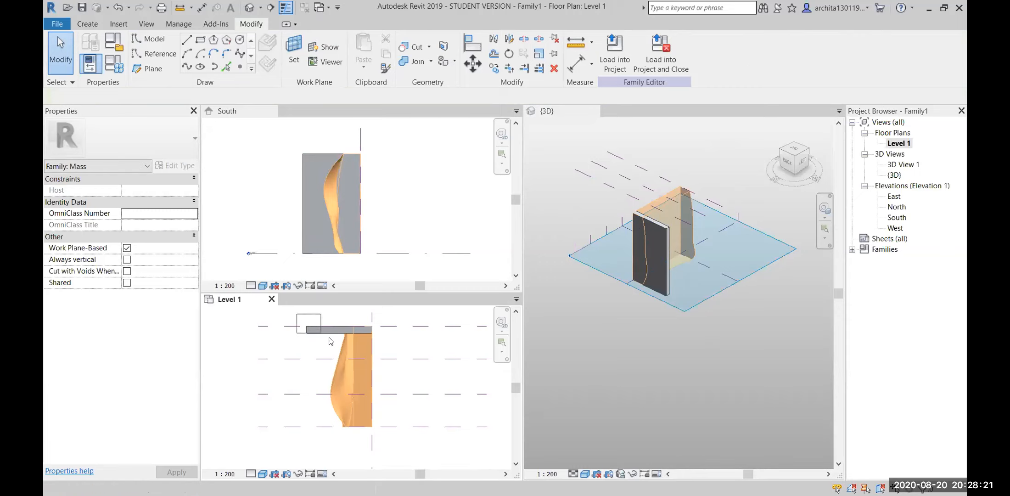
{"action": "left_click", "coordinate": [309, 318]}
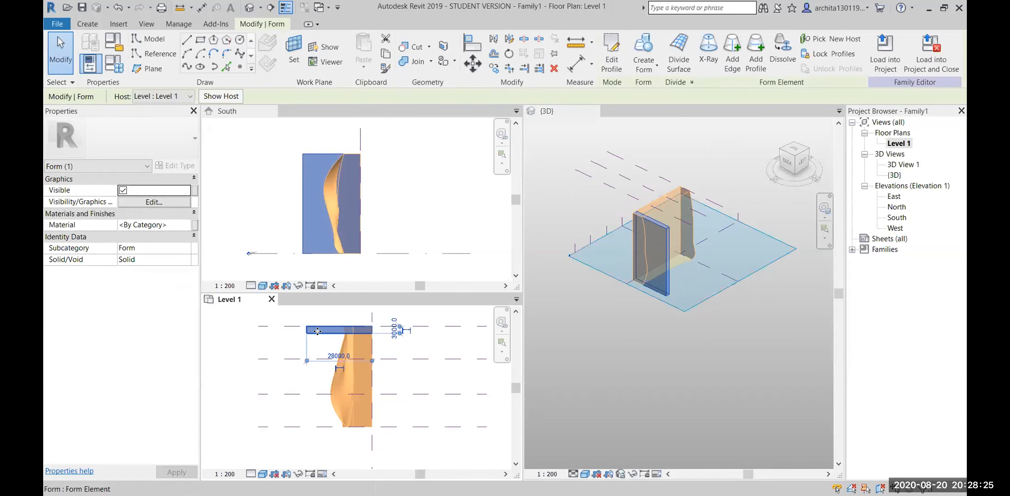
{"action": "left_click", "coordinate": [494, 69]}
{"action": "scroll", "coordinate": [275, 416], "scroll_direction": "up", "scroll_amount": 1}
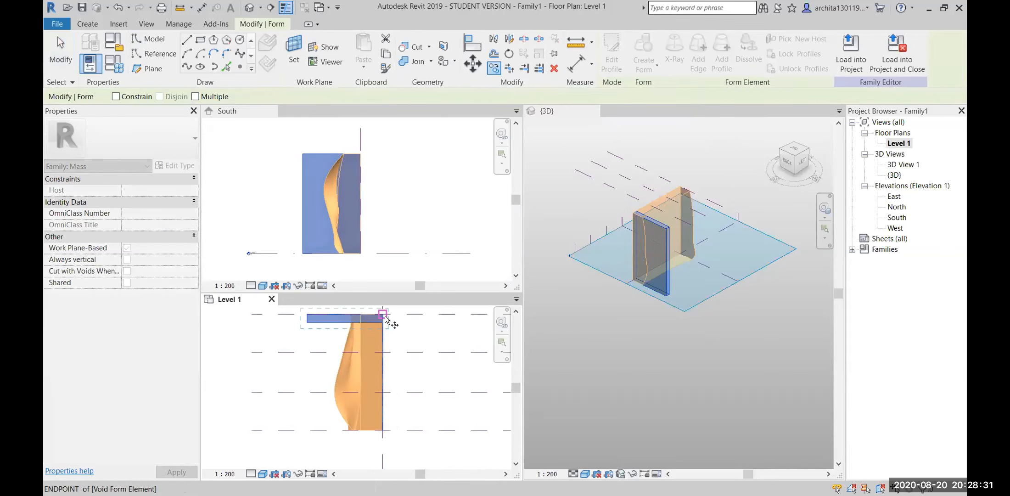
{"action": "left_click", "coordinate": [383, 315]}
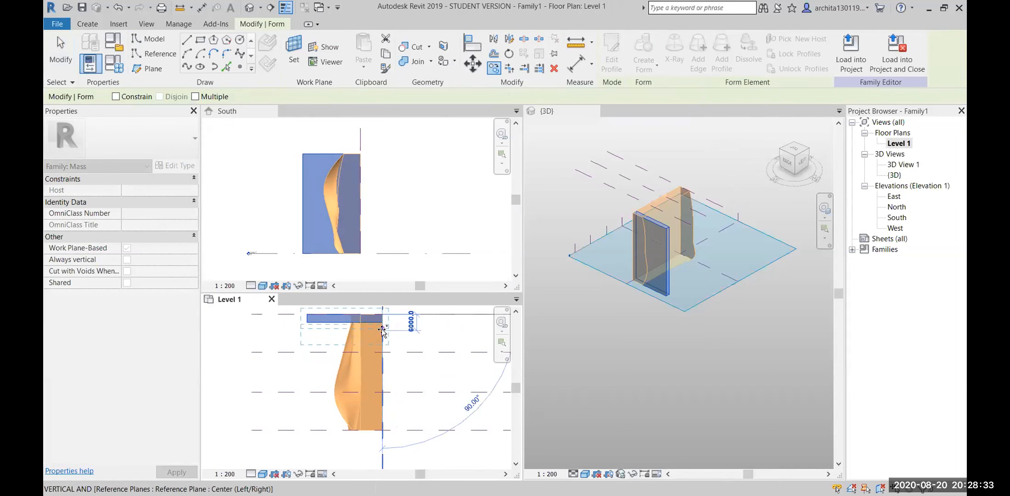
{"action": "left_click", "coordinate": [381, 329]}
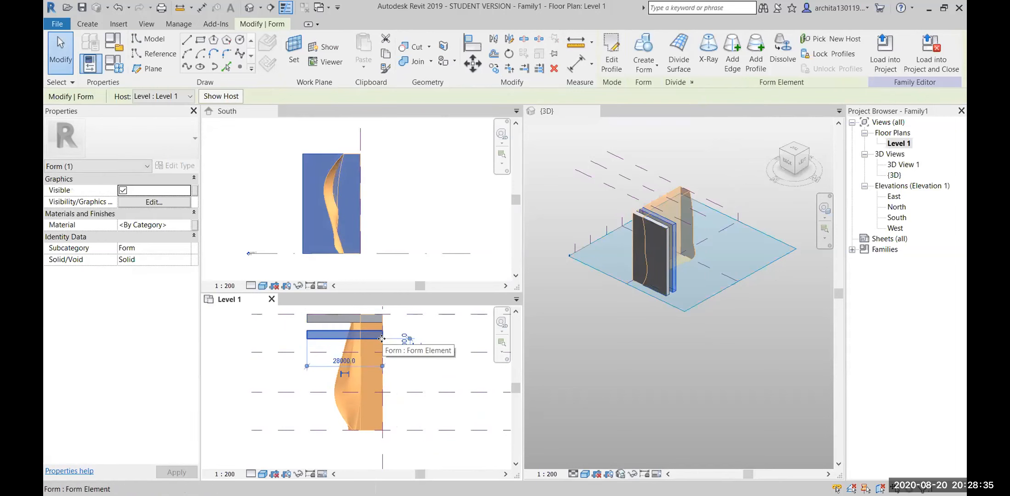
{"action": "scroll", "coordinate": [284, 343], "scroll_direction": "up", "scroll_amount": 1}
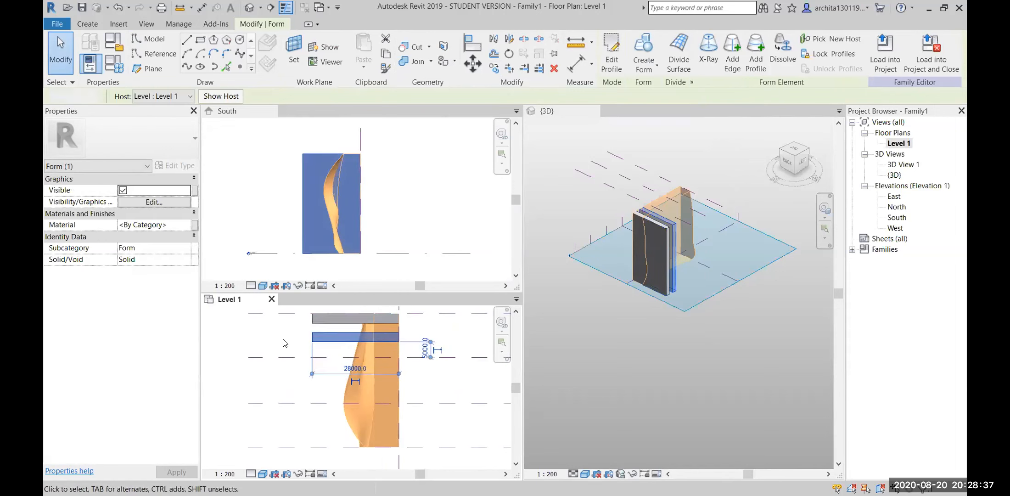
{"action": "left_click", "coordinate": [283, 343]}
{"action": "scroll", "coordinate": [287, 342], "scroll_direction": "up", "scroll_amount": 1}
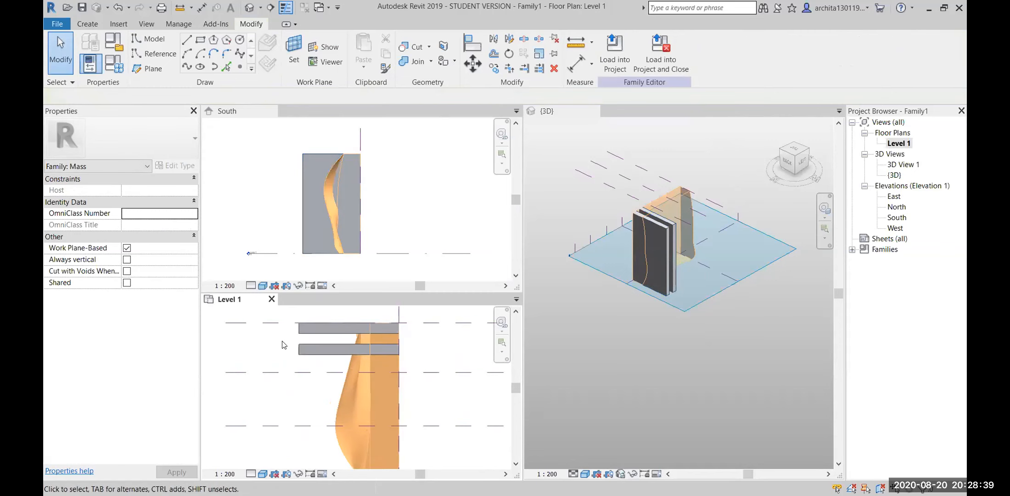
Place six more copies of the second slab at 6000 mm spacing down the centre reference plane, using Copy with the Multiple option.
{"action": "left_click", "coordinate": [316, 349]}
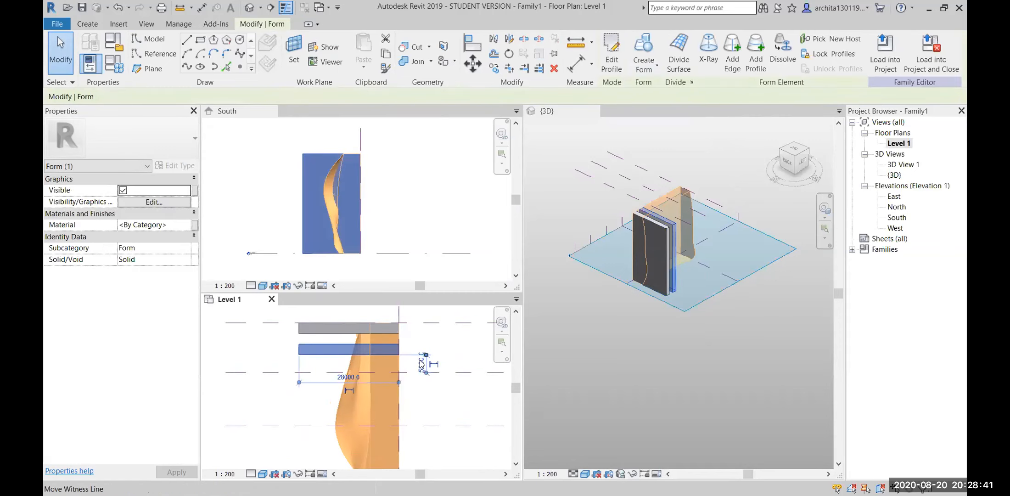
{"action": "left_click", "coordinate": [495, 70]}
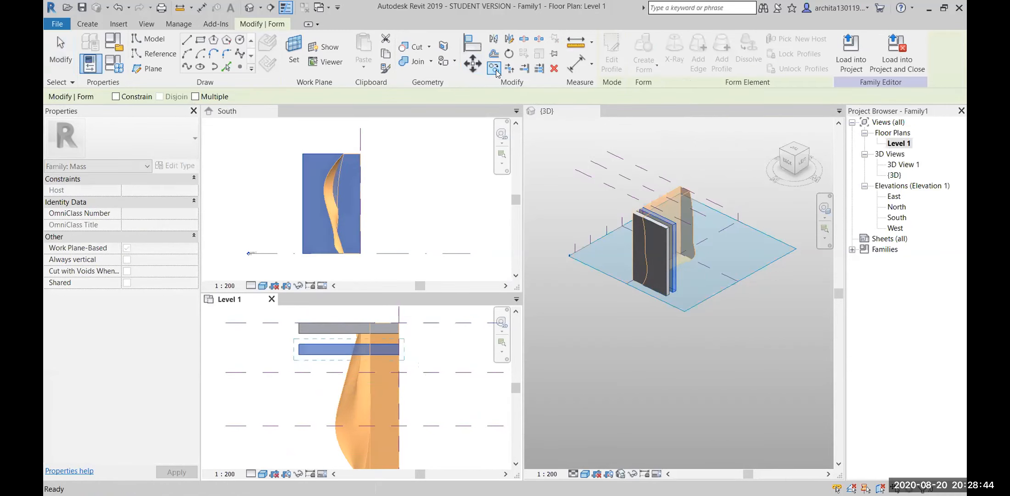
{"action": "left_click", "coordinate": [196, 97]}
{"action": "left_click", "coordinate": [399, 334]}
{"action": "left_click", "coordinate": [399, 355]}
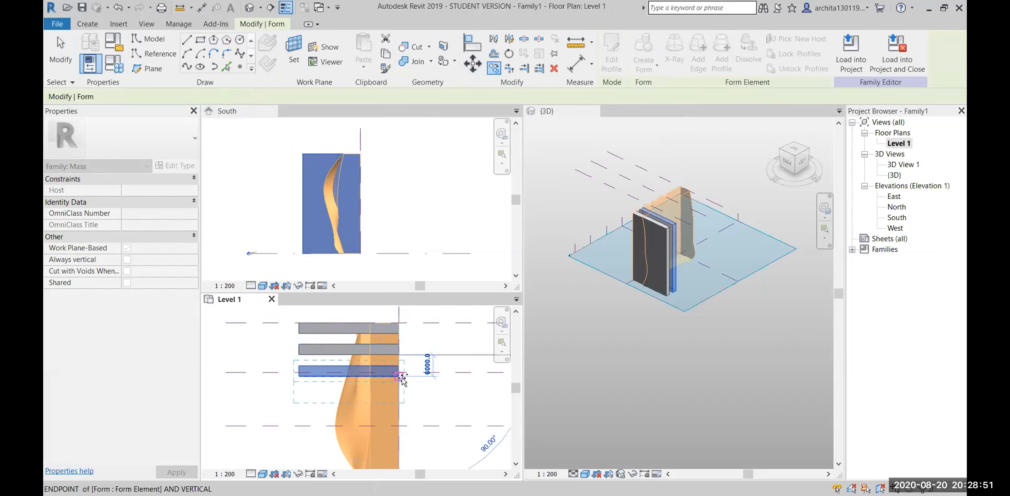
{"action": "left_click", "coordinate": [402, 378]}
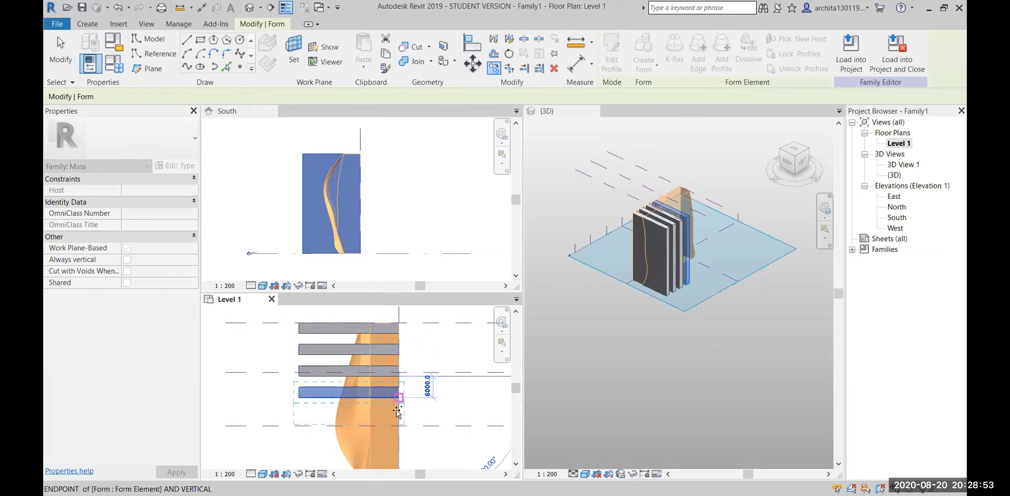
{"action": "left_click", "coordinate": [398, 419]}
{"action": "left_click", "coordinate": [399, 440]}
{"action": "scroll", "coordinate": [399, 425], "scroll_direction": "down", "scroll_amount": 1}
{"action": "middle_click_drag", "start_coordinate": [400, 428], "coordinate": [405, 361]}
{"action": "scroll", "coordinate": [391, 382], "scroll_direction": "up", "scroll_amount": 2}
{"action": "left_click", "coordinate": [407, 385]}
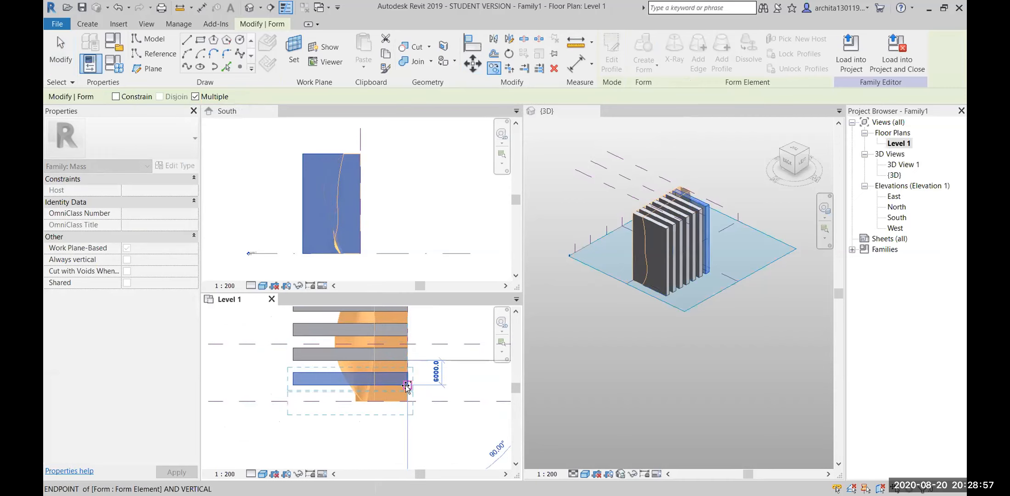
{"action": "left_click", "coordinate": [408, 409]}
{"action": "key", "text": "Escape"}
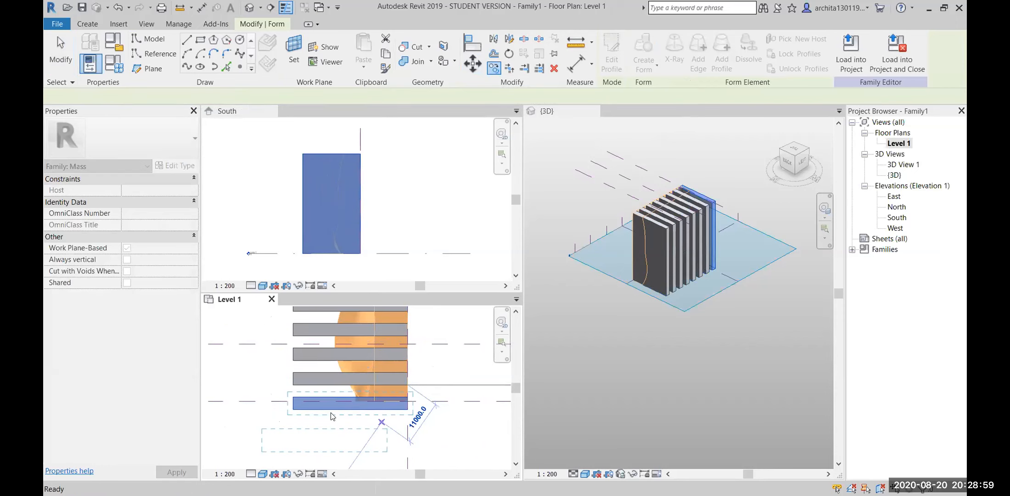
{"action": "key", "text": "Escape"}
Delete the last slab copy that extends past the lowest reference plane in the Level 1 plan.
{"action": "left_click_drag", "start_coordinate": [284, 391], "coordinate": [427, 432]}
{"action": "key", "text": "Delete"}
{"action": "scroll", "coordinate": [428, 417], "scroll_direction": "down", "scroll_amount": 1}
{"action": "scroll", "coordinate": [428, 417], "scroll_direction": "down", "scroll_amount": 2}
{"action": "middle_click_drag", "start_coordinate": [428, 417], "coordinate": [442, 420]}
{"action": "scroll", "coordinate": [435, 383], "scroll_direction": "up", "scroll_amount": 1}
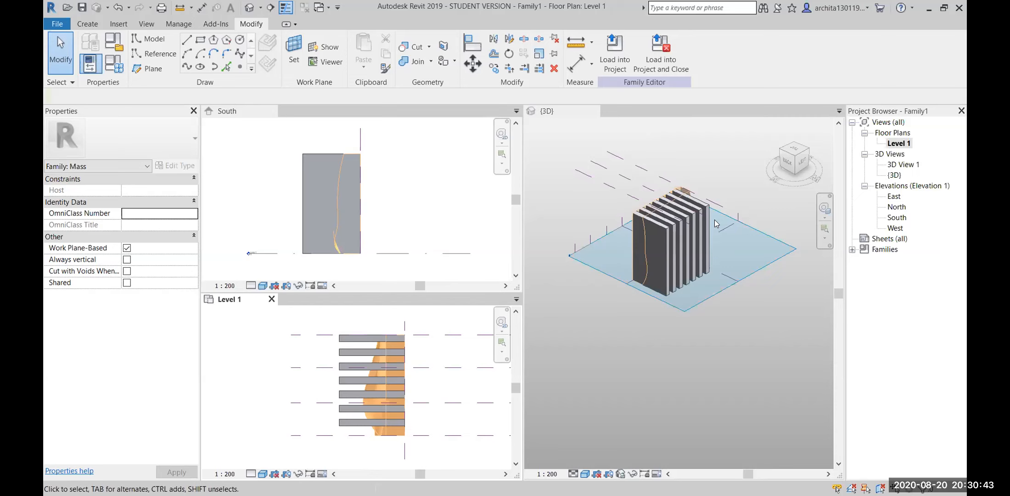
{"action": "scroll", "coordinate": [714, 220], "scroll_direction": "up", "scroll_amount": 1}
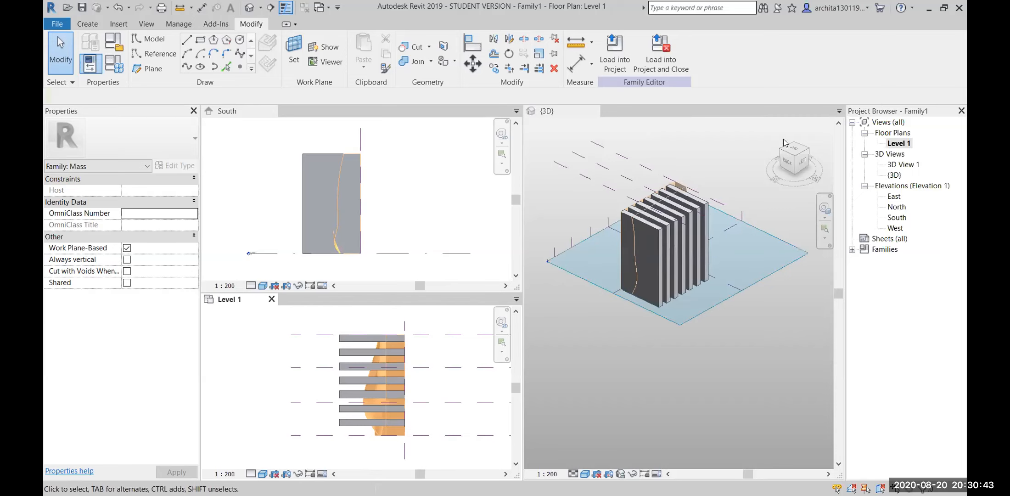
{"action": "left_click", "coordinate": [494, 70]}
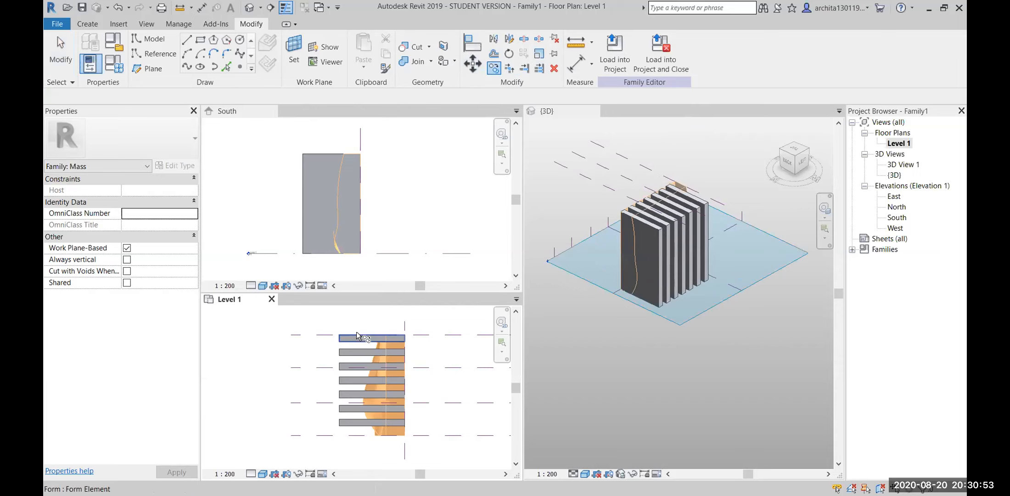
{"action": "key", "text": "Escape"}
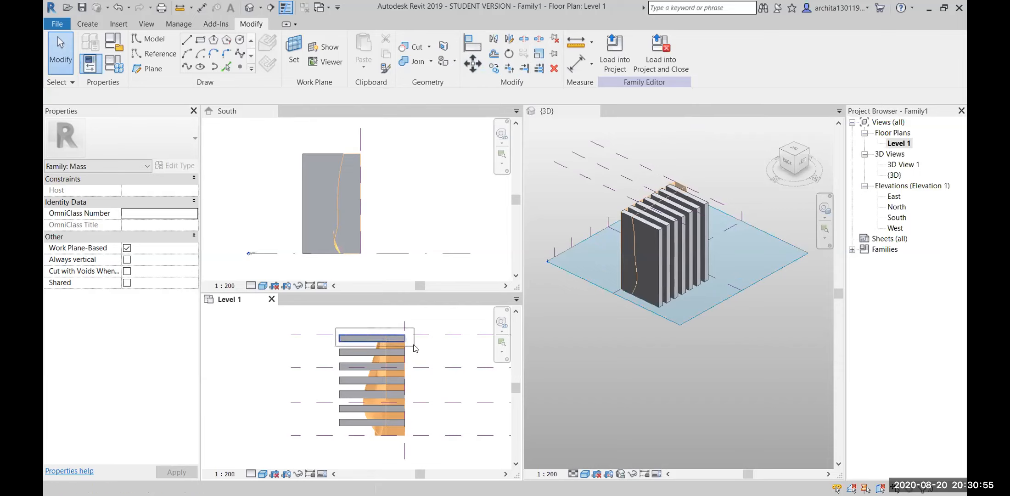
{"action": "left_click", "coordinate": [403, 338]}
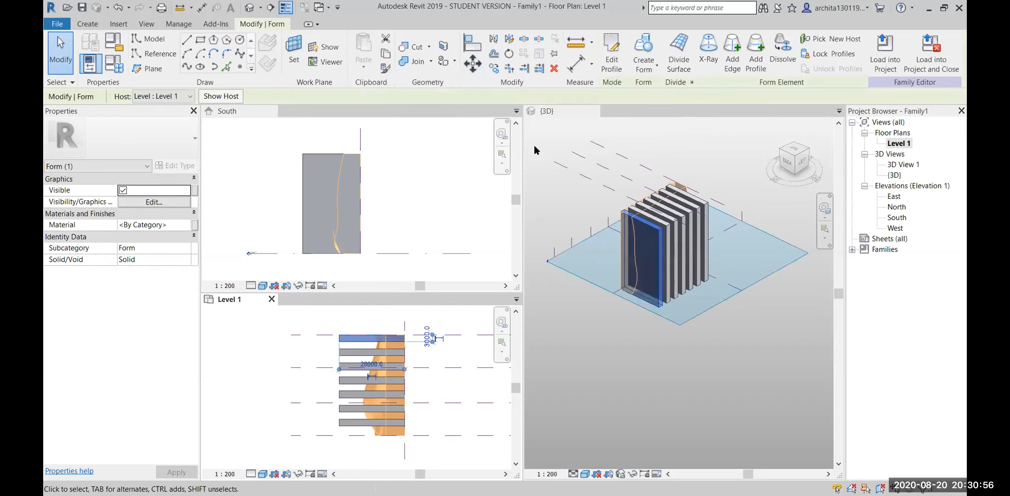
{"action": "left_click", "coordinate": [494, 69]}
{"action": "left_click", "coordinate": [196, 97]}
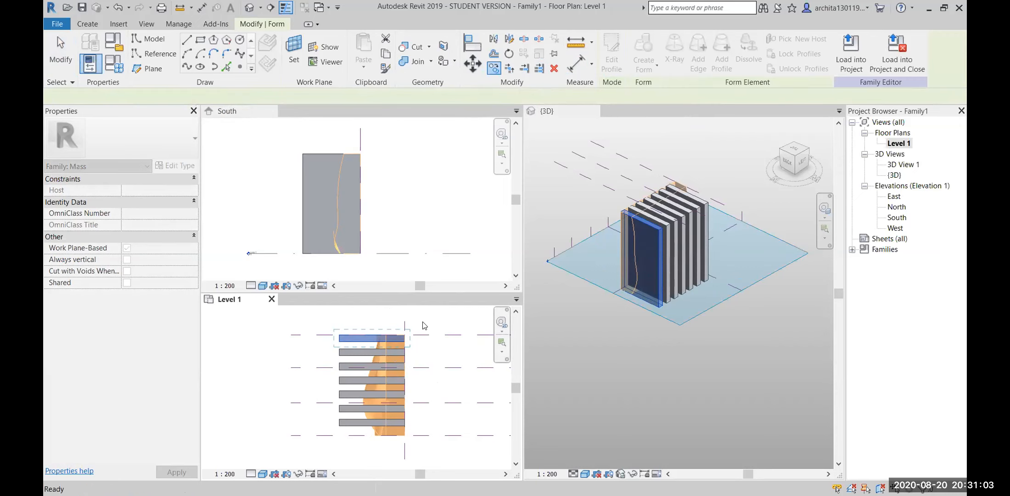
{"action": "key", "text": "Escape"}
{"action": "key", "text": "Escape"}
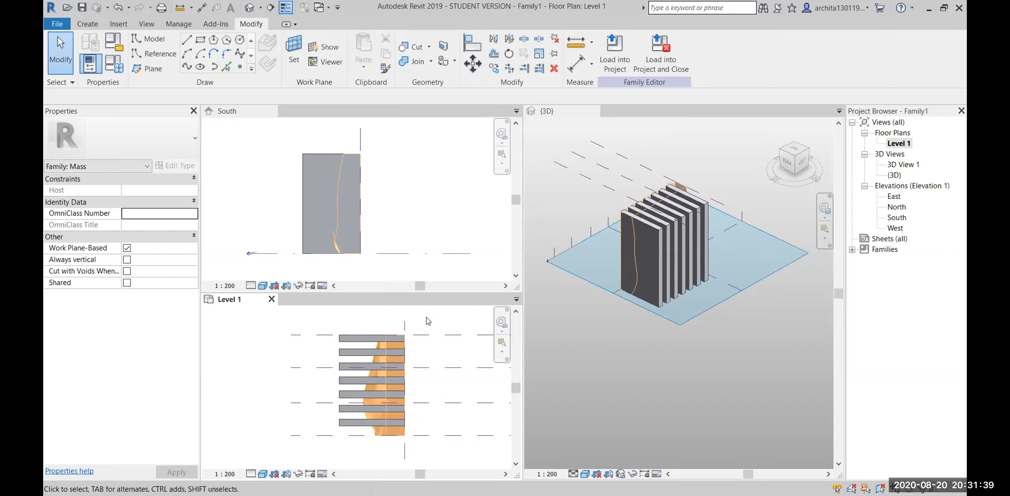
Examine the row of slab forms and the void form running through them in the 3D view and the Level 1 plan.
{"action": "left_click", "coordinate": [655, 233]}
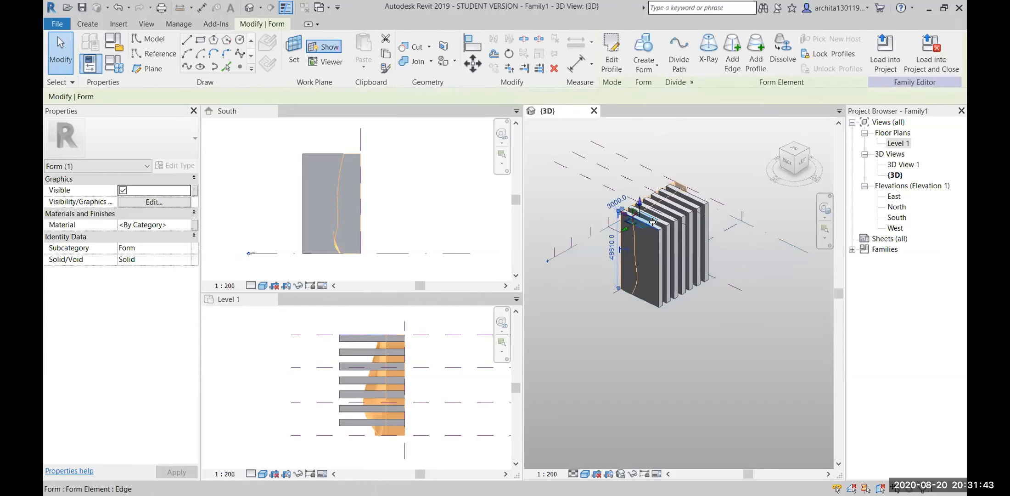
{"action": "left_click", "coordinate": [666, 346]}
{"action": "scroll", "coordinate": [654, 228], "scroll_direction": "up", "scroll_amount": 4}
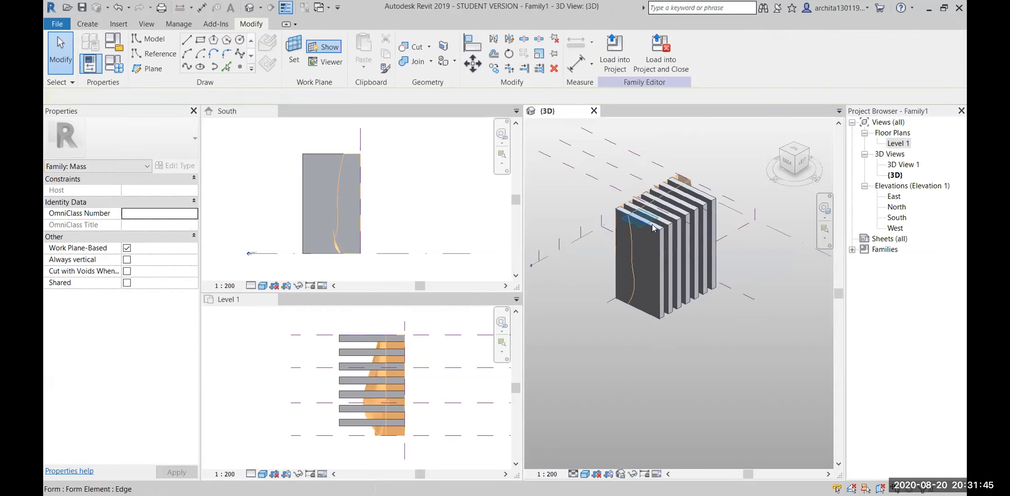
{"action": "scroll", "coordinate": [654, 228], "scroll_direction": "up", "scroll_amount": 1}
{"action": "left_click", "coordinate": [654, 228]}
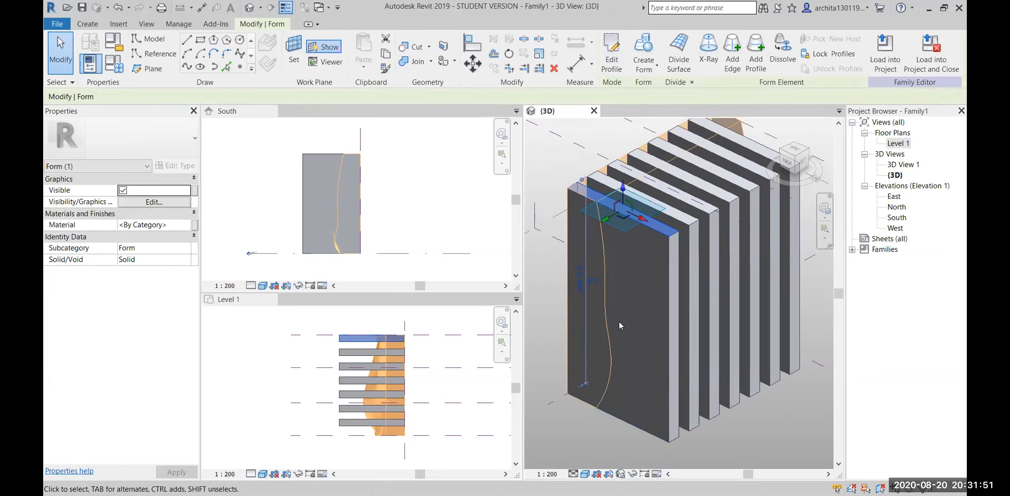
{"action": "left_click", "coordinate": [540, 167]}
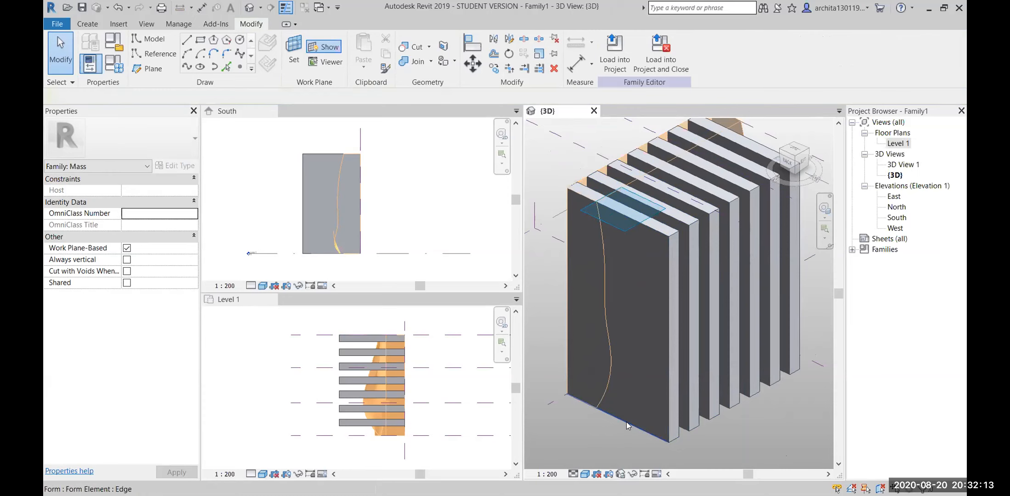
{"action": "scroll", "coordinate": [706, 359], "scroll_direction": "down", "scroll_amount": 2}
{"action": "scroll", "coordinate": [706, 359], "scroll_direction": "up", "scroll_amount": 2}
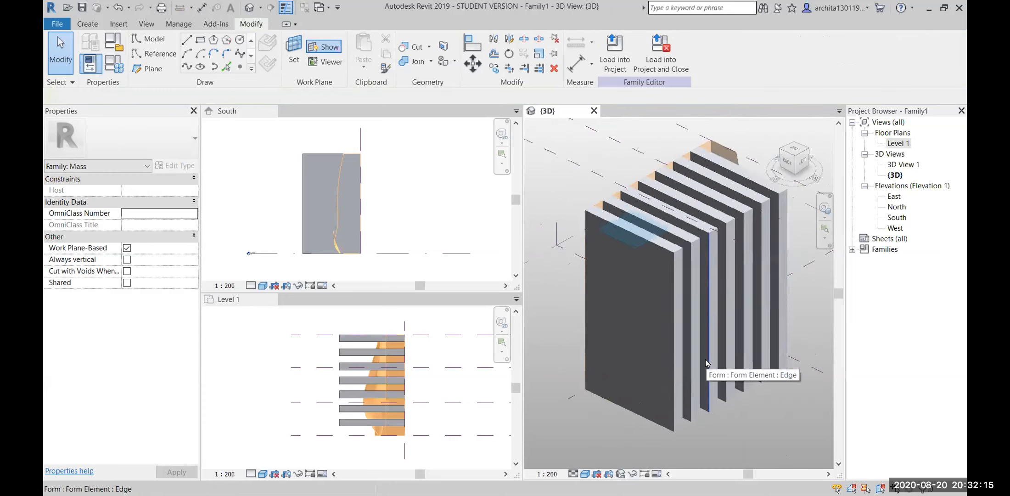
{"action": "scroll", "coordinate": [705, 359], "scroll_direction": "down", "scroll_amount": 2}
{"action": "scroll", "coordinate": [706, 359], "scroll_direction": "up", "scroll_amount": 2}
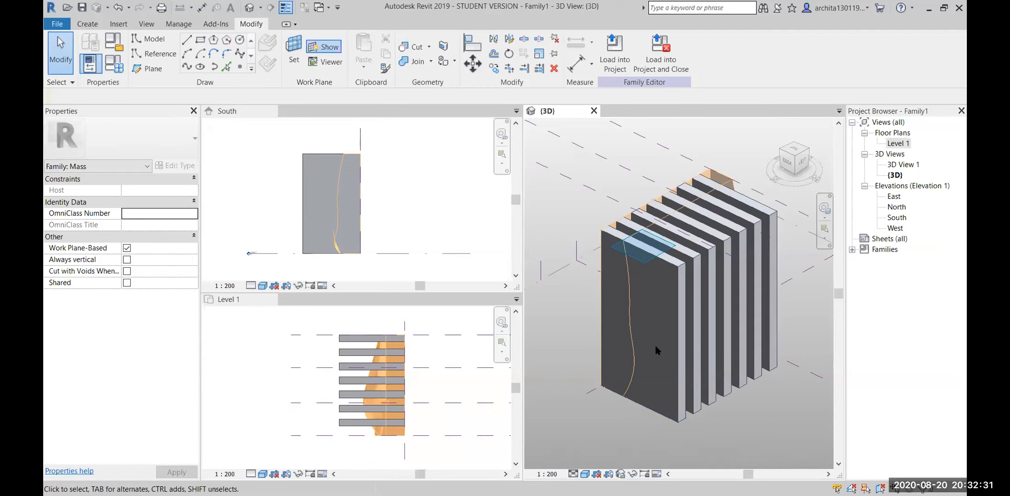
{"action": "scroll", "coordinate": [372, 365], "scroll_direction": "up", "scroll_amount": 3}
{"action": "left_click", "coordinate": [313, 339]}
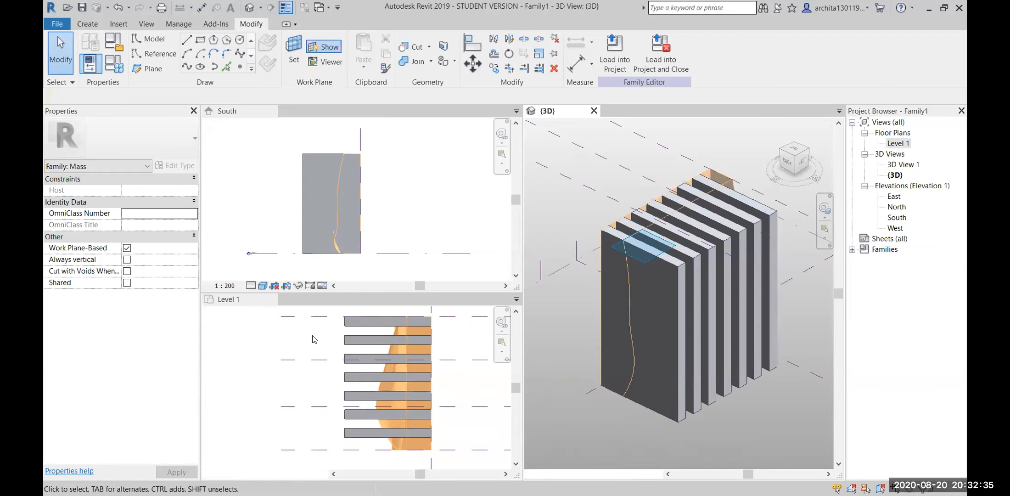
{"action": "scroll", "coordinate": [323, 341], "scroll_direction": "down", "scroll_amount": 2}
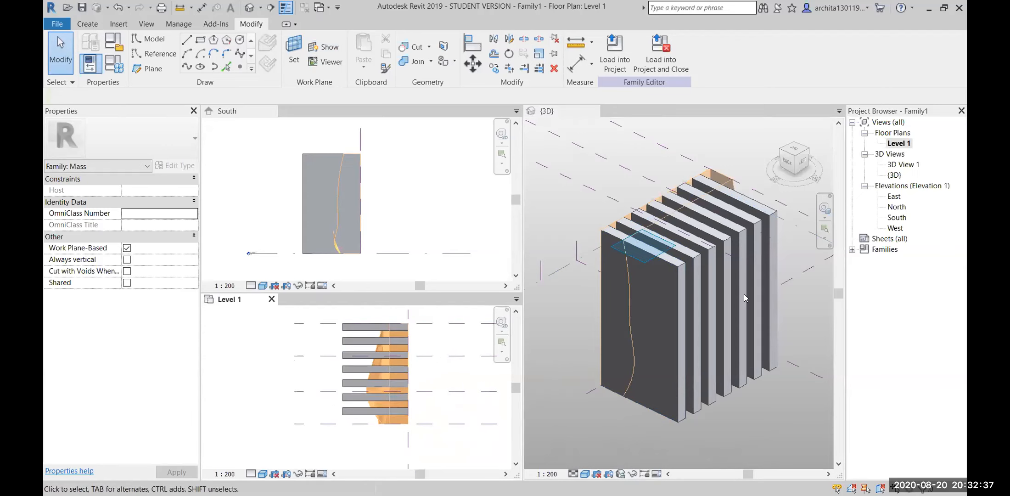
{"action": "left_click", "coordinate": [743, 423]}
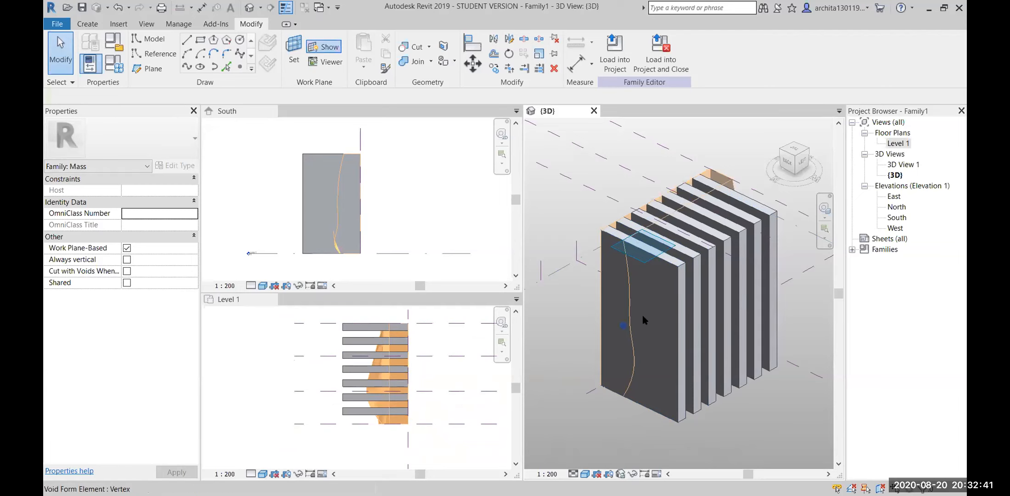
{"action": "middle_click_drag", "start_coordinate": [674, 417], "coordinate": [697, 441]}
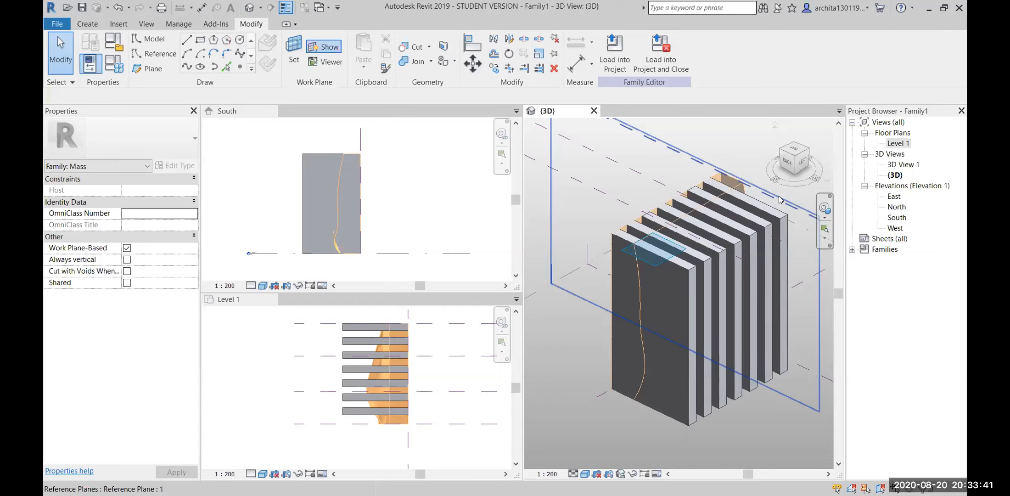
{"action": "key", "text": "Escape"}
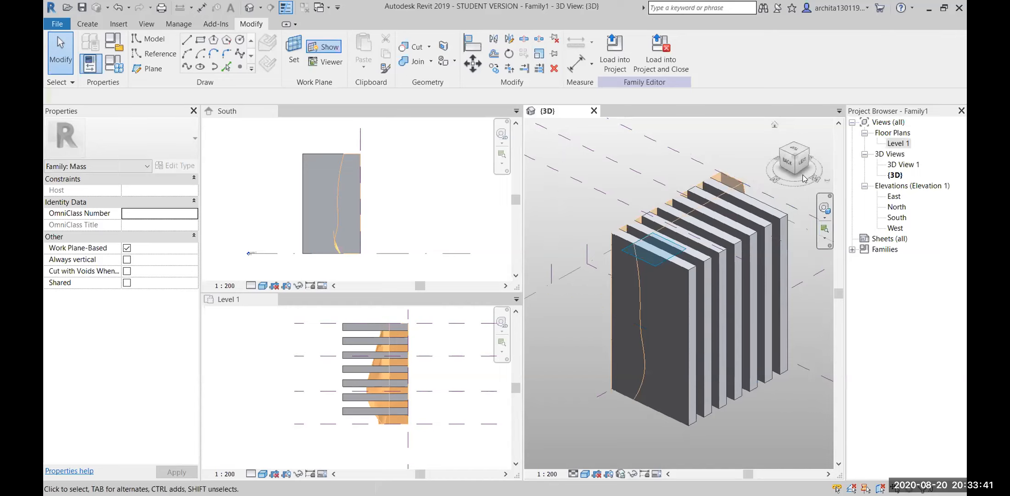
{"action": "left_click", "coordinate": [692, 268]}
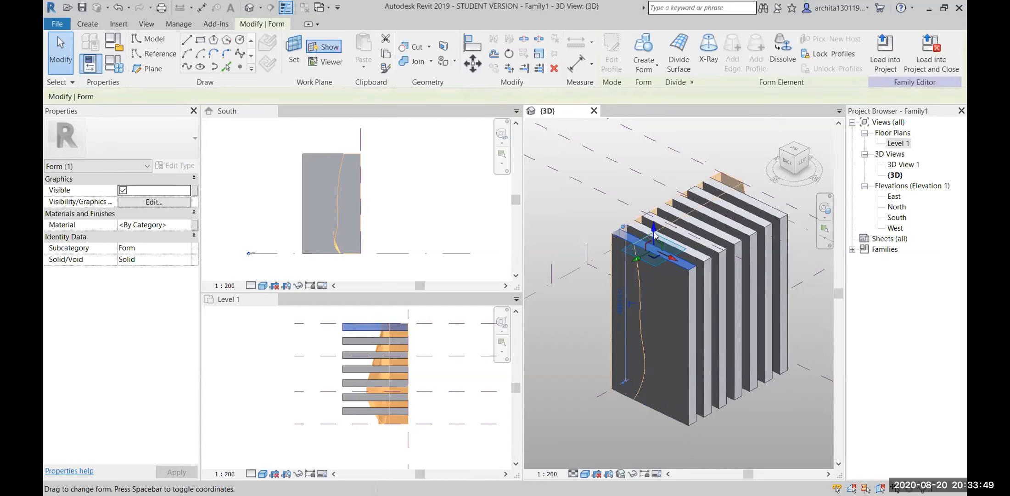
{"action": "left_click_drag", "start_coordinate": [655, 235], "coordinate": [652, 235]}
{"action": "left_click", "coordinate": [588, 333]}
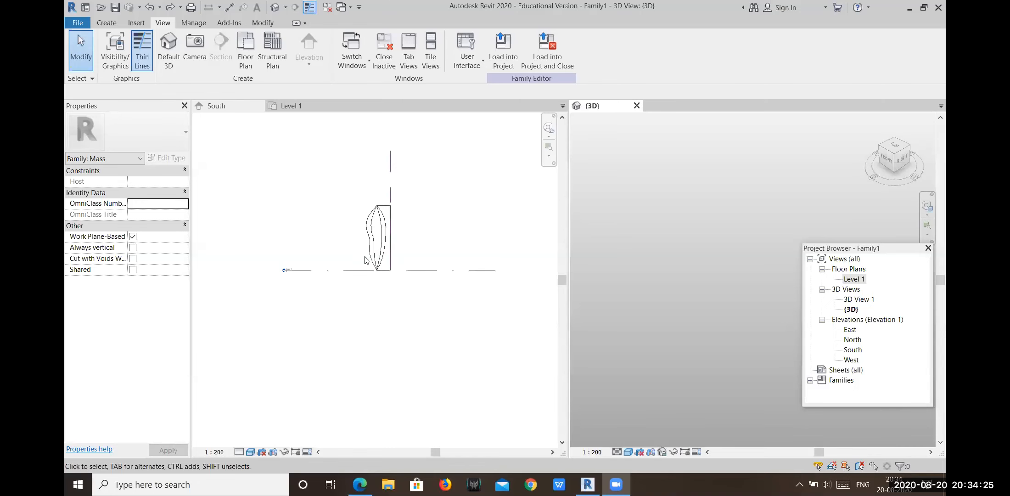
Inspect the four curved profiles in the South elevation, Level 1 plan and 3D view, checking whether the last profile forms a closed loop.
{"action": "scroll", "coordinate": [448, 262], "scroll_direction": "up", "scroll_amount": 4}
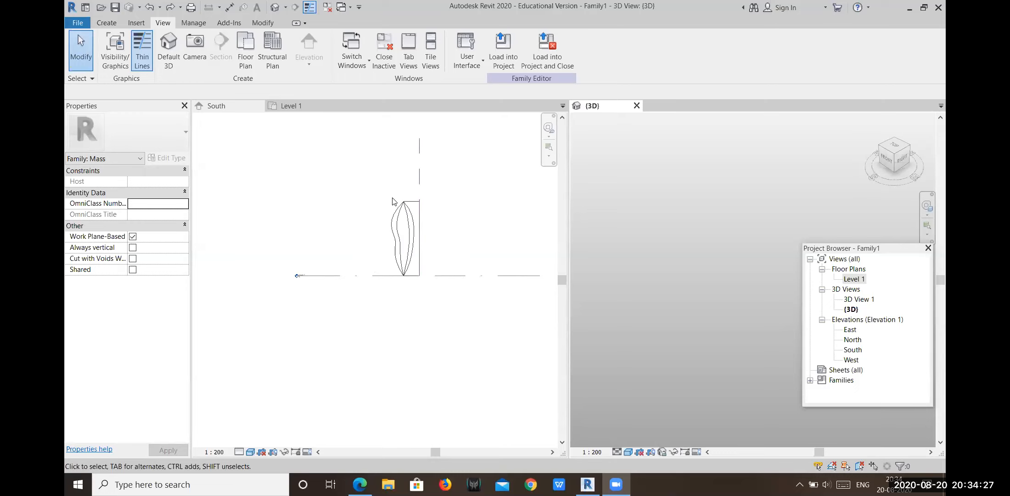
{"action": "left_click", "coordinate": [293, 106]}
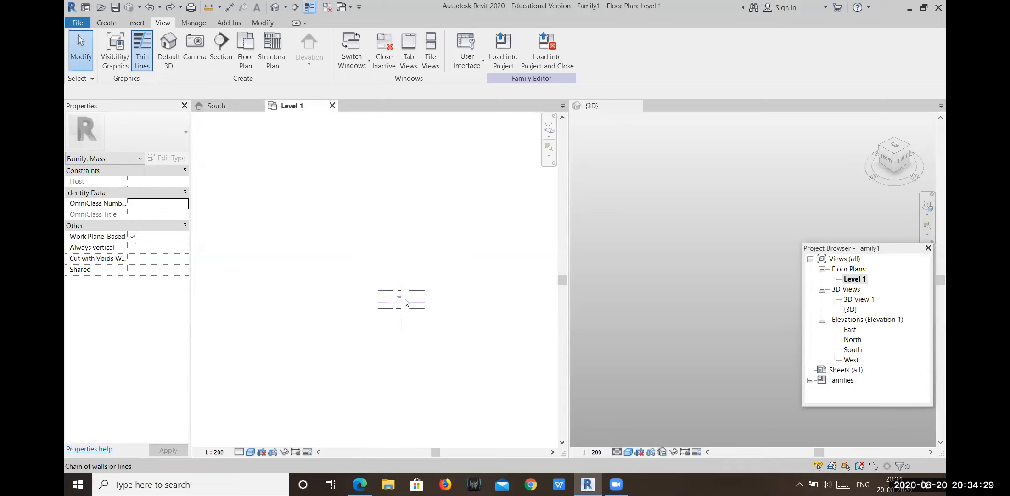
{"action": "scroll", "coordinate": [389, 311], "scroll_direction": "up", "scroll_amount": 4}
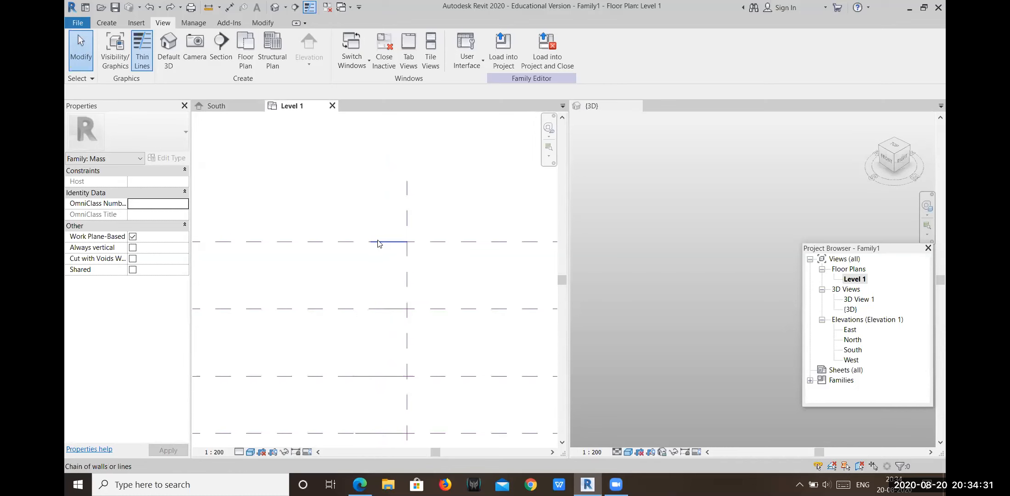
{"action": "left_click", "coordinate": [388, 263]}
{"action": "scroll", "coordinate": [417, 218], "scroll_direction": "down", "scroll_amount": 2}
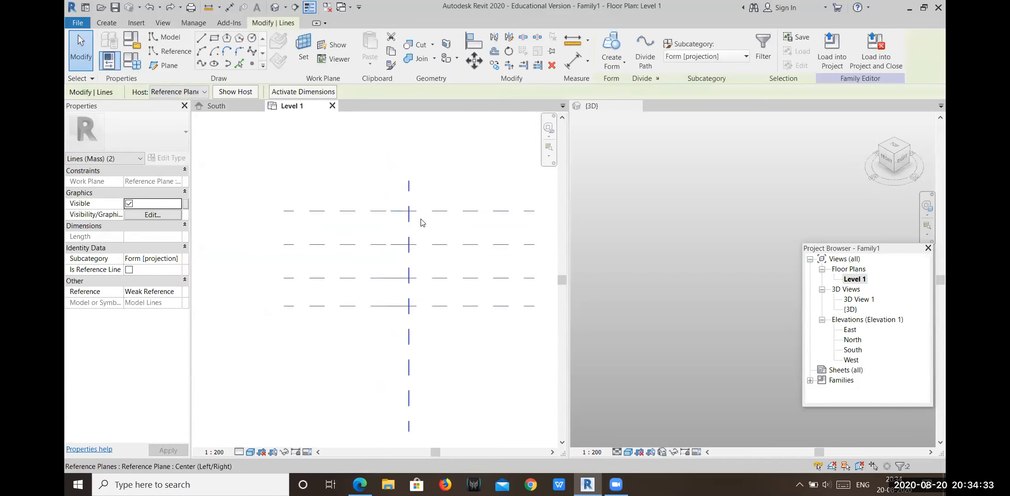
{"action": "key", "text": "Escape"}
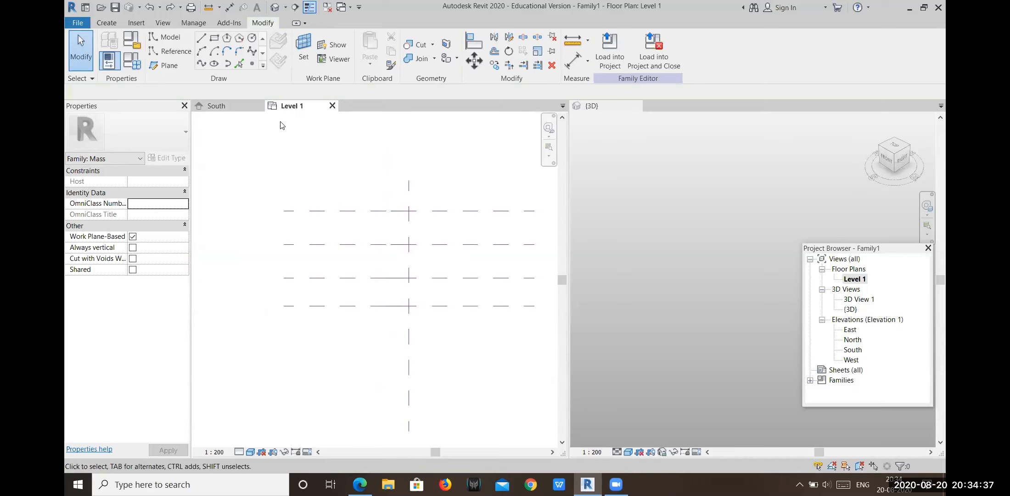
{"action": "left_click", "coordinate": [715, 228]}
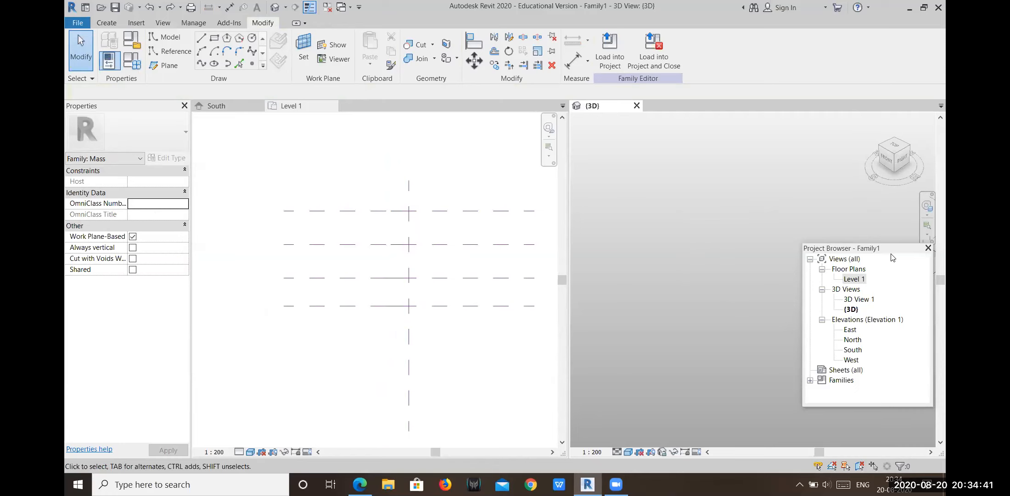
{"action": "middle_click_drag", "start_coordinate": [911, 258], "coordinate": [830, 281]}
{"action": "scroll", "coordinate": [849, 304], "scroll_direction": "up", "scroll_amount": 8}
{"action": "scroll", "coordinate": [849, 304], "scroll_direction": "up", "scroll_amount": 4}
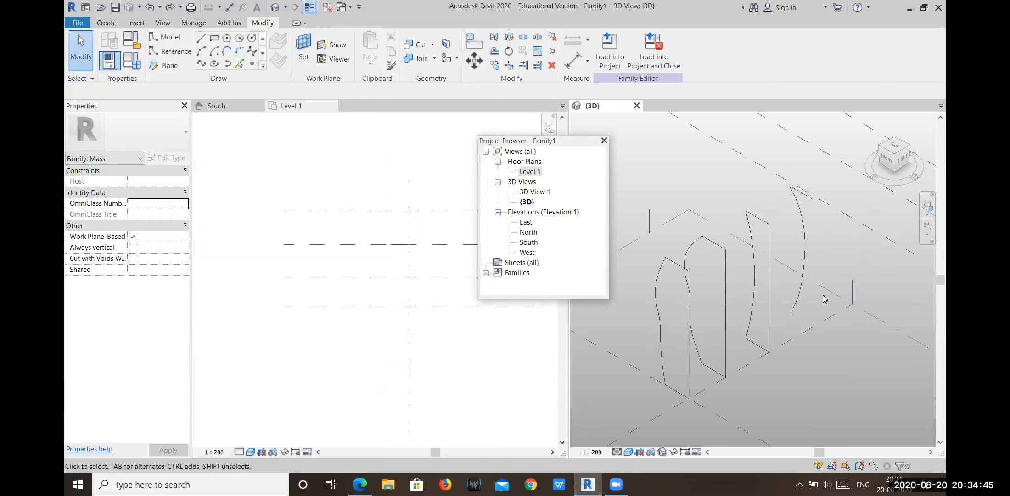
{"action": "scroll", "coordinate": [808, 321], "scroll_direction": "up", "scroll_amount": 4}
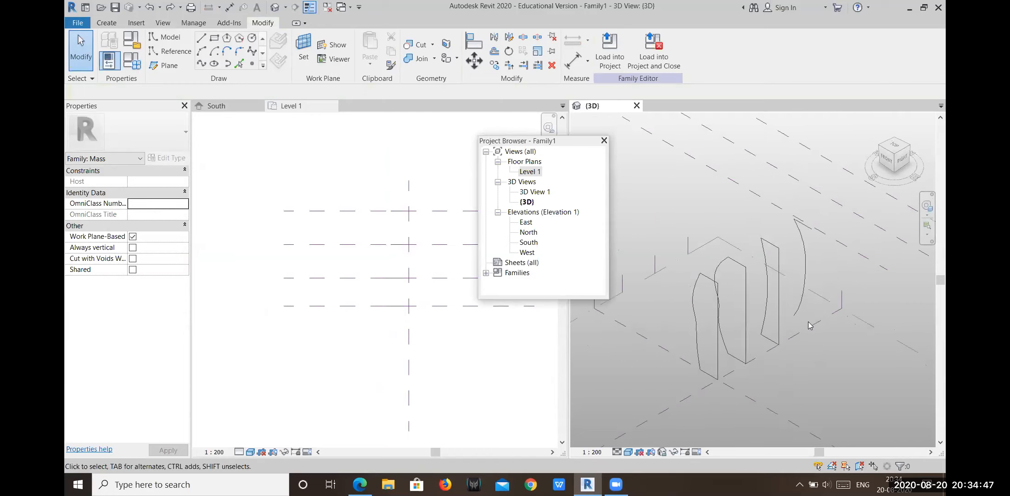
{"action": "scroll", "coordinate": [794, 324], "scroll_direction": "down", "scroll_amount": 3}
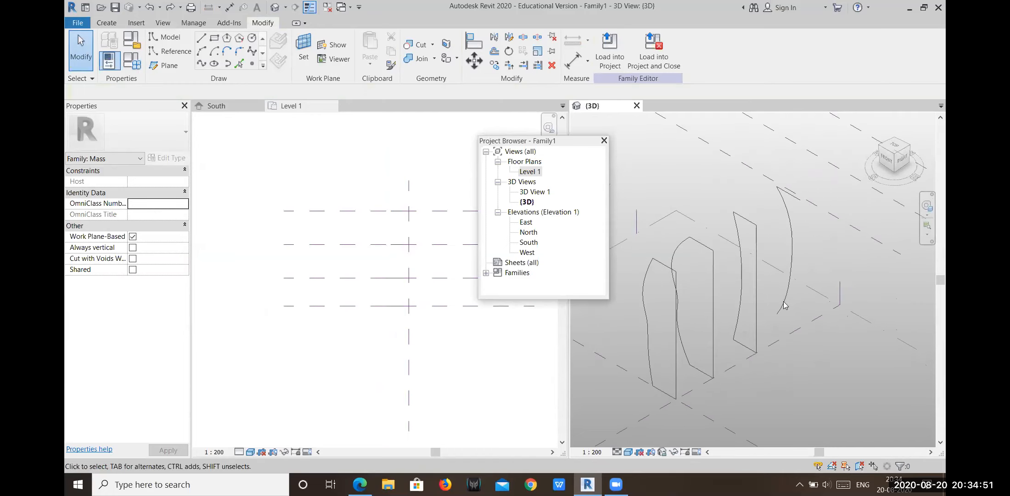
{"action": "left_click", "coordinate": [785, 305]}
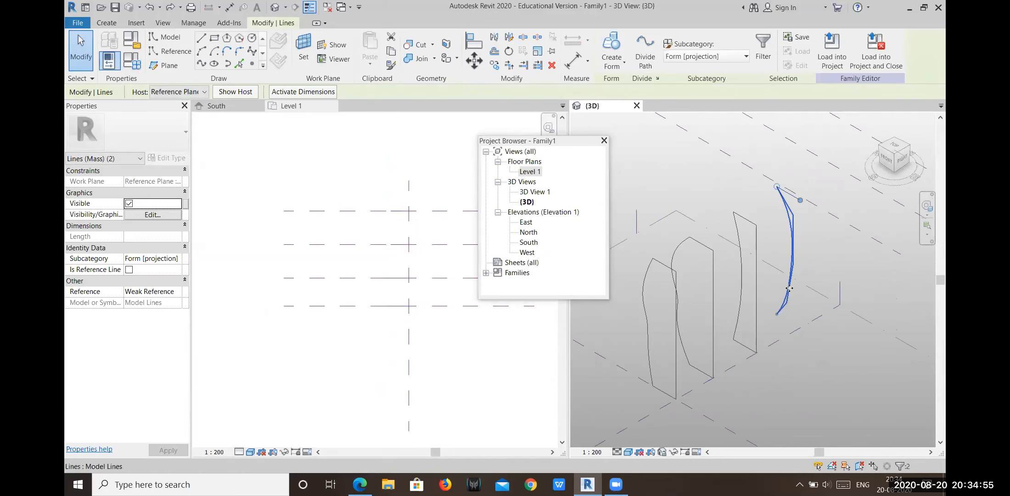
{"action": "left_click", "coordinate": [224, 109]}
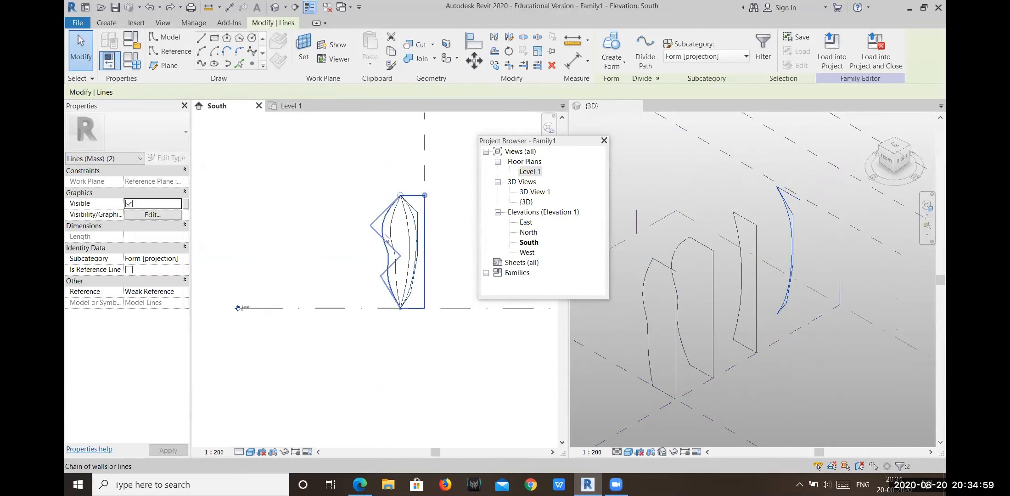
{"action": "scroll", "coordinate": [427, 206], "scroll_direction": "up", "scroll_amount": 3}
{"action": "scroll", "coordinate": [349, 237], "scroll_direction": "down", "scroll_amount": 2}
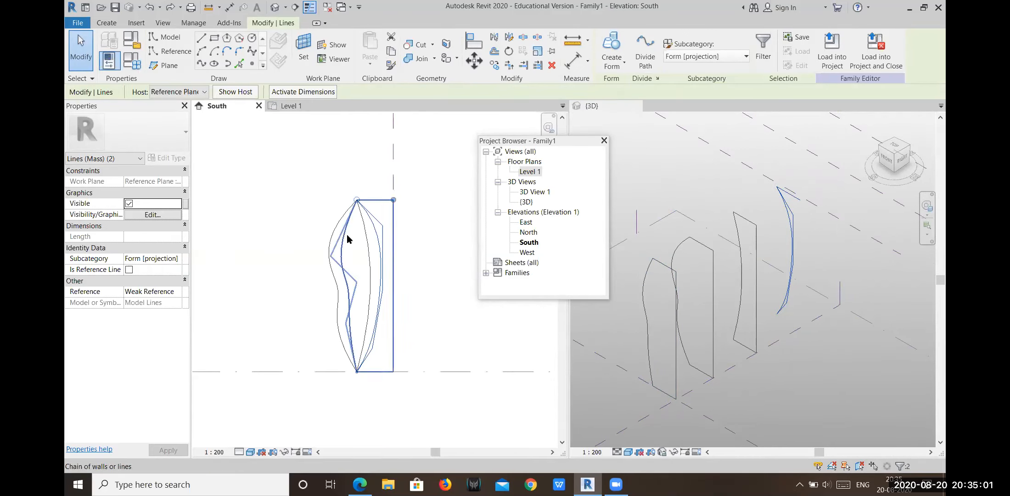
{"action": "left_click_drag", "start_coordinate": [281, 165], "coordinate": [422, 402]}
{"action": "key", "text": "Escape"}
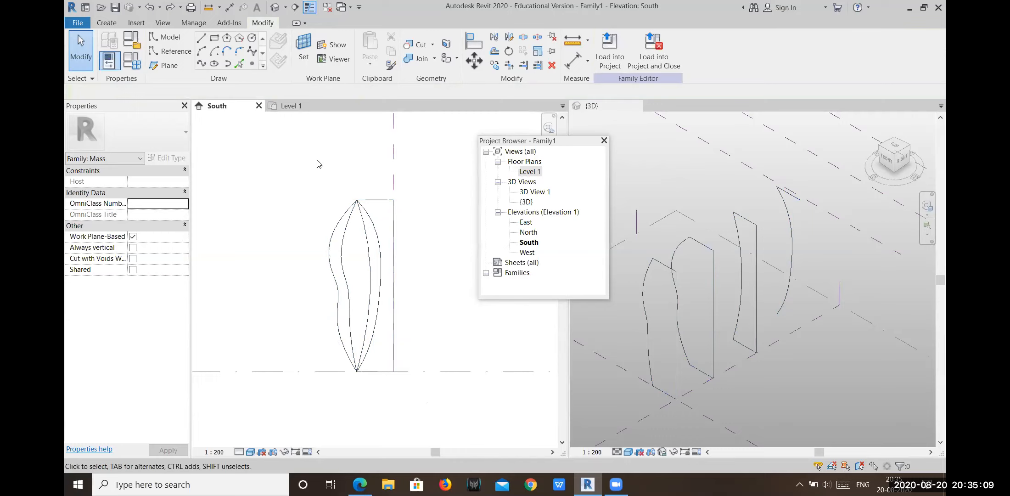
Try to close the last profile in the South elevation with lines from the curve's top end to the centre reference plane and down to Level 1.
{"action": "left_click", "coordinate": [201, 38]}
{"action": "left_click", "coordinate": [357, 200]}
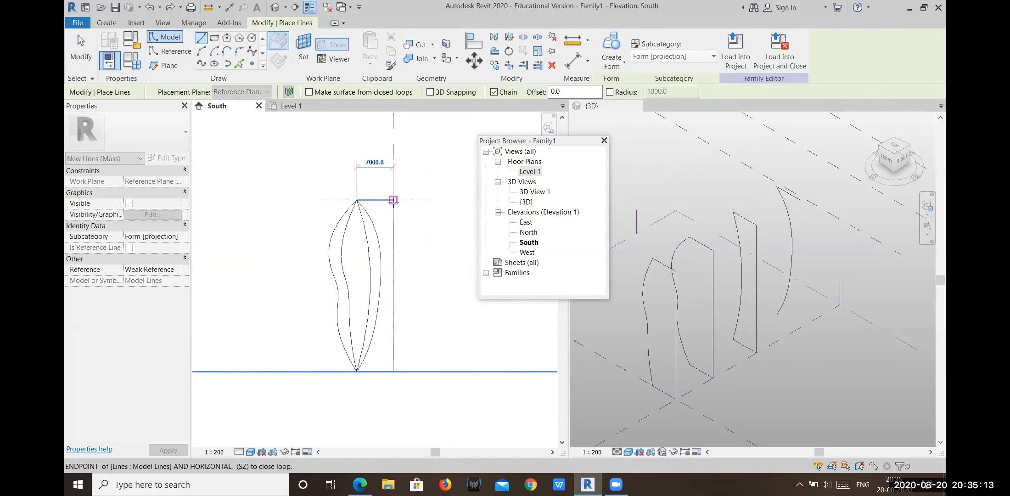
{"action": "left_click", "coordinate": [393, 200]}
{"action": "left_click", "coordinate": [394, 371]}
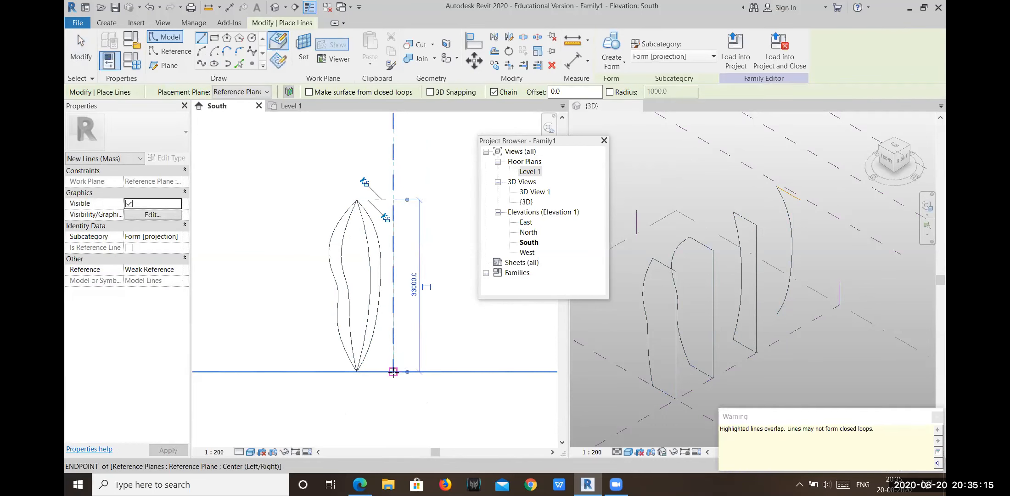
{"action": "key", "text": "Escape"}
{"action": "key", "text": "Escape"}
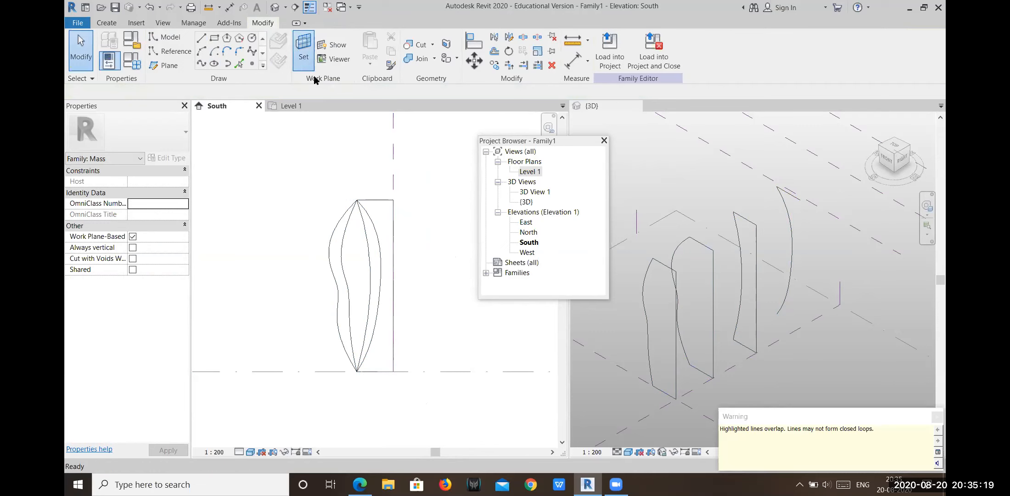
Set Reference Plane : 3 as the work plane and draw a horizontal model line from the curves' top end to the centre reference plane.
{"action": "left_click", "coordinate": [303, 50]}
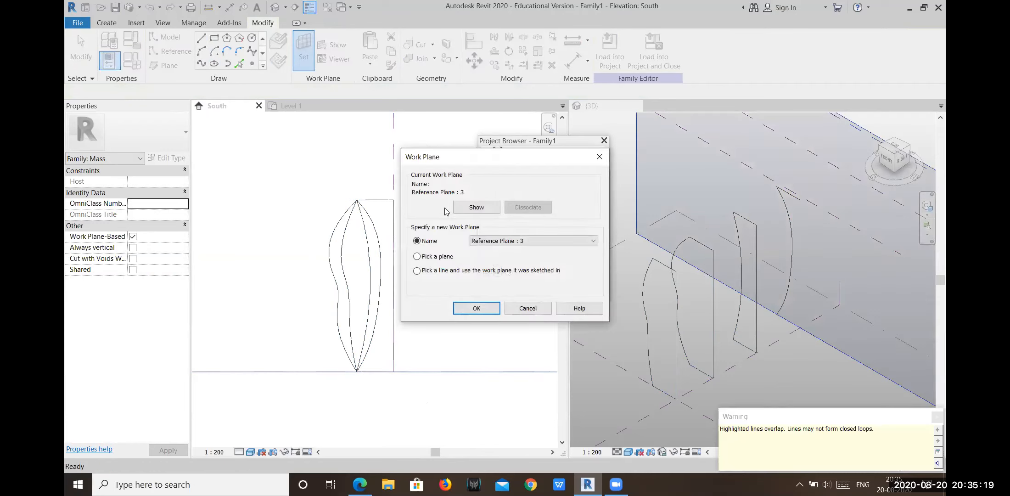
{"action": "left_click", "coordinate": [477, 308]}
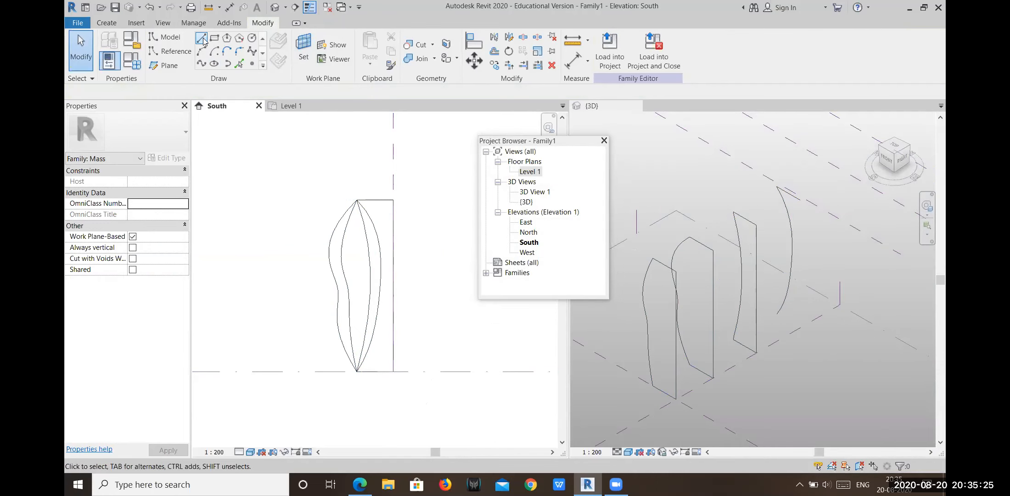
{"action": "left_click", "coordinate": [201, 37]}
{"action": "scroll", "coordinate": [350, 169], "scroll_direction": "up", "scroll_amount": 3}
{"action": "left_click", "coordinate": [363, 221]}
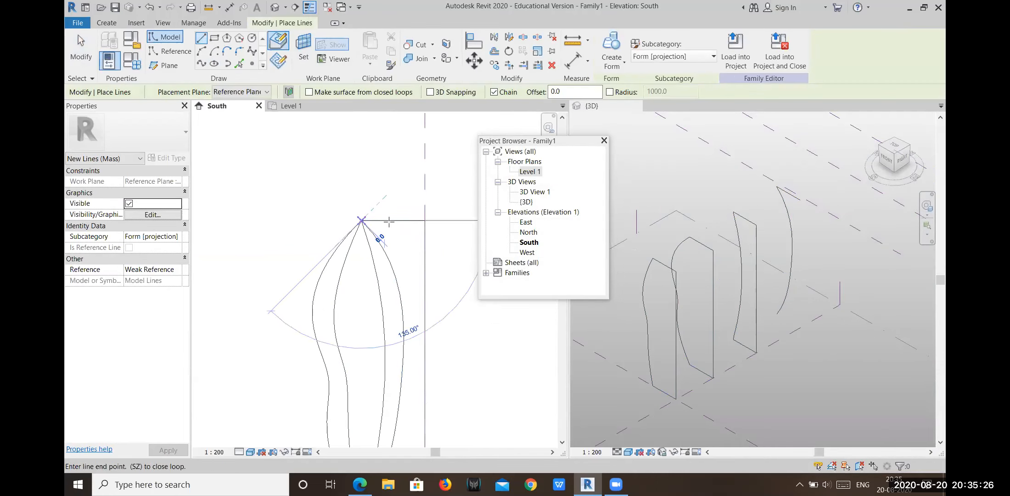
{"action": "left_click", "coordinate": [424, 221]}
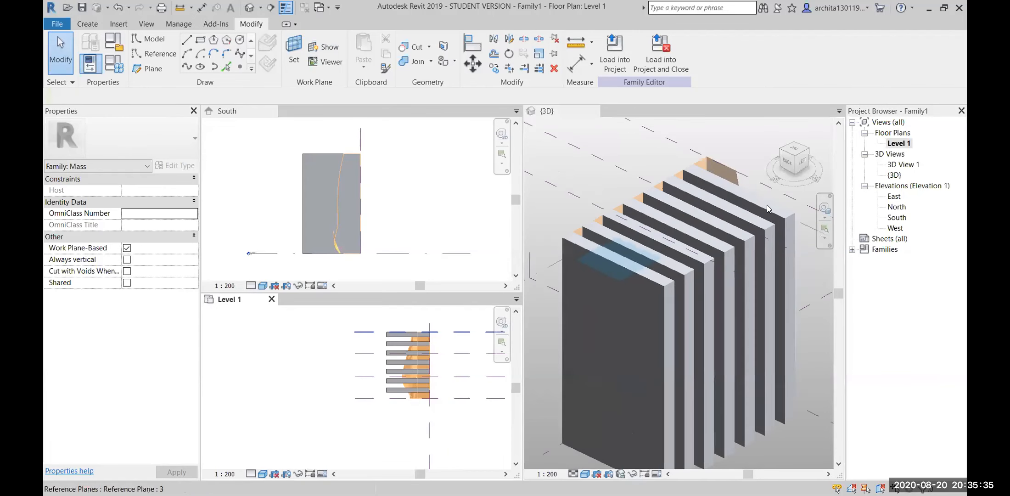
{"action": "middle_click_drag", "start_coordinate": [769, 209], "coordinate": [791, 306], "text": "shift"}
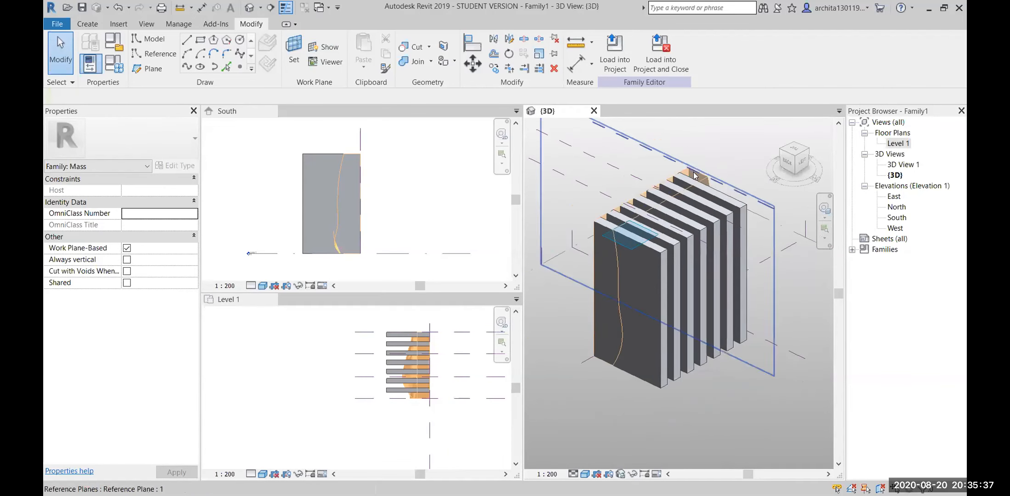
{"action": "scroll", "coordinate": [694, 172], "scroll_direction": "up", "scroll_amount": 1}
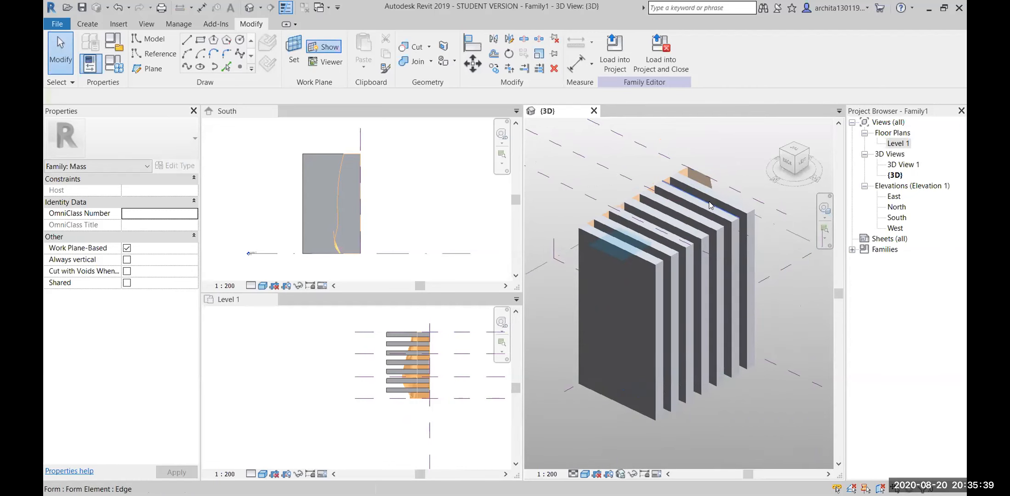
Cut the curved void form out of all seven slab forms one after another with the Cut geometry tool.
{"action": "left_click", "coordinate": [415, 47]}
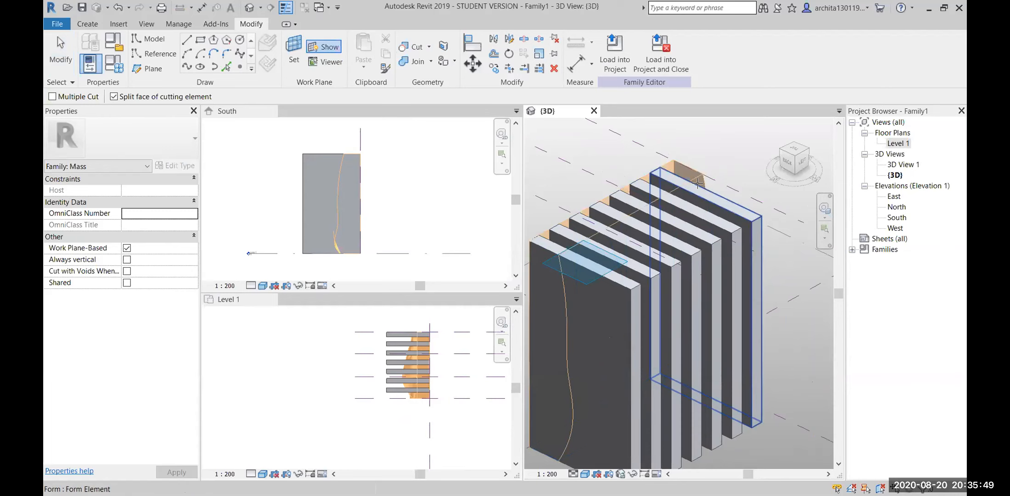
{"action": "left_click", "coordinate": [698, 179]}
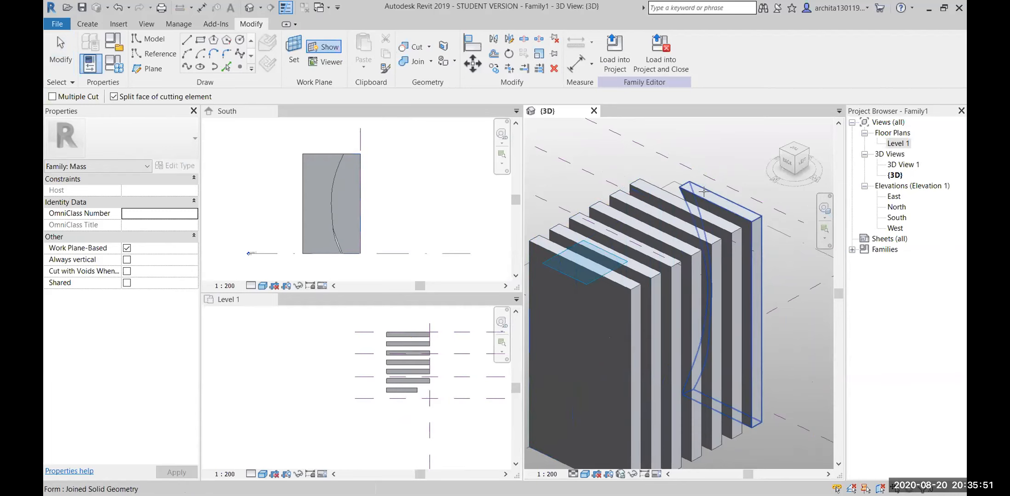
{"action": "middle_click_drag", "start_coordinate": [727, 213], "coordinate": [685, 180], "text": "shift"}
{"action": "left_click", "coordinate": [681, 185]}
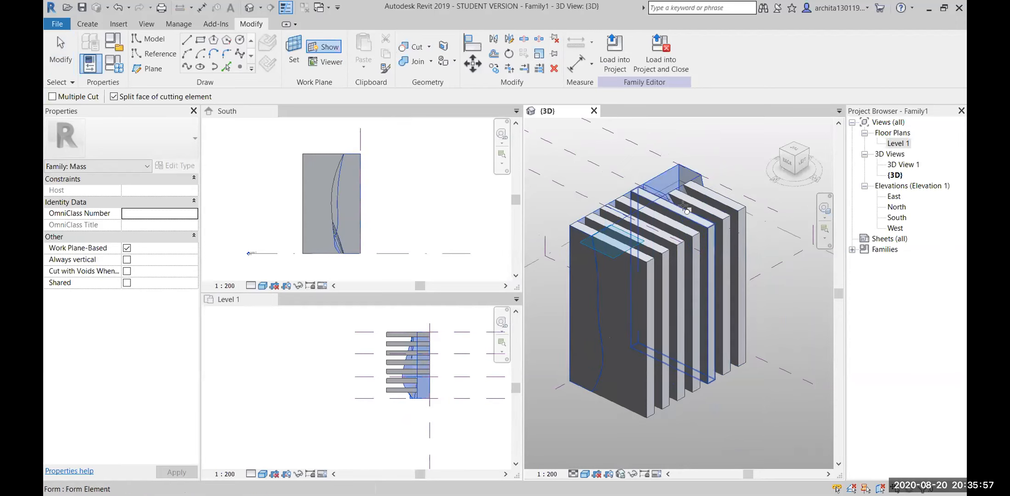
{"action": "left_click", "coordinate": [662, 198]}
{"action": "left_click", "coordinate": [645, 204]}
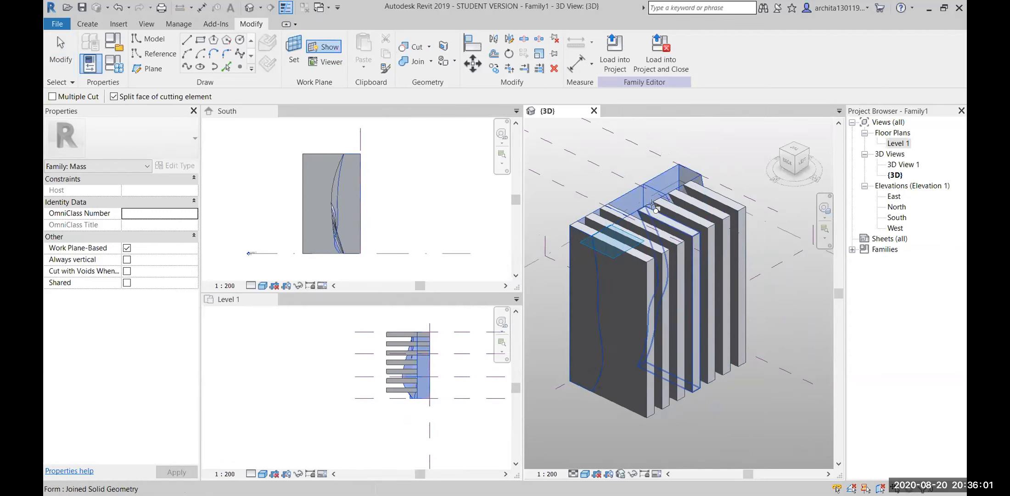
{"action": "left_click", "coordinate": [630, 210]}
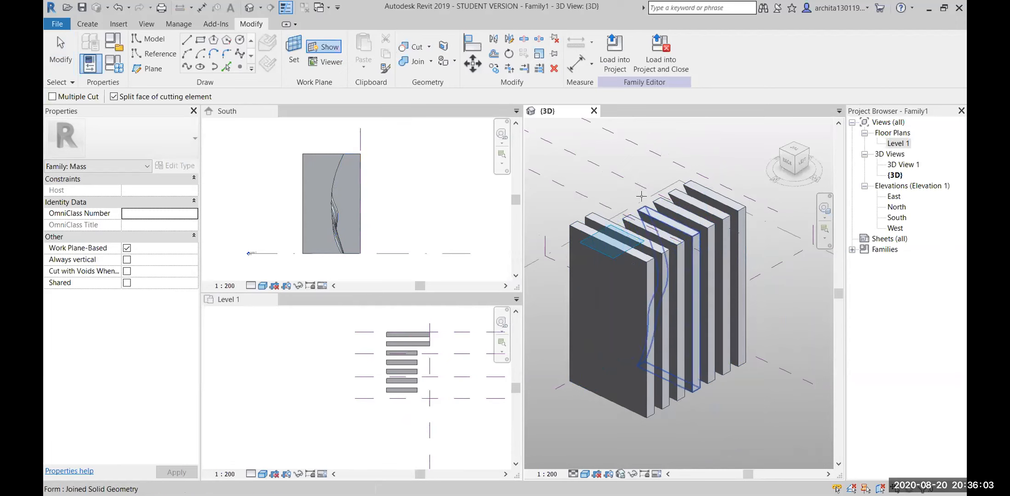
{"action": "left_click", "coordinate": [635, 236]}
{"action": "left_click", "coordinate": [635, 235]}
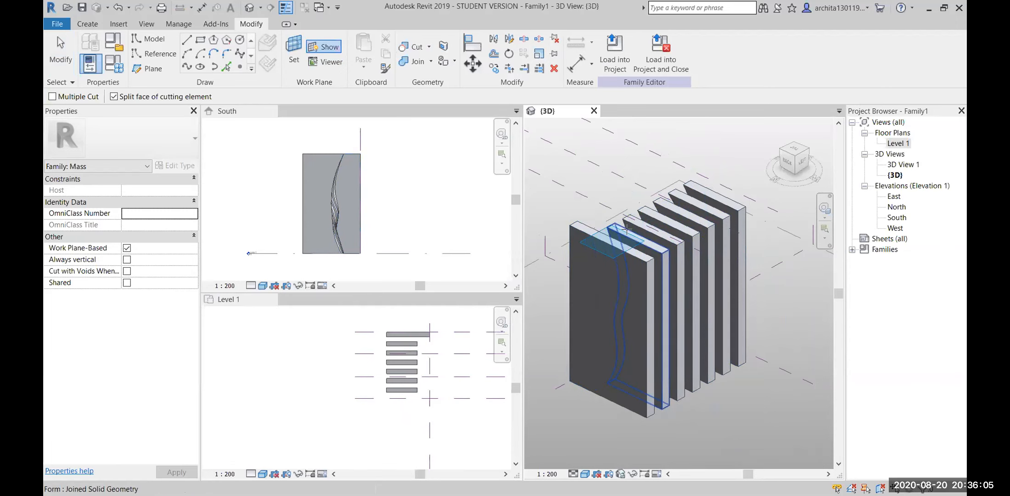
{"action": "left_click", "coordinate": [609, 215]}
{"action": "left_click", "coordinate": [631, 249]}
Examine the curved cut edges of the slab row from several sides and reveal the hidden void form with the Cut tool.
{"action": "middle_click_drag", "start_coordinate": [632, 249], "coordinate": [816, 226], "text": "shift"}
{"action": "scroll", "coordinate": [730, 272], "scroll_direction": "up", "scroll_amount": 2}
{"action": "middle_click_drag", "start_coordinate": [716, 257], "coordinate": [566, 376], "text": "shift"}
{"action": "scroll", "coordinate": [560, 318], "scroll_direction": "down", "scroll_amount": 2}
{"action": "middle_click_drag", "start_coordinate": [721, 244], "coordinate": [707, 276], "text": "shift"}
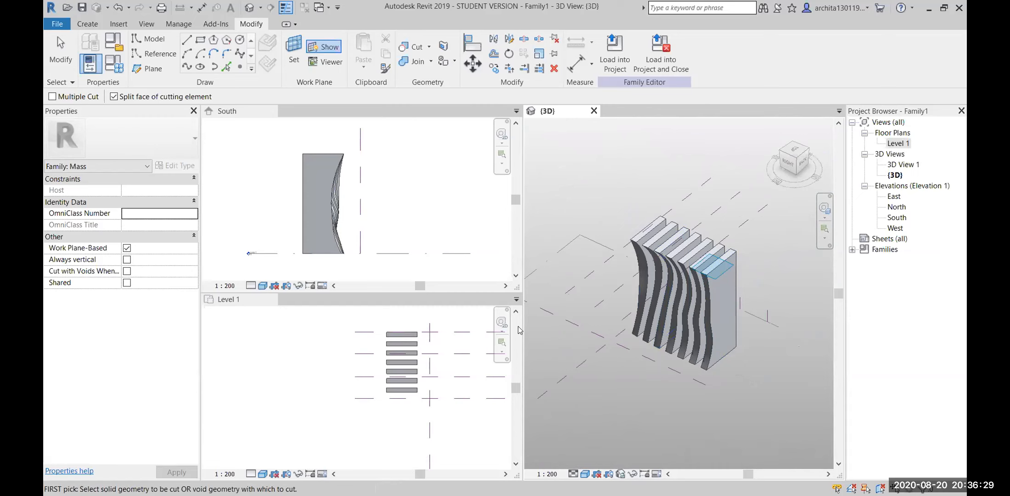
{"action": "left_click", "coordinate": [684, 305]}
{"action": "left_click", "coordinate": [682, 304]}
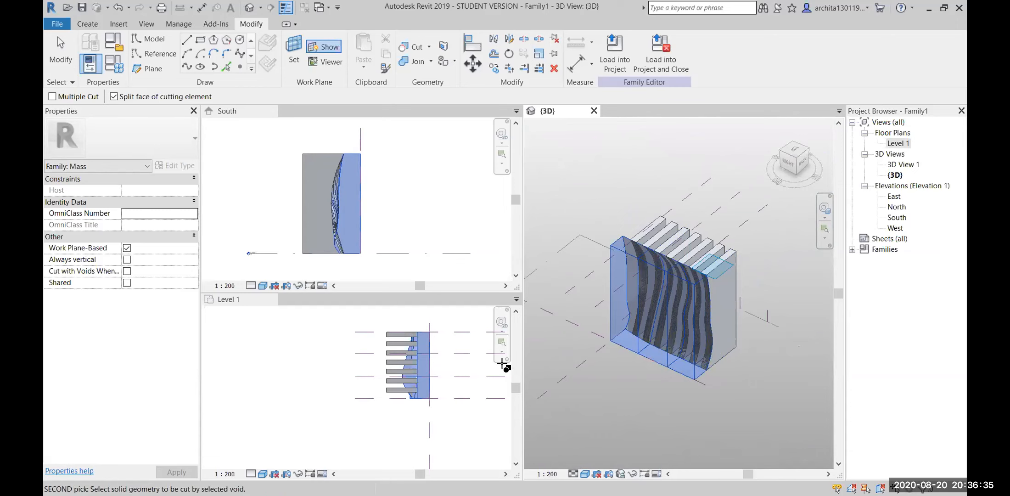
{"action": "scroll", "coordinate": [663, 271], "scroll_direction": "up", "scroll_amount": 2}
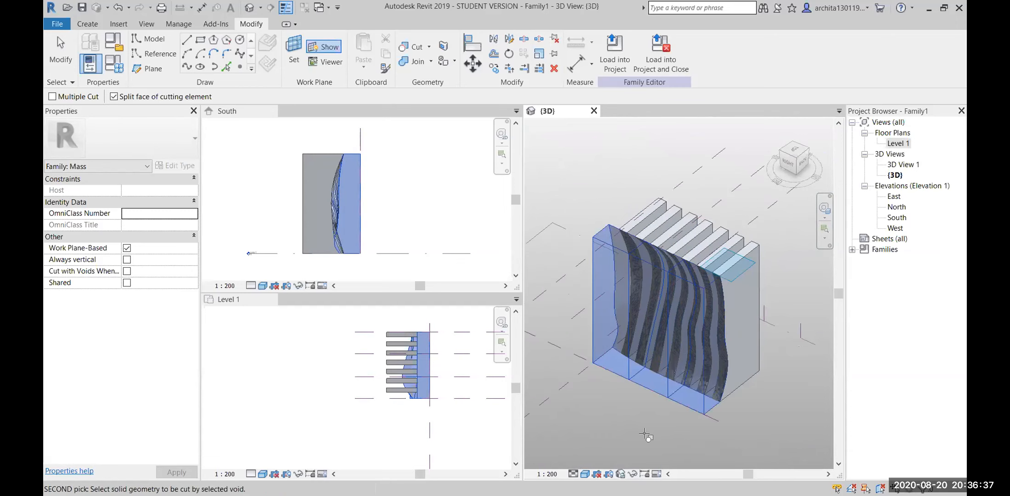
{"action": "left_click", "coordinate": [737, 343]}
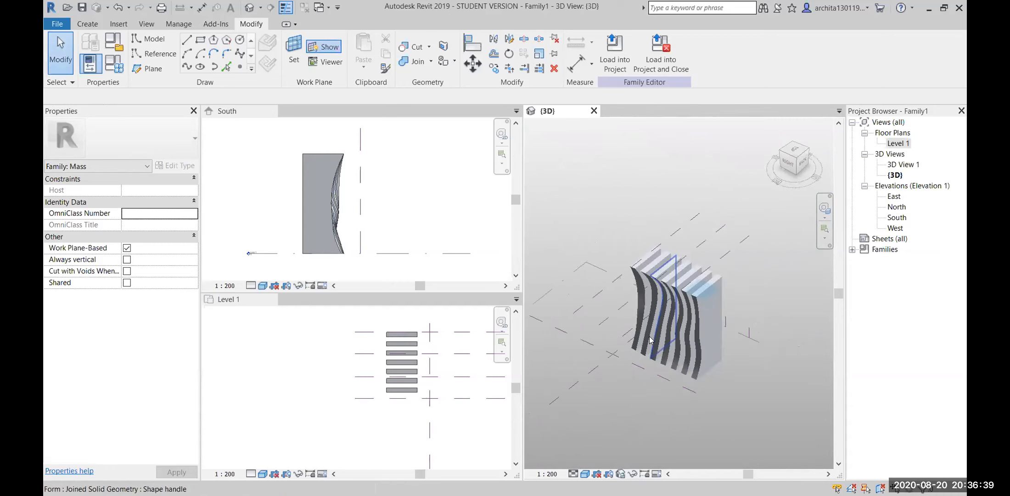
Undo the void cuts on all slab forms.
{"action": "middle_click_drag", "start_coordinate": [650, 337], "coordinate": [809, 332], "text": "shift"}
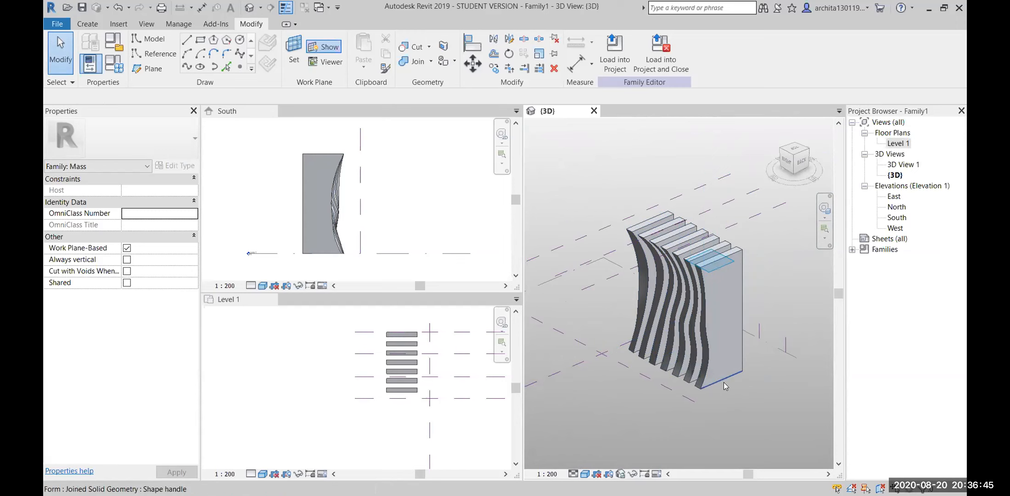
{"action": "left_click_drag", "start_coordinate": [720, 382], "coordinate": [686, 365]}
{"action": "key", "text": "ctrl+z"}
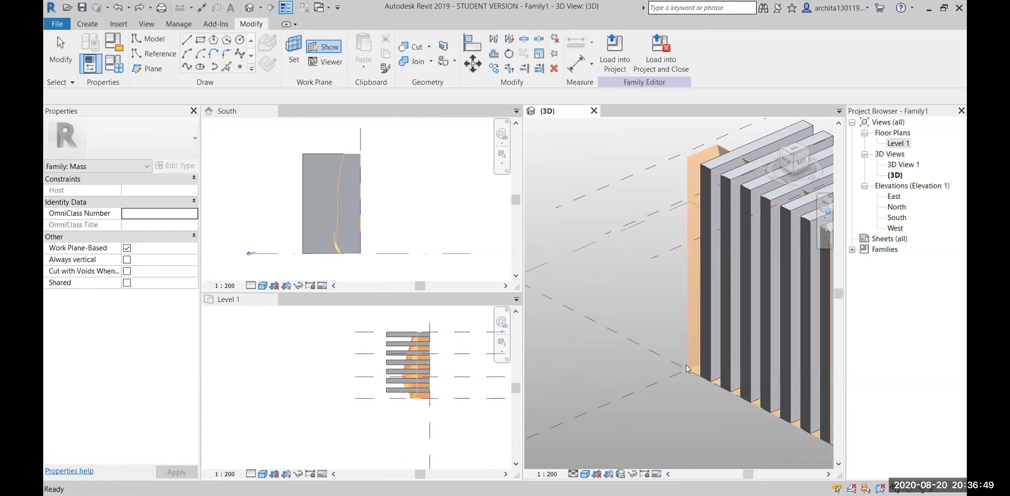
{"action": "scroll", "coordinate": [594, 291], "scroll_direction": "down", "scroll_amount": 3}
{"action": "middle_click_drag", "start_coordinate": [718, 218], "coordinate": [674, 221], "text": "shift"}
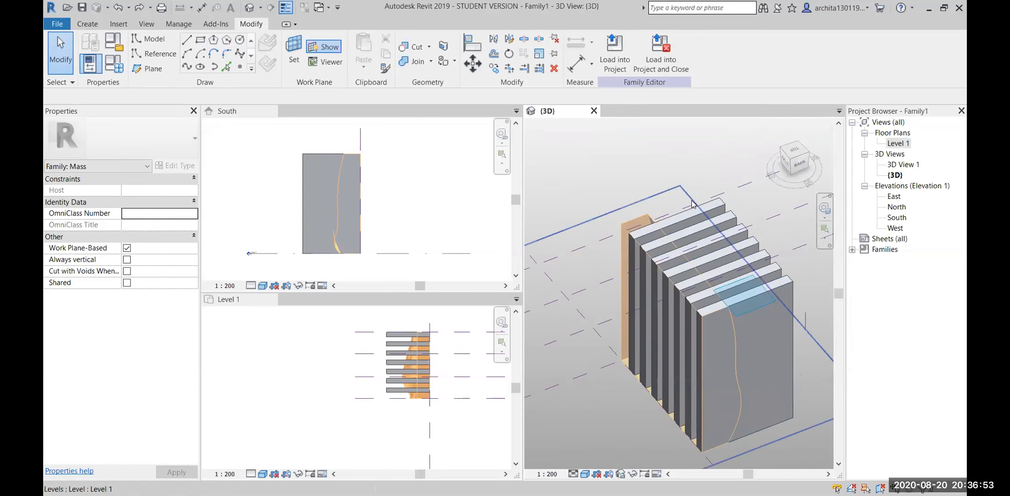
{"action": "mouse_move", "coordinate": [697, 314]}
{"action": "middle_mouse_down", "text": "shift"}
{"action": "mouse_move", "coordinate": [713, 305]}
{"action": "mouse_move", "coordinate": [698, 298]}
{"action": "middle_mouse_up", "text": "shift"}
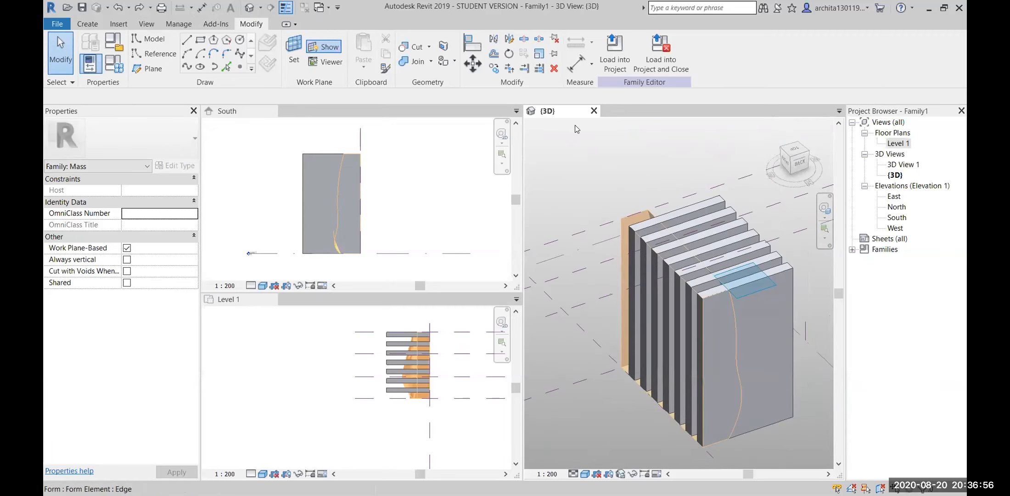
Cut each of the seven slab forms with the void form, working from the slab at the Reference Level plan's lower end to the last one.
{"action": "left_click", "coordinate": [411, 47]}
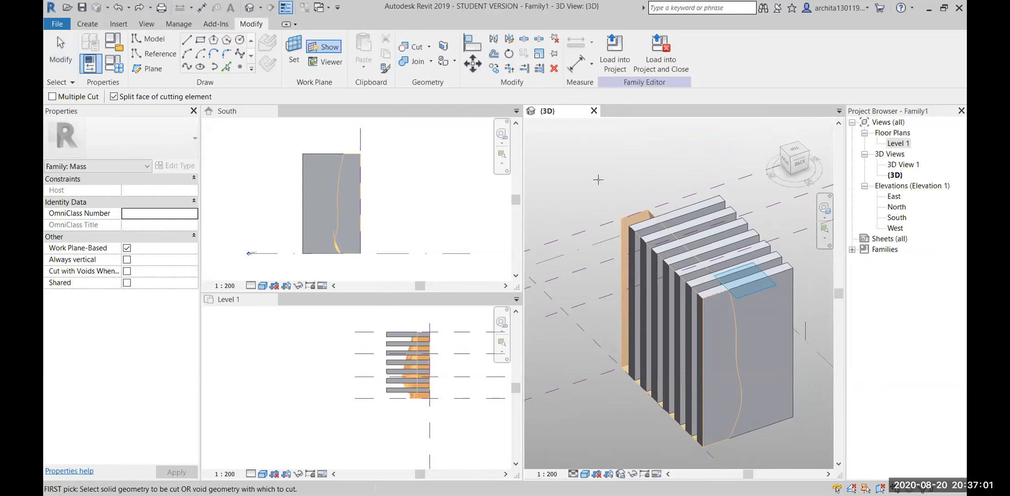
{"action": "left_click", "coordinate": [647, 212]}
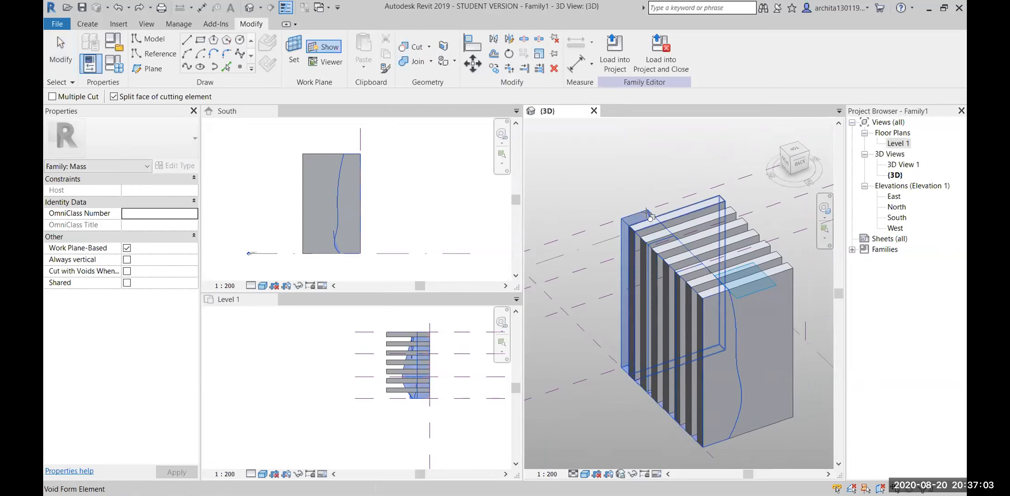
{"action": "left_click", "coordinate": [682, 210]}
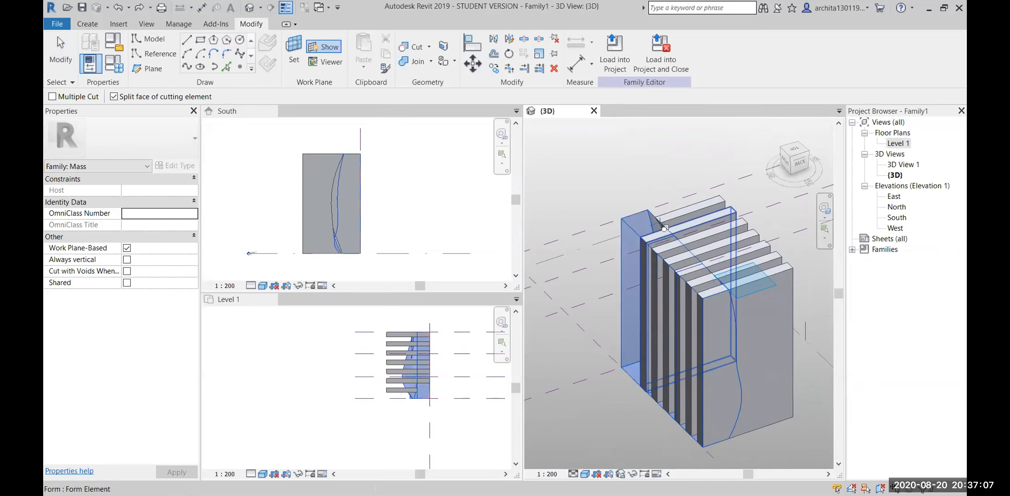
{"action": "left_click", "coordinate": [711, 222]}
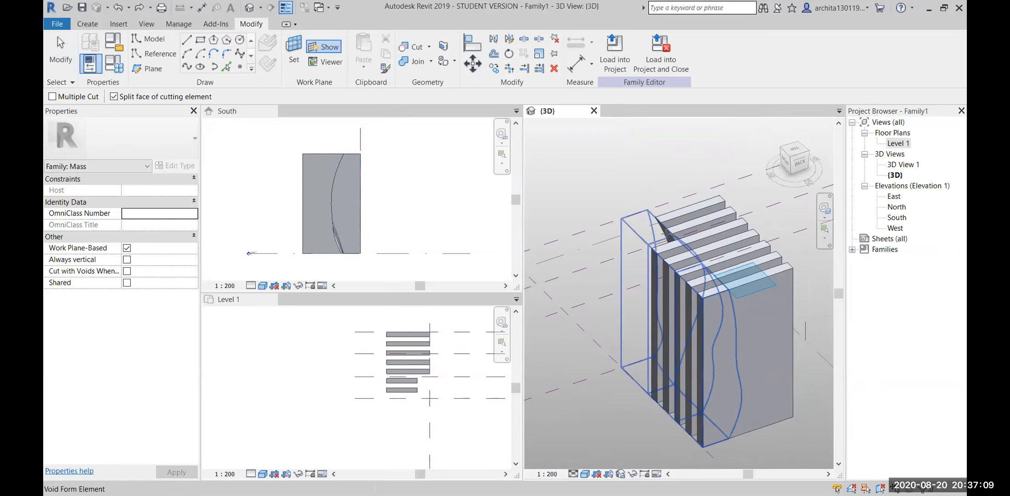
{"action": "left_click", "coordinate": [698, 235]}
{"action": "left_click", "coordinate": [678, 245]}
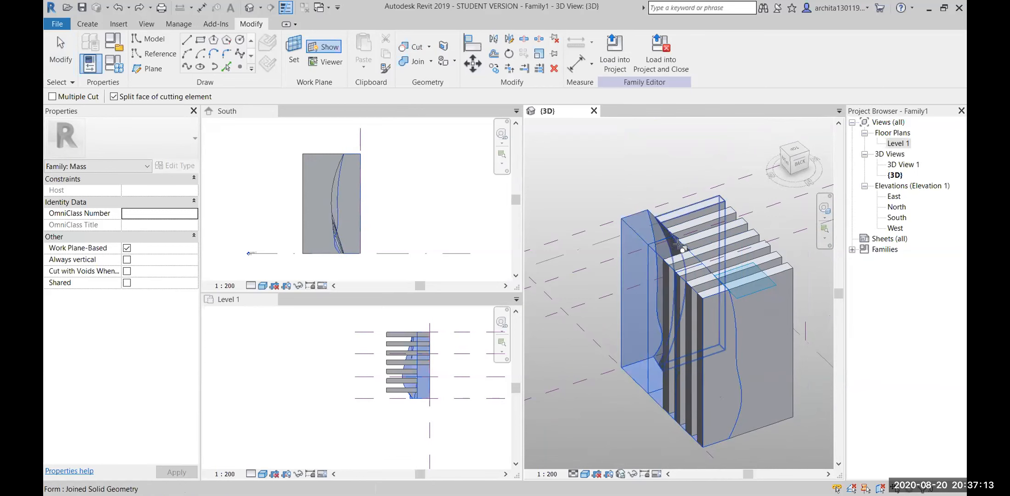
{"action": "left_click", "coordinate": [712, 242]}
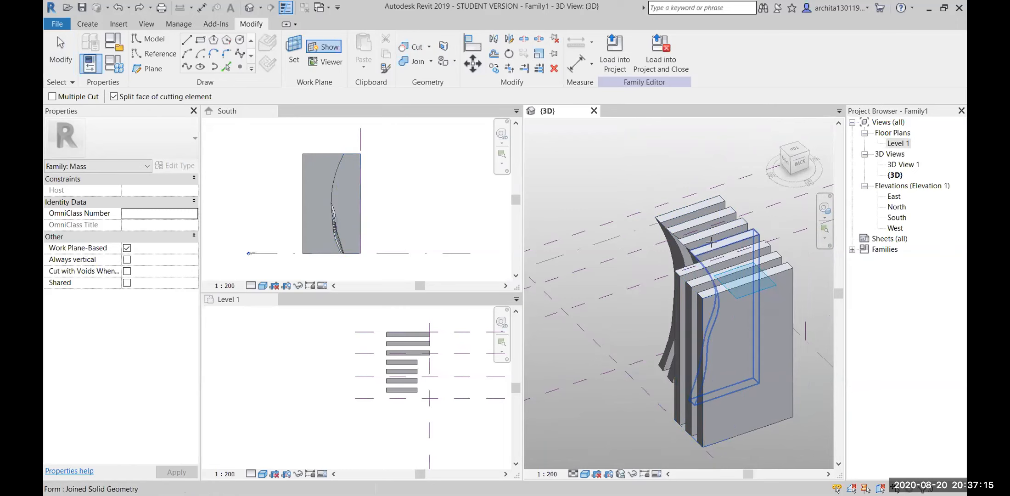
{"action": "left_click", "coordinate": [690, 258]}
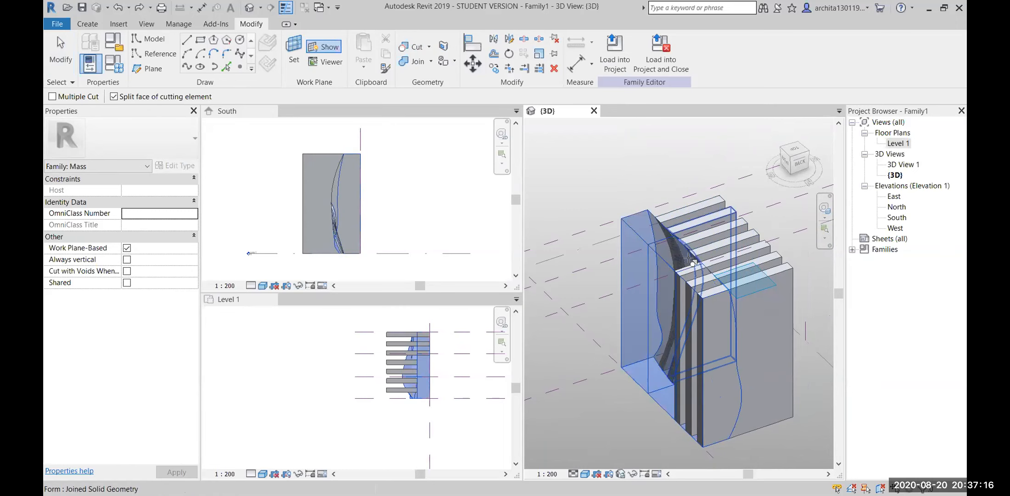
{"action": "left_click", "coordinate": [720, 257]}
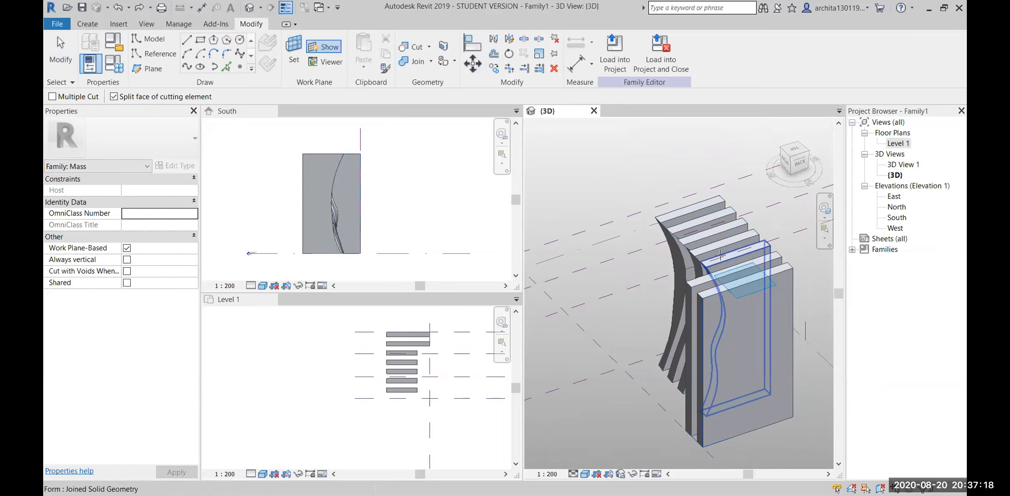
{"action": "left_click", "coordinate": [657, 220]}
{"action": "left_click", "coordinate": [652, 214]}
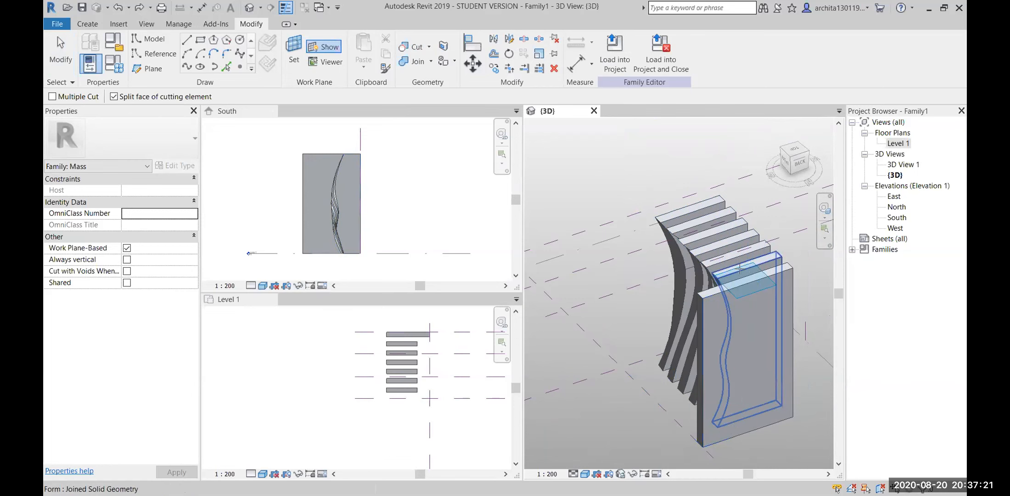
{"action": "left_click", "coordinate": [653, 214]}
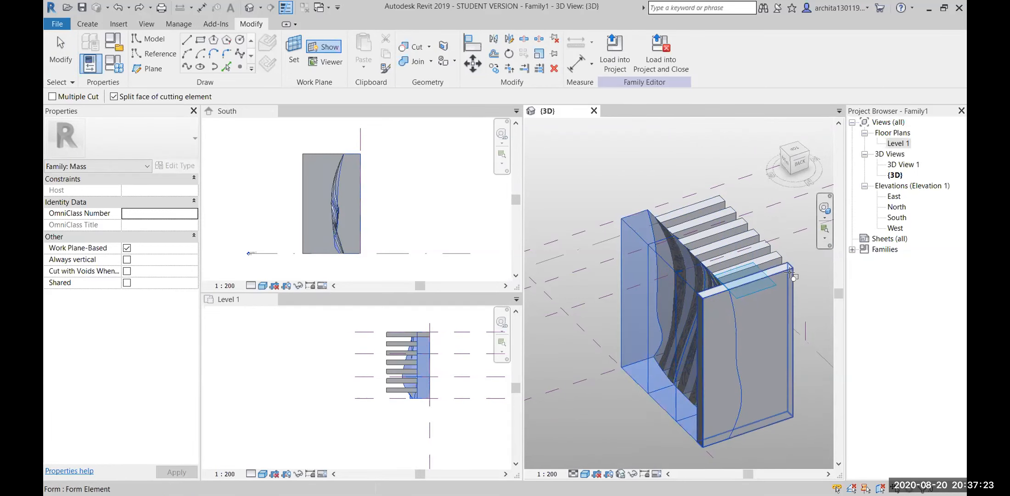
{"action": "left_click", "coordinate": [774, 334]}
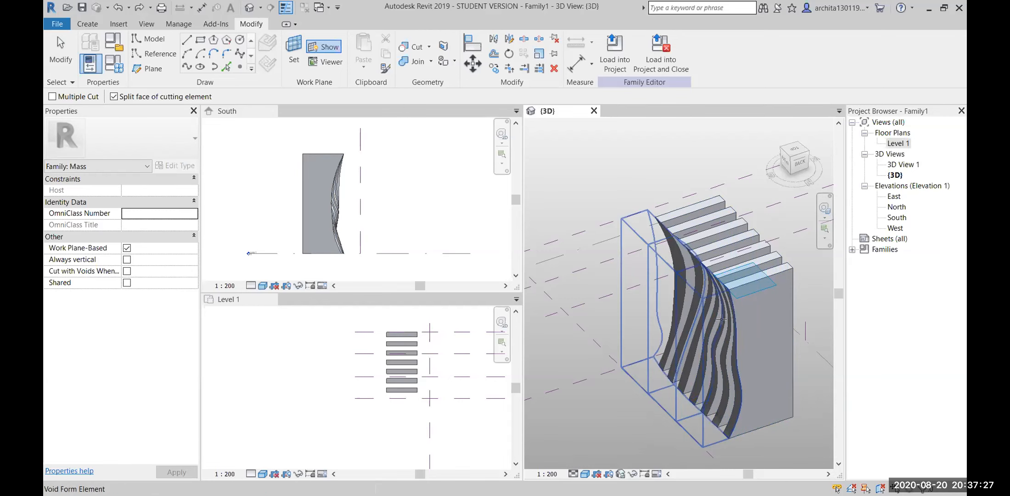
Inspect the wavy front faces of the cut slabs and how the void form overlaps them.
{"action": "middle_click_drag", "start_coordinate": [672, 376], "coordinate": [693, 394], "text": "shift"}
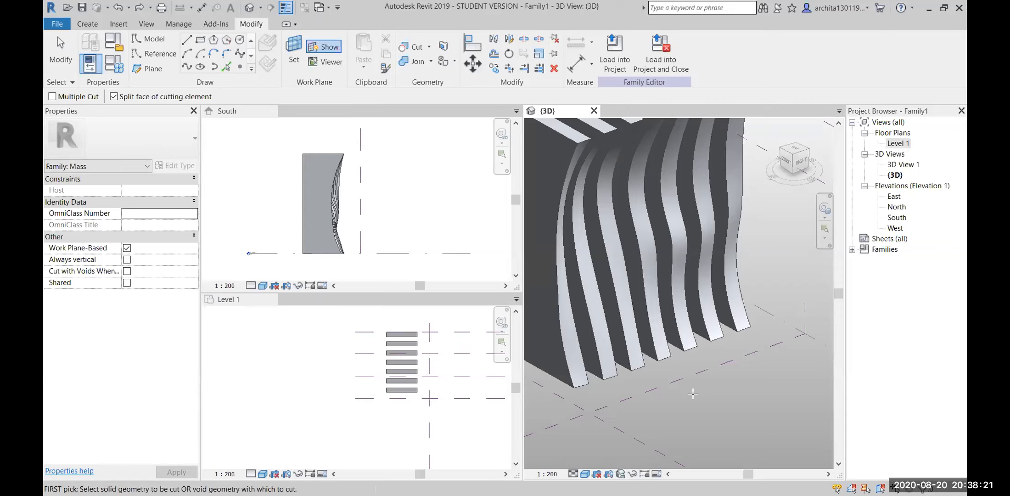
{"action": "scroll", "coordinate": [624, 416], "scroll_direction": "down", "scroll_amount": 3}
{"action": "middle_click_drag", "start_coordinate": [629, 220], "coordinate": [652, 258]}
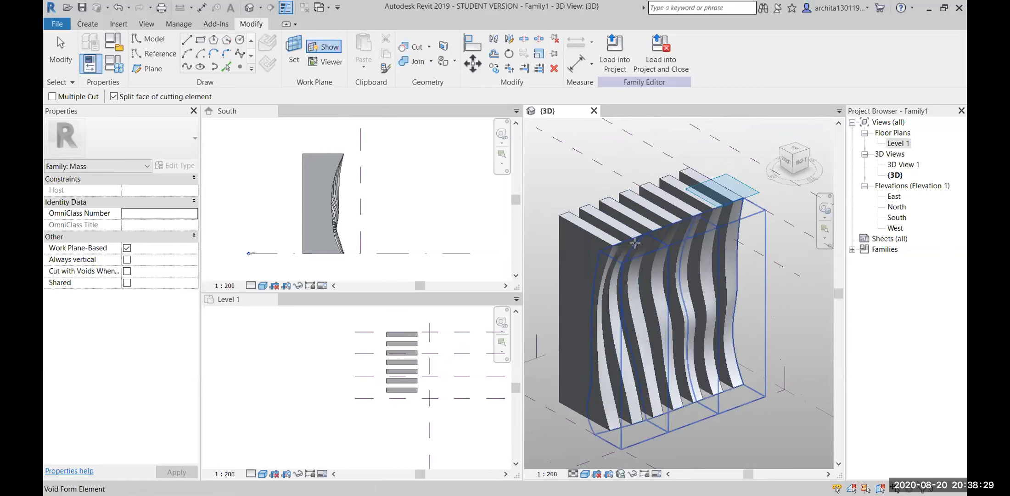
{"action": "left_click", "coordinate": [626, 255]}
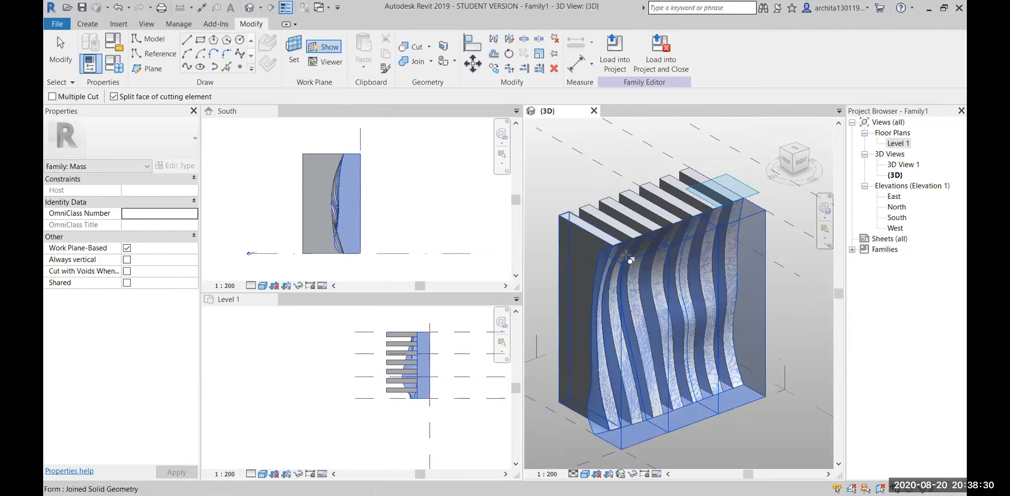
{"action": "left_click", "coordinate": [599, 233]}
{"action": "left_click", "coordinate": [664, 246]}
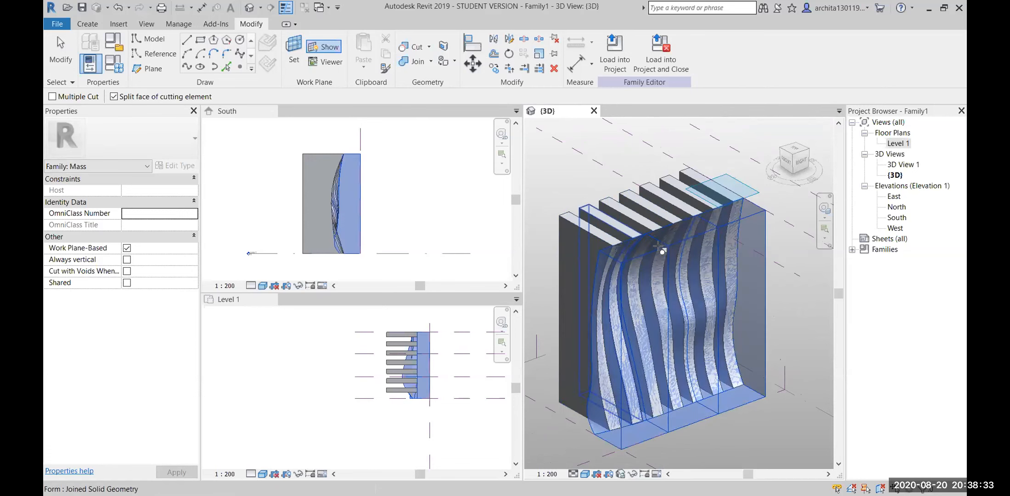
Undo the repeated void cuts so the slab forms are whole again.
{"action": "left_click", "coordinate": [622, 225]}
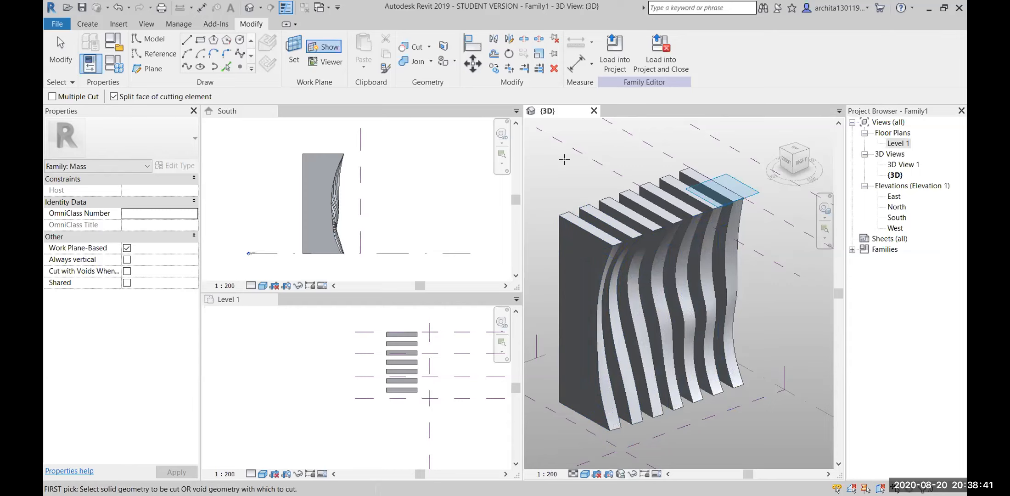
{"action": "left_click", "coordinate": [678, 259]}
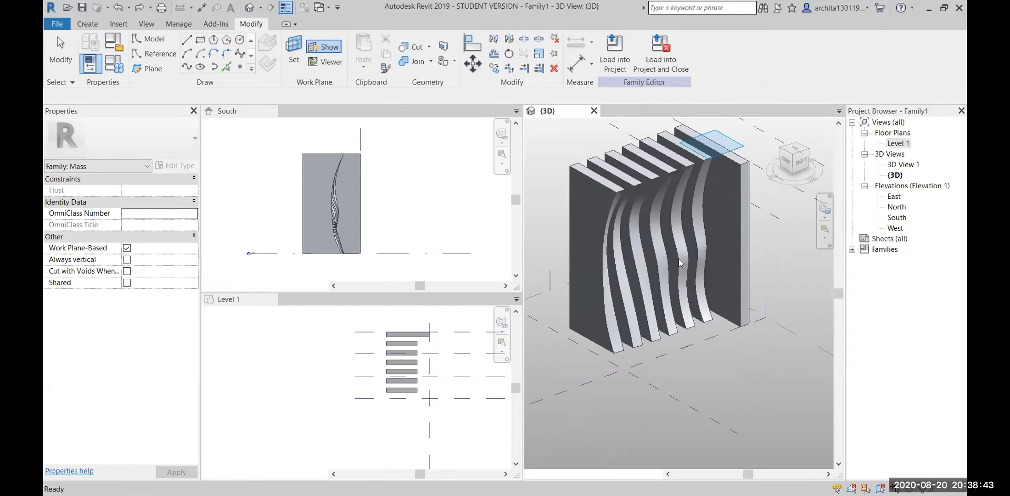
{"action": "key", "text": "ctrl+z"}
Cut the first three slab forms with the void form, starting from the nearest slab in the 3D view.
{"action": "key", "text": "c"}
{"action": "key", "text": "g"}
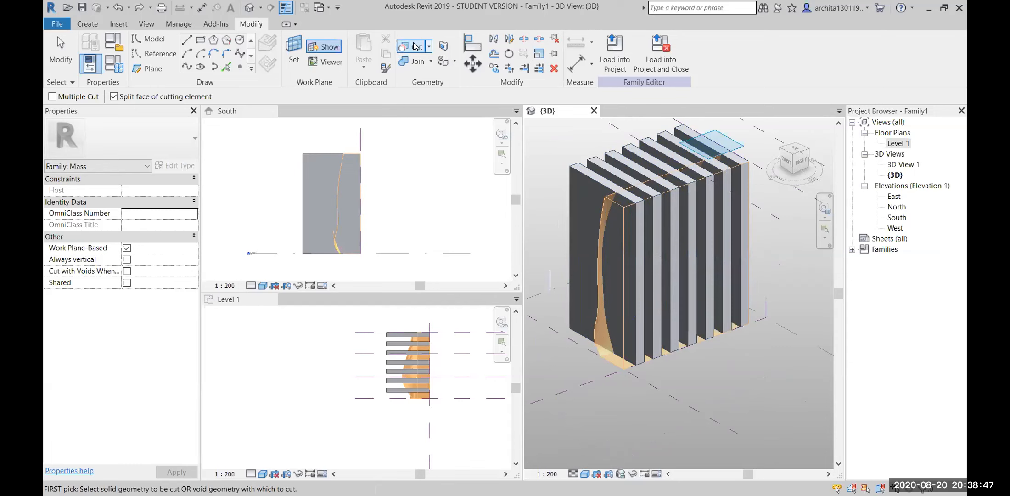
{"action": "scroll", "coordinate": [623, 221], "scroll_direction": "up", "scroll_amount": 3}
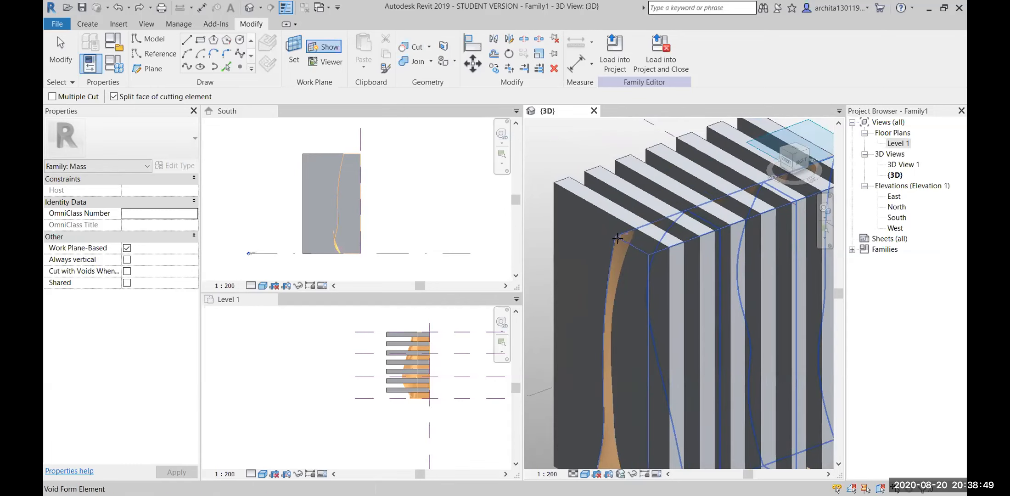
{"action": "left_click", "coordinate": [619, 239]}
{"action": "left_click", "coordinate": [617, 223]}
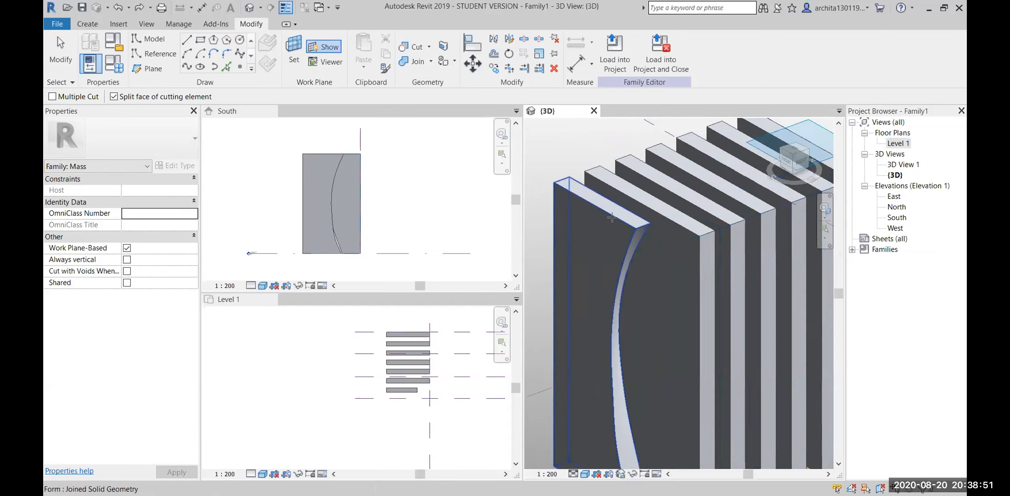
{"action": "left_click", "coordinate": [643, 234]}
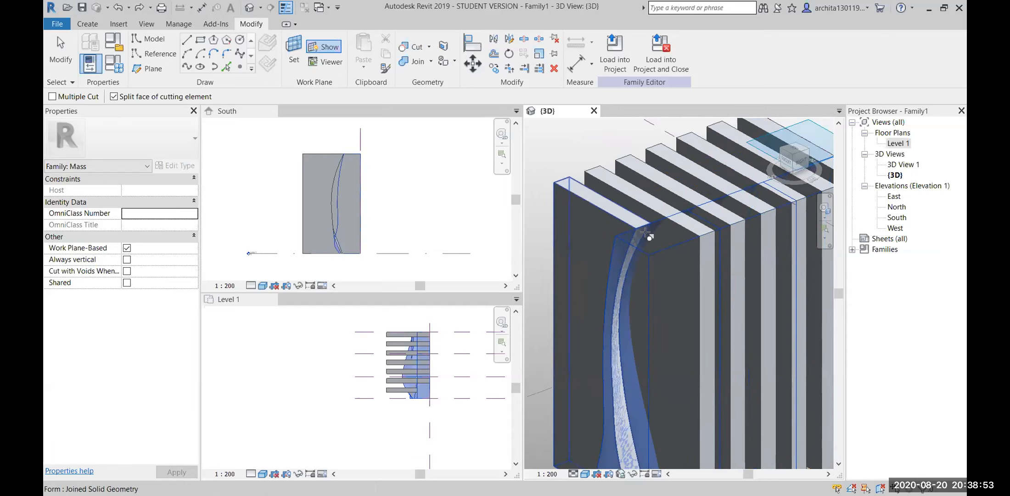
{"action": "left_click", "coordinate": [643, 202]}
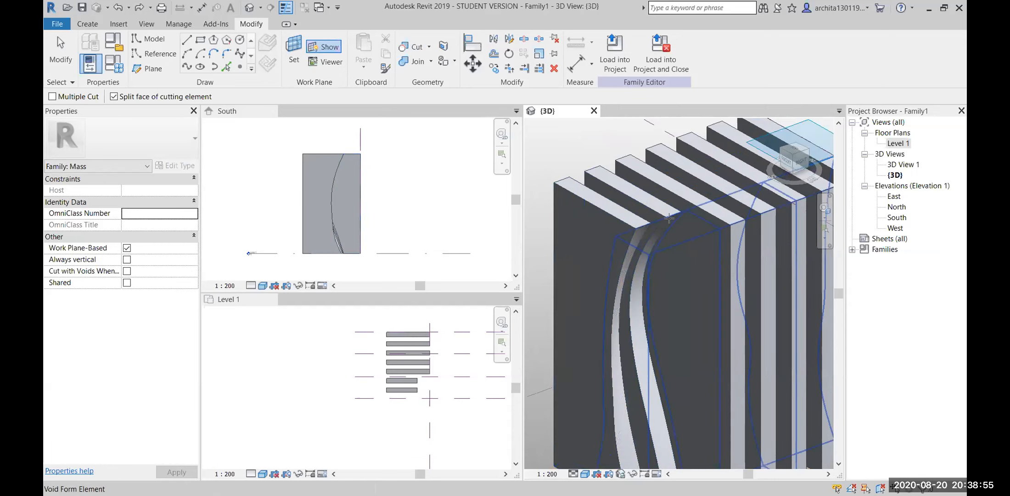
{"action": "left_click", "coordinate": [669, 218]}
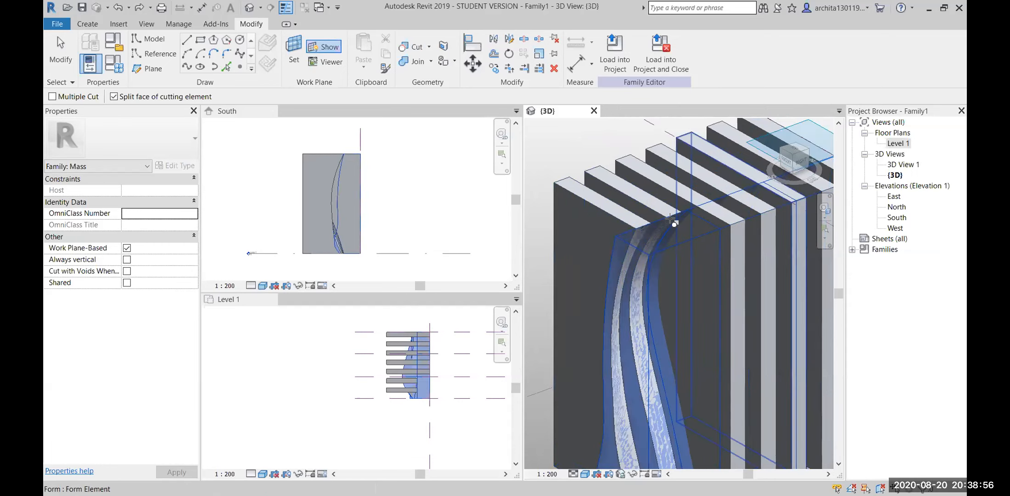
{"action": "left_click", "coordinate": [677, 193]}
Cut the remaining four slab forms with the void form, working toward the far end of the row.
{"action": "scroll", "coordinate": [677, 194], "scroll_direction": "down", "scroll_amount": 5}
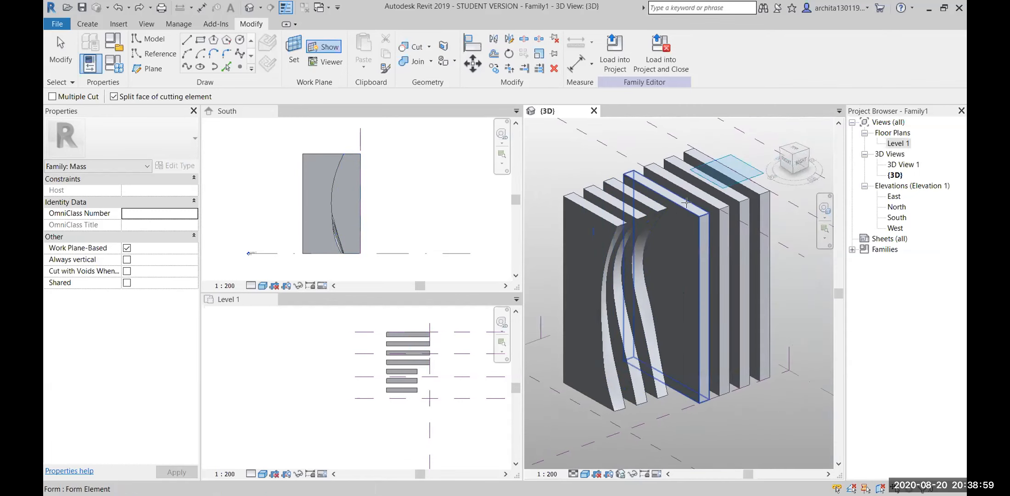
{"action": "left_click", "coordinate": [666, 209]}
{"action": "left_click", "coordinate": [692, 206]}
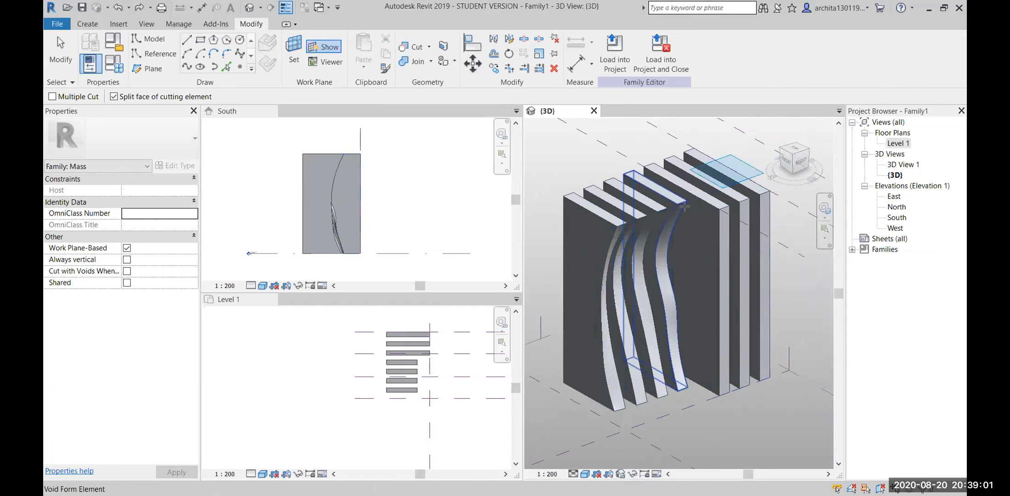
{"action": "left_click", "coordinate": [690, 203]}
{"action": "left_click", "coordinate": [696, 192]}
{"action": "left_click", "coordinate": [712, 196]}
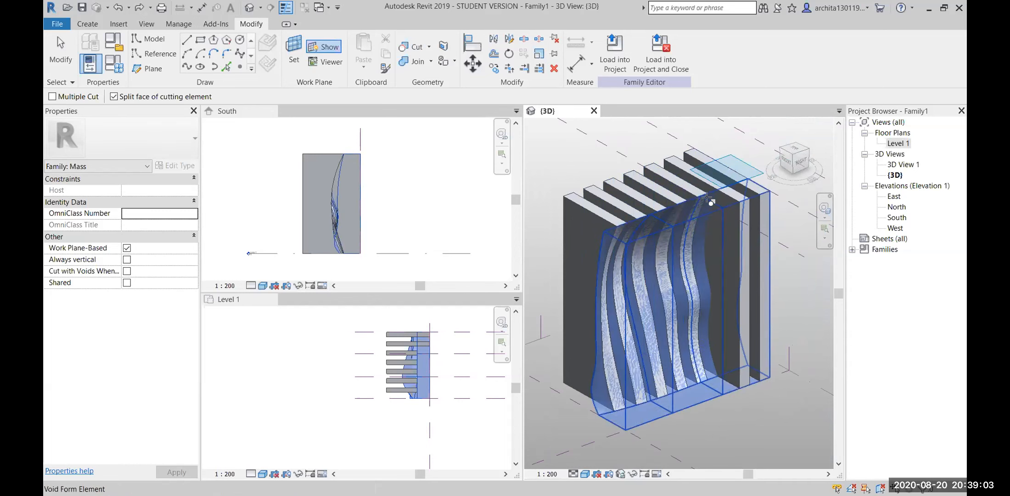
{"action": "left_click", "coordinate": [706, 185]}
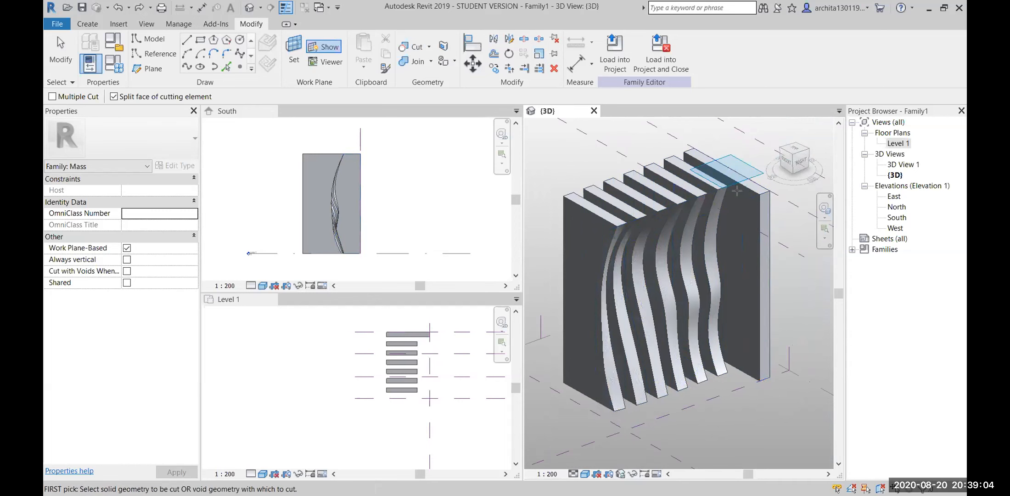
{"action": "left_click", "coordinate": [711, 194]}
{"action": "left_click", "coordinate": [749, 257]}
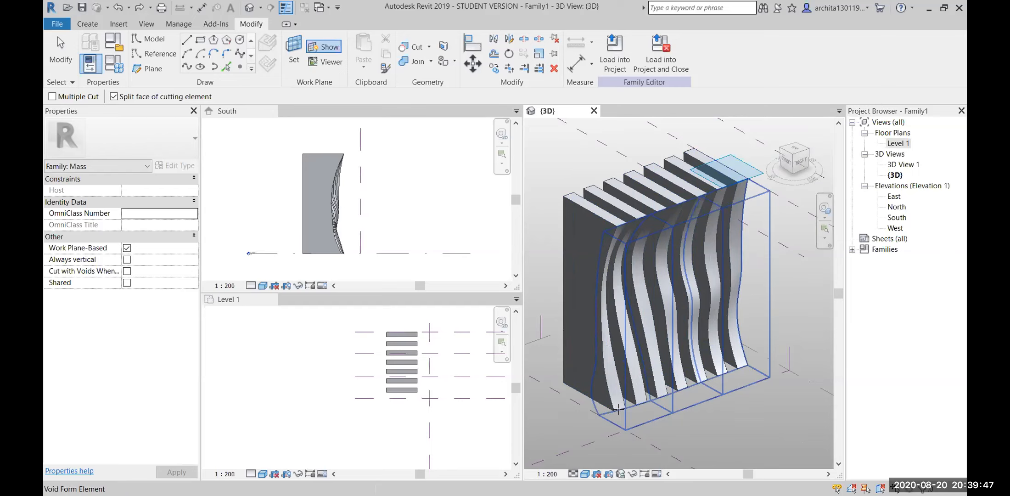
Undo the void cuts on all seven slab forms.
{"action": "key", "text": "Delete"}
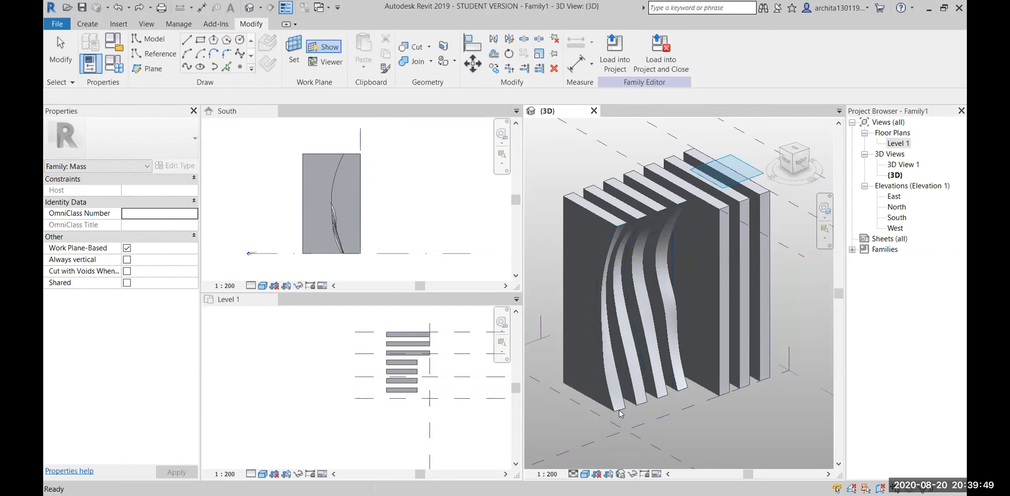
{"action": "scroll", "coordinate": [619, 411], "scroll_direction": "up", "scroll_amount": 4}
{"action": "key", "text": "ctrl+z"}
{"action": "scroll", "coordinate": [619, 414], "scroll_direction": "down", "scroll_amount": 4}
Restart Cut Geometry and cut the three nearest slab forms with the void form.
{"action": "key", "text": "c"}
{"action": "key", "text": "g"}
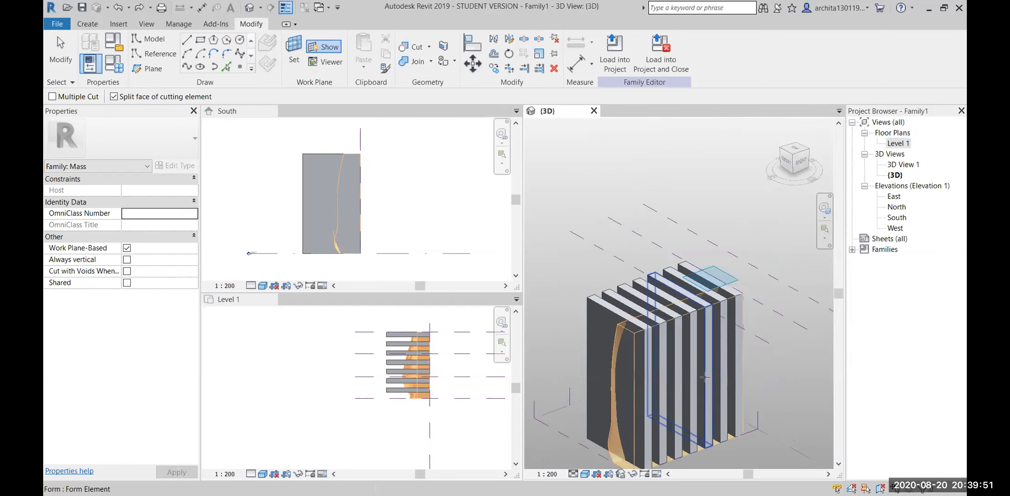
{"action": "scroll", "coordinate": [794, 316], "scroll_direction": "up", "scroll_amount": 2}
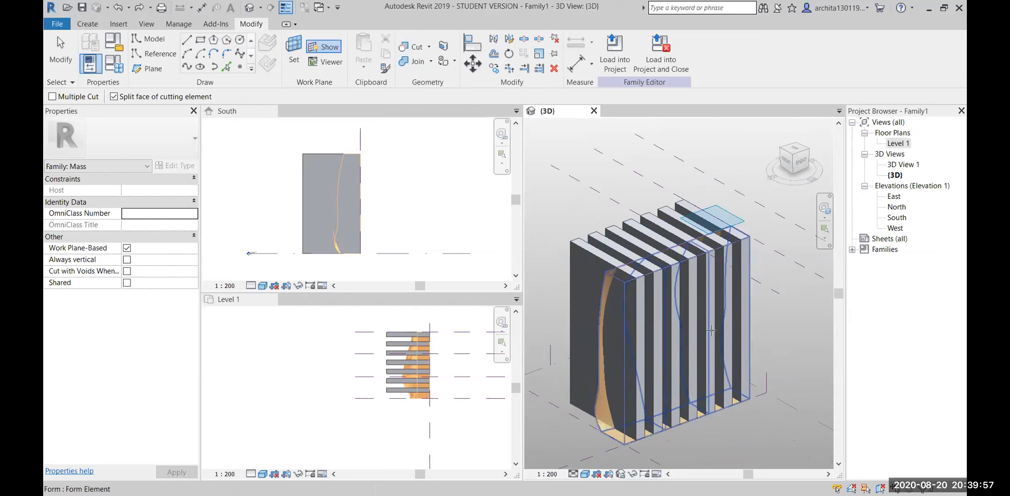
{"action": "left_click", "coordinate": [614, 273]}
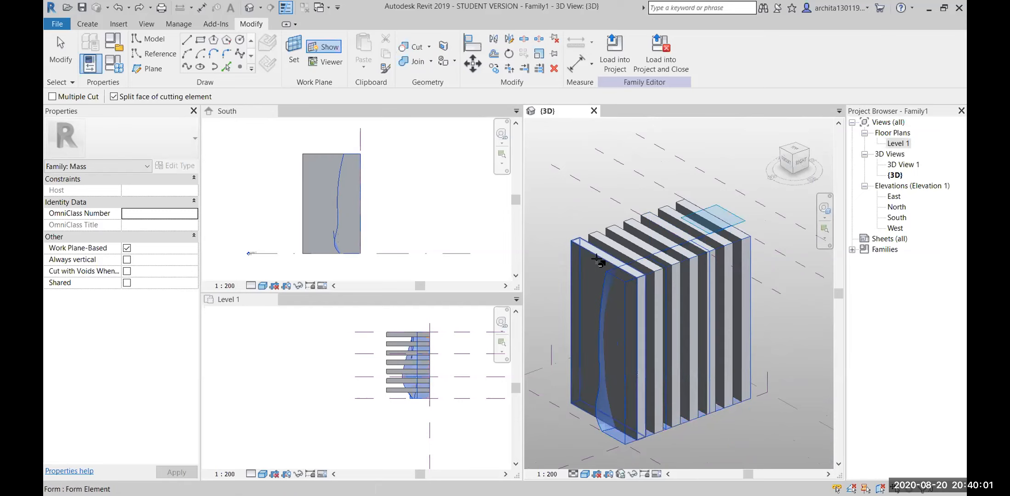
{"action": "left_click", "coordinate": [597, 260]}
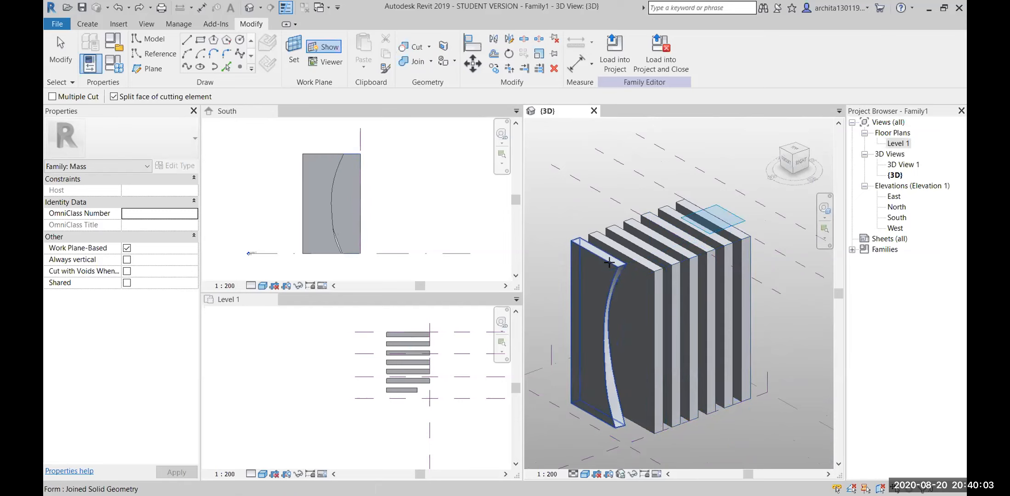
{"action": "left_click", "coordinate": [615, 250]}
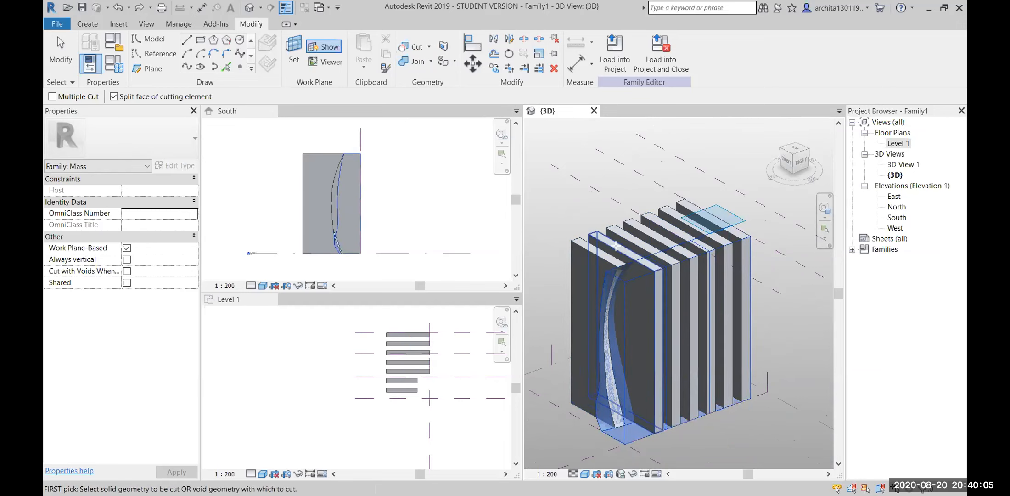
{"action": "left_click", "coordinate": [648, 259]}
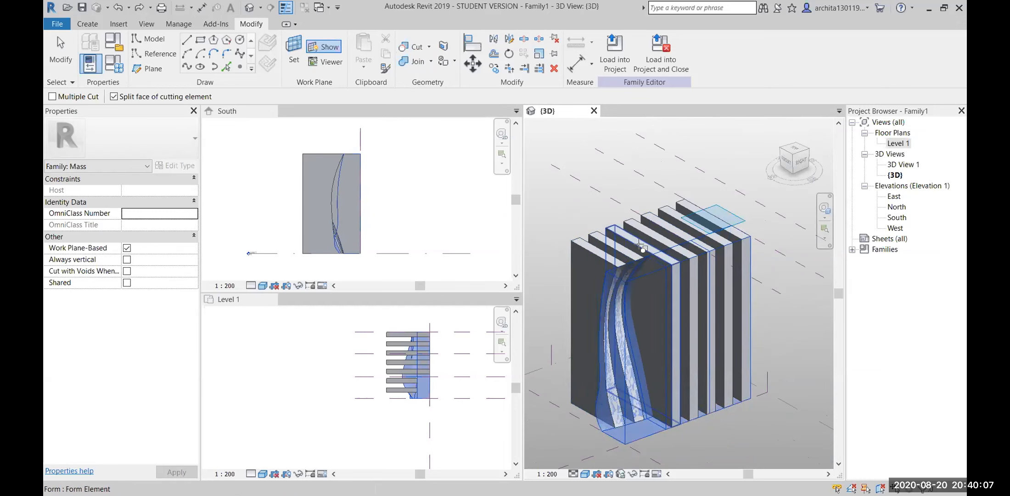
{"action": "left_click", "coordinate": [638, 244]}
Cut the four uncut slab forms with the void form to complete the wavy façade.
{"action": "left_click", "coordinate": [650, 255]}
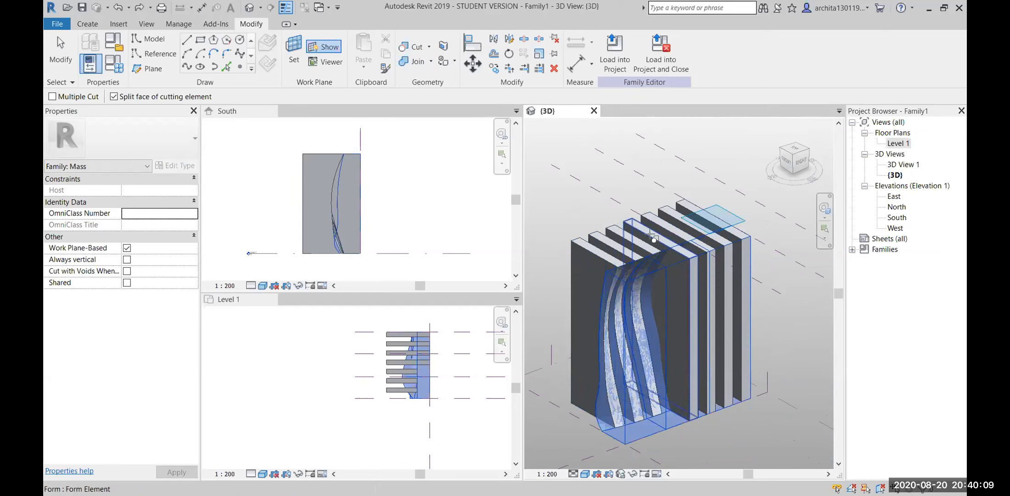
{"action": "left_click", "coordinate": [661, 251]}
{"action": "left_click", "coordinate": [668, 253]}
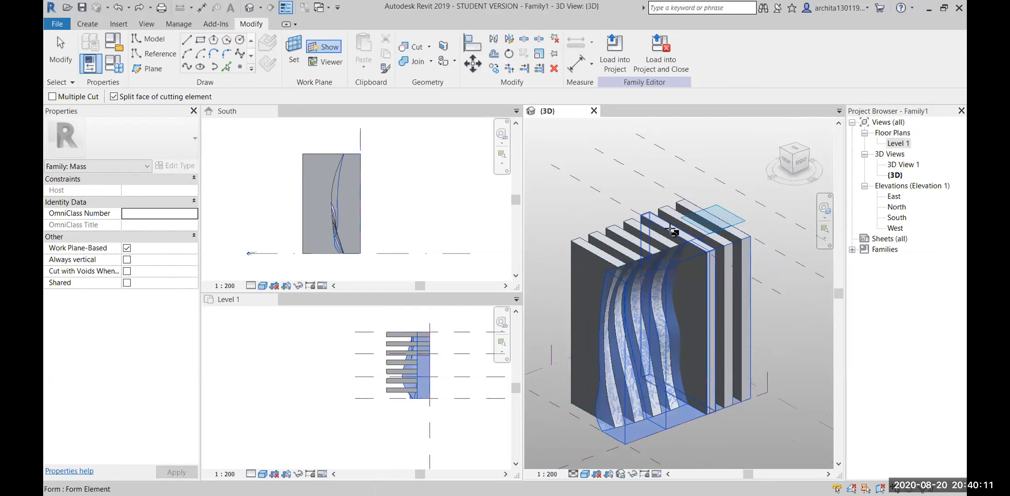
{"action": "left_click", "coordinate": [673, 234]}
{"action": "left_click", "coordinate": [680, 243]}
{"action": "left_click", "coordinate": [681, 216]}
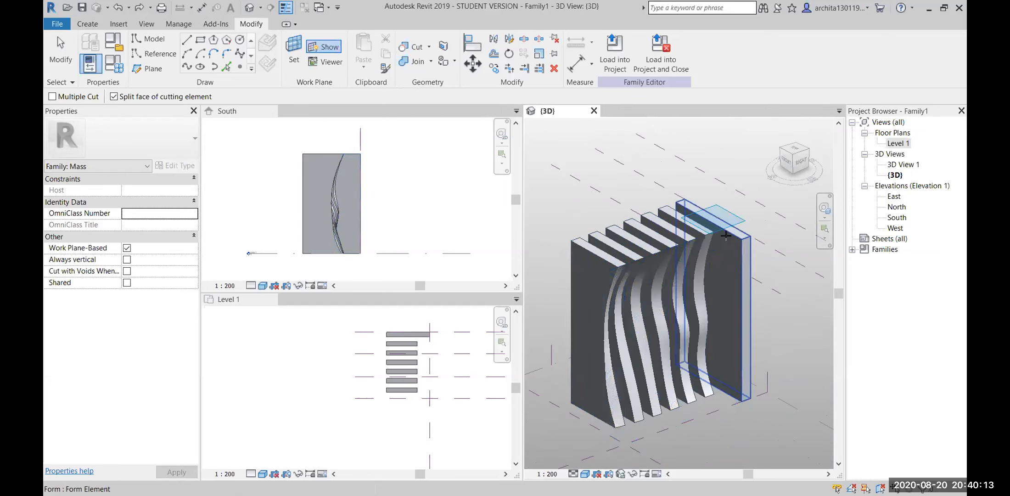
{"action": "left_click", "coordinate": [720, 236]}
{"action": "left_click", "coordinate": [694, 209]}
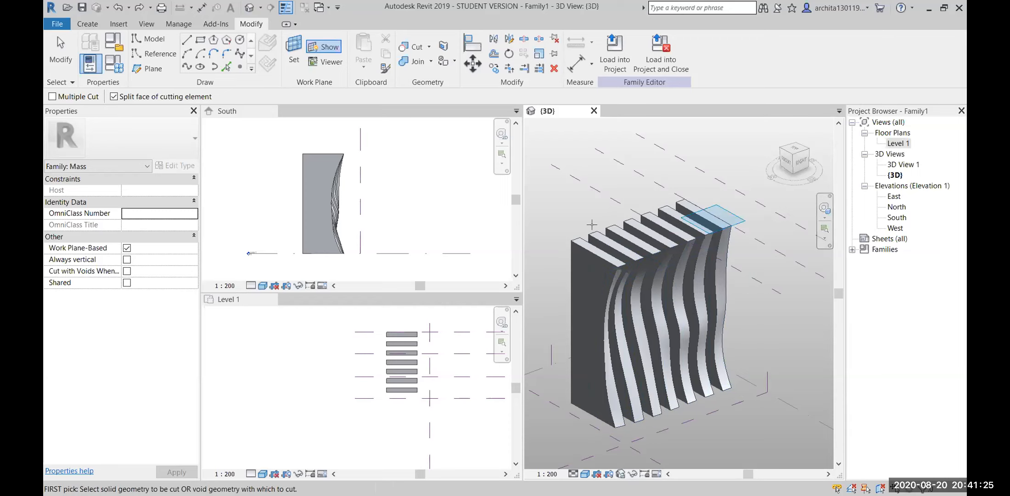
{"action": "left_click", "coordinate": [414, 47]}
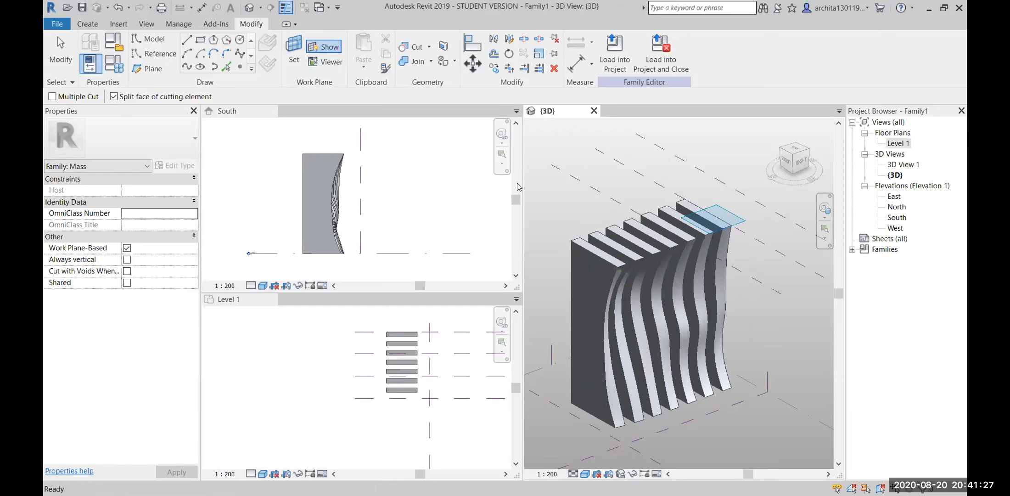
{"action": "left_click", "coordinate": [604, 255]}
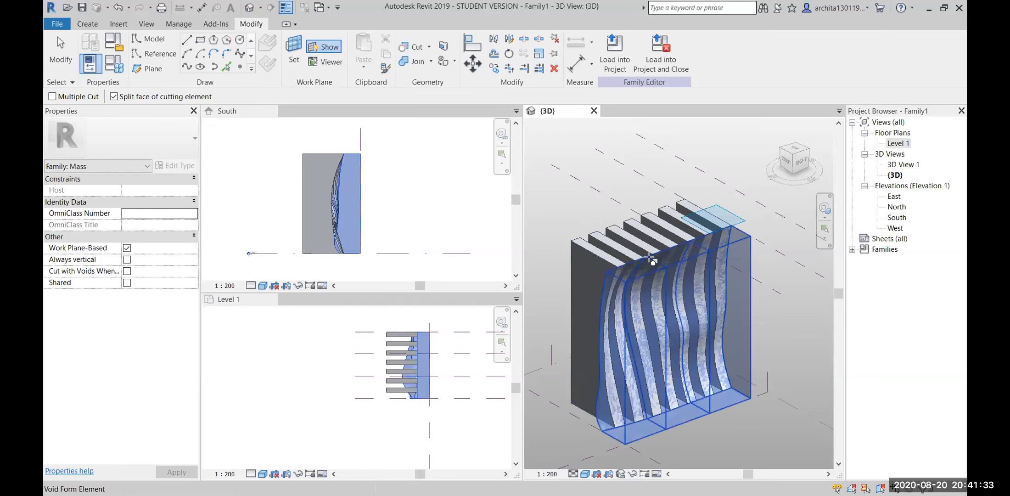
{"action": "left_click", "coordinate": [624, 247]}
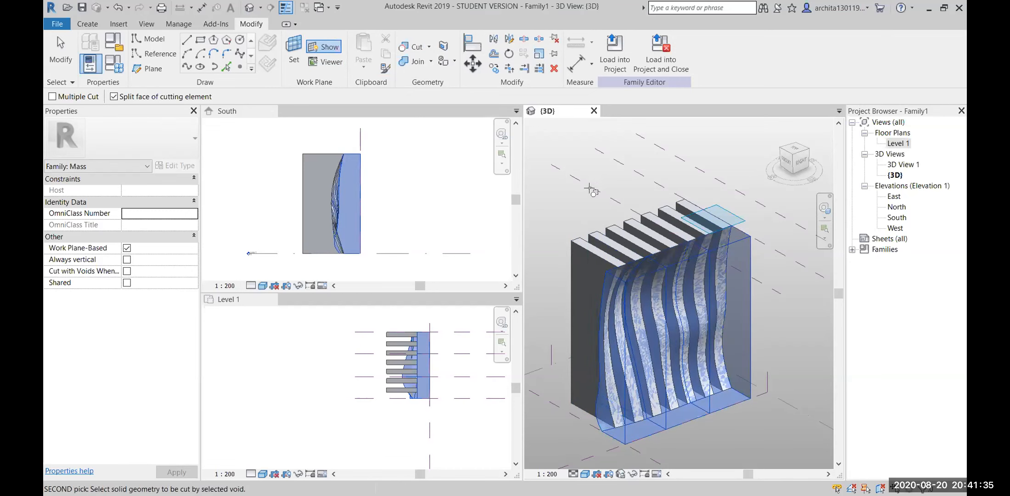
{"action": "key", "text": "Escape"}
{"action": "key", "text": "Escape"}
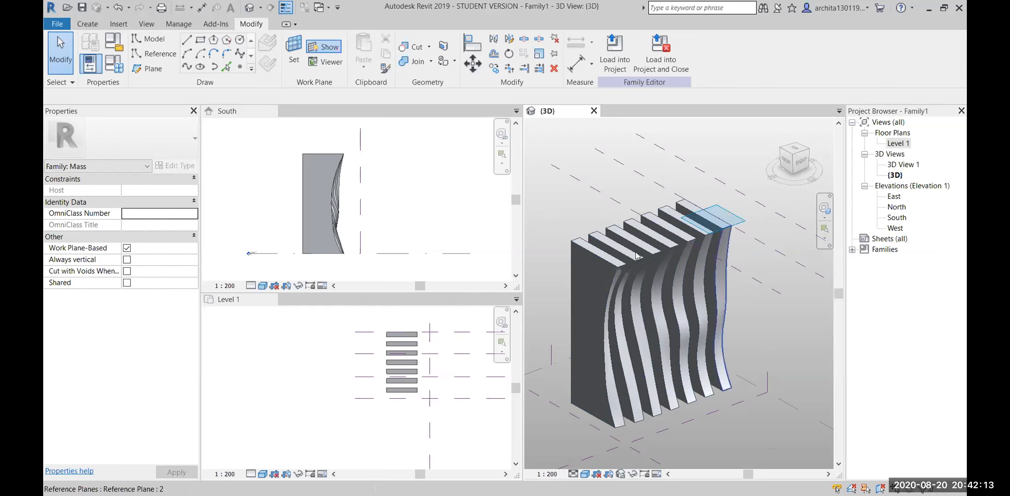
Close the 3D view and arrange the remaining open views as tabs.
{"action": "scroll", "coordinate": [726, 181], "scroll_direction": "down", "scroll_amount": 1}
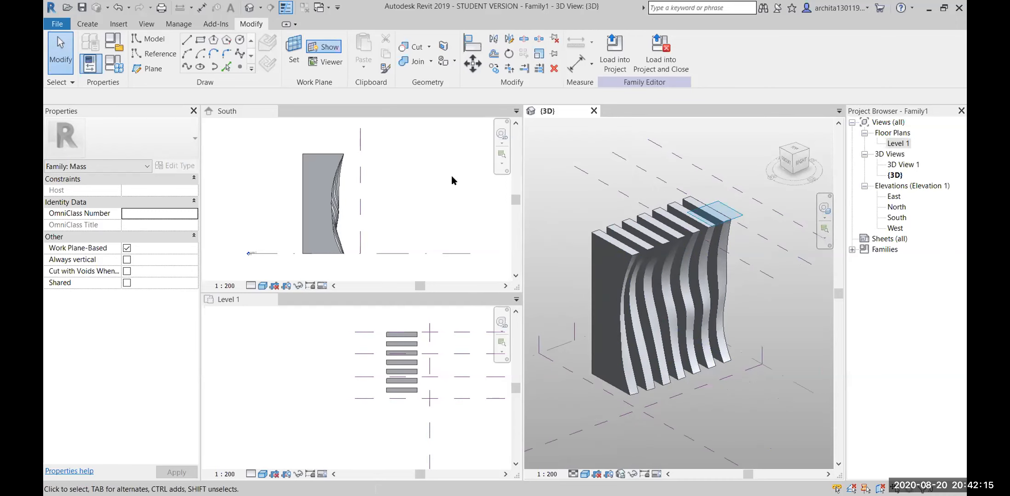
{"action": "left_click", "coordinate": [593, 110]}
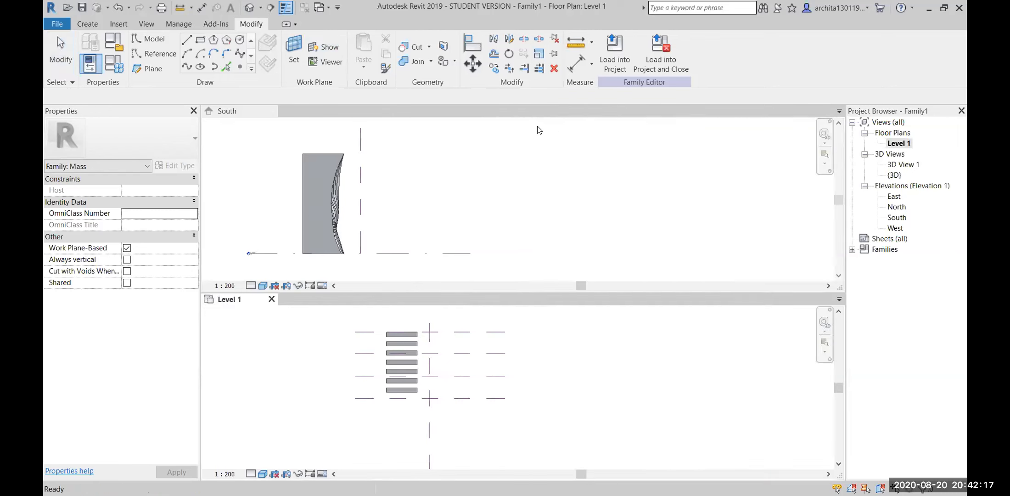
{"action": "left_click", "coordinate": [146, 23]}
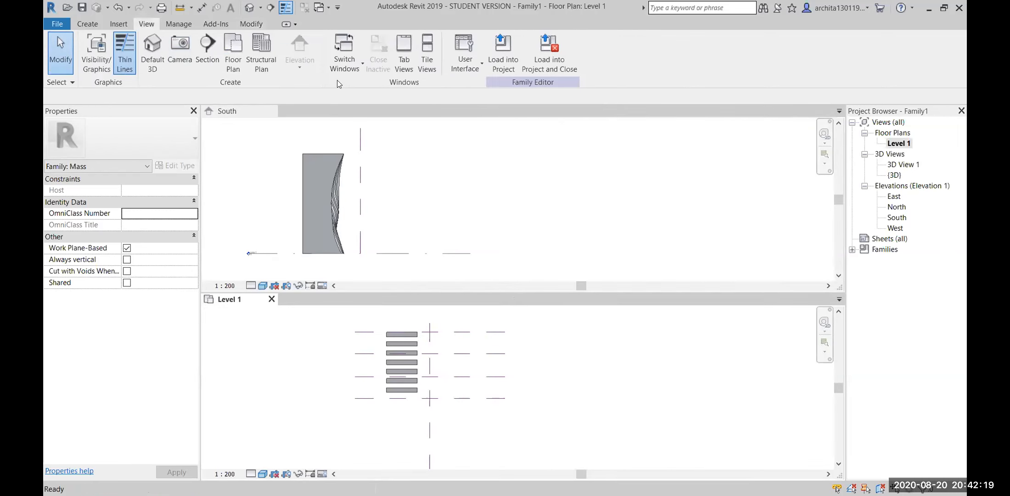
{"action": "left_click", "coordinate": [402, 68]}
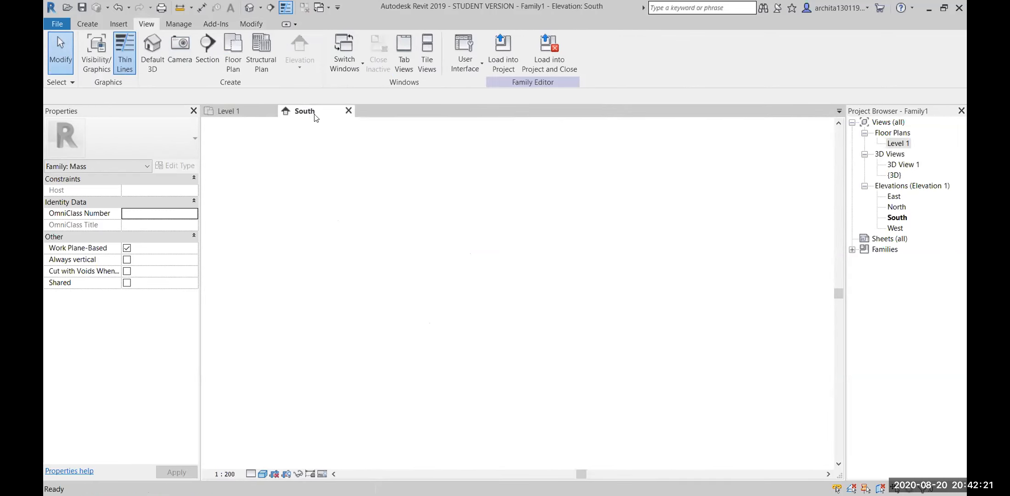
Try to delete the lowest slab form in the Level 1 plan, cancel the deletion and dismiss the save reminder.
{"action": "scroll", "coordinate": [395, 209], "scroll_direction": "down", "scroll_amount": 2}
{"action": "middle_click_drag", "start_coordinate": [395, 209], "coordinate": [381, 239]}
{"action": "scroll", "coordinate": [377, 219], "scroll_direction": "up", "scroll_amount": 3}
{"action": "left_click_drag", "start_coordinate": [357, 153], "coordinate": [417, 255]}
{"action": "scroll", "coordinate": [395, 183], "scroll_direction": "up", "scroll_amount": 2}
{"action": "left_click", "coordinate": [417, 261]}
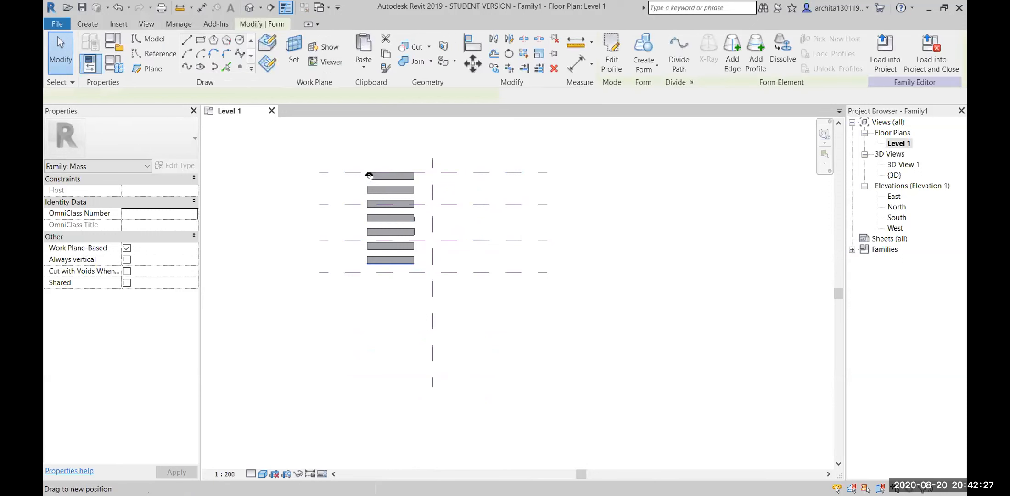
{"action": "key", "text": "Delete"}
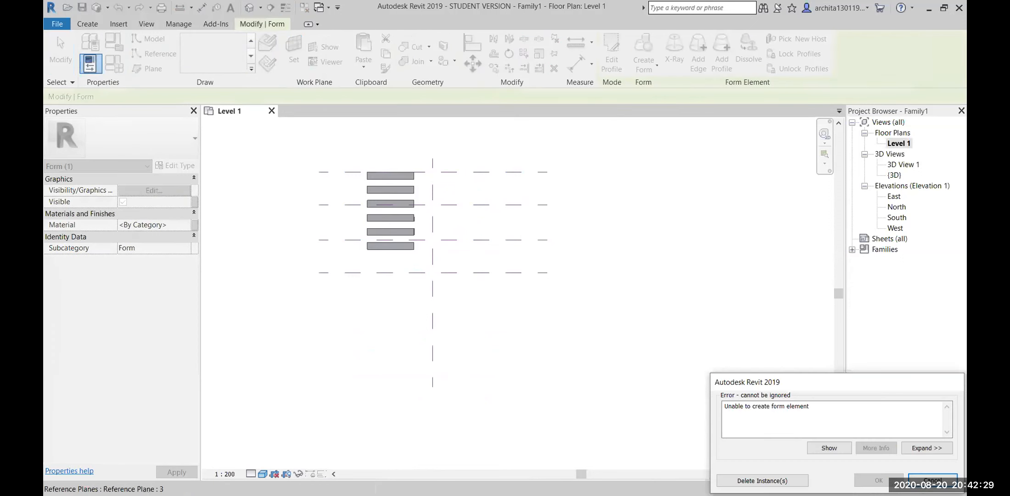
{"action": "key", "text": "Escape"}
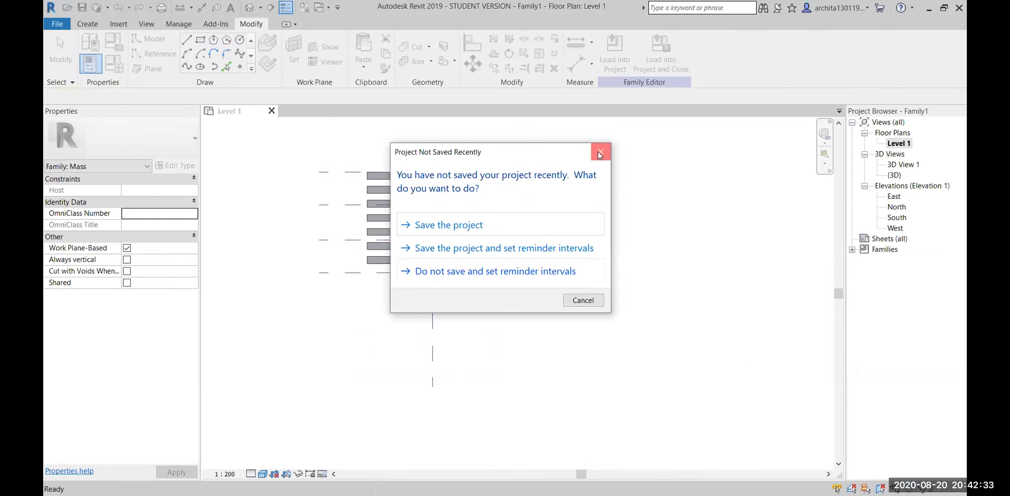
{"action": "left_click", "coordinate": [602, 152]}
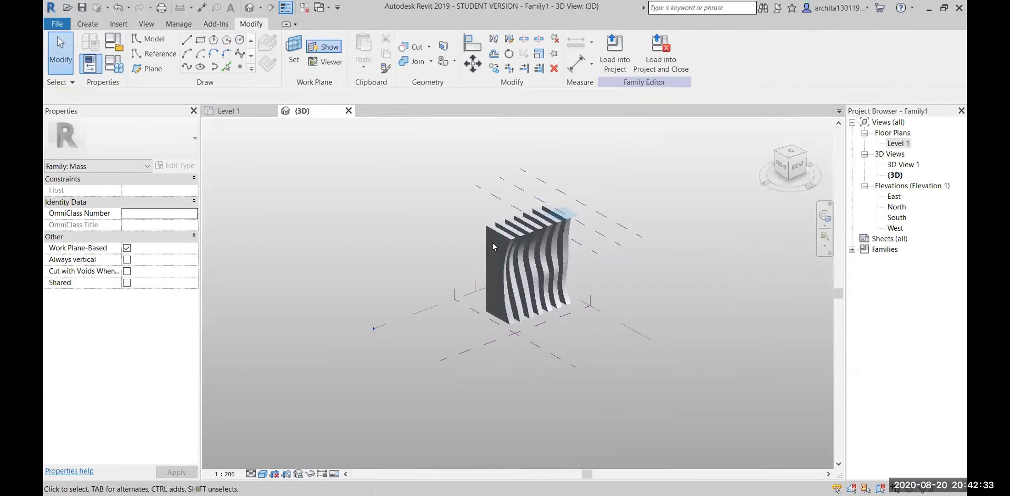
Delete the slab forms and their crosswise reference planes in the 3D view.
{"action": "left_click", "coordinate": [498, 266]}
{"action": "key", "text": "Delete"}
{"action": "key", "text": "Delete"}
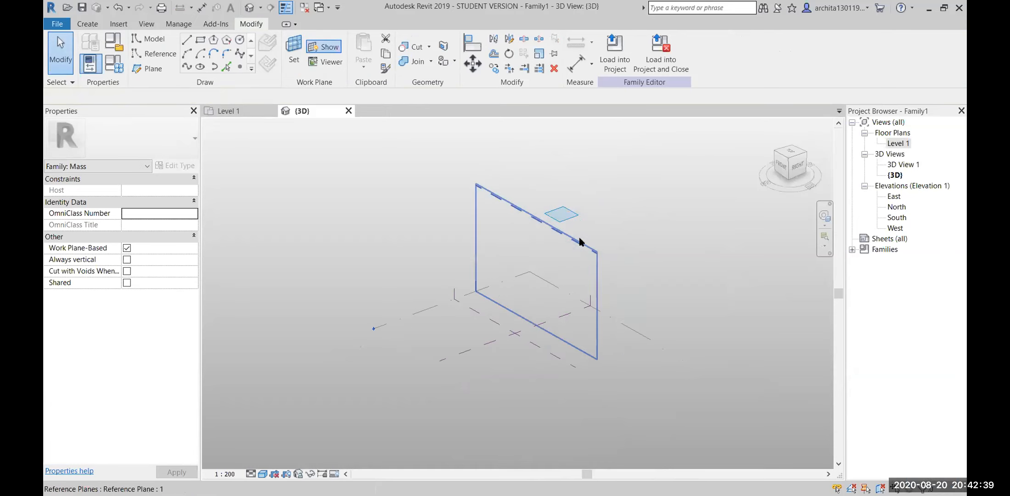
Delete the remaining vertical reference plane in the 3D view and end the delete command.
{"action": "key", "text": "d"}
{"action": "key", "text": "e"}
{"action": "left_click", "coordinate": [575, 242]}
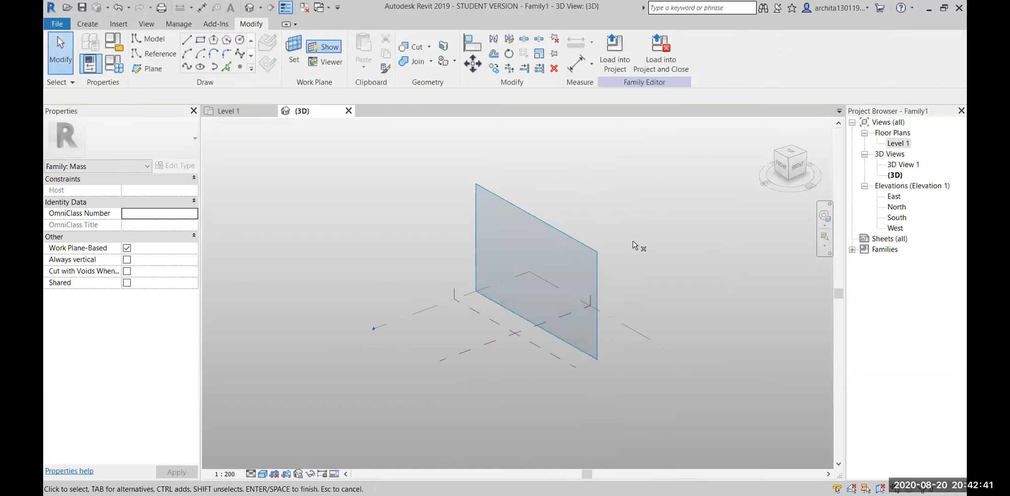
{"action": "key", "text": "Escape"}
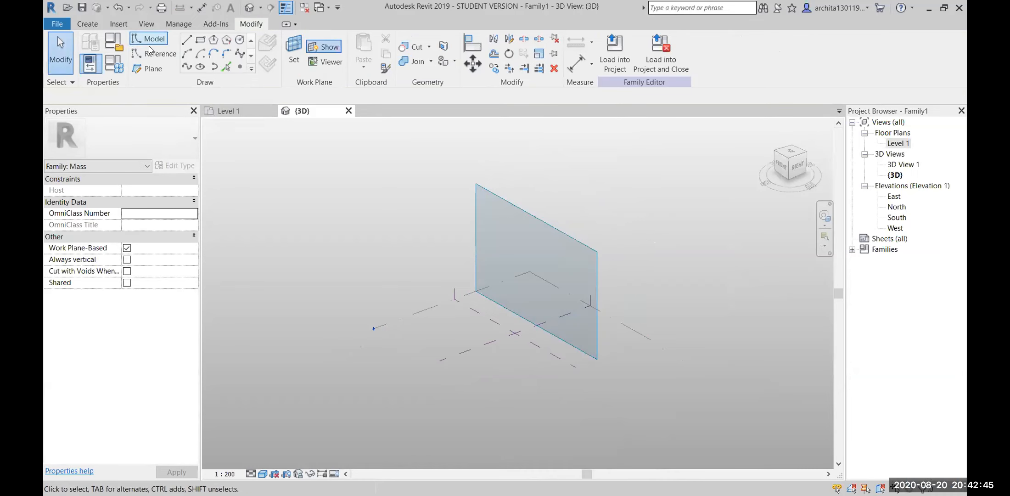
Set the horizontal Level 1 plane as the active work plane in the 3D view.
{"action": "left_click", "coordinate": [285, 54]}
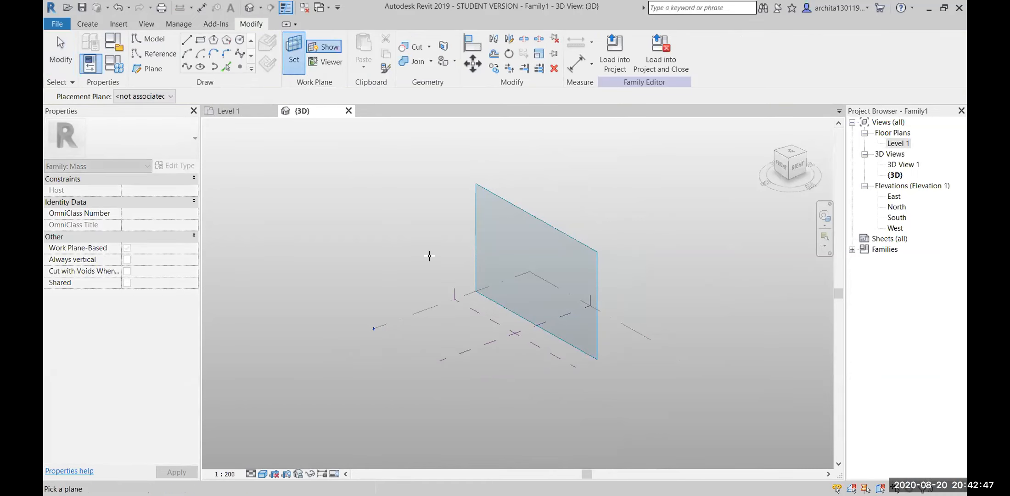
{"action": "left_click", "coordinate": [291, 52]}
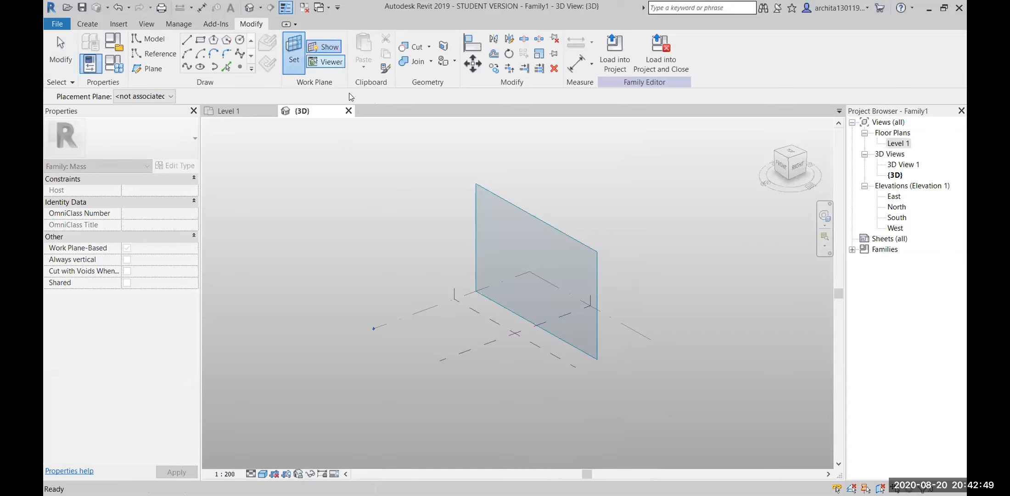
{"action": "key", "text": "Escape"}
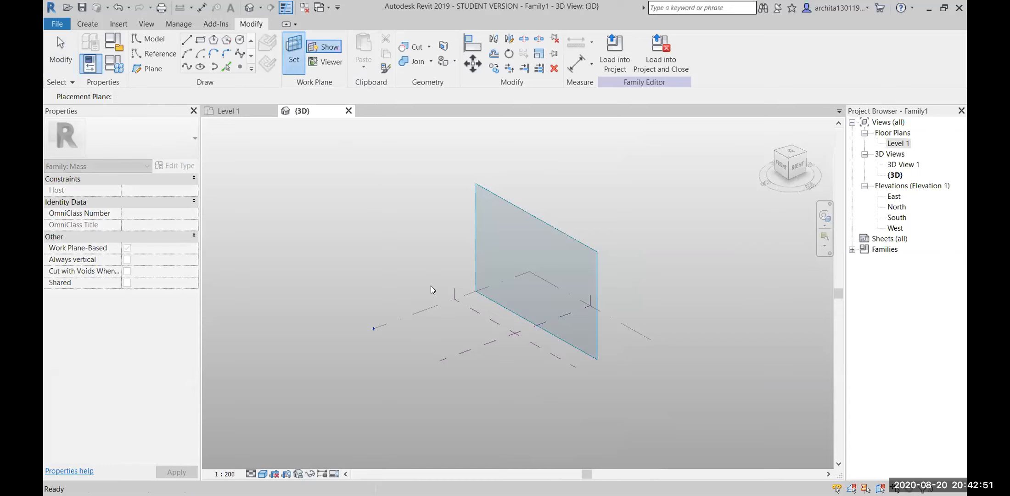
{"action": "left_click", "coordinate": [429, 301]}
{"action": "key", "text": "Escape"}
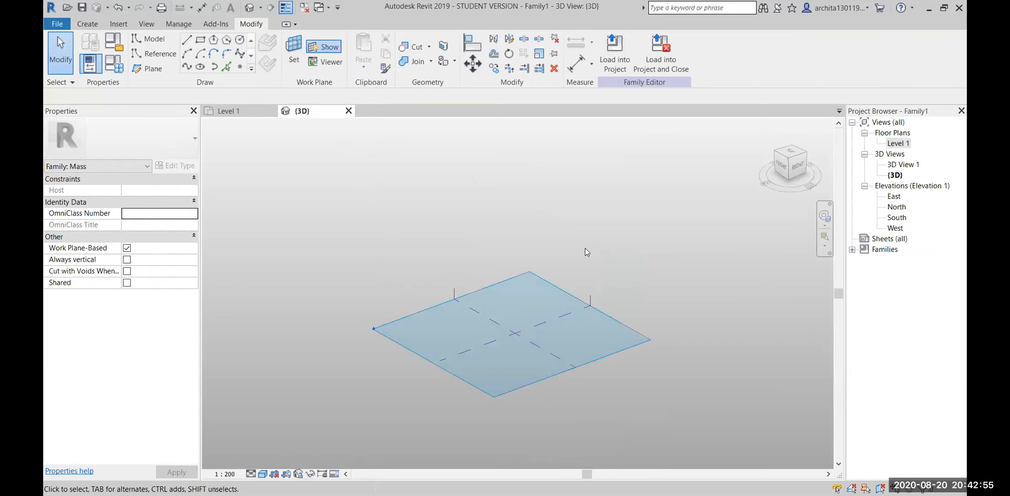
Switch to the mass family's Level 1 plan and close it, leaving only the 3D view open.
{"action": "scroll", "coordinate": [600, 243], "scroll_direction": "down", "scroll_amount": 1}
{"action": "left_click", "coordinate": [230, 111]}
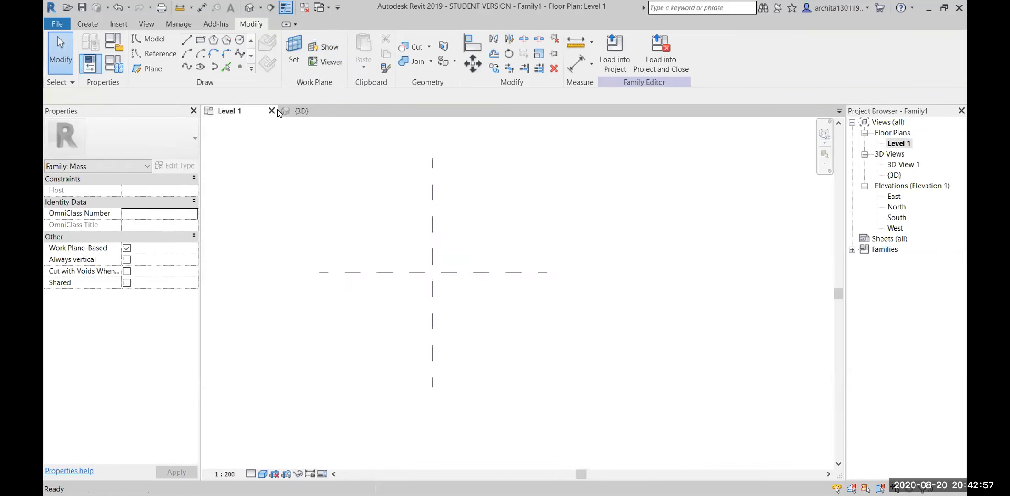
{"action": "left_click", "coordinate": [271, 111]}
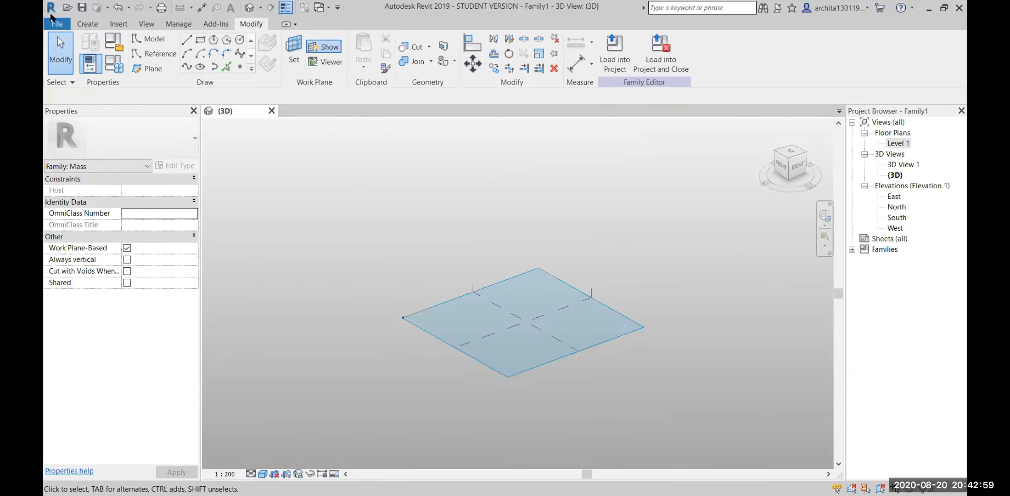
Create a new project based on the Architectural Template.
{"action": "left_click", "coordinate": [56, 23]}
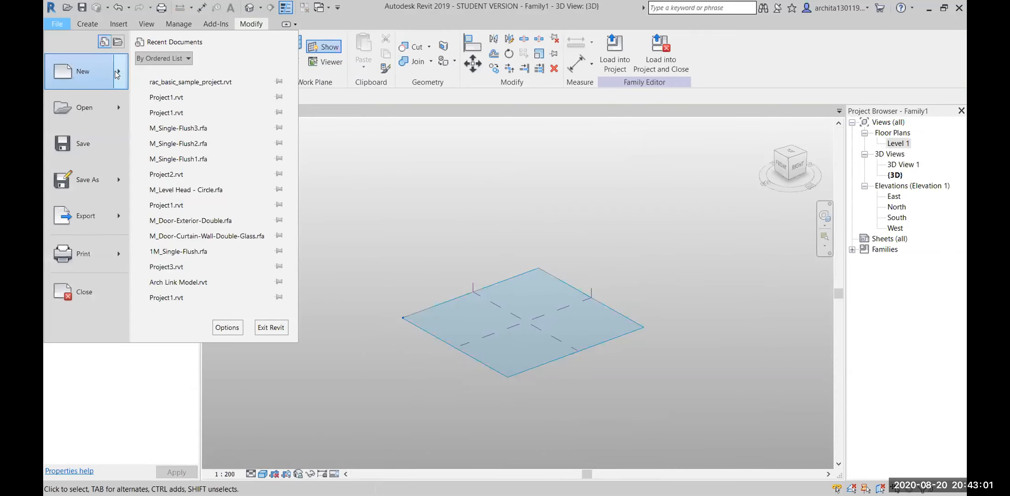
{"action": "mouse_move", "coordinate": [117, 73]}
{"action": "left_click", "coordinate": [190, 75]}
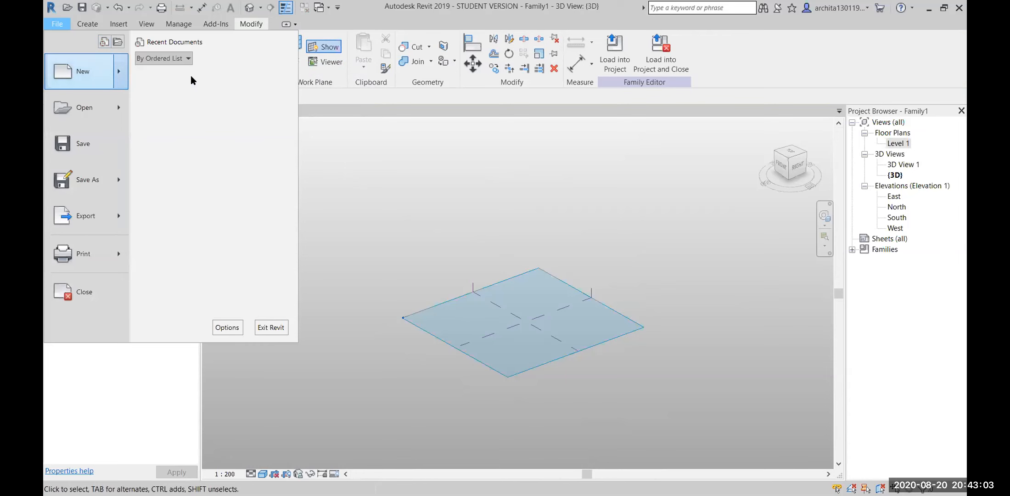
{"action": "left_click", "coordinate": [484, 166]}
{"action": "left_click", "coordinate": [441, 192]}
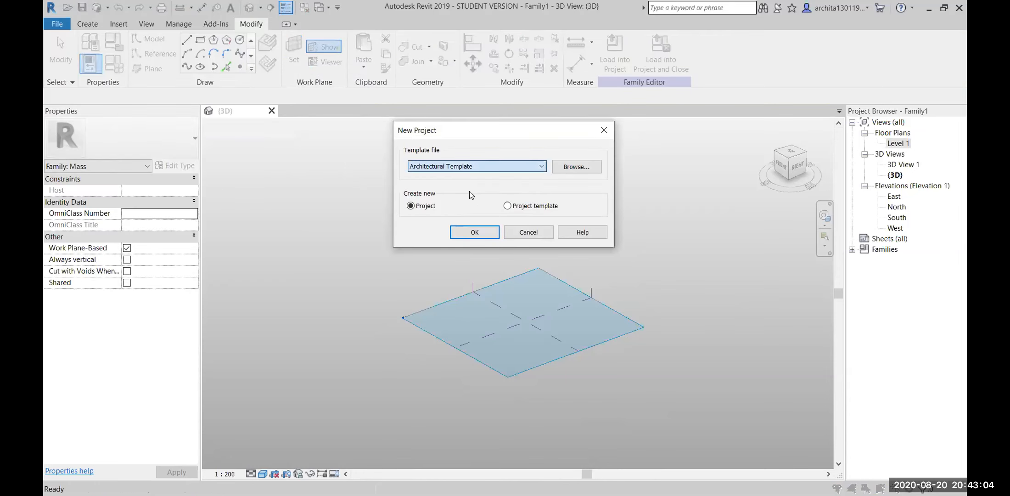
{"action": "left_click", "coordinate": [474, 231]}
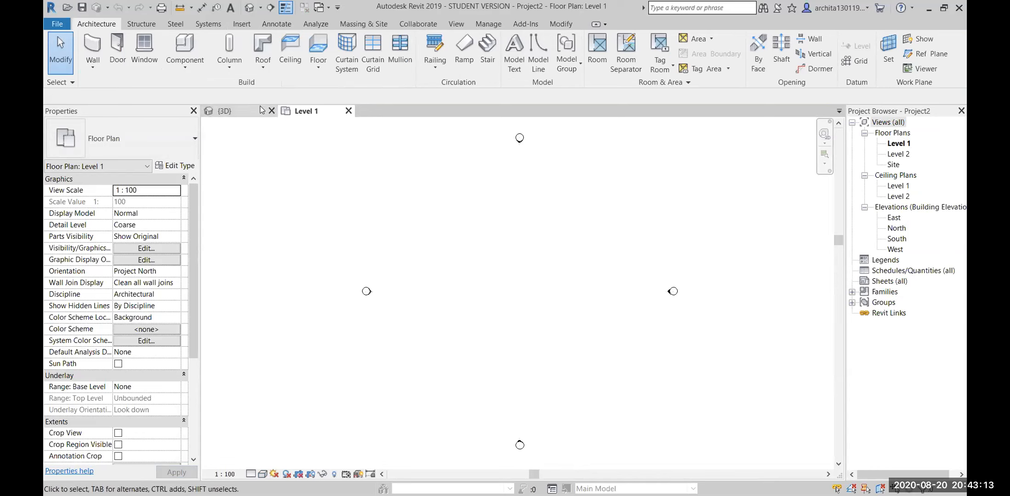
Return to the mass family's 3D view and sketch a rectangle on the Level 1 work plane, behind the reference plane intersection.
{"action": "left_click", "coordinate": [224, 111]}
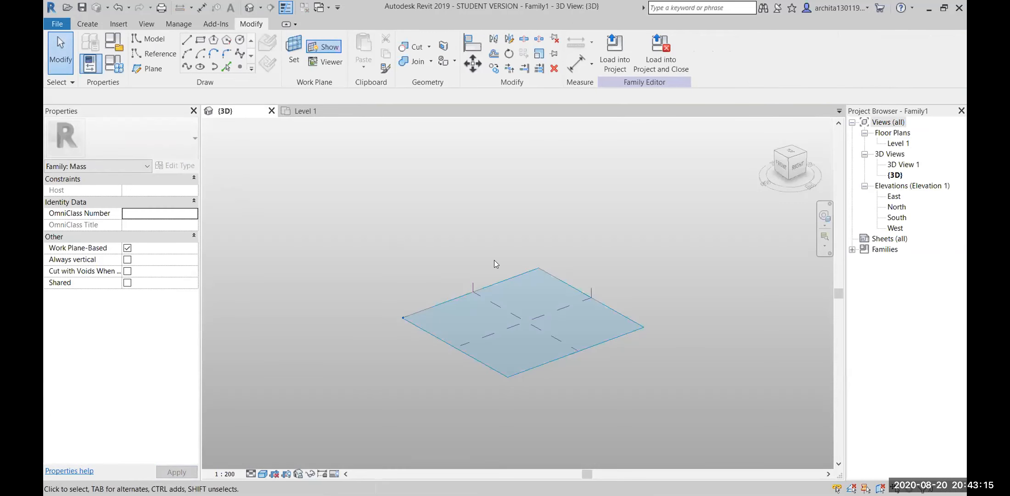
{"action": "middle_click_drag", "start_coordinate": [556, 329], "coordinate": [504, 358], "text": "shift"}
{"action": "middle_click_drag", "start_coordinate": [417, 293], "coordinate": [375, 319]}
{"action": "middle_click_drag", "start_coordinate": [375, 319], "coordinate": [406, 370], "text": "shift"}
{"action": "scroll", "coordinate": [481, 307], "scroll_direction": "up", "scroll_amount": 2}
{"action": "middle_click_drag", "start_coordinate": [481, 307], "coordinate": [454, 312]}
{"action": "mouse_move", "coordinate": [455, 312]}
{"action": "middle_mouse_down", "text": "shift"}
{"action": "mouse_move", "coordinate": [458, 295]}
{"action": "mouse_move", "coordinate": [444, 288]}
{"action": "mouse_move", "coordinate": [568, 322]}
{"action": "mouse_move", "coordinate": [487, 287]}
{"action": "mouse_move", "coordinate": [487, 312]}
{"action": "middle_mouse_up", "text": "shift"}
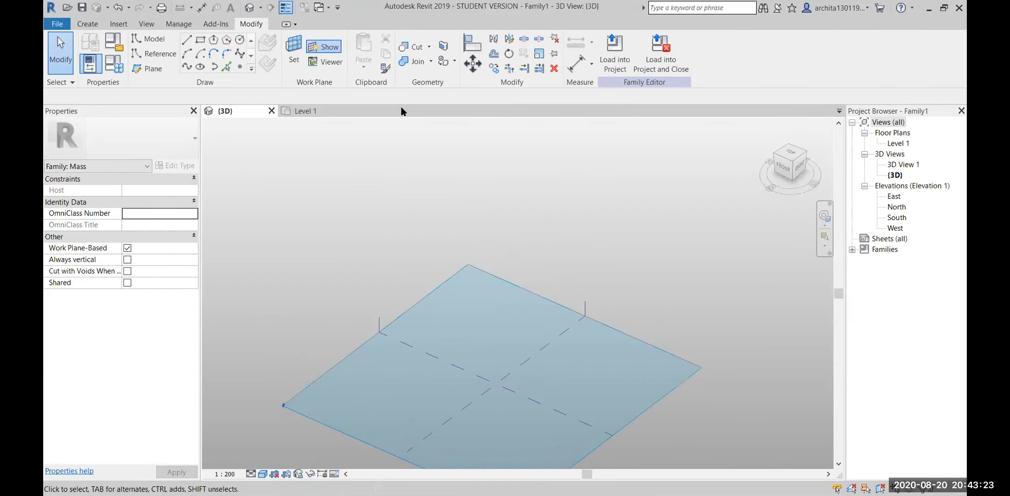
{"action": "left_click", "coordinate": [200, 39]}
{"action": "left_click", "coordinate": [482, 285]}
{"action": "left_click", "coordinate": [488, 352]}
{"action": "key", "text": "Escape"}
{"action": "key", "text": "Escape"}
Create a solid form from the whole rectangle and stretch its top face upward into a tall box.
{"action": "key", "text": "Tab"}
{"action": "left_click", "coordinate": [524, 305]}
{"action": "left_click", "coordinate": [620, 65]}
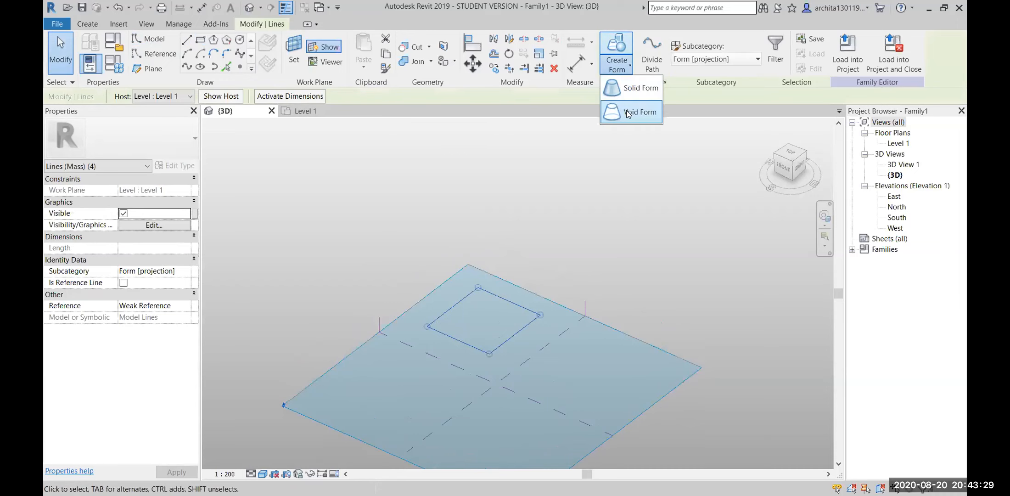
{"action": "left_click", "coordinate": [626, 93]}
{"action": "left_click_drag", "start_coordinate": [484, 276], "coordinate": [483, 203]}
{"action": "left_click", "coordinate": [625, 260]}
{"action": "middle_click_drag", "start_coordinate": [590, 288], "coordinate": [527, 307], "text": "shift"}
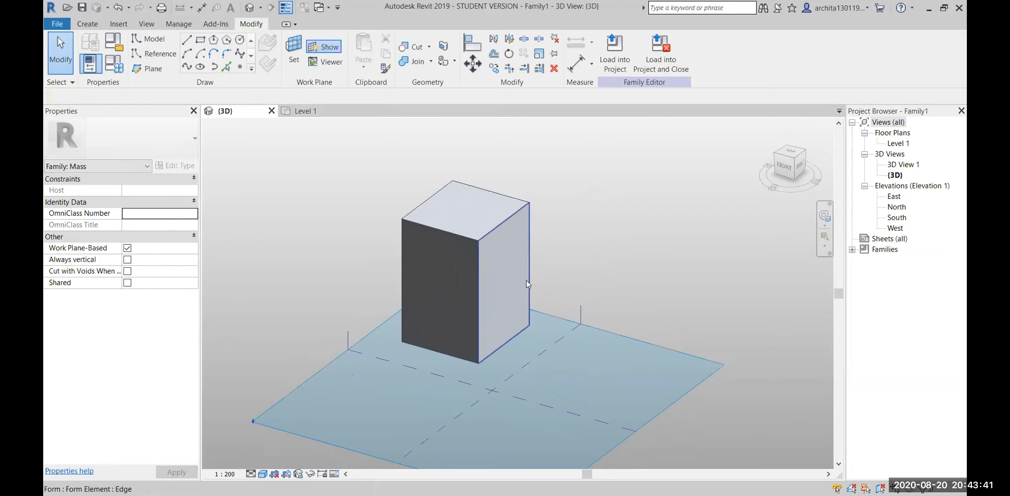
Load the mass family into the new project and place one instance between the elevation markers on Level 1.
{"action": "middle_click_drag", "start_coordinate": [635, 275], "coordinate": [654, 287]}
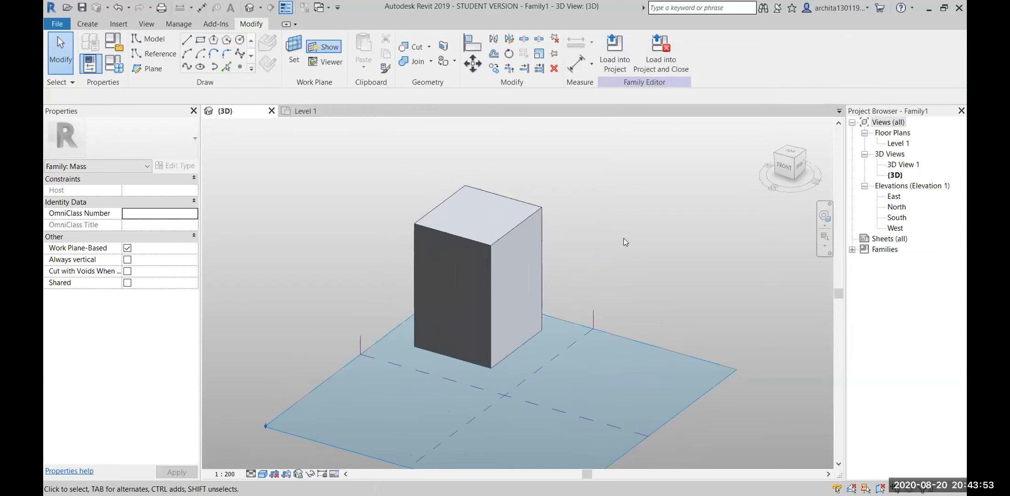
{"action": "left_click", "coordinate": [616, 61]}
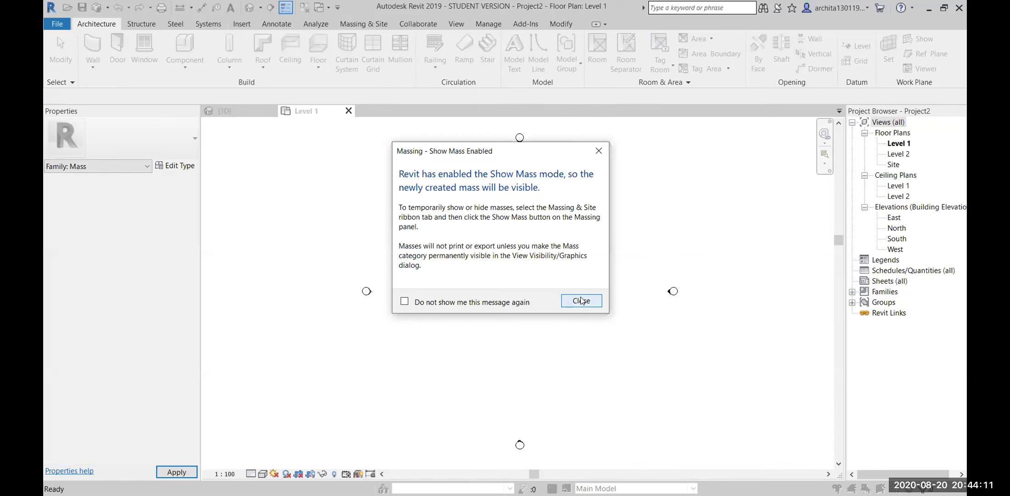
{"action": "left_click", "coordinate": [562, 305]}
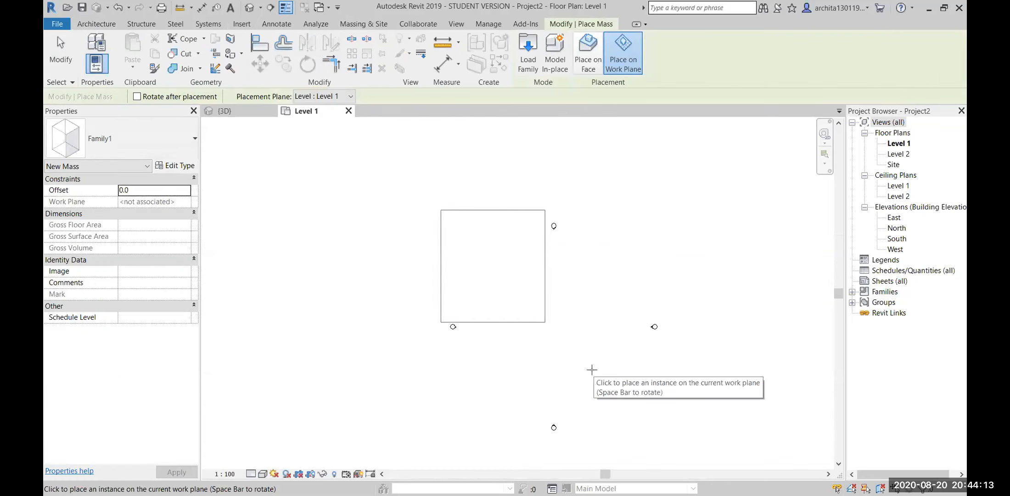
{"action": "middle_click_drag", "start_coordinate": [529, 305], "coordinate": [462, 275]}
{"action": "scroll", "coordinate": [489, 282], "scroll_direction": "up", "scroll_amount": 2}
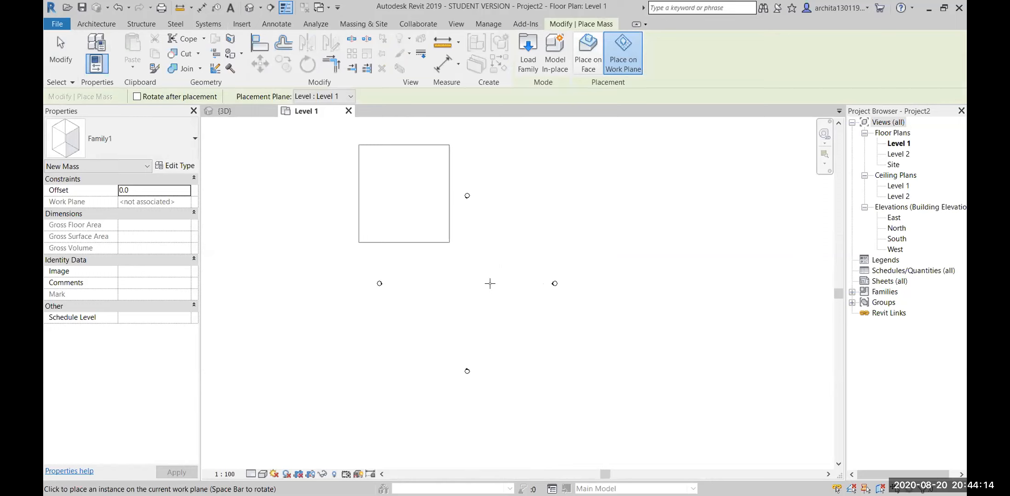
{"action": "left_click", "coordinate": [547, 369]}
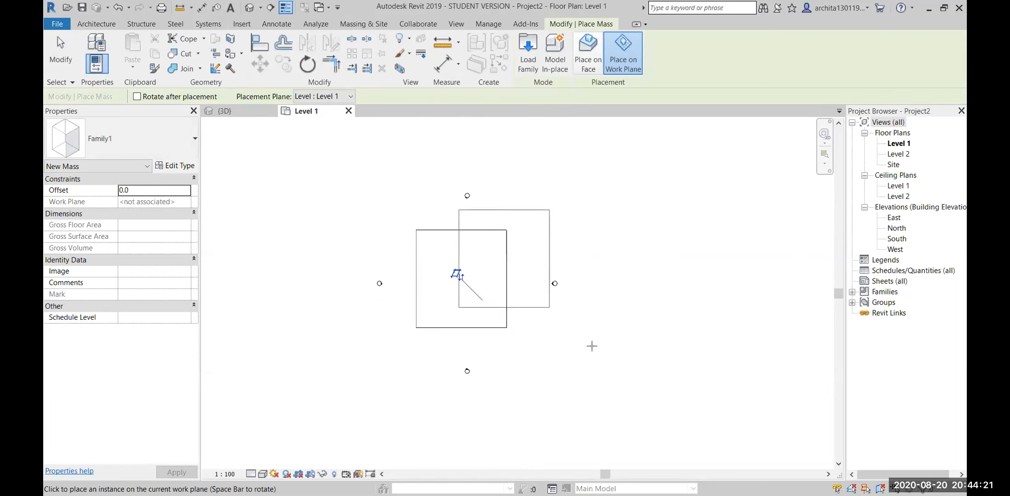
{"action": "key", "text": "Escape"}
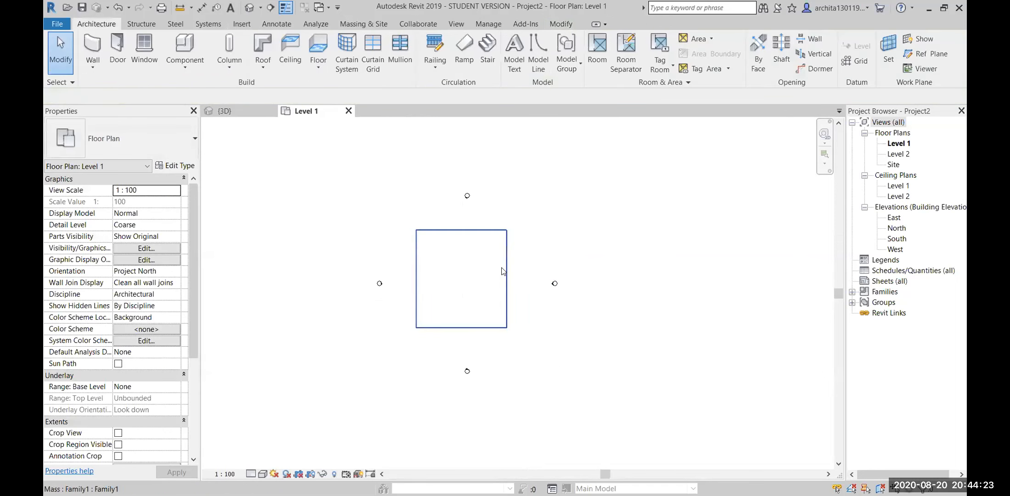
Open the project's default 3D view and examine the placed mass from different angles.
{"action": "left_click", "coordinate": [250, 7]}
{"action": "middle_click_drag", "start_coordinate": [580, 350], "coordinate": [537, 280], "text": "shift"}
{"action": "left_click", "coordinate": [563, 221]}
{"action": "left_click", "coordinate": [659, 254]}
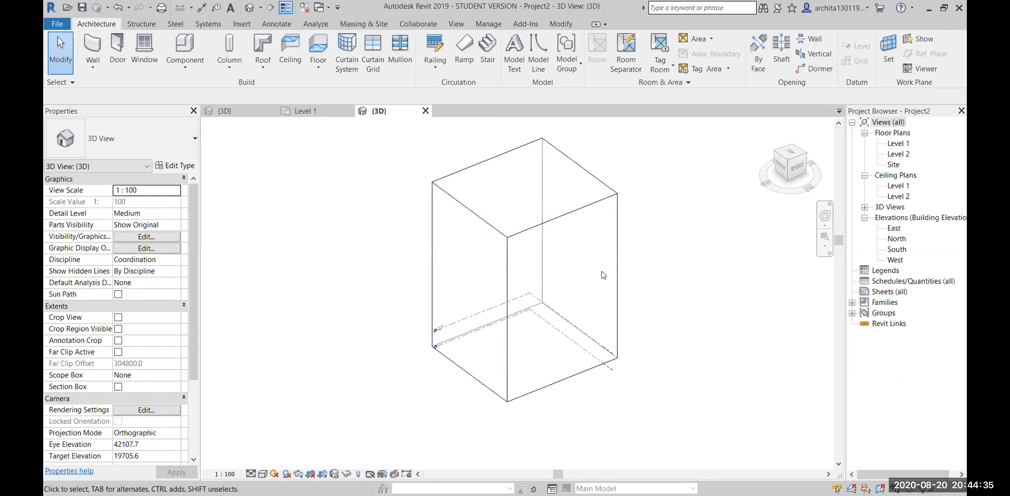
{"action": "middle_click_drag", "start_coordinate": [601, 273], "coordinate": [548, 267]}
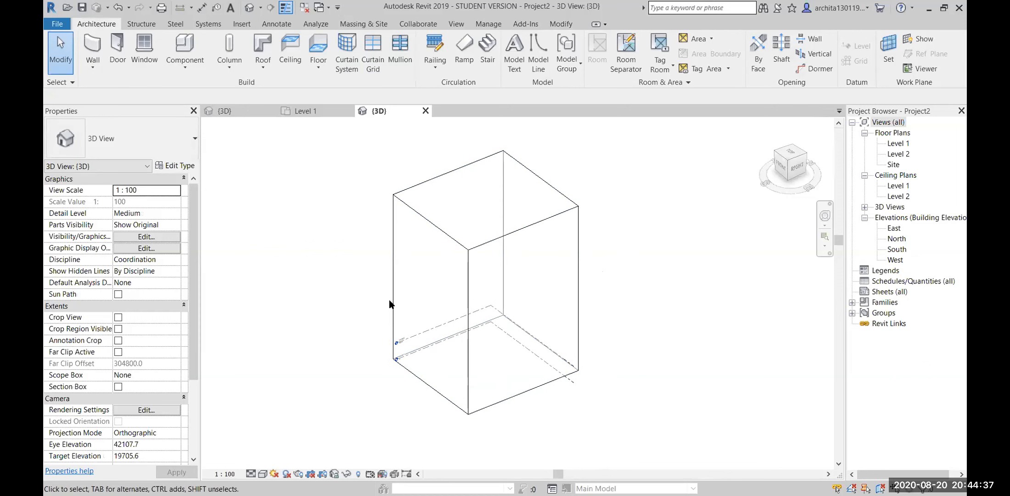
{"action": "middle_click_drag", "start_coordinate": [584, 366], "coordinate": [628, 338], "text": "shift"}
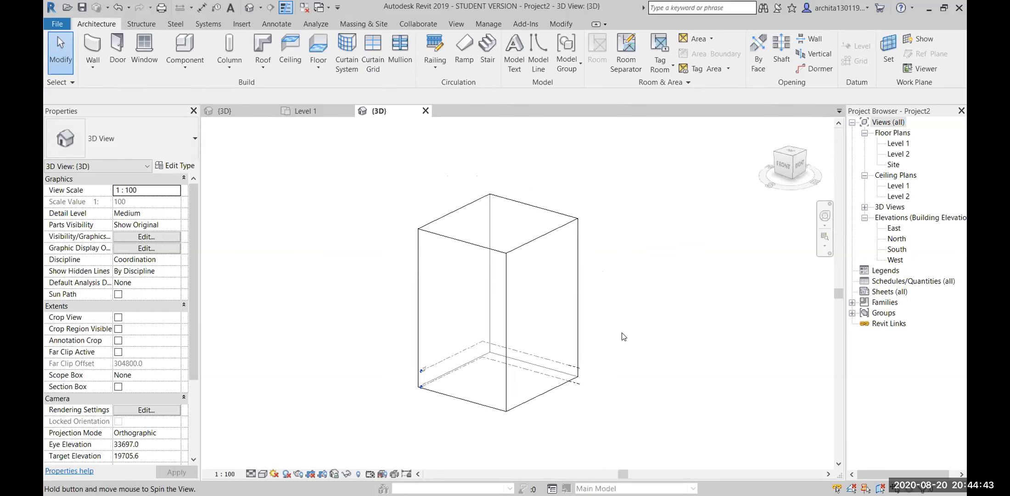
Change the project's mass display to Show Mass by View Settings.
{"action": "left_click", "coordinate": [363, 26]}
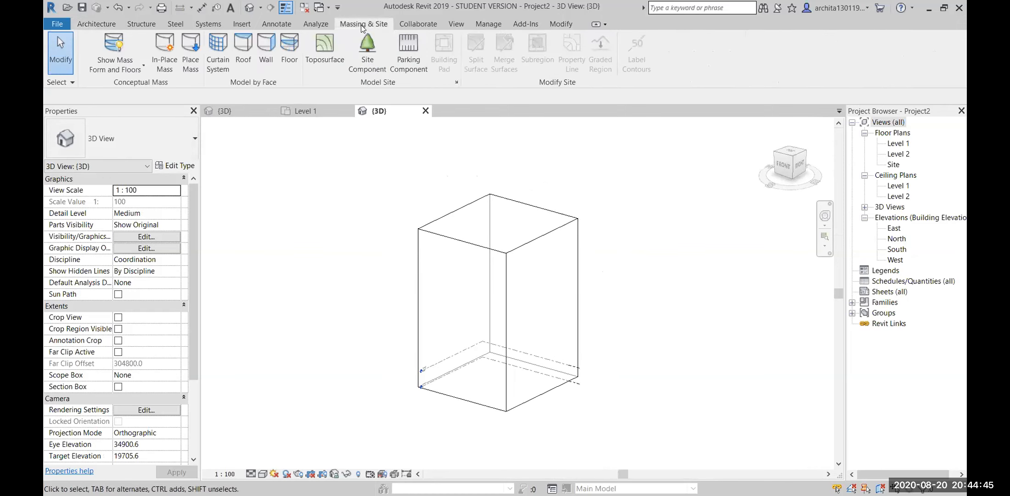
{"action": "left_click", "coordinate": [134, 69]}
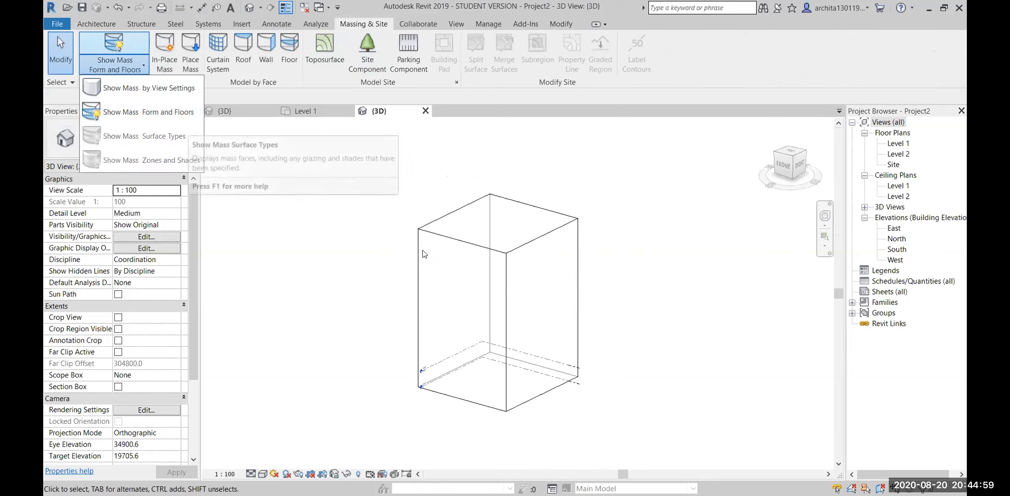
{"action": "left_click", "coordinate": [129, 88]}
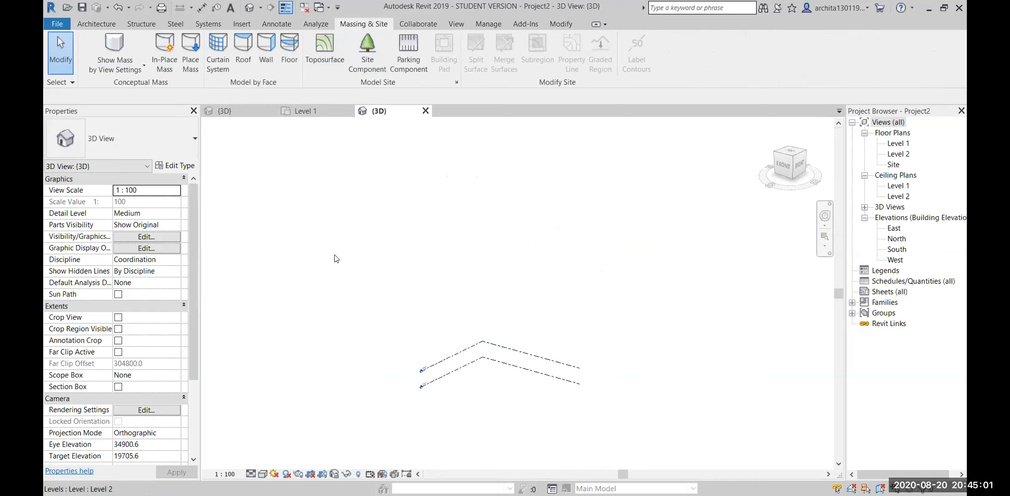
Switch the mass display back to Show Mass Form and Floors.
{"action": "left_click", "coordinate": [120, 68]}
{"action": "left_click", "coordinate": [130, 109]}
{"action": "left_click", "coordinate": [120, 68]}
{"action": "left_click", "coordinate": [129, 108]}
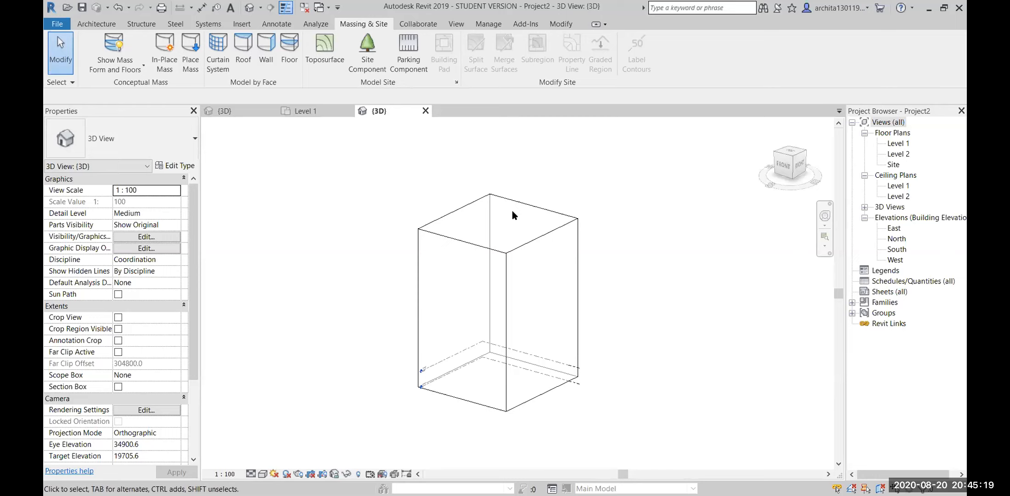
{"action": "left_click", "coordinate": [115, 68]}
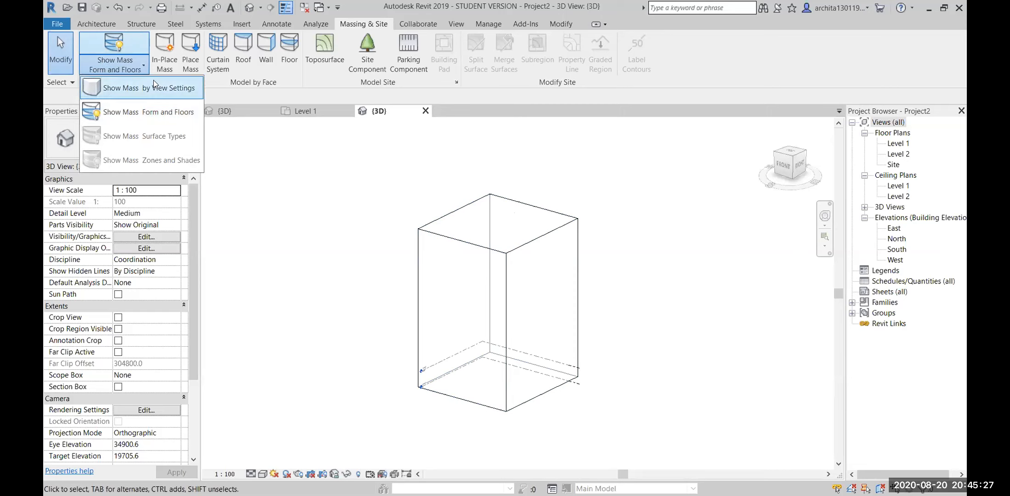
{"action": "left_click", "coordinate": [177, 112]}
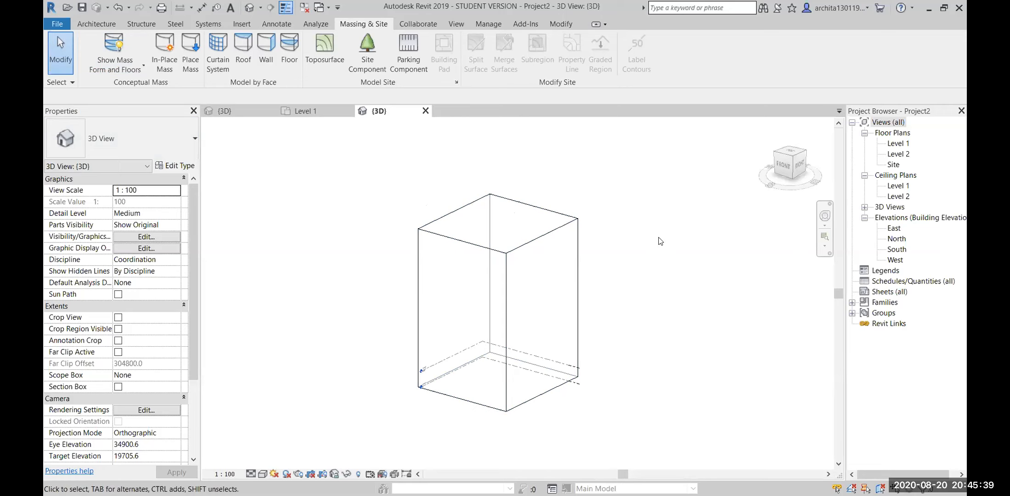
Return to the mass family, load it into the project again and view the mass in the Level 1 plan.
{"action": "left_click", "coordinate": [317, 111]}
{"action": "left_click", "coordinate": [242, 110]}
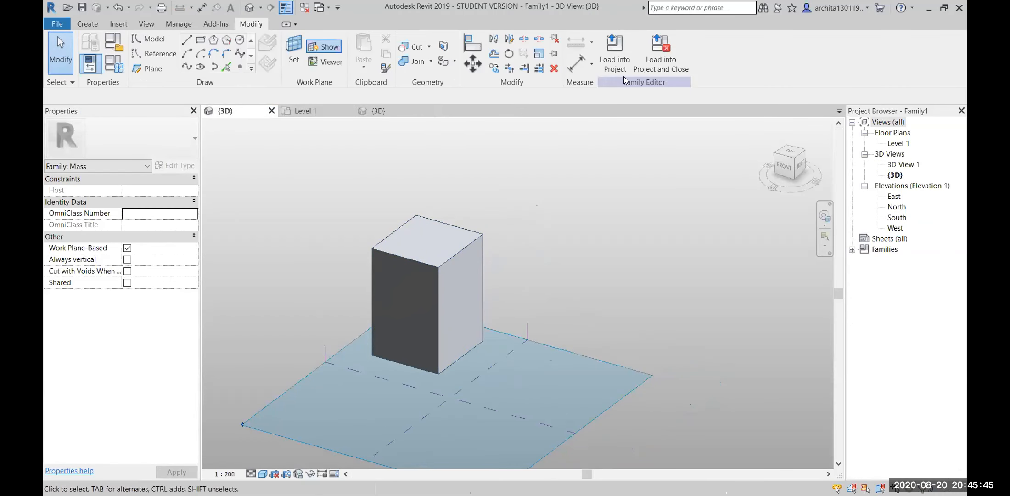
{"action": "left_click", "coordinate": [624, 61]}
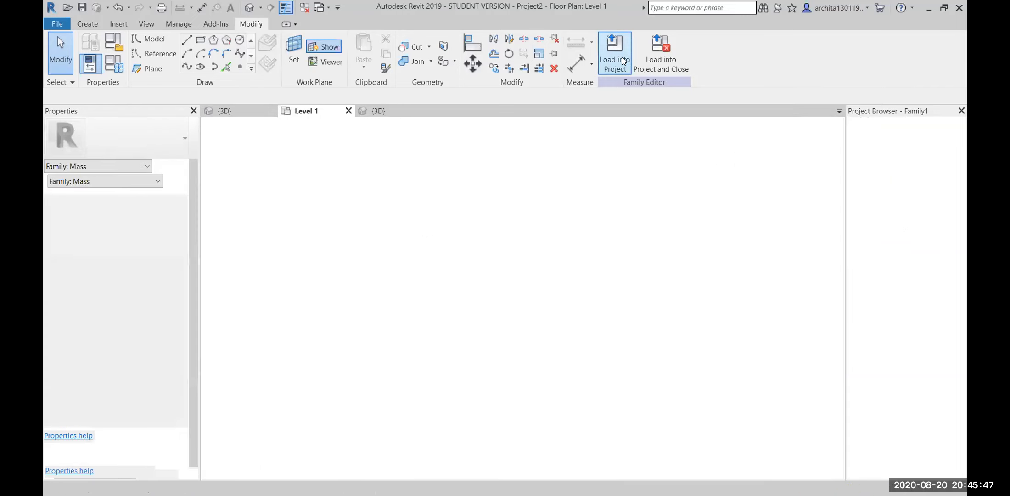
{"action": "scroll", "coordinate": [486, 347], "scroll_direction": "down", "scroll_amount": 1}
{"action": "middle_click_drag", "start_coordinate": [493, 352], "coordinate": [426, 368]}
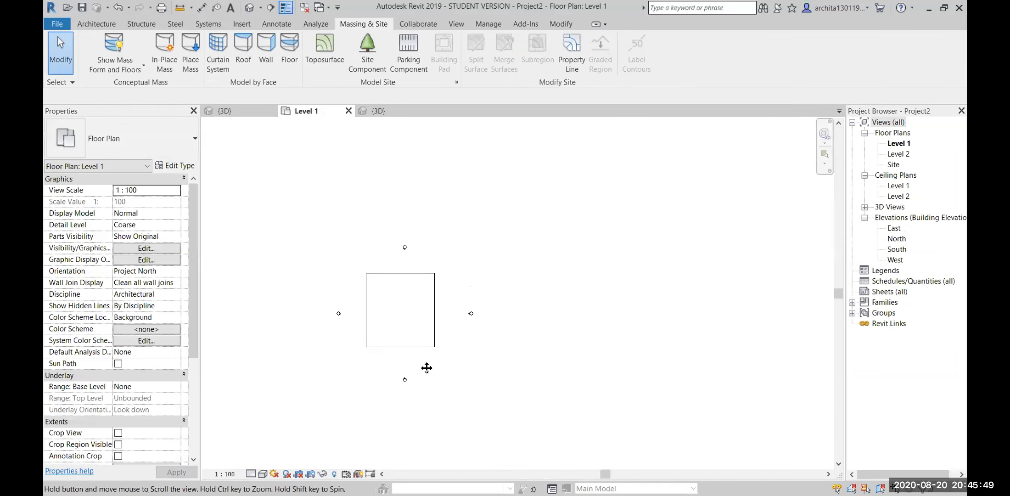
{"action": "scroll", "coordinate": [461, 262], "scroll_direction": "up", "scroll_amount": 2}
{"action": "scroll", "coordinate": [463, 319], "scroll_direction": "down", "scroll_amount": 3}
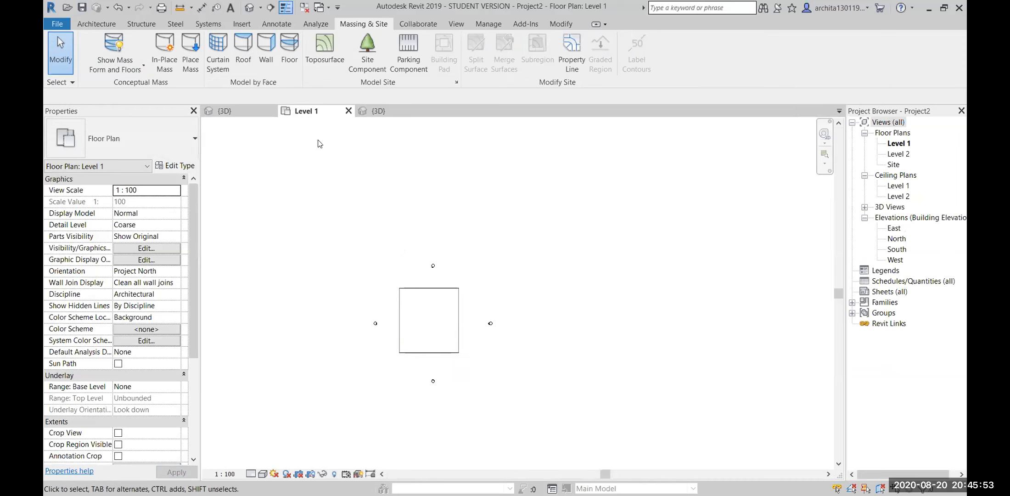
Use the Component tool to place four more Family1 masses beside the existing one in the Level 1 plan.
{"action": "scroll", "coordinate": [459, 338], "scroll_direction": "up", "scroll_amount": 2}
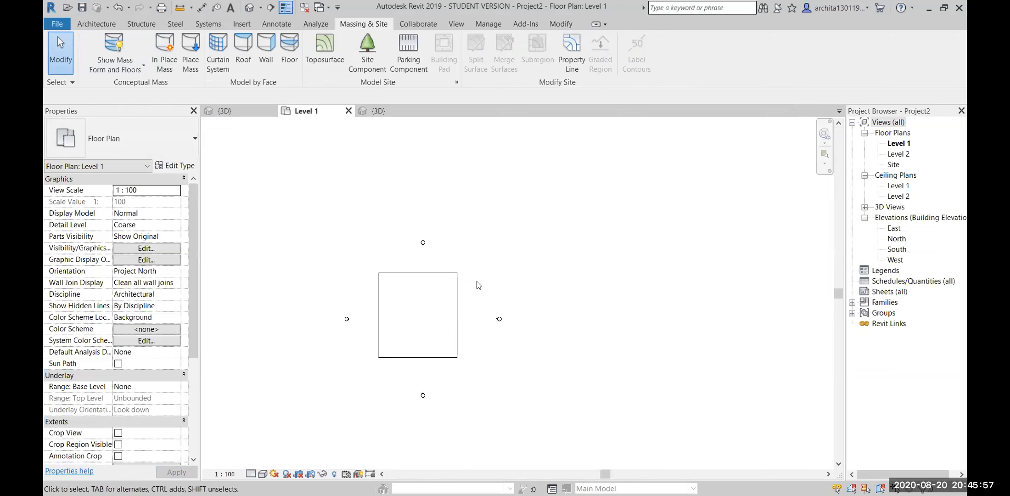
{"action": "left_click", "coordinate": [107, 26]}
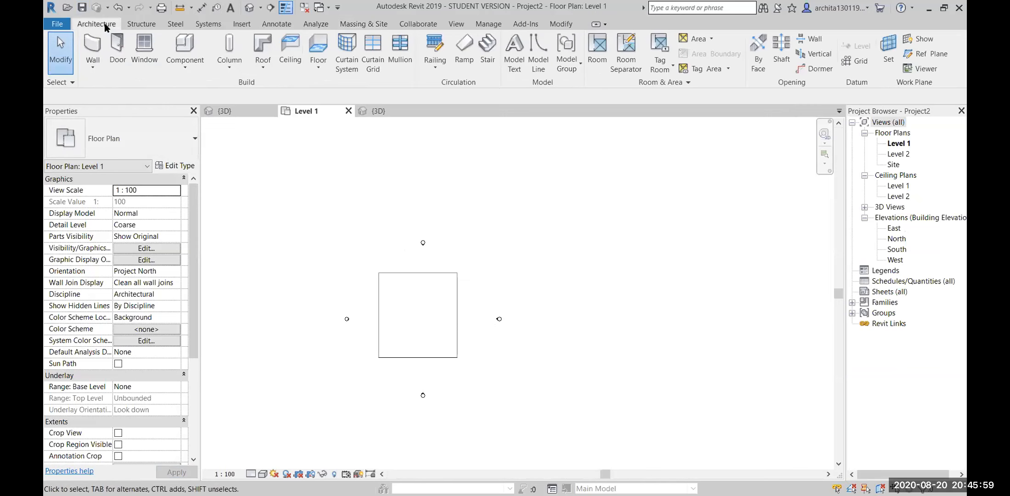
{"action": "left_click", "coordinate": [182, 52]}
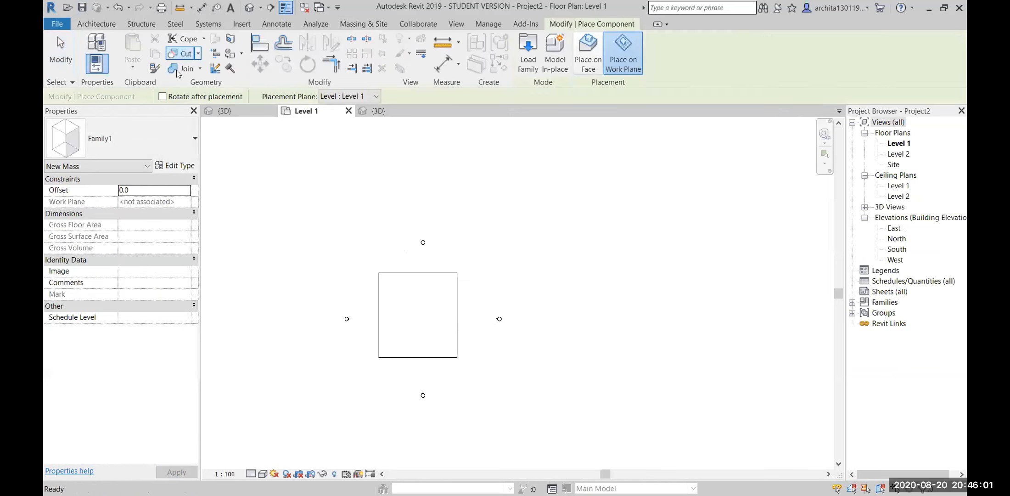
{"action": "left_click", "coordinate": [101, 138]}
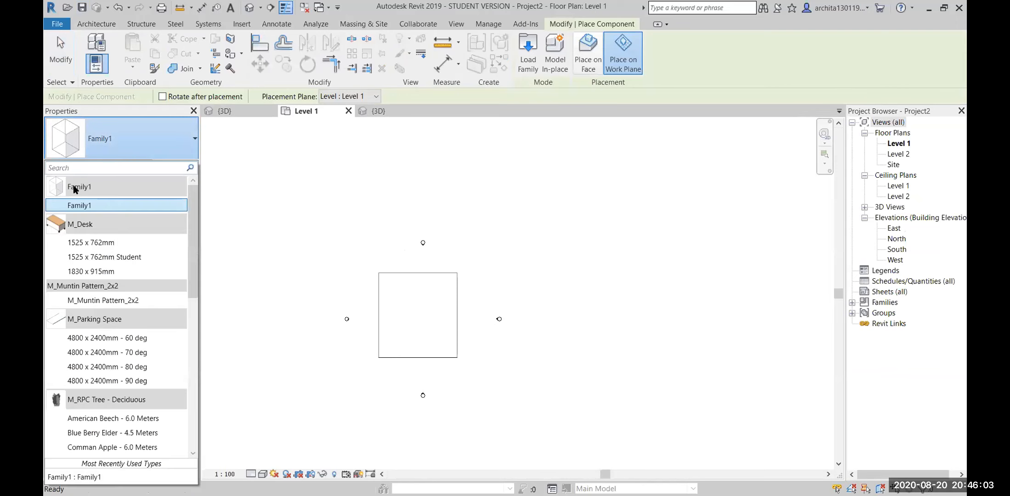
{"action": "left_click", "coordinate": [107, 141]}
{"action": "left_click", "coordinate": [603, 301]}
{"action": "left_click", "coordinate": [732, 324]}
{"action": "left_click", "coordinate": [672, 432]}
{"action": "left_click", "coordinate": [810, 429]}
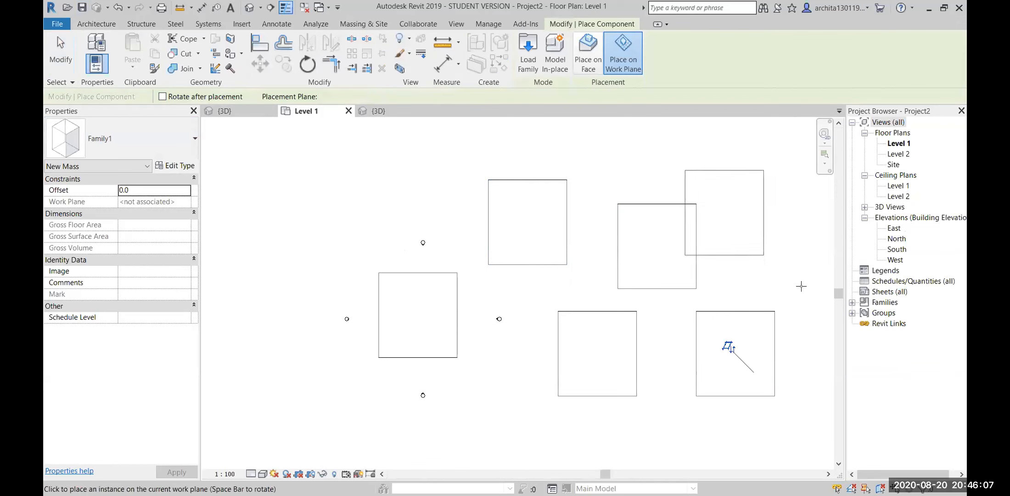
{"action": "left_click", "coordinate": [836, 274]}
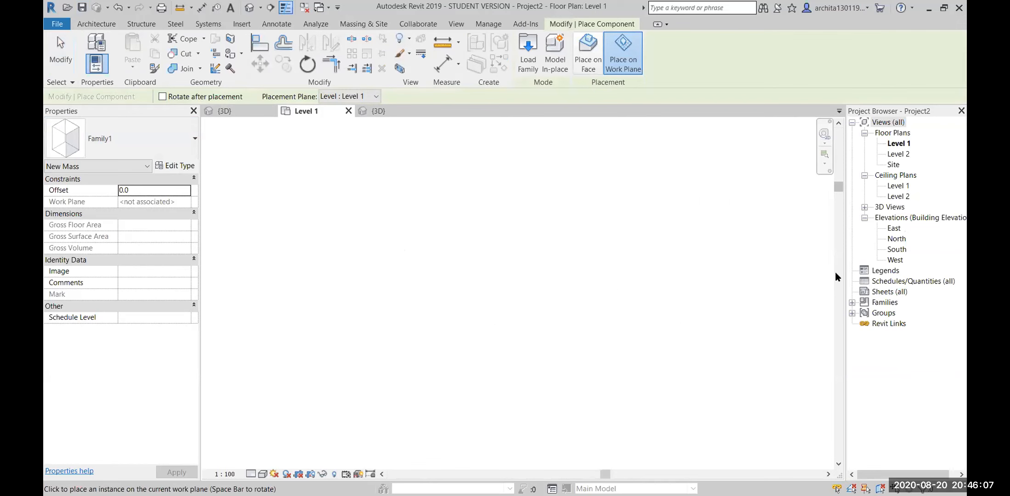
Delete the four extra mass instances in the project's 3D view, keeping only the original box.
{"action": "left_click", "coordinate": [379, 111]}
{"action": "scroll", "coordinate": [530, 309], "scroll_direction": "down", "scroll_amount": 2}
{"action": "key", "text": "Escape"}
{"action": "key", "text": "Escape"}
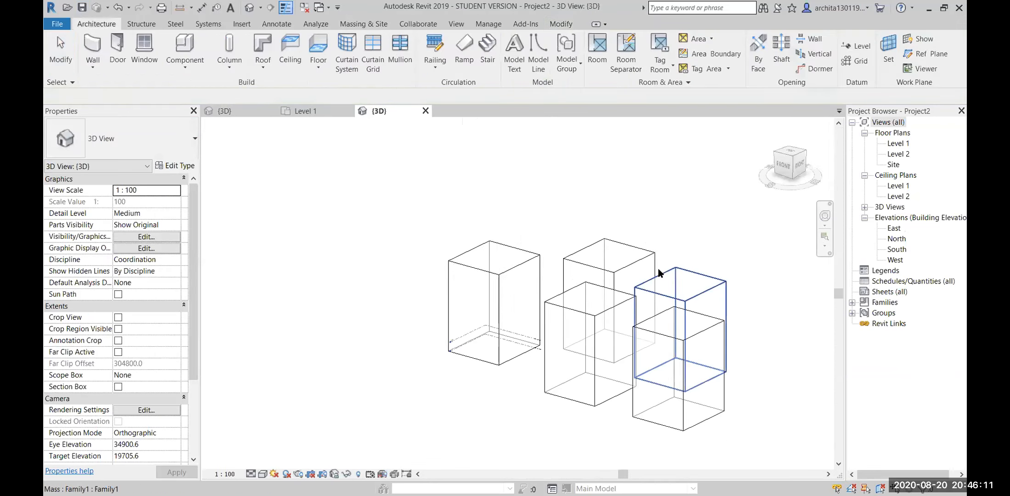
{"action": "mouse_move", "coordinate": [751, 413]}
{"action": "left_mouse_down"}
{"action": "mouse_move", "coordinate": [679, 303]}
{"action": "mouse_move", "coordinate": [612, 269]}
{"action": "left_mouse_up"}
{"action": "key", "text": "Delete"}
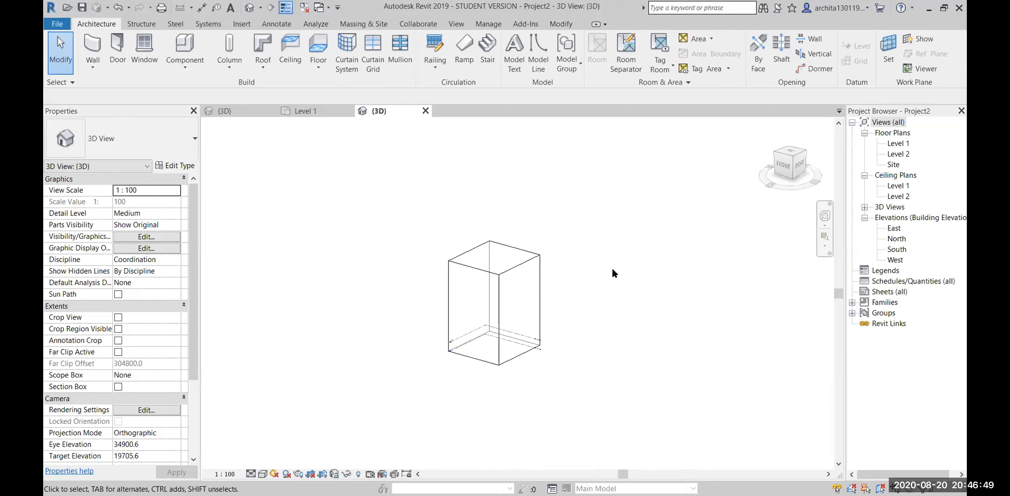
View the mass family's 3D model and return to the project's Level 1 plan.
{"action": "left_click", "coordinate": [368, 25]}
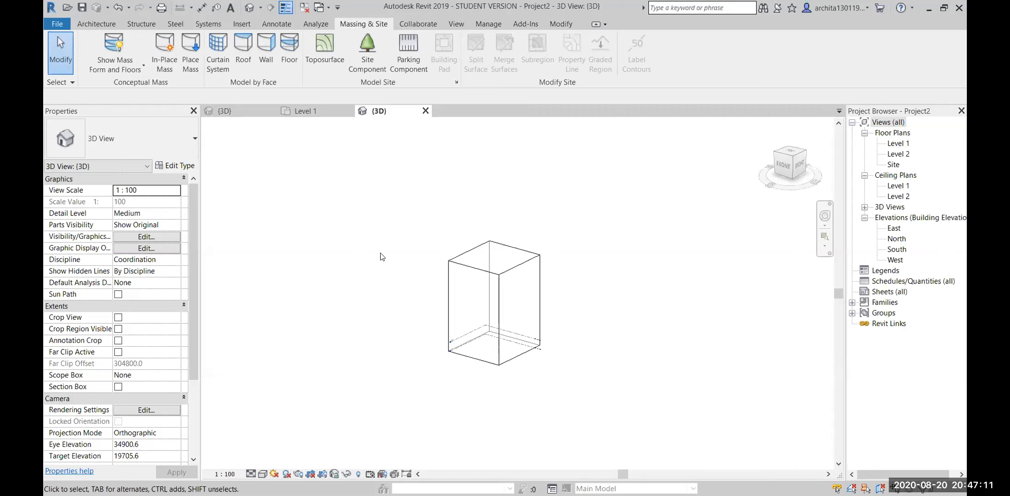
{"action": "left_click", "coordinate": [248, 109]}
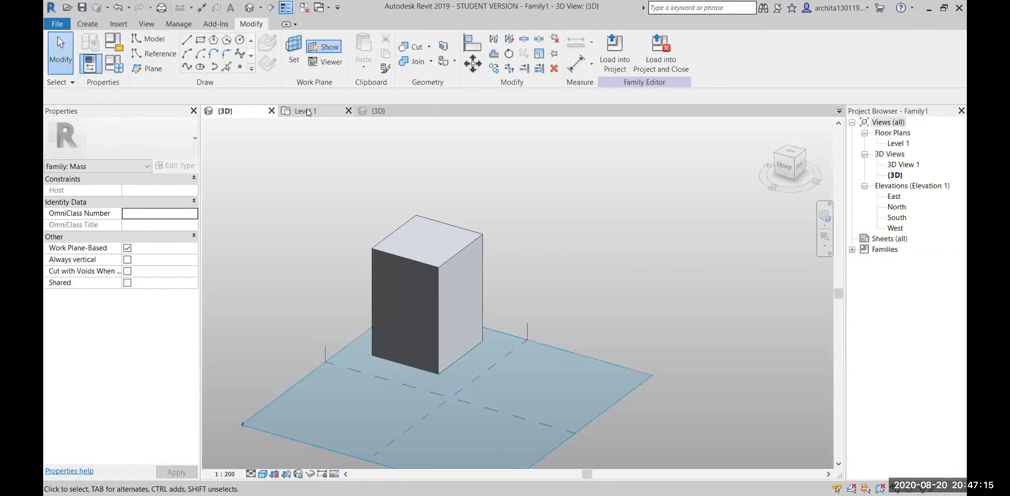
{"action": "left_click", "coordinate": [306, 112]}
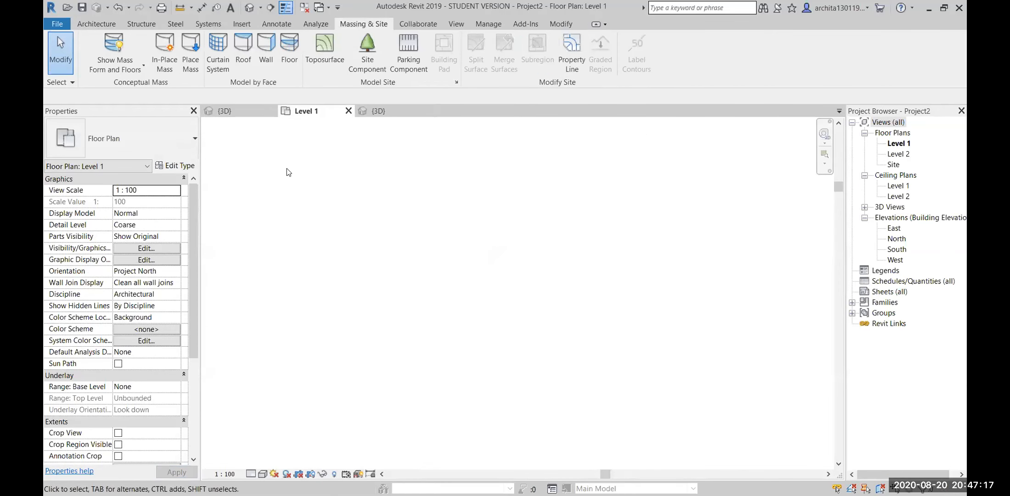
{"action": "left_click", "coordinate": [57, 24]}
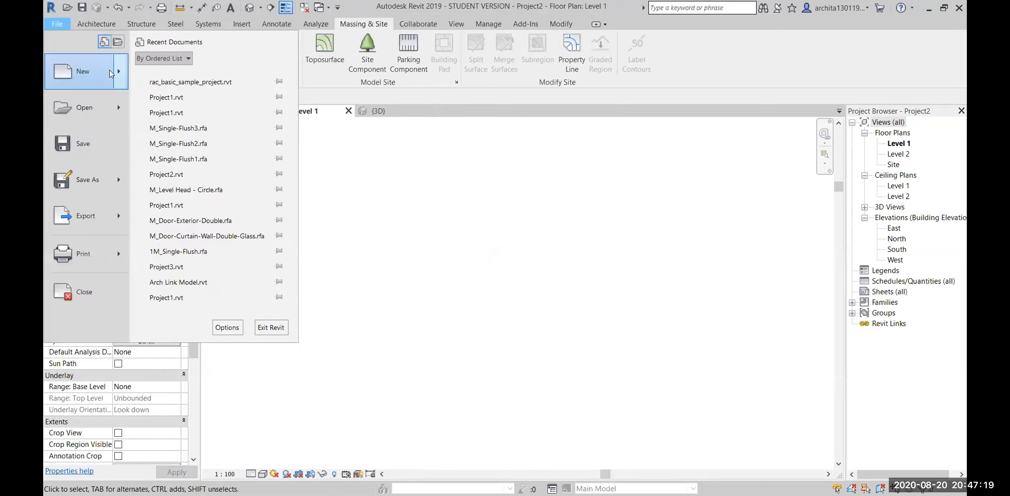
{"action": "left_click", "coordinate": [85, 69]}
{"action": "left_click", "coordinate": [542, 166]}
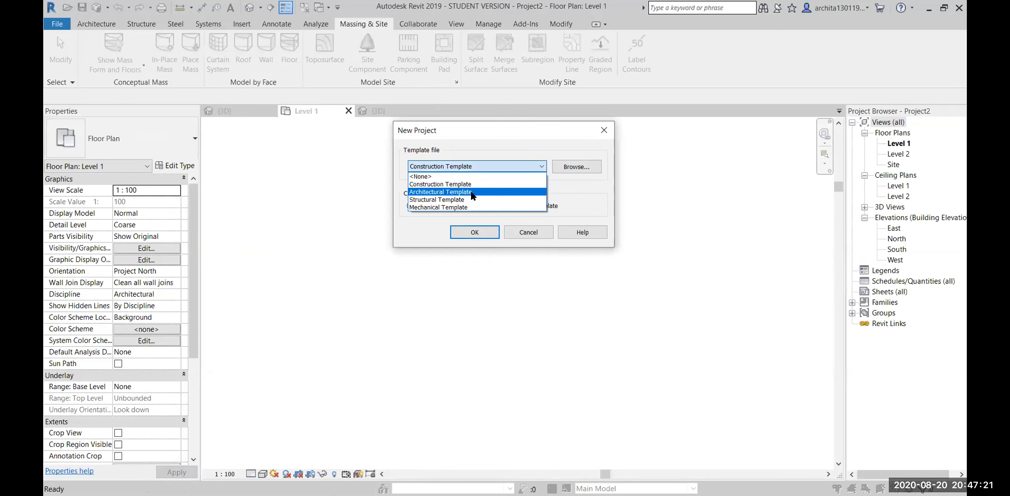
{"action": "left_click", "coordinate": [477, 193]}
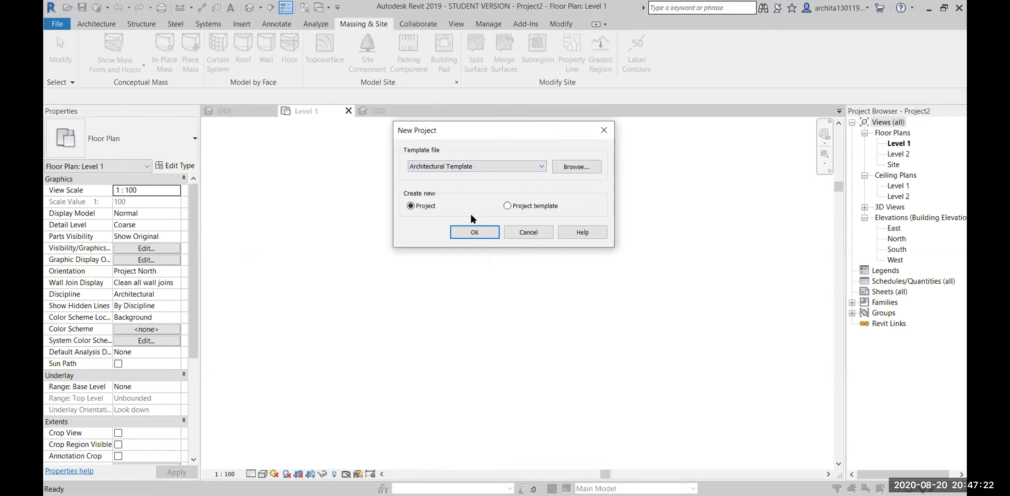
{"action": "left_click", "coordinate": [601, 129]}
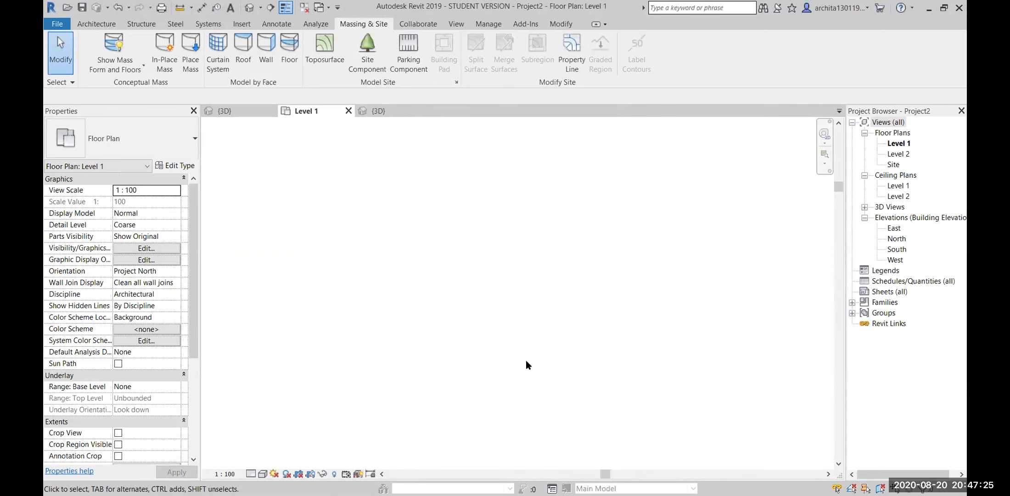
Compare the box in the mass family's 3D view with the project's Level 1 plan, ending in the plan.
{"action": "left_click", "coordinate": [247, 114]}
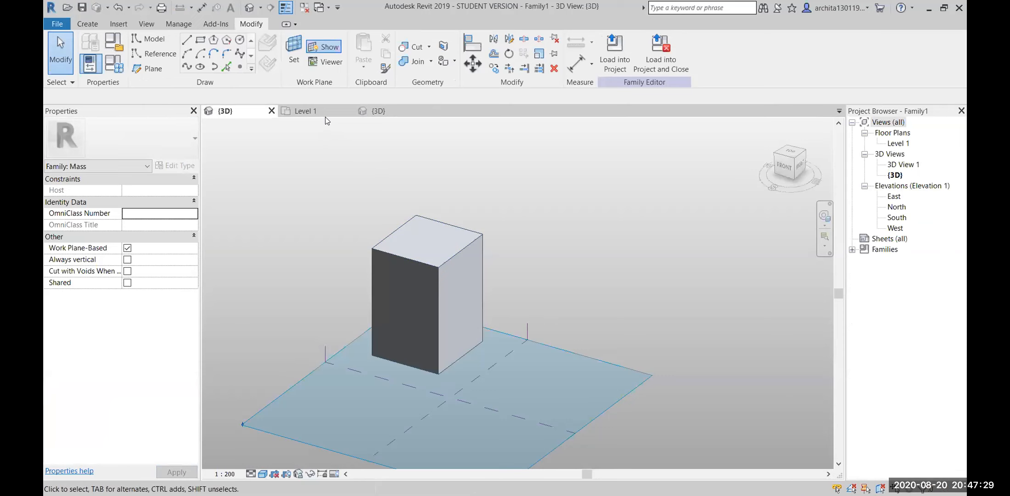
{"action": "left_click", "coordinate": [324, 113]}
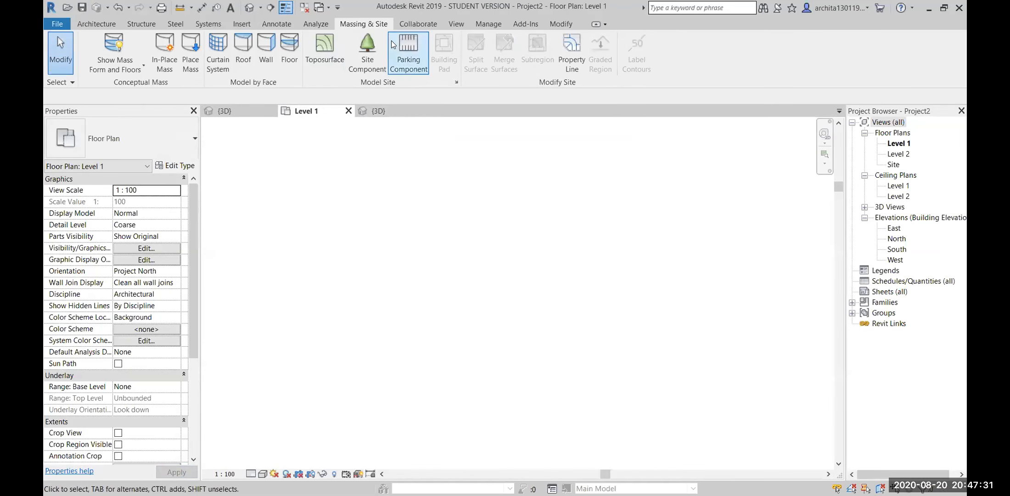
{"action": "left_click", "coordinate": [220, 111]}
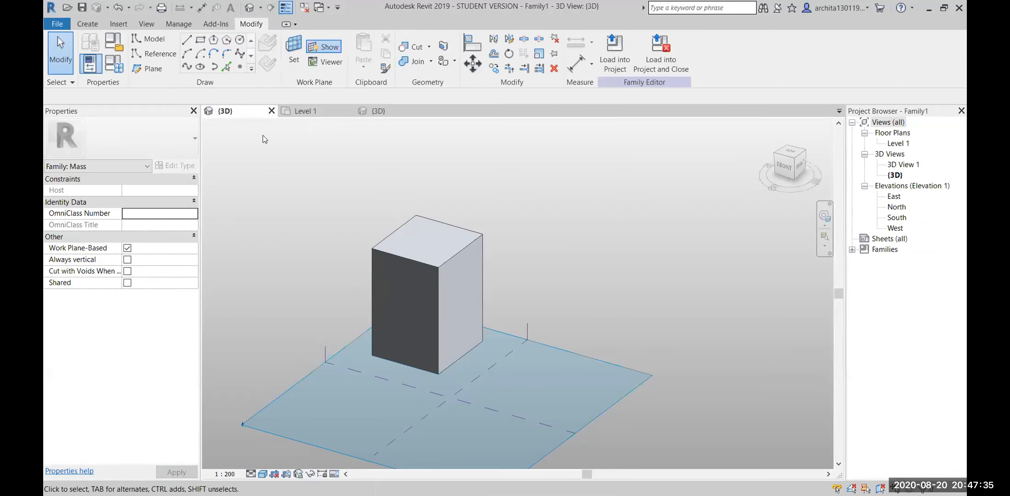
{"action": "left_click", "coordinate": [302, 111]}
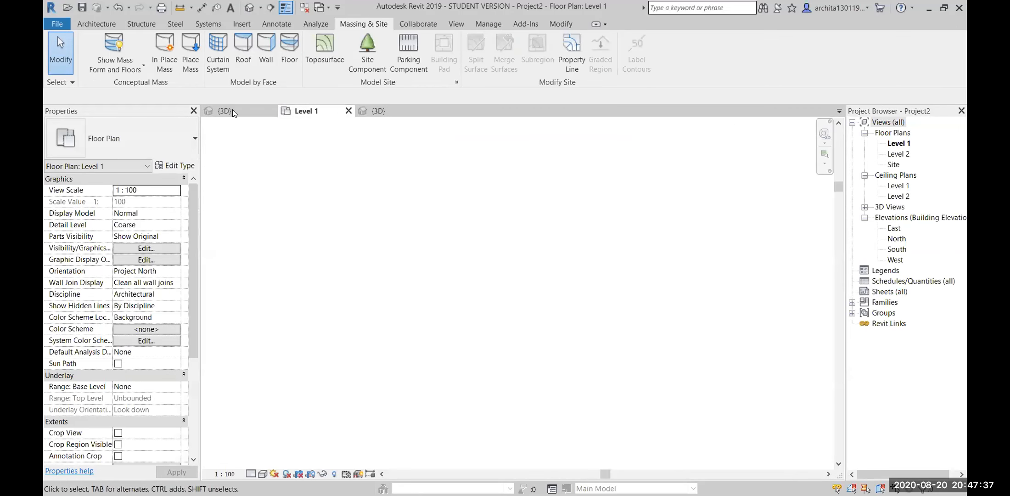
{"action": "left_click", "coordinate": [232, 109]}
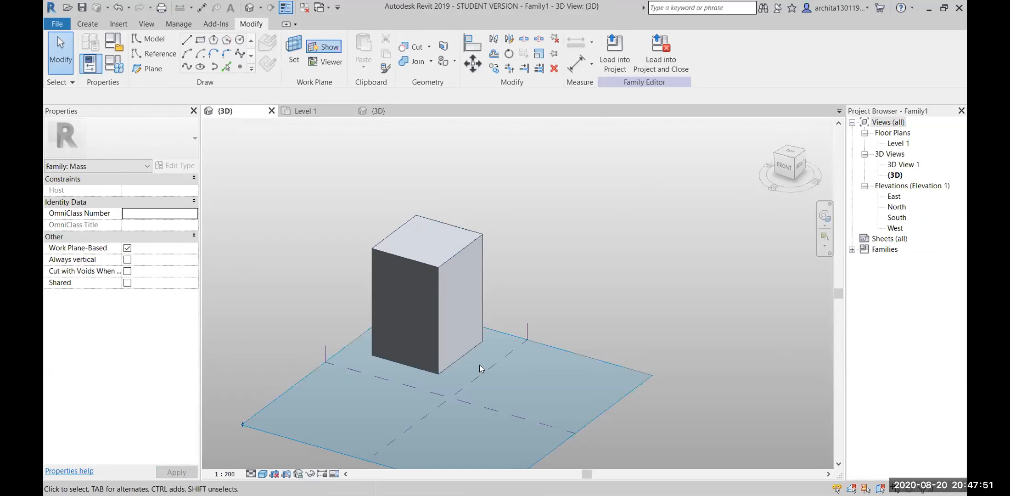
{"action": "left_click", "coordinate": [321, 111]}
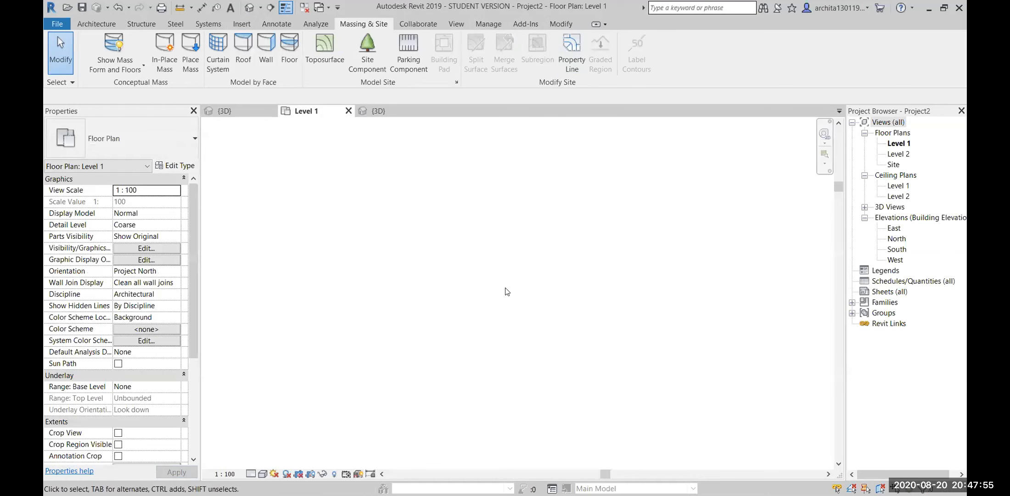
Locate the placed mass in the Level 1 plan and view it up close.
{"action": "left_click", "coordinate": [102, 22]}
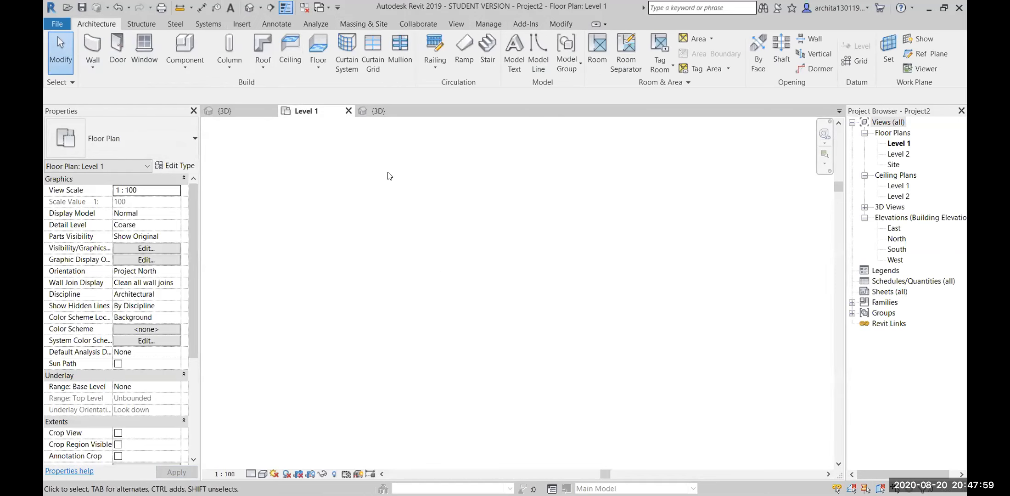
{"action": "scroll", "coordinate": [365, 269], "scroll_direction": "down", "scroll_amount": 3}
{"action": "scroll", "coordinate": [422, 399], "scroll_direction": "up", "scroll_amount": 2}
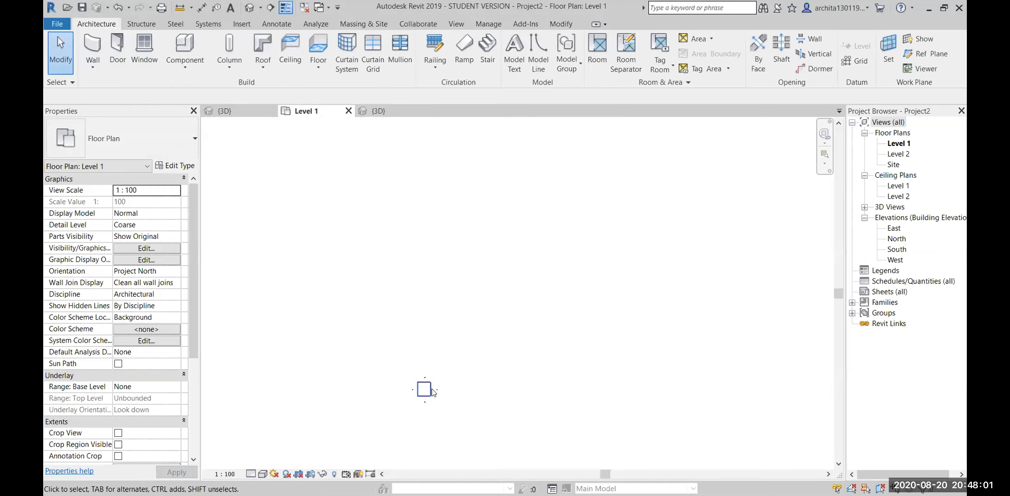
{"action": "scroll", "coordinate": [372, 412], "scroll_direction": "up", "scroll_amount": 3}
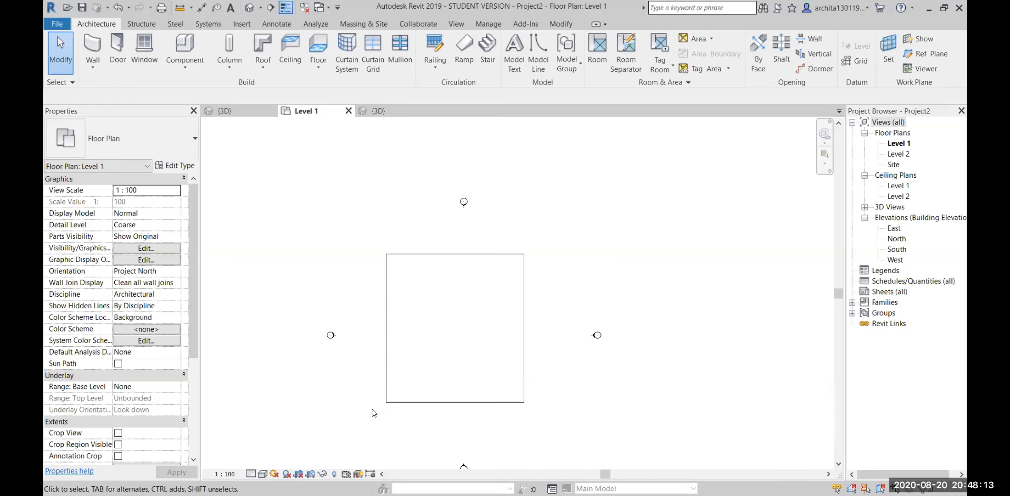
Review the mass display options and choose Show Mass Form and Floors for the project.
{"action": "left_click", "coordinate": [368, 24]}
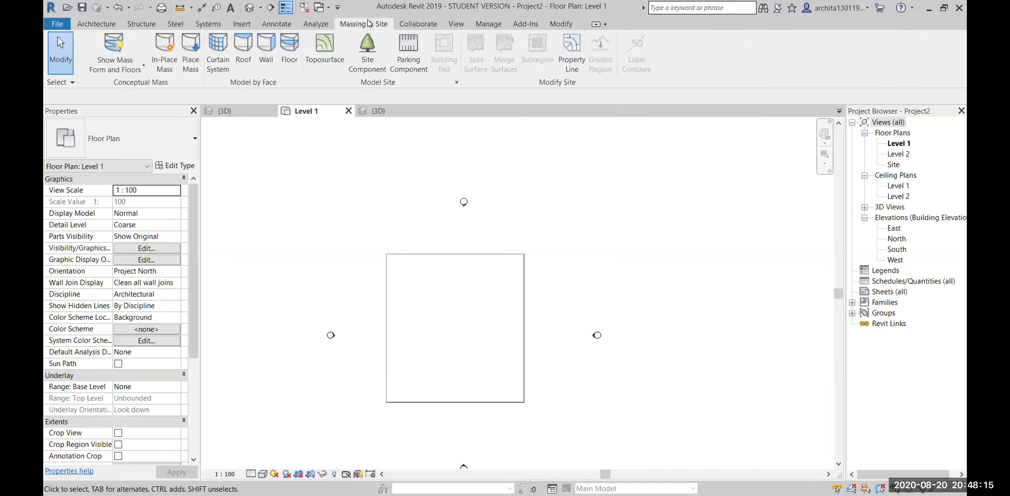
{"action": "left_click", "coordinate": [115, 69]}
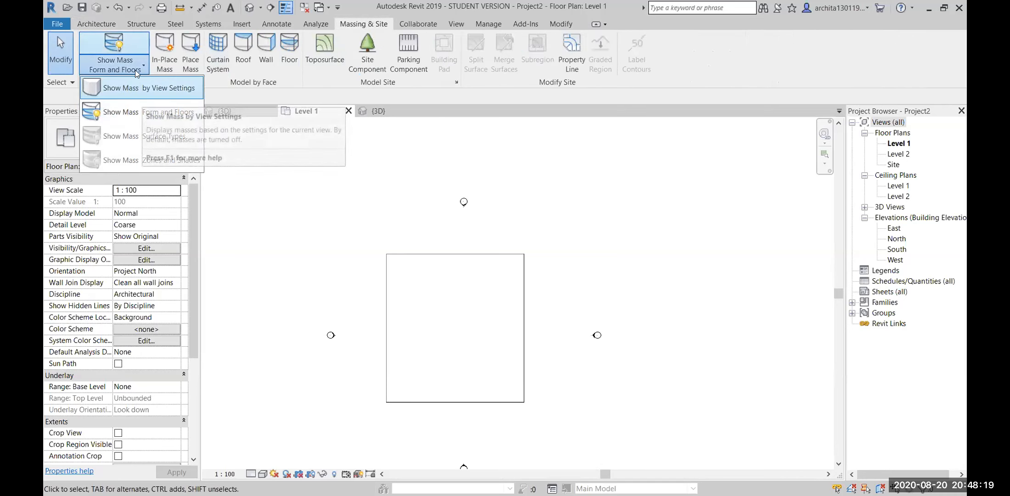
{"action": "left_click", "coordinate": [186, 103]}
{"action": "left_click", "coordinate": [126, 49]}
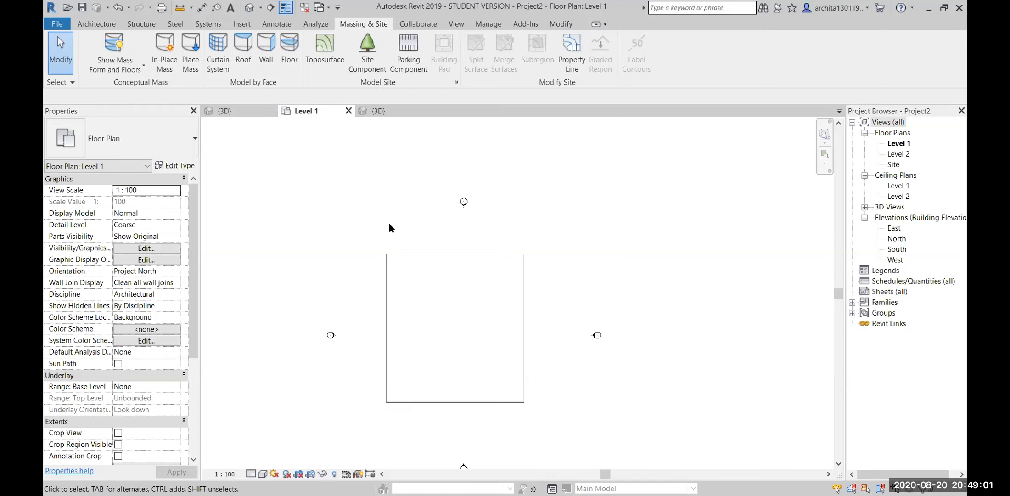
Examine the placed mass in the project's 3D view, selecting it to look at the Mass Floors tool.
{"action": "left_click", "coordinate": [102, 23]}
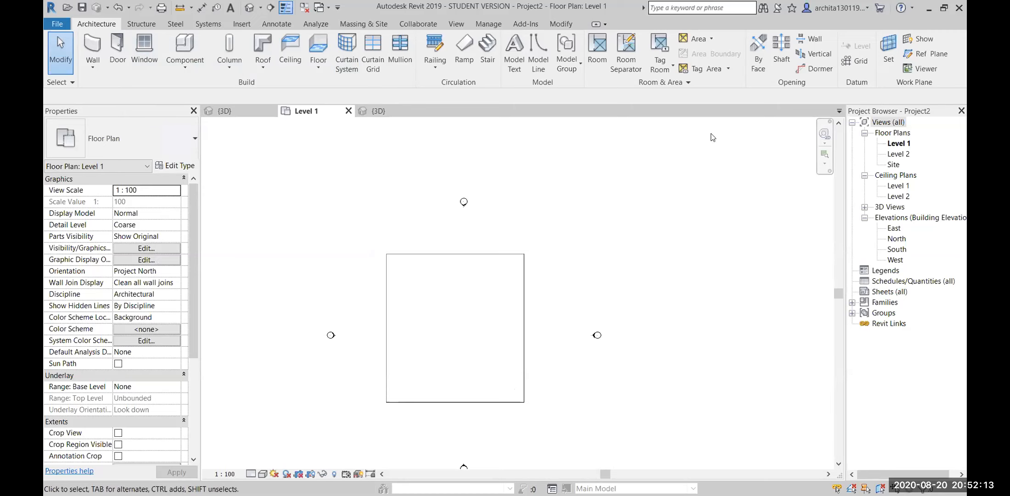
{"action": "left_click", "coordinate": [376, 111]}
{"action": "scroll", "coordinate": [567, 317], "scroll_direction": "up", "scroll_amount": 3}
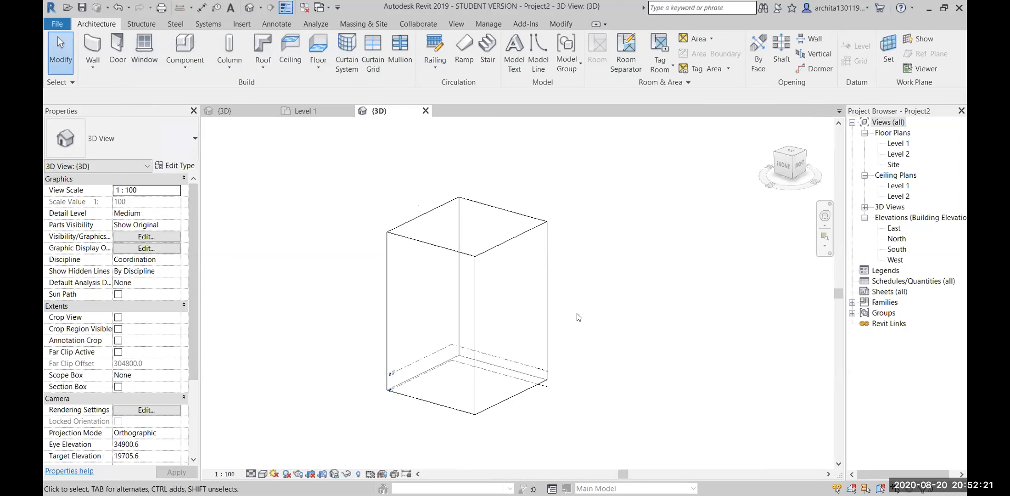
{"action": "scroll", "coordinate": [545, 224], "scroll_direction": "up", "scroll_amount": 2}
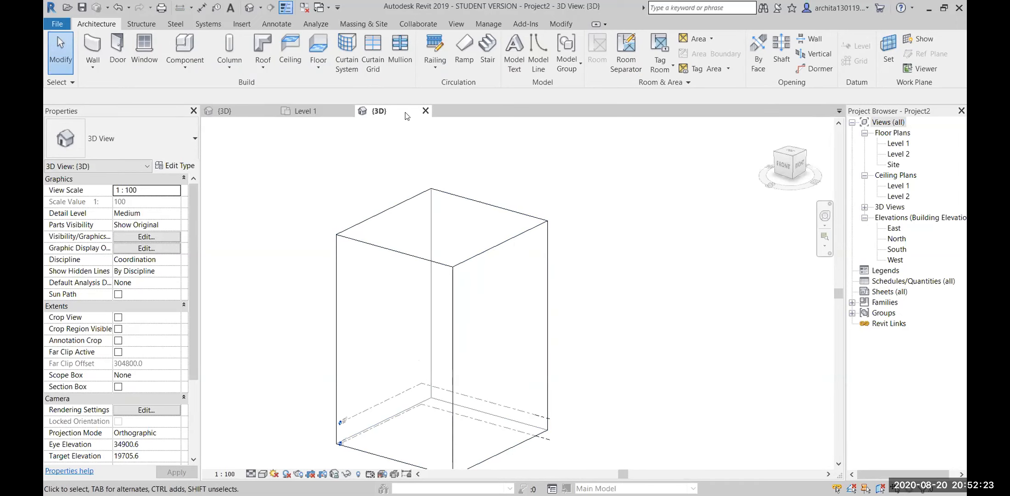
{"action": "left_click", "coordinate": [366, 24]}
{"action": "scroll", "coordinate": [396, 192], "scroll_direction": "down", "scroll_amount": 1}
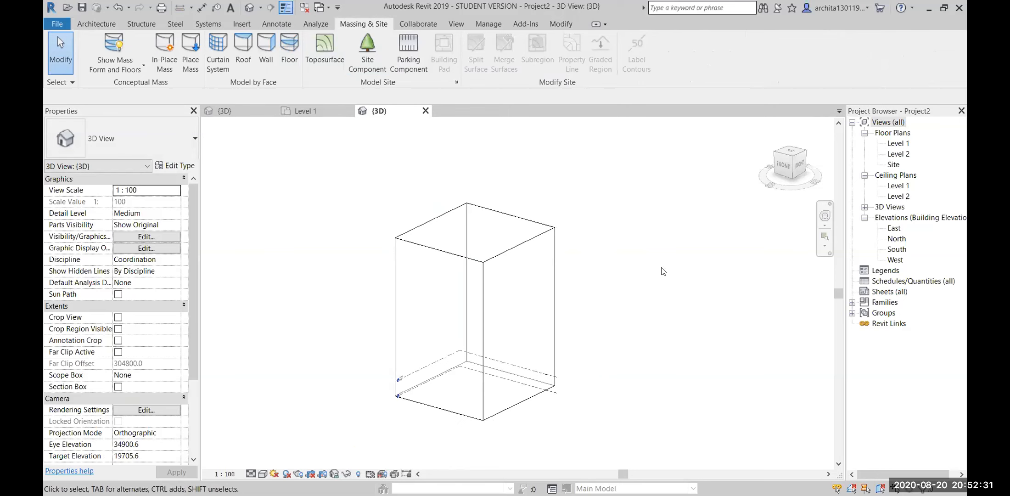
{"action": "left_click", "coordinate": [95, 25]}
{"action": "left_click", "coordinate": [512, 241]}
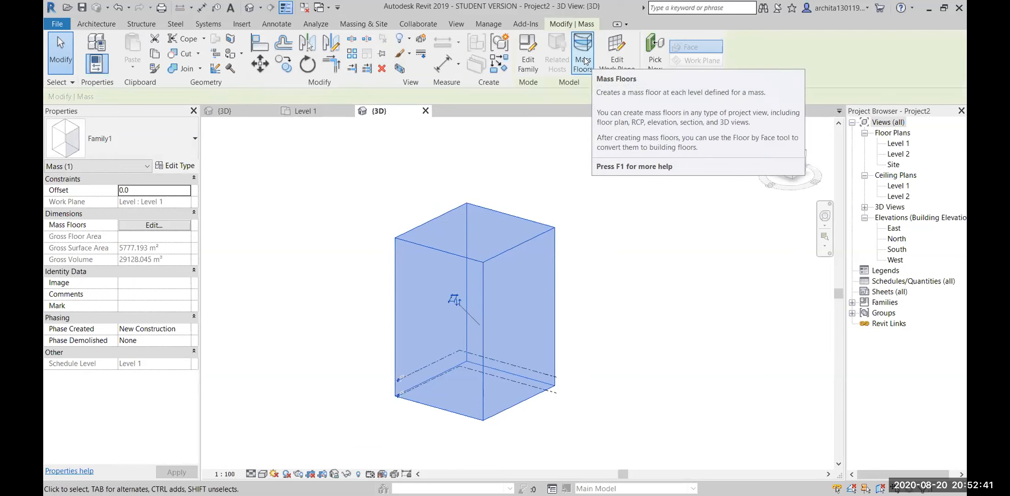
{"action": "left_click", "coordinate": [663, 286]}
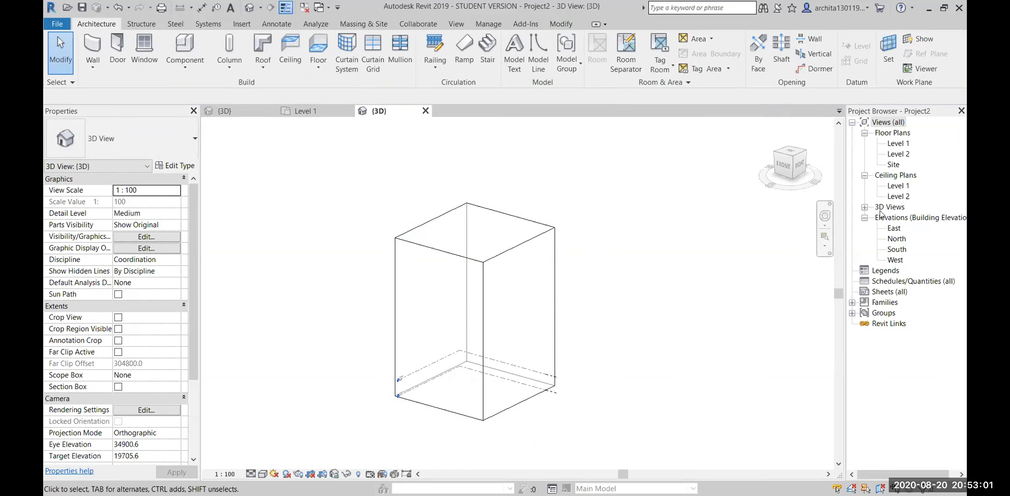
Open the East building elevation to view the mass together with its levels.
{"action": "double_click", "coordinate": [895, 228]}
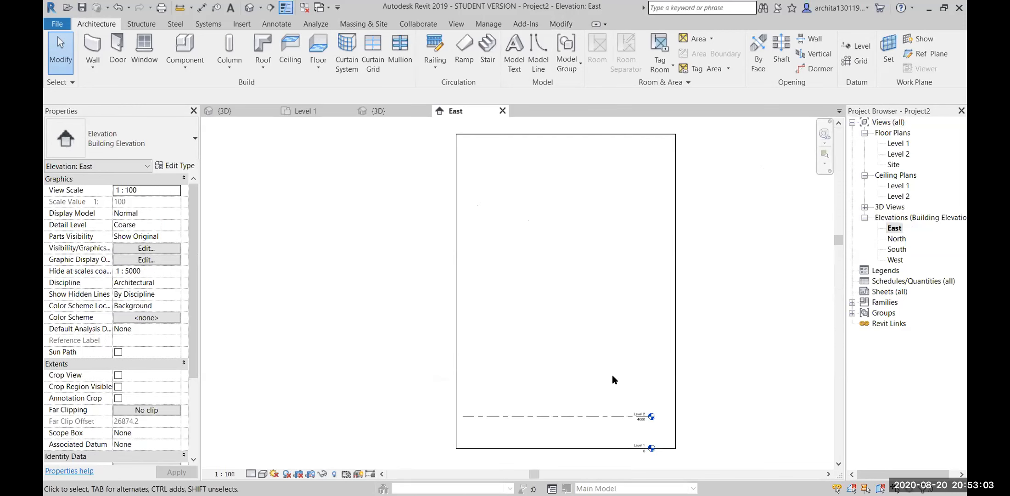
{"action": "scroll", "coordinate": [545, 401], "scroll_direction": "down", "scroll_amount": 1}
{"action": "middle_click_drag", "start_coordinate": [543, 403], "coordinate": [515, 397]}
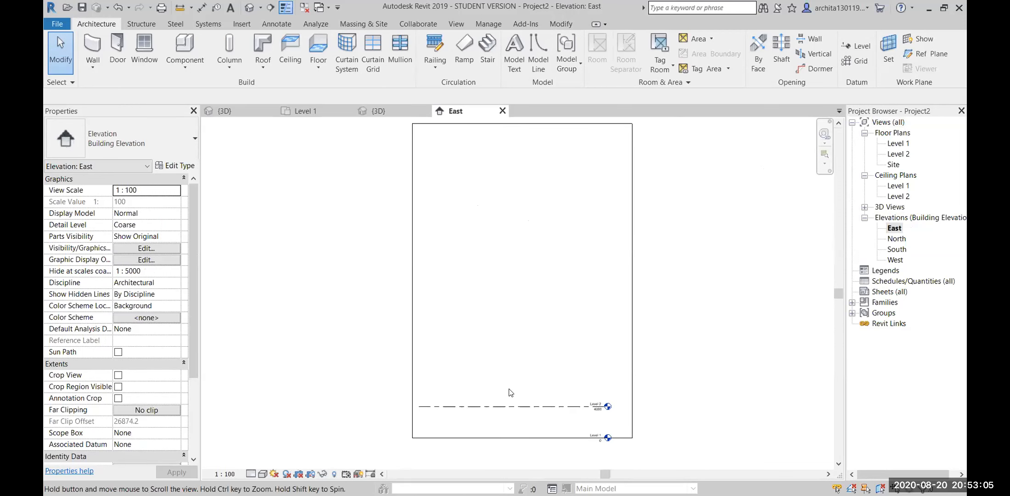
Add three new levels above Level 2 across the mass in the East elevation, at 8000, 12000 and 16000.
{"action": "left_click", "coordinate": [93, 65]}
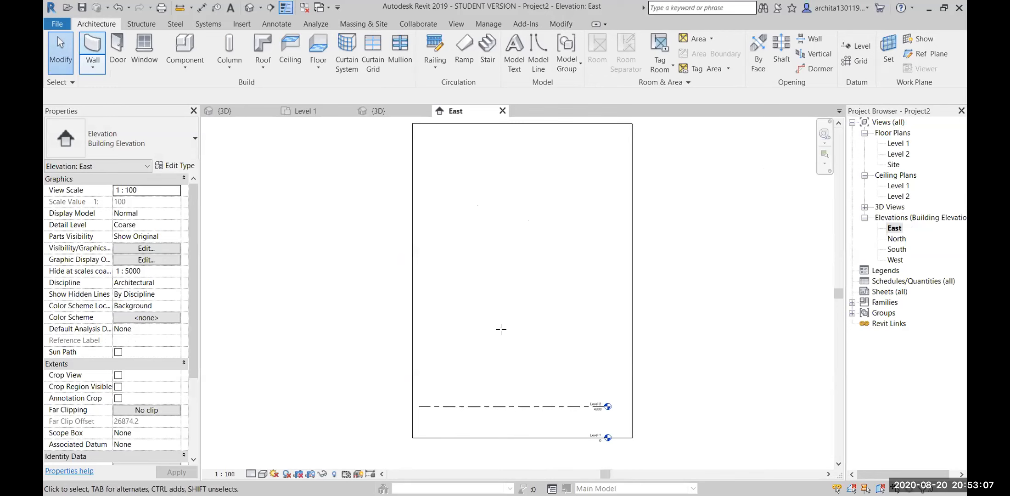
{"action": "key", "text": "l"}
{"action": "key", "text": "l"}
{"action": "left_click", "coordinate": [419, 375]}
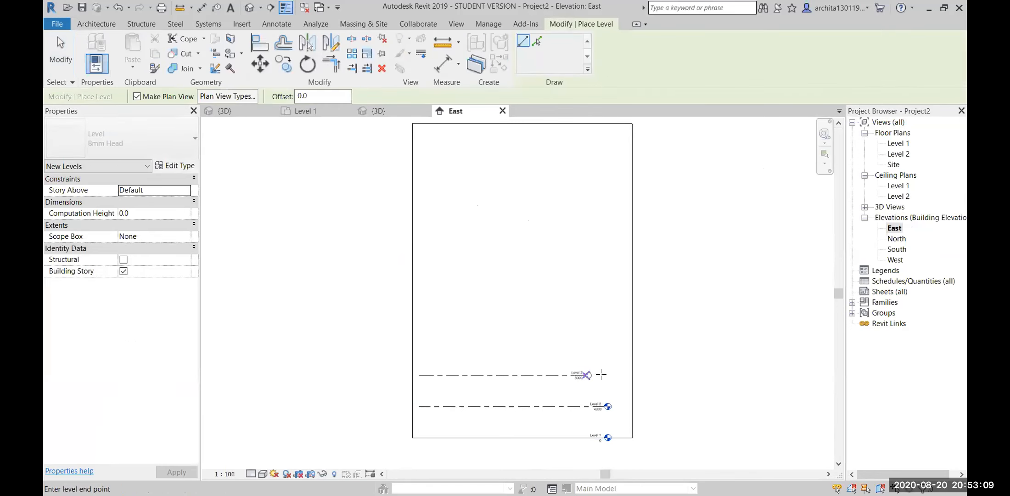
{"action": "left_click", "coordinate": [606, 375]}
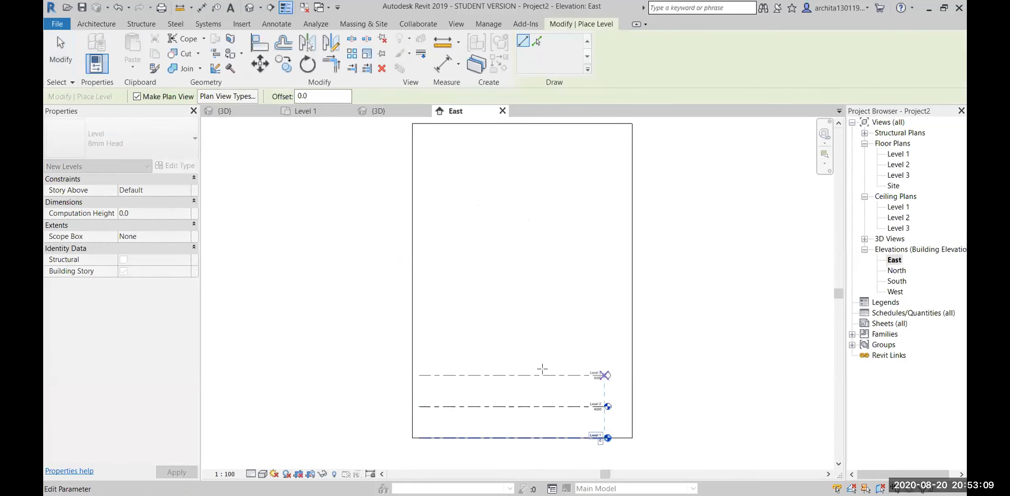
{"action": "left_click", "coordinate": [420, 344]}
{"action": "left_click", "coordinate": [605, 343]}
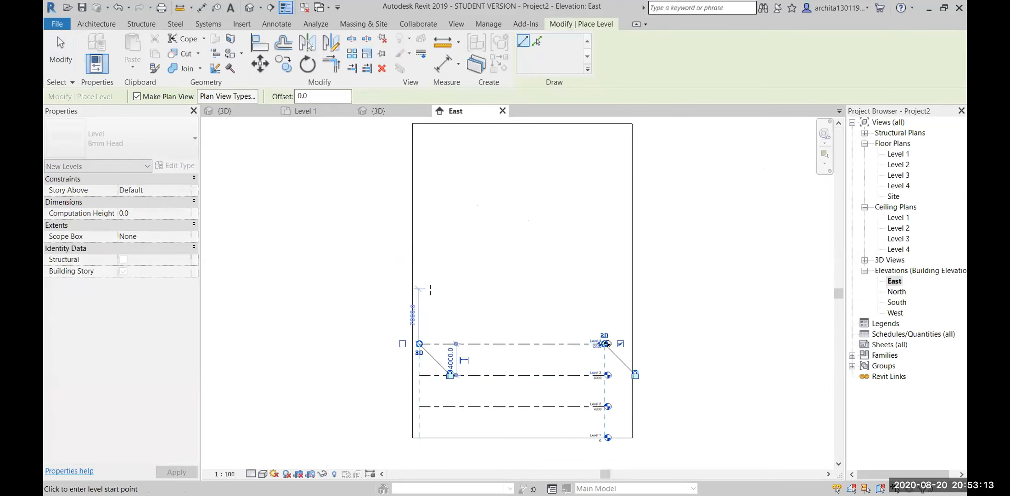
{"action": "left_click", "coordinate": [419, 312]}
{"action": "left_click", "coordinate": [605, 312]}
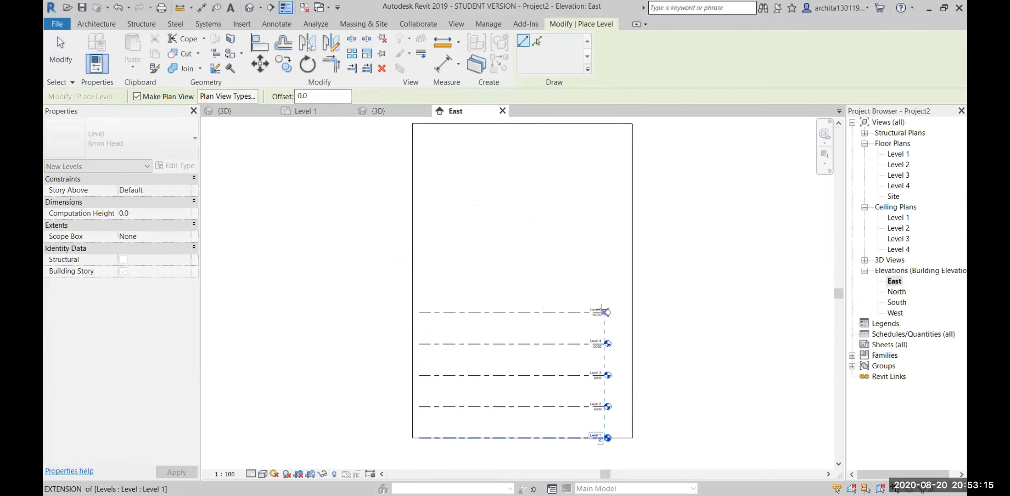
Draw three more levels above Level 5, spaced 4000 apart, at 20000, 24000 and 28000.
{"action": "left_click", "coordinate": [428, 280]}
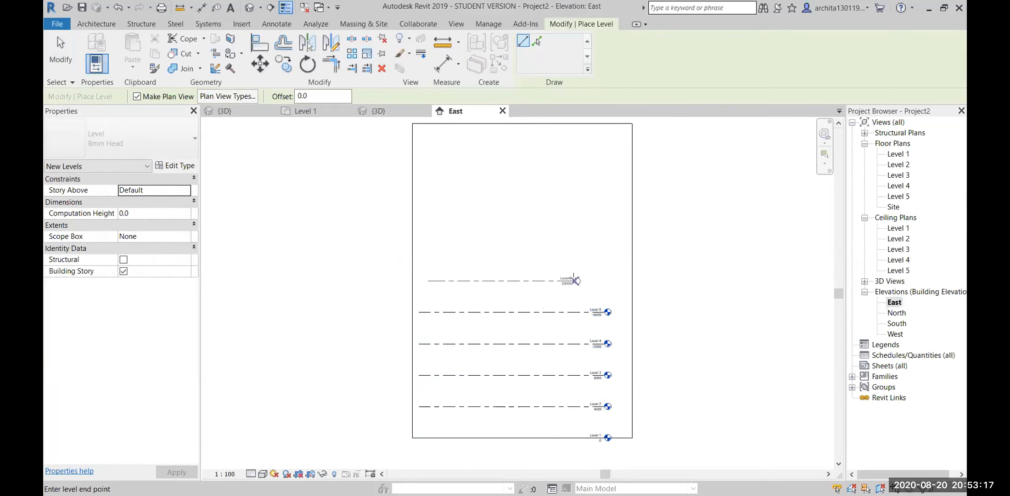
{"action": "left_click", "coordinate": [592, 280]}
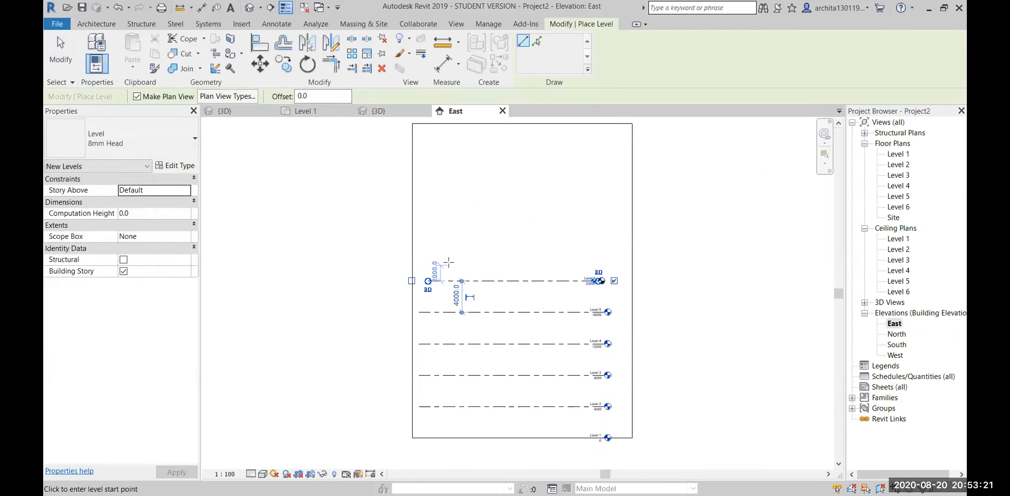
{"action": "left_click", "coordinate": [437, 249]}
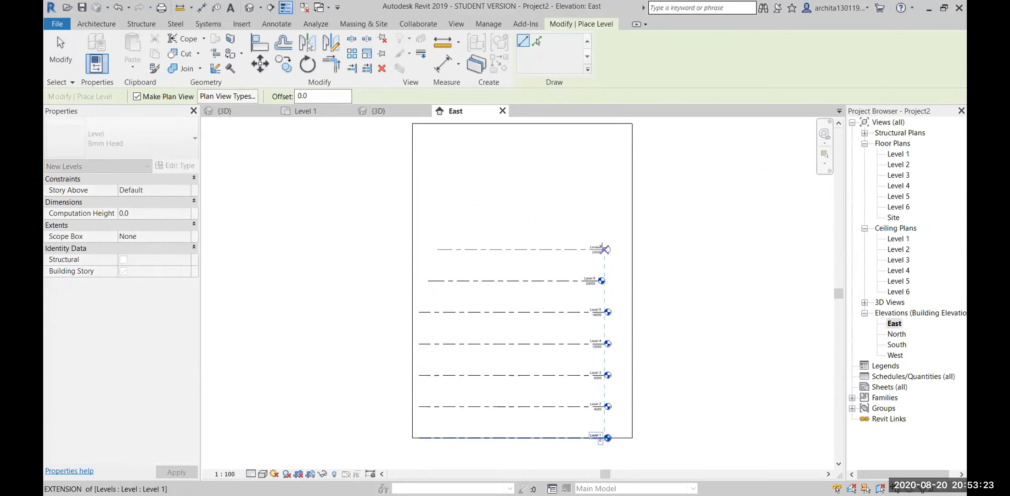
{"action": "left_click", "coordinate": [606, 249]}
{"action": "left_click", "coordinate": [437, 217]}
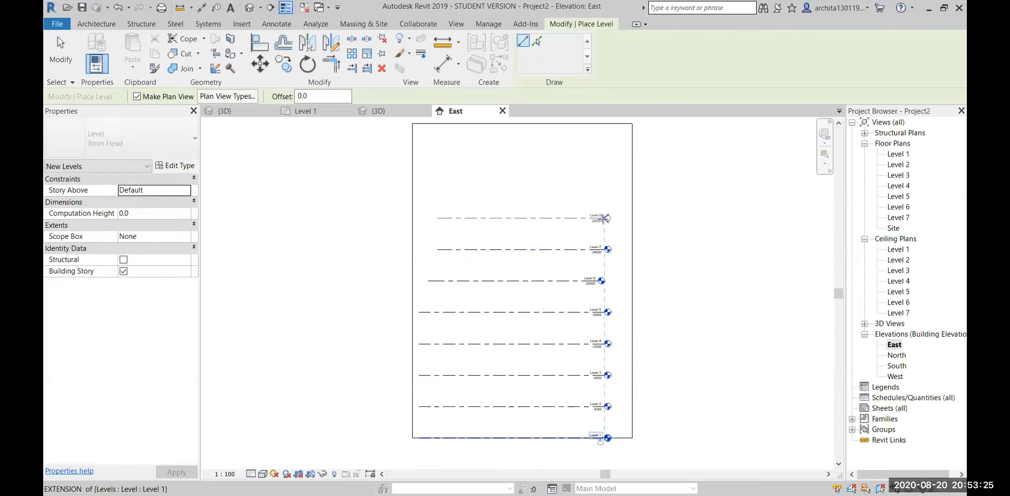
{"action": "left_click", "coordinate": [604, 218]}
Draw the two uppermost levels near the top of the mass, at 33000 and 37000, and finish placing levels.
{"action": "left_click", "coordinate": [459, 178]}
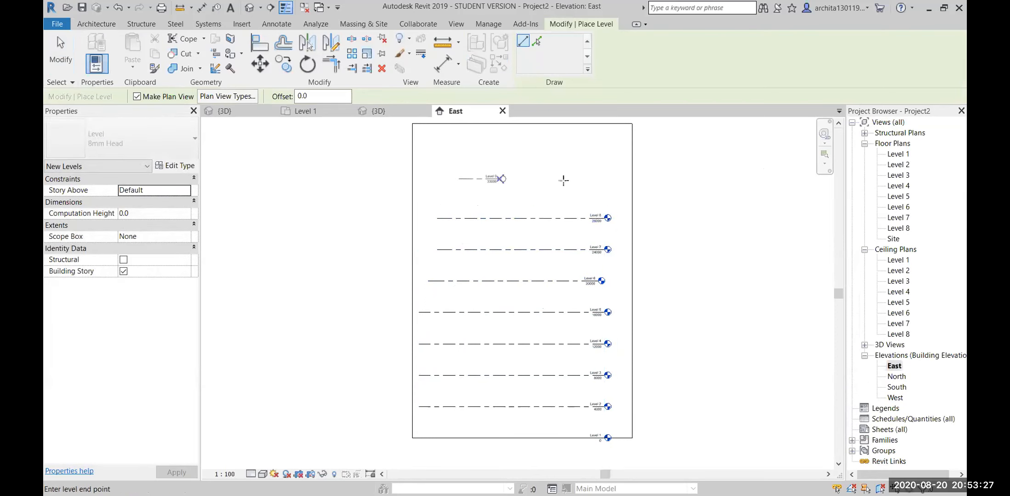
{"action": "left_click", "coordinate": [600, 179]}
{"action": "left_click", "coordinate": [468, 147]}
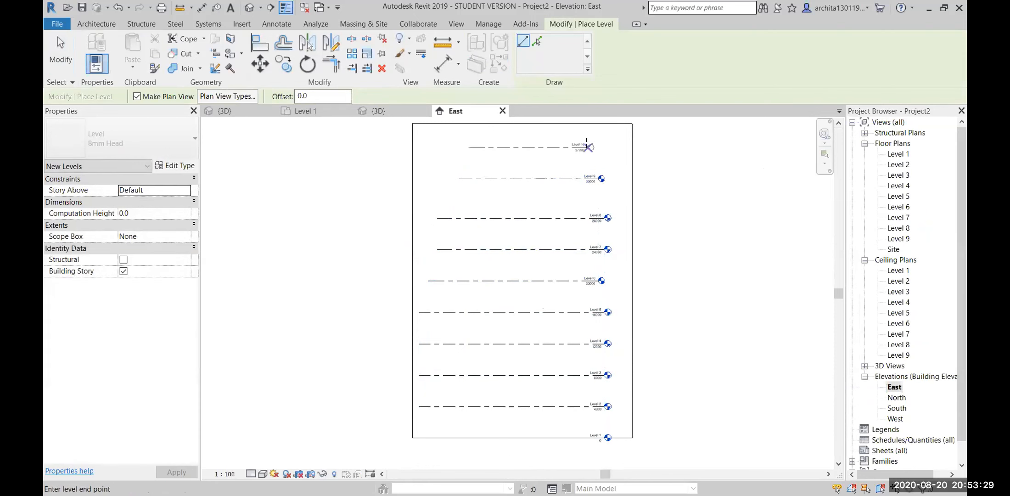
{"action": "left_click", "coordinate": [604, 146]}
{"action": "key", "text": "Escape"}
{"action": "key", "text": "Escape"}
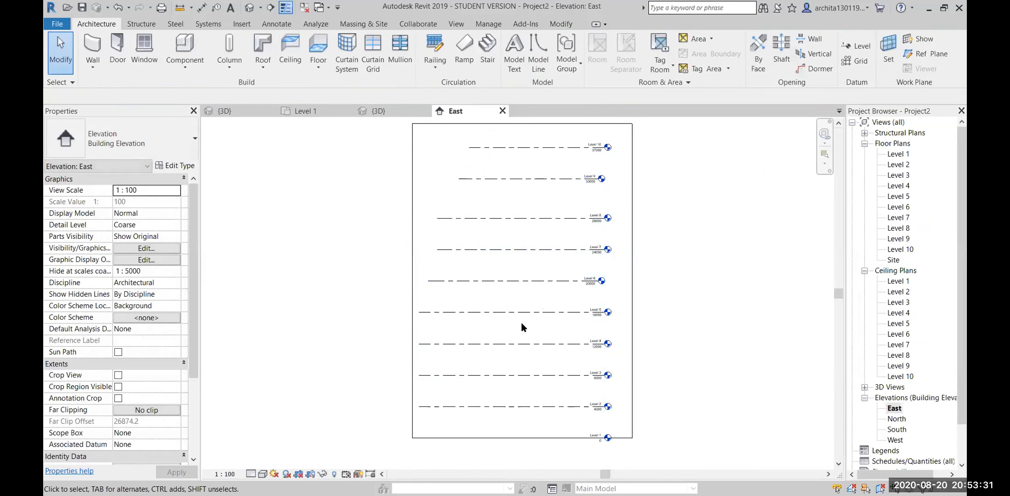
Extend the left ends of the levels so they line up with the left edge of the mass.
{"action": "scroll", "coordinate": [521, 322], "scroll_direction": "down", "scroll_amount": 3}
{"action": "scroll", "coordinate": [597, 304], "scroll_direction": "up", "scroll_amount": 2}
{"action": "scroll", "coordinate": [501, 236], "scroll_direction": "up", "scroll_amount": 2}
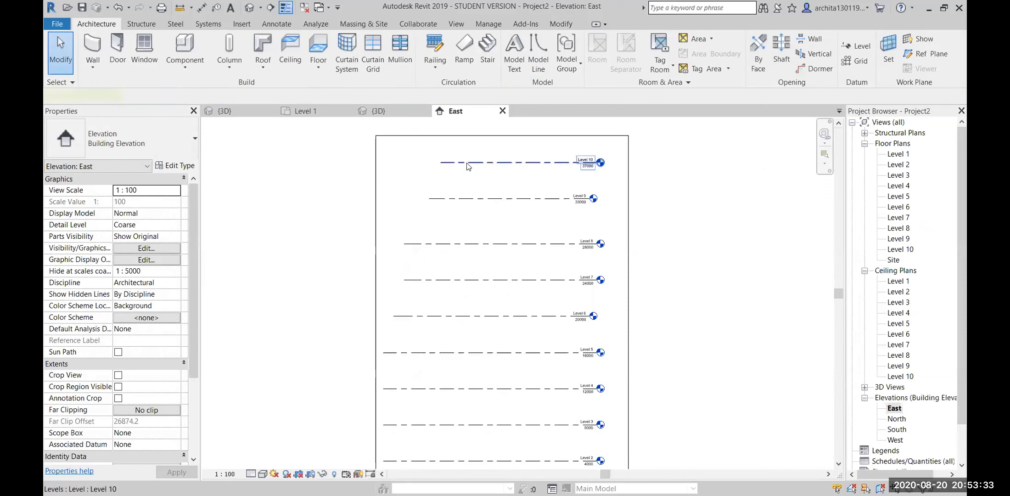
{"action": "left_click", "coordinate": [436, 163]}
{"action": "left_click", "coordinate": [424, 199]}
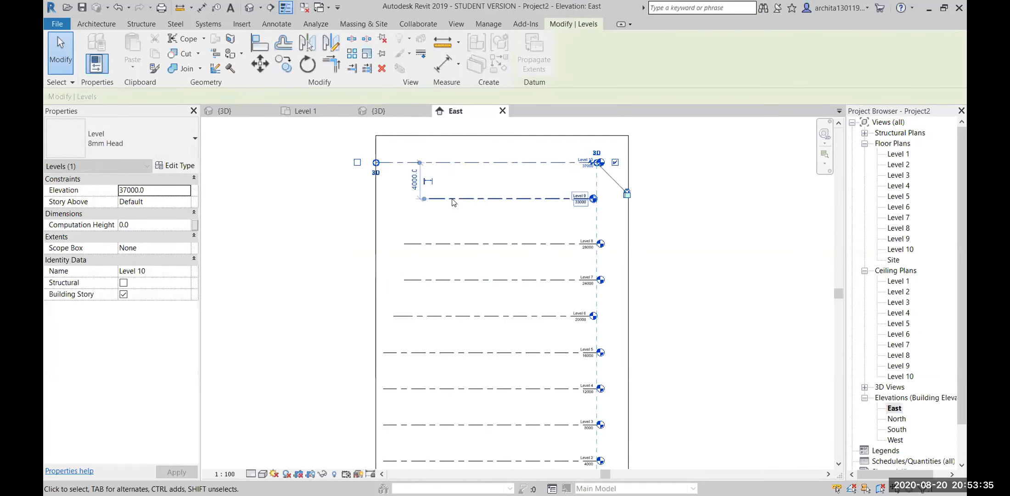
{"action": "left_click_drag", "start_coordinate": [424, 200], "coordinate": [380, 197]}
{"action": "left_click", "coordinate": [547, 220]}
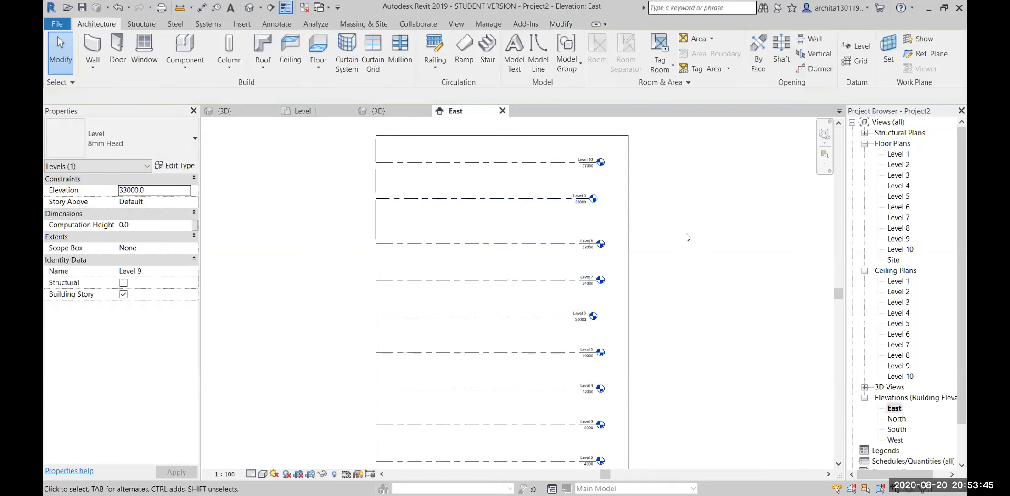
{"action": "scroll", "coordinate": [684, 257], "scroll_direction": "down", "scroll_amount": 2}
{"action": "scroll", "coordinate": [631, 322], "scroll_direction": "down", "scroll_amount": 1}
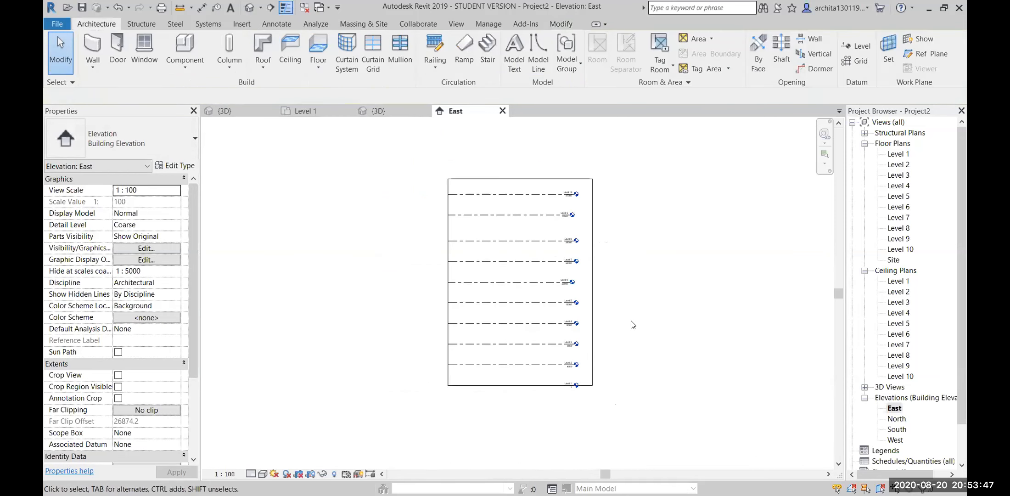
{"action": "left_click", "coordinate": [523, 194]}
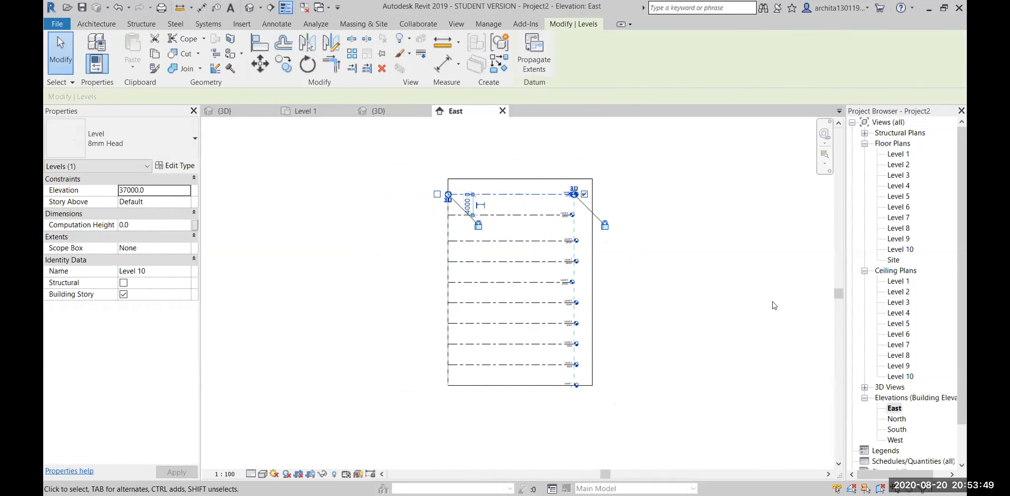
{"action": "left_click", "coordinate": [755, 307]}
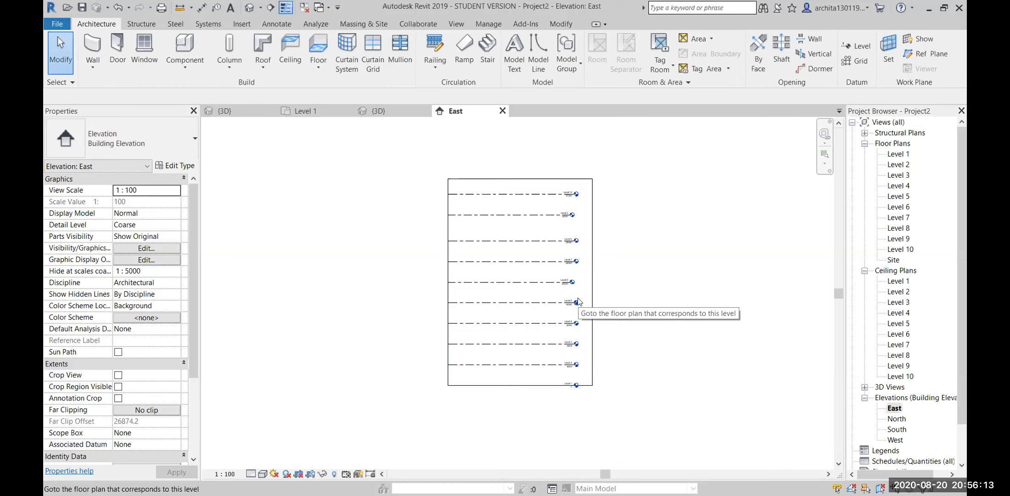
Return to the project's 3D view and orbit slightly around the mass and its levels.
{"action": "left_click", "coordinate": [369, 23]}
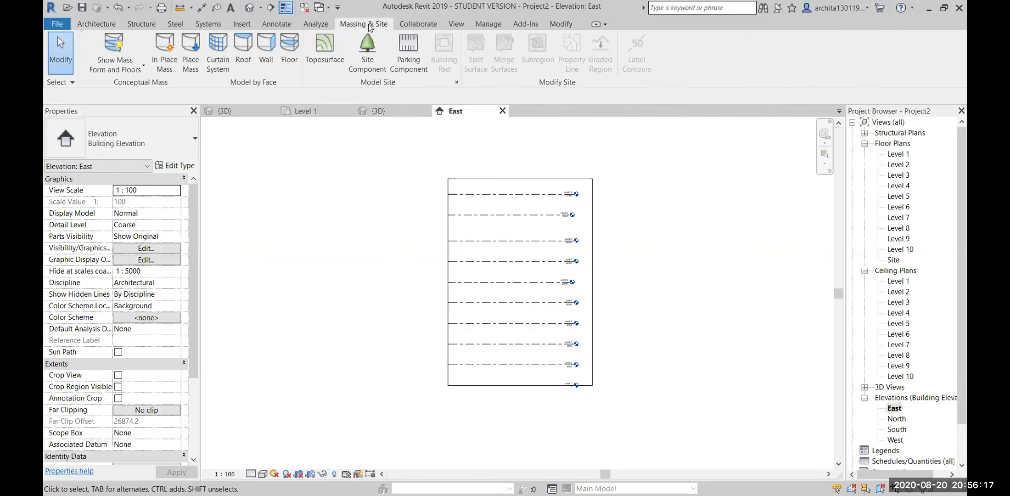
{"action": "scroll", "coordinate": [568, 239], "scroll_direction": "down", "scroll_amount": 2}
{"action": "left_click", "coordinate": [402, 113]}
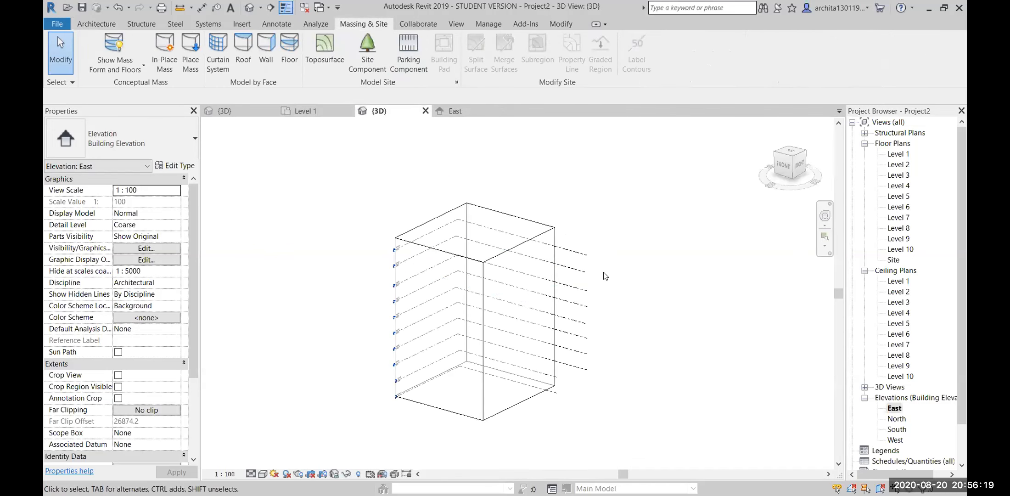
{"action": "mouse_move", "coordinate": [582, 272]}
{"action": "middle_mouse_down", "text": "shift"}
{"action": "mouse_move", "coordinate": [478, 272]}
{"action": "mouse_move", "coordinate": [399, 255]}
{"action": "mouse_move", "coordinate": [570, 275]}
{"action": "middle_mouse_up", "text": "shift"}
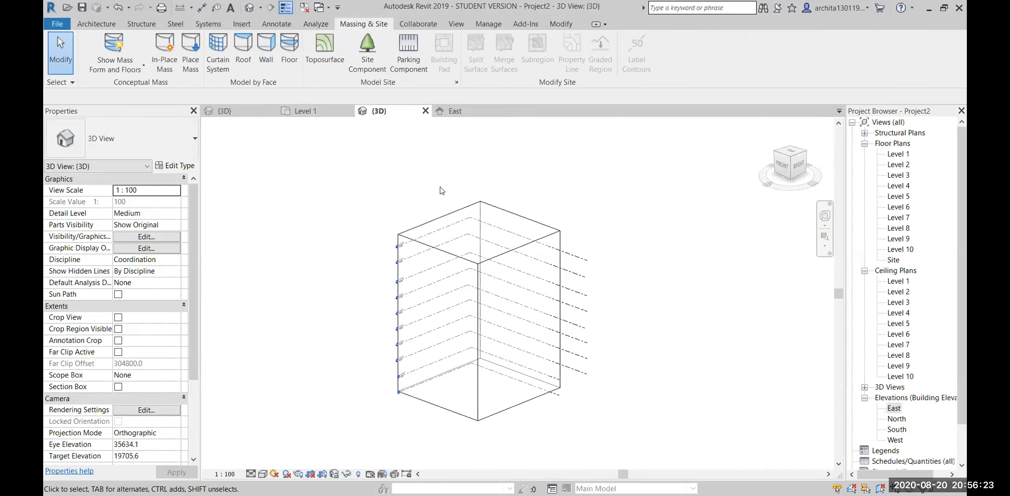
Create mass floors for the box mass at Level 1 through Level 10.
{"action": "left_click", "coordinate": [521, 219]}
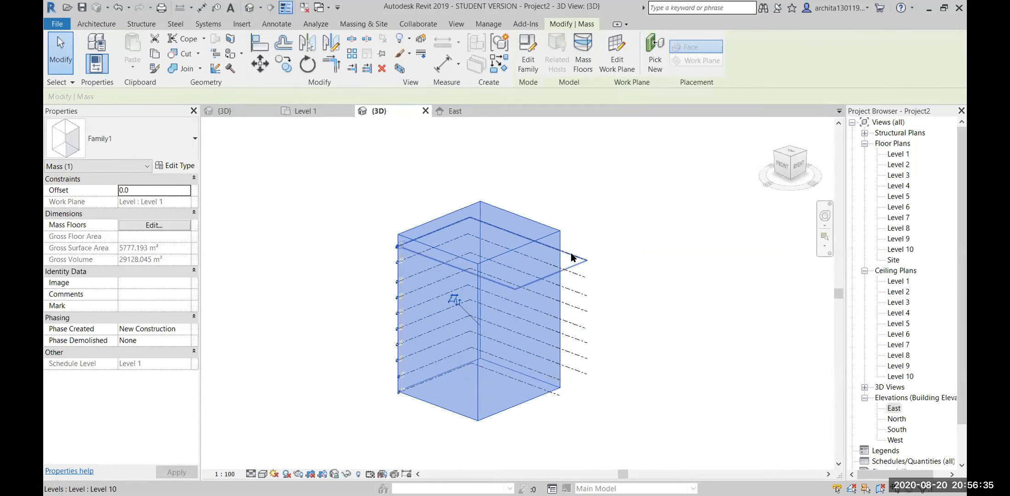
{"action": "left_click", "coordinate": [582, 58]}
{"action": "left_click", "coordinate": [537, 148]}
{"action": "left_click", "coordinate": [536, 158]}
{"action": "left_click", "coordinate": [536, 168]}
{"action": "left_click", "coordinate": [537, 177]}
{"action": "left_click", "coordinate": [536, 188]}
{"action": "left_click", "coordinate": [536, 197]}
{"action": "left_click", "coordinate": [537, 206]}
{"action": "left_click", "coordinate": [536, 216]}
{"action": "left_click", "coordinate": [537, 226]}
{"action": "left_click", "coordinate": [536, 235]}
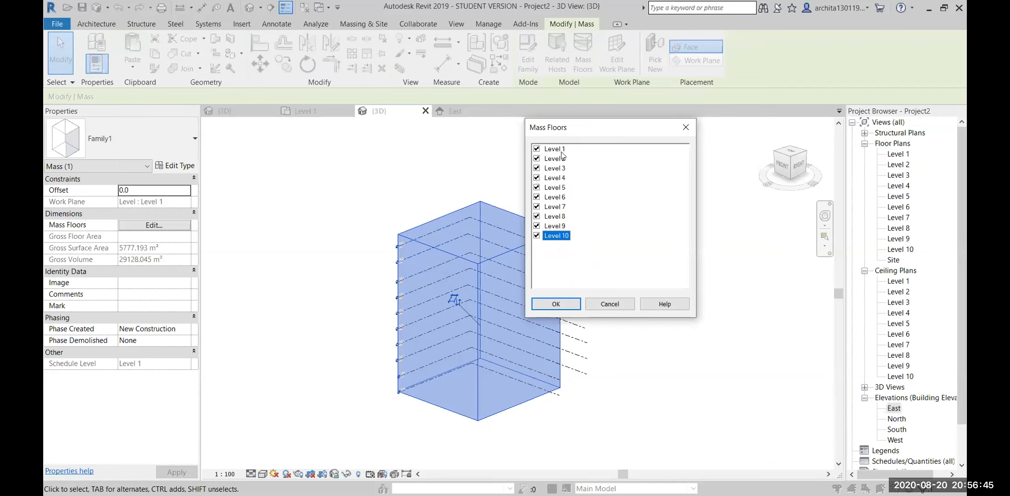
{"action": "left_click", "coordinate": [565, 304]}
{"action": "left_click", "coordinate": [656, 297]}
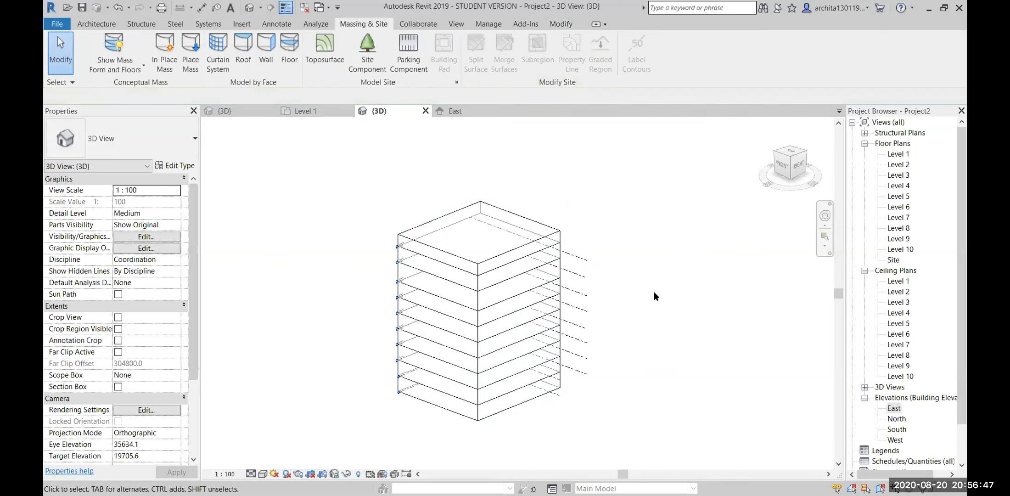
Change the 3D view's visual style to Shaded to see the mass floors as surfaces.
{"action": "scroll", "coordinate": [528, 282], "scroll_direction": "up", "scroll_amount": 1}
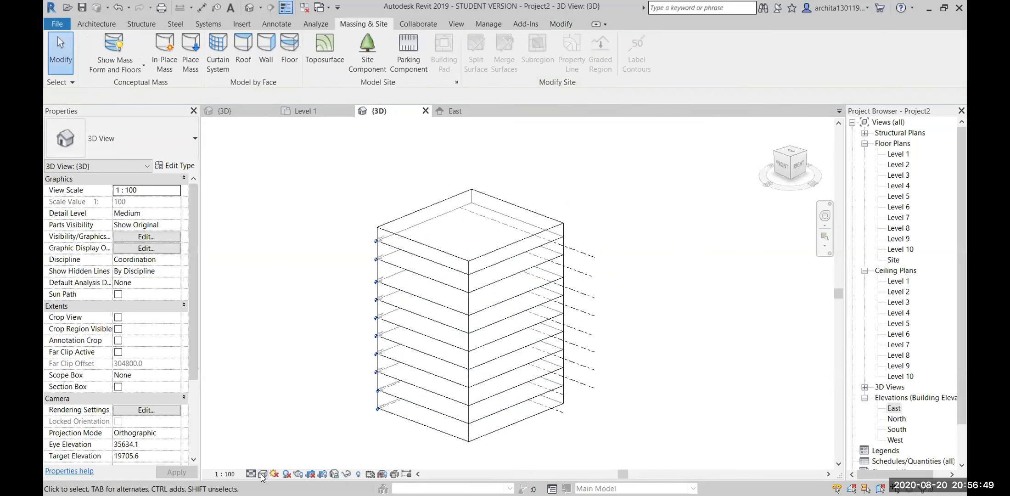
{"action": "left_click", "coordinate": [262, 474]}
{"action": "left_click", "coordinate": [286, 422]}
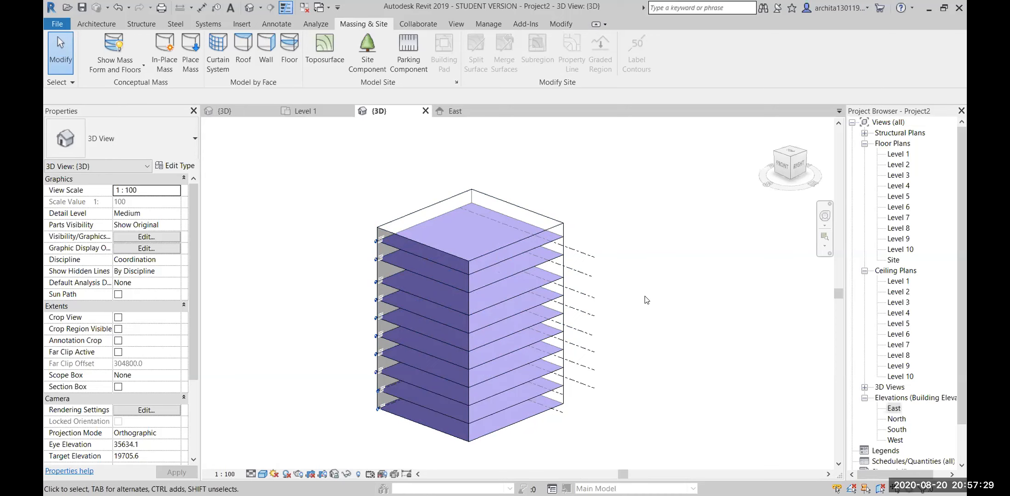
Undo the shaded display and the mass floors so the box mass can be divided again.
{"action": "key", "text": "w"}
{"action": "key", "text": "f"}
{"action": "scroll", "coordinate": [645, 285], "scroll_direction": "down", "scroll_amount": 1}
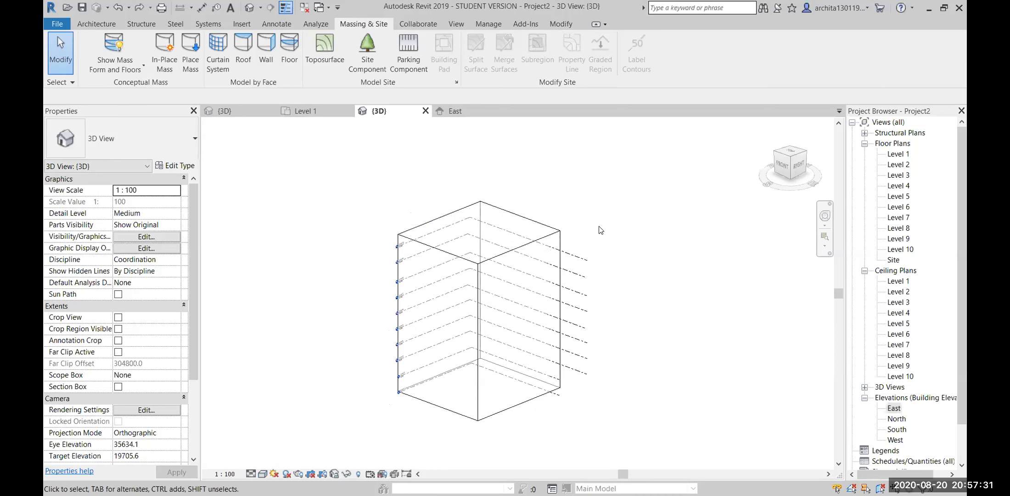
Select the undivided box mass and generate mass floors on all levels from Level 1 to Level 10.
{"action": "left_click", "coordinate": [556, 236]}
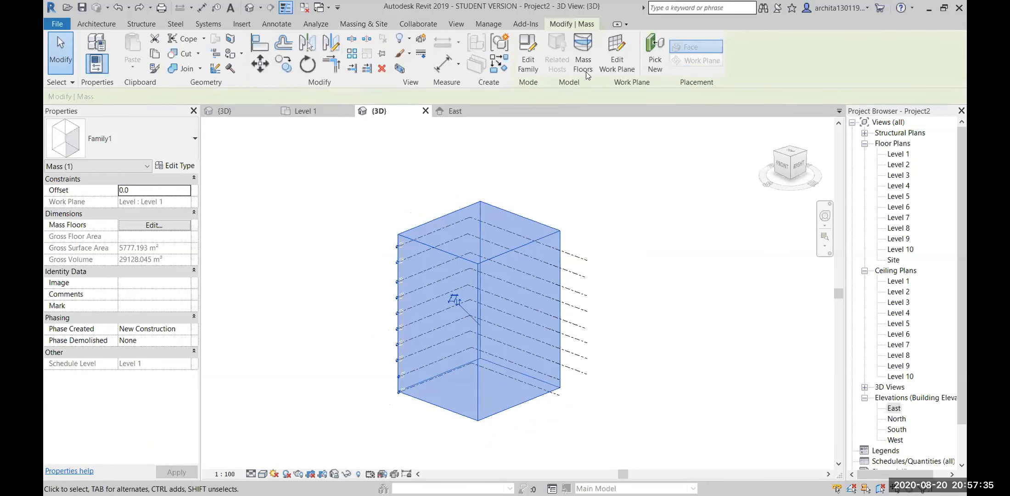
{"action": "left_click", "coordinate": [584, 58]}
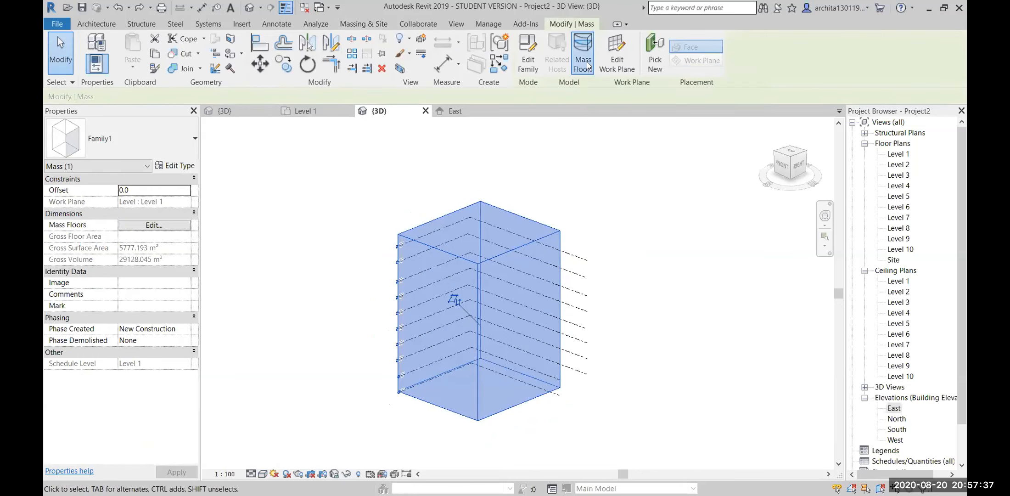
{"action": "left_click", "coordinate": [537, 149]}
{"action": "left_click", "coordinate": [537, 159]}
{"action": "left_click", "coordinate": [537, 168]}
{"action": "left_click", "coordinate": [537, 177]}
{"action": "left_click", "coordinate": [537, 187]}
{"action": "left_click", "coordinate": [537, 197]}
{"action": "left_click", "coordinate": [537, 207]}
{"action": "left_click", "coordinate": [537, 217]}
{"action": "left_click", "coordinate": [536, 226]}
{"action": "left_click", "coordinate": [537, 236]}
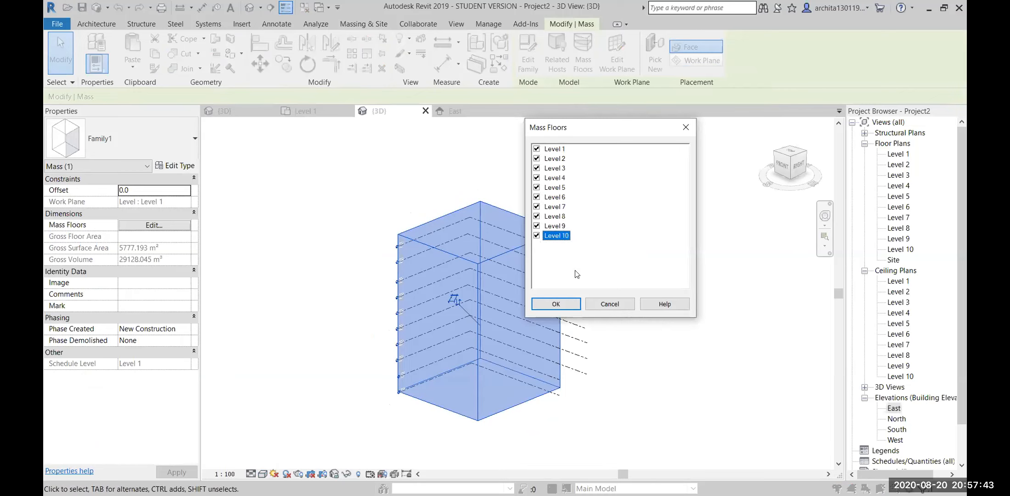
{"action": "left_click", "coordinate": [556, 304]}
{"action": "left_click", "coordinate": [689, 381]}
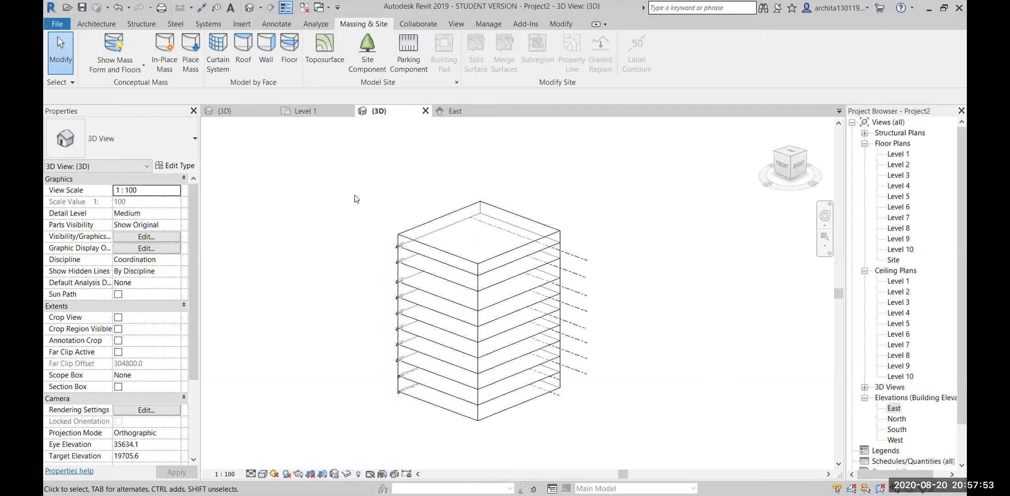
Select the divided mass to examine its gross floor area, surface area and volume and the Mass Floors tool.
{"action": "left_click", "coordinate": [507, 210]}
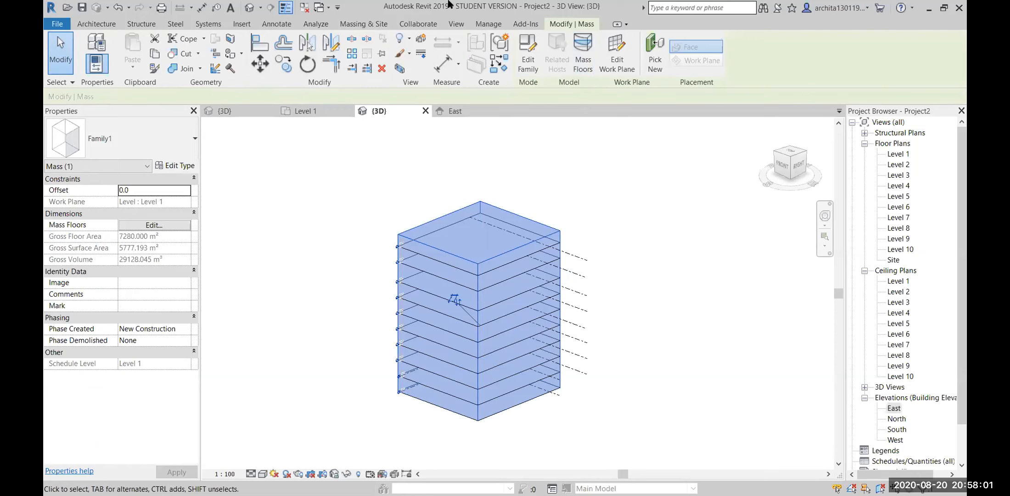
{"action": "left_click", "coordinate": [609, 225]}
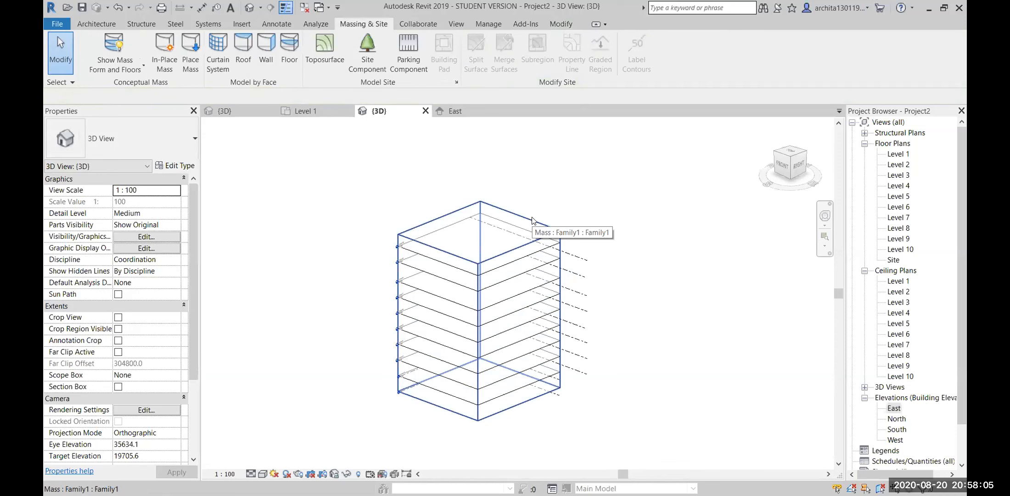
{"action": "left_click", "coordinate": [532, 218]}
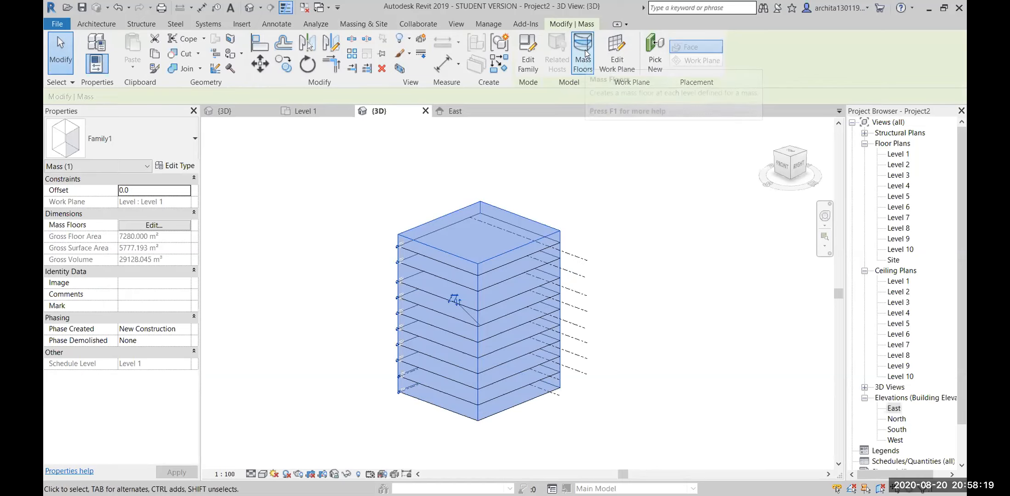
{"action": "left_click", "coordinate": [610, 190]}
Check the divided box mass in the East elevation and return to the project's 3D view.
{"action": "left_click", "coordinate": [245, 111]}
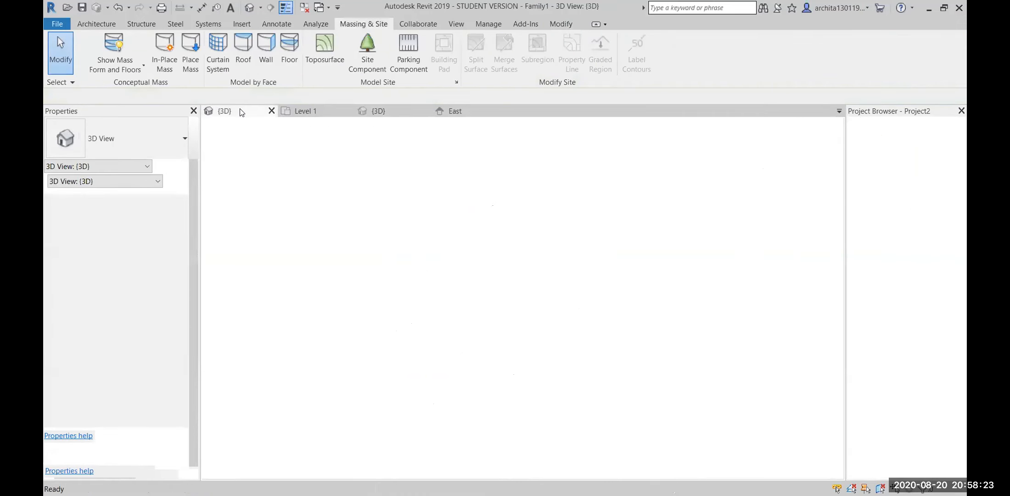
{"action": "left_click", "coordinate": [463, 111]}
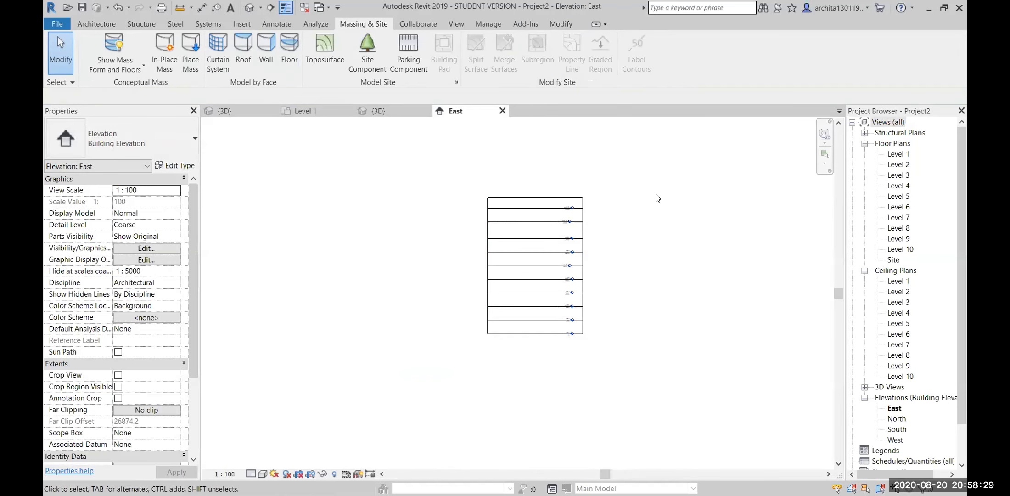
{"action": "left_click", "coordinate": [532, 197]}
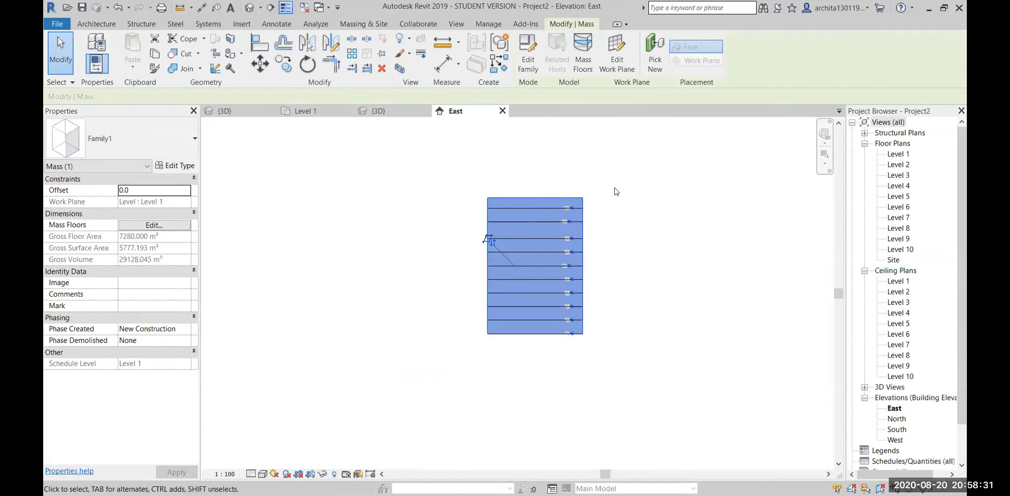
{"action": "left_click", "coordinate": [392, 109]}
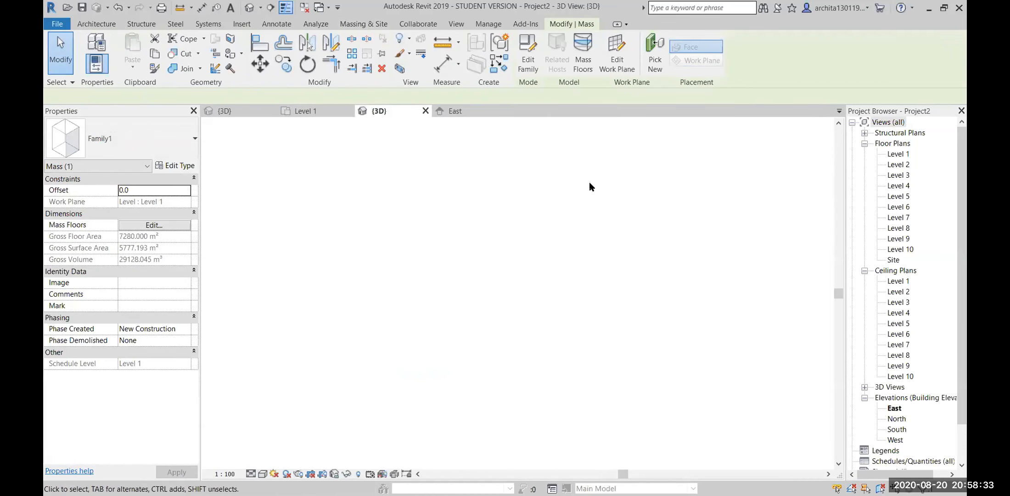
{"action": "left_click", "coordinate": [717, 225]}
{"action": "left_click", "coordinate": [560, 232]}
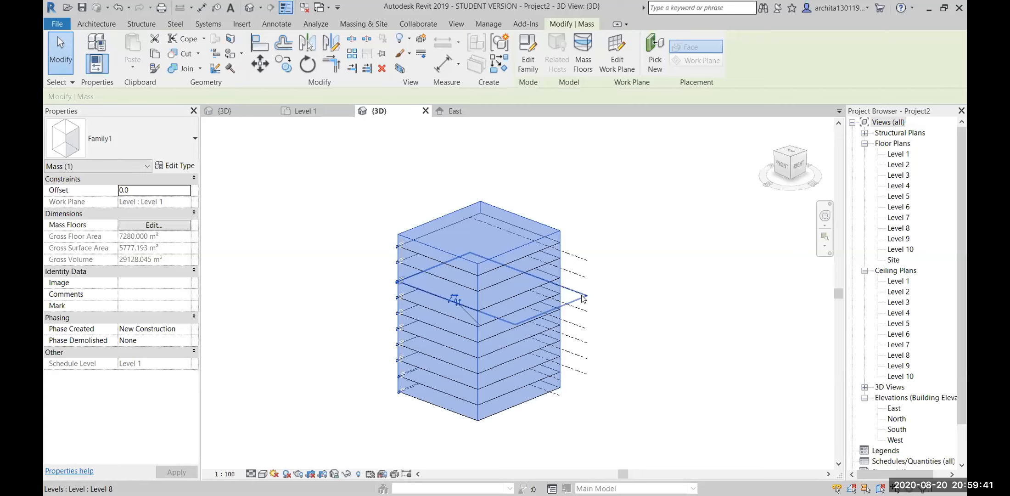
Create Generic 150mm floors by face on all ten mass floors, from Level 10 down to Level 1.
{"action": "left_click", "coordinate": [588, 287]}
{"action": "scroll", "coordinate": [627, 270], "scroll_direction": "up", "scroll_amount": 2}
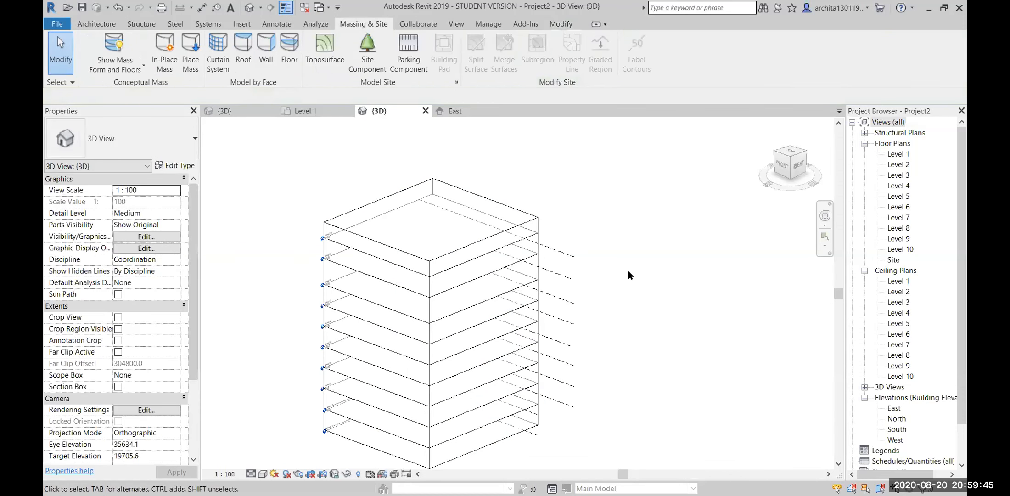
{"action": "scroll", "coordinate": [627, 270], "scroll_direction": "down", "scroll_amount": 2}
{"action": "scroll", "coordinate": [585, 237], "scroll_direction": "up", "scroll_amount": 2}
{"action": "middle_click_drag", "start_coordinate": [590, 255], "coordinate": [618, 267]}
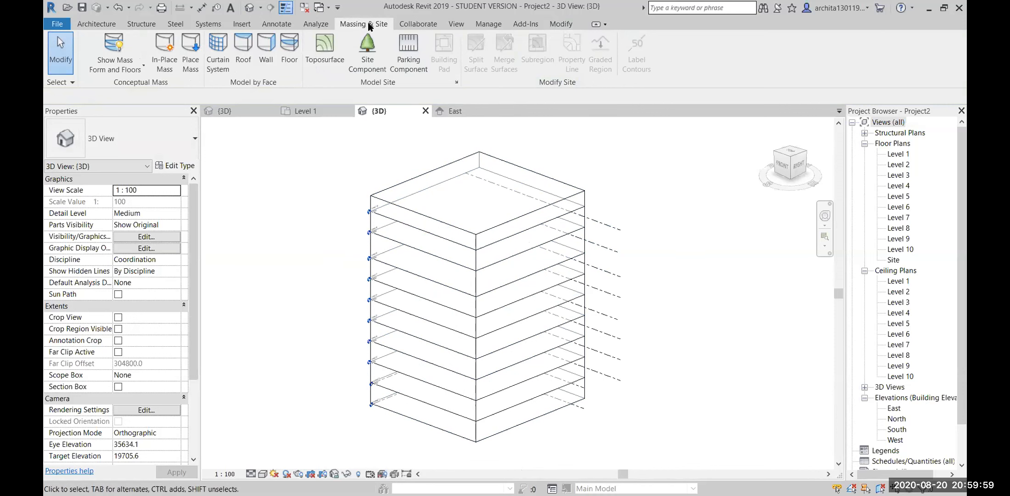
{"action": "left_click", "coordinate": [291, 56]}
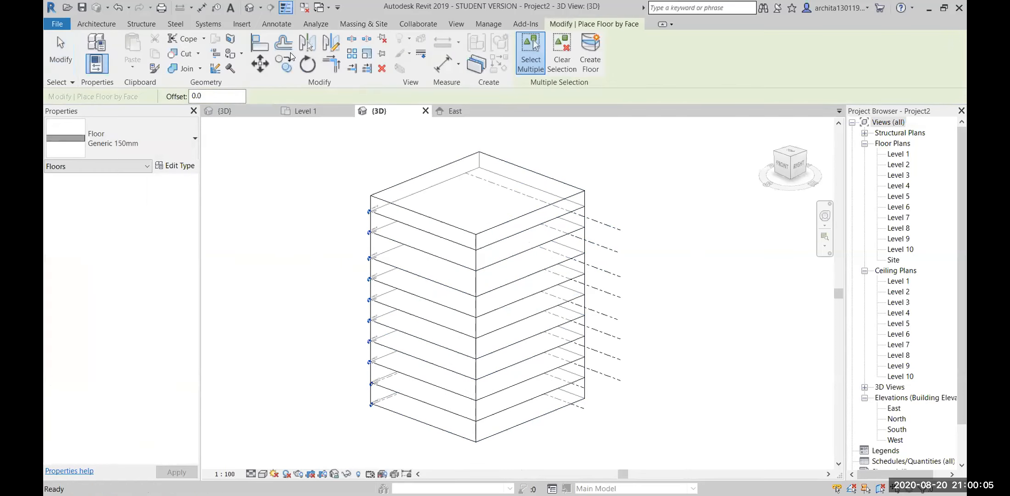
{"action": "left_click", "coordinate": [537, 221]}
{"action": "left_click", "coordinate": [537, 237]}
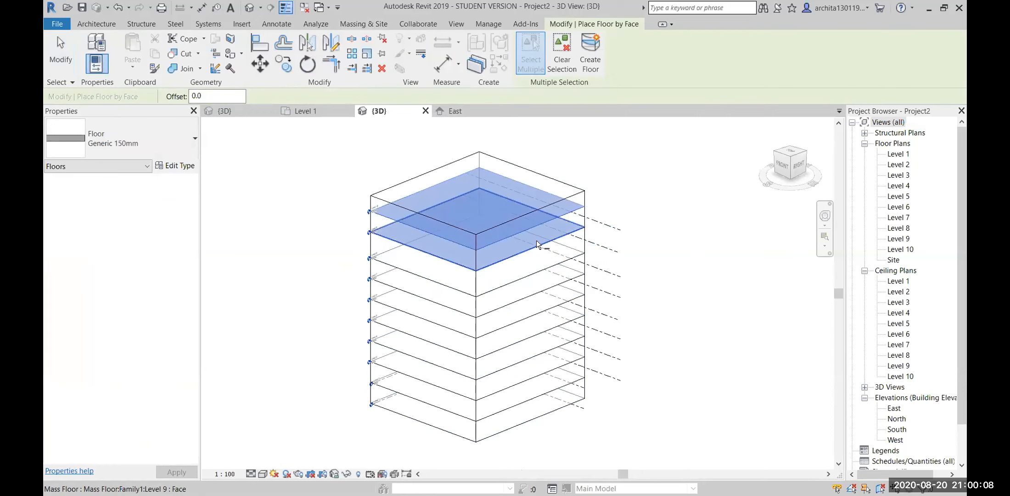
{"action": "left_click", "coordinate": [537, 268]}
{"action": "left_click", "coordinate": [536, 292]}
{"action": "left_click", "coordinate": [537, 313]}
{"action": "left_click", "coordinate": [536, 328]}
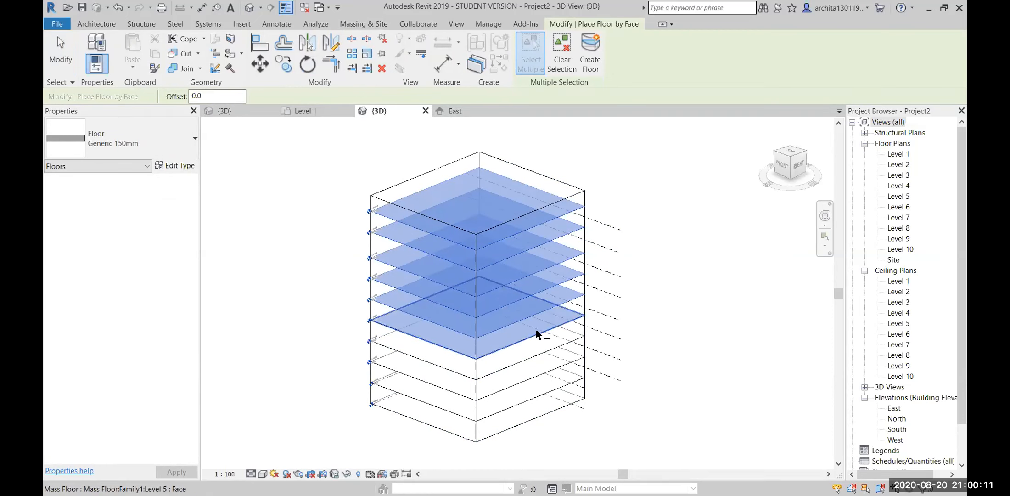
{"action": "left_click", "coordinate": [538, 353]}
{"action": "left_click", "coordinate": [539, 373]}
{"action": "left_click", "coordinate": [540, 393]}
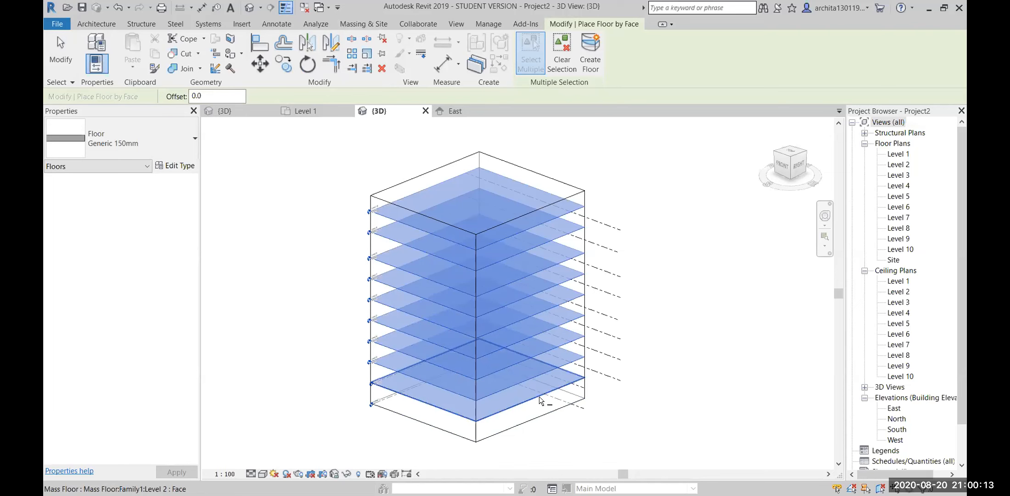
{"action": "left_click", "coordinate": [540, 412]}
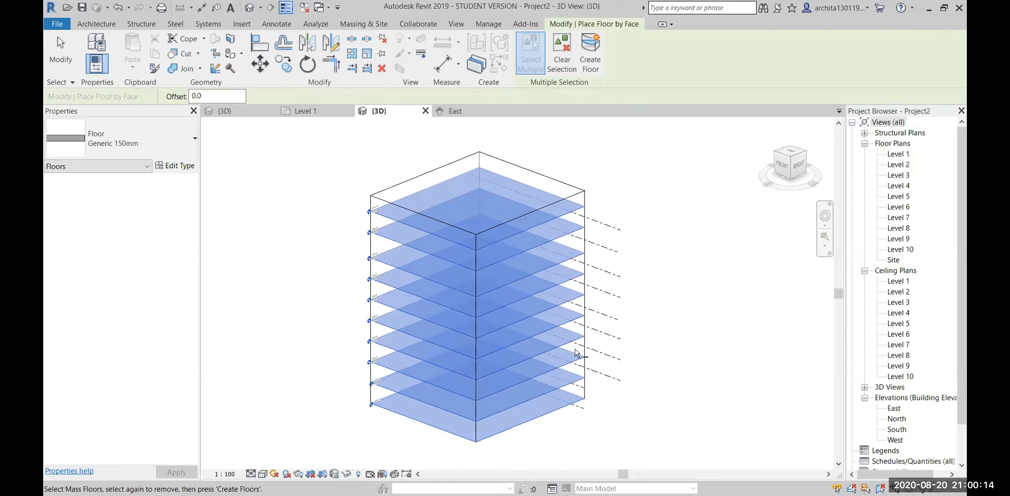
{"action": "left_click", "coordinate": [595, 48]}
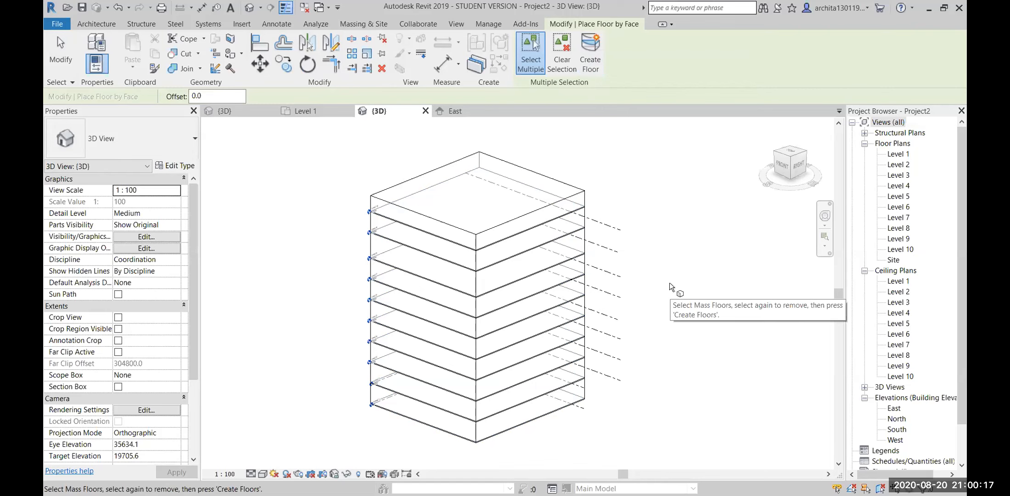
Undo the created floors and the mass division, and redo only the mass floors.
{"action": "key", "text": "ctrl+z"}
{"action": "key", "text": "ctrl+z"}
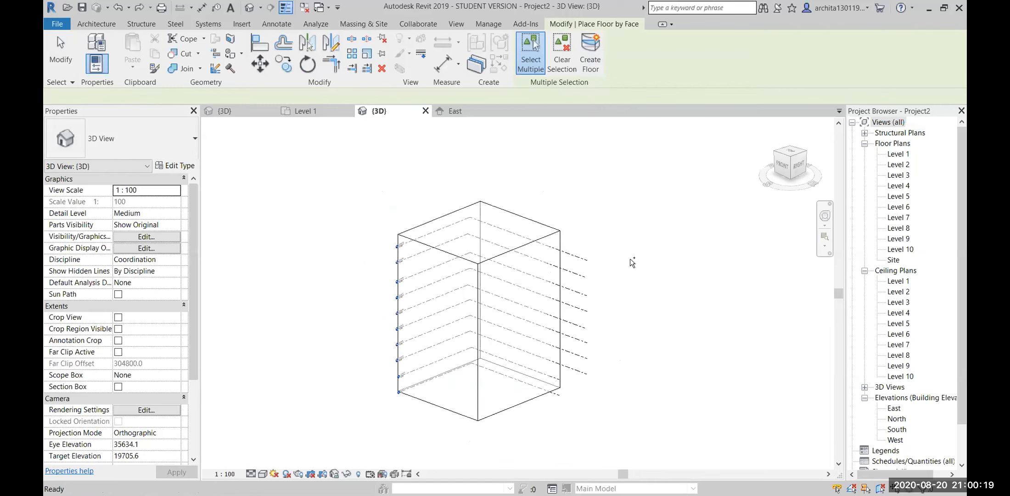
{"action": "left_click", "coordinate": [139, 8]}
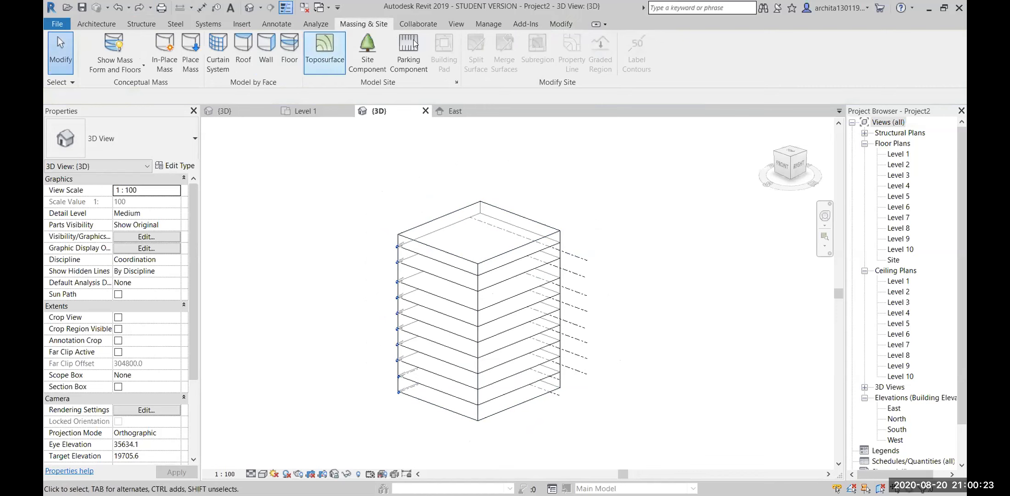
Use Floor by Face with Select Multiple to create Generic 150mm floors on the mass floors at Levels 1 to 10.
{"action": "left_click", "coordinate": [286, 50]}
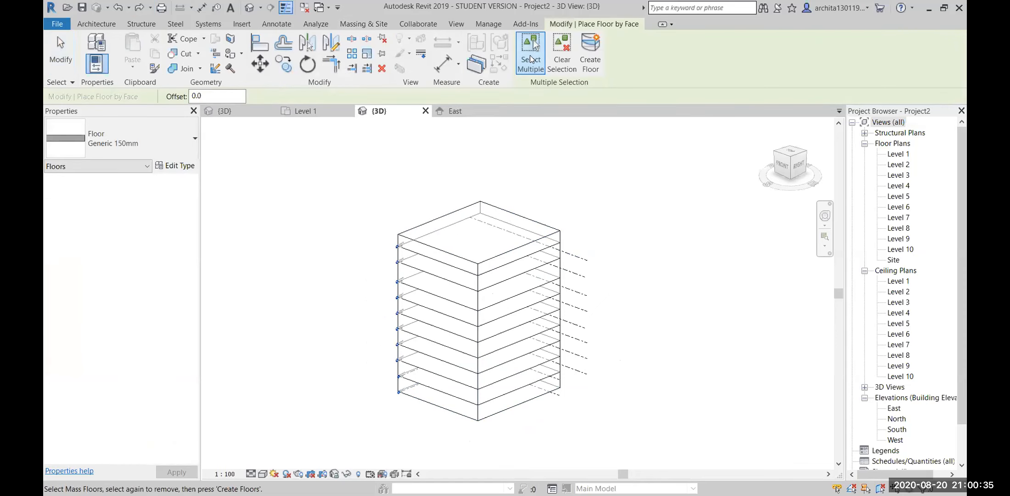
{"action": "left_click", "coordinate": [544, 253]}
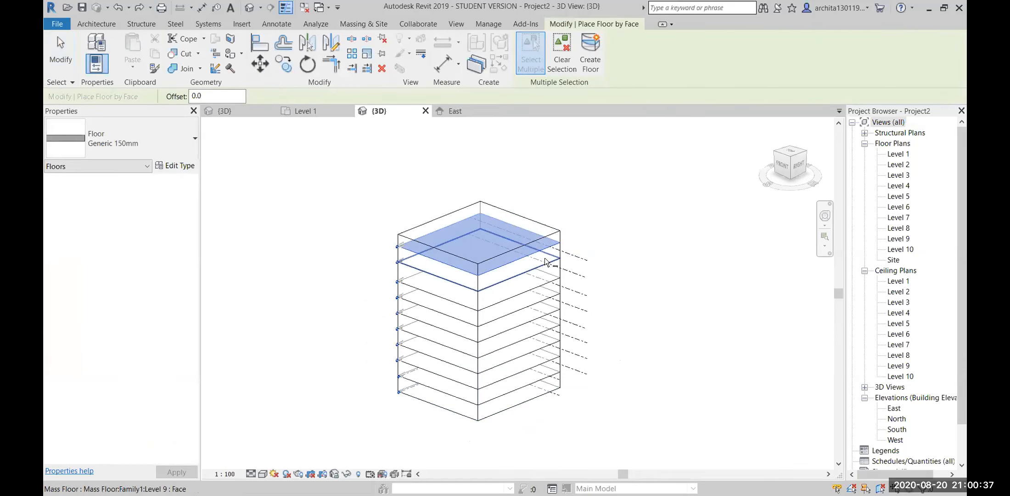
{"action": "left_click", "coordinate": [546, 267]}
{"action": "left_click", "coordinate": [546, 282]}
{"action": "left_click", "coordinate": [547, 299]}
{"action": "left_click", "coordinate": [547, 317]}
{"action": "left_click", "coordinate": [549, 331]}
{"action": "left_click", "coordinate": [551, 348]}
{"action": "left_click", "coordinate": [553, 364]}
{"action": "left_click", "coordinate": [554, 381]}
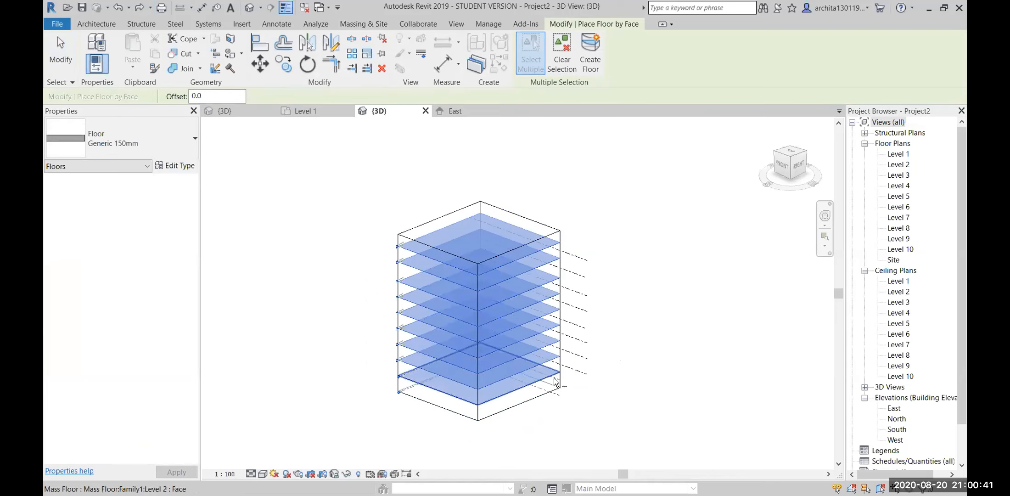
{"action": "left_click", "coordinate": [553, 385]}
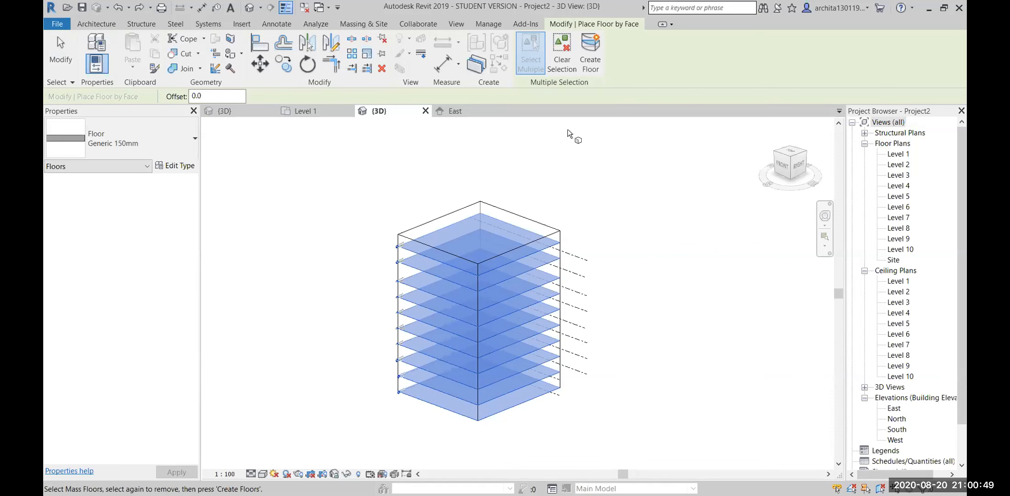
{"action": "left_click", "coordinate": [590, 49]}
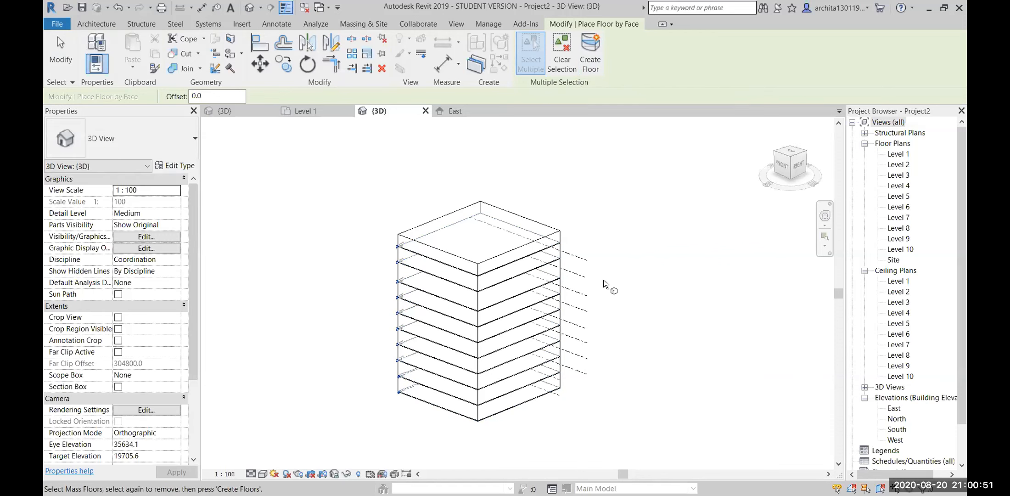
Change the 3D view's visual style to a coloured surface display to distinguish the floors from the mass.
{"action": "left_click", "coordinate": [263, 474]}
{"action": "left_click", "coordinate": [276, 438]}
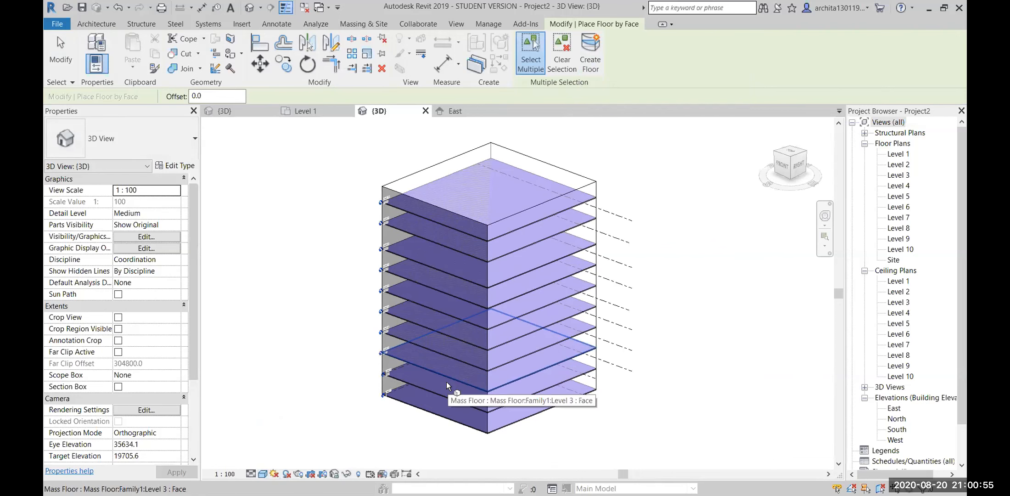
{"action": "left_click", "coordinate": [263, 473]}
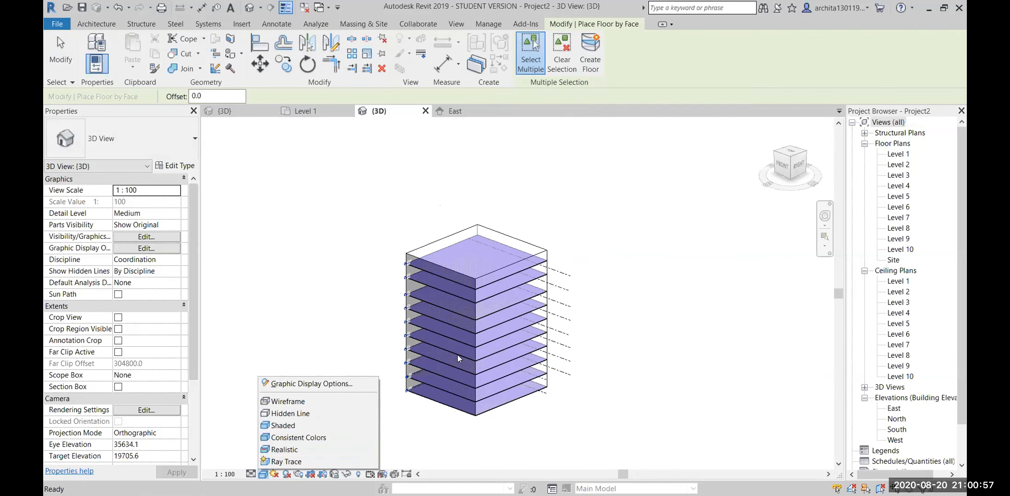
{"action": "middle_click_drag", "start_coordinate": [594, 312], "coordinate": [507, 190], "text": "shift"}
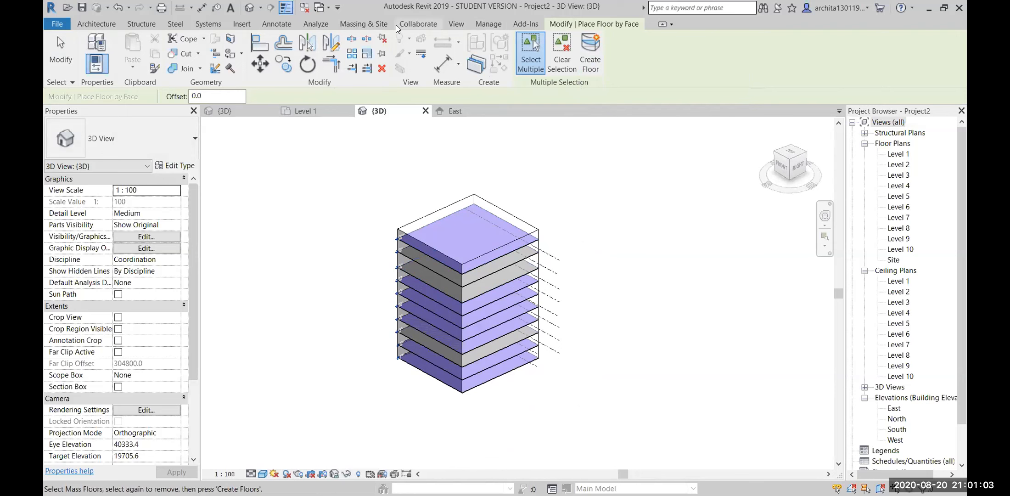
Use Show Mass by View Settings to view the floor slabs alone, and restore Show Mass Form and Floors.
{"action": "left_click", "coordinate": [369, 24]}
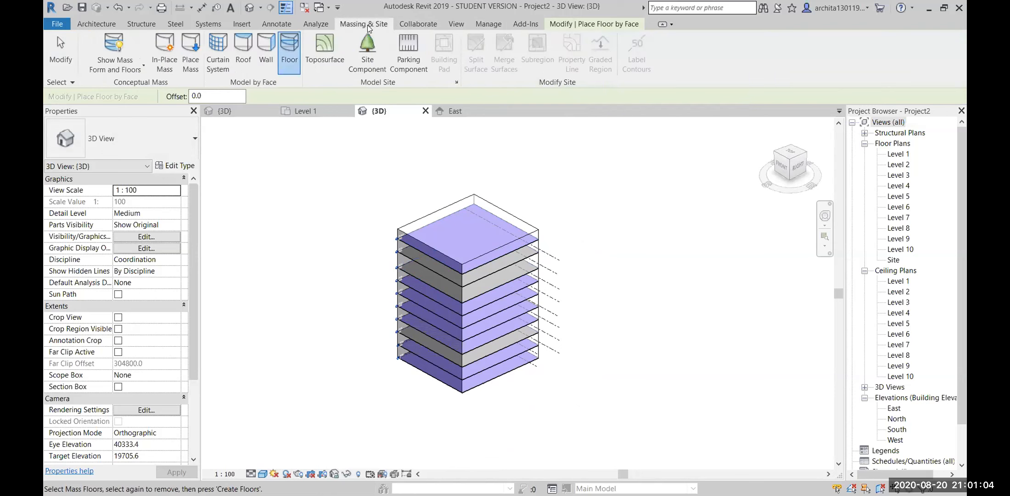
{"action": "left_click", "coordinate": [119, 66]}
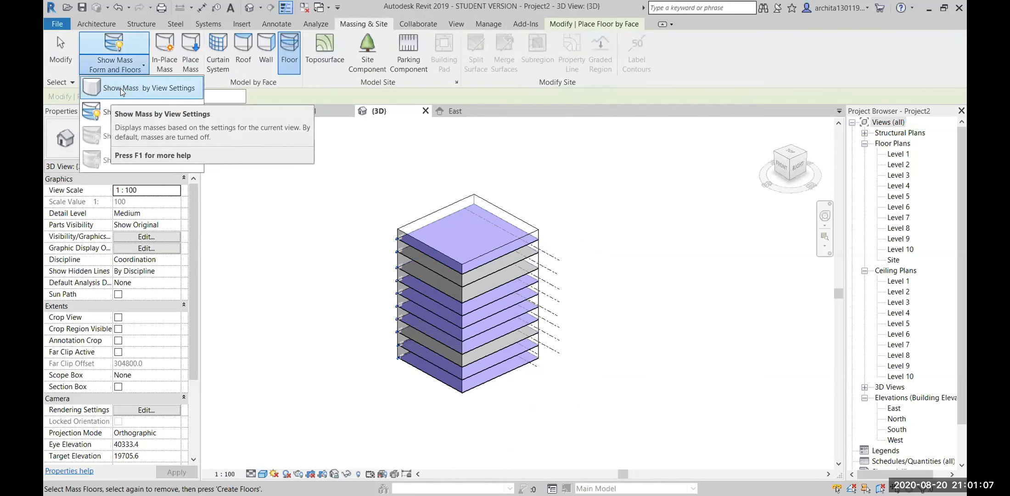
{"action": "left_click", "coordinate": [119, 88]}
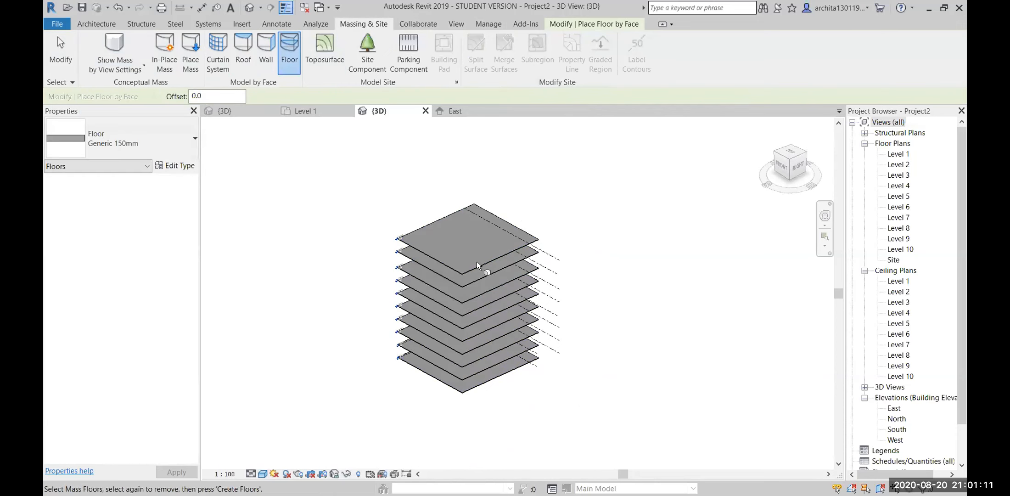
{"action": "left_click", "coordinate": [107, 69]}
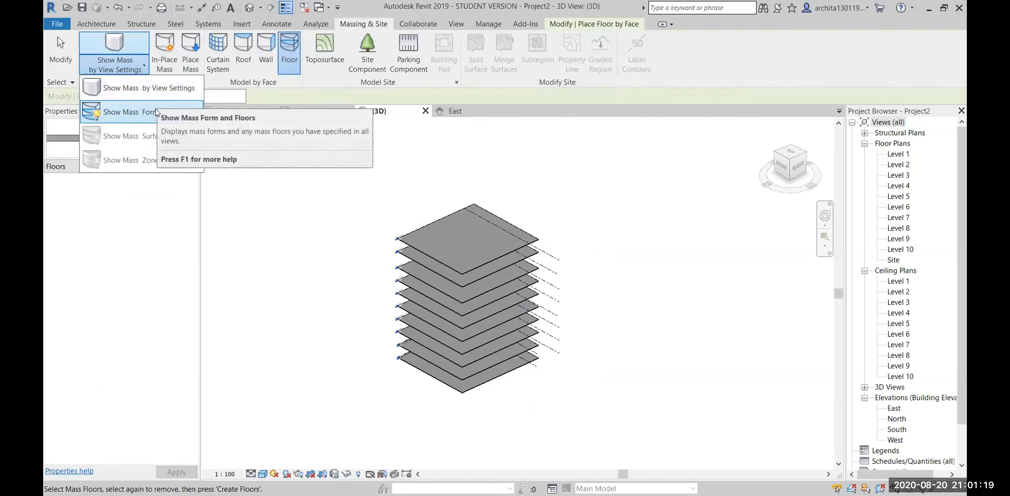
{"action": "key", "text": "Escape"}
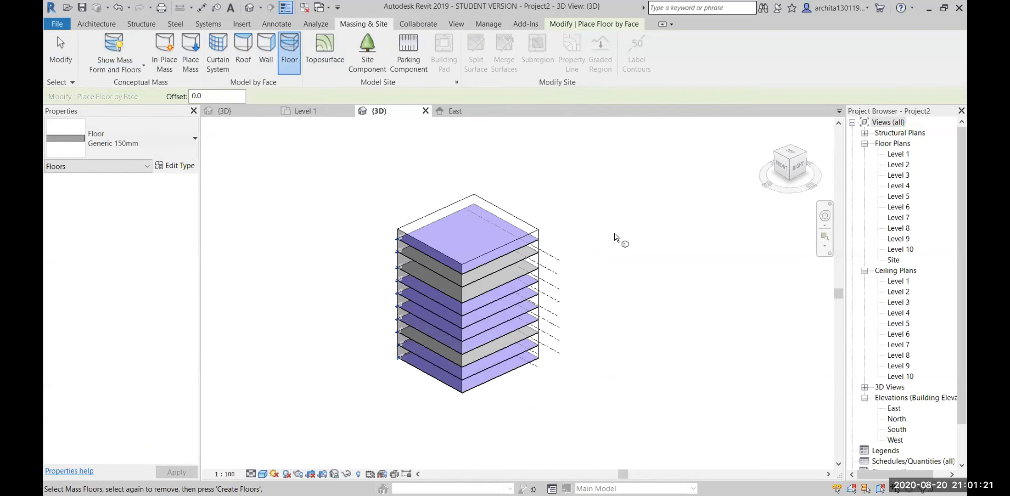
{"action": "key", "text": "Escape"}
Inspect the floors in the East elevation and the 3D view, and reopen Floor by Face to review its selection and creation options.
{"action": "left_click", "coordinate": [454, 111]}
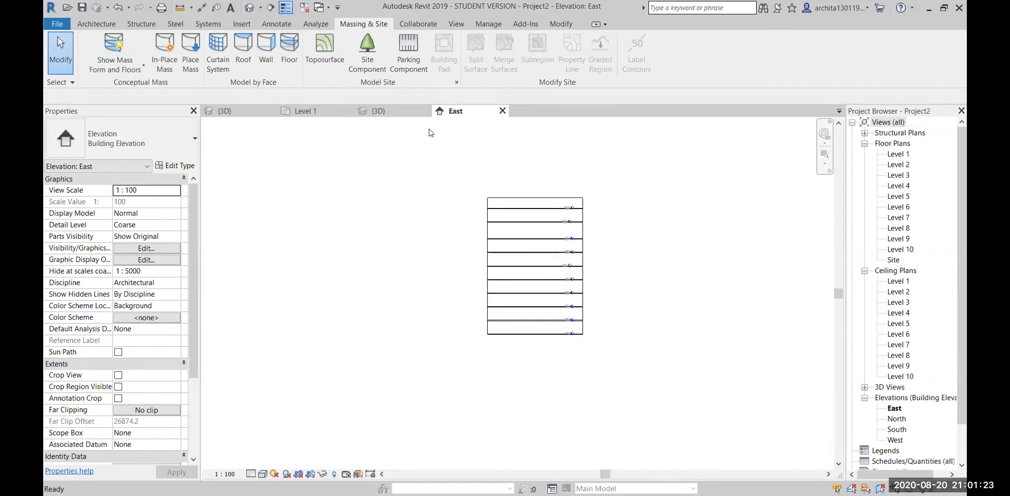
{"action": "left_click", "coordinate": [396, 109]}
{"action": "left_click", "coordinate": [510, 212]}
{"action": "left_click", "coordinate": [527, 139]}
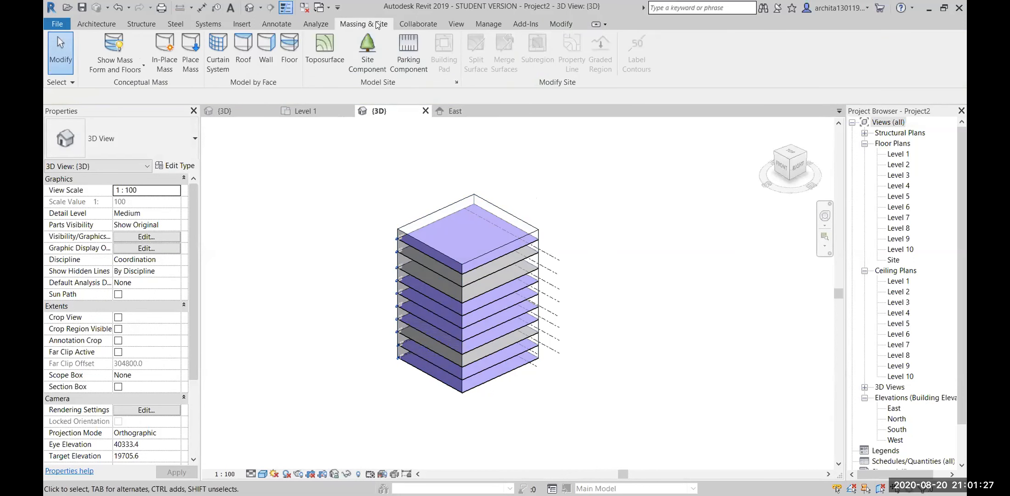
{"action": "left_click", "coordinate": [289, 50]}
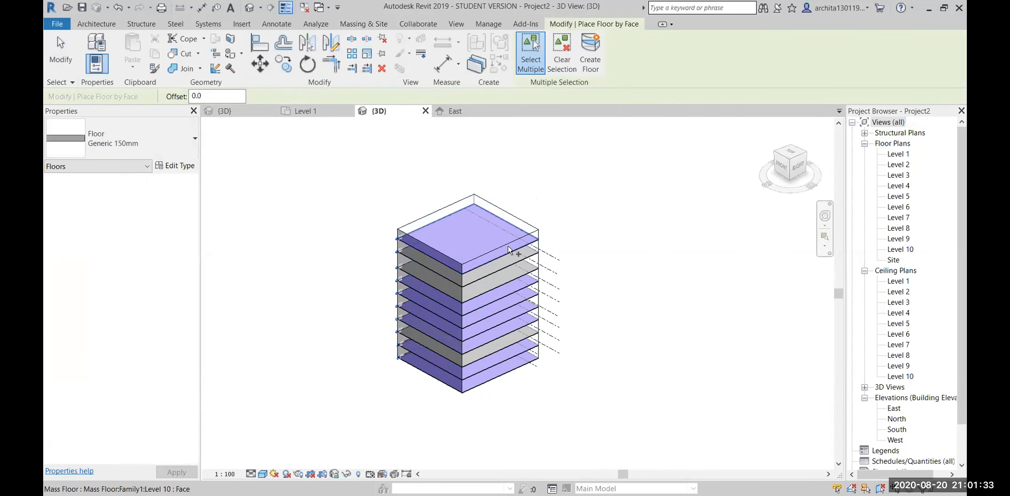
{"action": "left_click", "coordinate": [595, 76]}
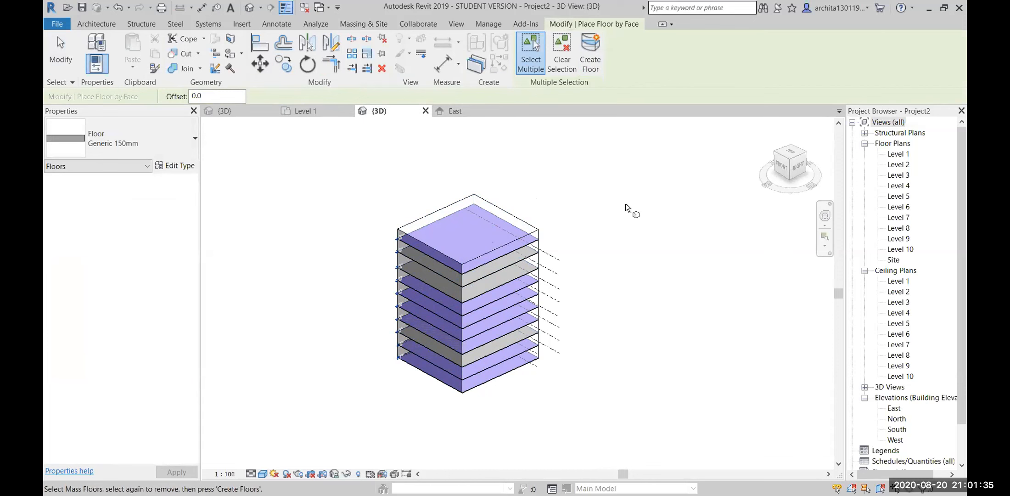